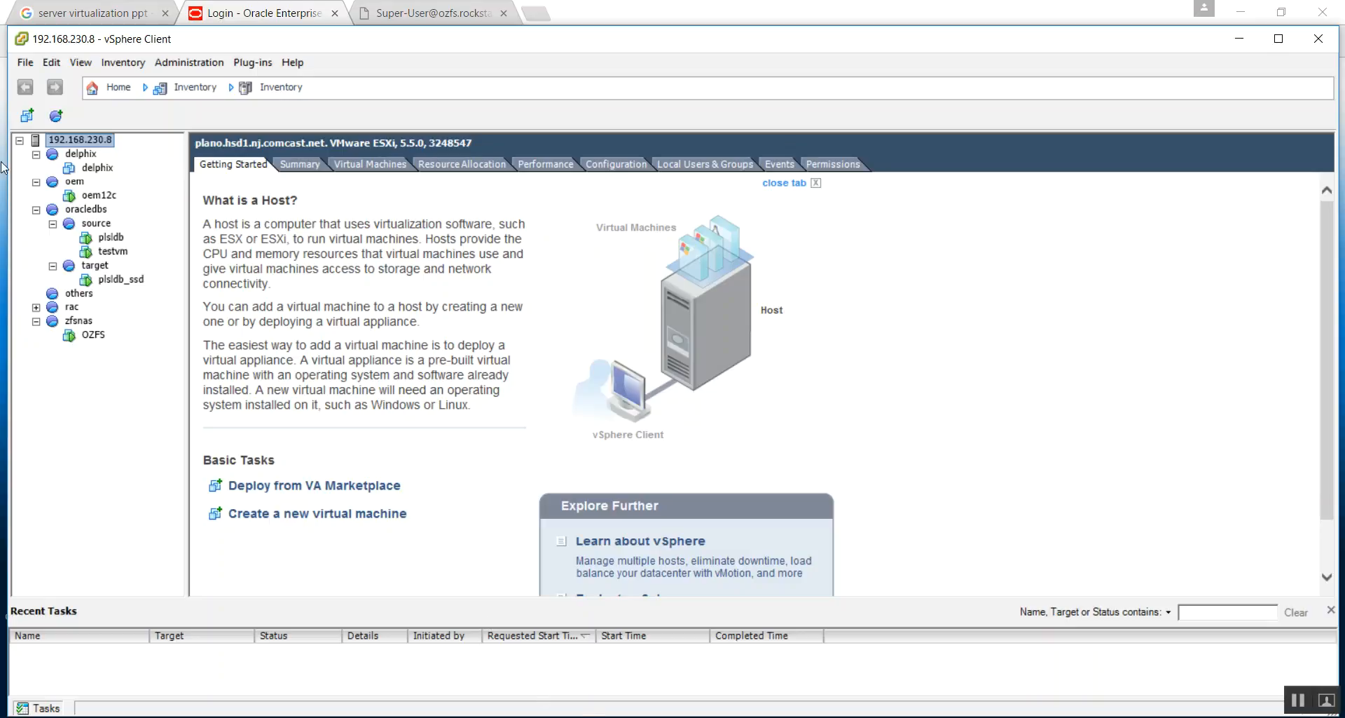
# - Browse the host's virtual machines oem12c, plsldb, testvm, plsldb_ssd and OZFS in the inventory
pyautogui.click(90, 198)
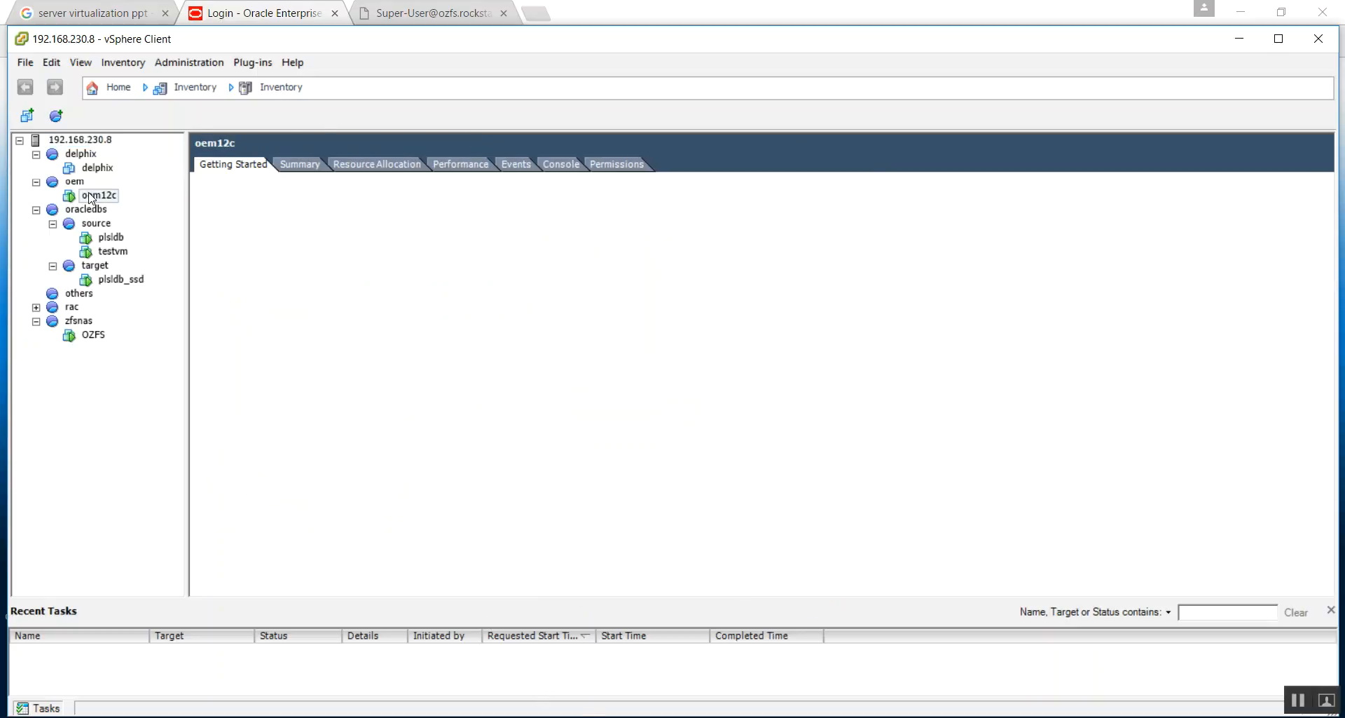
pyautogui.click(105, 239)
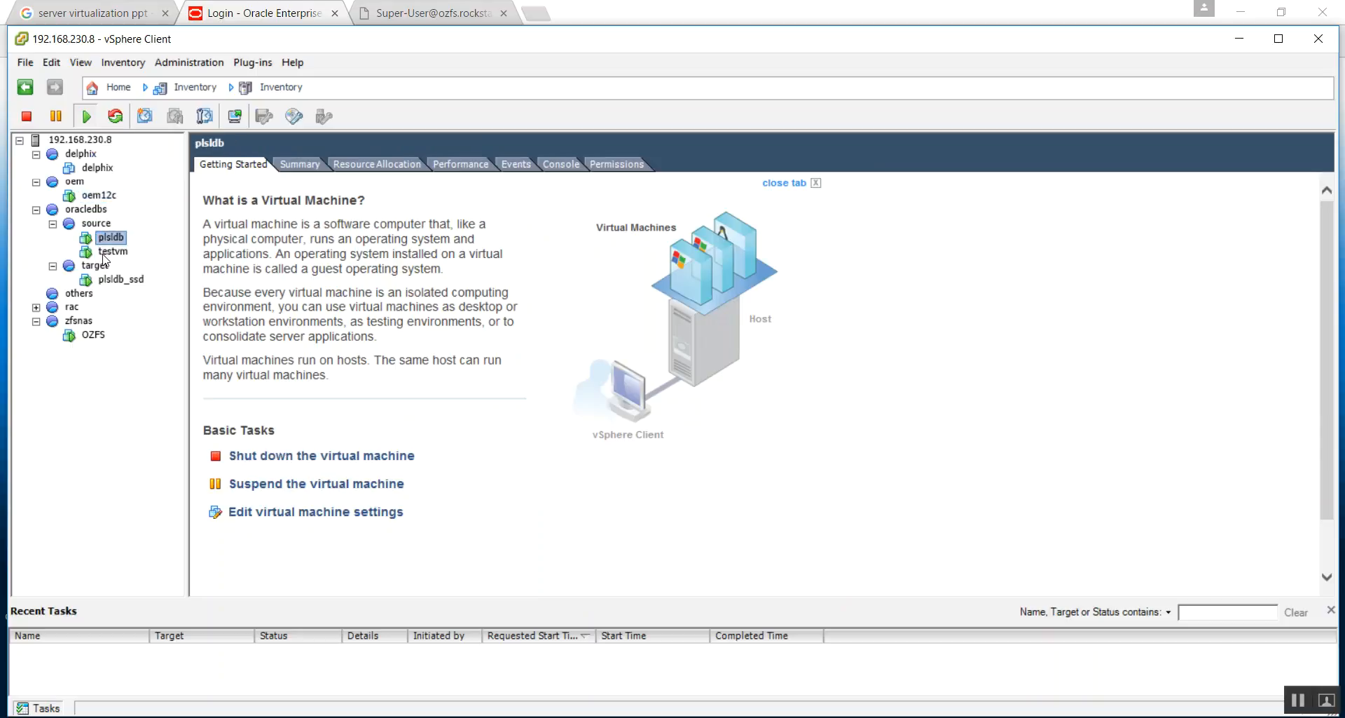
pyautogui.click(108, 251)
pyautogui.click(111, 281)
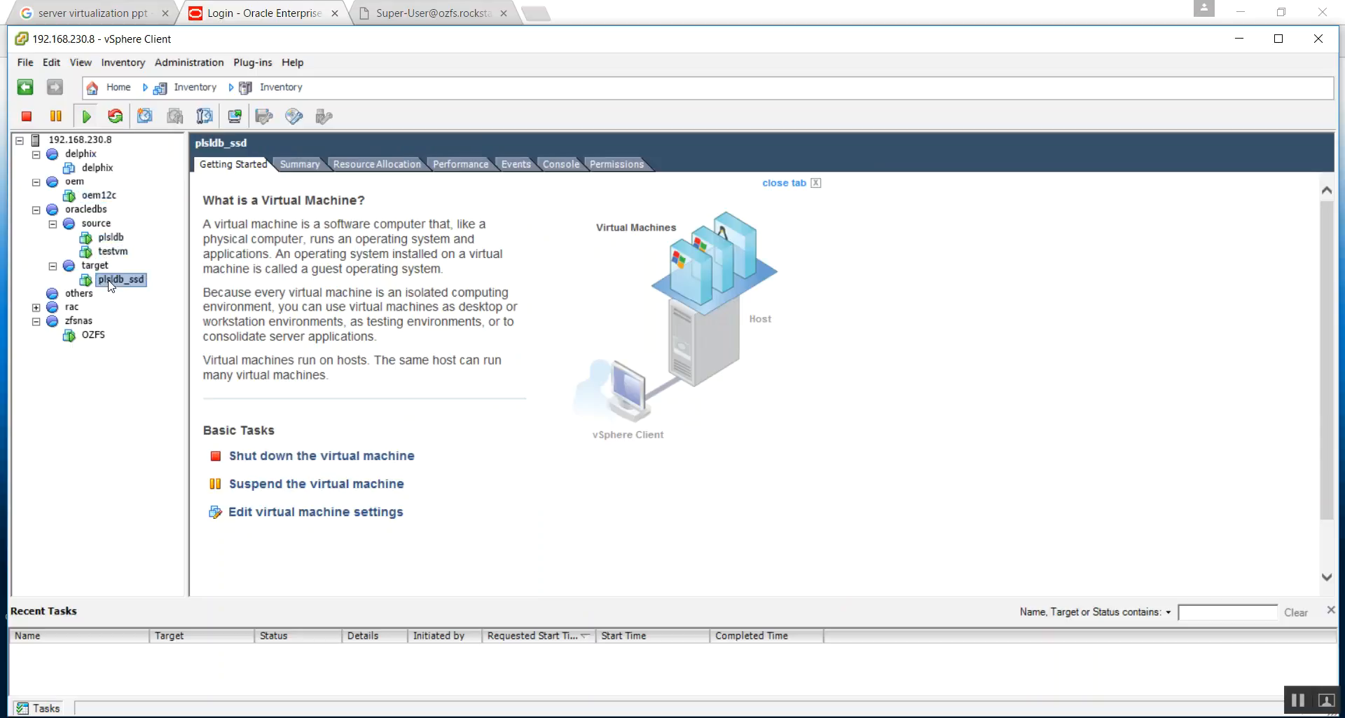
pyautogui.click(94, 335)
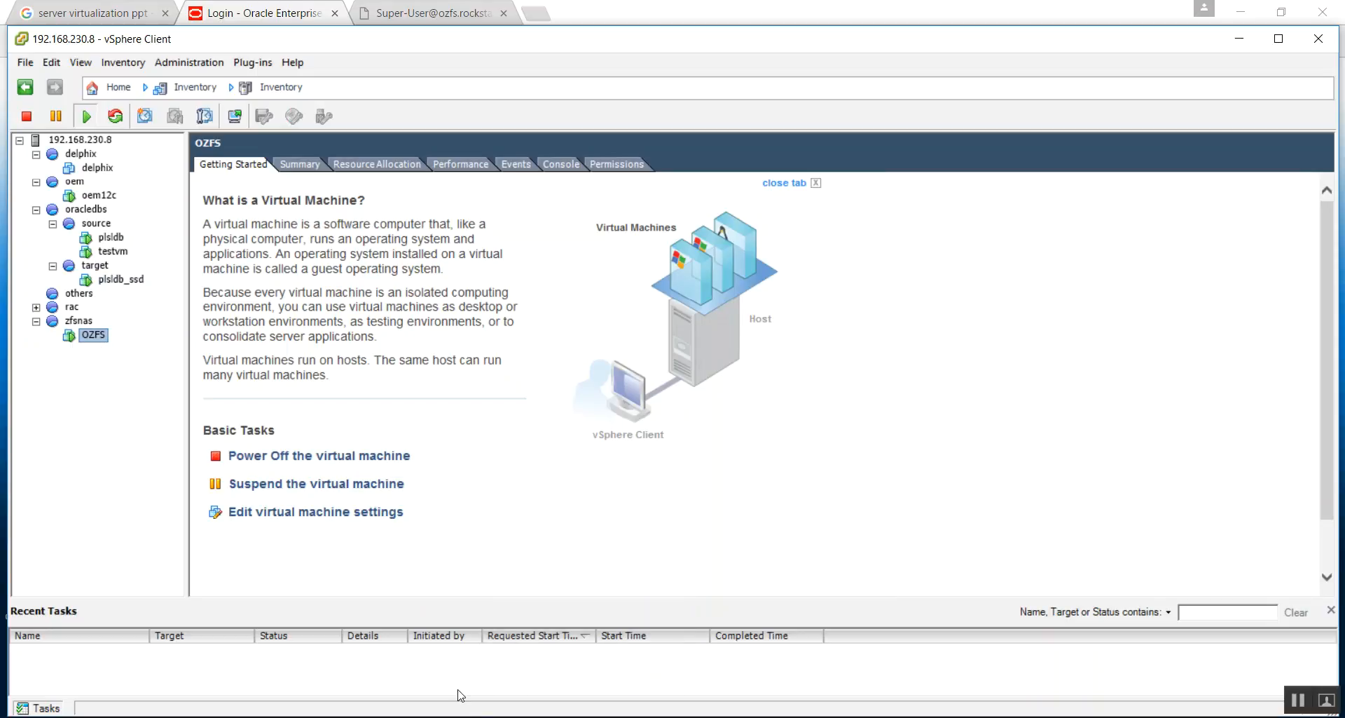
# - Switch to Enterprise Manager in the Chrome browser and log in as OZFSUSER with the account password
pyautogui.hotkey('alt', 'Tab')
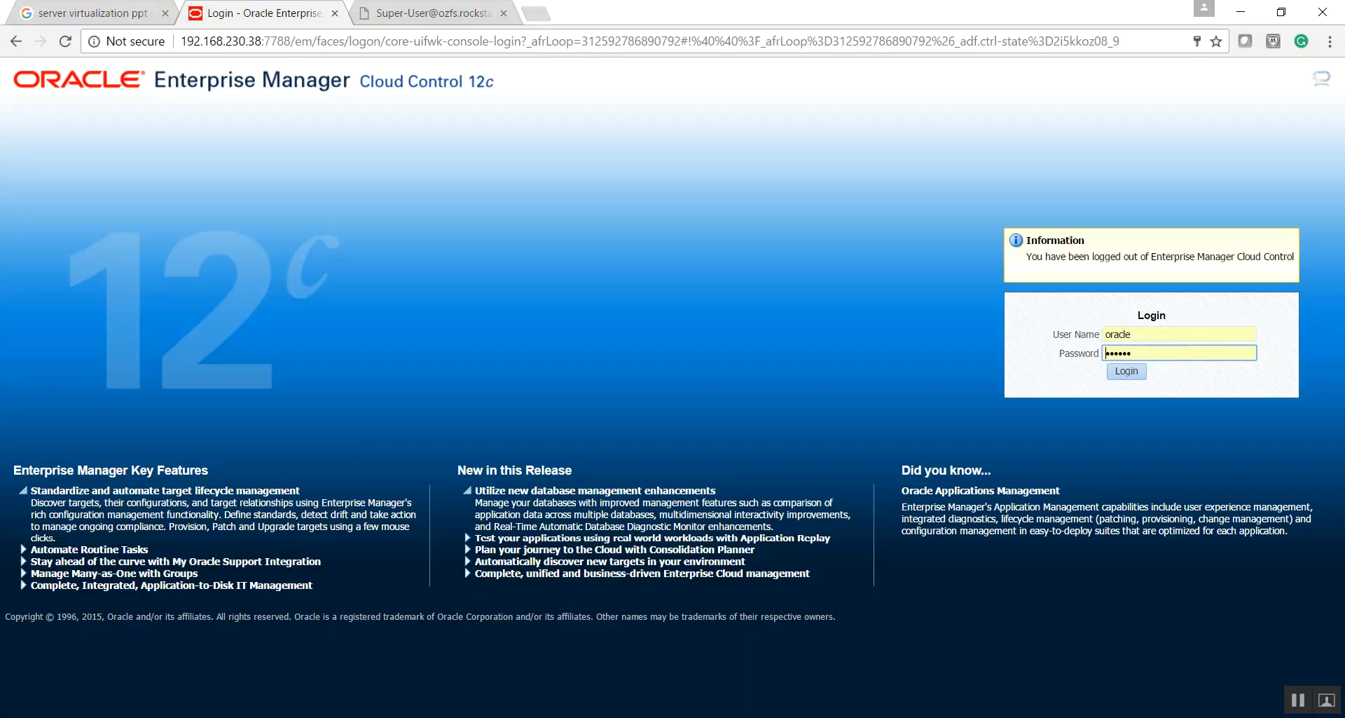
pyautogui.doubleClick(1147, 332)
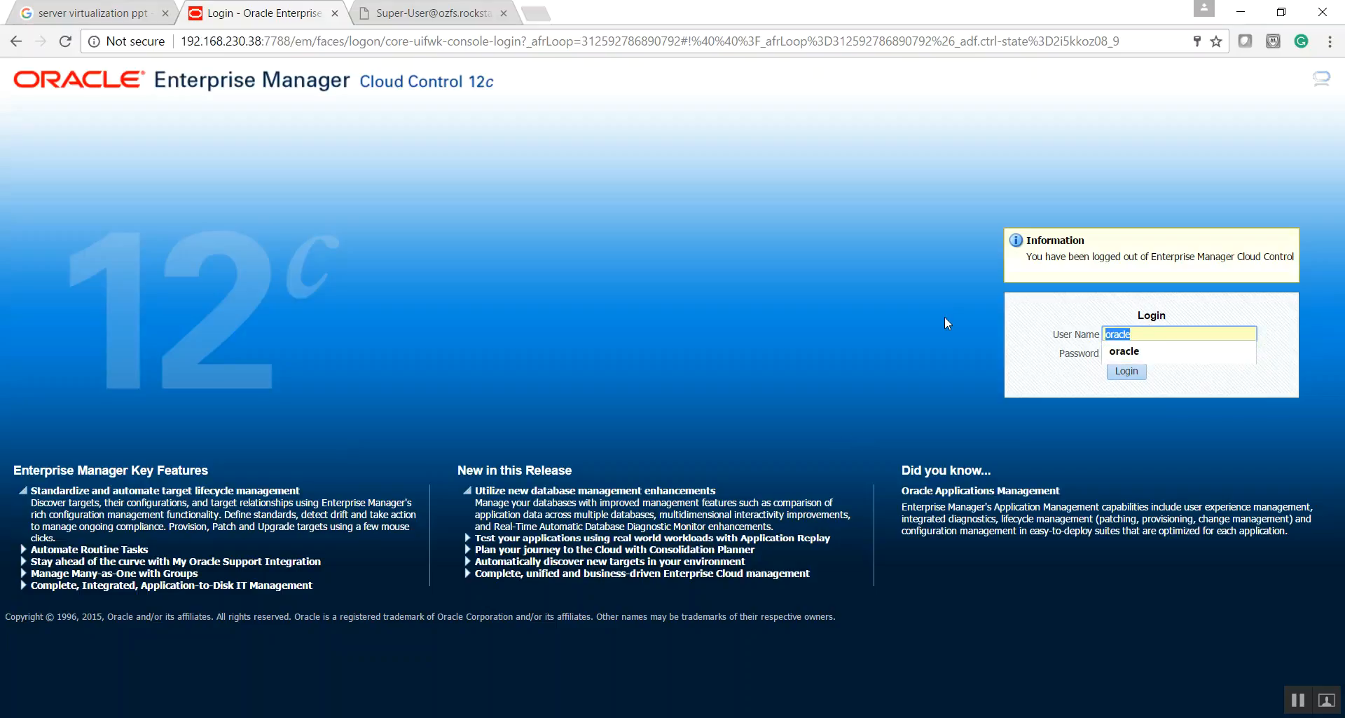
pyautogui.write('OZFSUSER')
pyautogui.press('Tab')
pyautogui.write('••••')
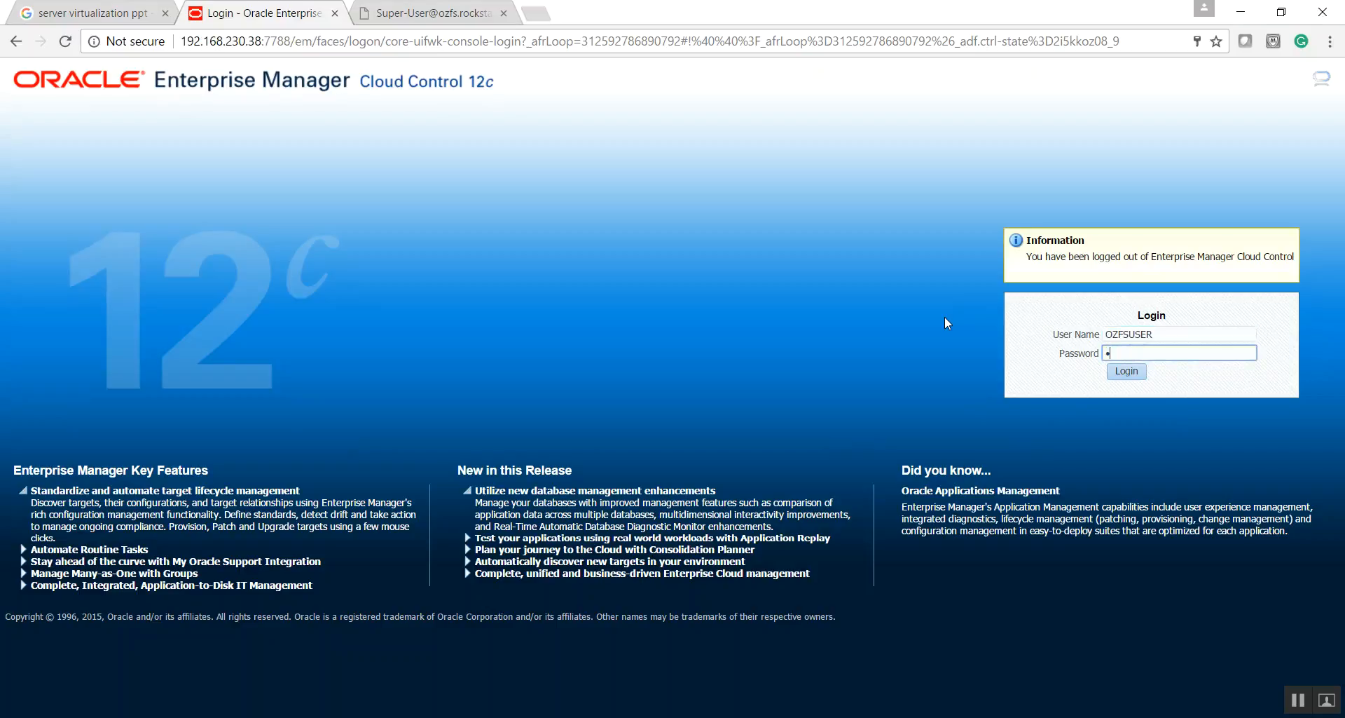
pyautogui.write('••')
pyautogui.press('Return')
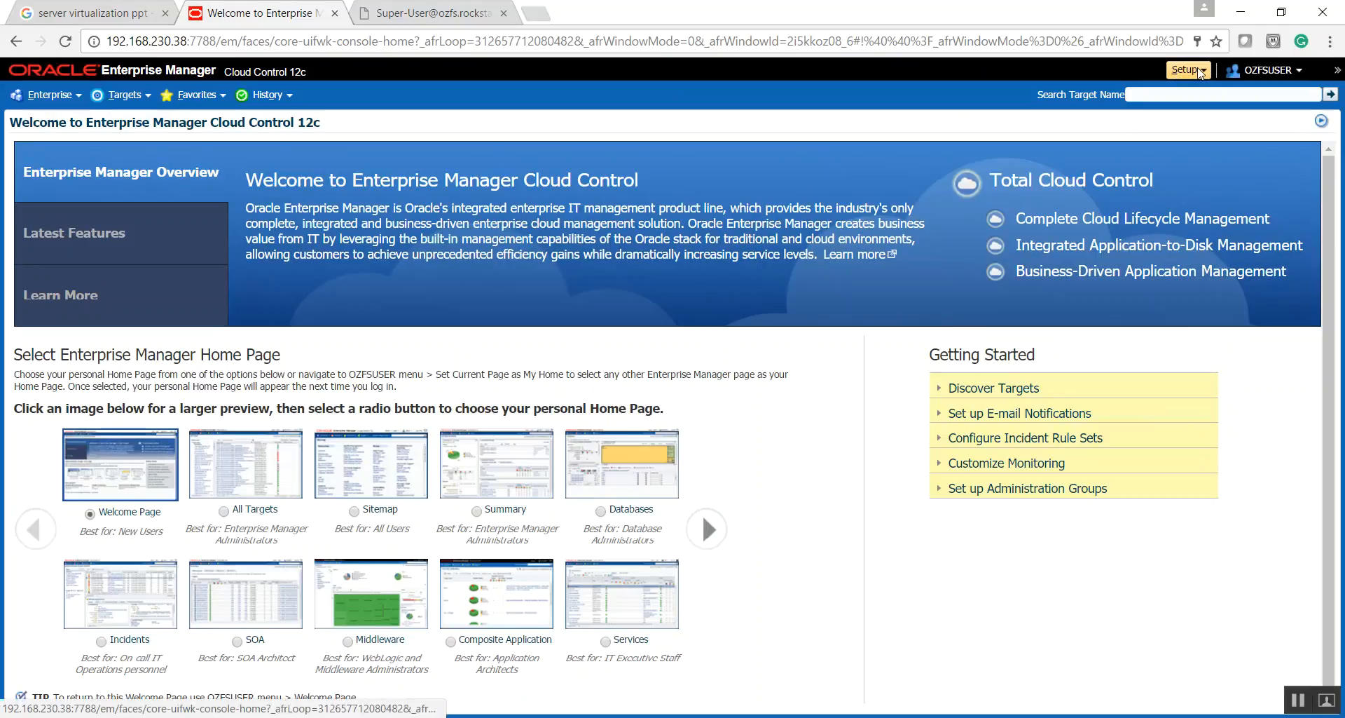
# - Search the targets for OZFS and open the home page of the OZFS storage appliance
pyautogui.click(1131, 95)
pyautogui.write('OZFS')
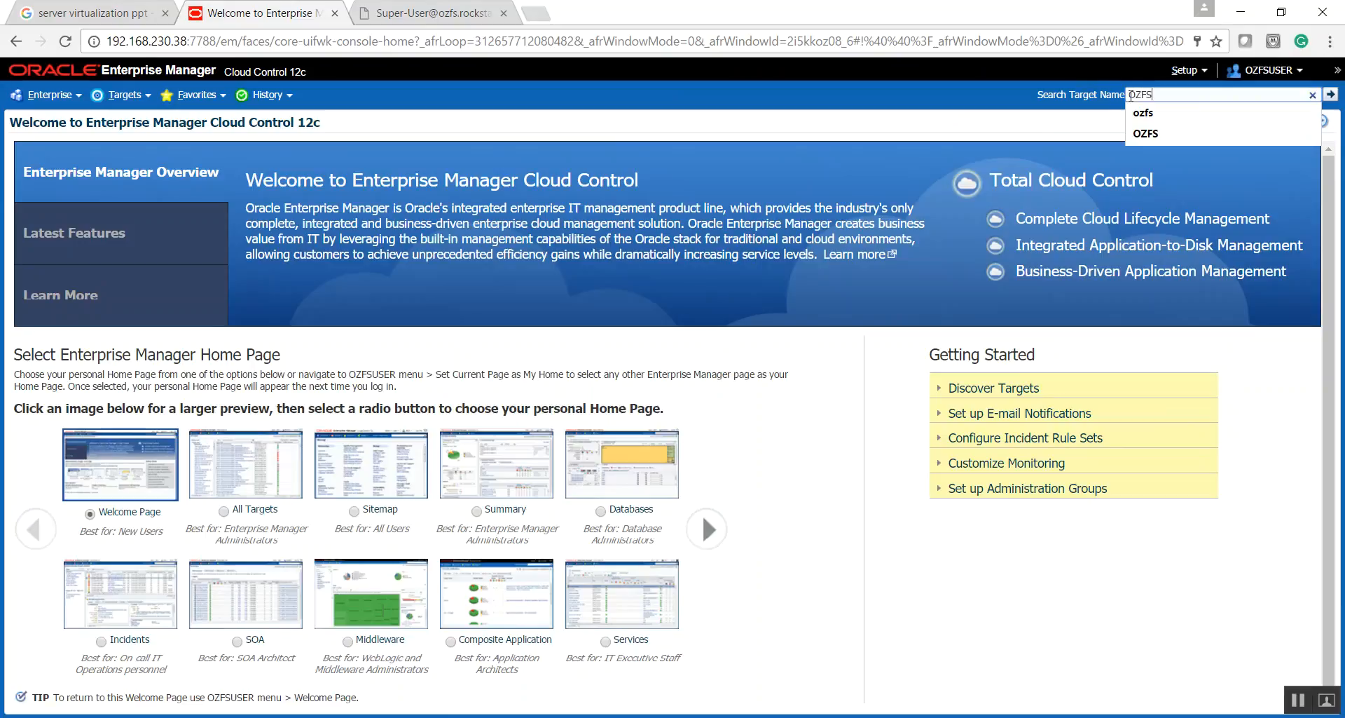
pyautogui.press('Return')
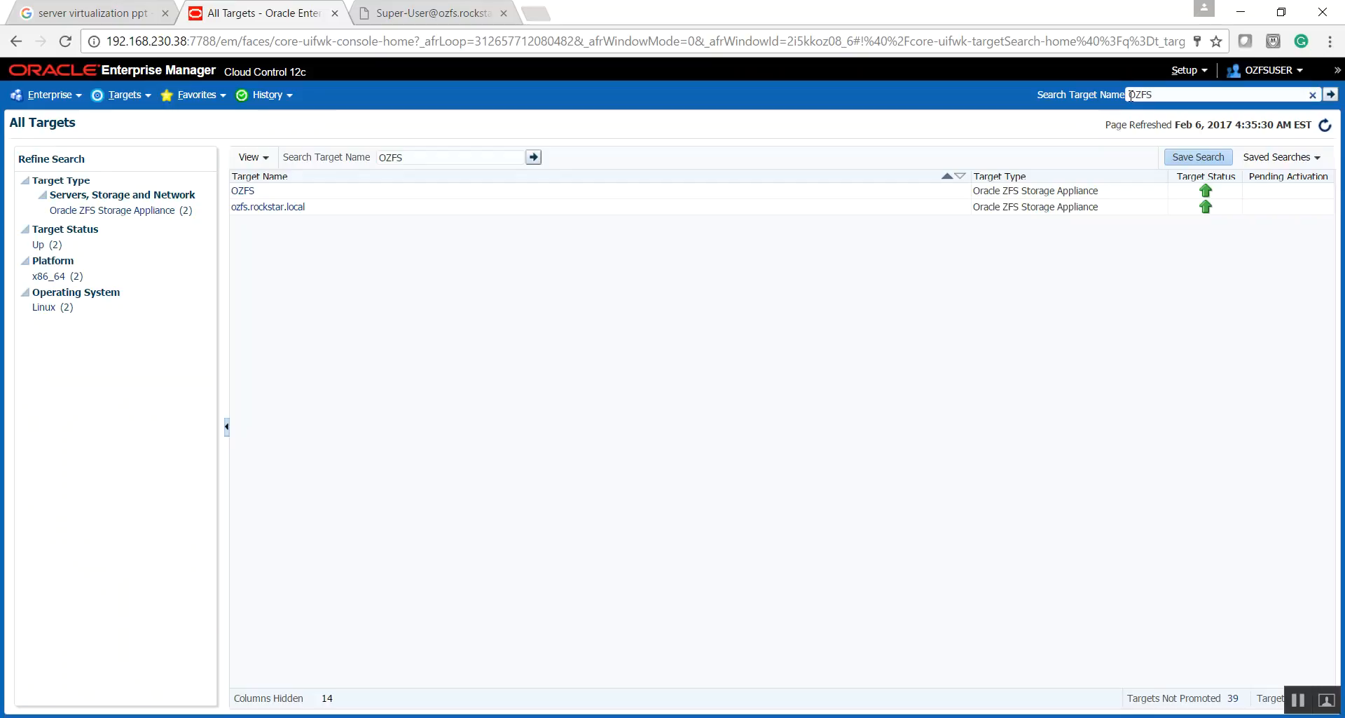
pyautogui.doubleClick(1131, 95)
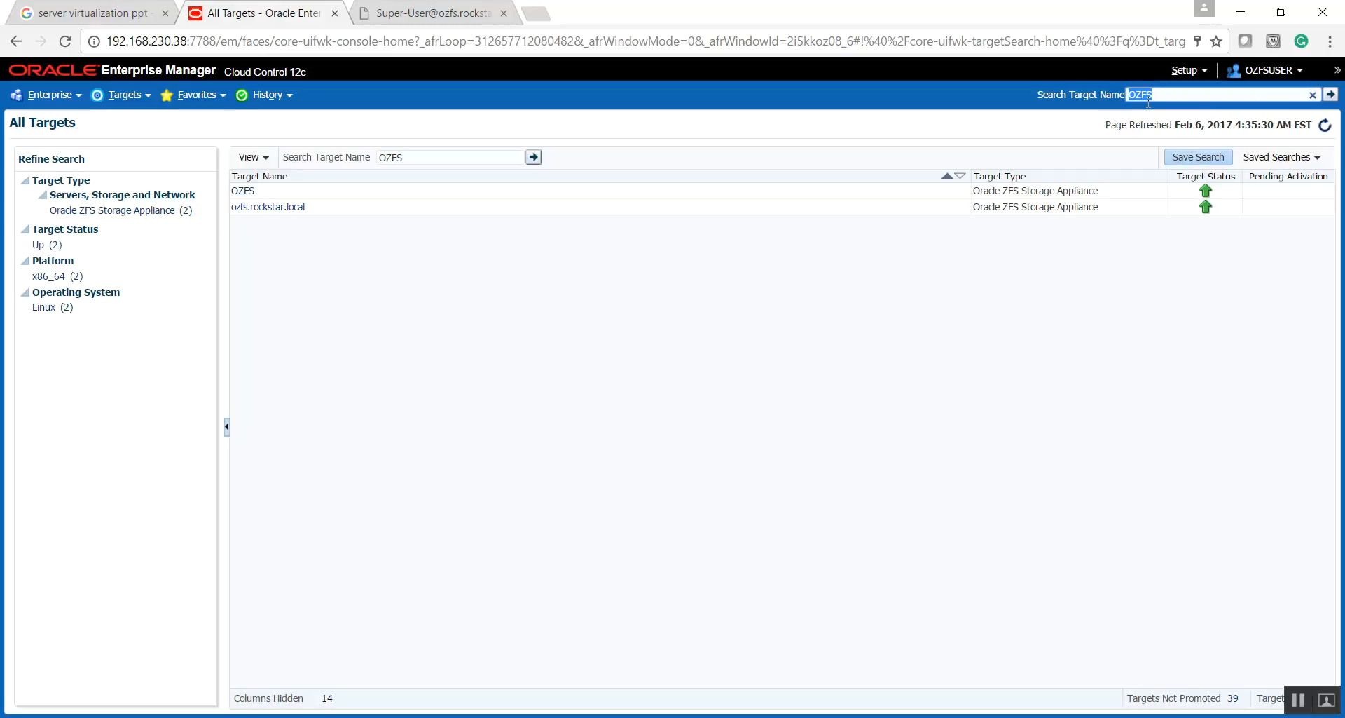
pyautogui.click(244, 194)
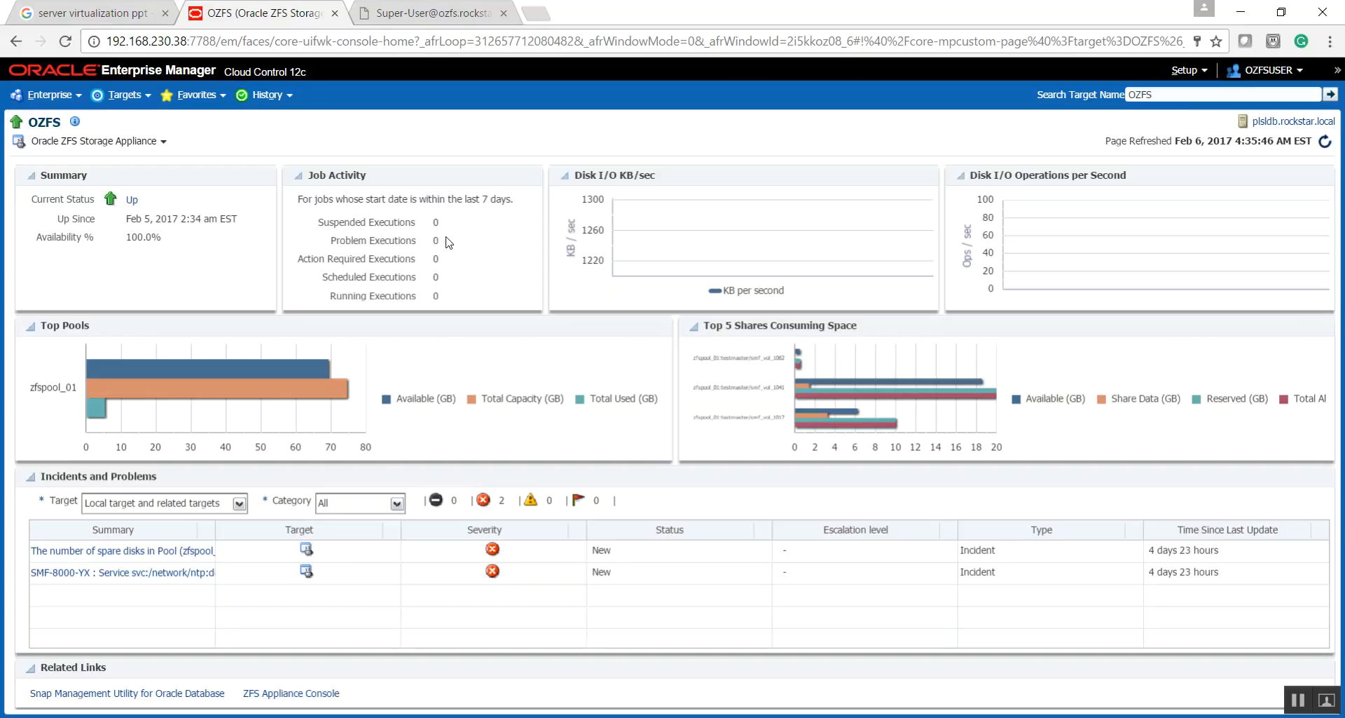
# - Examine the zfspool_01 capacity bars and the space consumption of the top shares on the OZFS home page
pyautogui.moveTo(343, 400)
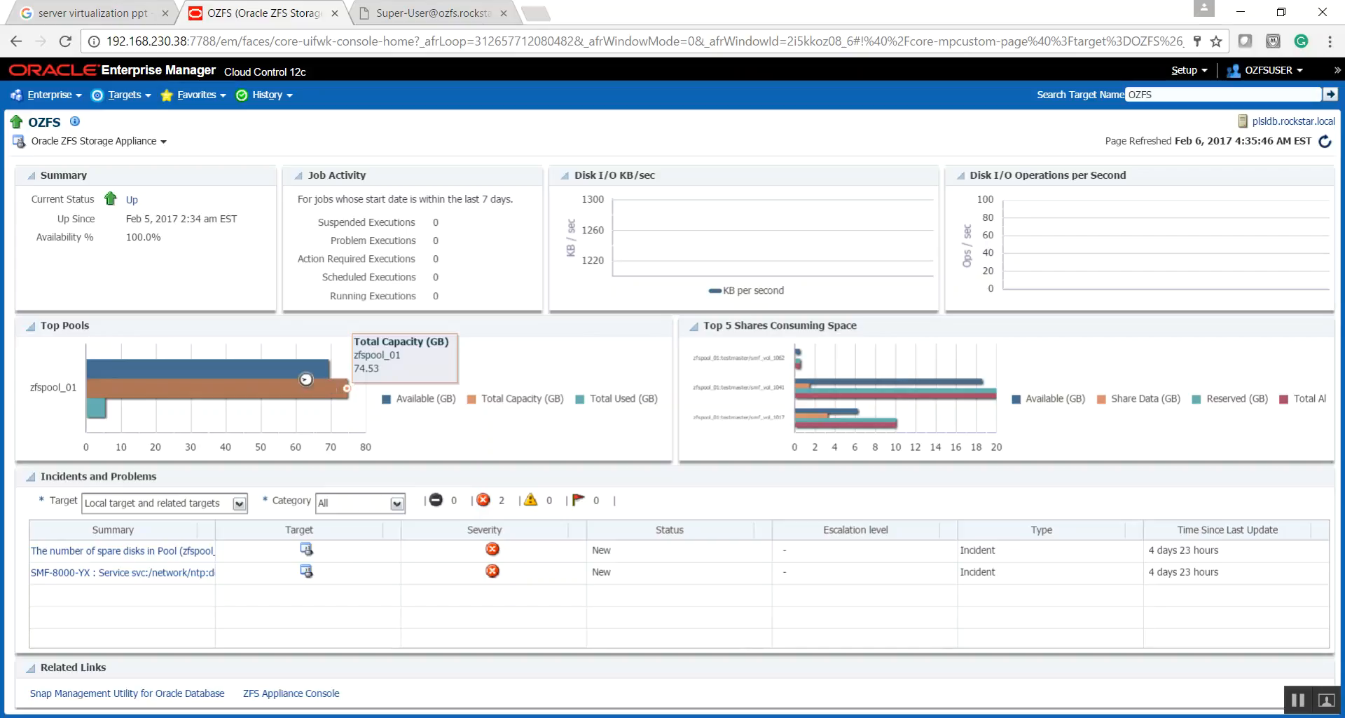
pyautogui.moveTo(301, 371)
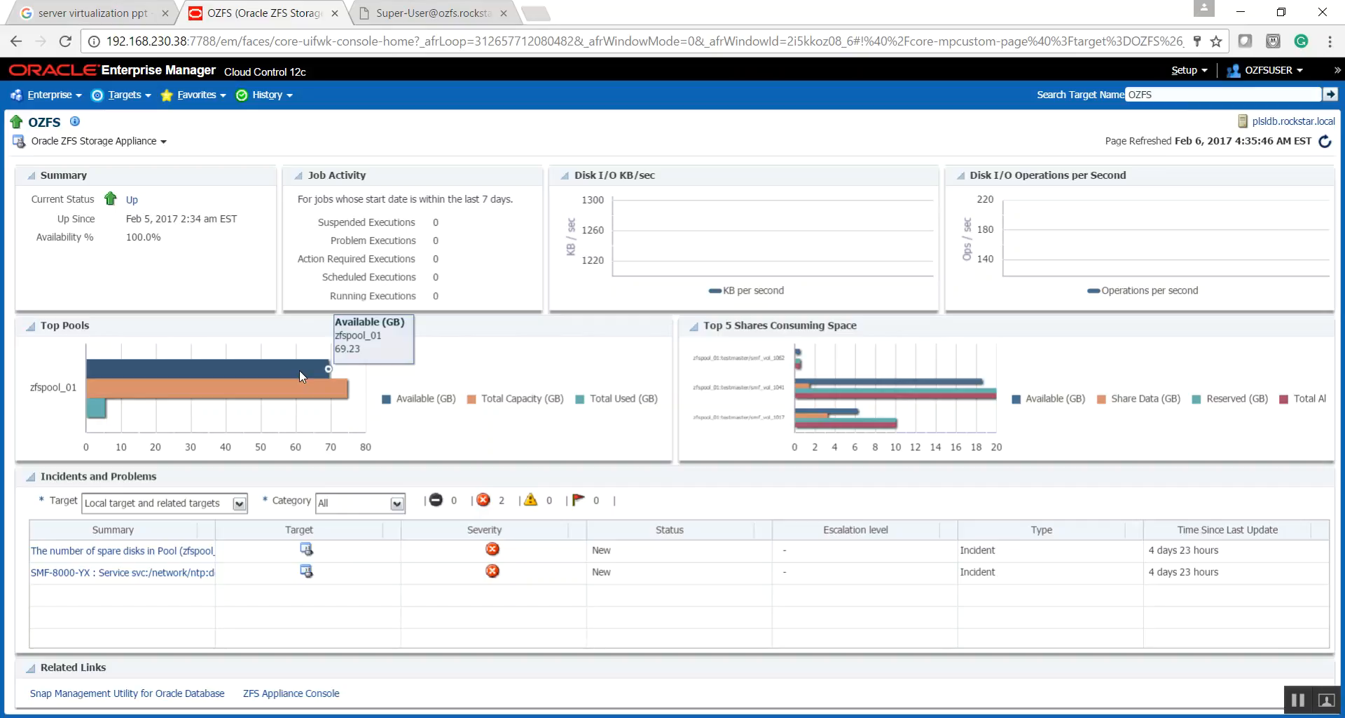
pyautogui.moveTo(101, 419)
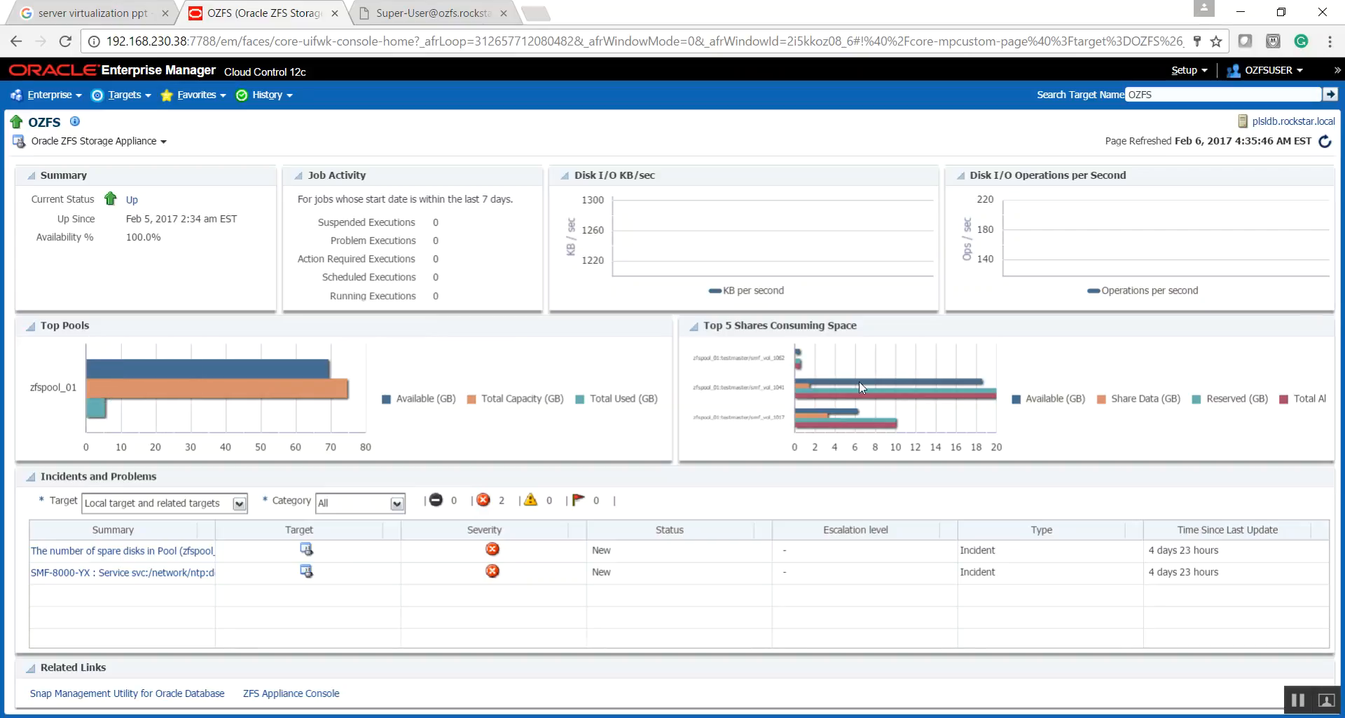
pyautogui.moveTo(847, 385)
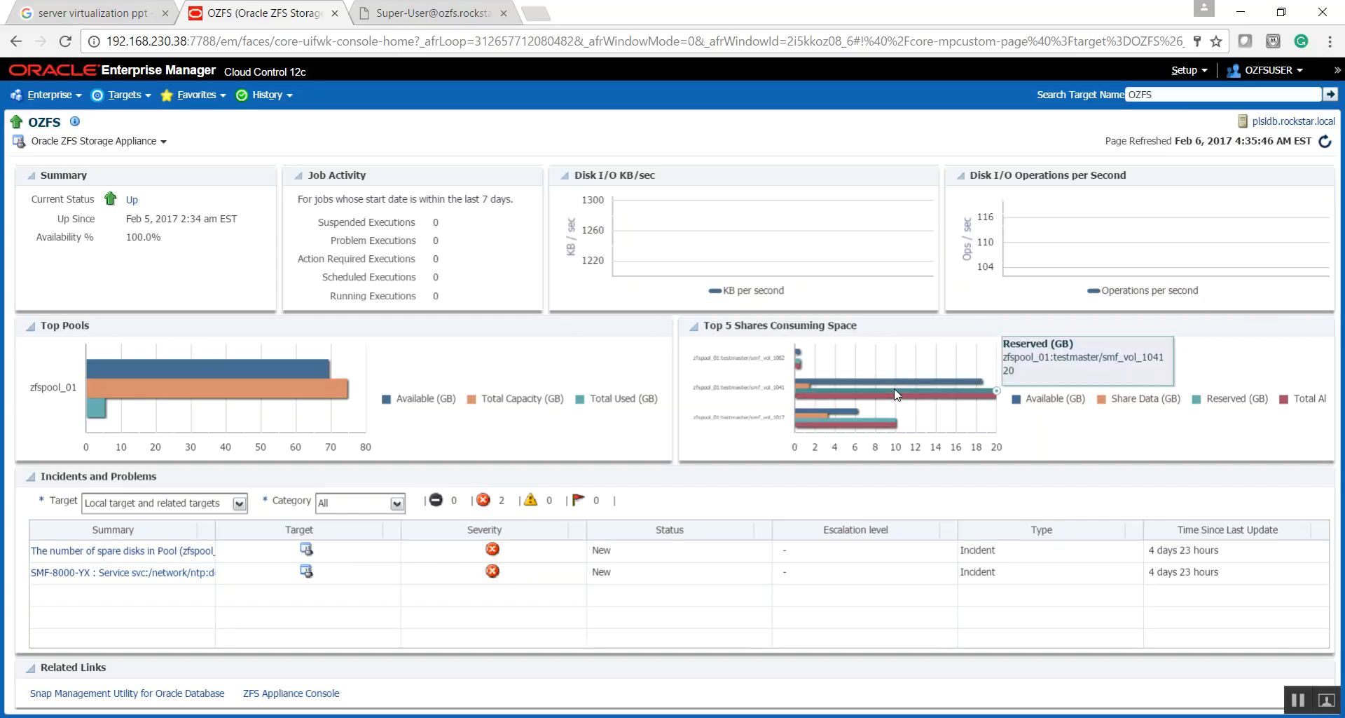
pyautogui.moveTo(892, 383)
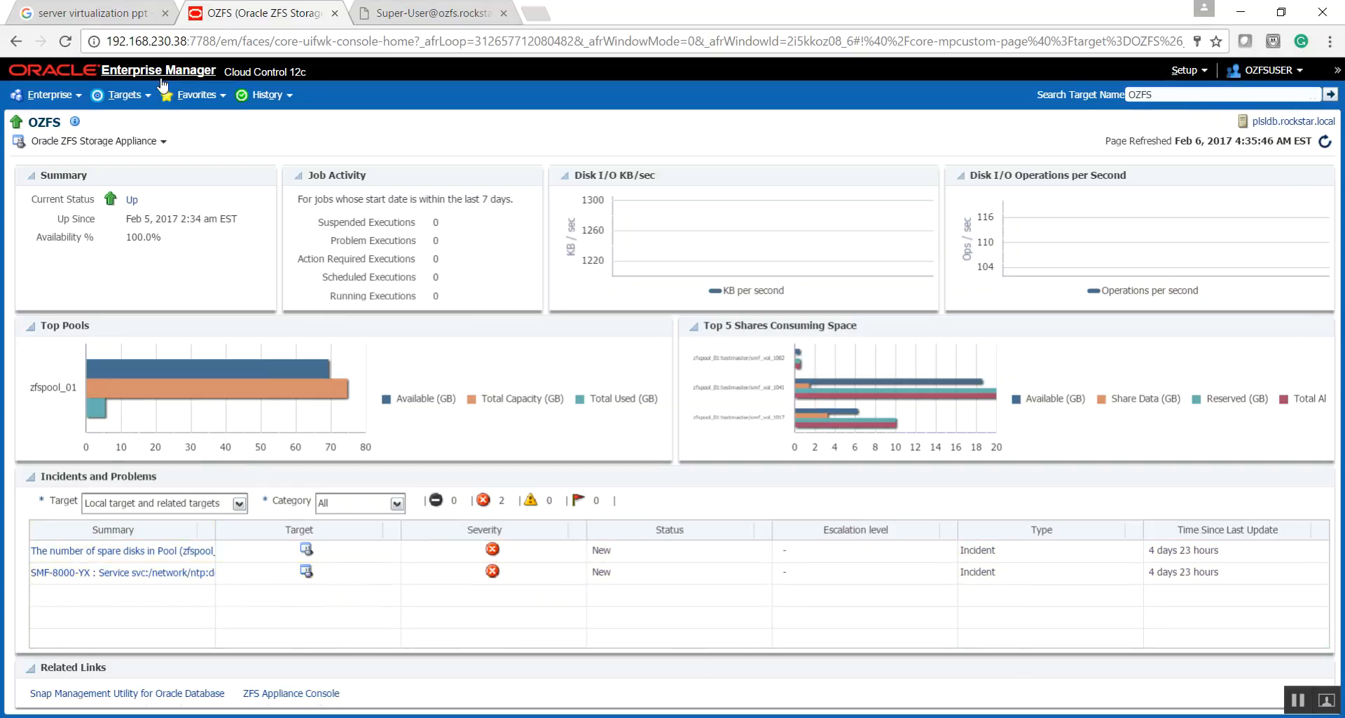
# - Go to the ZFS appliance console and load its Open Analytics Worksheets page
pyautogui.click(162, 143)
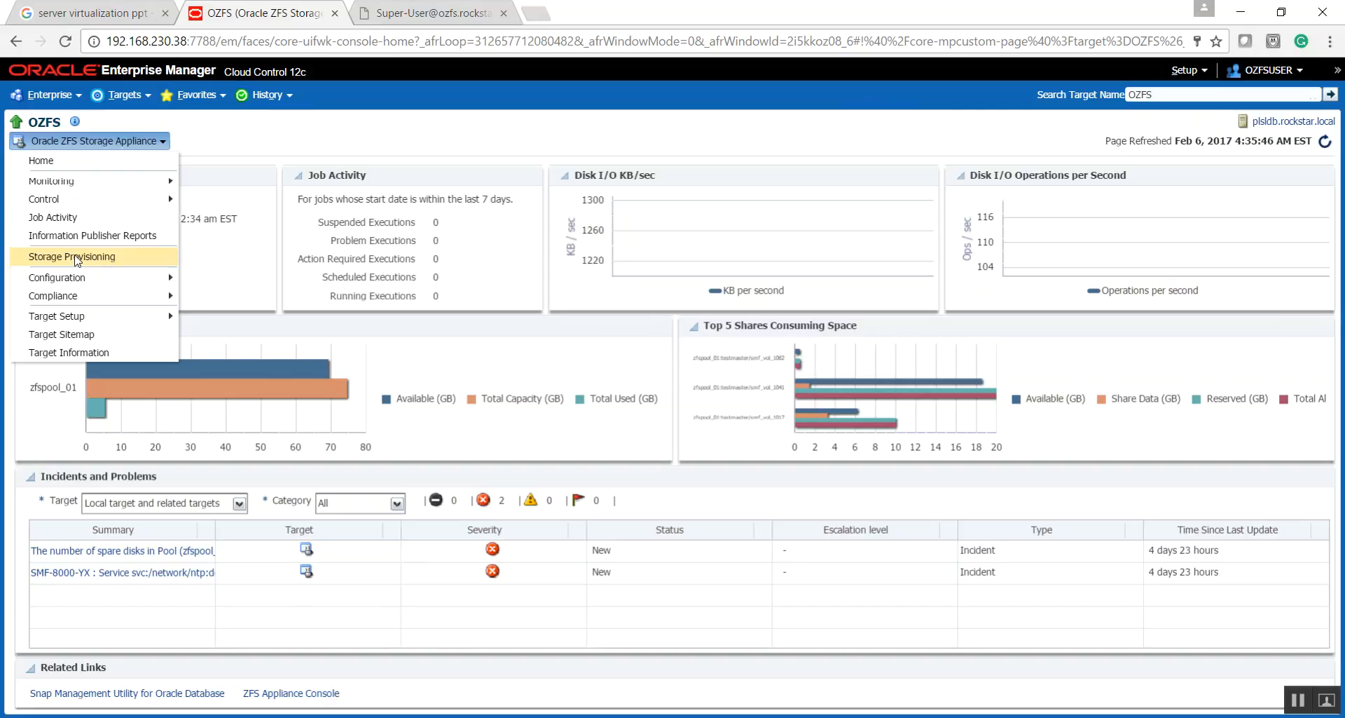
pyautogui.click(267, 693)
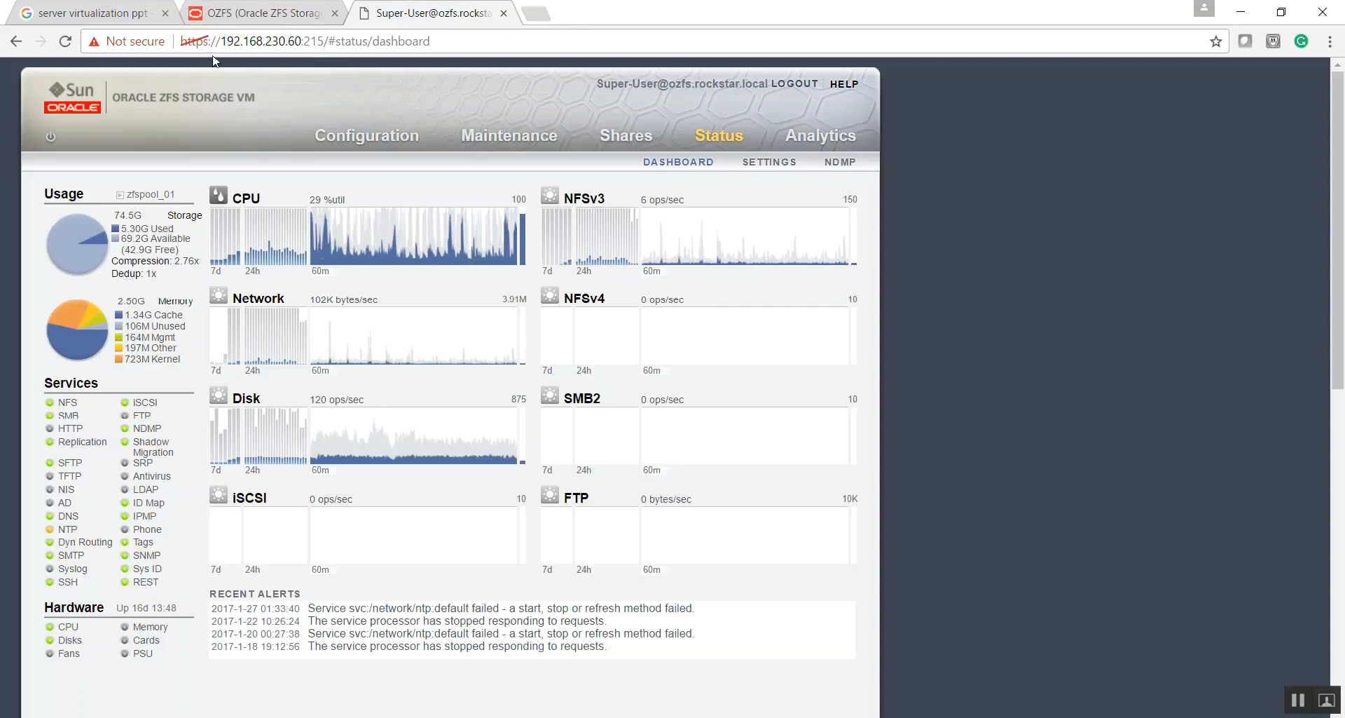
pyautogui.click(327, 43)
pyautogui.write('192.168.230.38:7788/em')
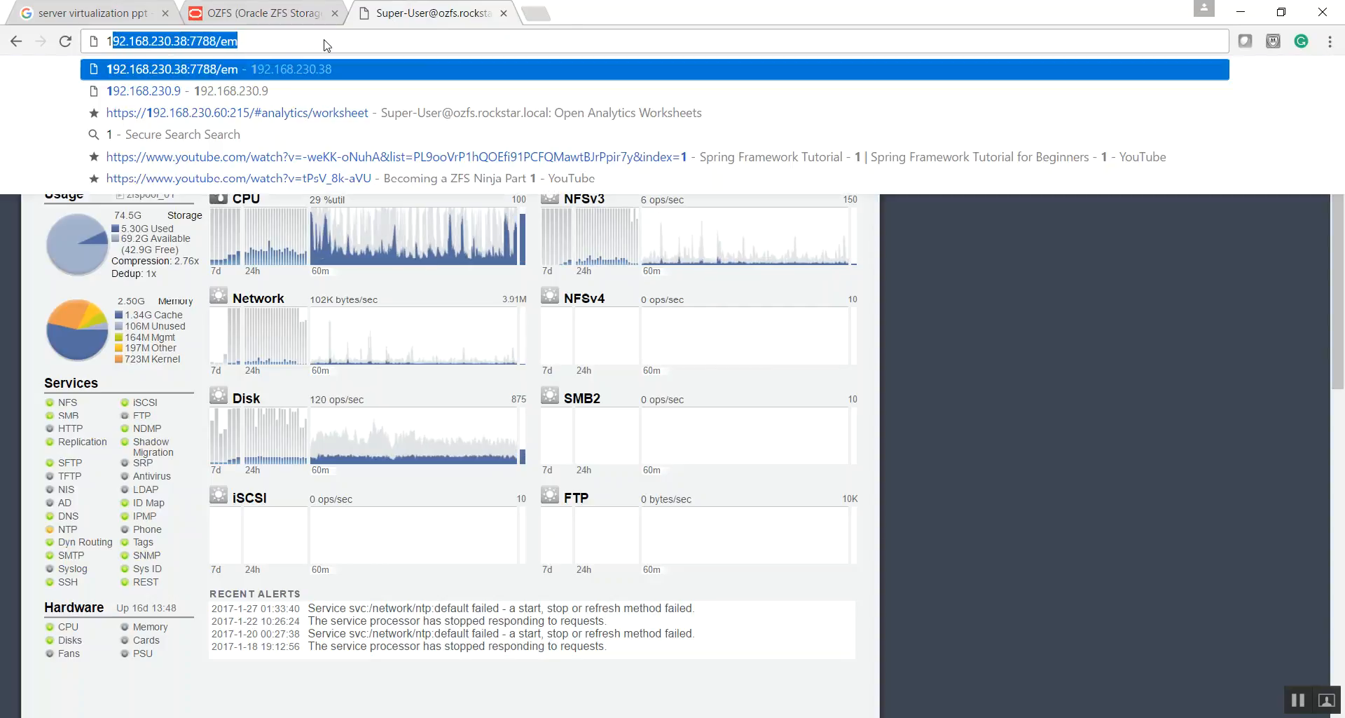
pyautogui.click(210, 112)
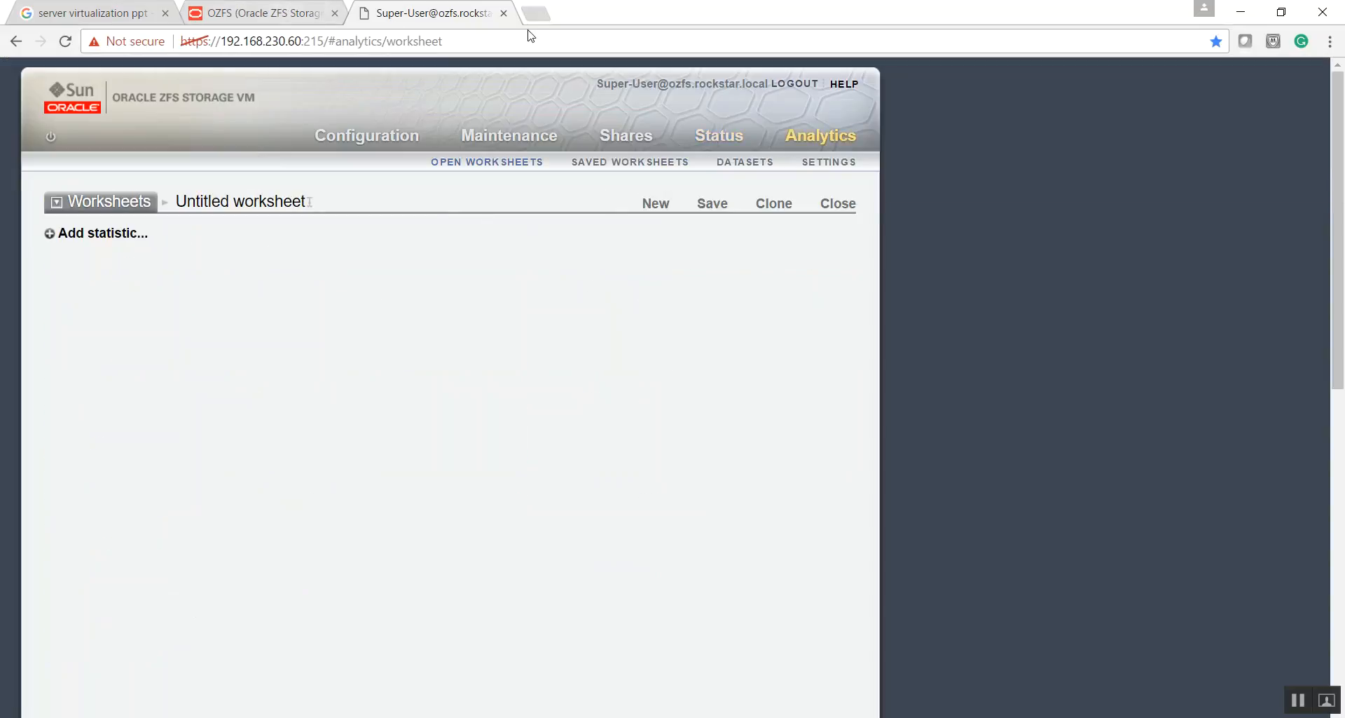
# - Close the appliance console page and load its analytics worksheet address again in a new browser tab
pyautogui.click(503, 13)
pyautogui.click(372, 15)
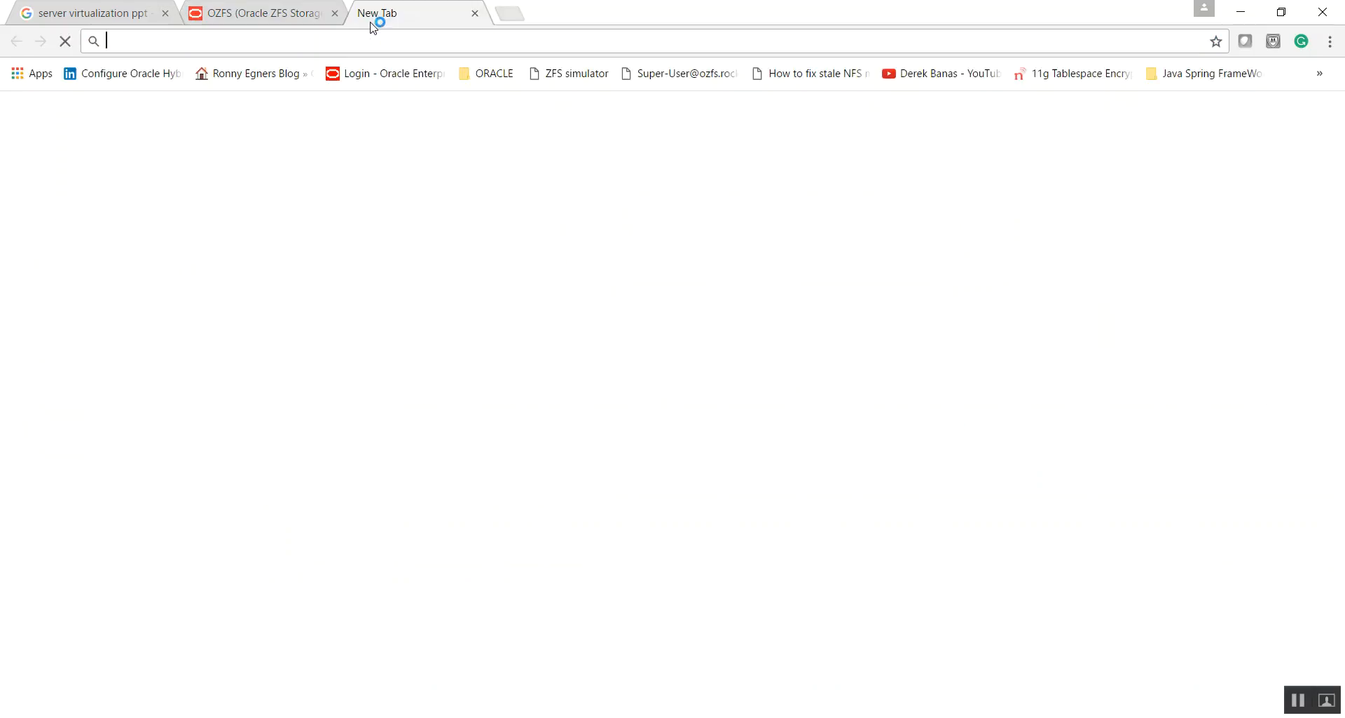
pyautogui.write('192.168.230.38:7788/em')
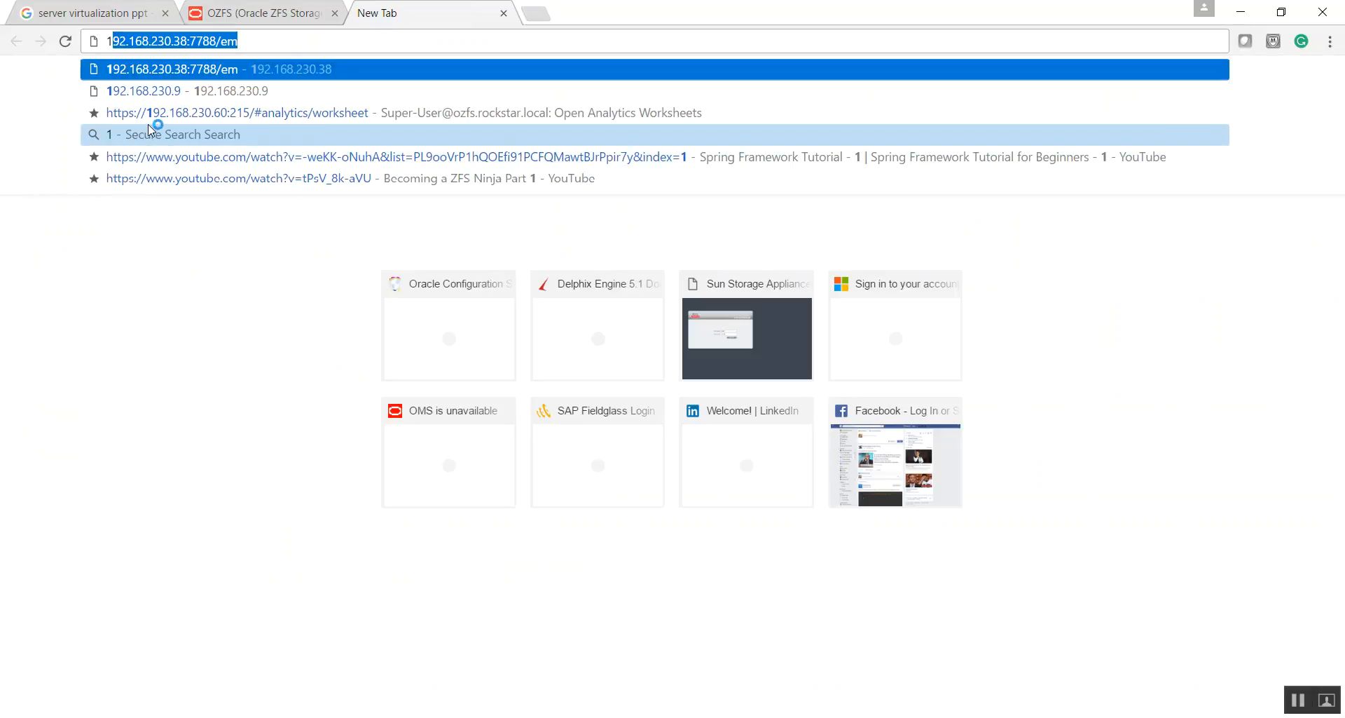
pyautogui.click(149, 121)
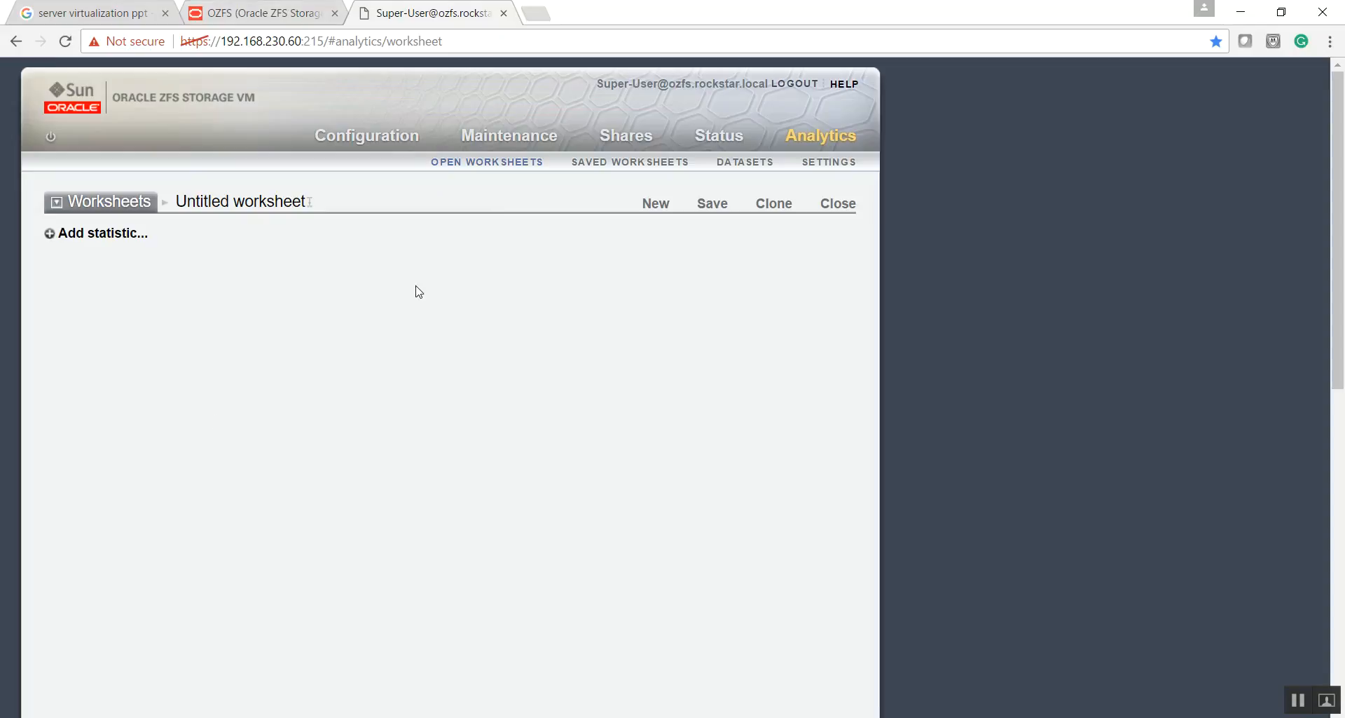
# - Return to the OZFS target in Enterprise Manager and open its Storage Provisioning page
pyautogui.click(266, 12)
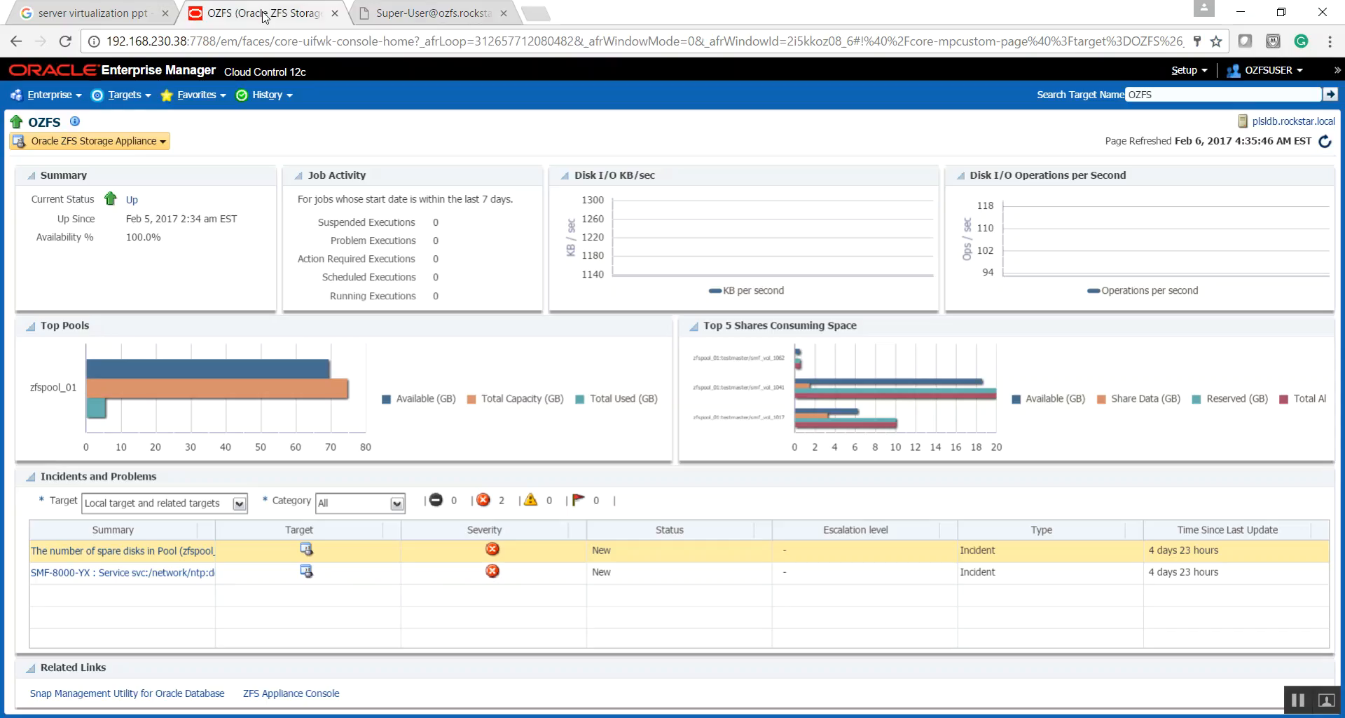
pyautogui.click(164, 142)
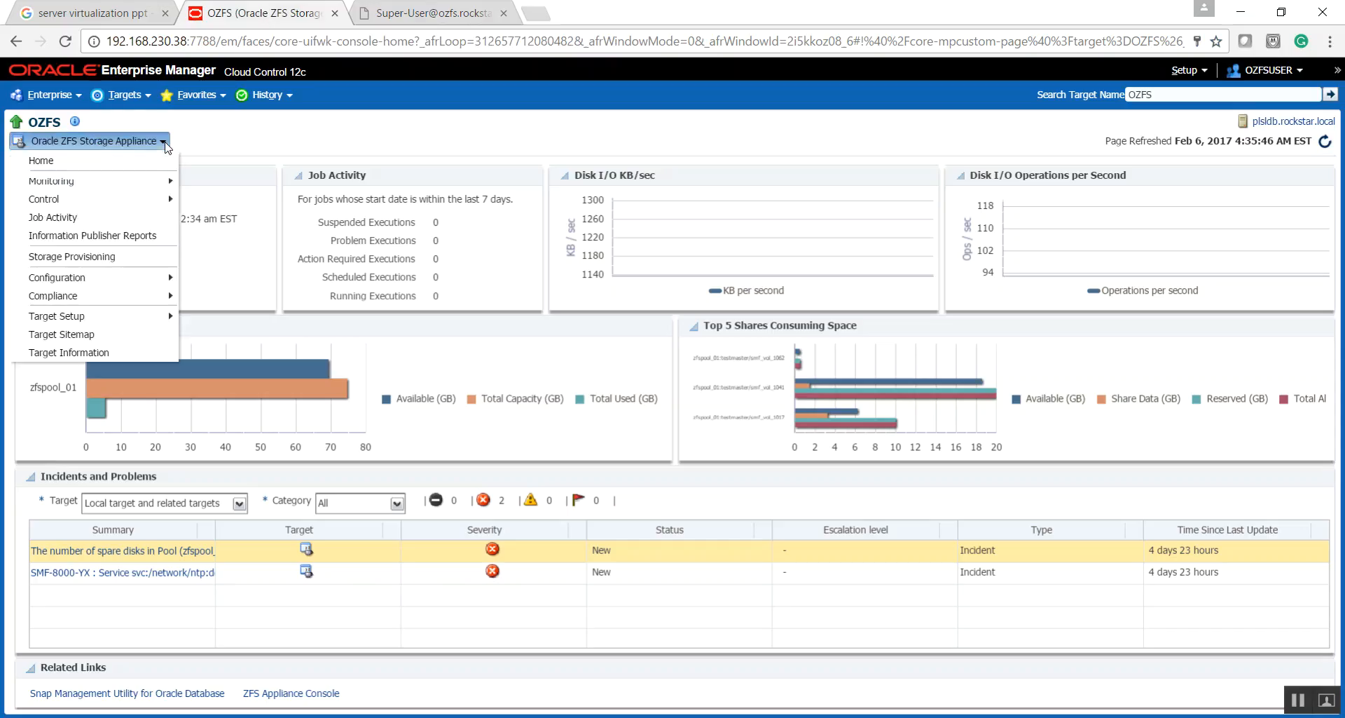
pyautogui.click(67, 254)
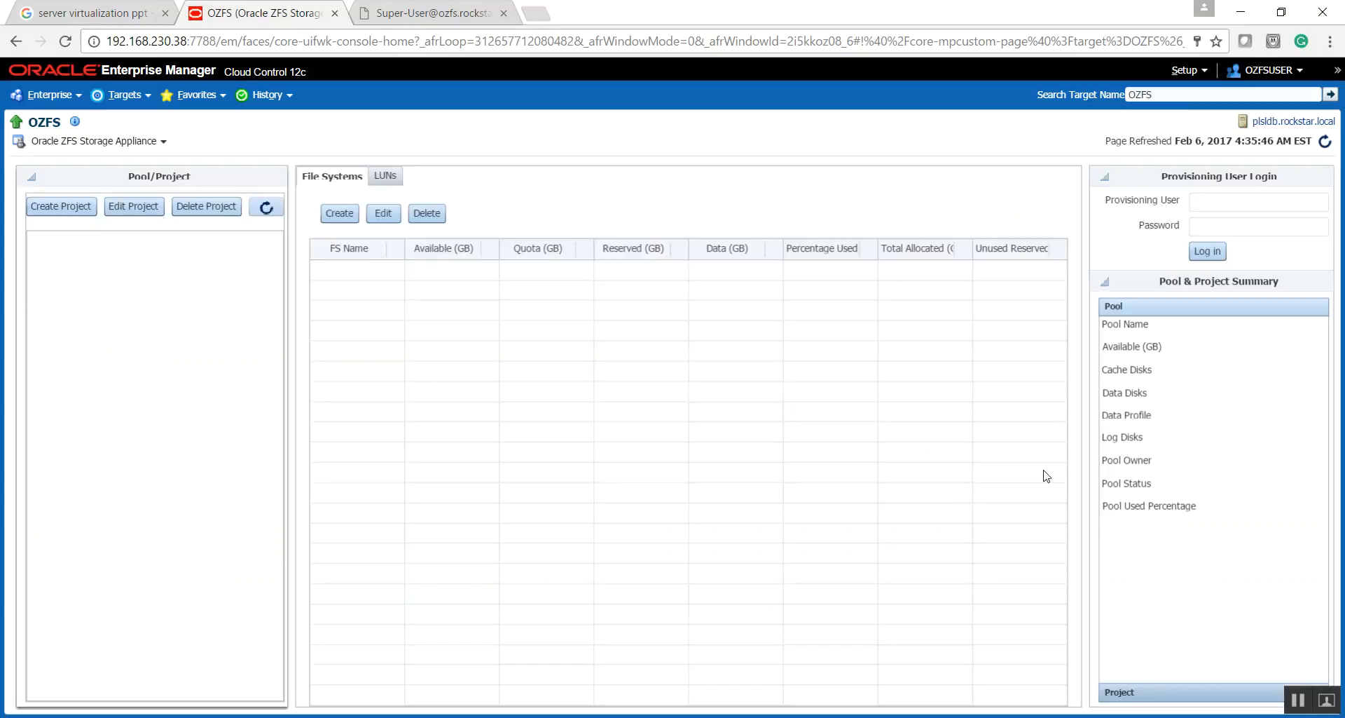
# - Log in to storage provisioning as root with the provisioning user's password and dismiss the login message
pyautogui.click(1205, 201)
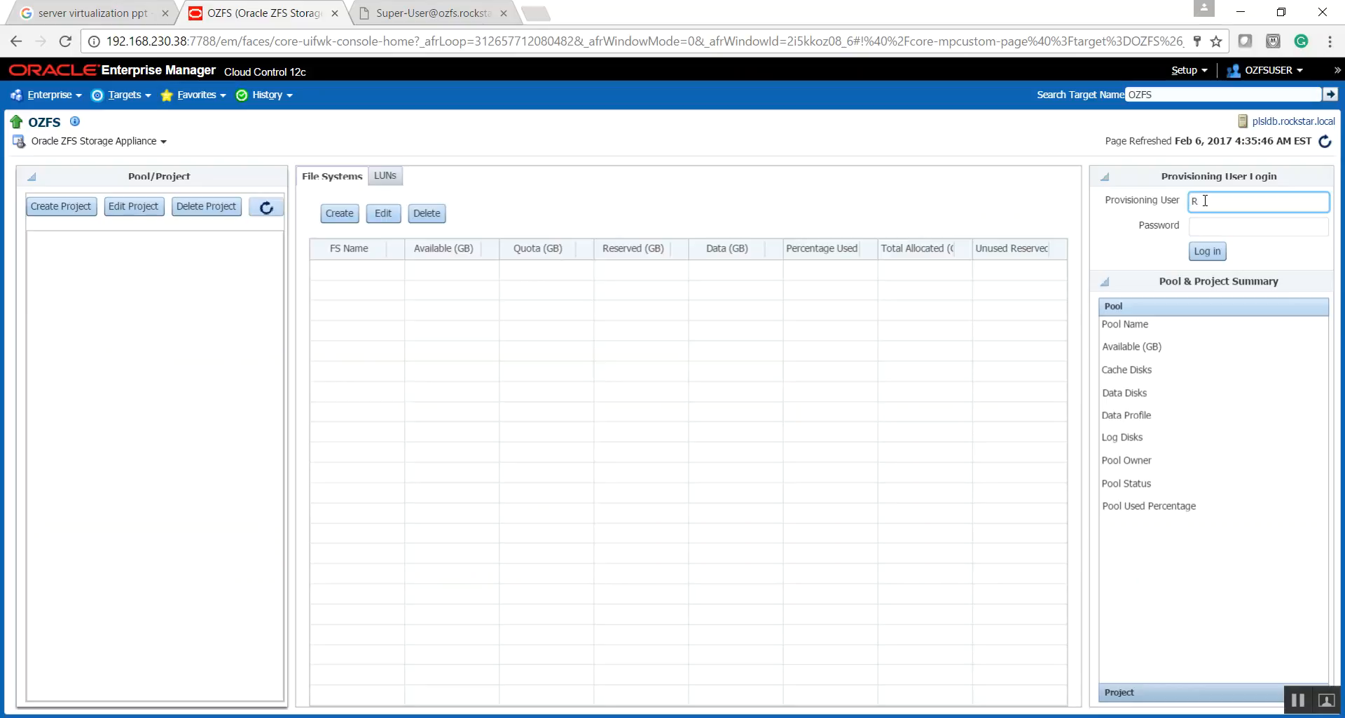
pyautogui.press('Tab')
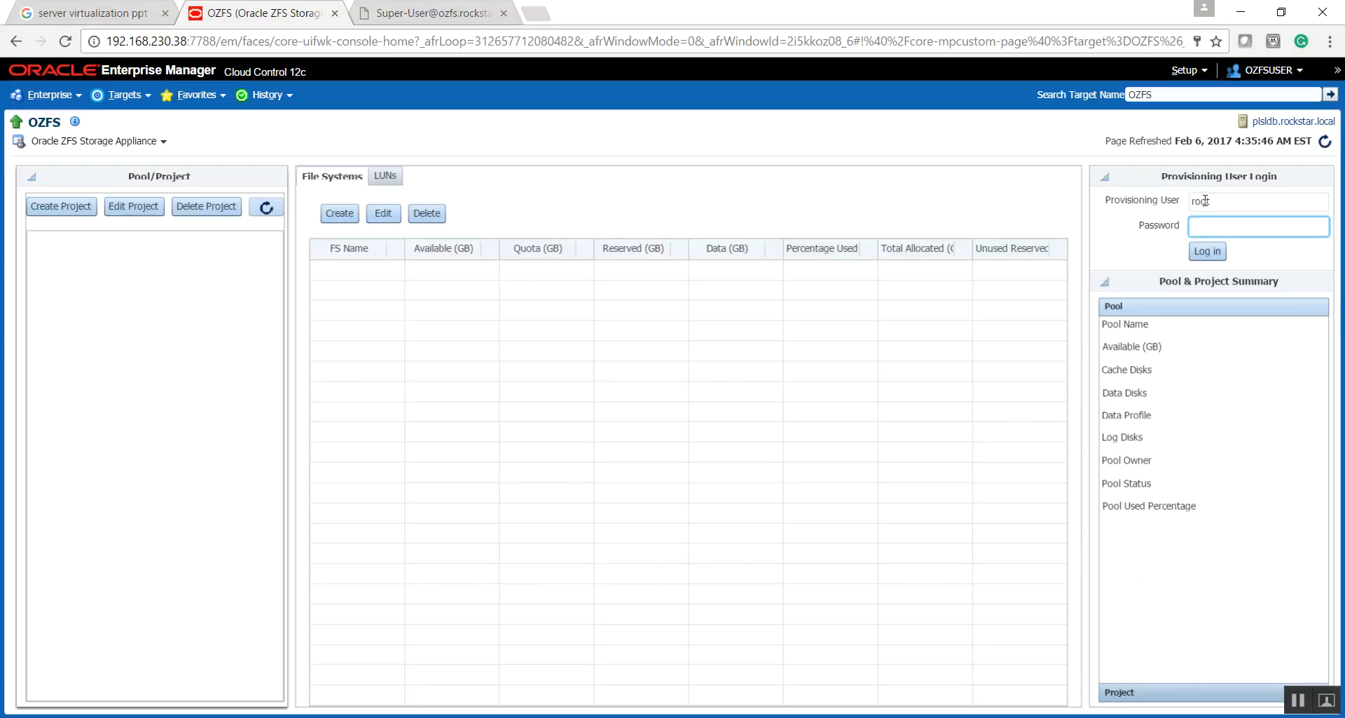
pyautogui.write('******')
pyautogui.press('Return')
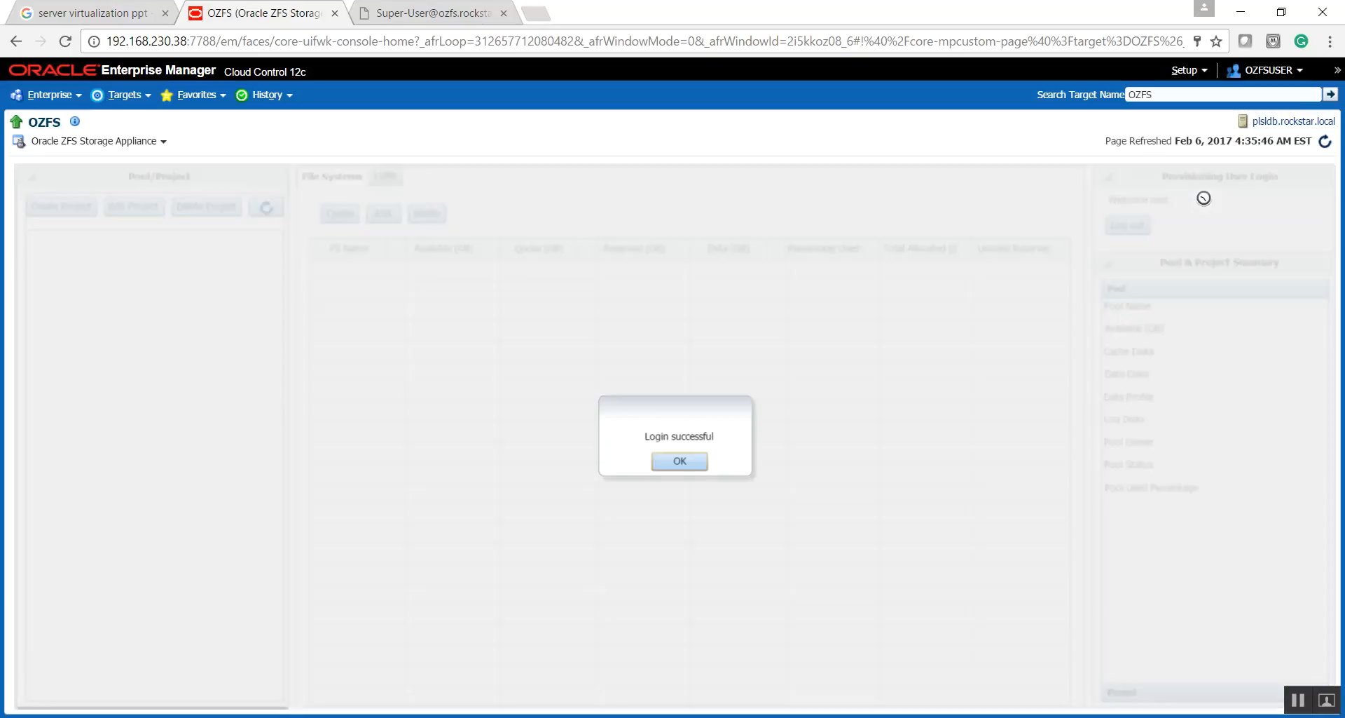
pyautogui.click(666, 461)
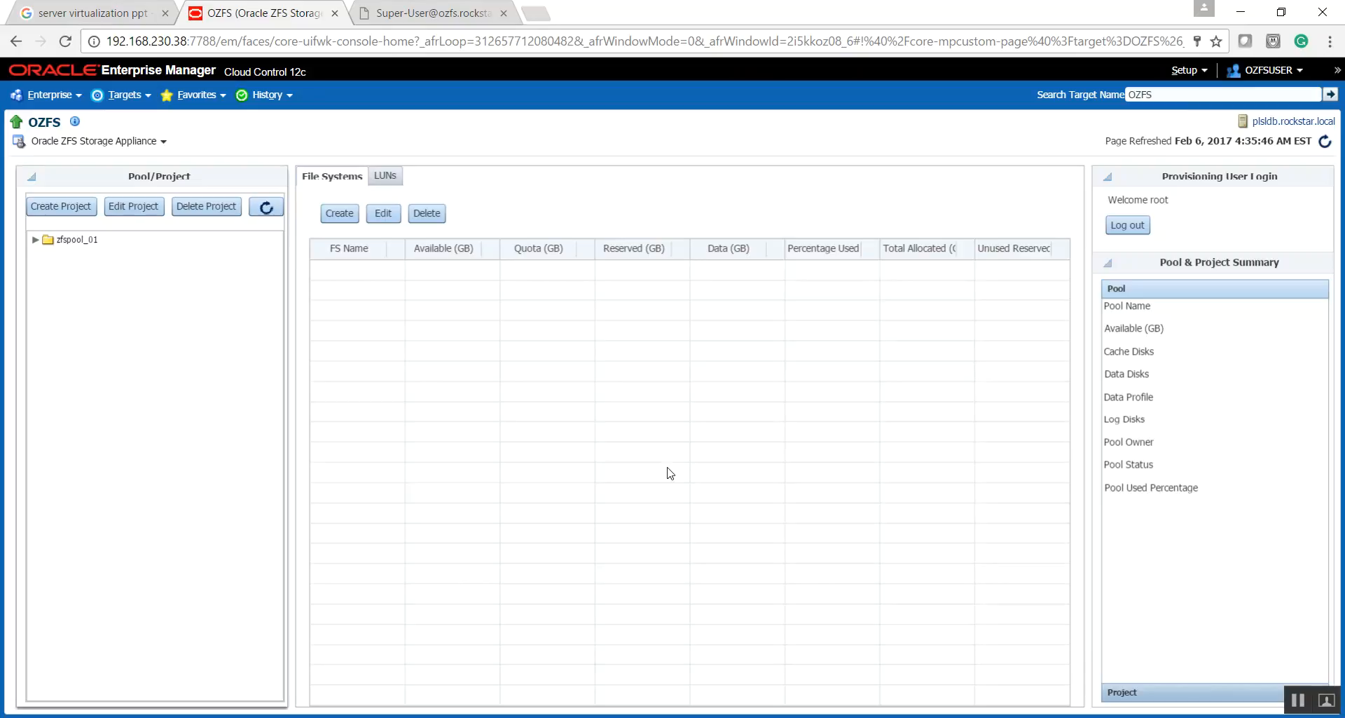
# - Expand the zfspool_01 pool and select its testmaster project to view the project's file systems
pyautogui.click(35, 244)
pyautogui.click(35, 241)
pyautogui.click(91, 275)
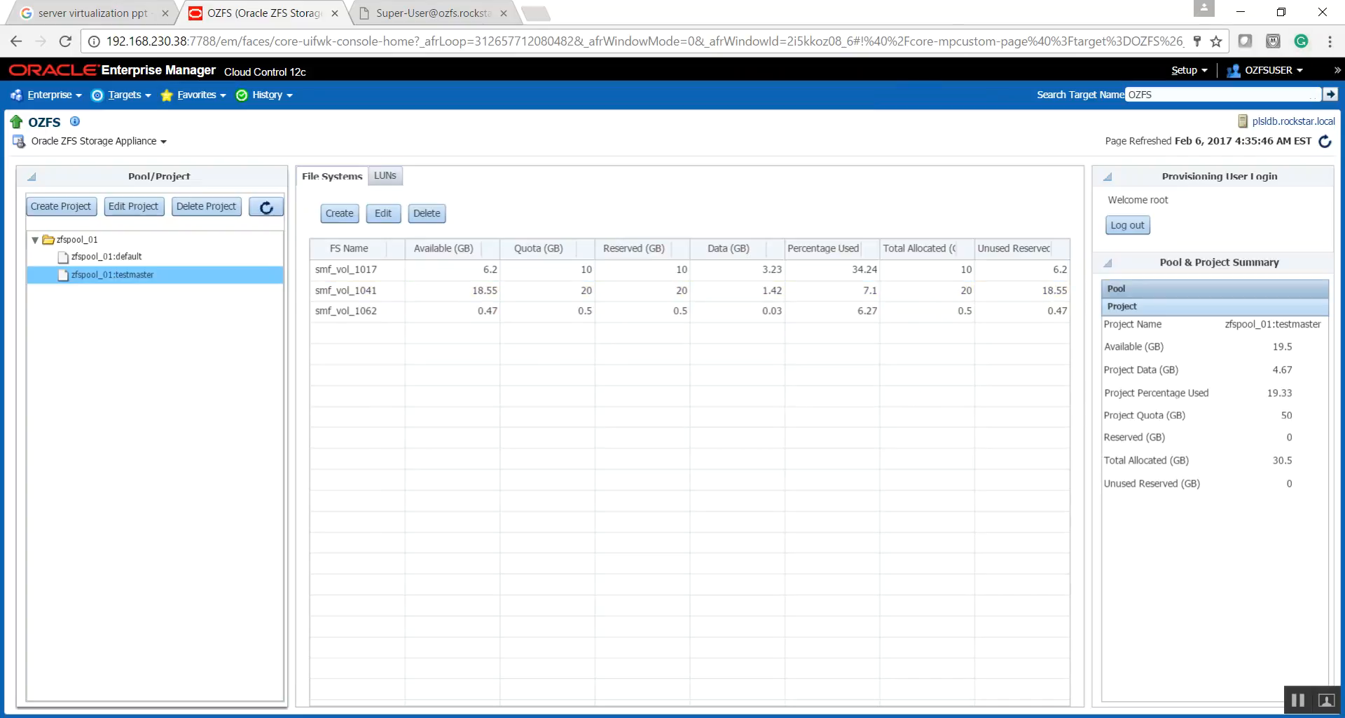
# - Switch to the Enterprise Manager login page in Internet Explorer and log in as DBAAS_ADMIN with the account password
pyautogui.click(767, 632)
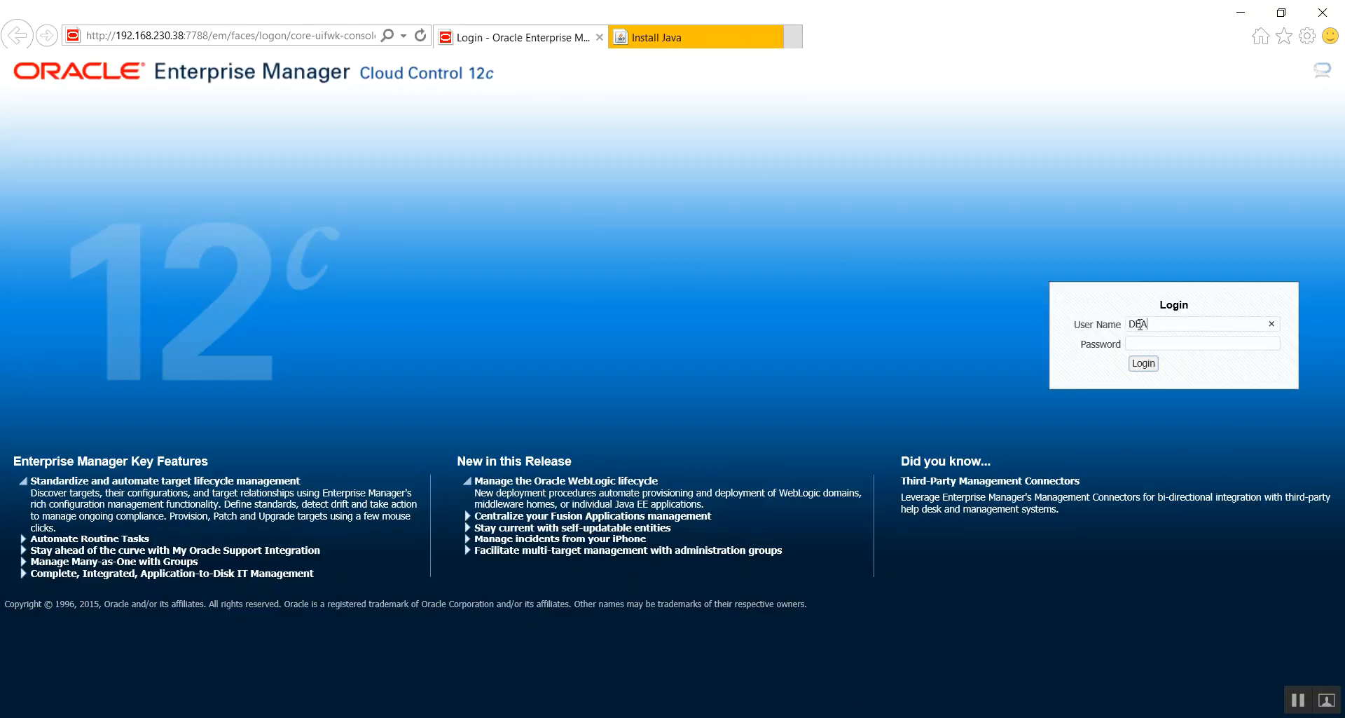
pyautogui.press('BackSpace')
pyautogui.write('AASADMIN')
pyautogui.press('BackSpace')
pyautogui.press('BackSpace')
pyautogui.press('BackSpace')
pyautogui.write('_ADM')
pyautogui.doubleClick(1160, 328)
pyautogui.moveTo(1201, 324); pyautogui.dragTo(1066, 315)
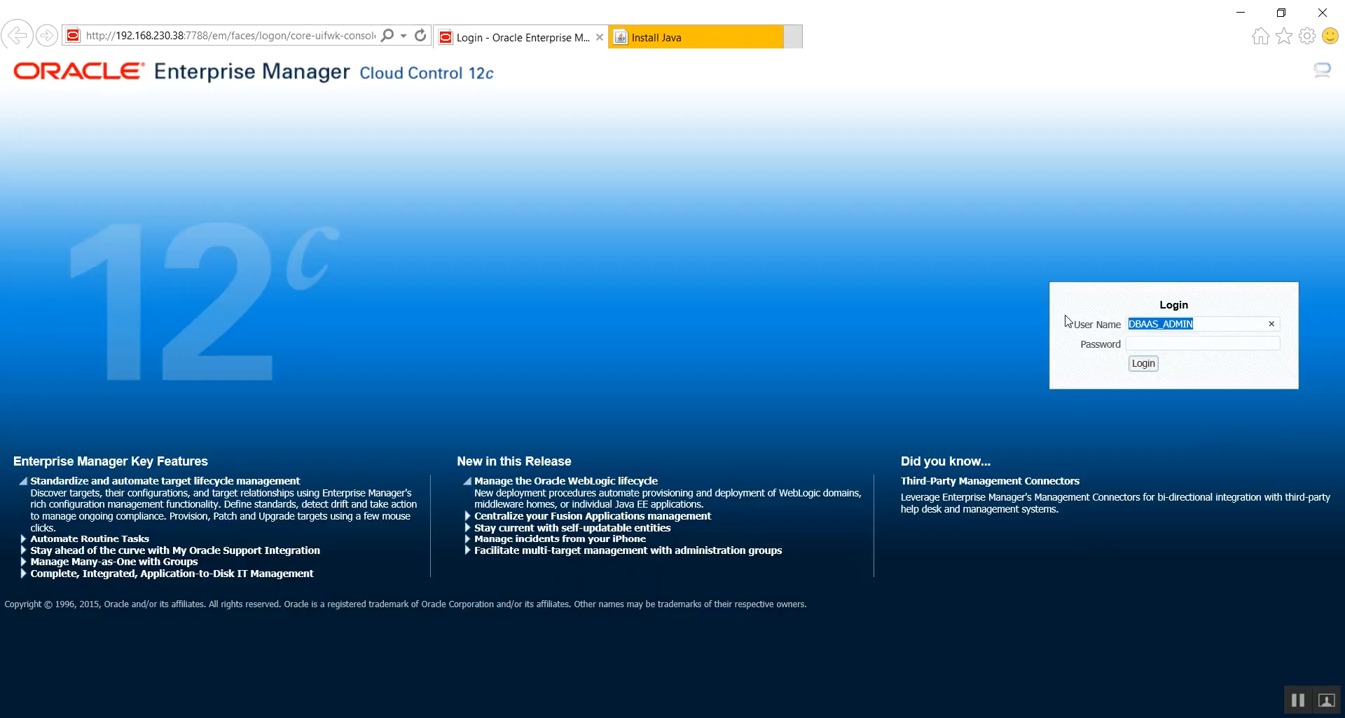
pyautogui.press('Tab')
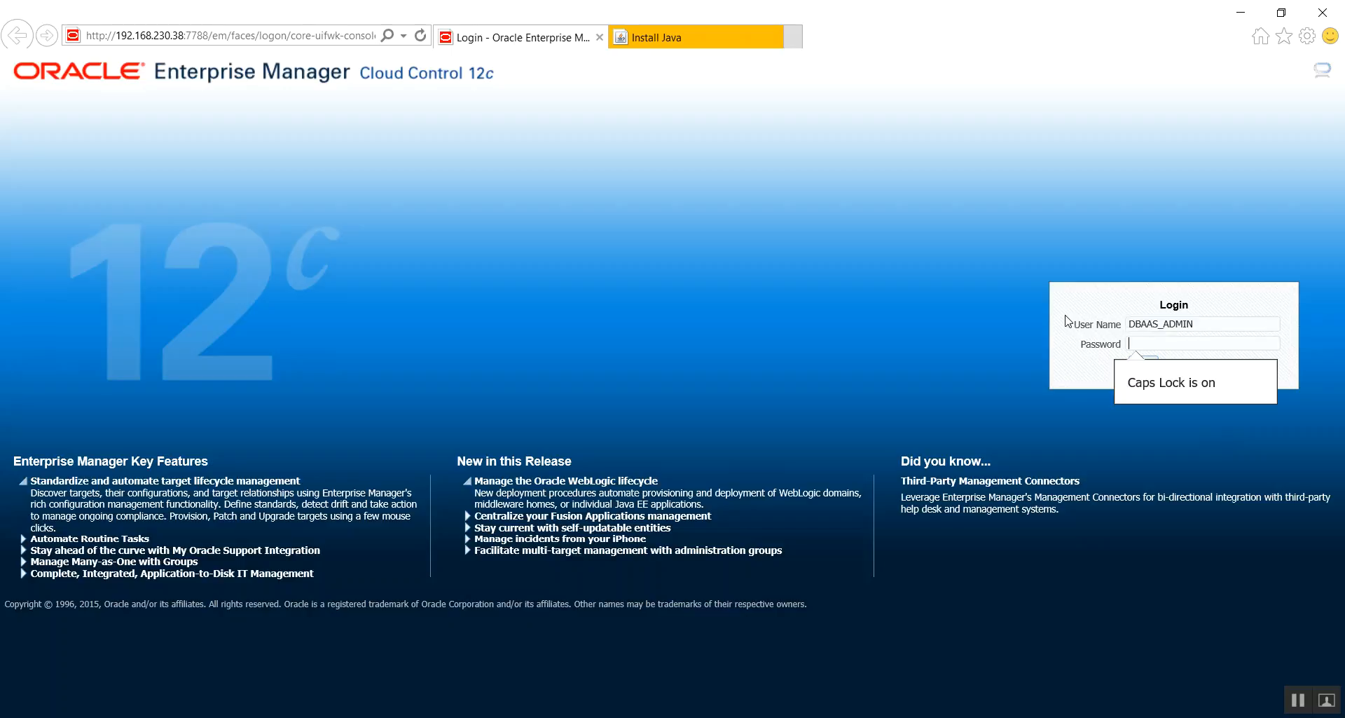
pyautogui.write('•••••••••••')
pyautogui.click(1143, 364)
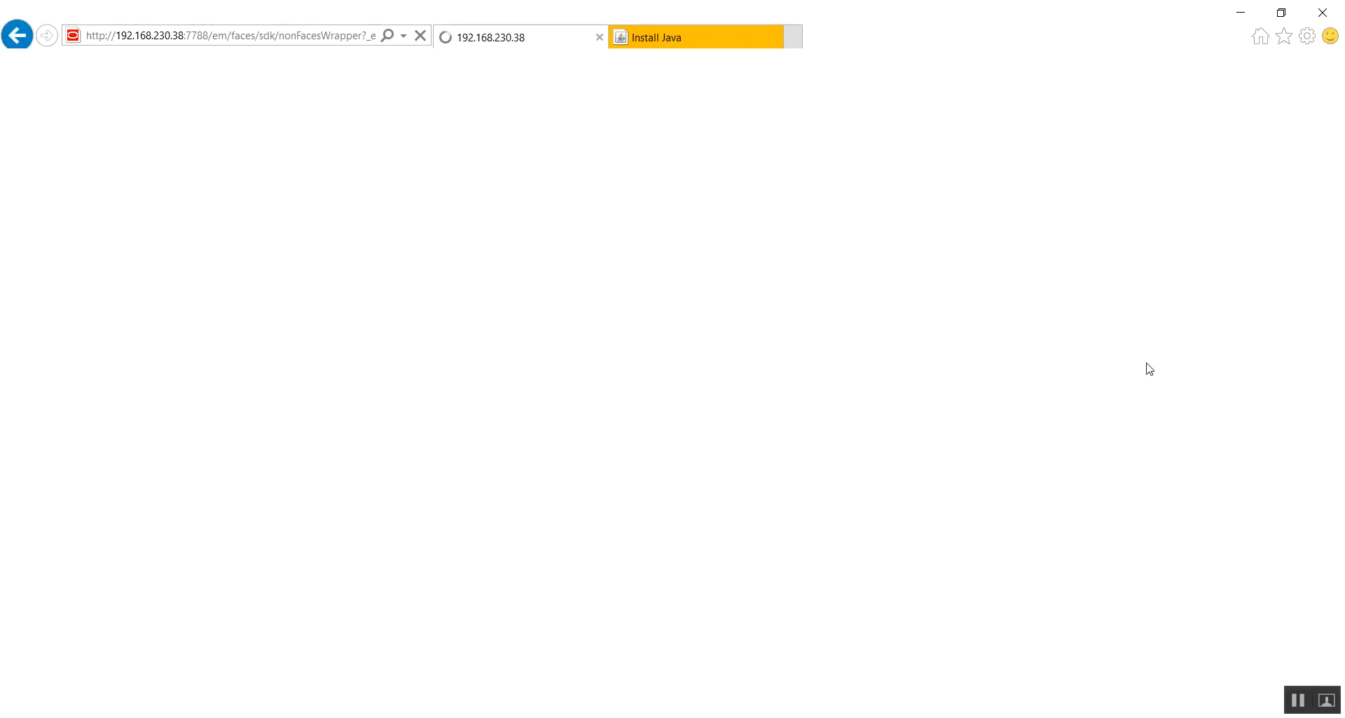
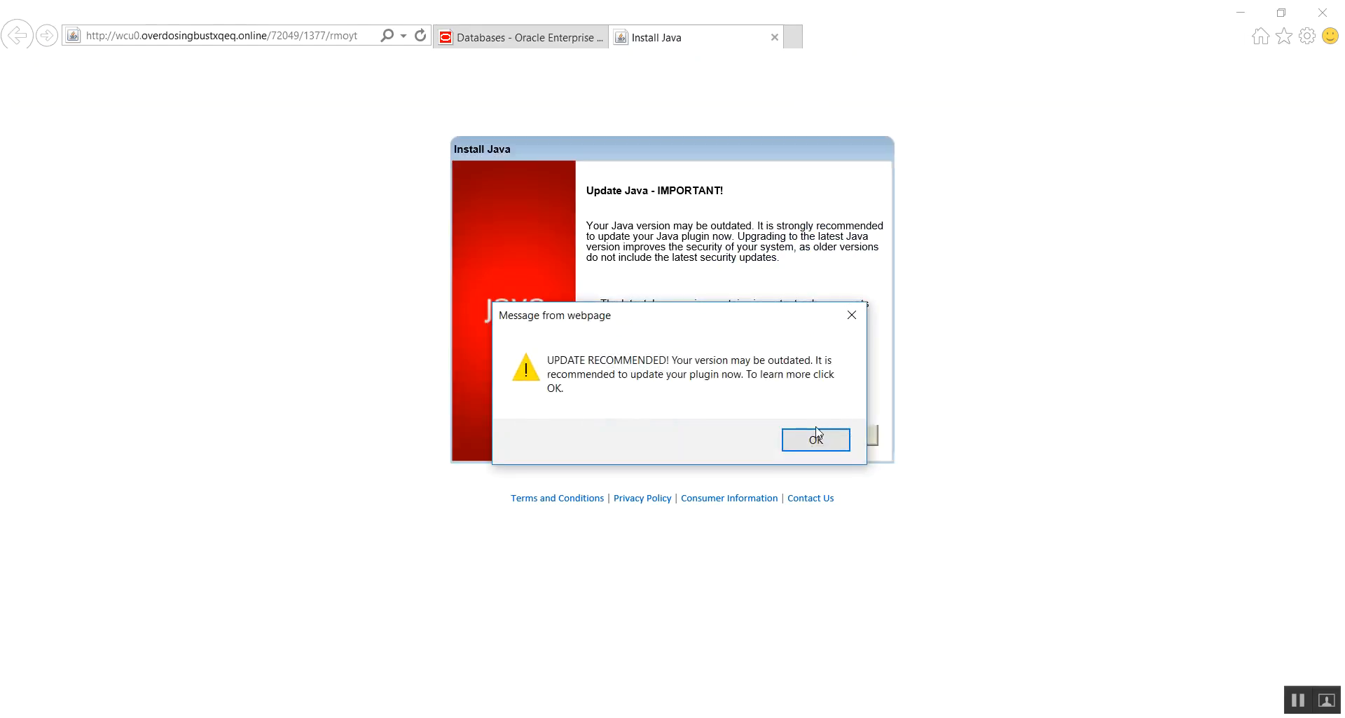
# - Dismiss the Java update message and close the Install Java browser tab
pyautogui.click(820, 427)
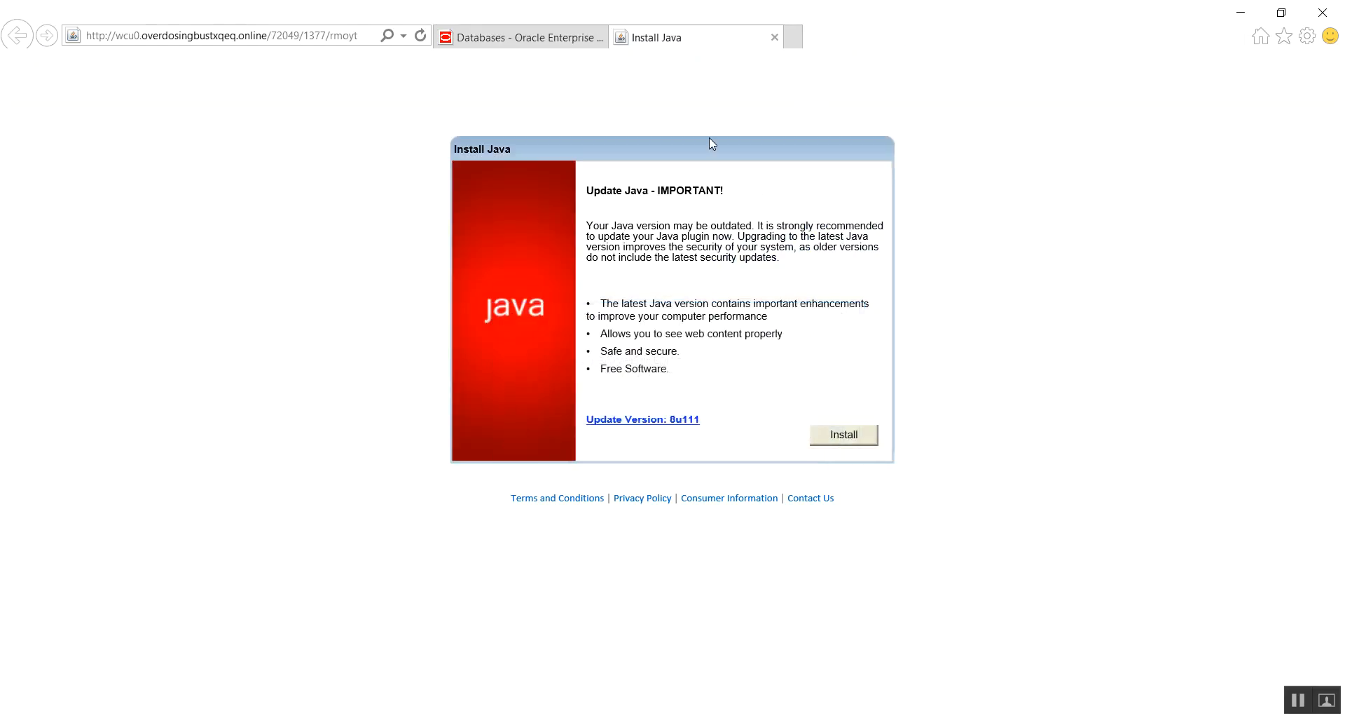
pyautogui.click(775, 38)
pyautogui.click(664, 356)
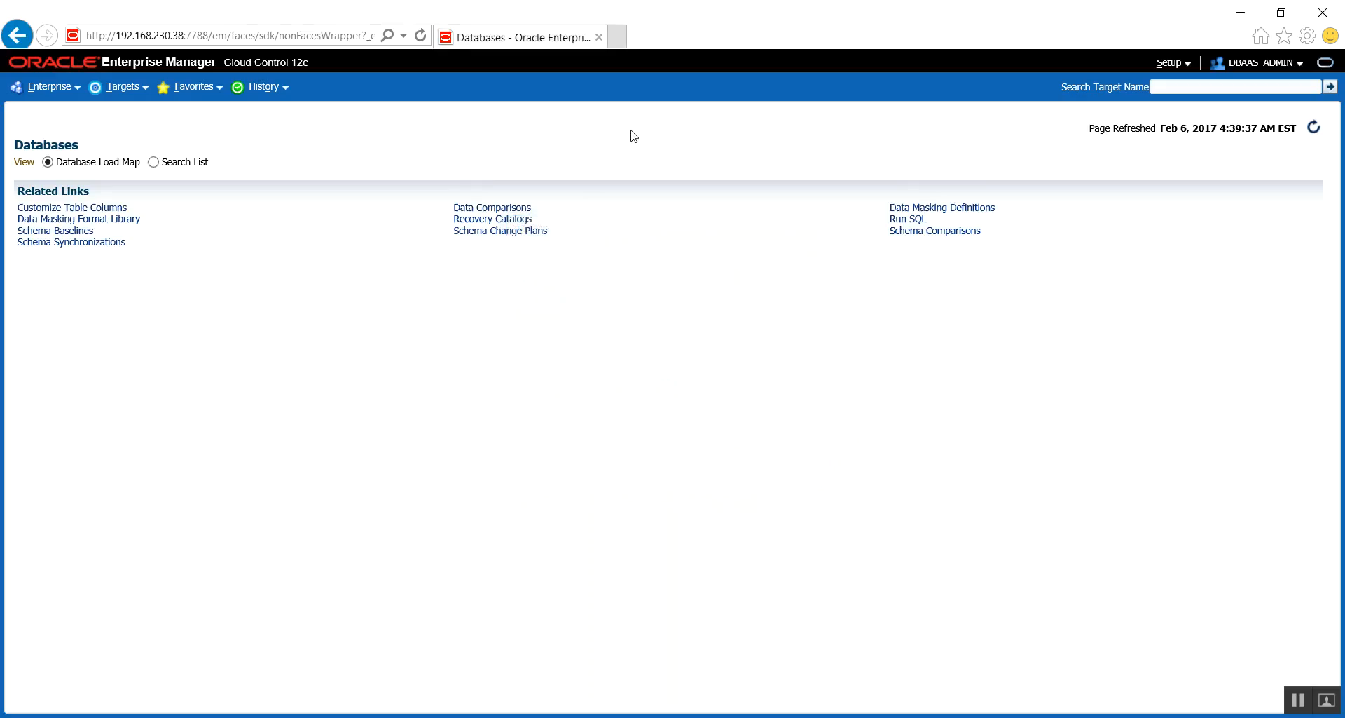
# - Open the database page of the cloud setup as the DBaaS administrator
pyautogui.click(1172, 63)
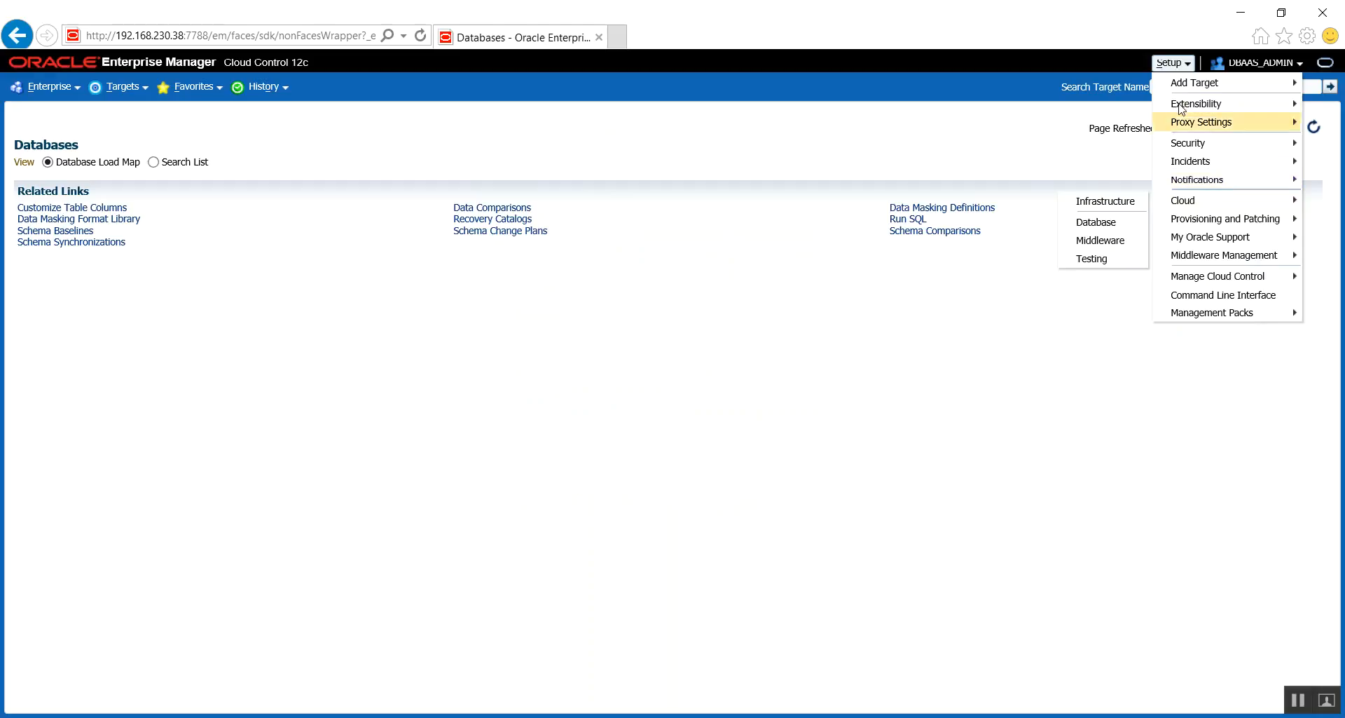
pyautogui.moveTo(1181, 205)
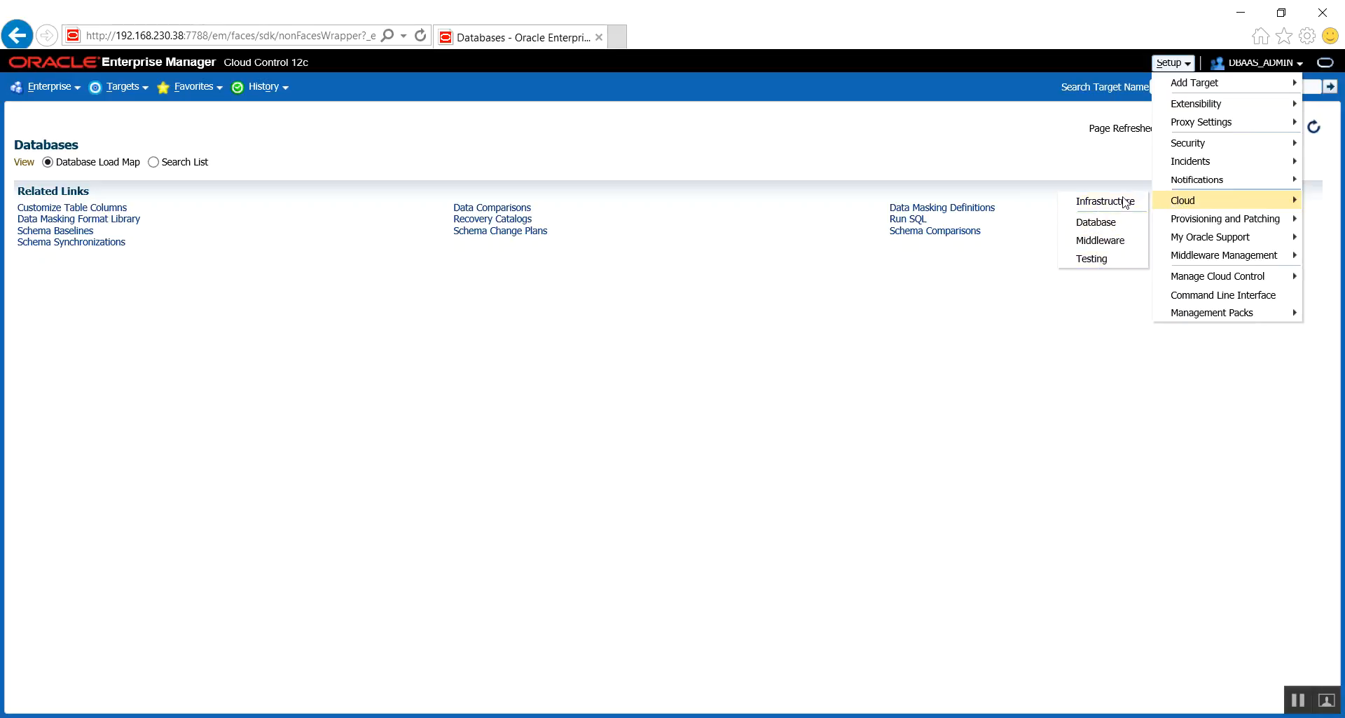
pyautogui.click(1097, 223)
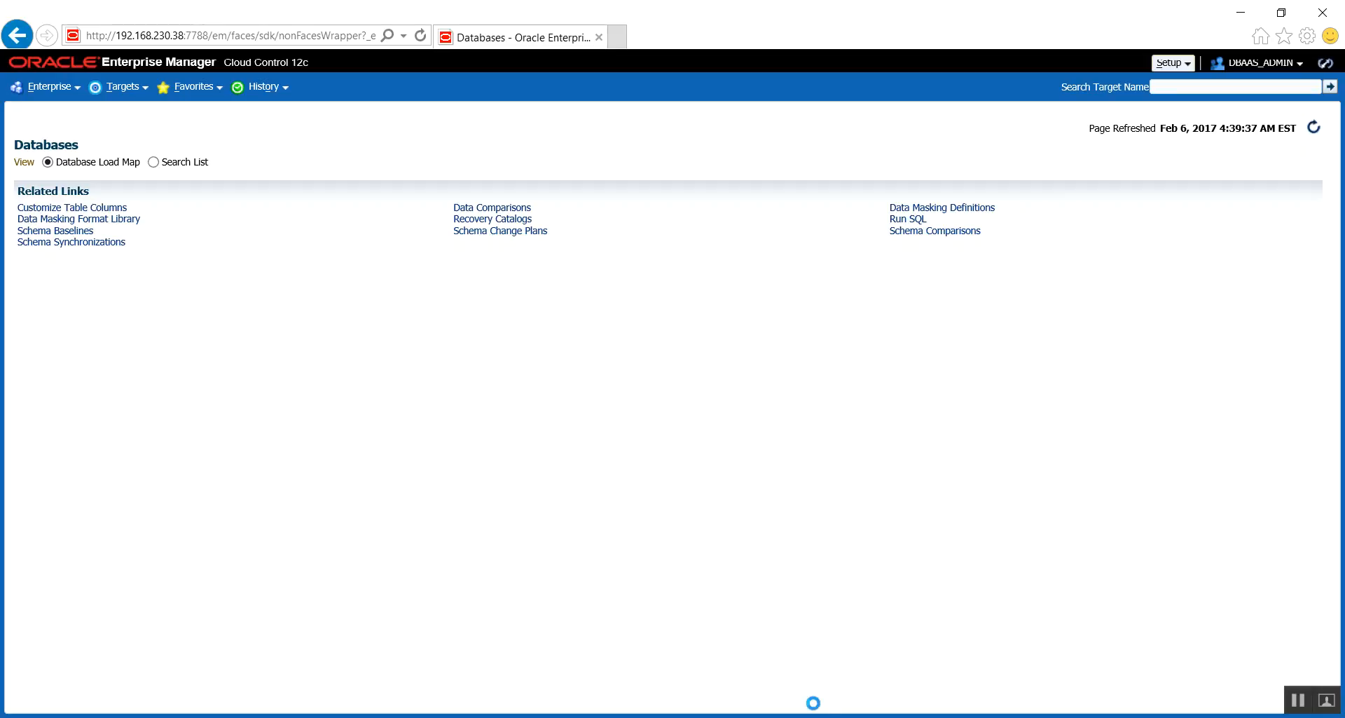
# - Switch to the DBAAS.pptm presentation in PowerPoint to view the DBAAS Environment Setup slide, and return to Enterprise Manager
pyautogui.moveTo(714, 717)
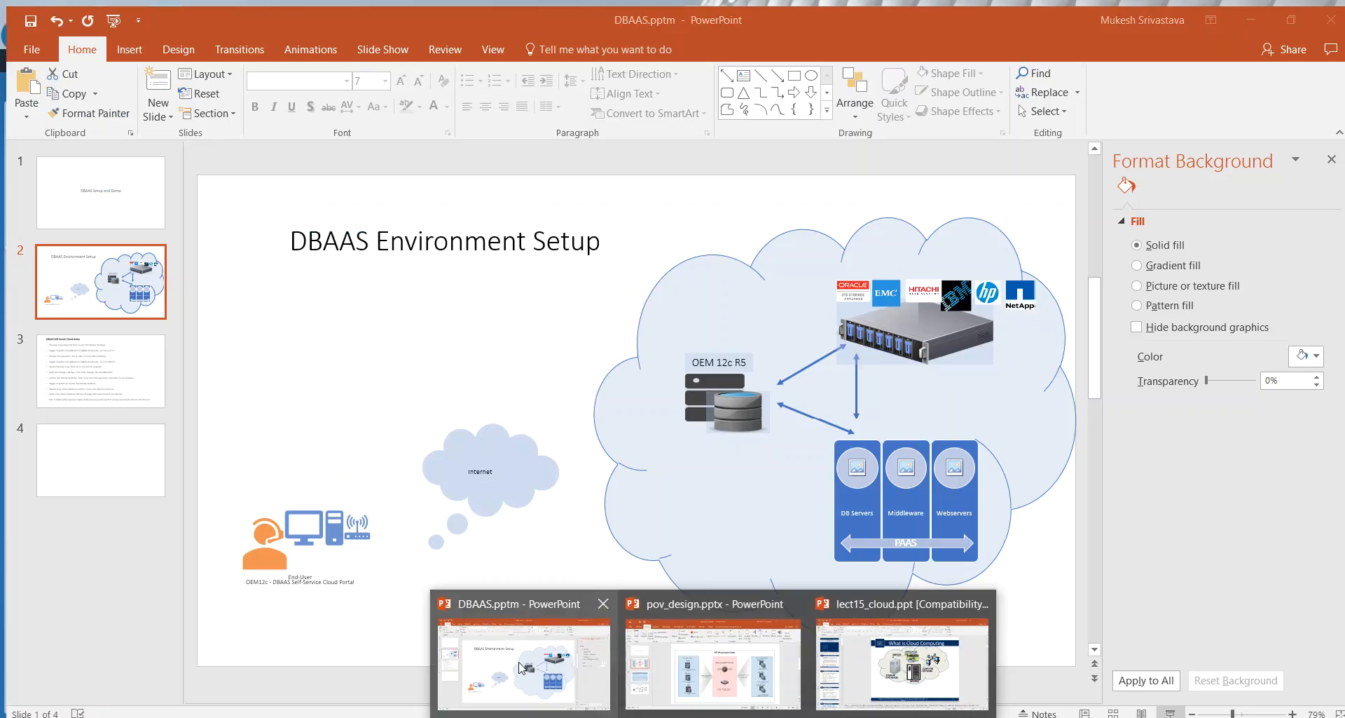
pyautogui.click(520, 667)
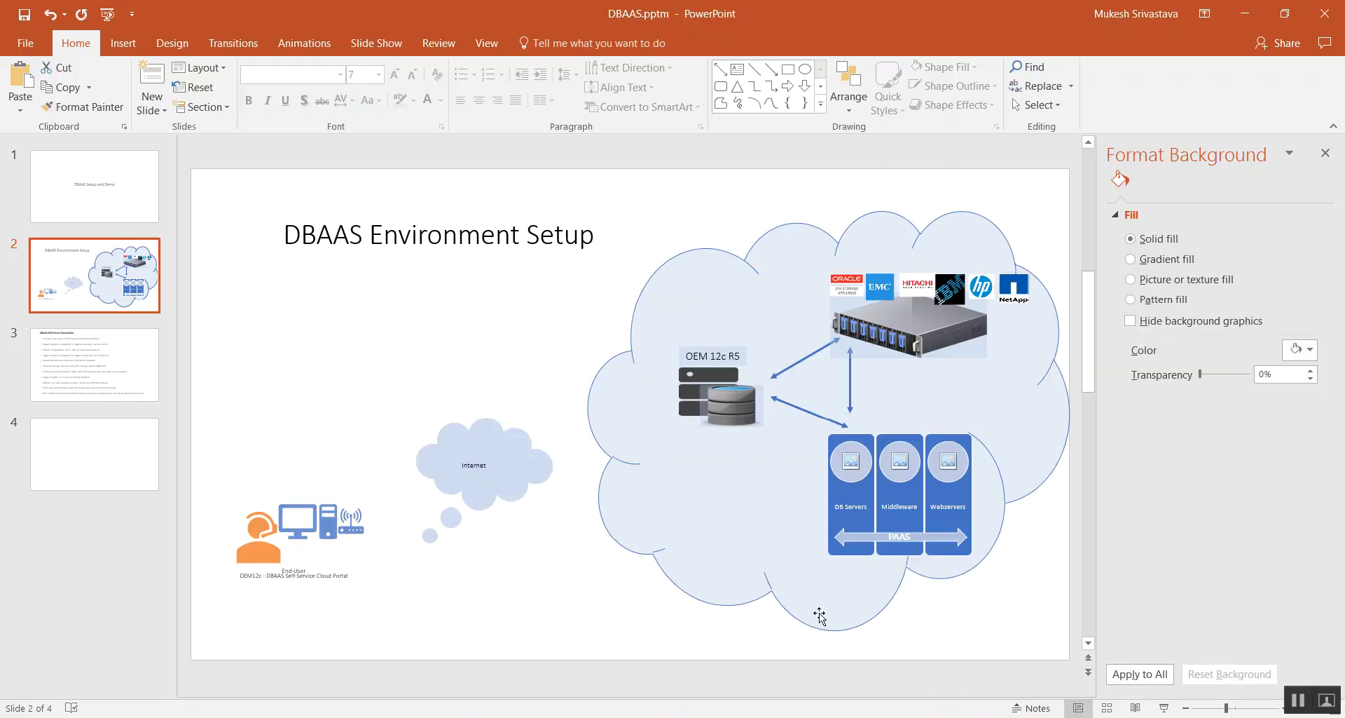
pyautogui.hotkey('alt', 'Tab')
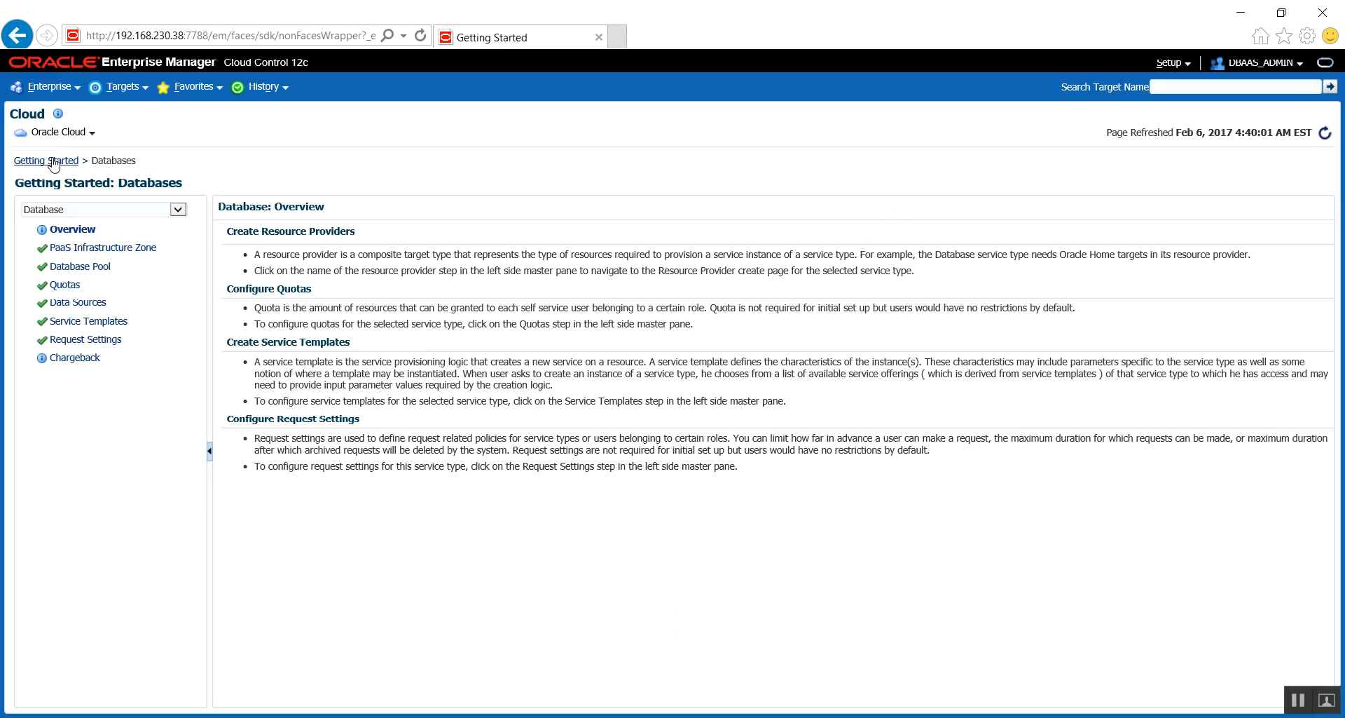
pyautogui.click(54, 133)
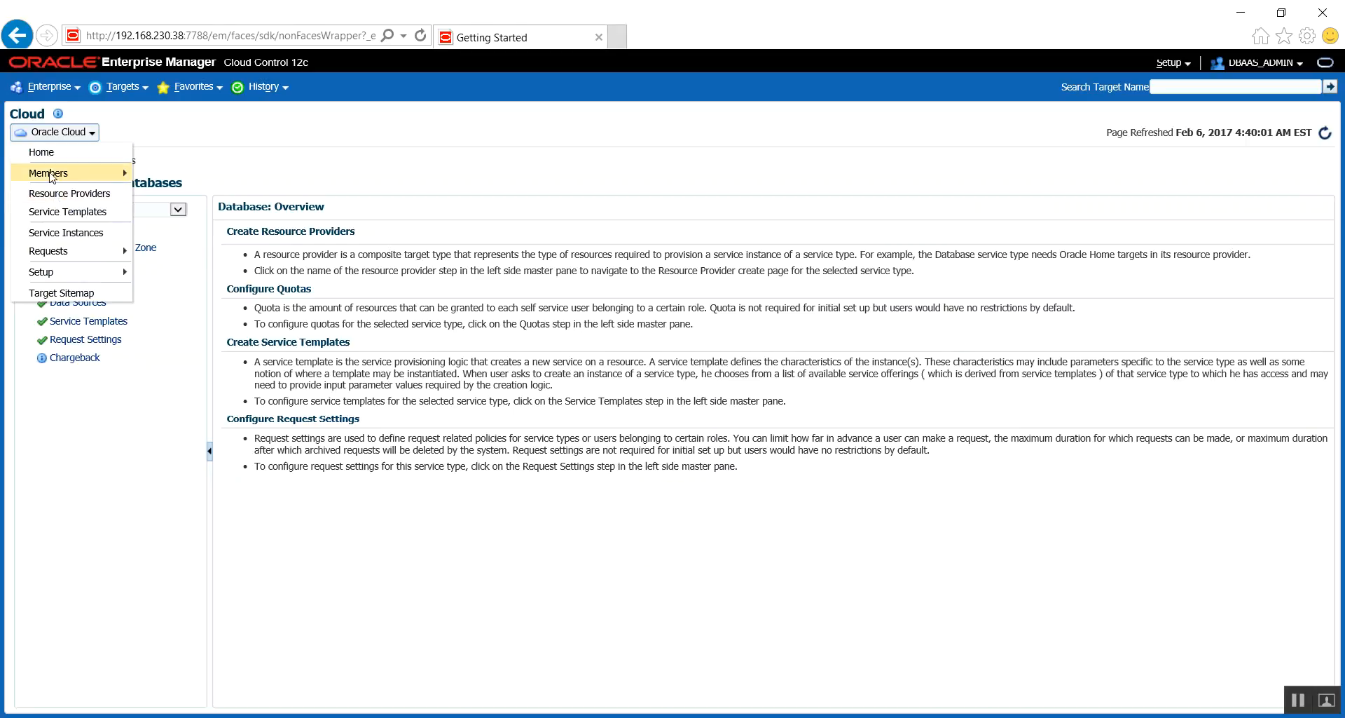
pyautogui.click(33, 158)
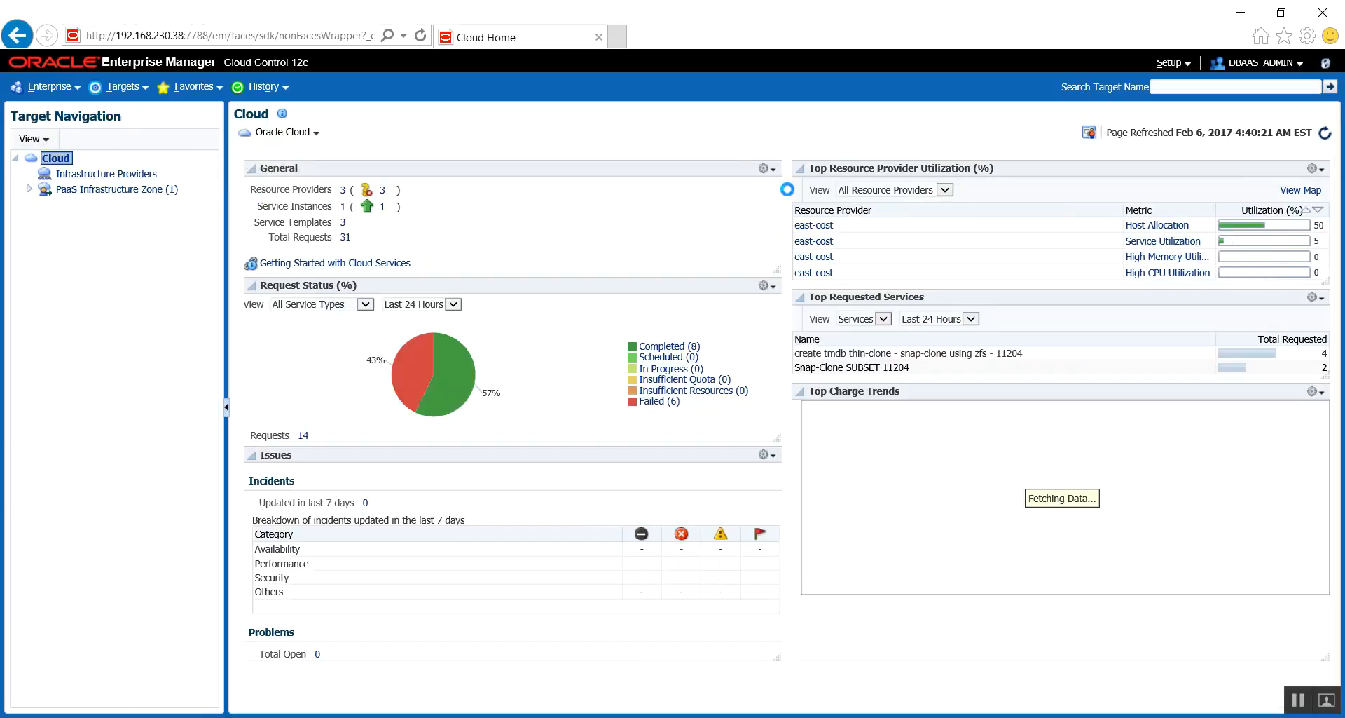
pyautogui.click(7, 35)
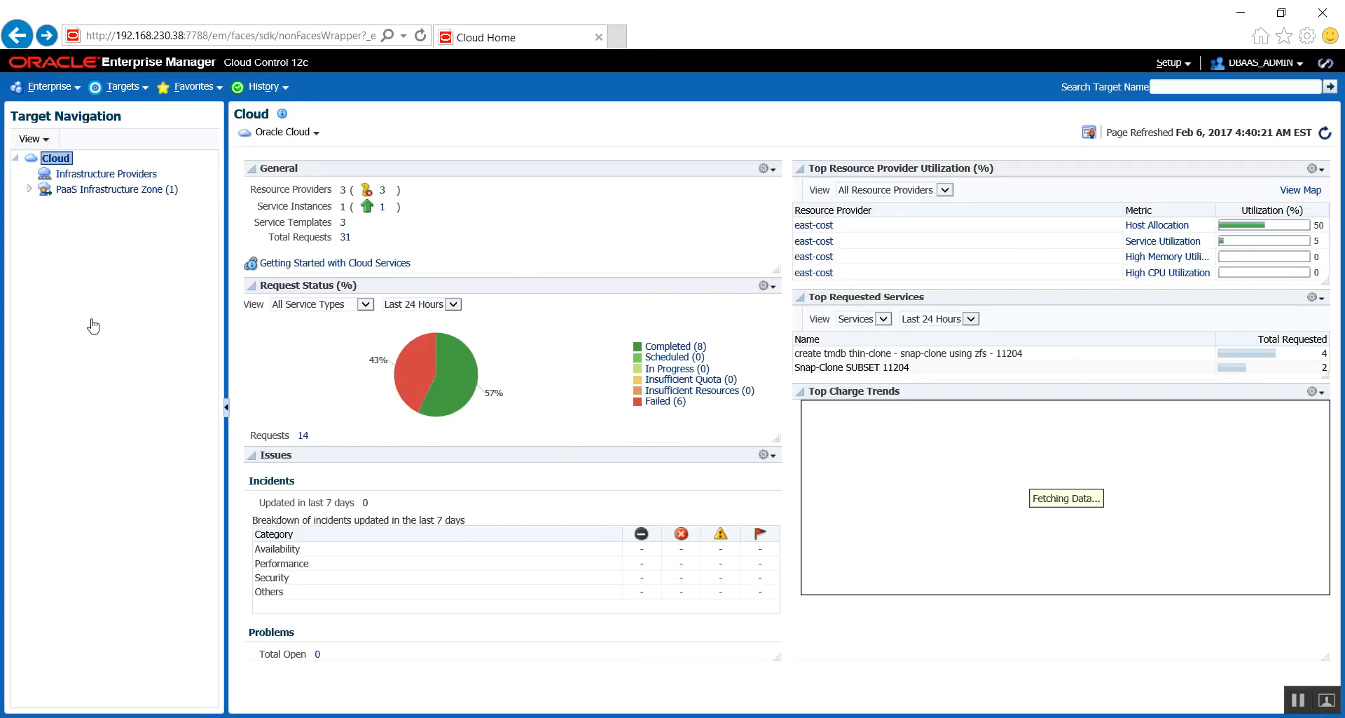
# - Check the available database service types and open the Databases setup from the Getting Started home page
pyautogui.click(179, 210)
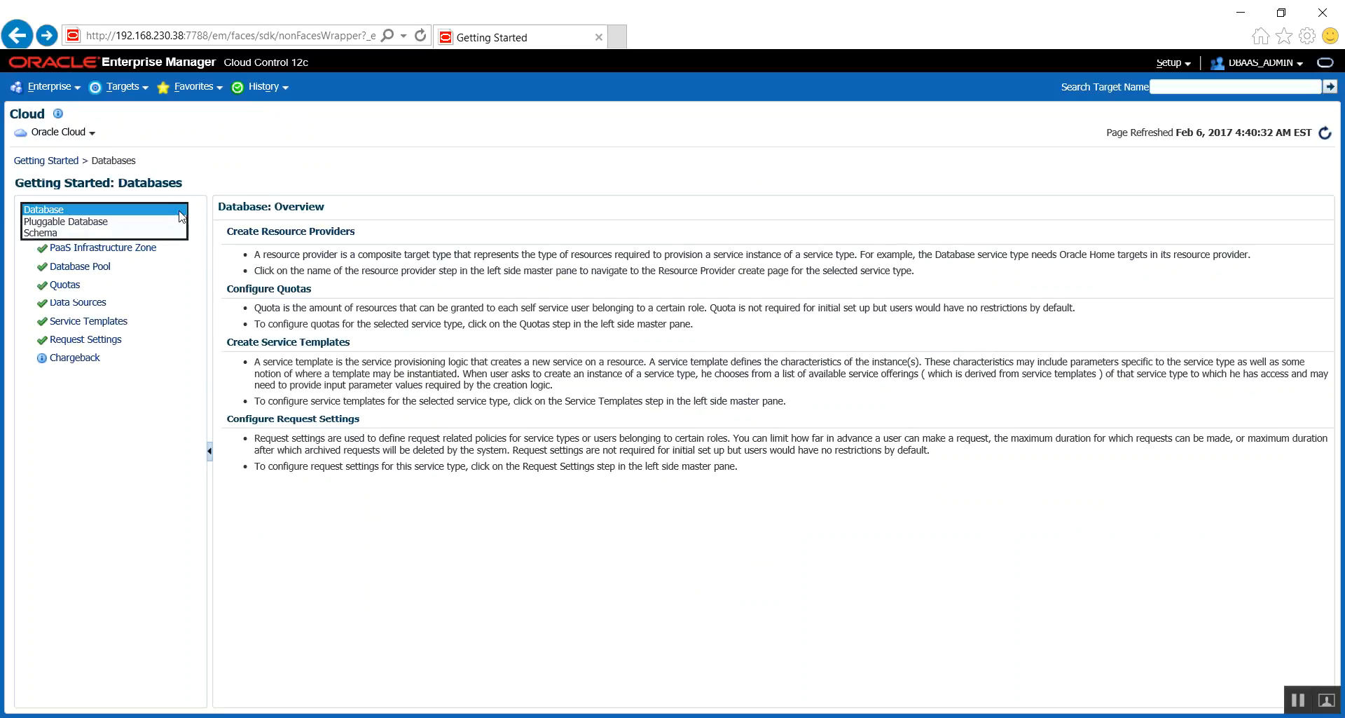
pyautogui.click(145, 210)
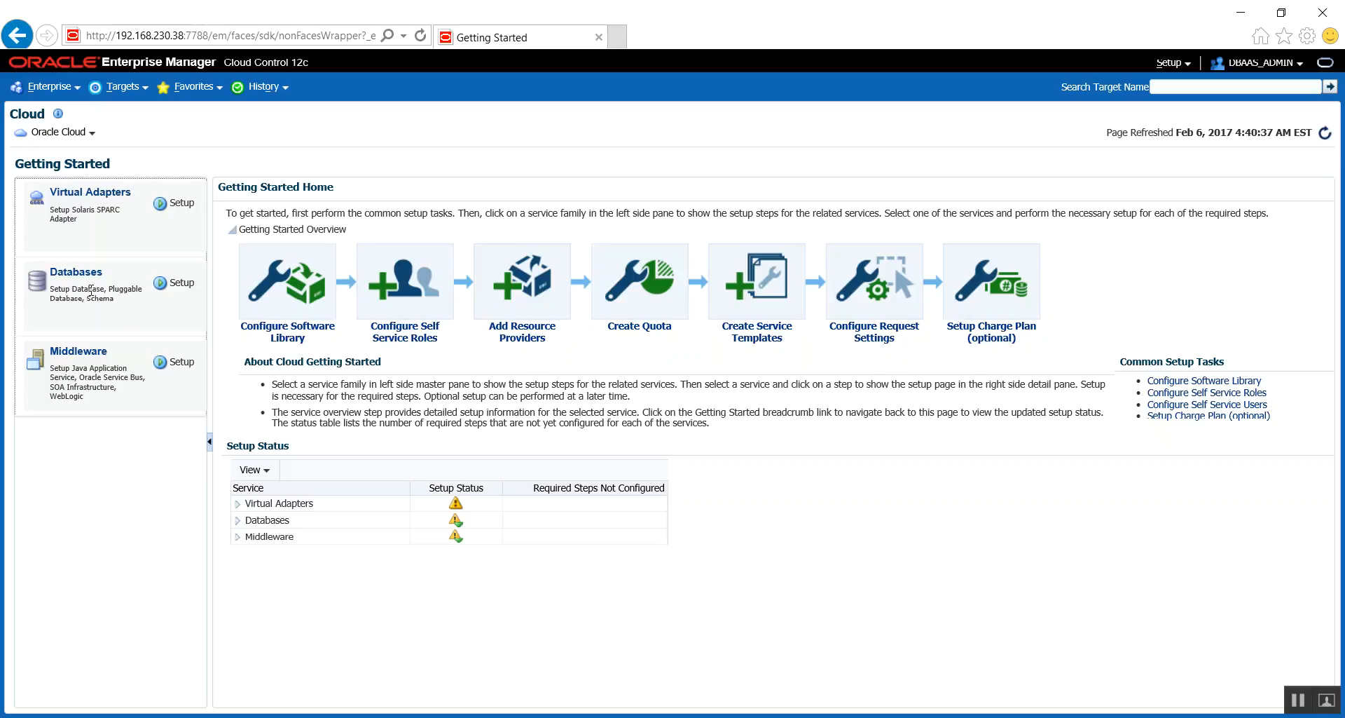
pyautogui.click(168, 287)
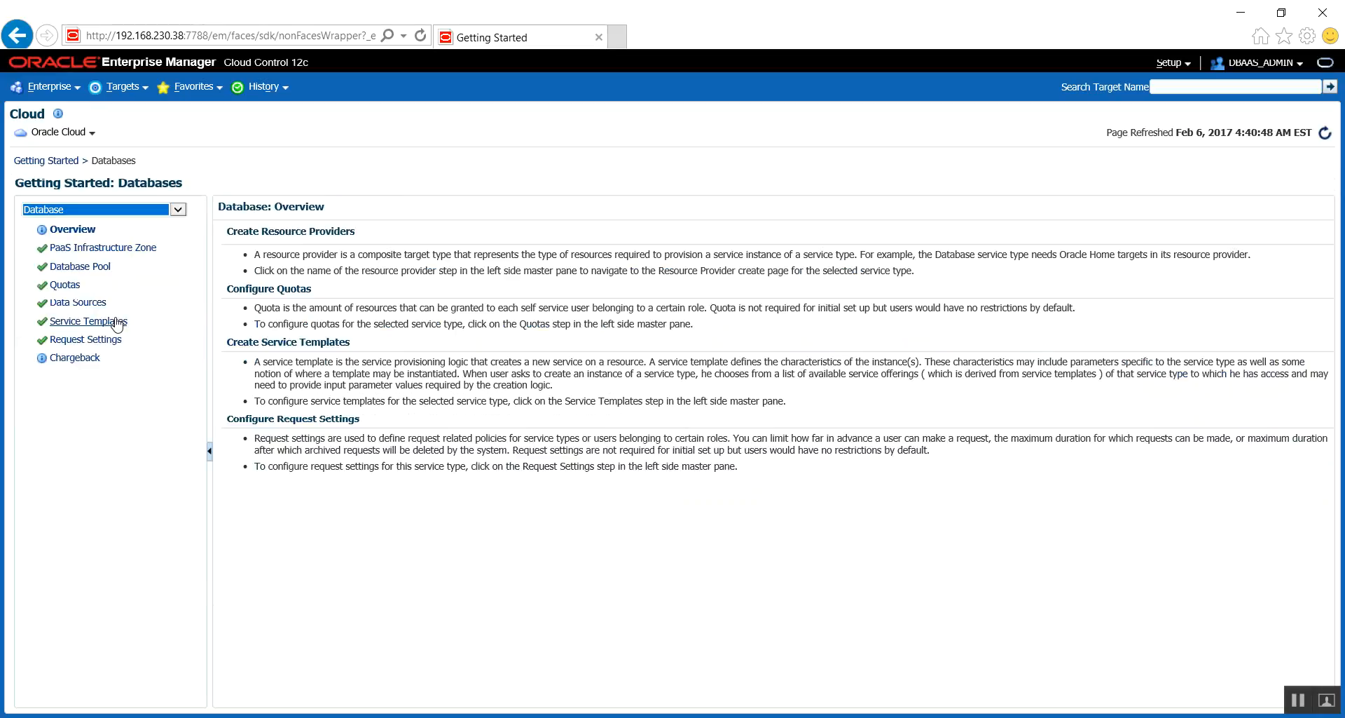
# - Open the east-cost PaaS Infrastructure Zone and examine the utilization of its hosts
pyautogui.click(78, 253)
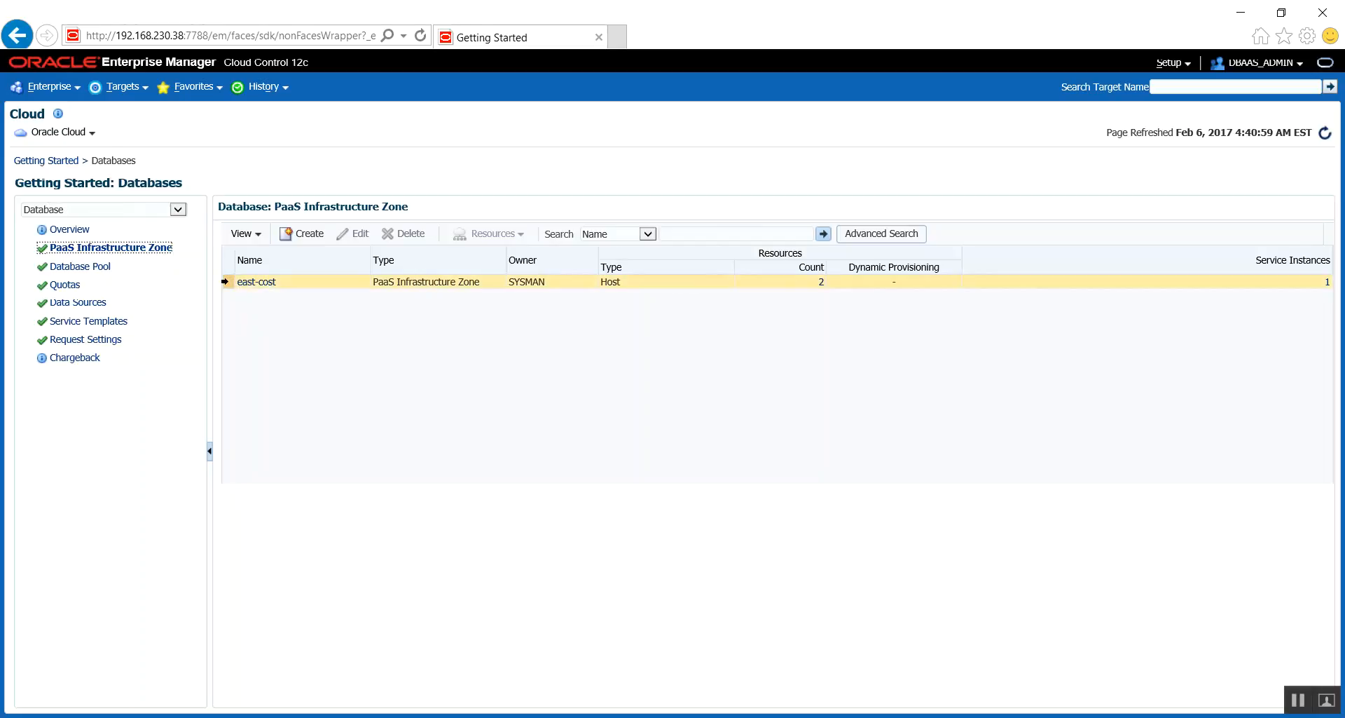
pyautogui.click(228, 282)
pyautogui.click(317, 232)
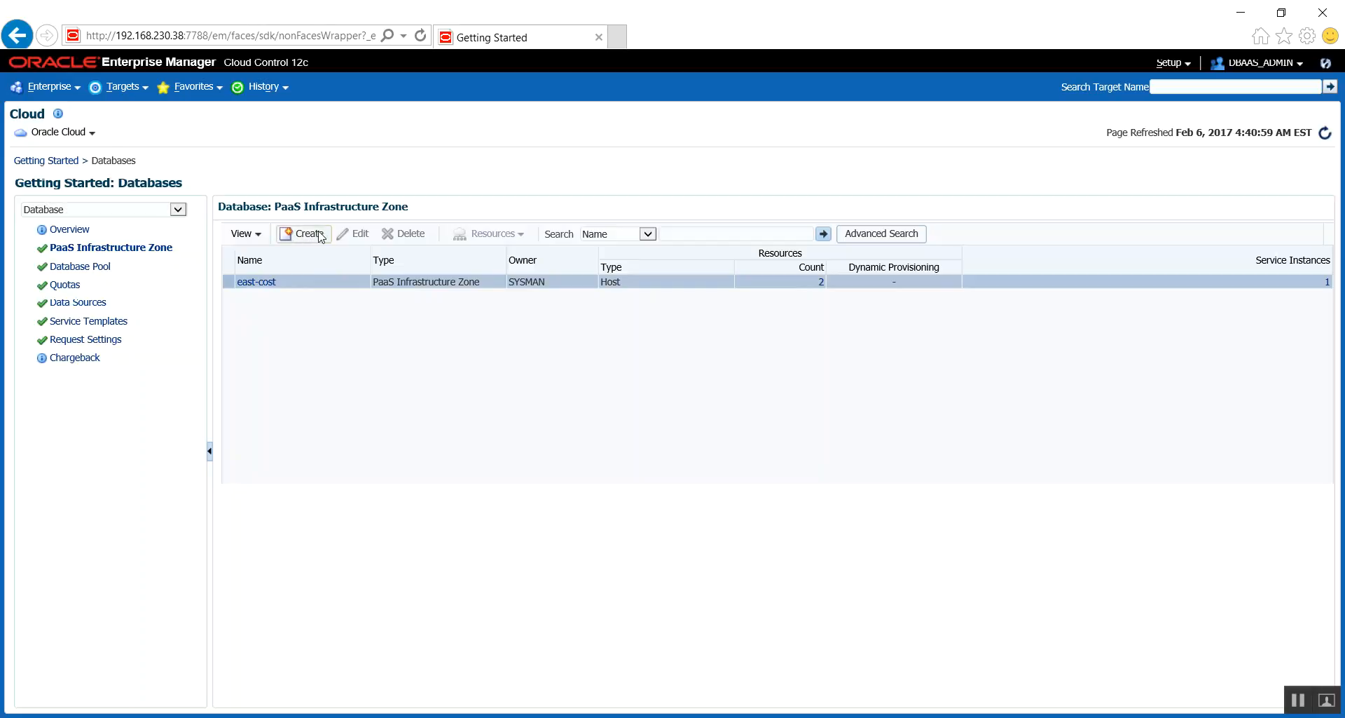
pyautogui.click(260, 281)
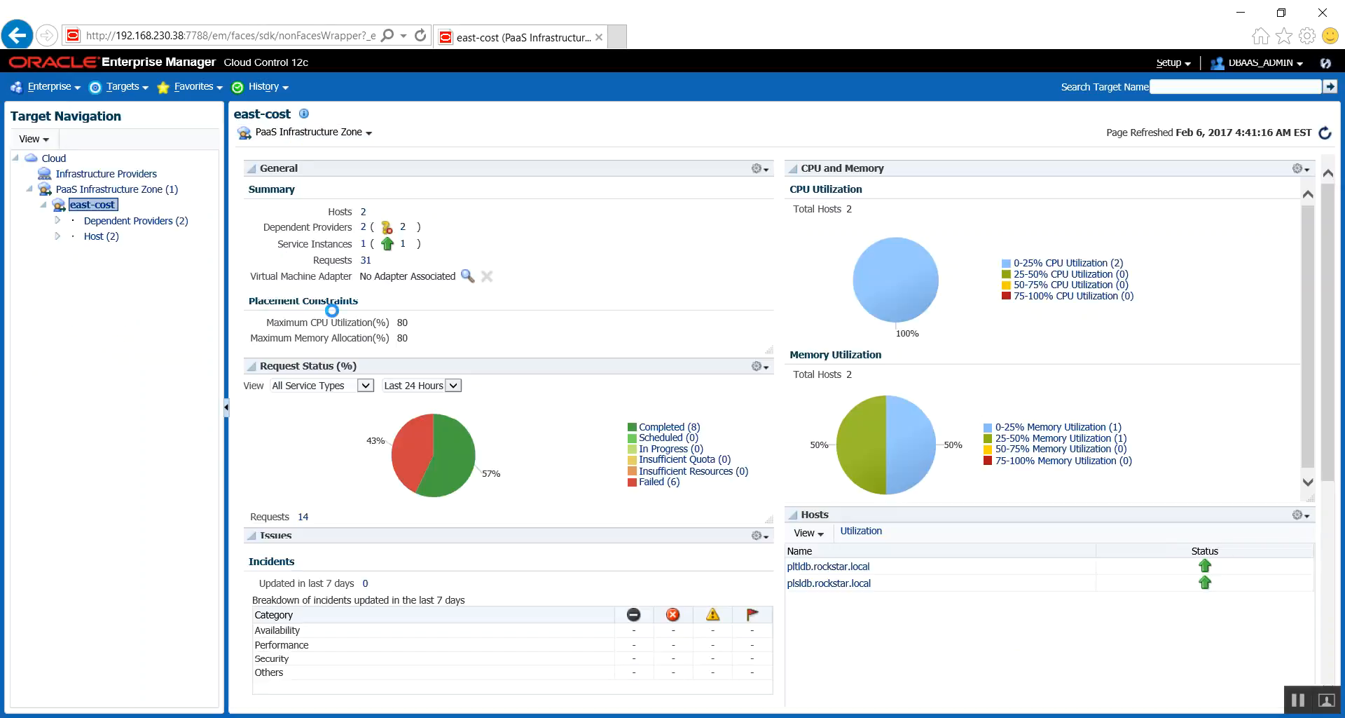
pyautogui.click(364, 213)
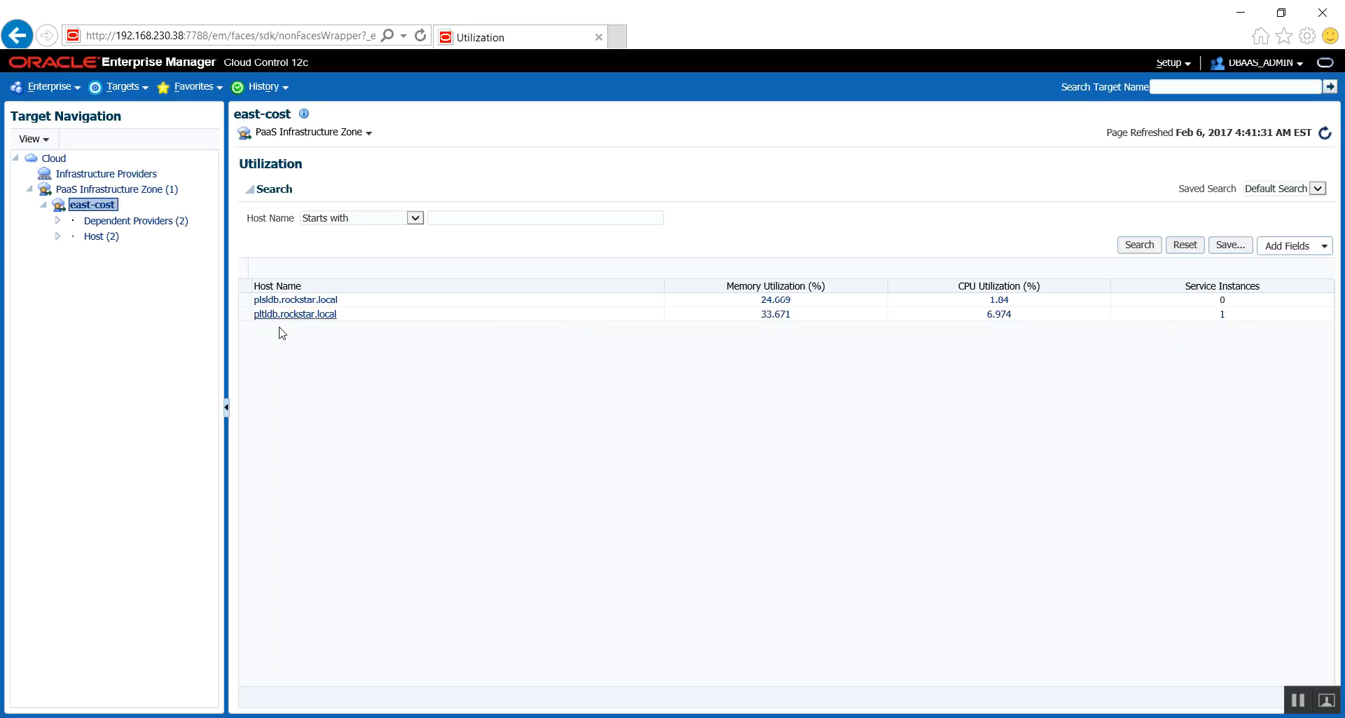
# - Return to the database cloud setup and view its list of database pools
pyautogui.hotkey('alt', 'Tab')
pyautogui.click(1177, 62)
pyautogui.moveTo(1181, 202)
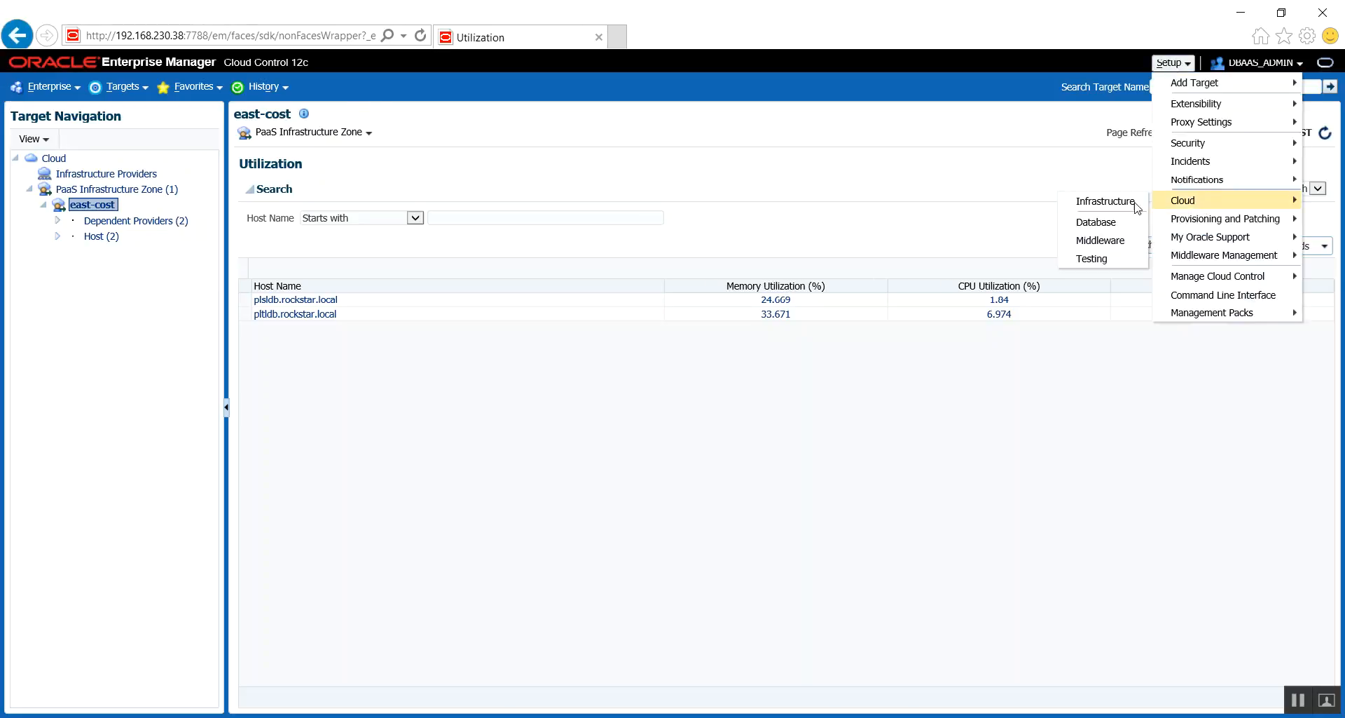
pyautogui.click(1098, 222)
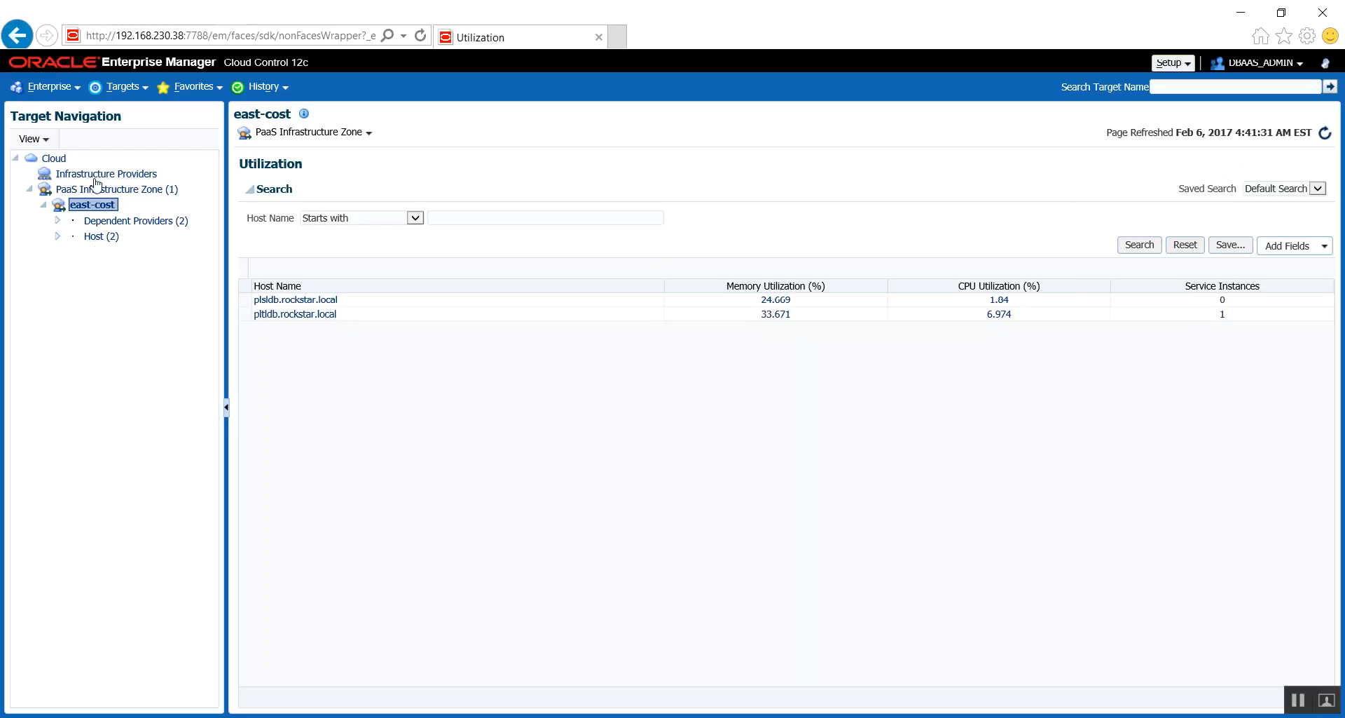
pyautogui.click(72, 269)
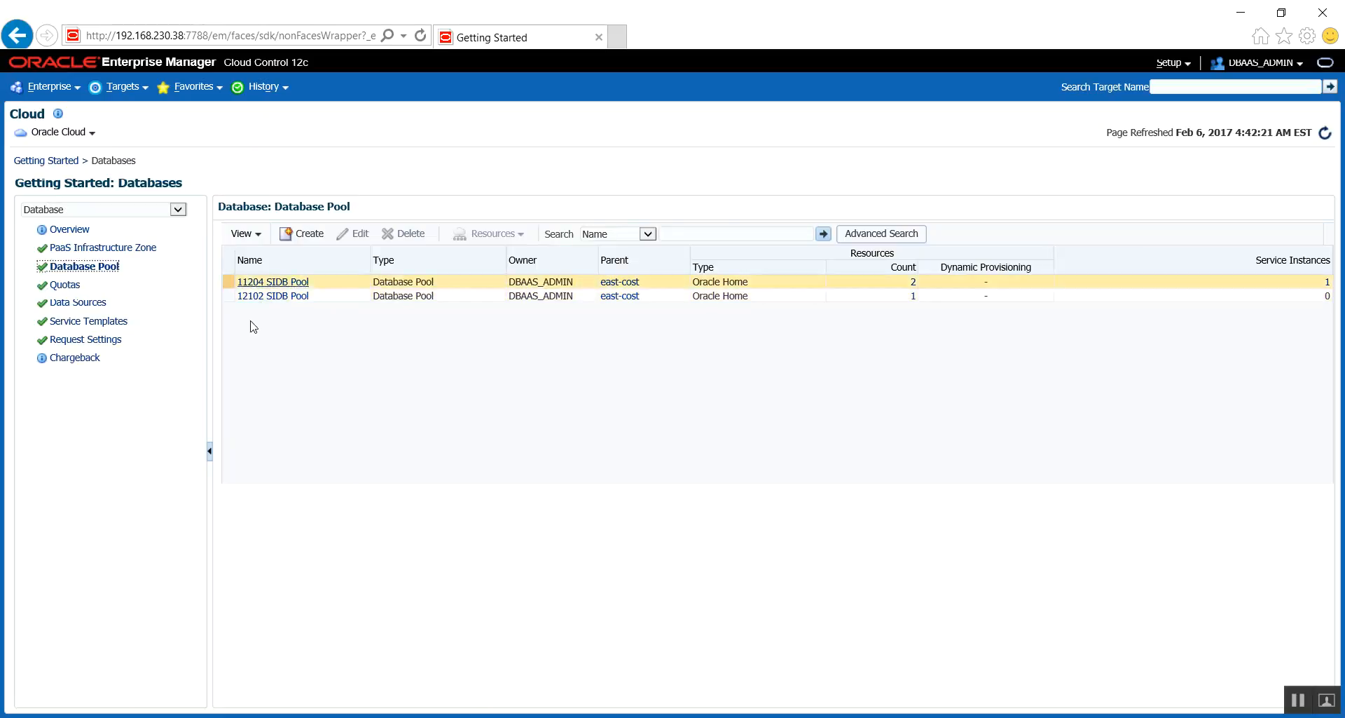
# - Review the data sources, service templates and request settings in the database cloud setup
pyautogui.click(60, 303)
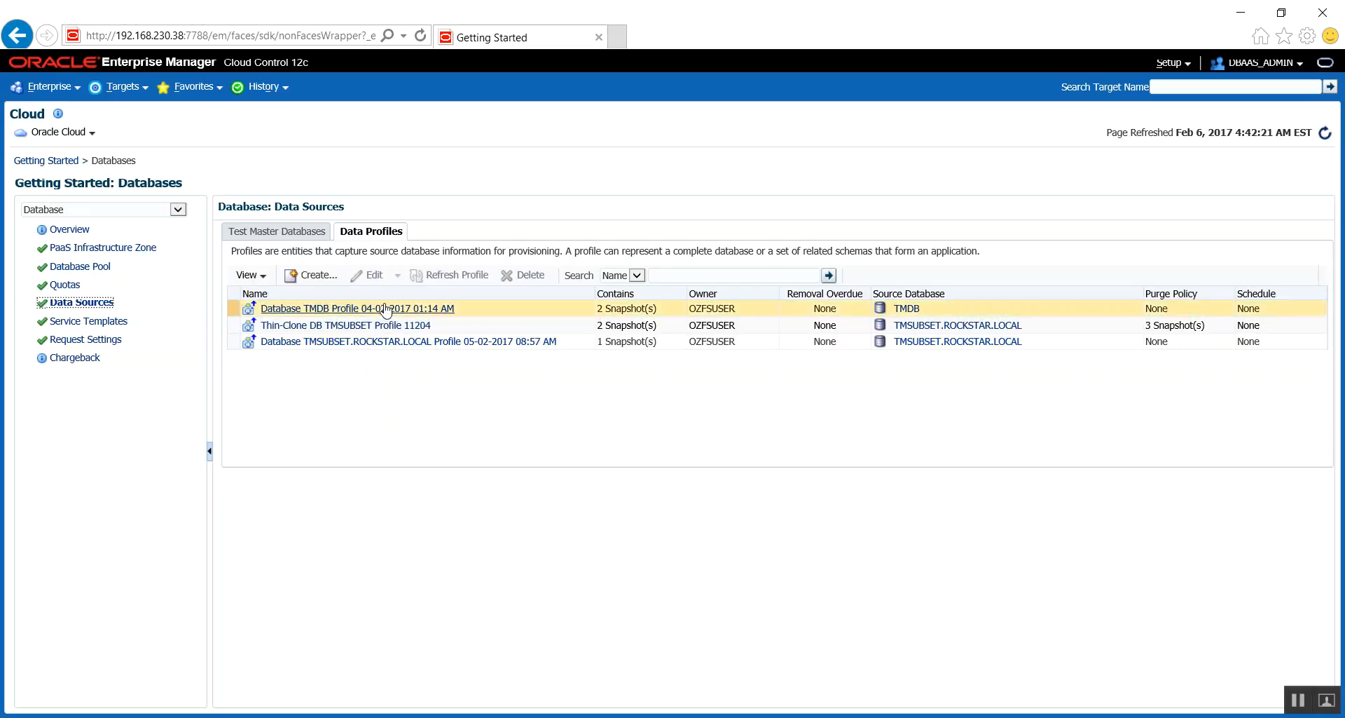
pyautogui.click(63, 321)
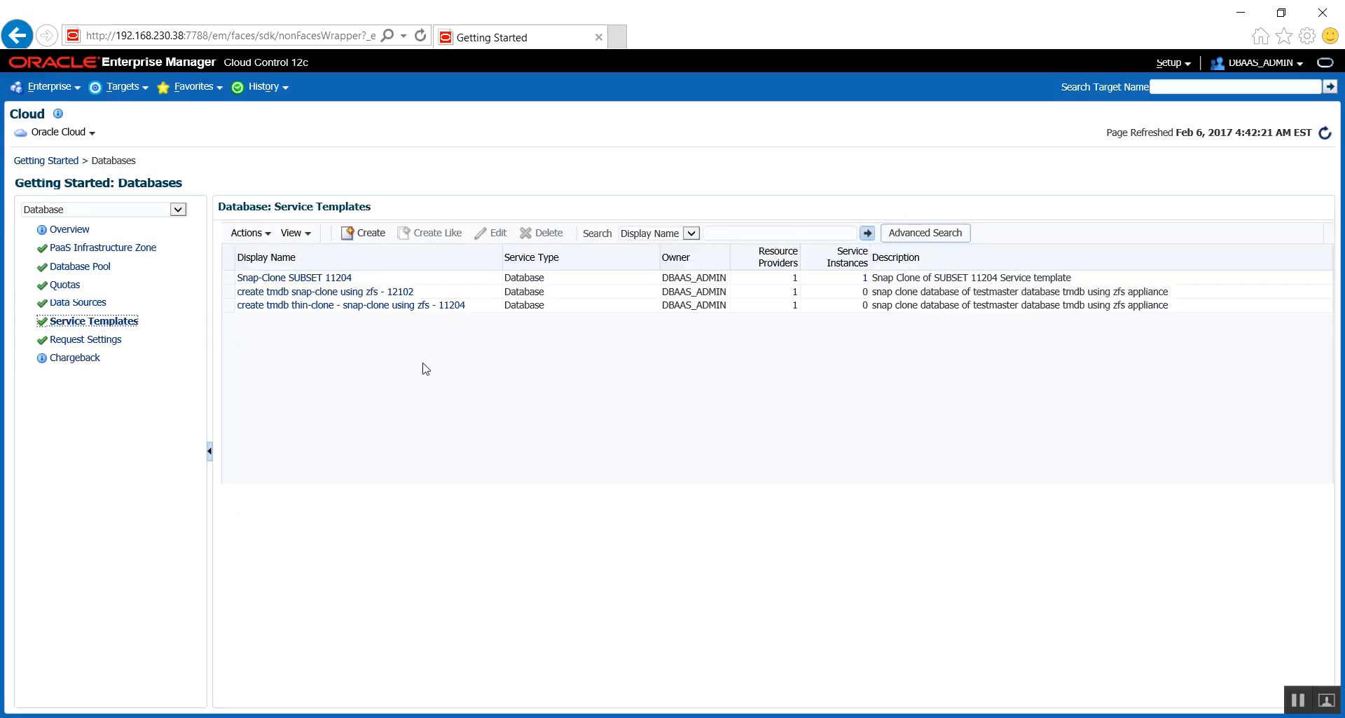
pyautogui.click(264, 287)
pyautogui.click(240, 278)
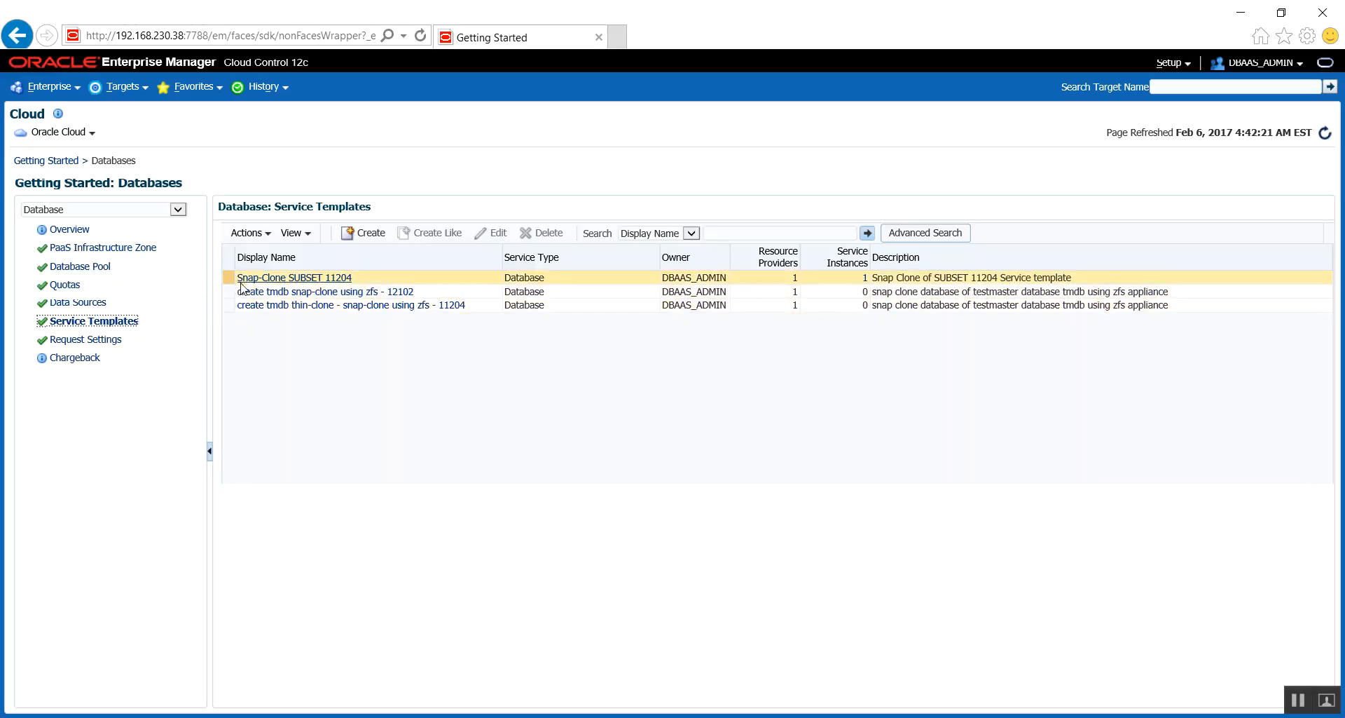
pyautogui.click(240, 305)
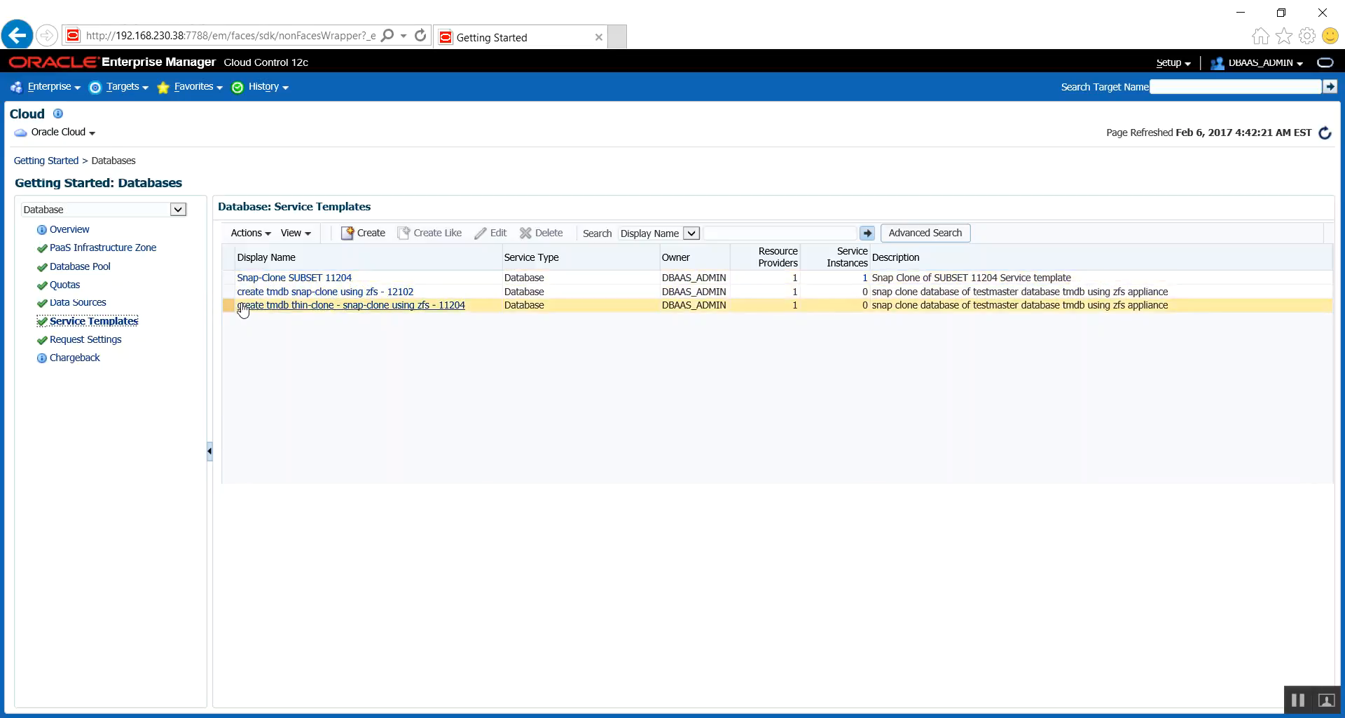
pyautogui.click(89, 342)
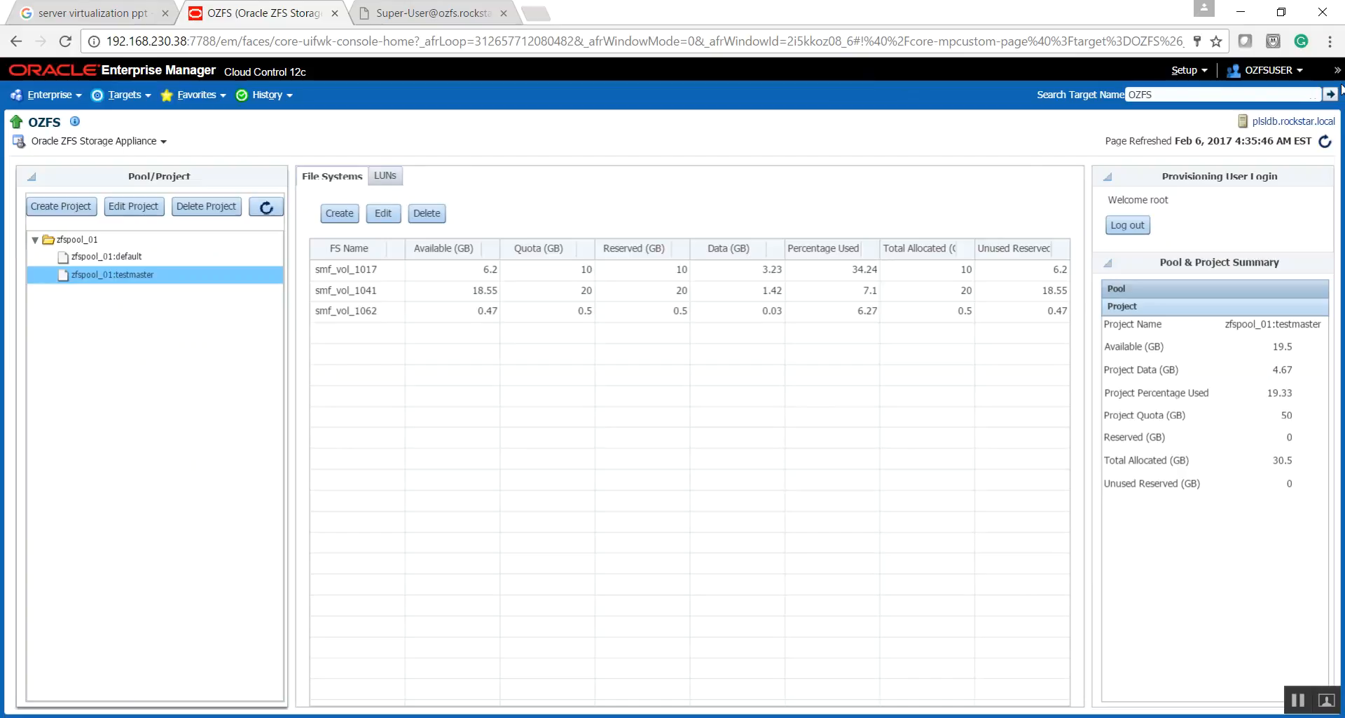
# - Switch to the Enterprise Manager session in Chrome and open the cloud Self Service Portal
pyautogui.click(74, 96)
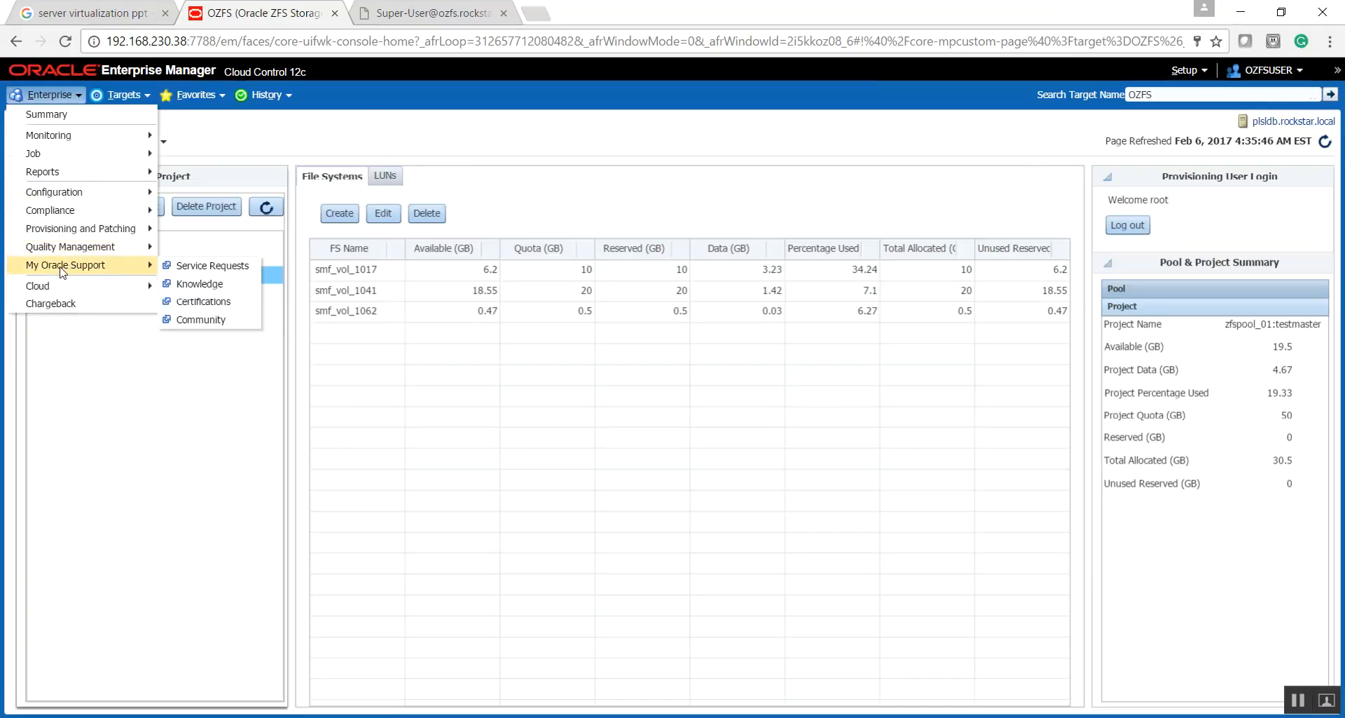
pyautogui.moveTo(56, 286)
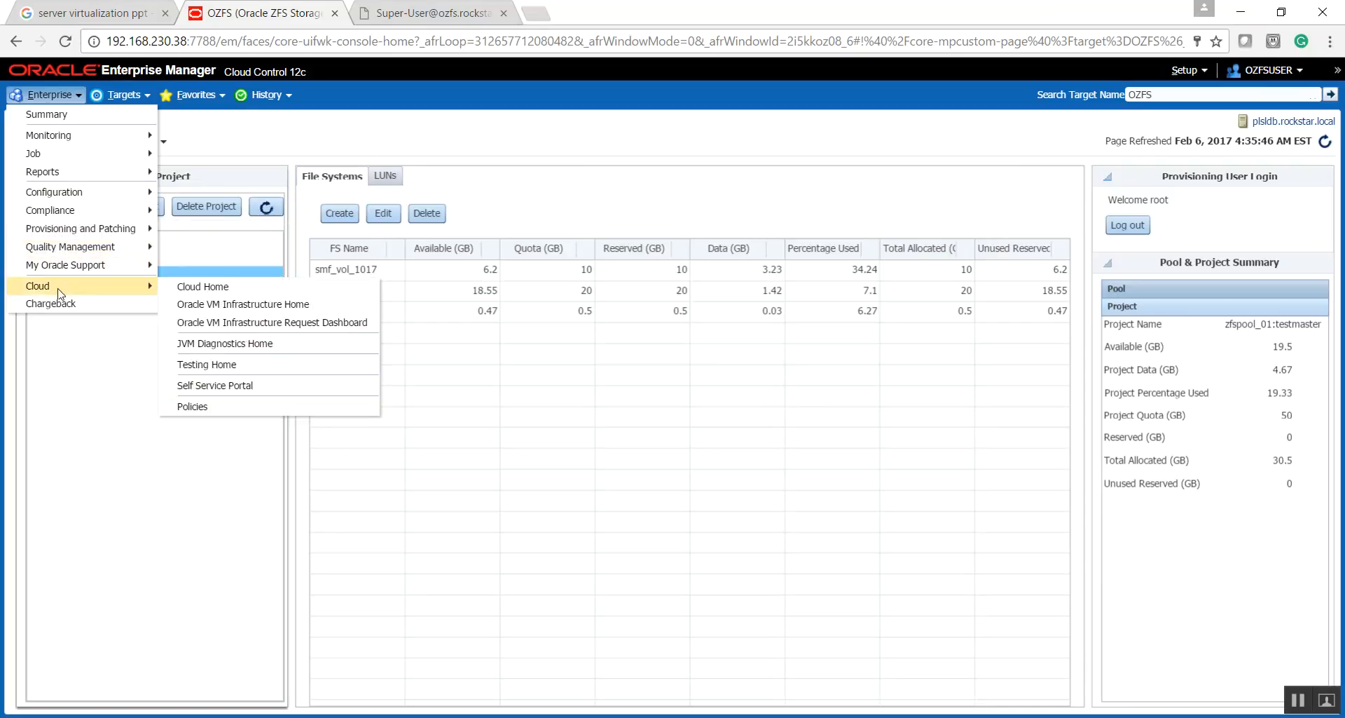
pyautogui.click(194, 386)
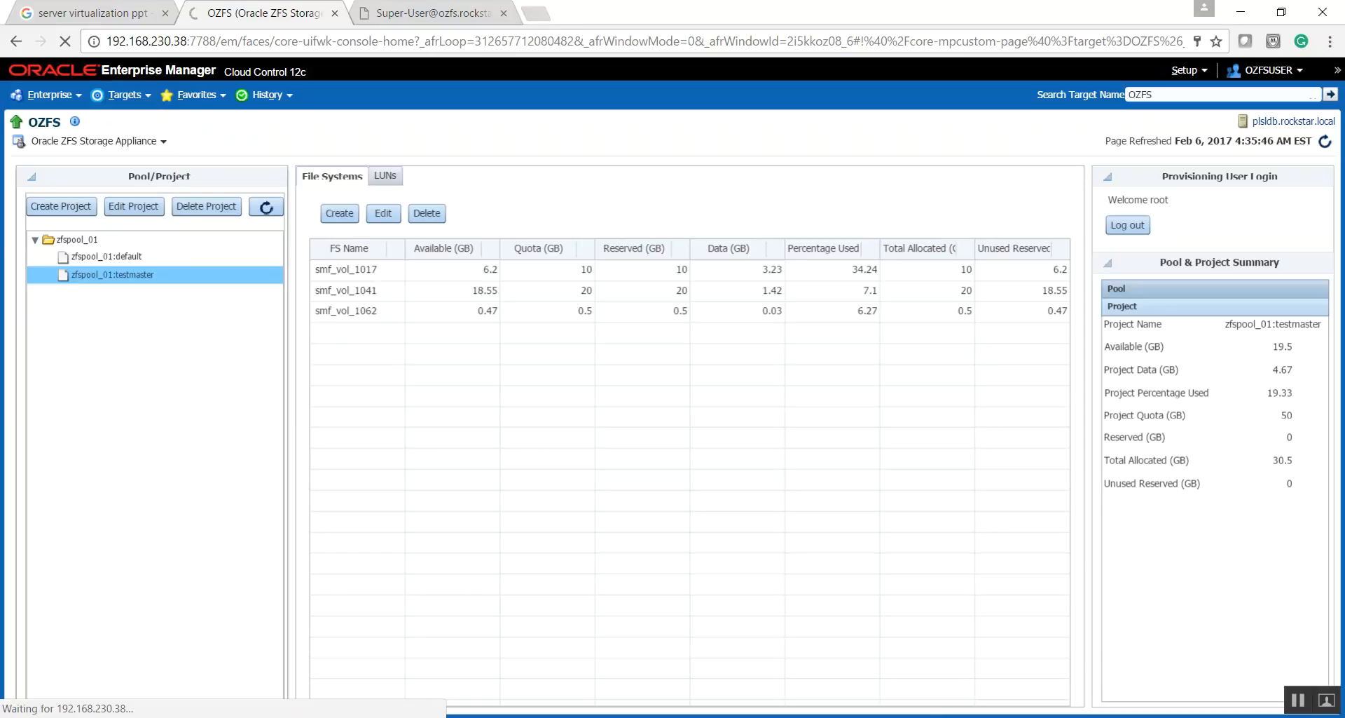
# - In the DBAAS.pptm presentation, show the DBAAS Self-Server Cloud demo slide without the Format Background pane and select its Provision Snap-Clone DB bullet
pyautogui.click(518, 671)
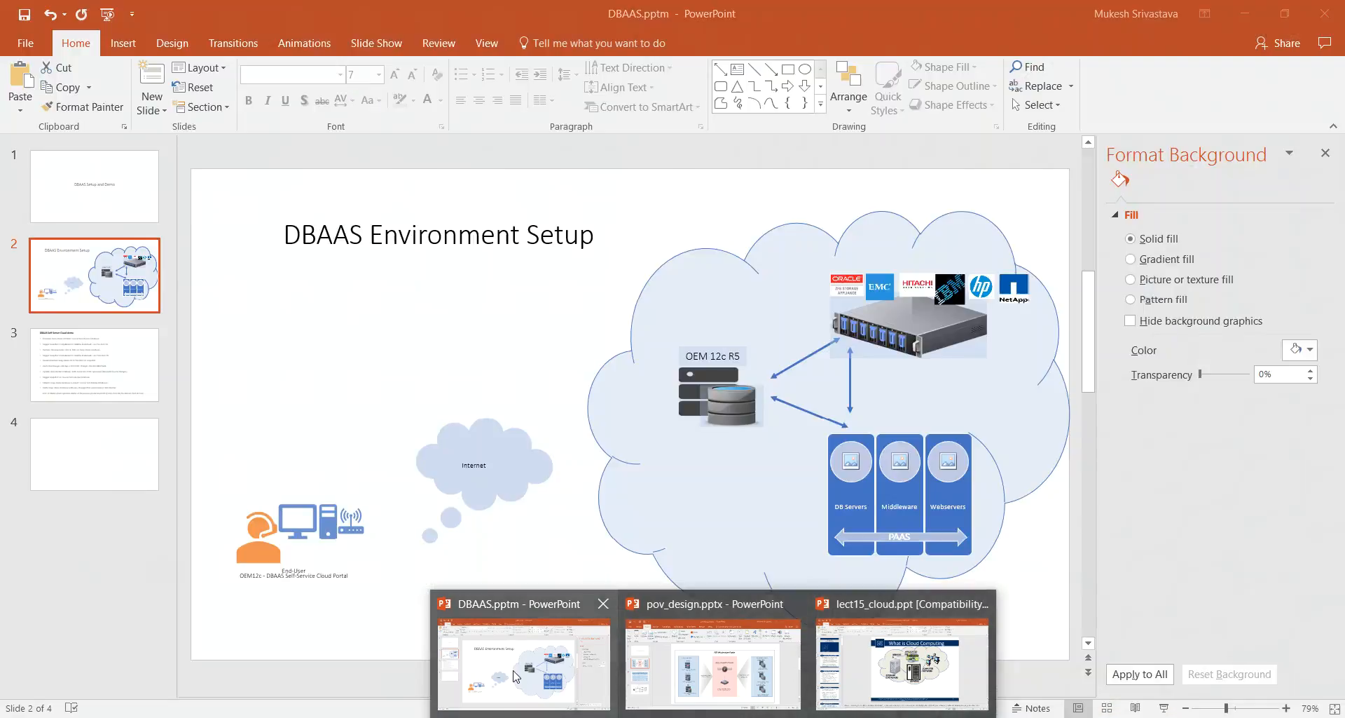
pyautogui.scroll(-1, 519, 670)
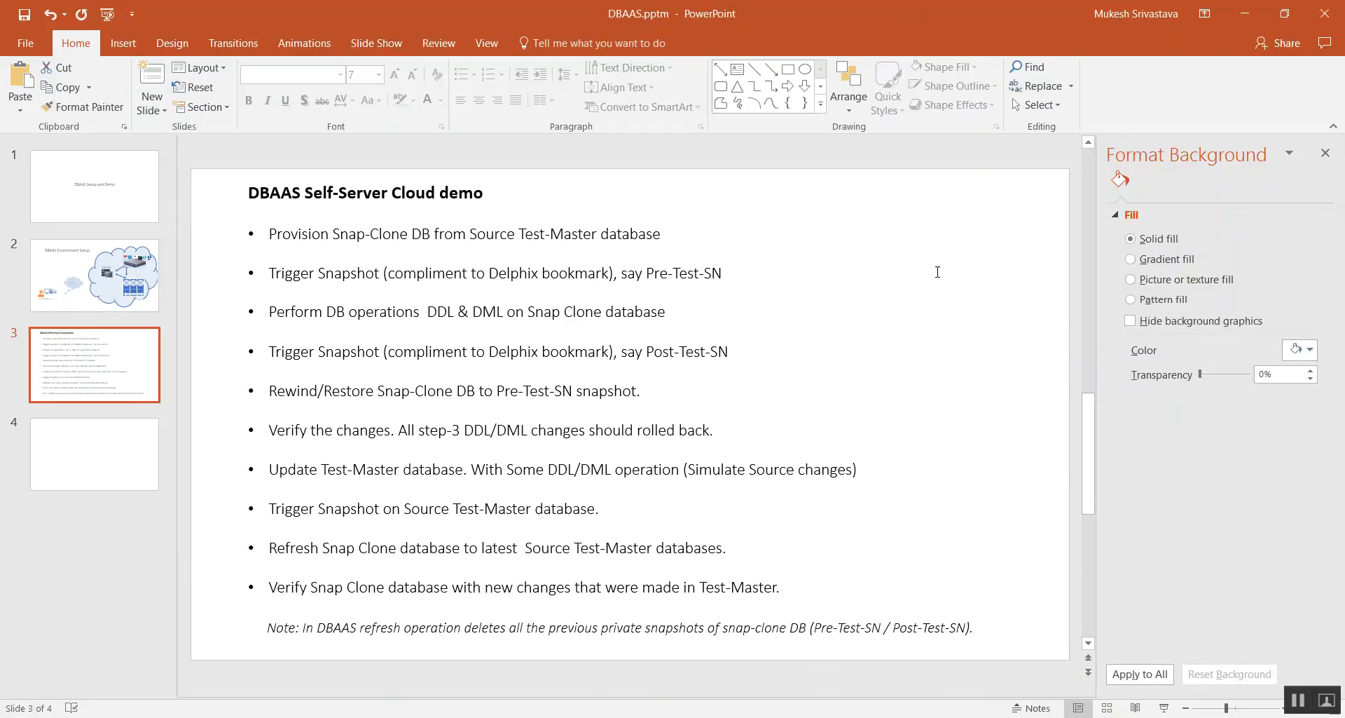
pyautogui.click(1325, 153)
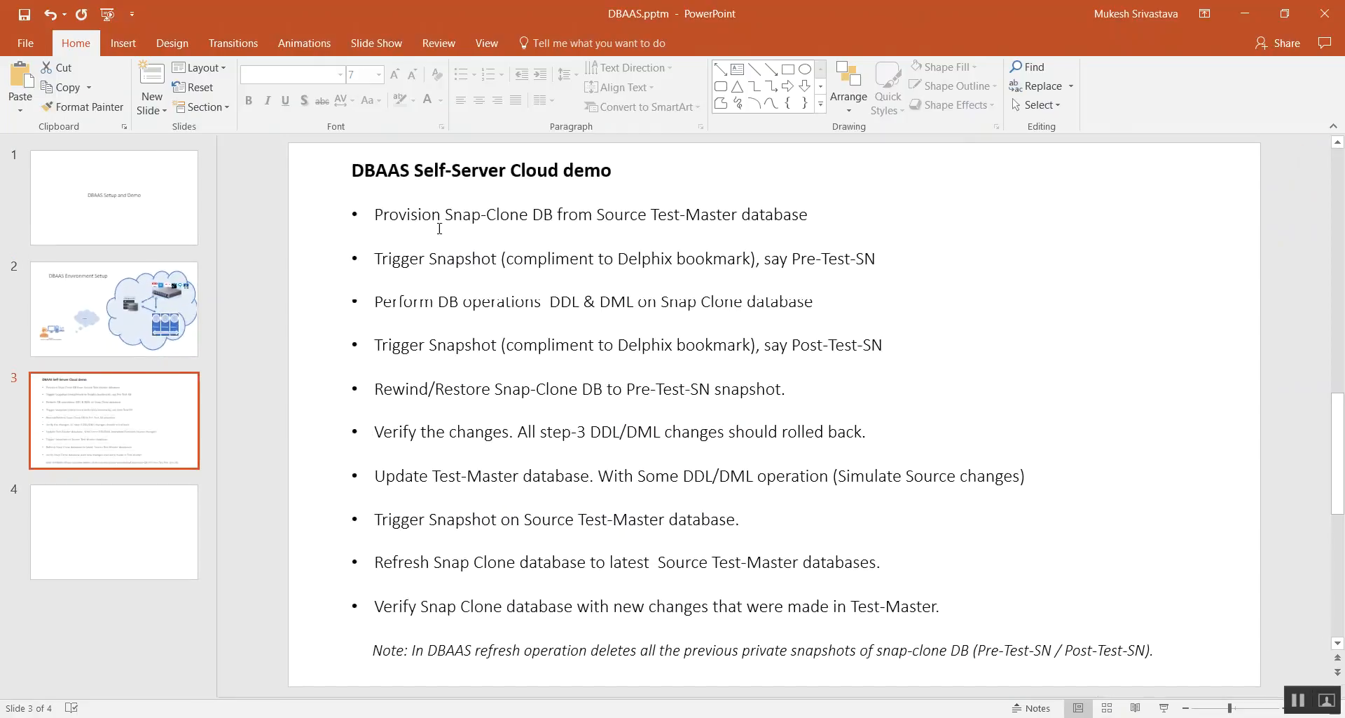
pyautogui.moveTo(368, 216); pyautogui.dragTo(821, 213)
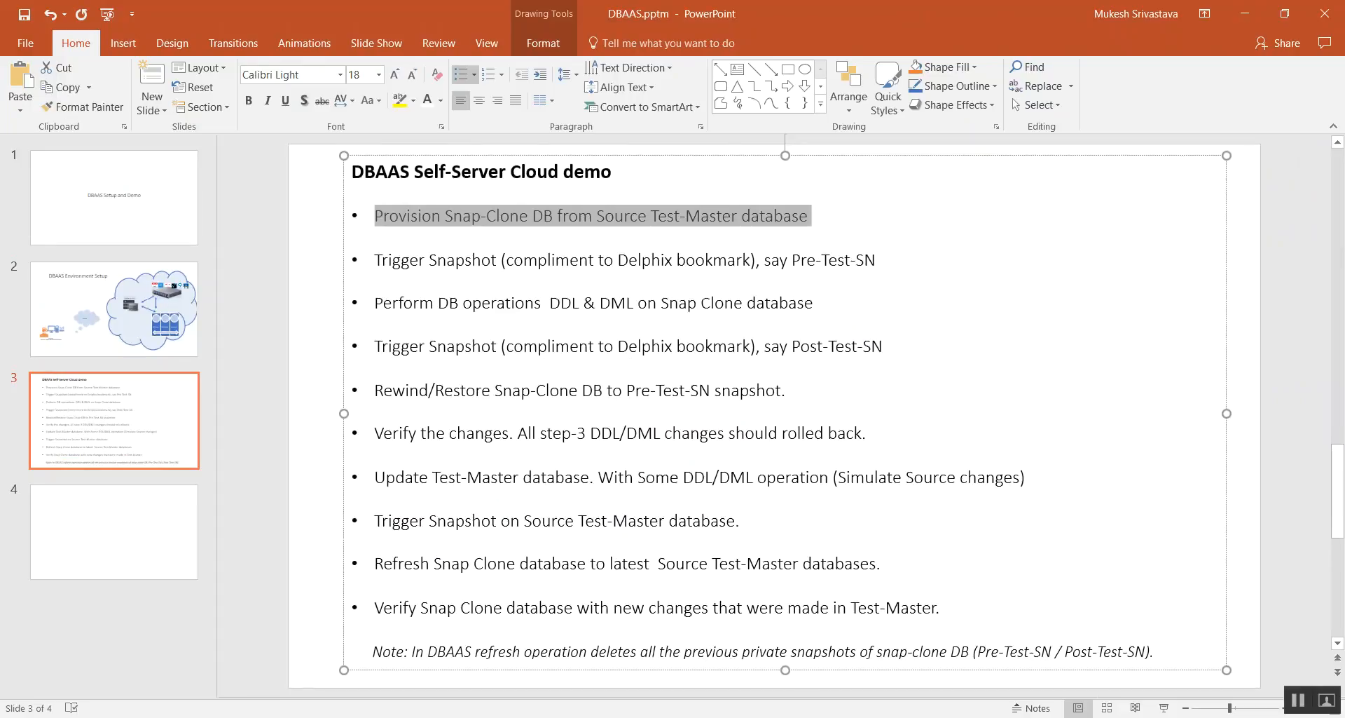
# - Switch to Enterprise Manager in Chrome and show the Databases service family in the Self Service Portal
pyautogui.hotkey('alt', 'Tab')
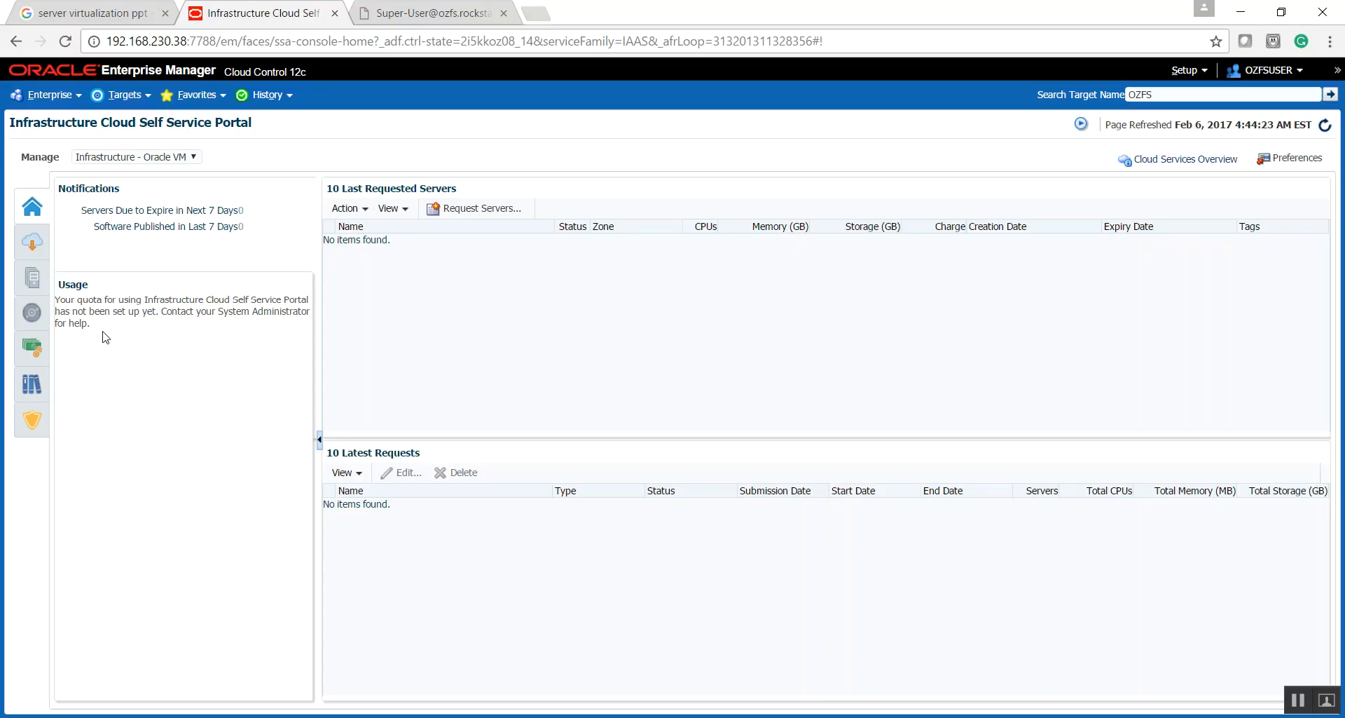
pyautogui.click(194, 157)
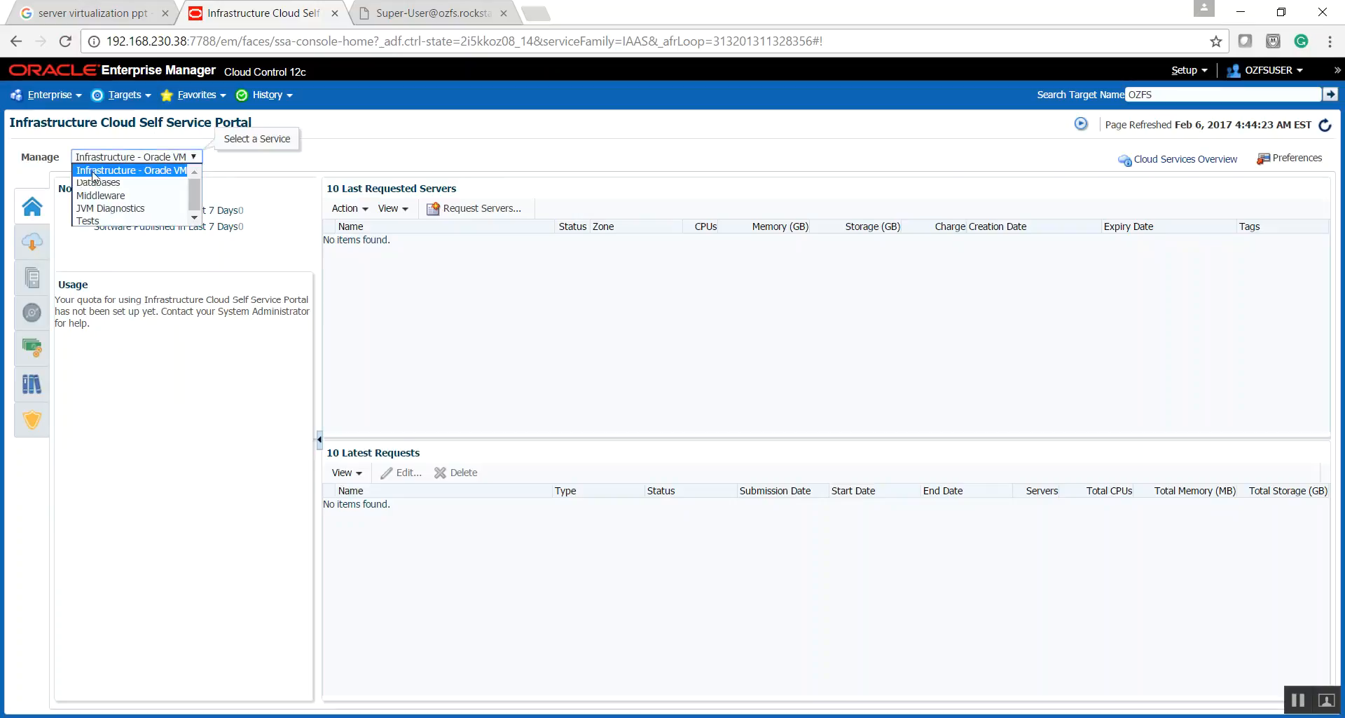
pyautogui.click(165, 173)
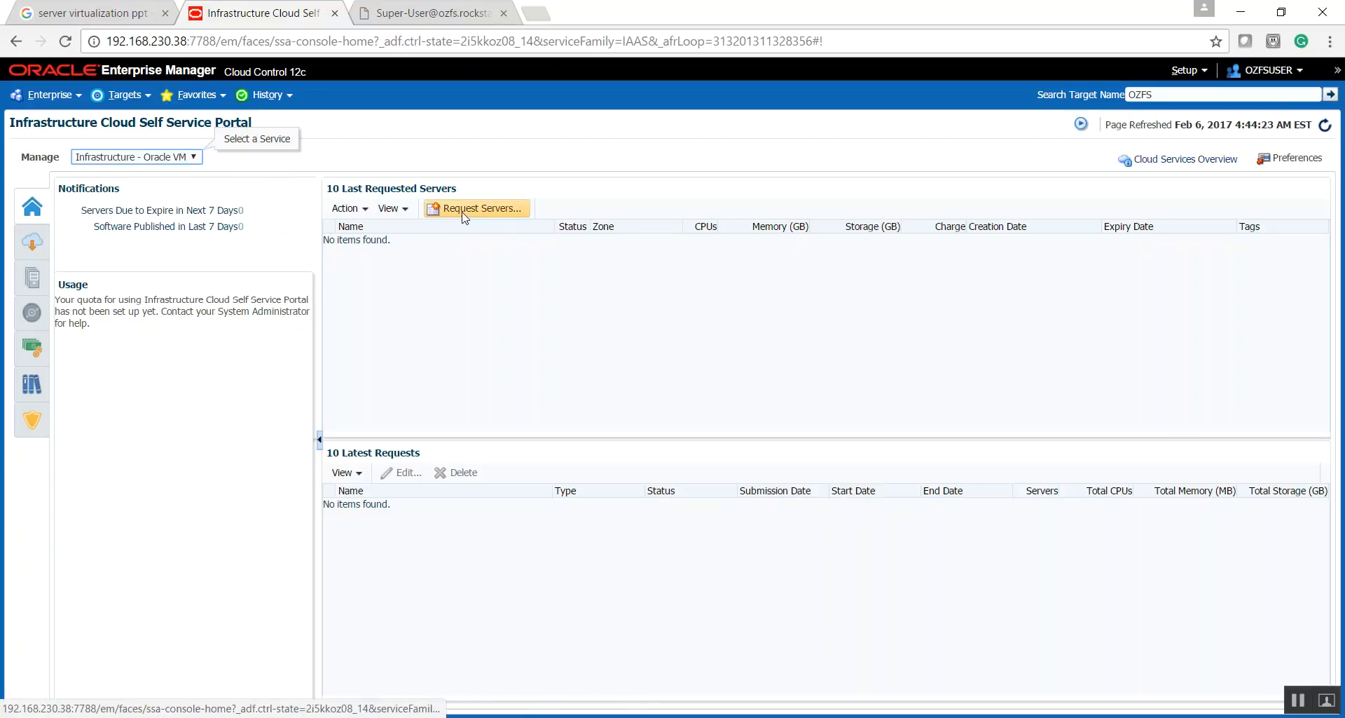
pyautogui.click(156, 159)
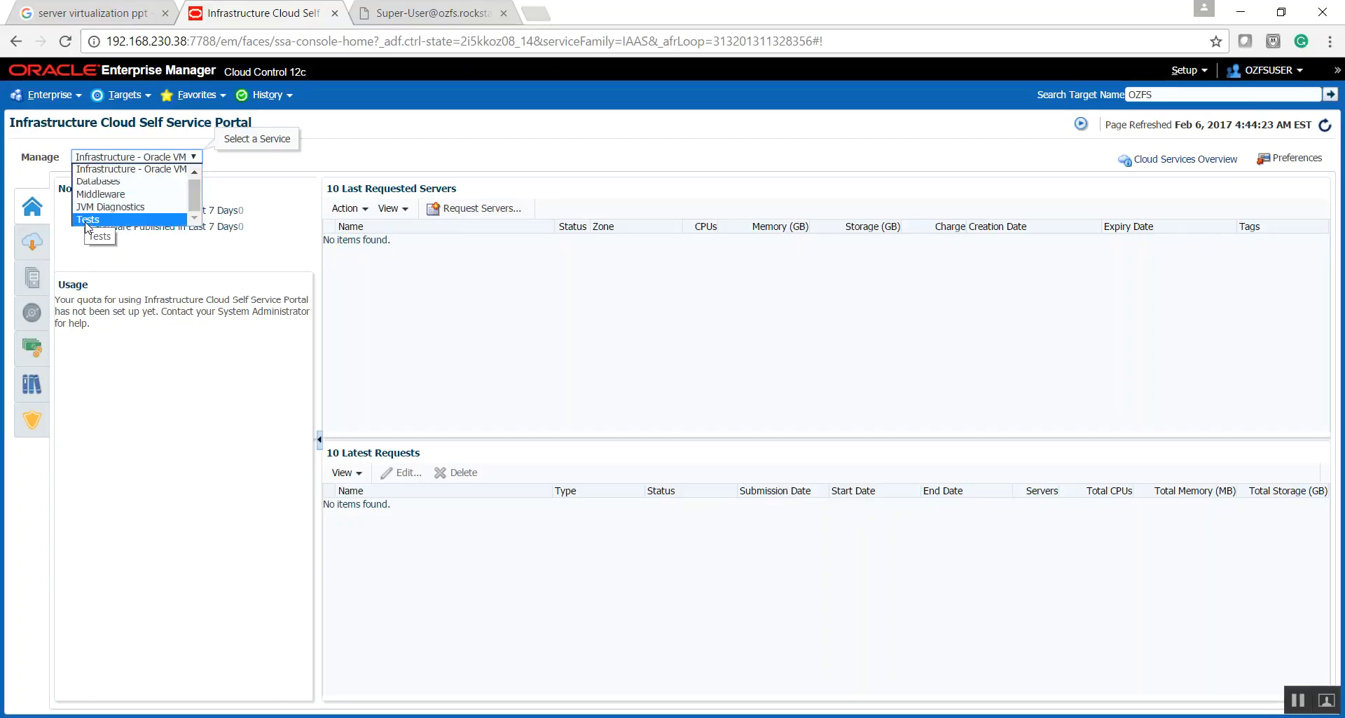
pyautogui.click(89, 184)
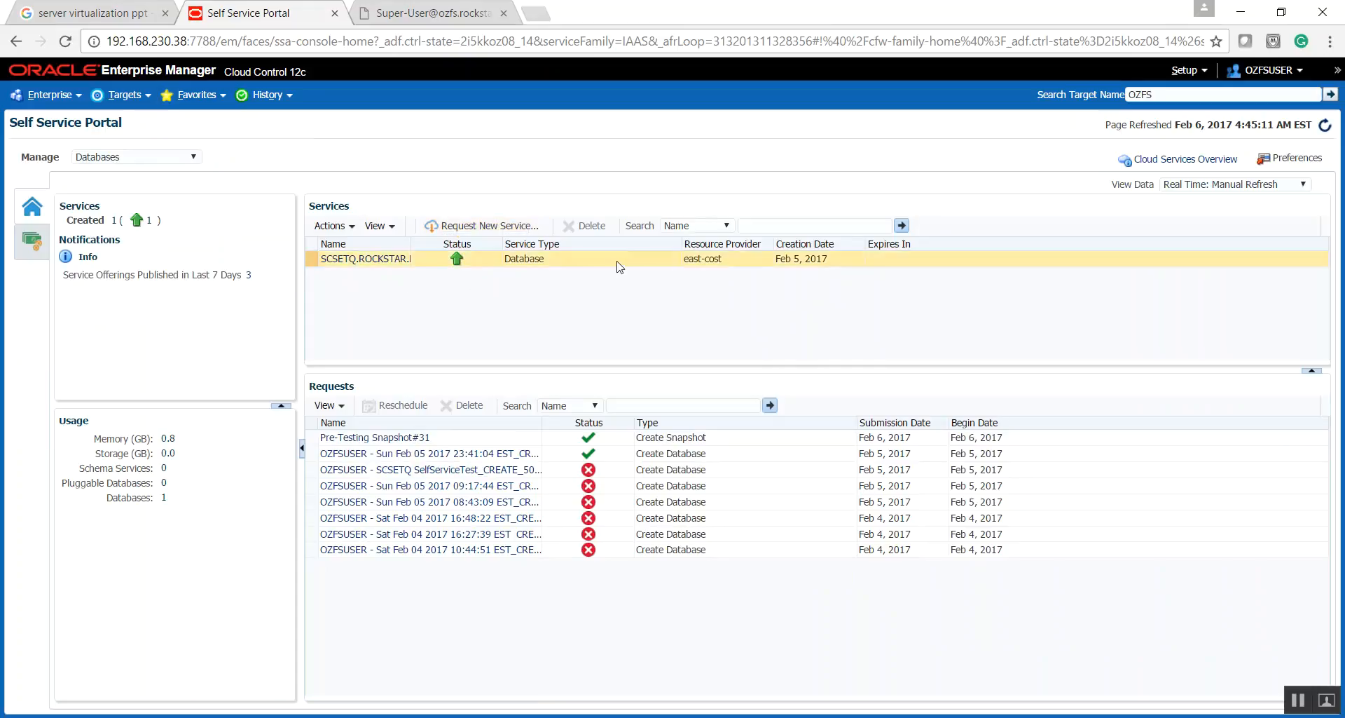
pyautogui.click(384, 260)
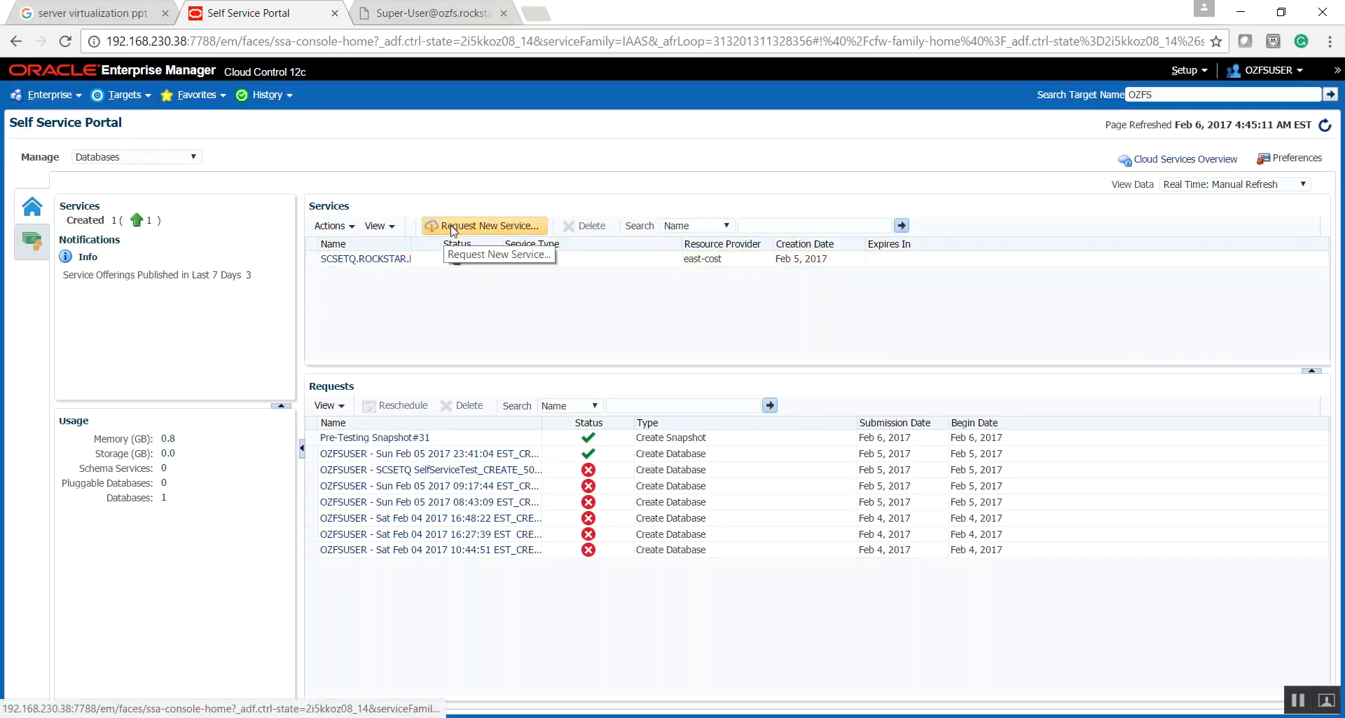
# - Start a new service request based on the Snap-Clone SUBSET 11204 offering
pyautogui.click(452, 230)
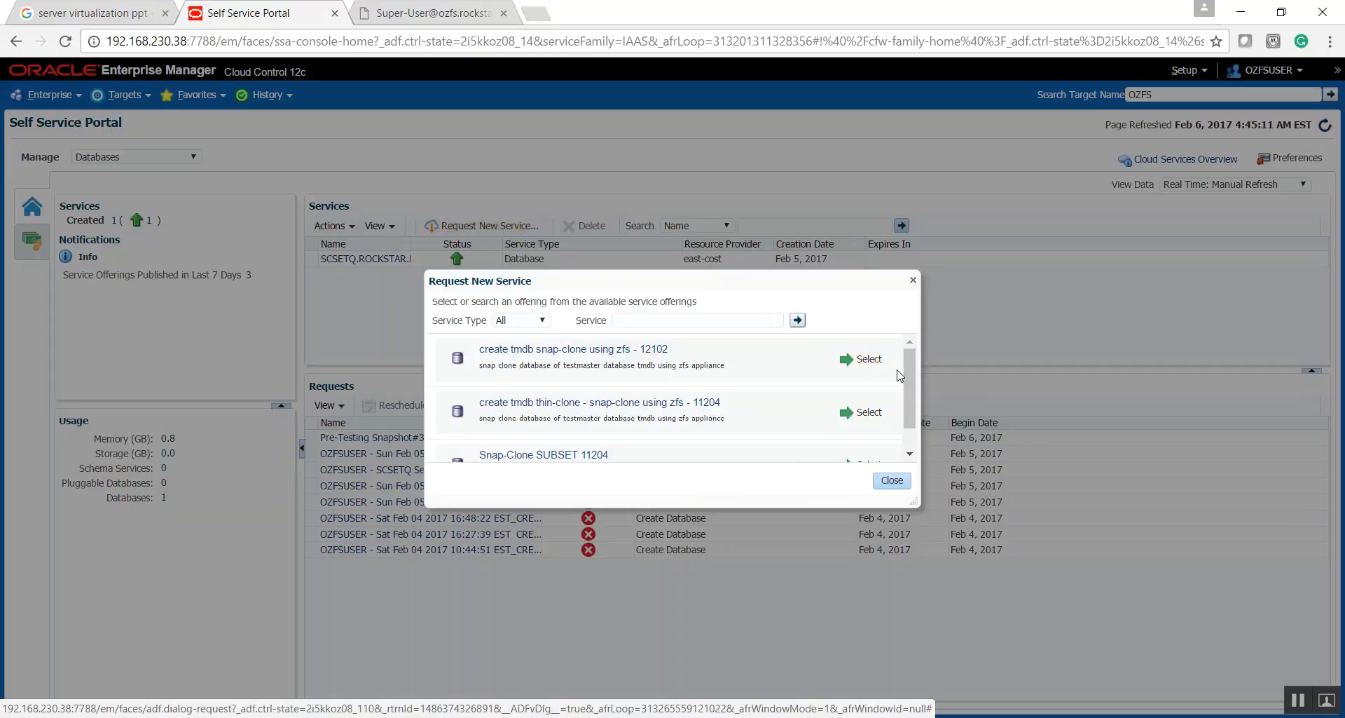
pyautogui.moveTo(912, 378)
pyautogui.mouseDown()
pyautogui.moveTo(918, 419)
pyautogui.moveTo(919, 408)
pyautogui.mouseUp()
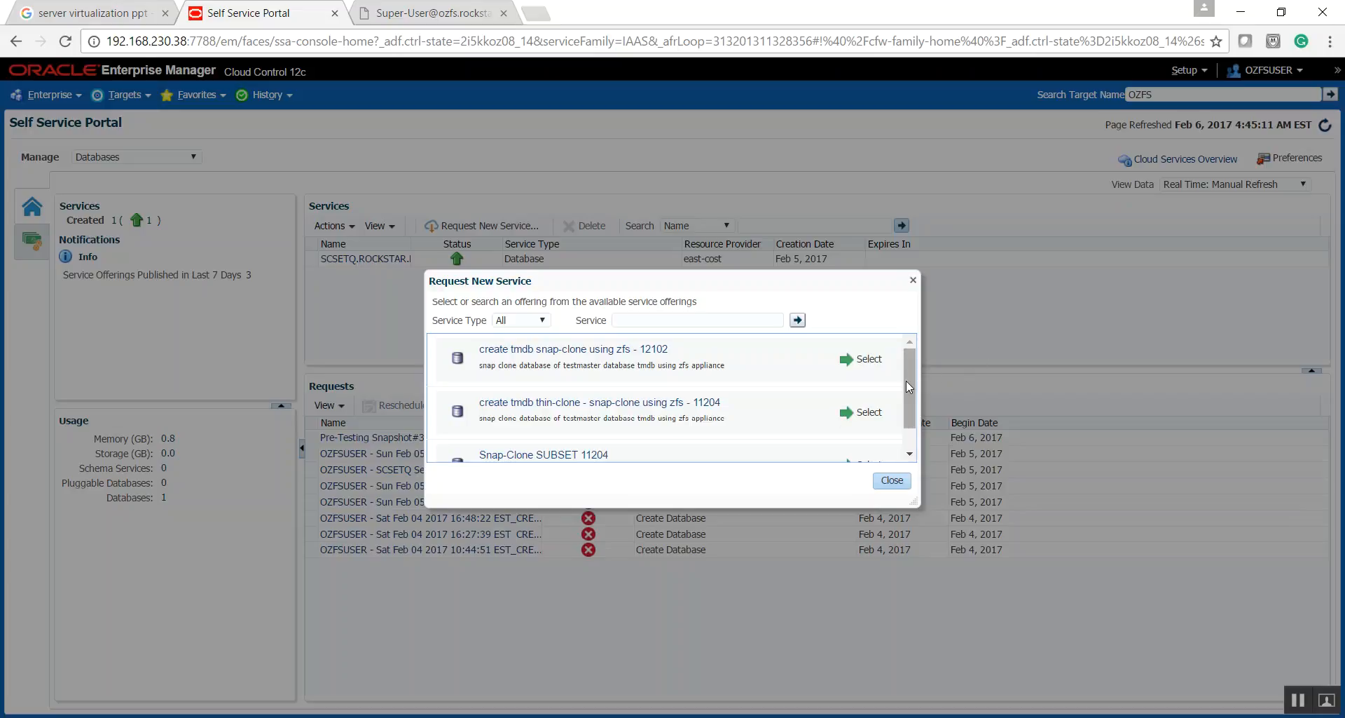
pyautogui.scroll(-1, 907, 381)
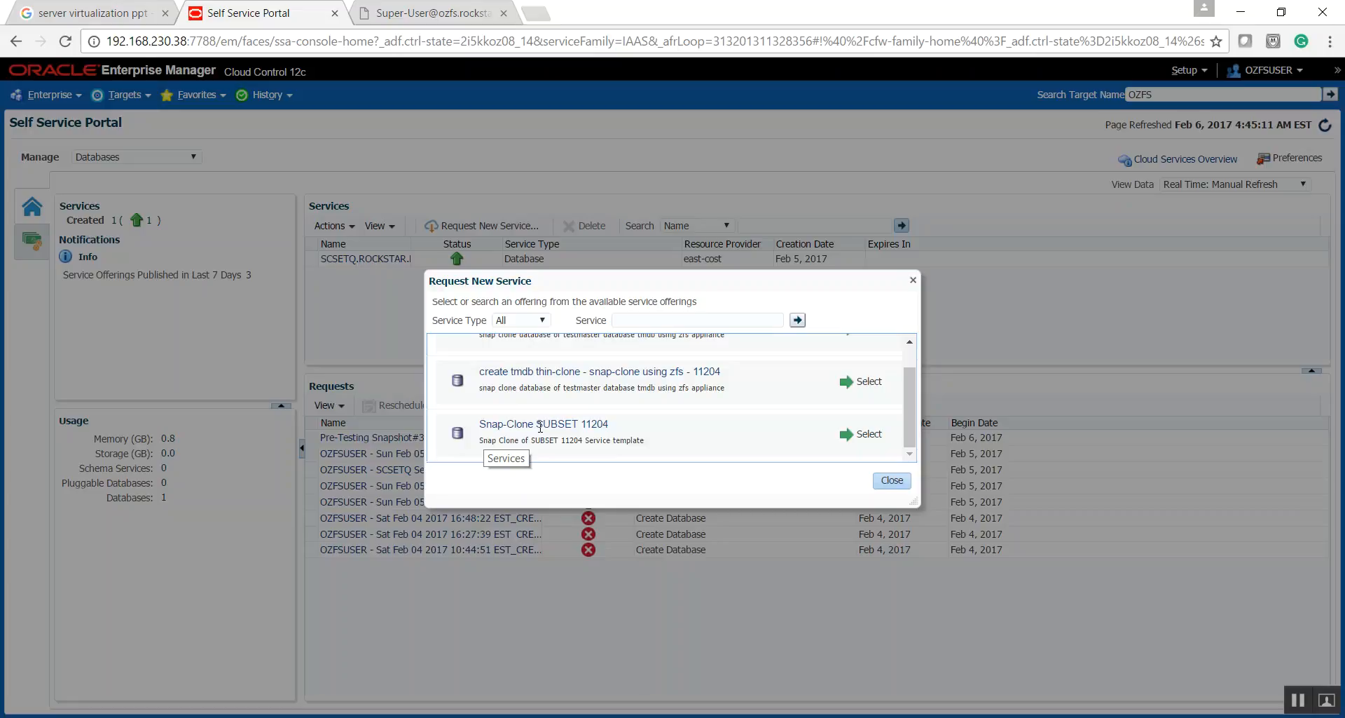
pyautogui.click(853, 436)
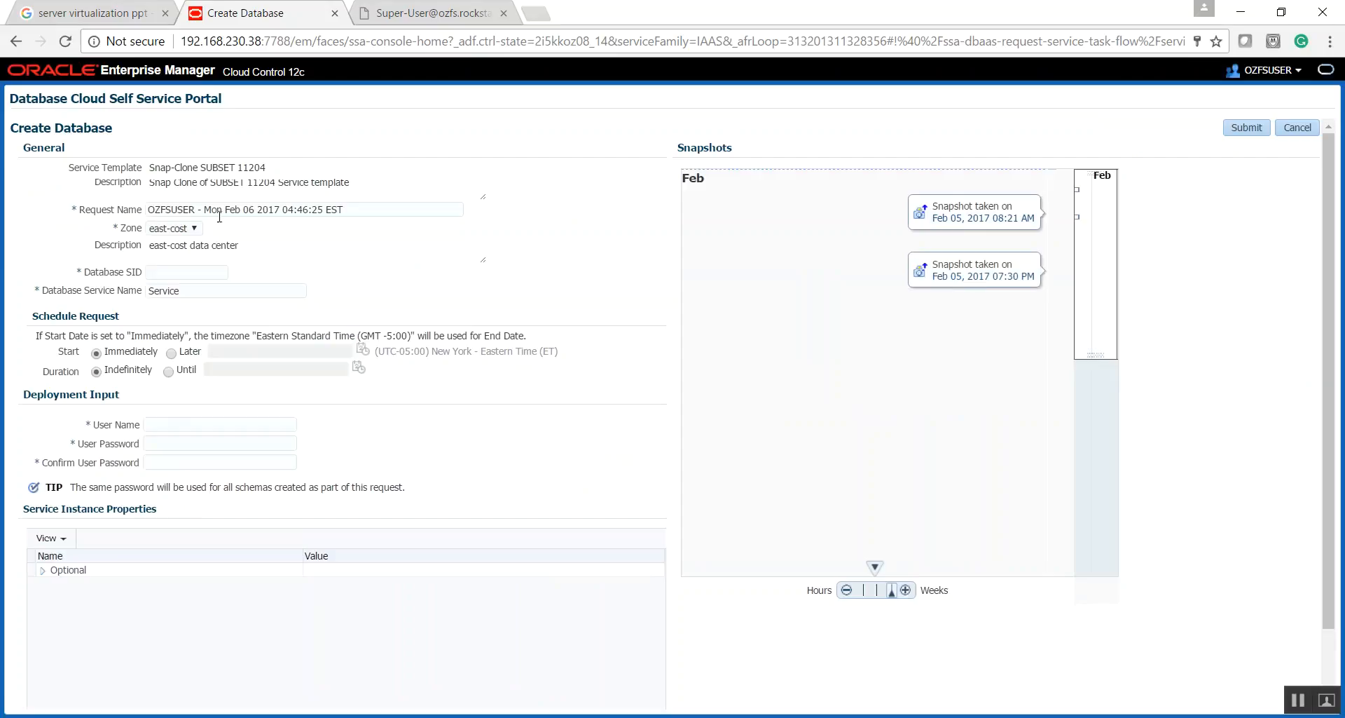
# - Replace the default request name of the new database with "SCDB - ozfsuser"
pyautogui.moveTo(352, 210); pyautogui.dragTo(126, 214)
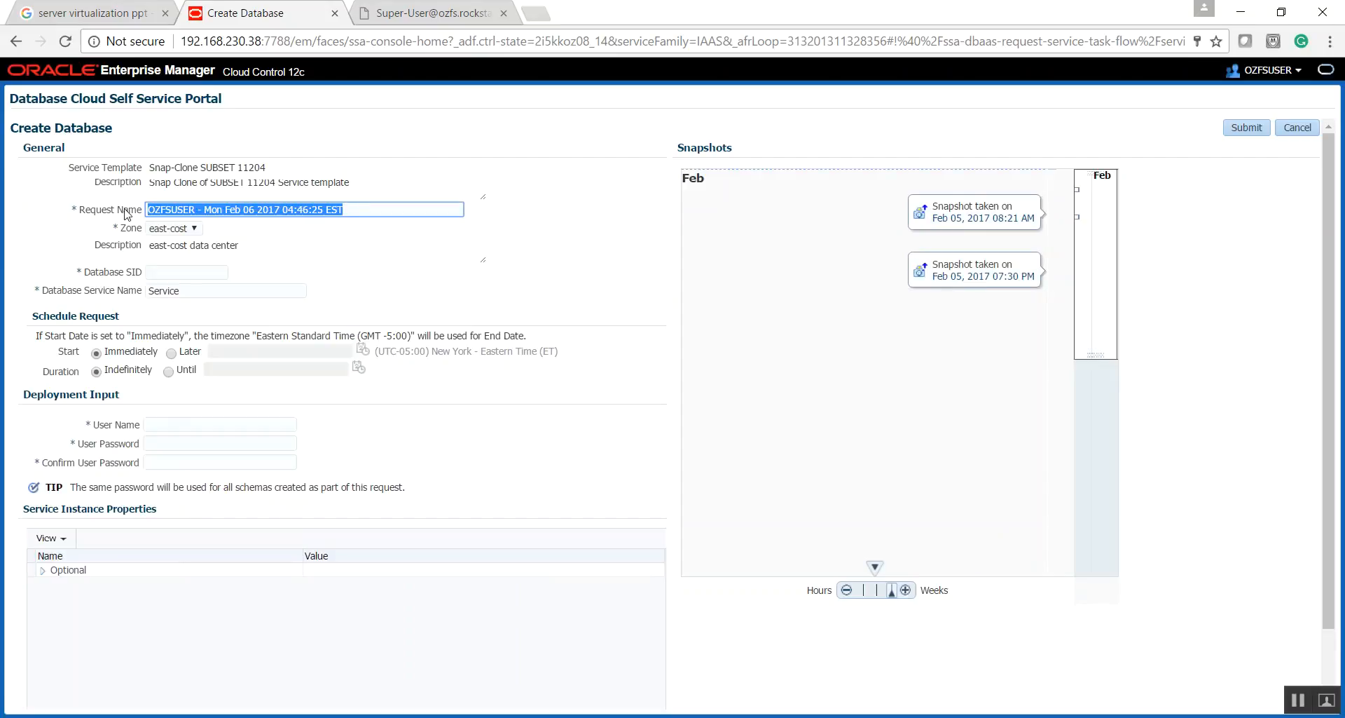
pyautogui.write('s')
pyautogui.press('BackSpace')
pyautogui.write('SN')
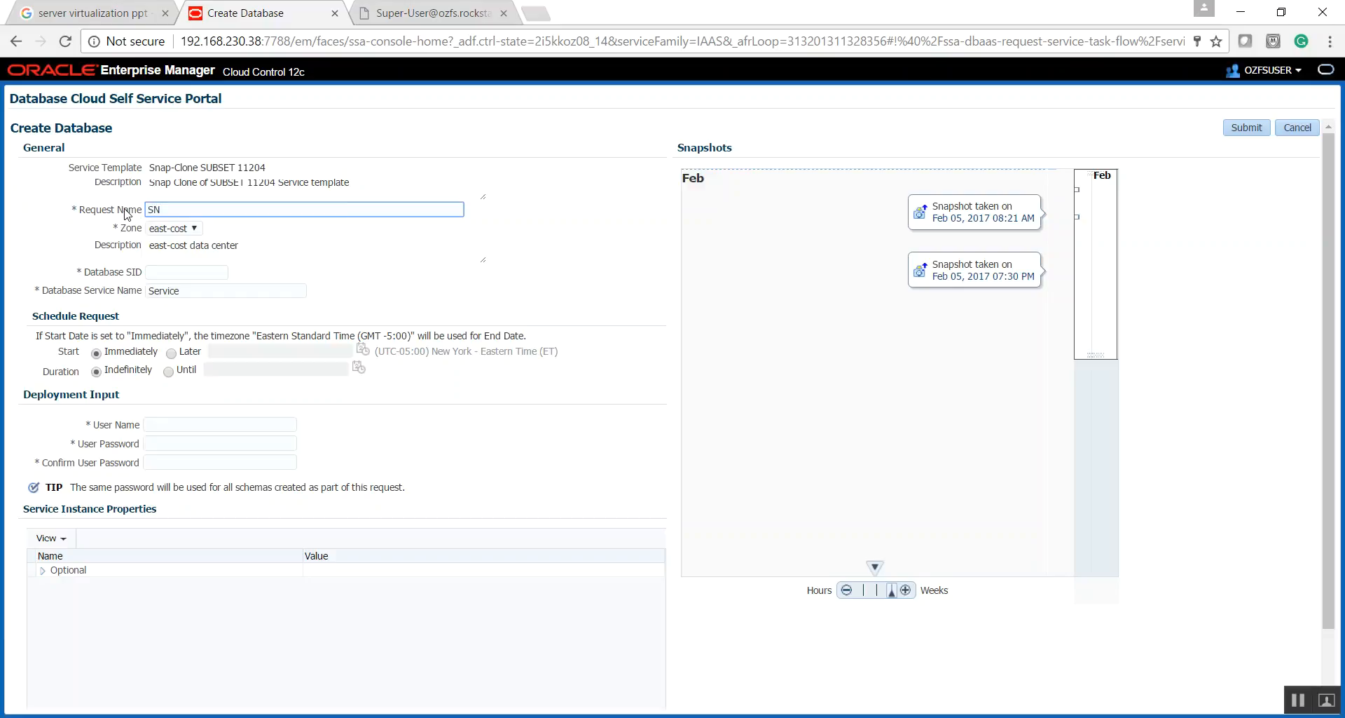
pyautogui.hotkey('alt', 'Tab')
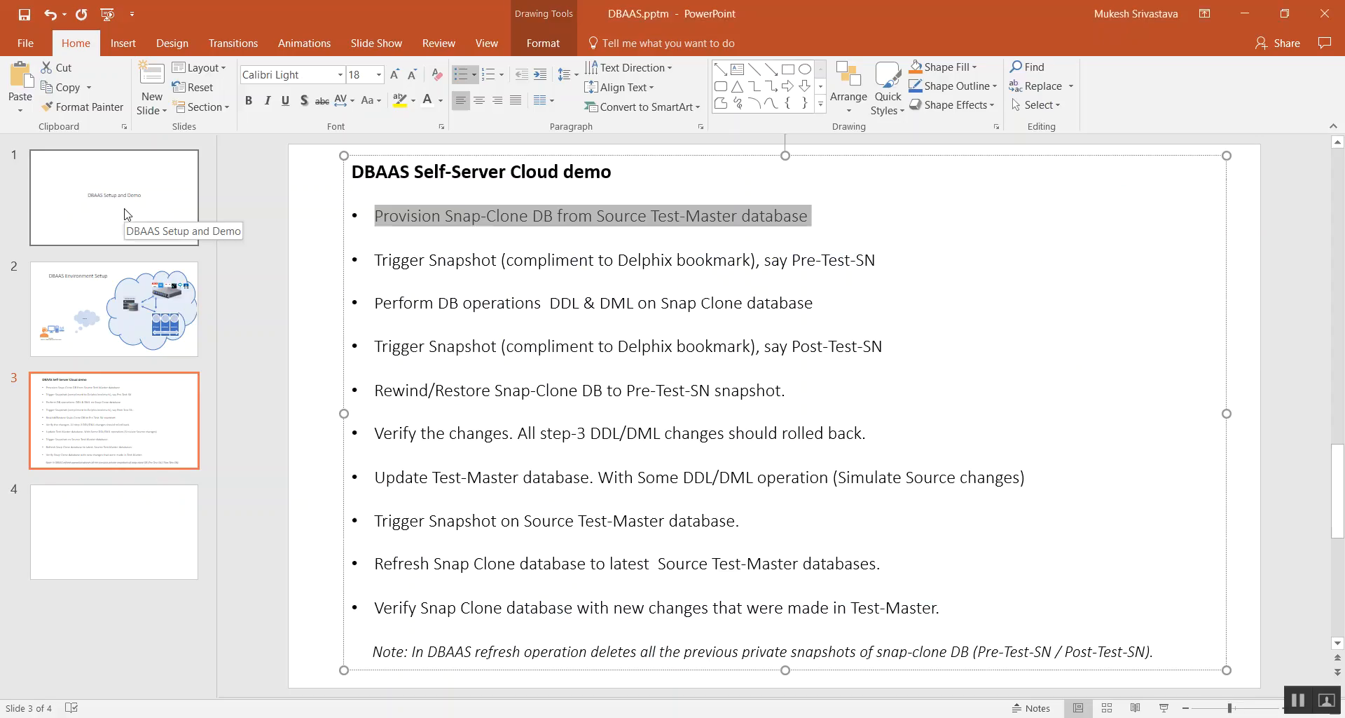
pyautogui.hotkey('alt', 'Tab')
pyautogui.press('BackSpace')
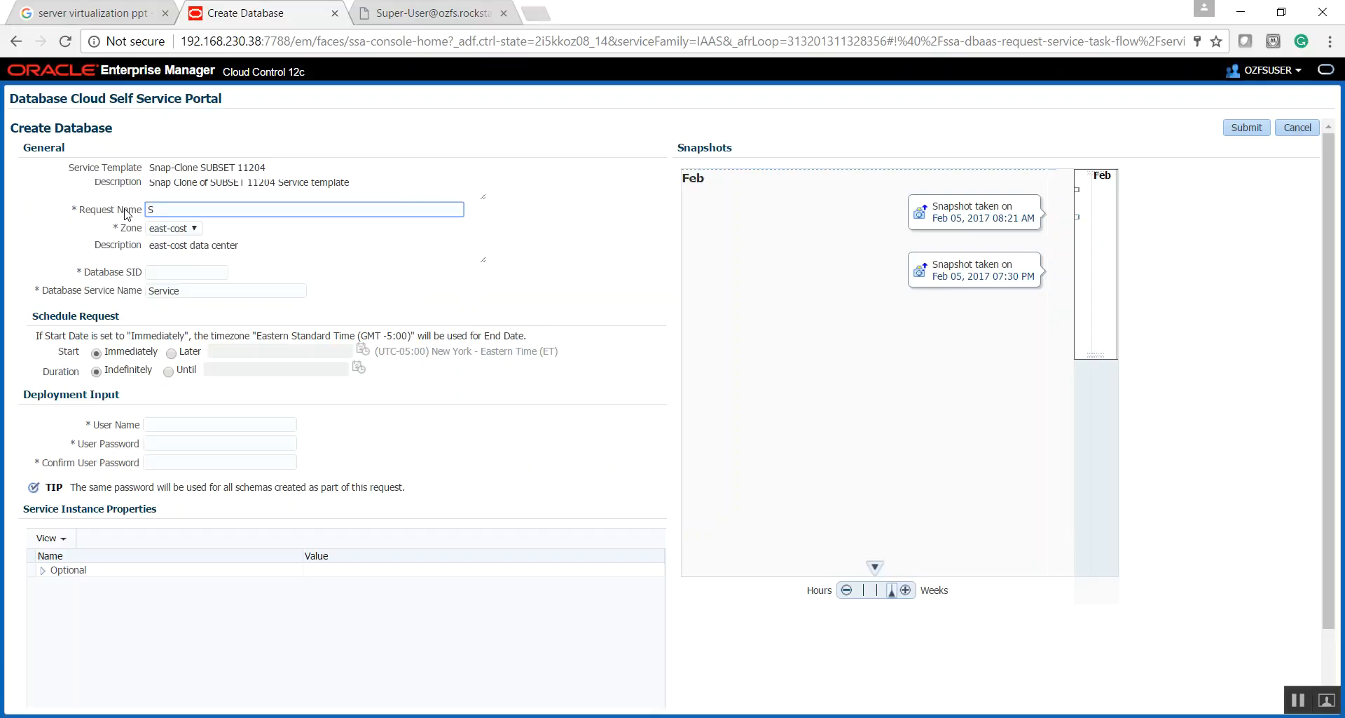
pyautogui.write('CDB - ozfsuser')
# - Fill in SCDB as the database SID and SCDB_SRV as the database service name
pyautogui.doubleClick(161, 210)
pyautogui.hotkey('ctrl', 'c')
pyautogui.click(171, 272)
pyautogui.hotkey('ctrl', 'v')
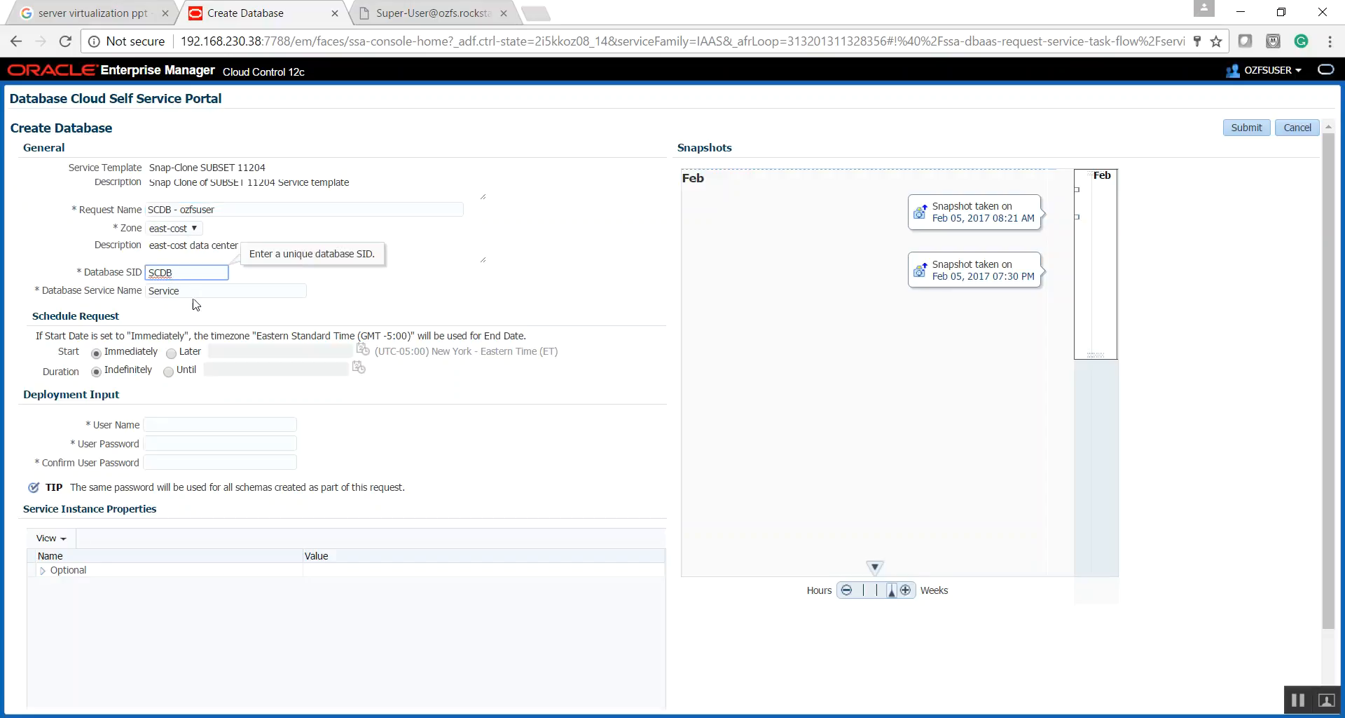
pyautogui.press('Tab')
pyautogui.hotkey('ctrl', 'v')
pyautogui.write('_SRV')
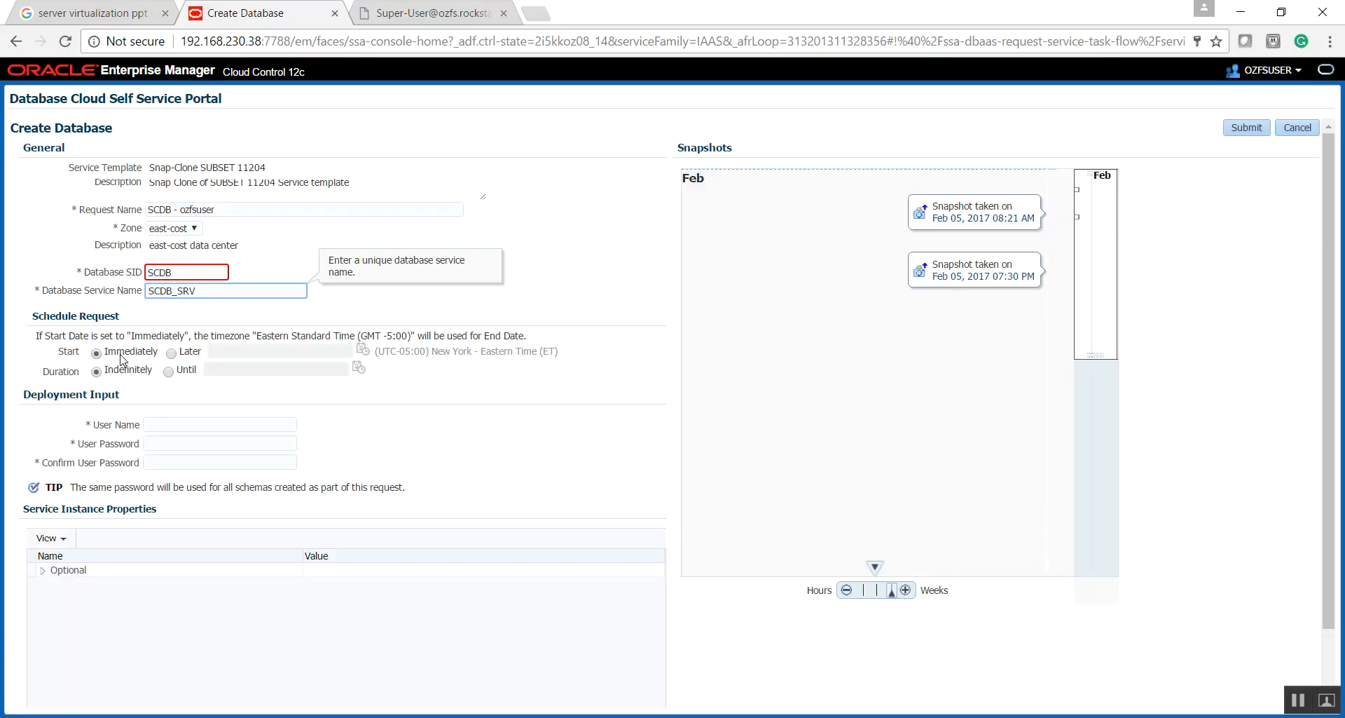
# - Fill in the deployment user name, then enter and confirm the user password
pyautogui.click(151, 425)
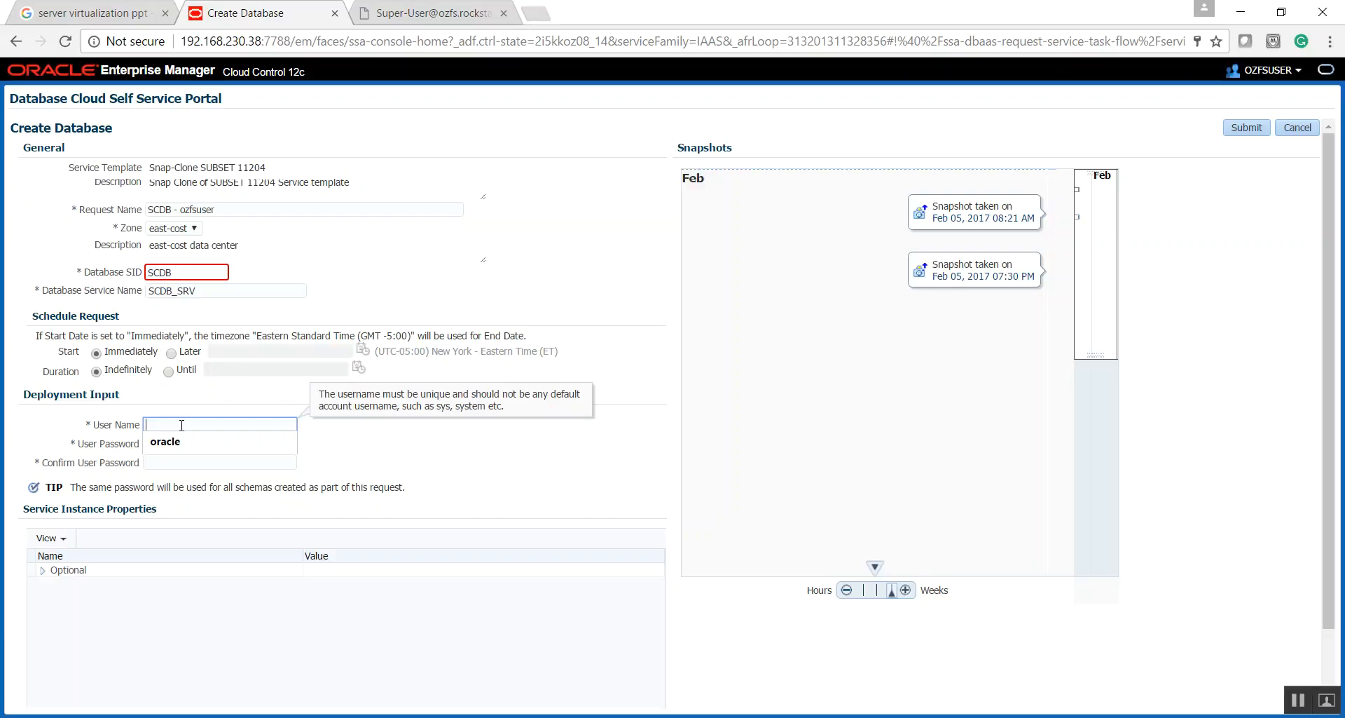
pyautogui.moveTo(197, 424); pyautogui.dragTo(9, 420)
pyautogui.write('mukesh')
pyautogui.press('Tab')
pyautogui.press('Tab')
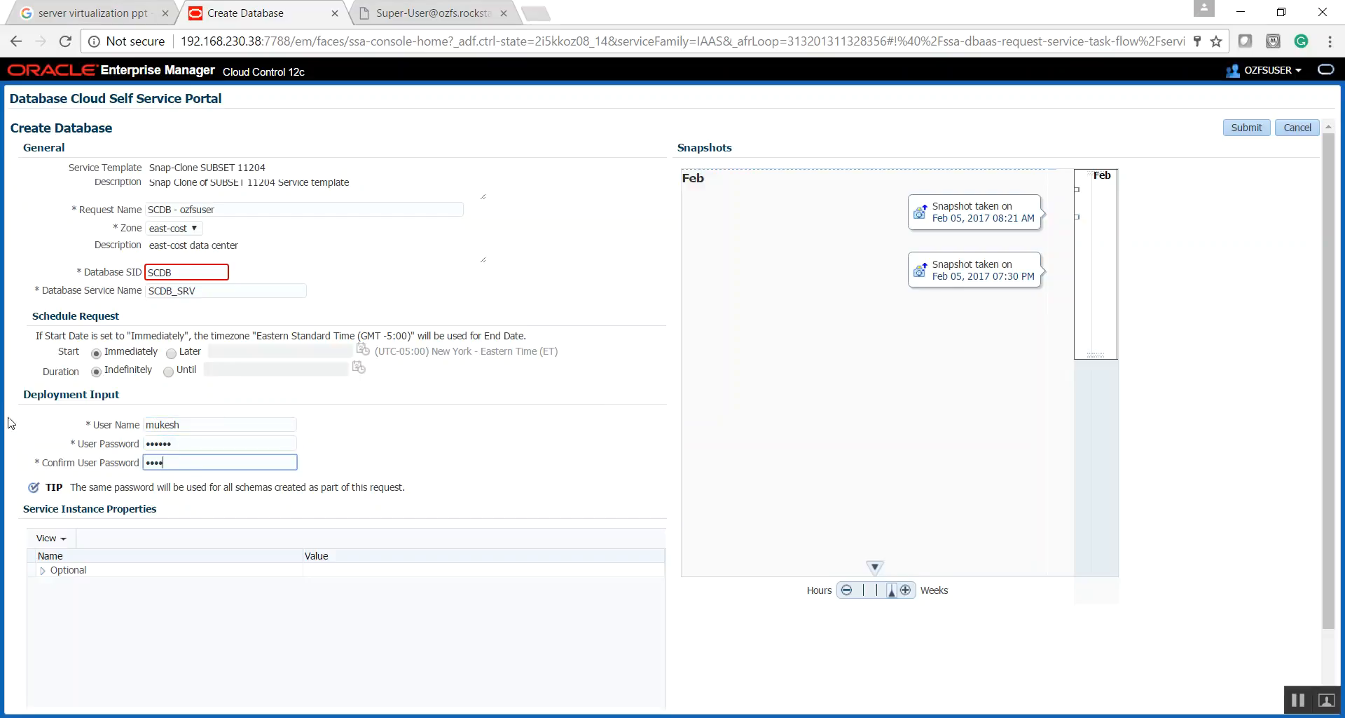
# - Expand the optional service instance properties and select the snapshot taken on Feb 05, 2017 08:21 AM as the clone source
pyautogui.click(42, 570)
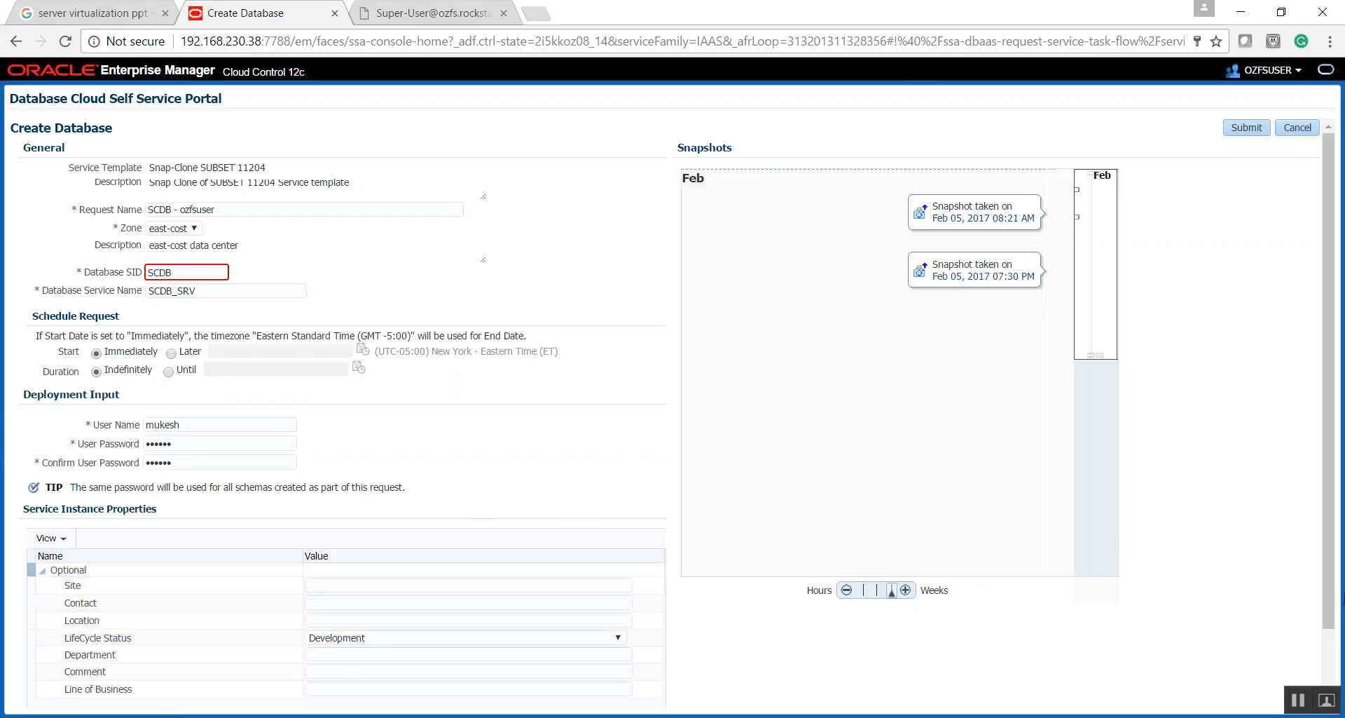
pyautogui.moveTo(1334, 588); pyautogui.dragTo(1335, 646)
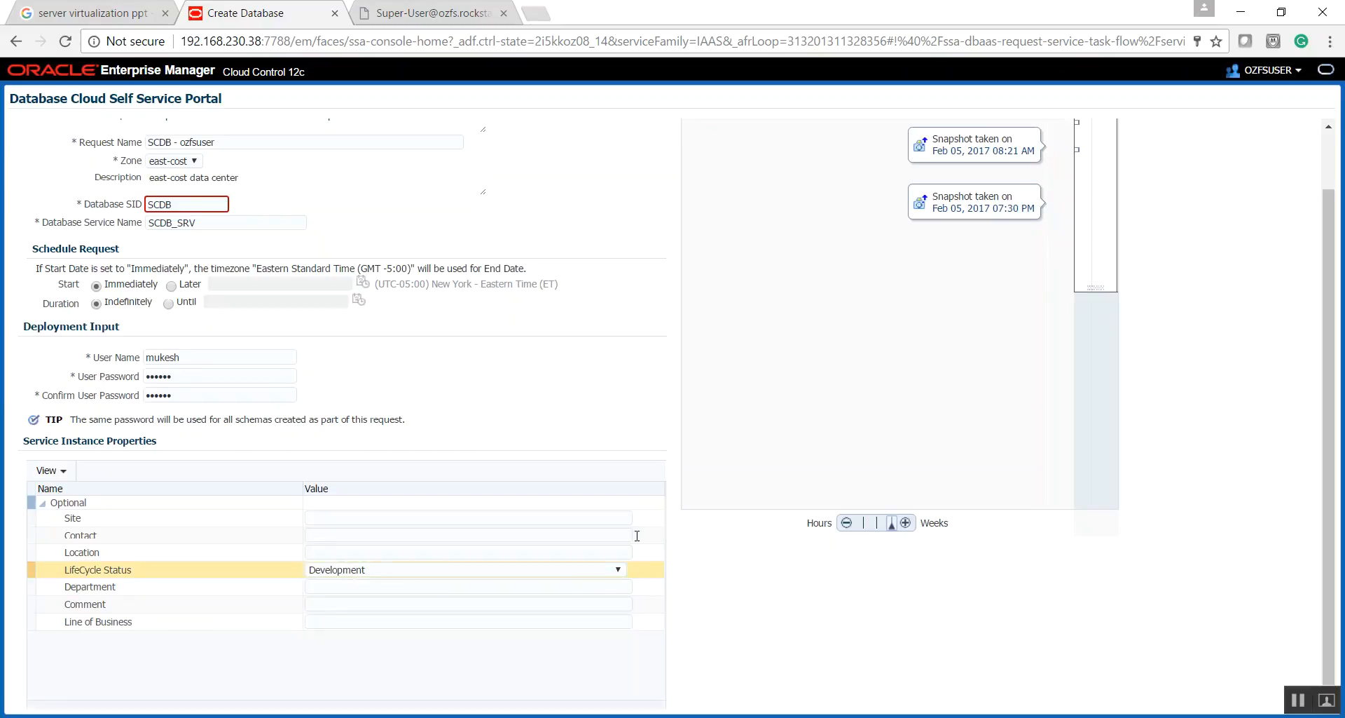
pyautogui.scroll(1, 1335, 359)
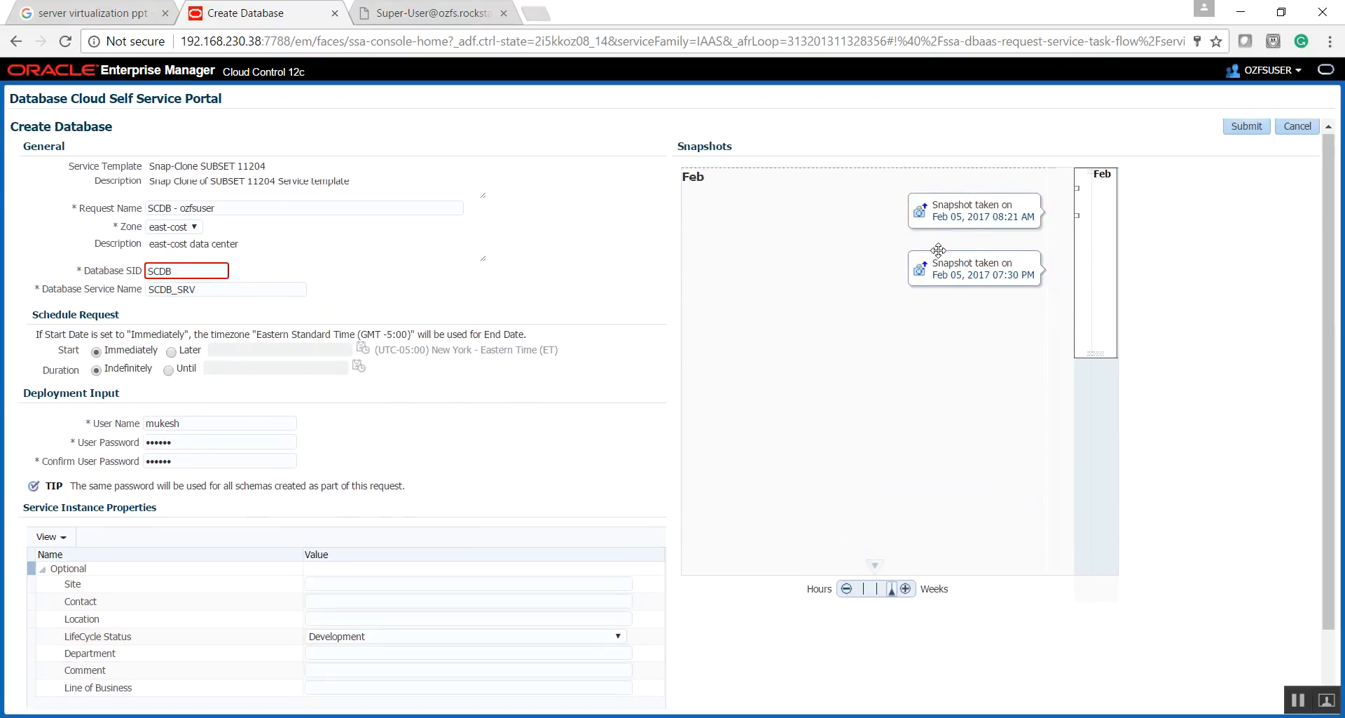
pyautogui.click(955, 231)
pyautogui.moveTo(1332, 331); pyautogui.dragTo(1336, 257)
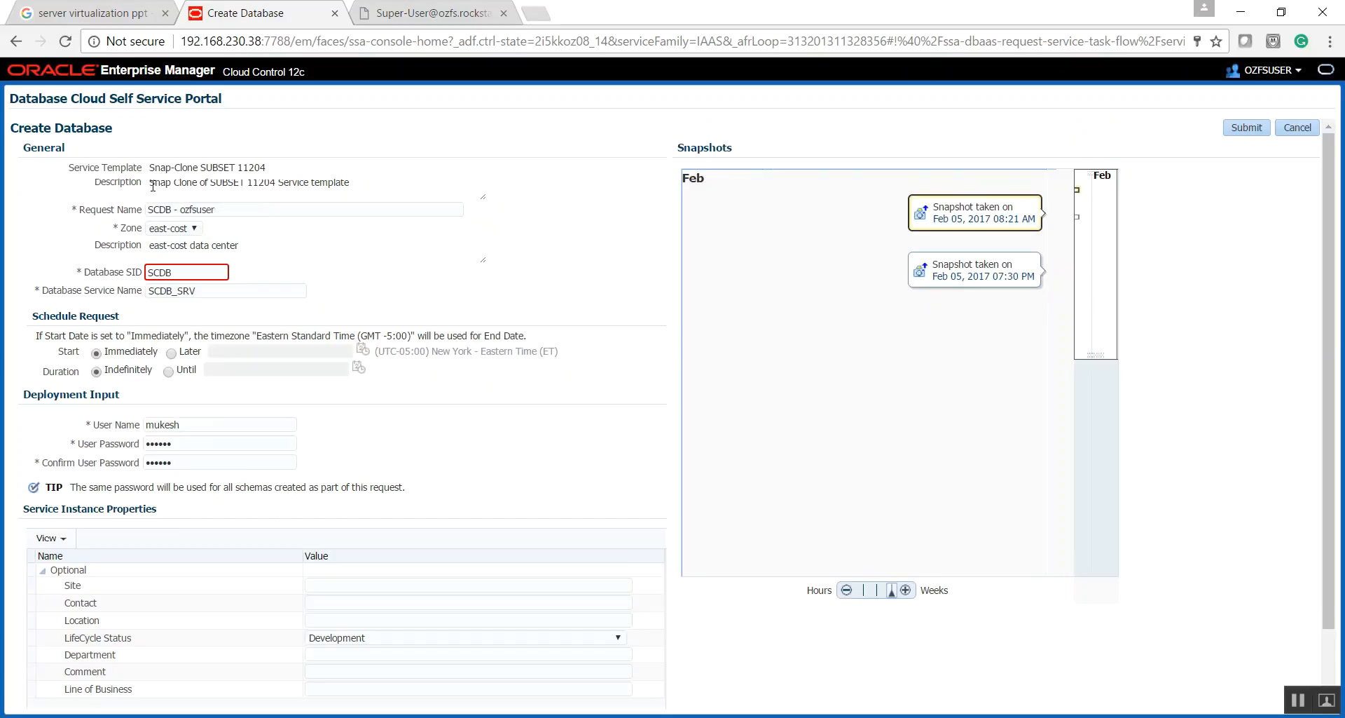
# - Change the database SID to SNAPDB
pyautogui.moveTo(179, 272); pyautogui.dragTo(130, 270)
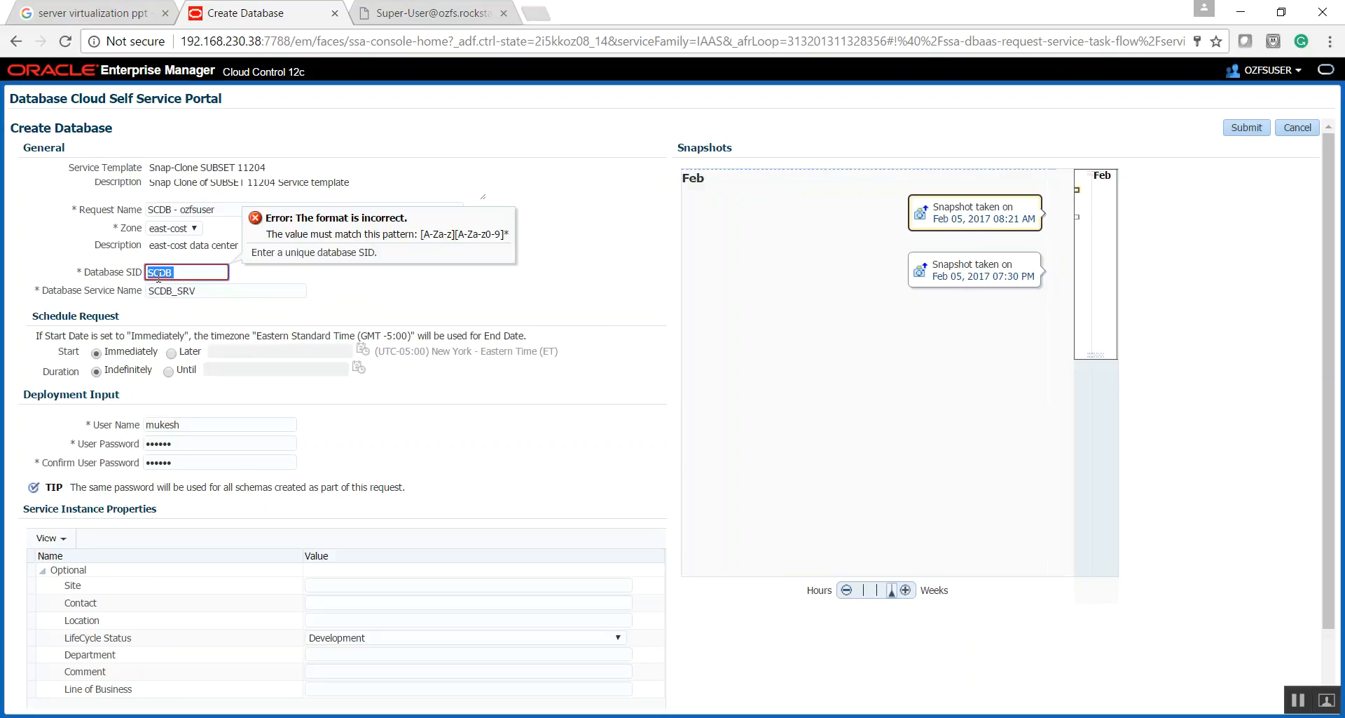
pyautogui.click(187, 272)
pyautogui.press('BackSpace')
pyautogui.press('BackSpace')
pyautogui.press('BackSpace')
pyautogui.press('BackSpace')
pyautogui.write('S')
pyautogui.write('CDB')
pyautogui.press('BackSpace')
pyautogui.press('BackSpace')
pyautogui.press('BackSpace')
pyautogui.write('NAPDB')
pyautogui.press('Tab')
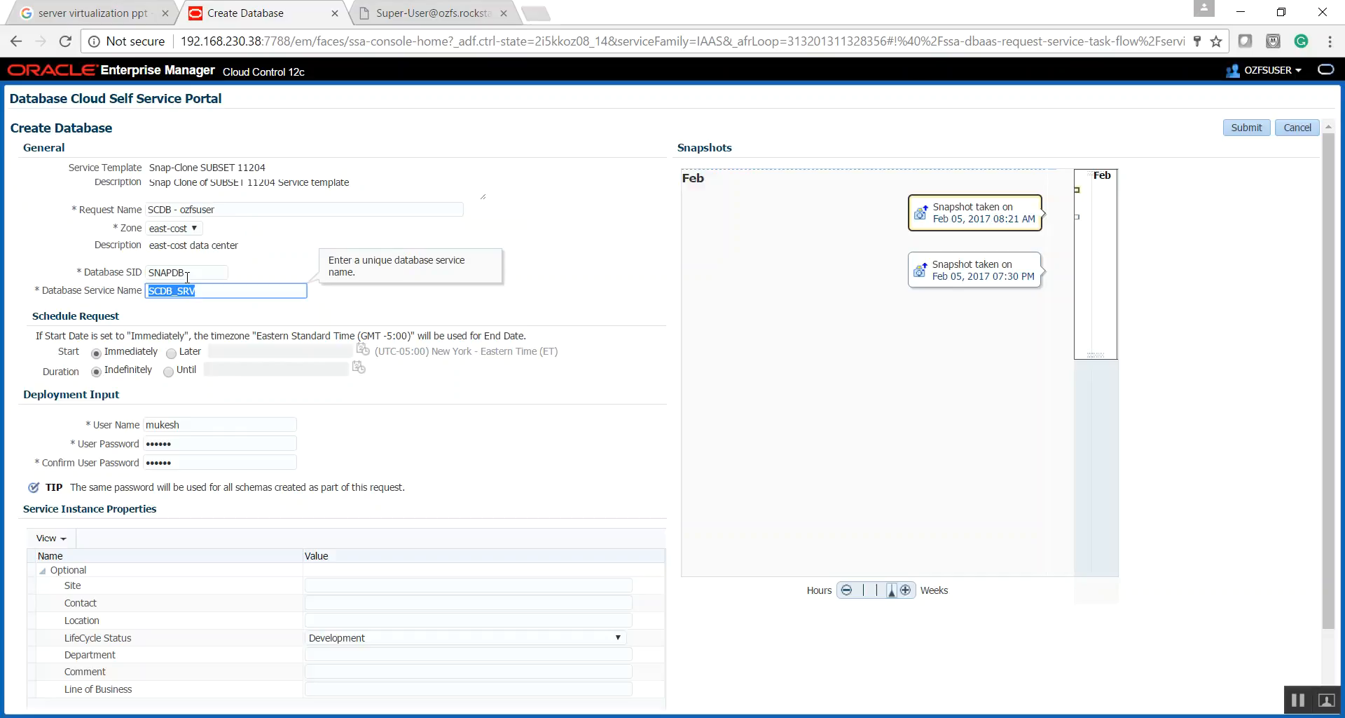
# - Change the database service name to SNAPDB_SRV
pyautogui.click(172, 290)
pyautogui.press('BackSpace')
pyautogui.press('BackSpace')
pyautogui.press('BackSpace')
pyautogui.write('NAPDB')
pyautogui.click(266, 270)
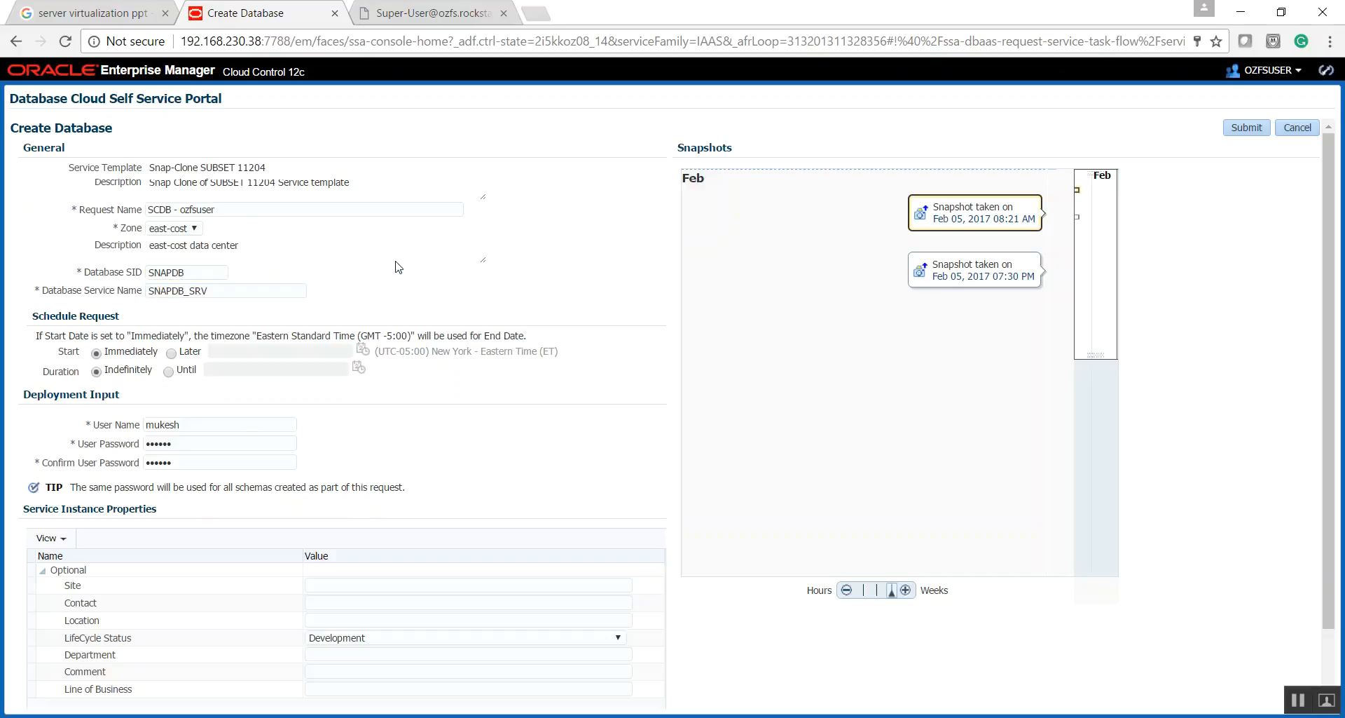
# - Check the SID, service name and service template, and submit the Create Database request
pyautogui.click(221, 272)
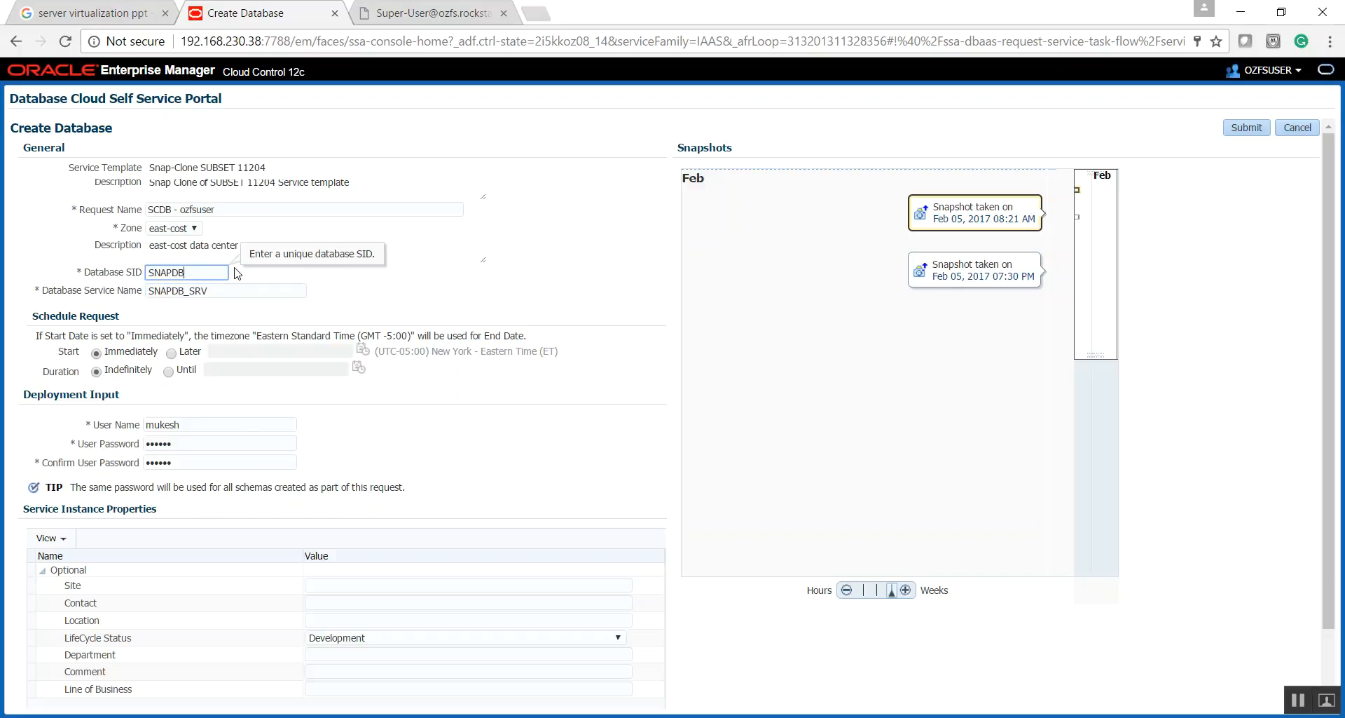
pyautogui.click(193, 291)
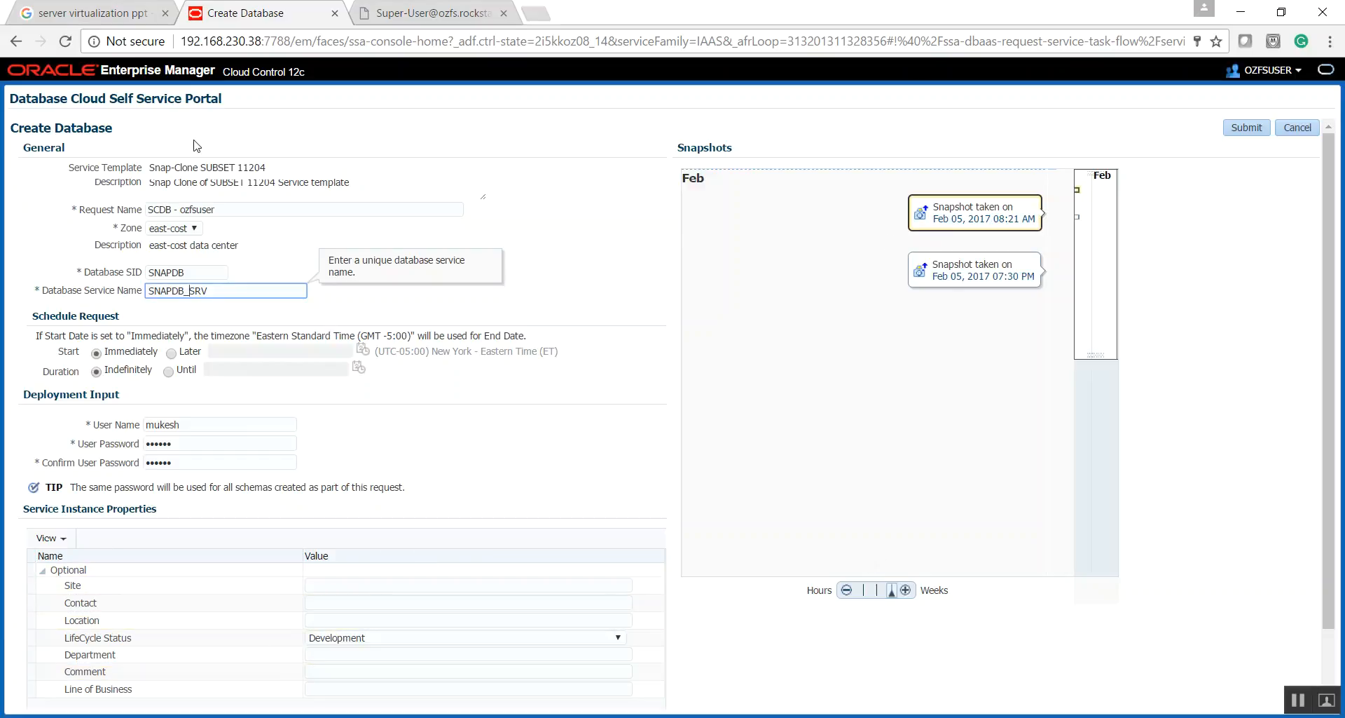
pyautogui.moveTo(149, 169); pyautogui.dragTo(270, 171)
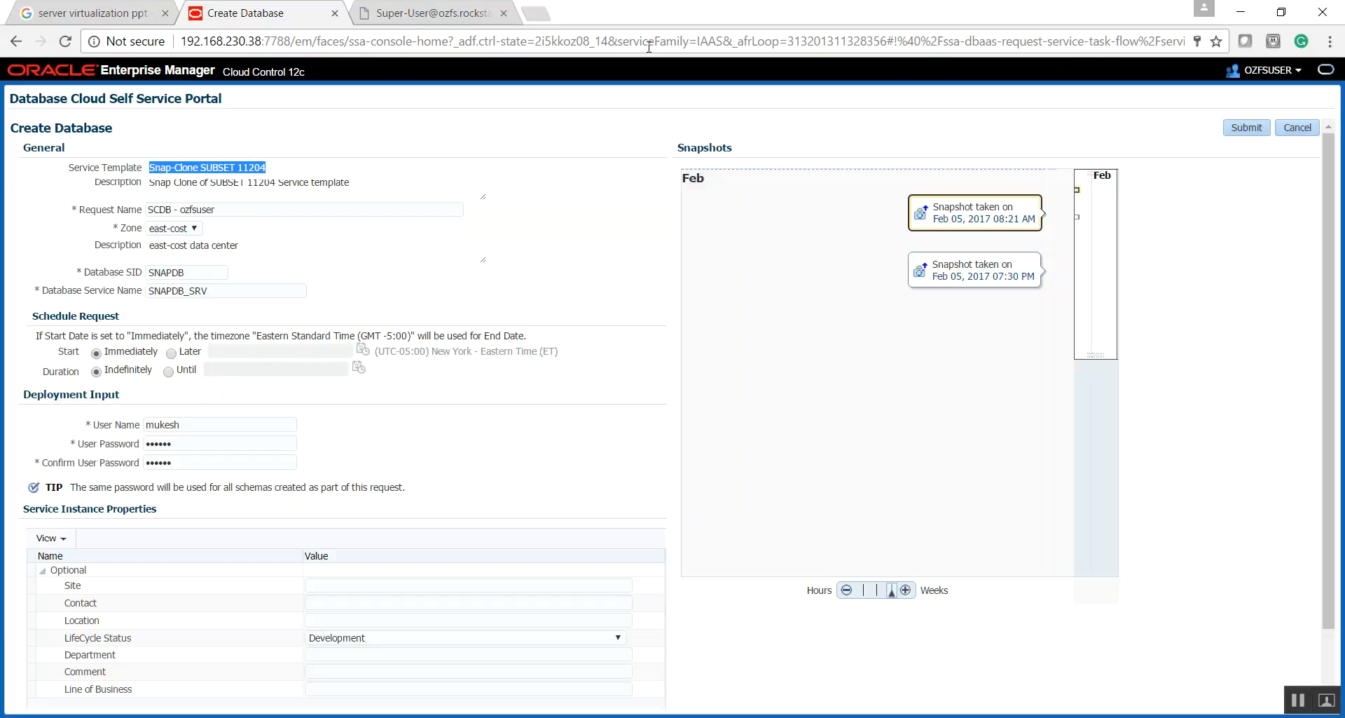
pyautogui.click(1246, 128)
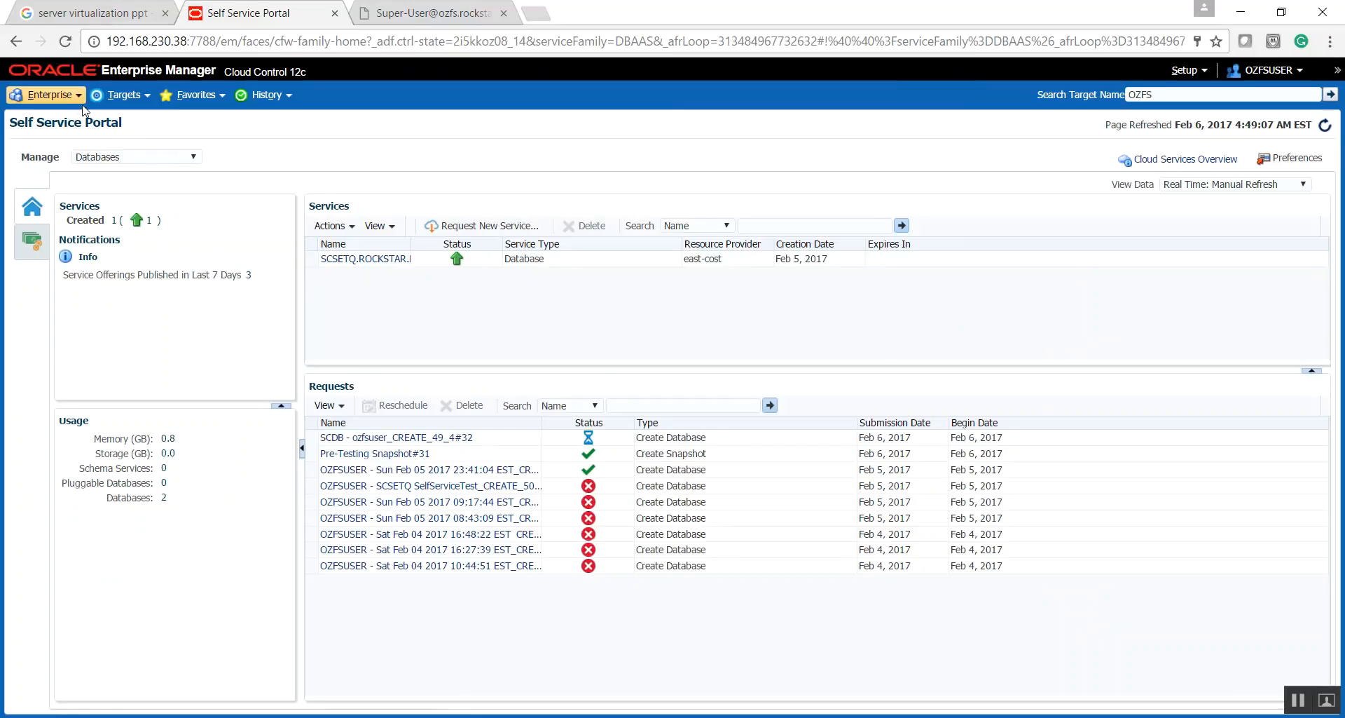
# - Open the SCDB - ozfsuser create run from the provisioning Procedure Activity and set its view data to 30 Second Refresh
pyautogui.click(483, 263)
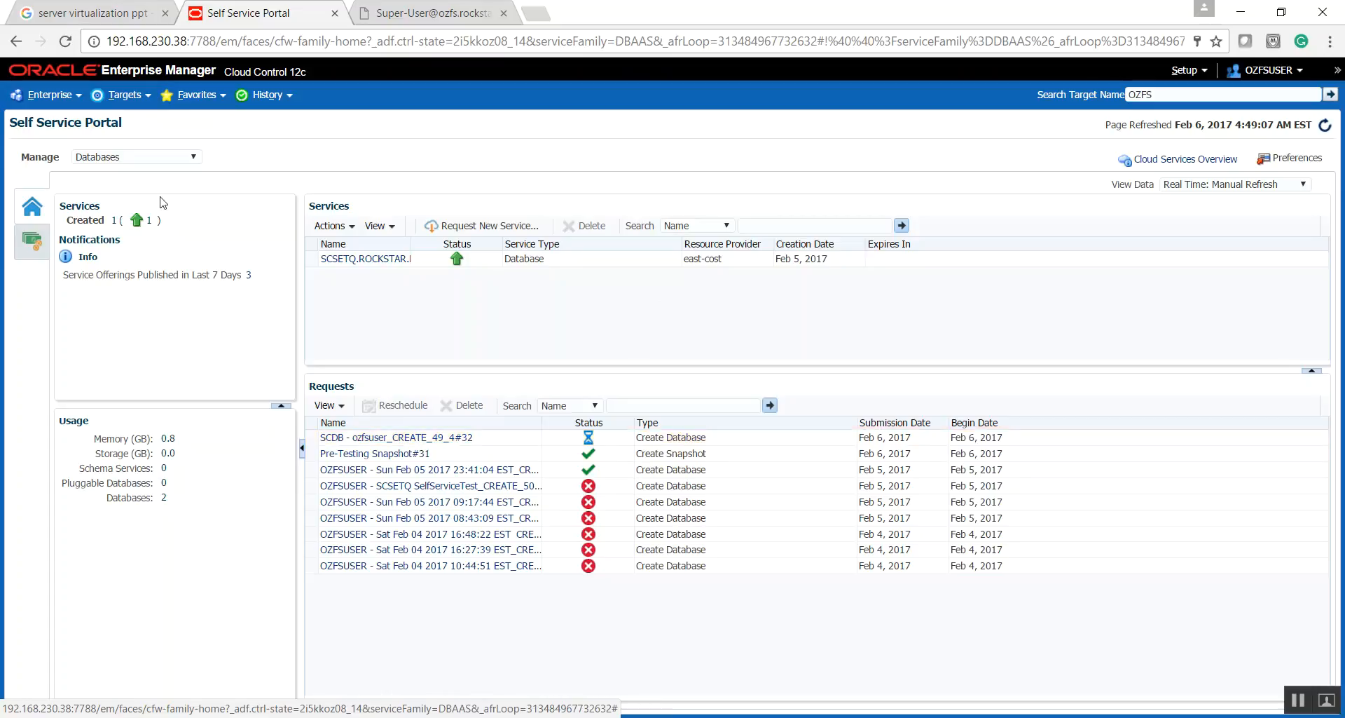
pyautogui.click(77, 99)
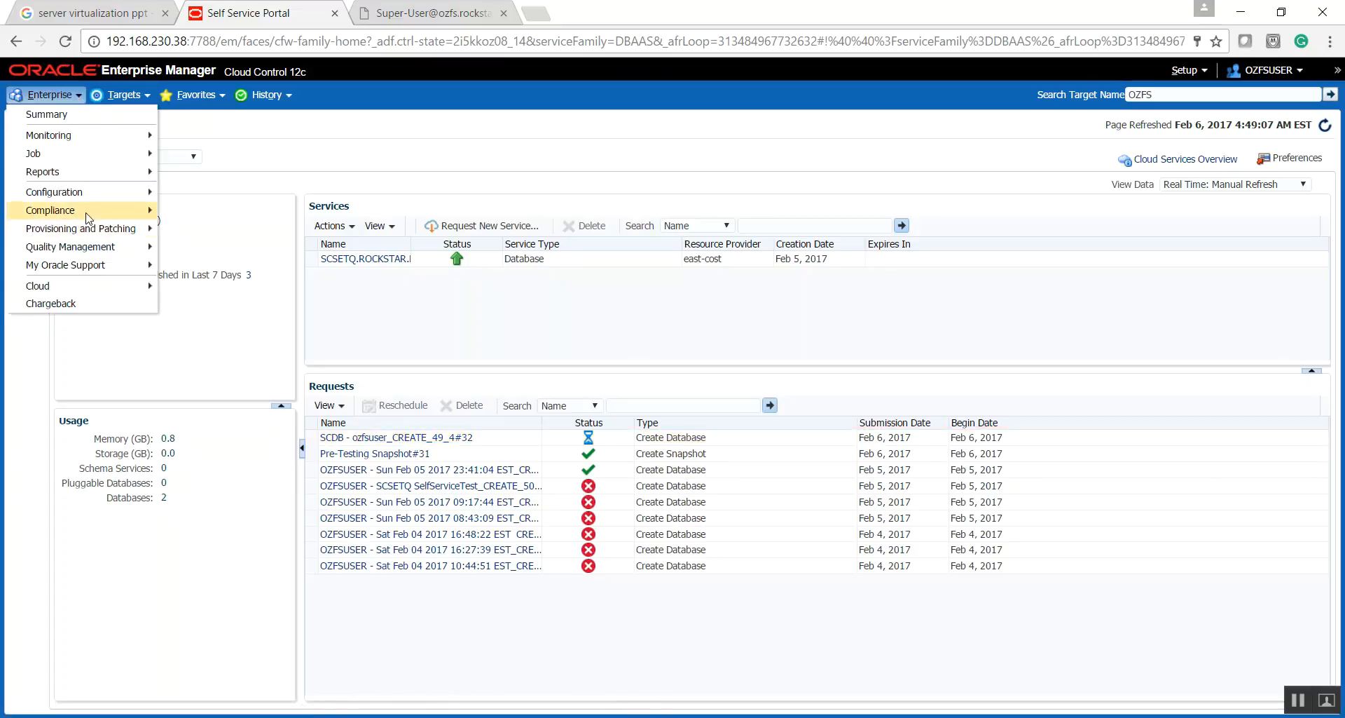
pyautogui.moveTo(88, 238)
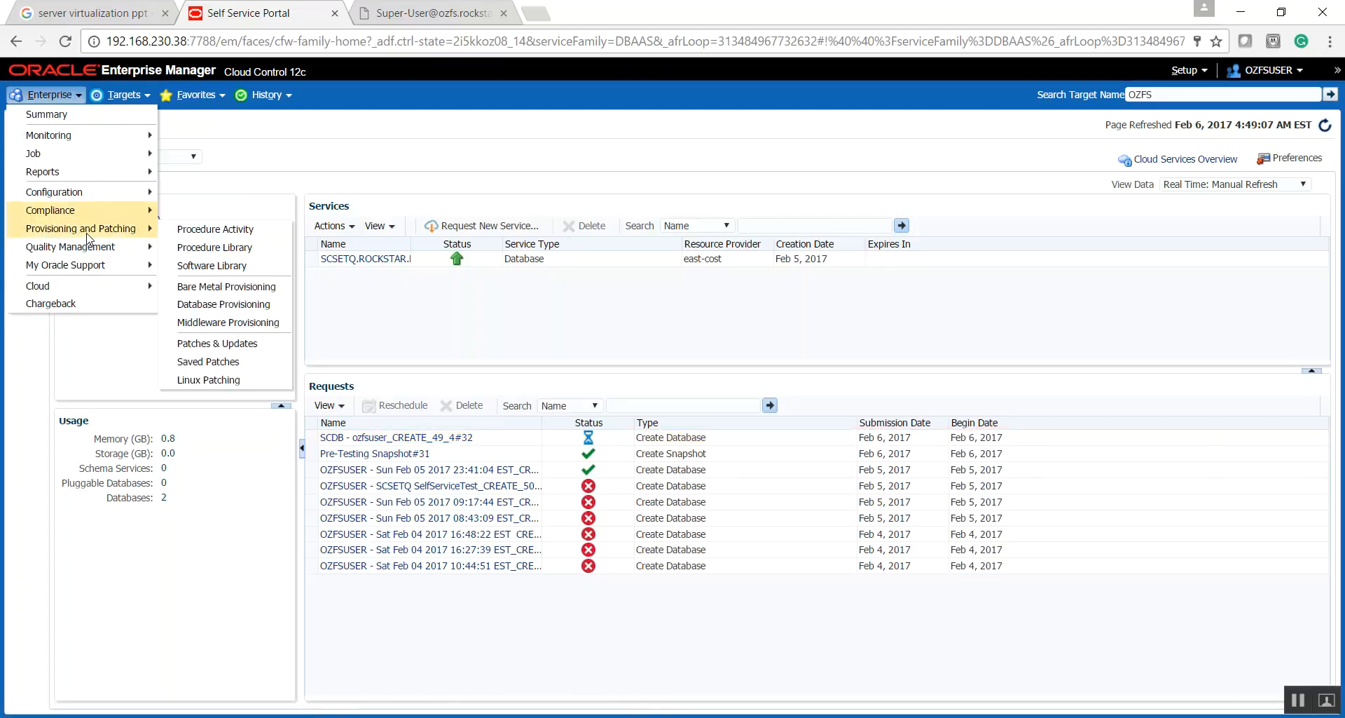
pyautogui.click(186, 231)
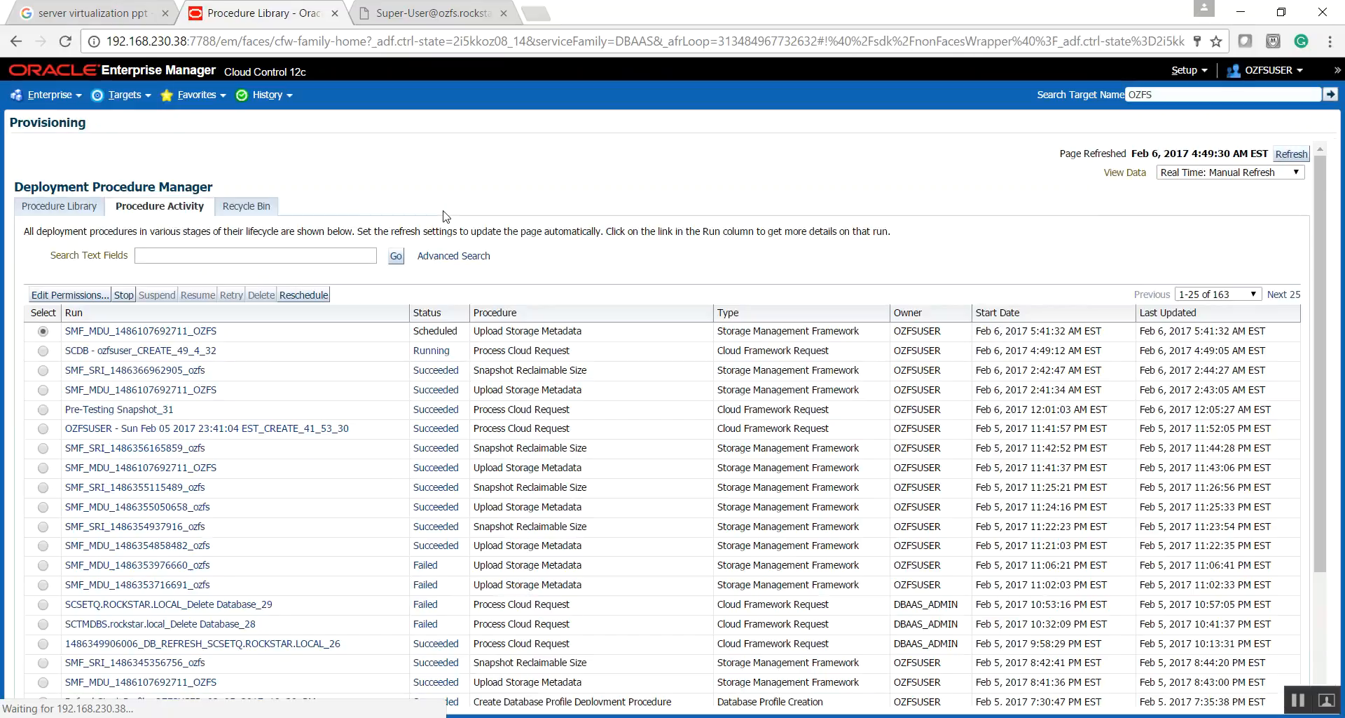
pyautogui.click(100, 358)
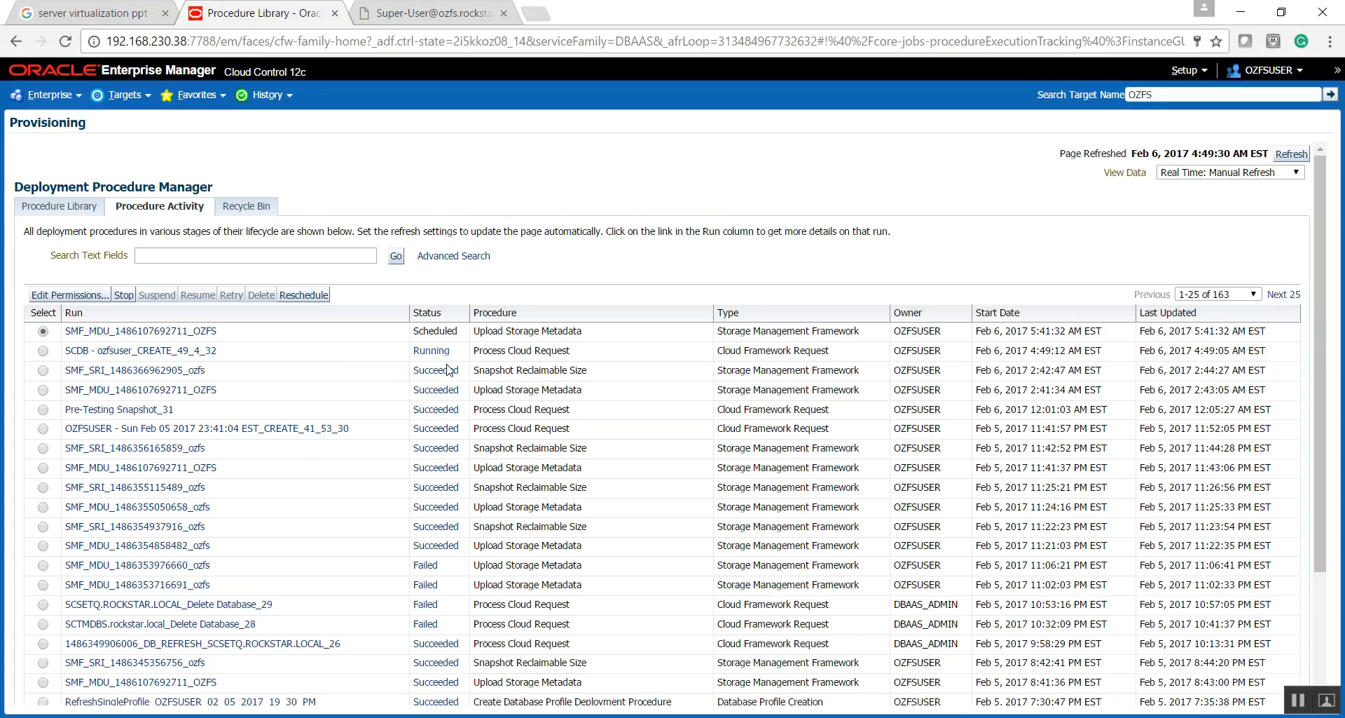
pyautogui.click(1282, 173)
pyautogui.click(1201, 200)
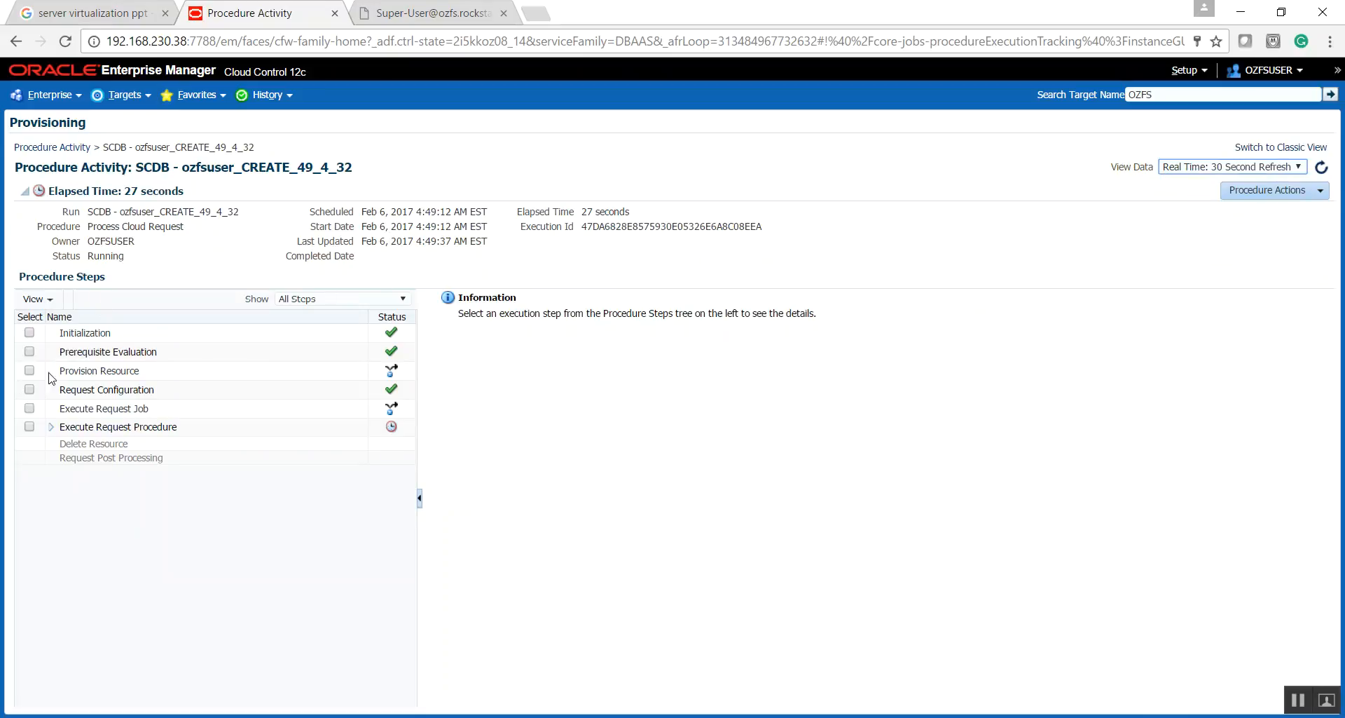
# - Expand all procedure steps of the create run and check the database creation and snap clone stages
pyautogui.click(38, 299)
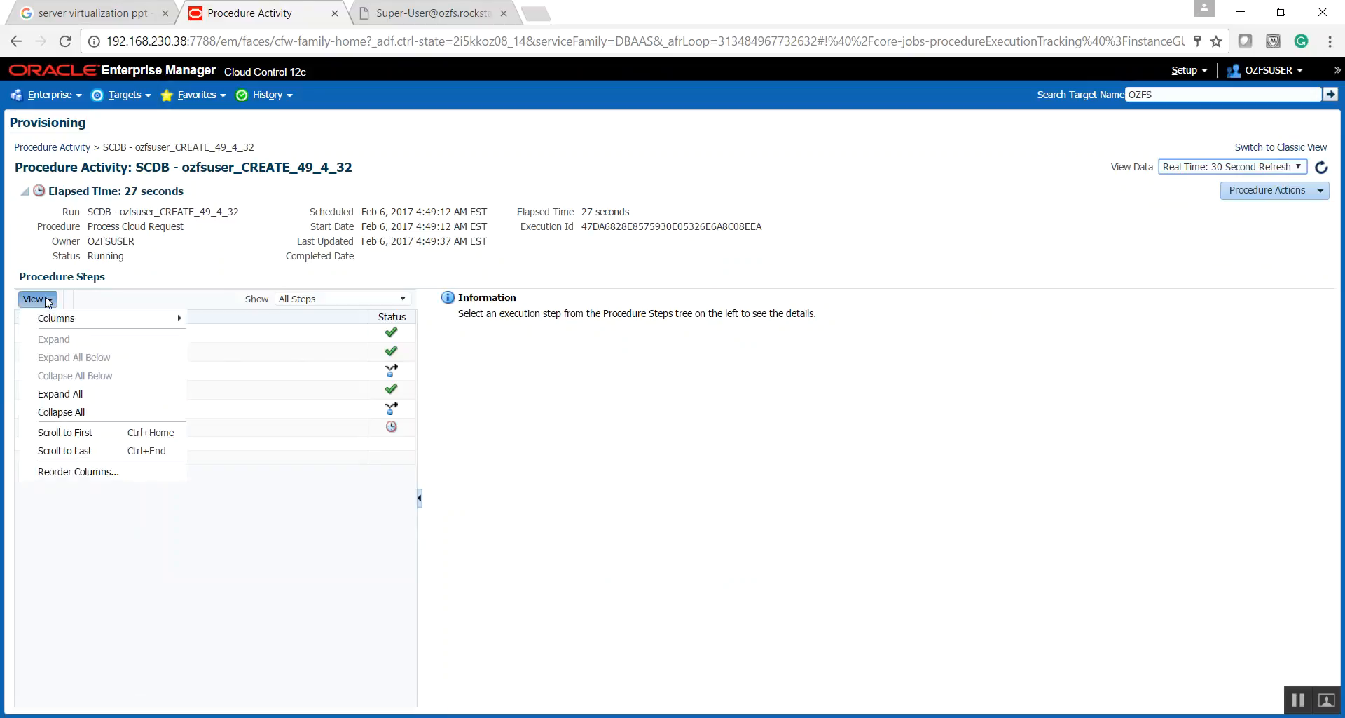
pyautogui.click(60, 394)
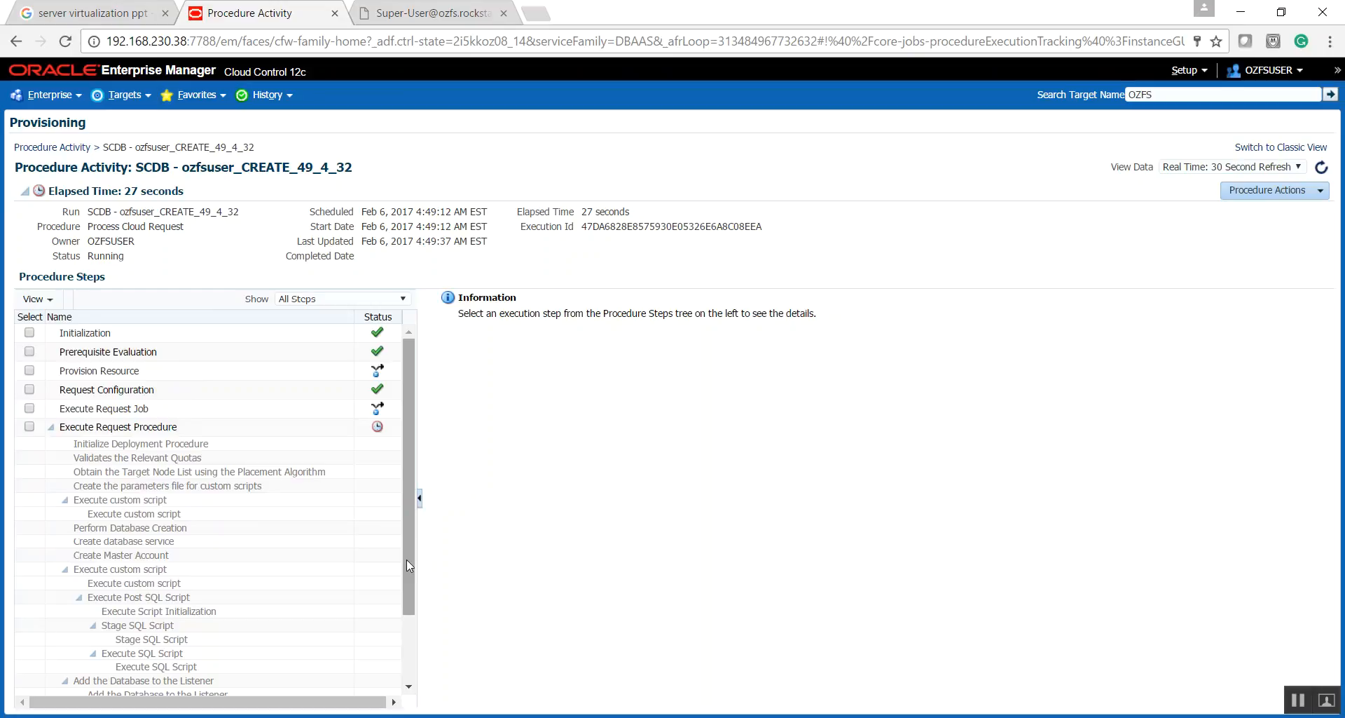
pyautogui.scroll(-3, 350, 548)
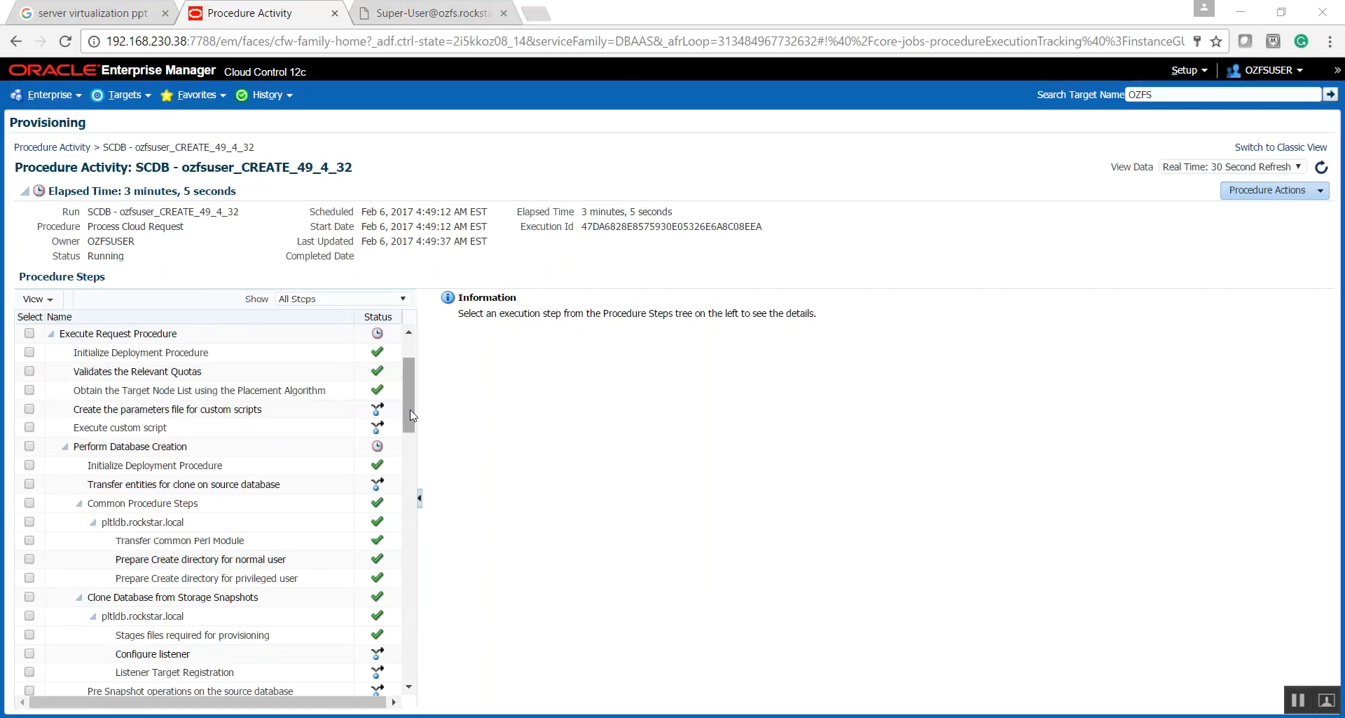
pyautogui.moveTo(410, 416); pyautogui.dragTo(406, 527)
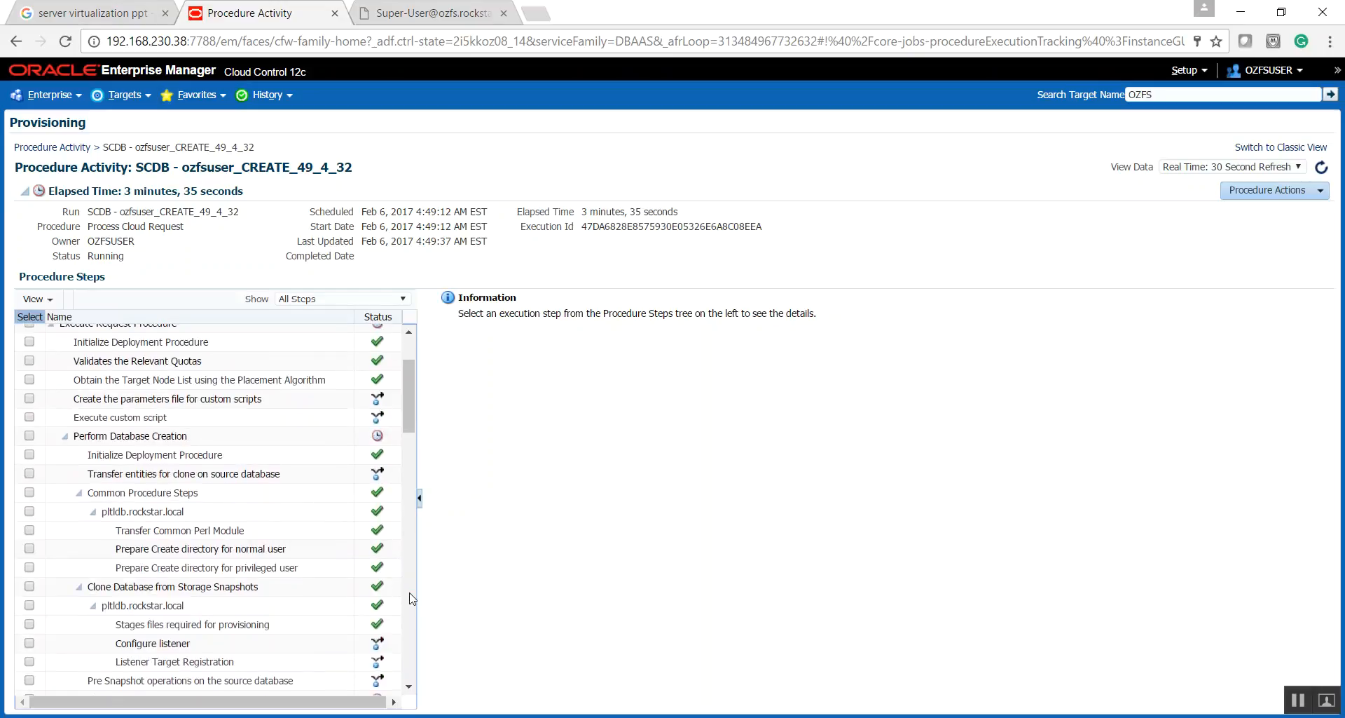
pyautogui.click(411, 597)
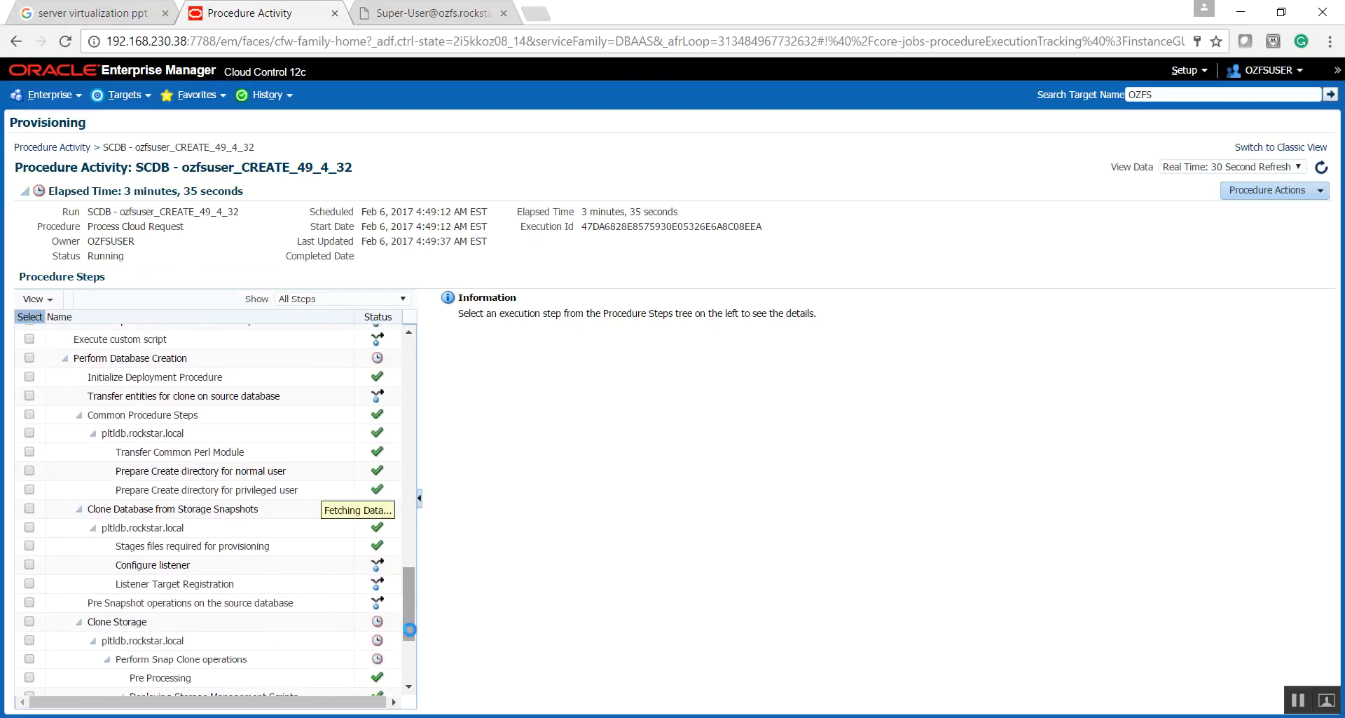
pyautogui.click(410, 548)
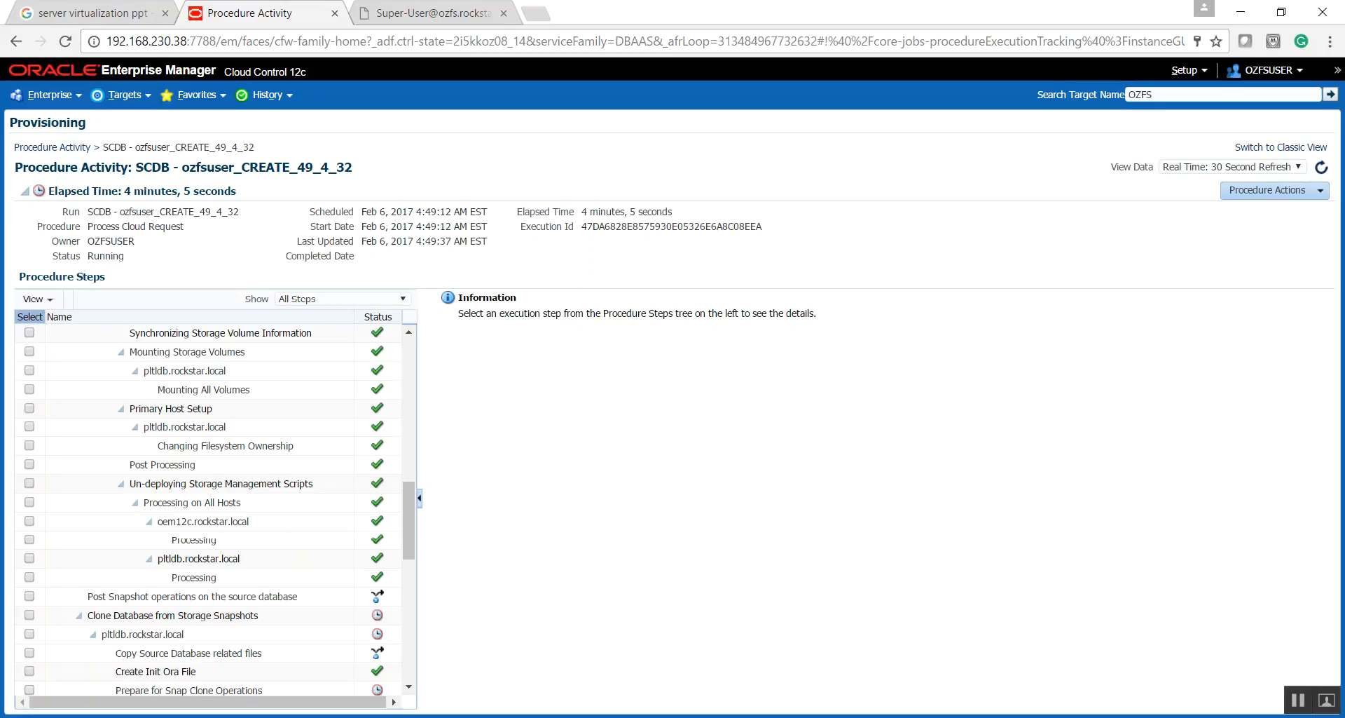
# - Switch to ExtraPuTTY and open the saved session testvm to connect to the database host
pyautogui.click(14, 716)
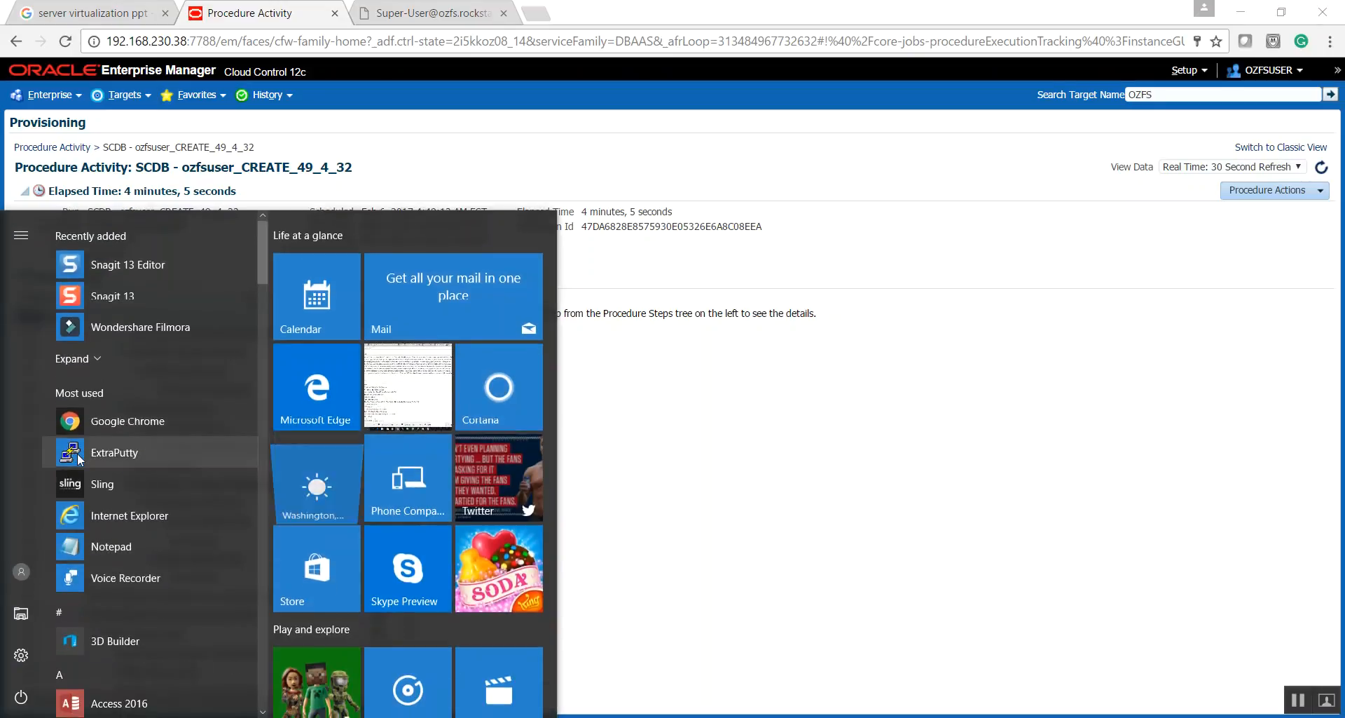
pyautogui.click(80, 454)
pyautogui.click(786, 452)
pyautogui.click(786, 452)
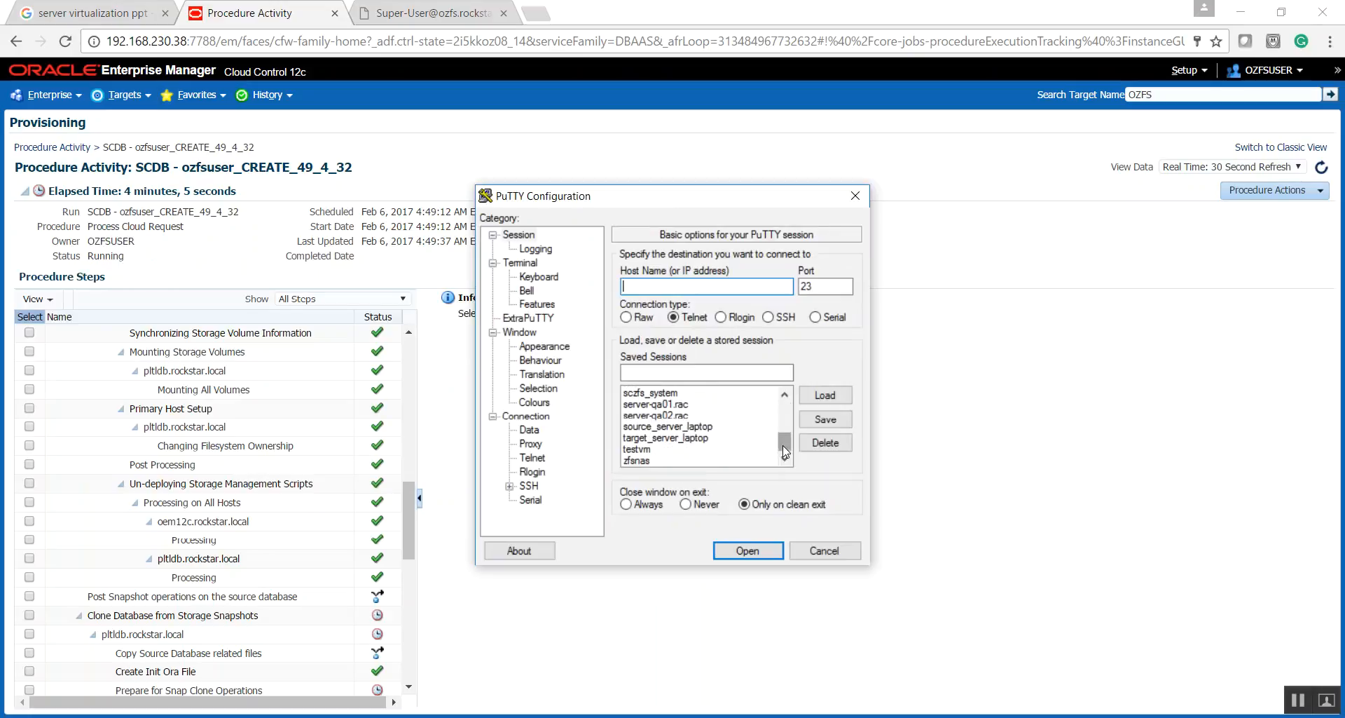
pyautogui.click(658, 449)
pyautogui.doubleClick(658, 449)
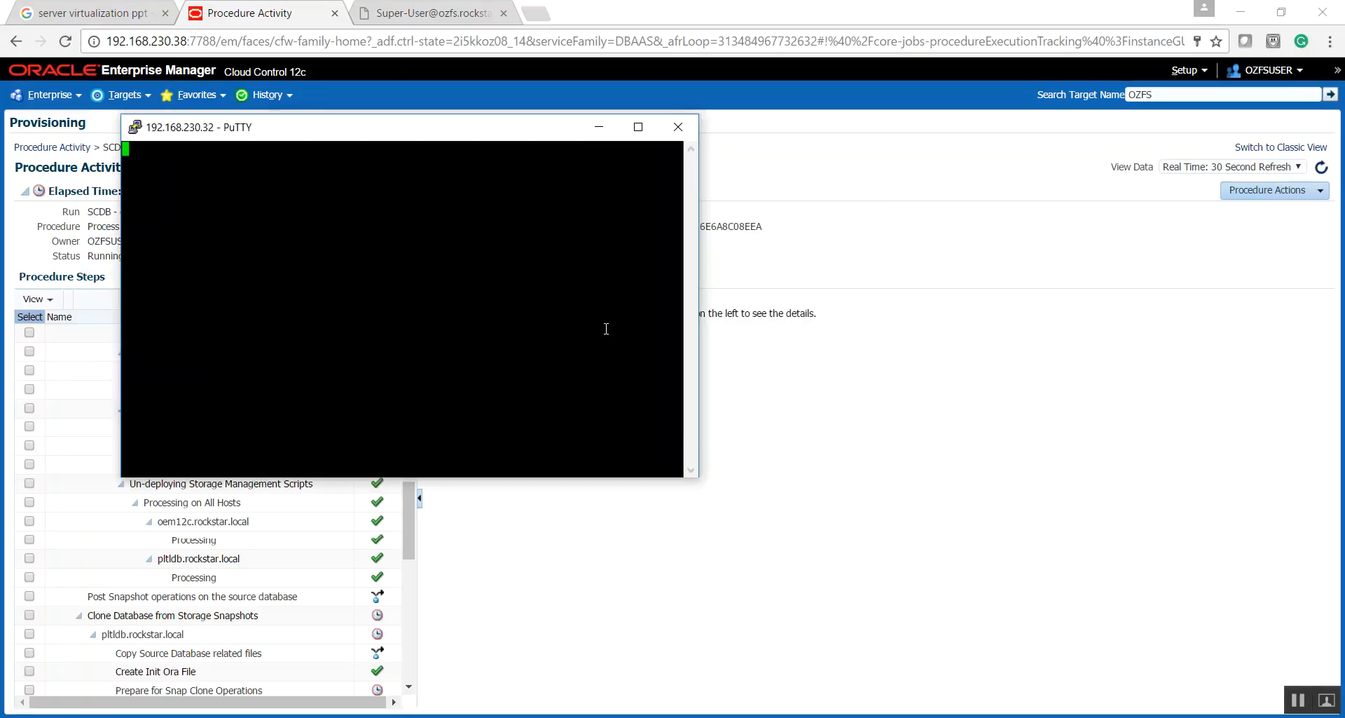
# - Log in to the host as oracle, entering the account password
pyautogui.write('oracle')
pyautogui.press('Return')
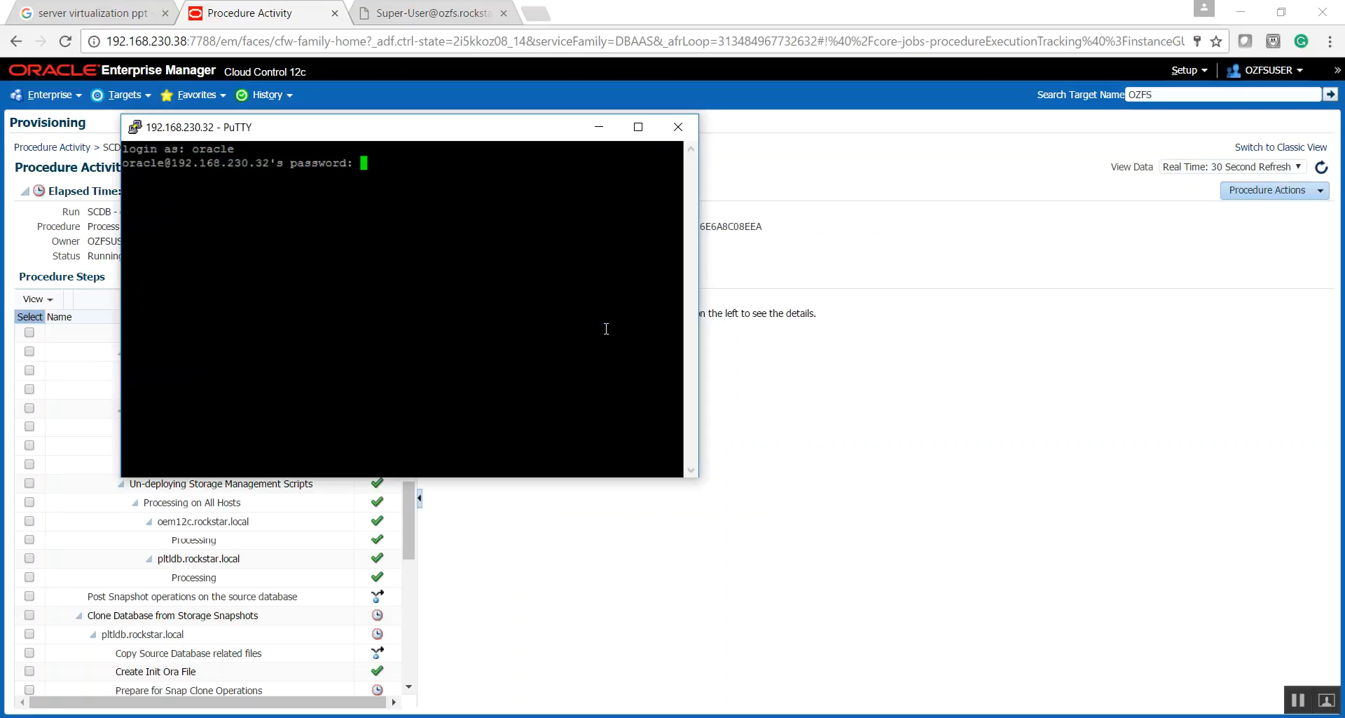
pyautogui.press('Return')
# - List the mounted file systems with df -h and locate the /dbaas_subset_oh_1 mount
pyautogui.press('Return')
pyautogui.write('df -h')
pyautogui.press('Return')
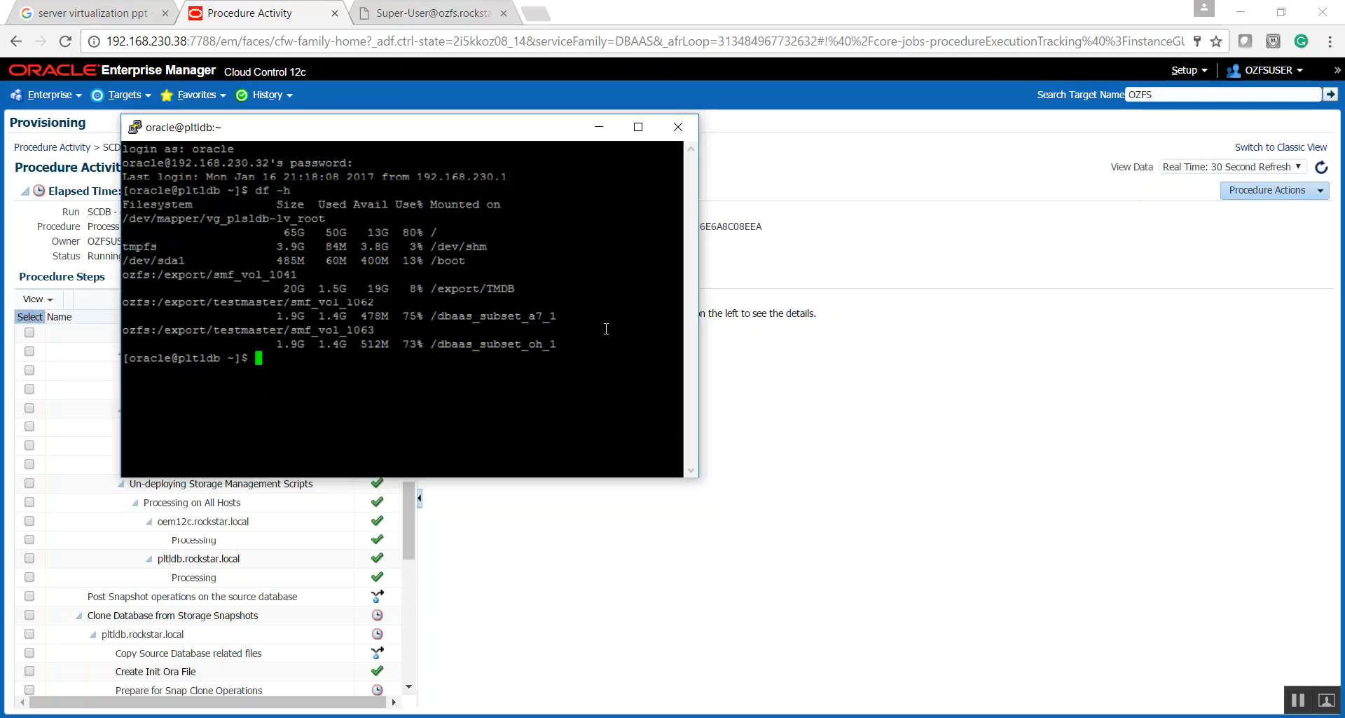
pyautogui.doubleClick(495, 344)
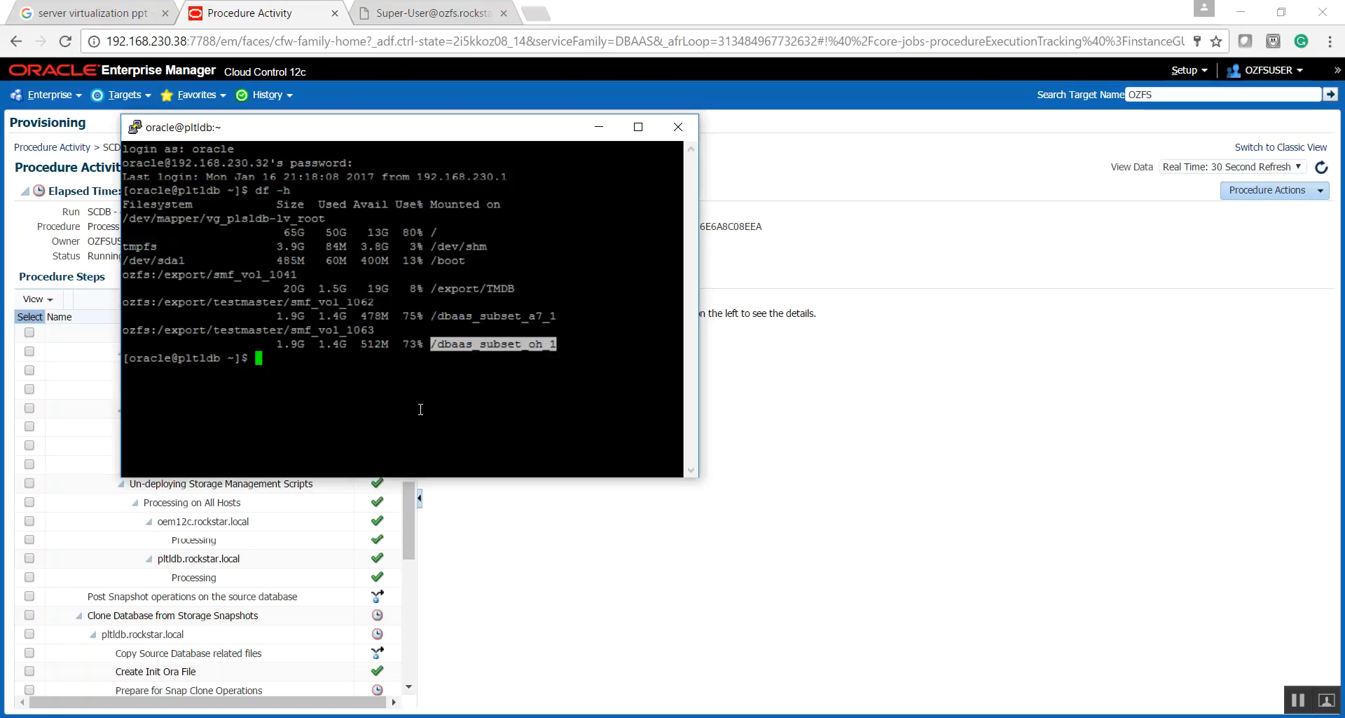
# - Change to the /dbaas_subset_oh_1 directory, list its contents and check for the SNAPDB folder
pyautogui.write('cd /dbaas_sub')
pyautogui.press('Tab')
pyautogui.write('oh')
pyautogui.press('Tab')
pyautogui.press('Return')
pyautogui.write('ls')
pyautogui.press('Return')
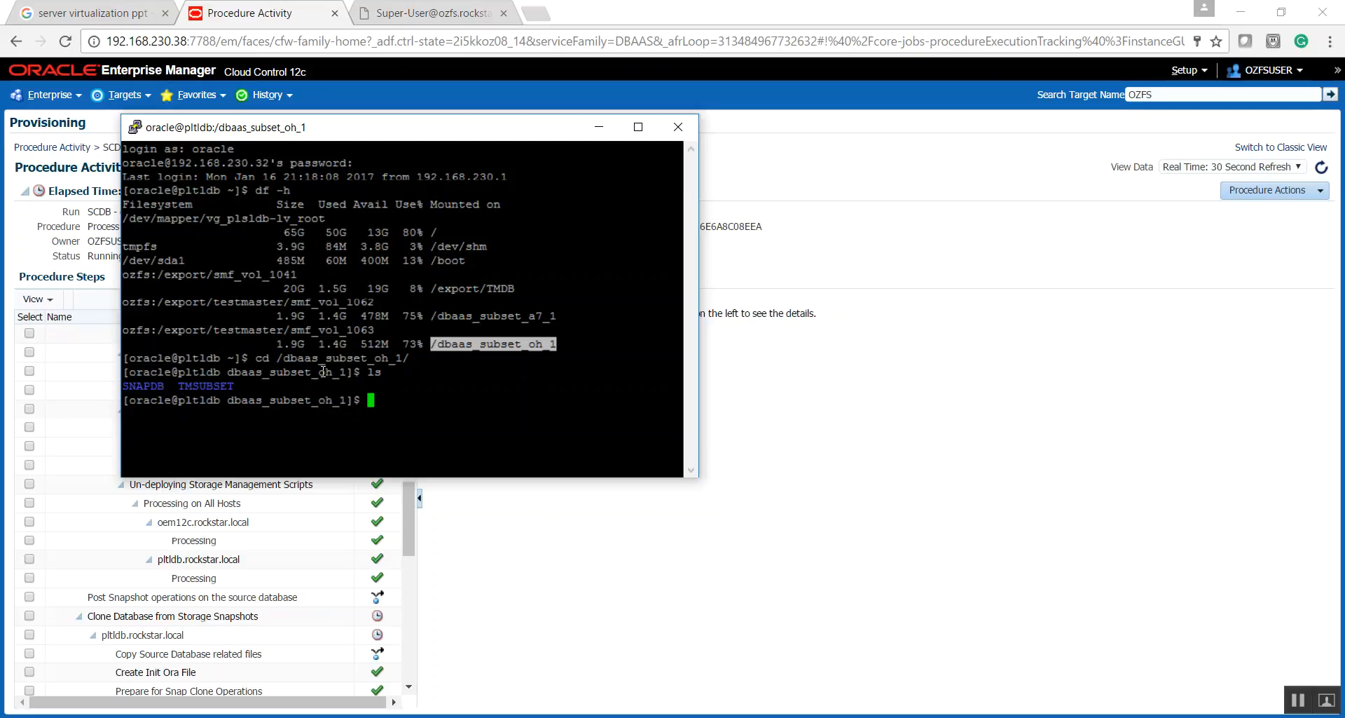
pyautogui.doubleClick(147, 387)
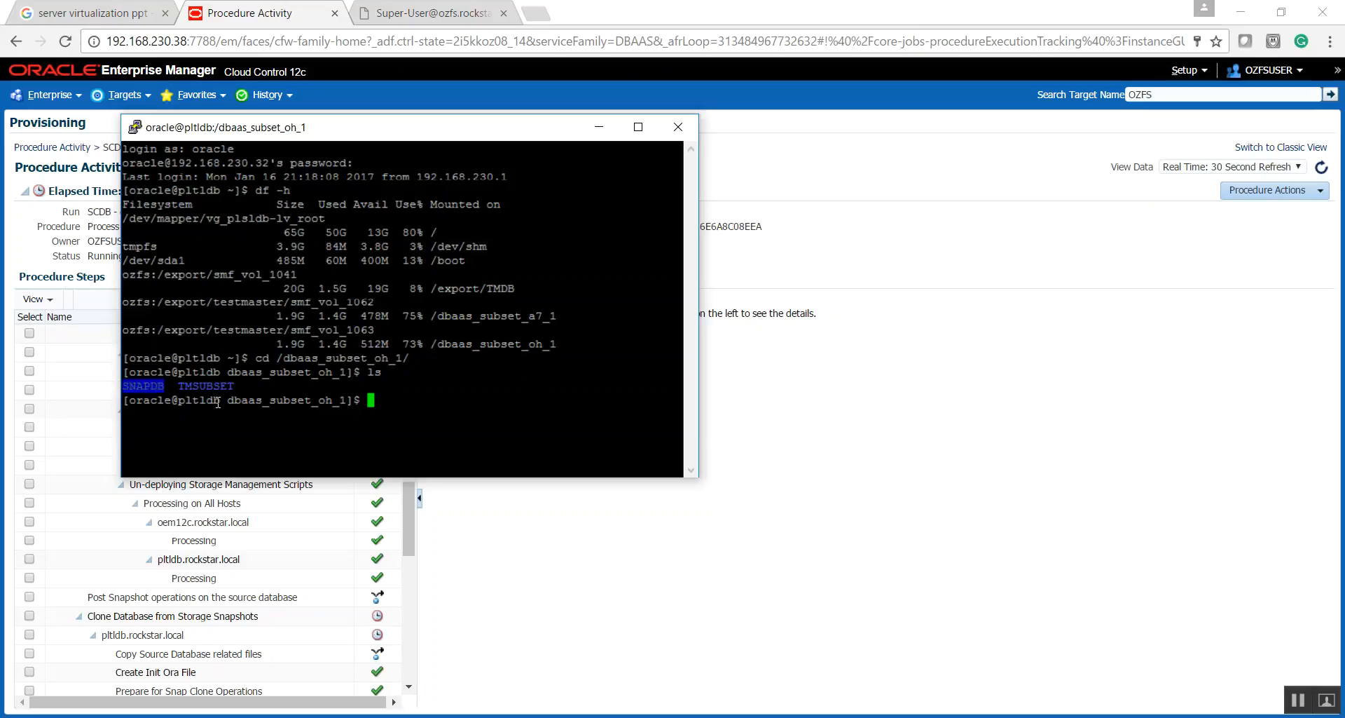
pyautogui.doubleClick(456, 344)
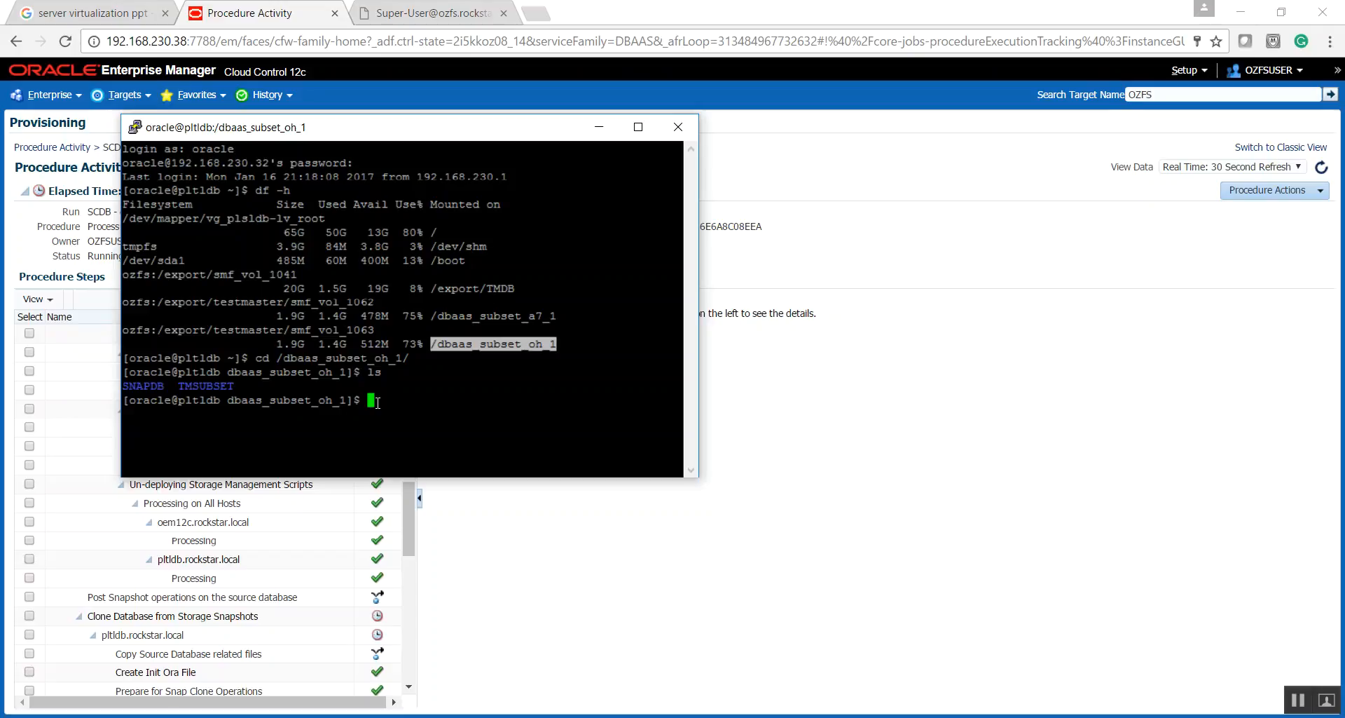
# - Run ps -ef|grep pmon to look for the SNAPDB instance process, and minimize the terminal
pyautogui.write('ps -ef|grep pmon')
pyautogui.press('Return')
pyautogui.moveTo(522, 441); pyautogui.dragTo(557, 441)
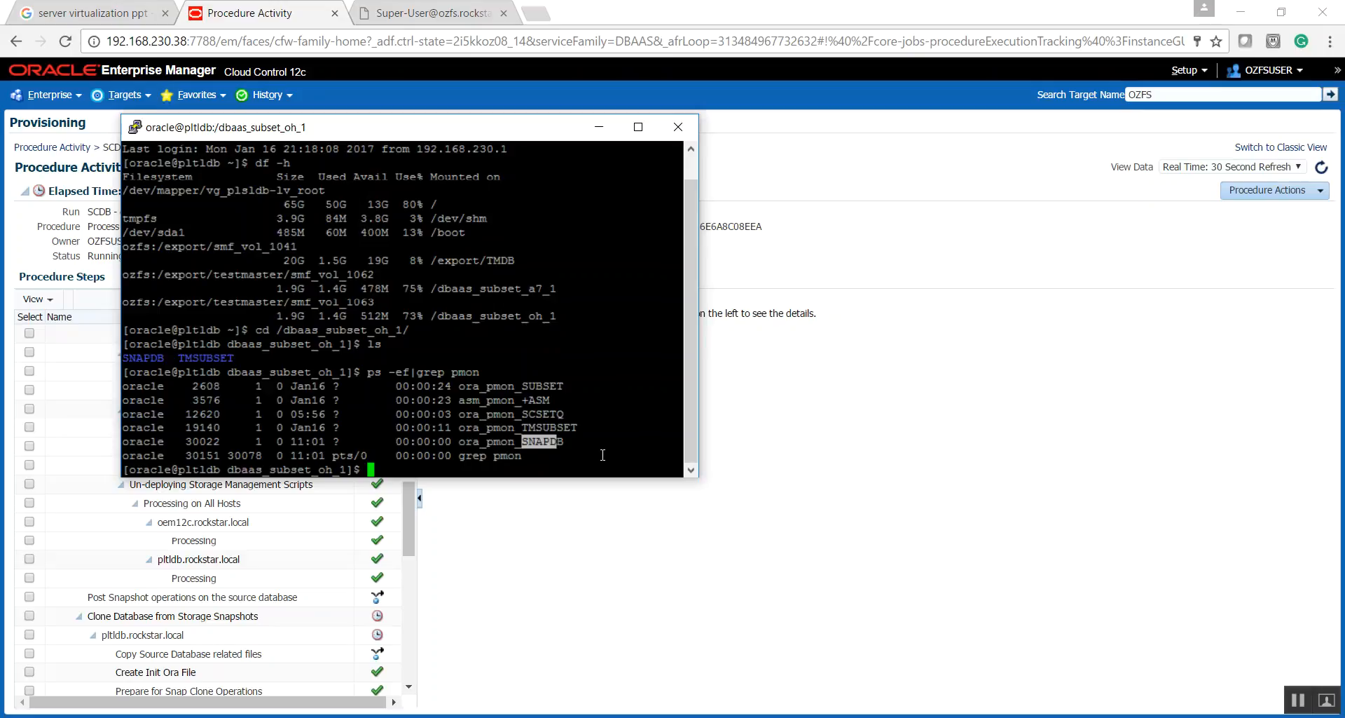
pyautogui.click(599, 127)
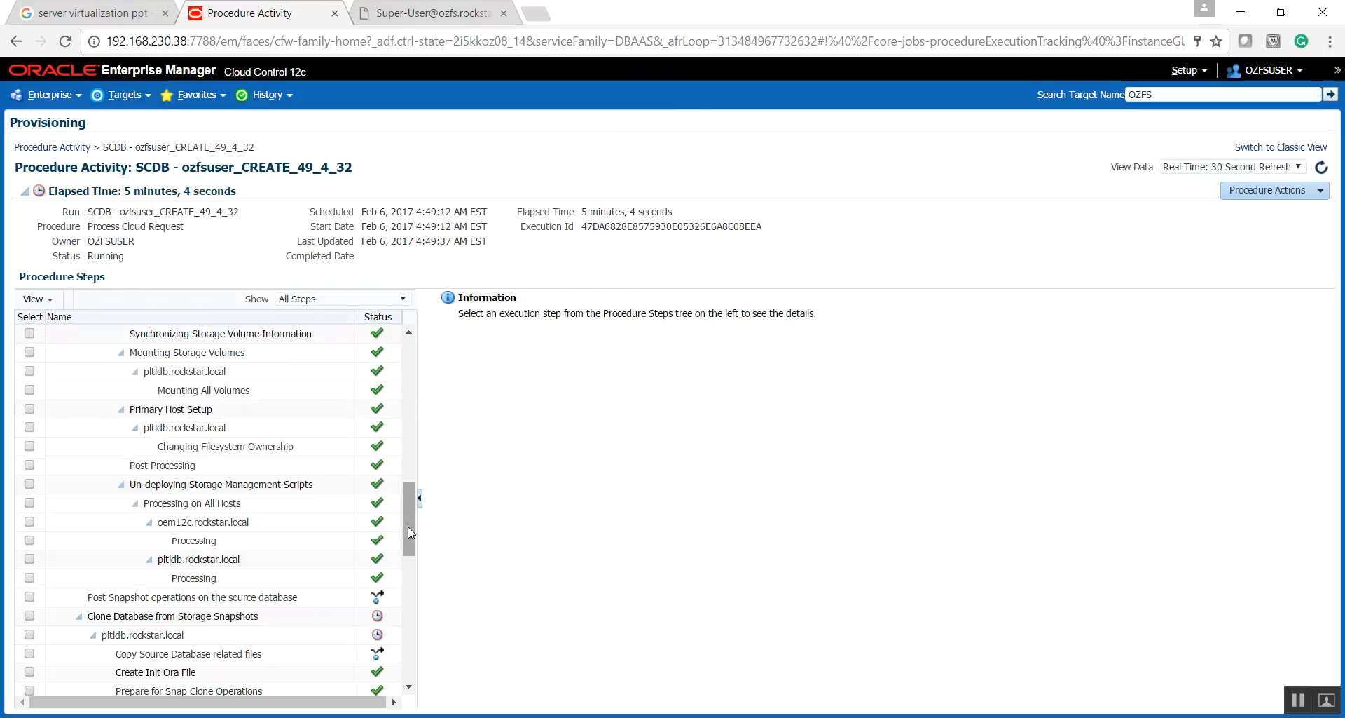
# - Find the running Startup Database step in the procedure steps and show its details
pyautogui.moveTo(405, 527); pyautogui.dragTo(411, 611)
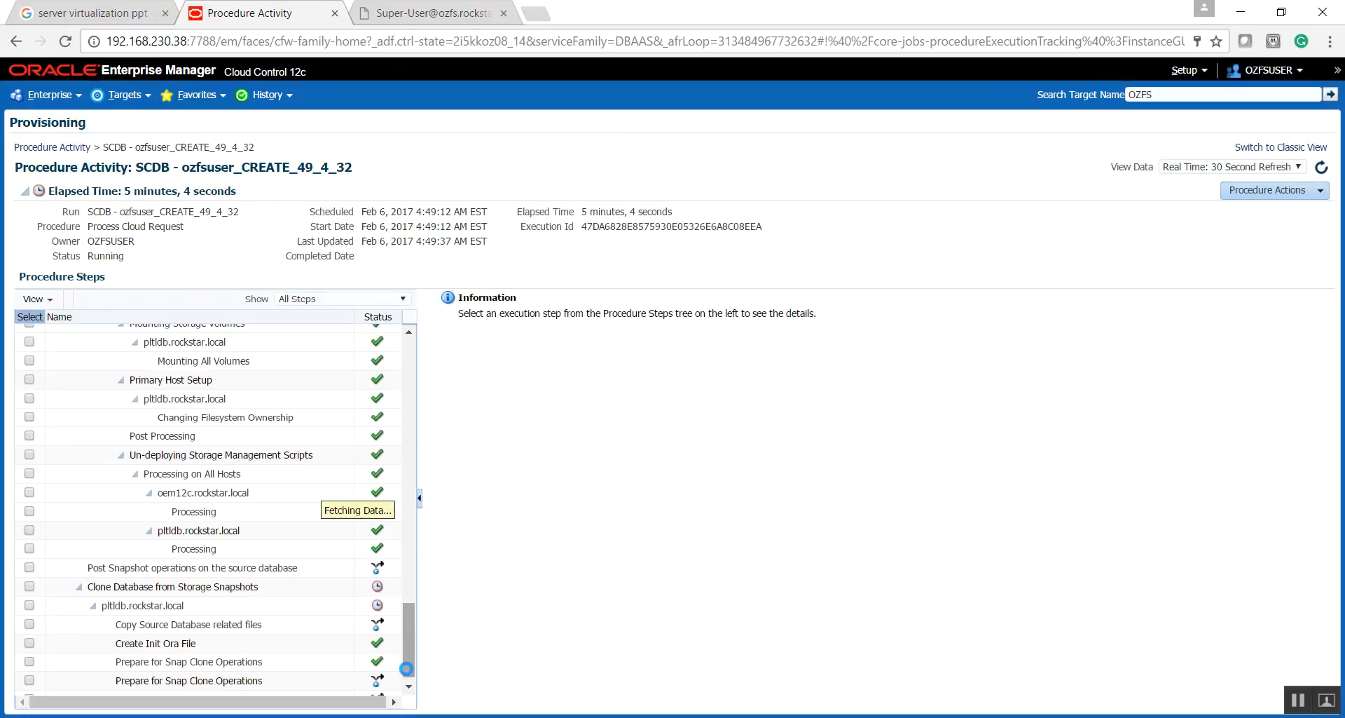
pyautogui.click(354, 298)
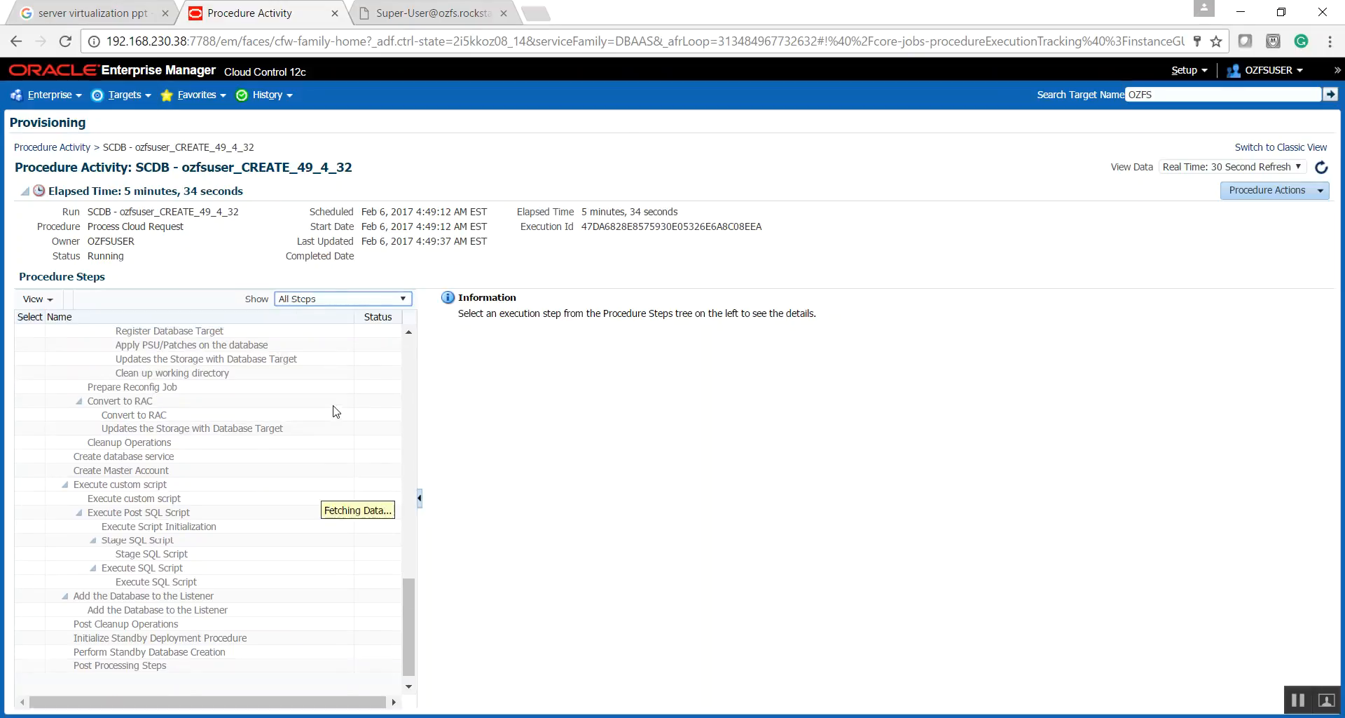
pyautogui.scroll(2, 410, 358)
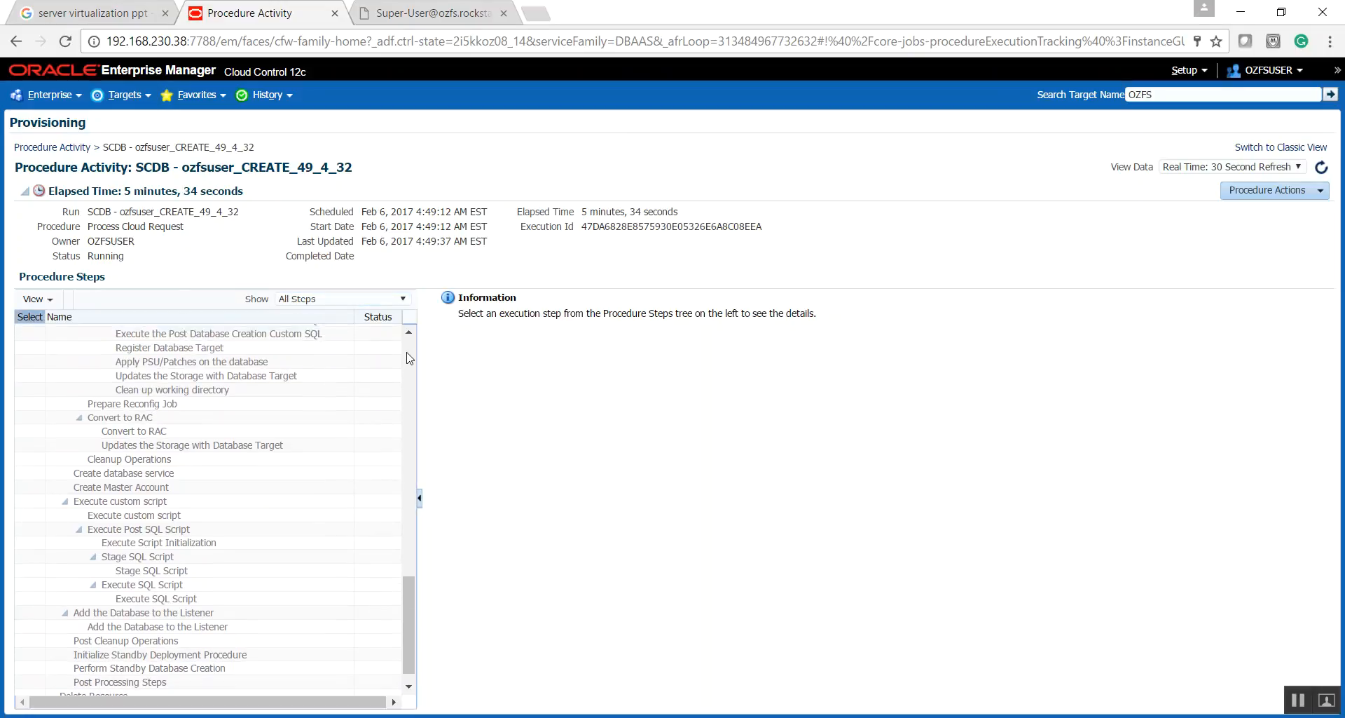
pyautogui.scroll(2, 410, 358)
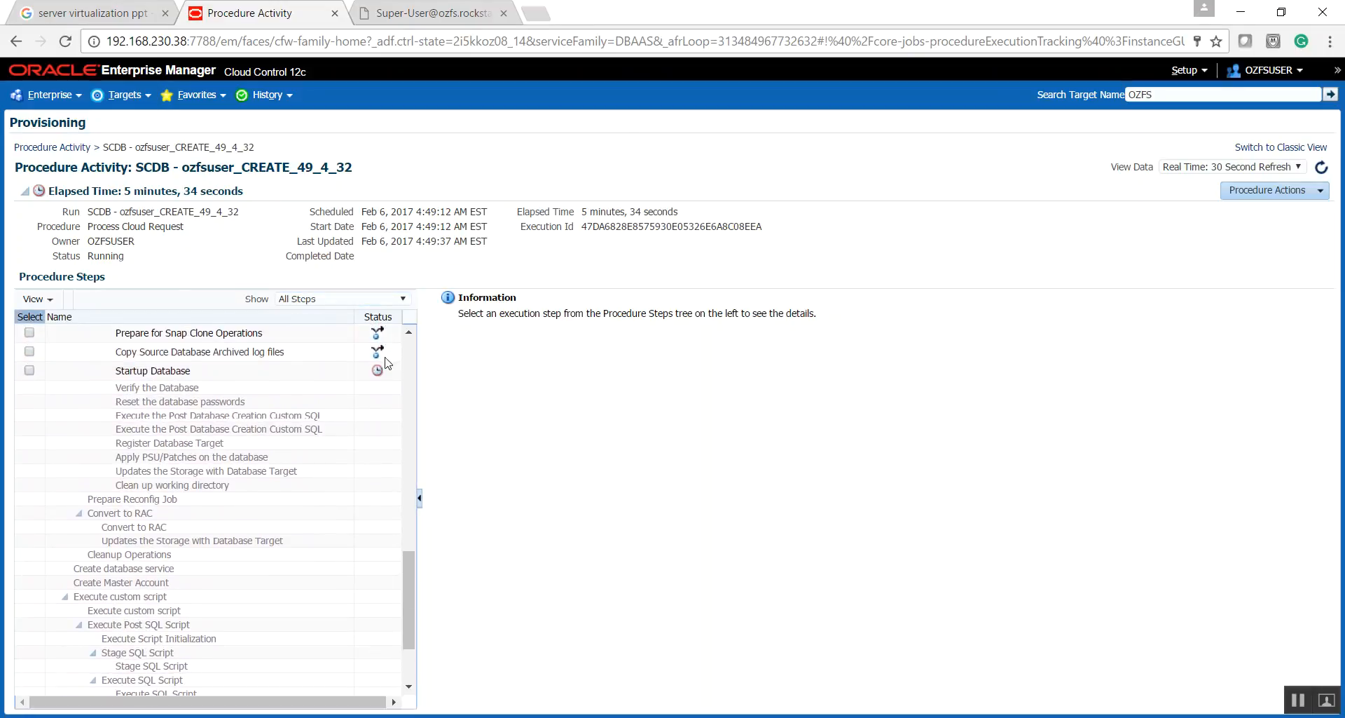
pyautogui.click(30, 370)
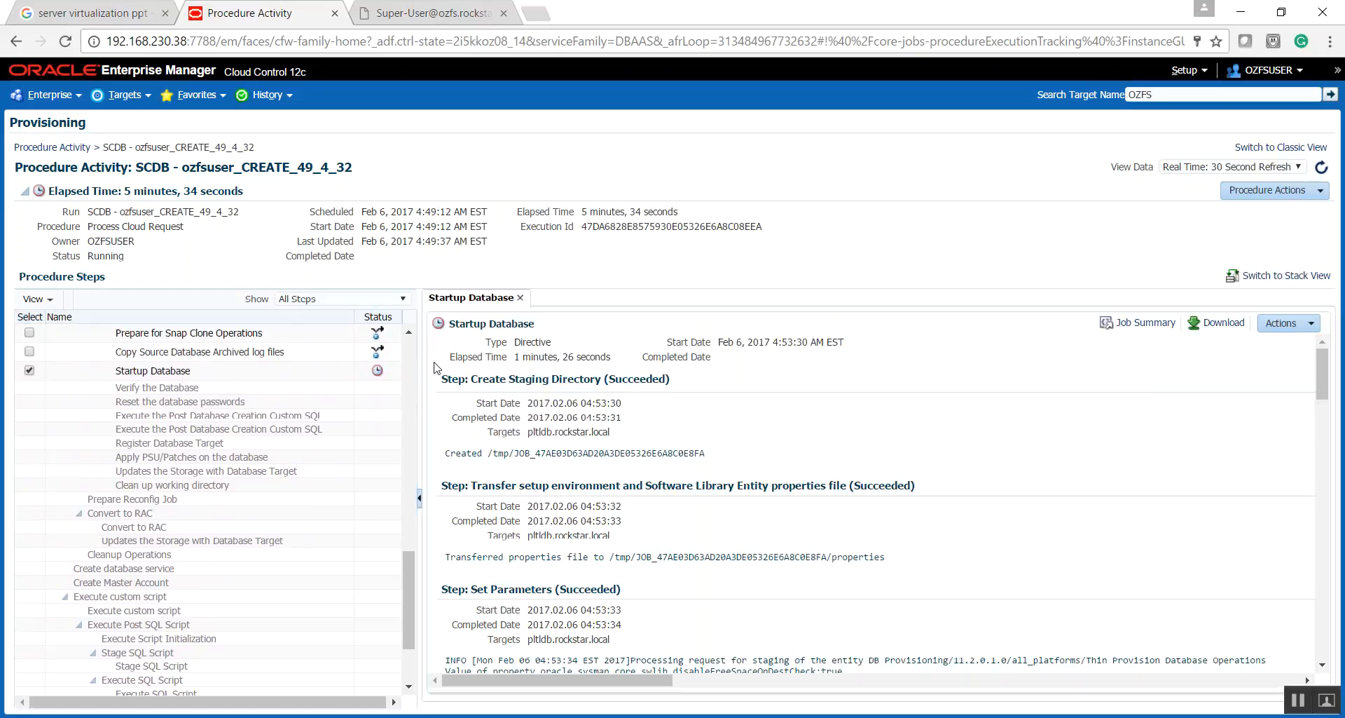
# - Examine the Startup Database log for control file creation, archive log recovery and the recover.sql command
pyautogui.moveTo(1318, 364); pyautogui.dragTo(1319, 624)
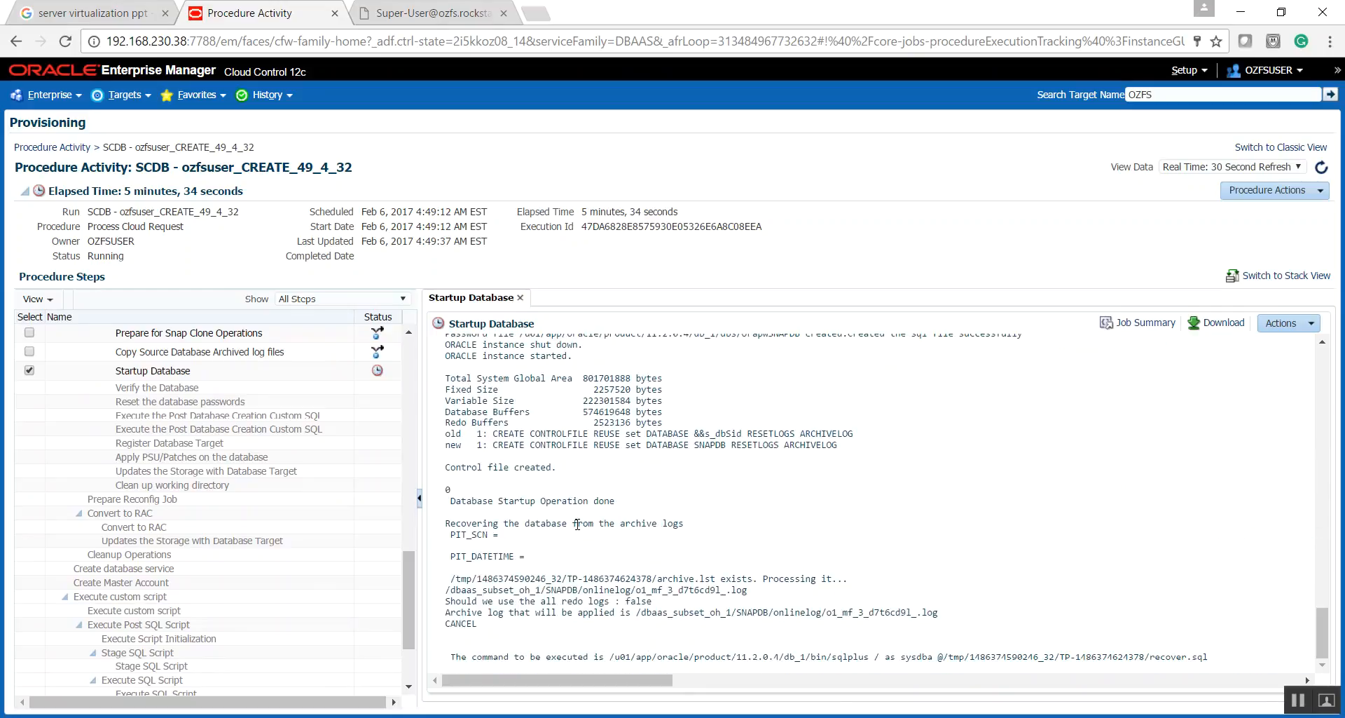
pyautogui.moveTo(557, 470); pyautogui.dragTo(442, 468)
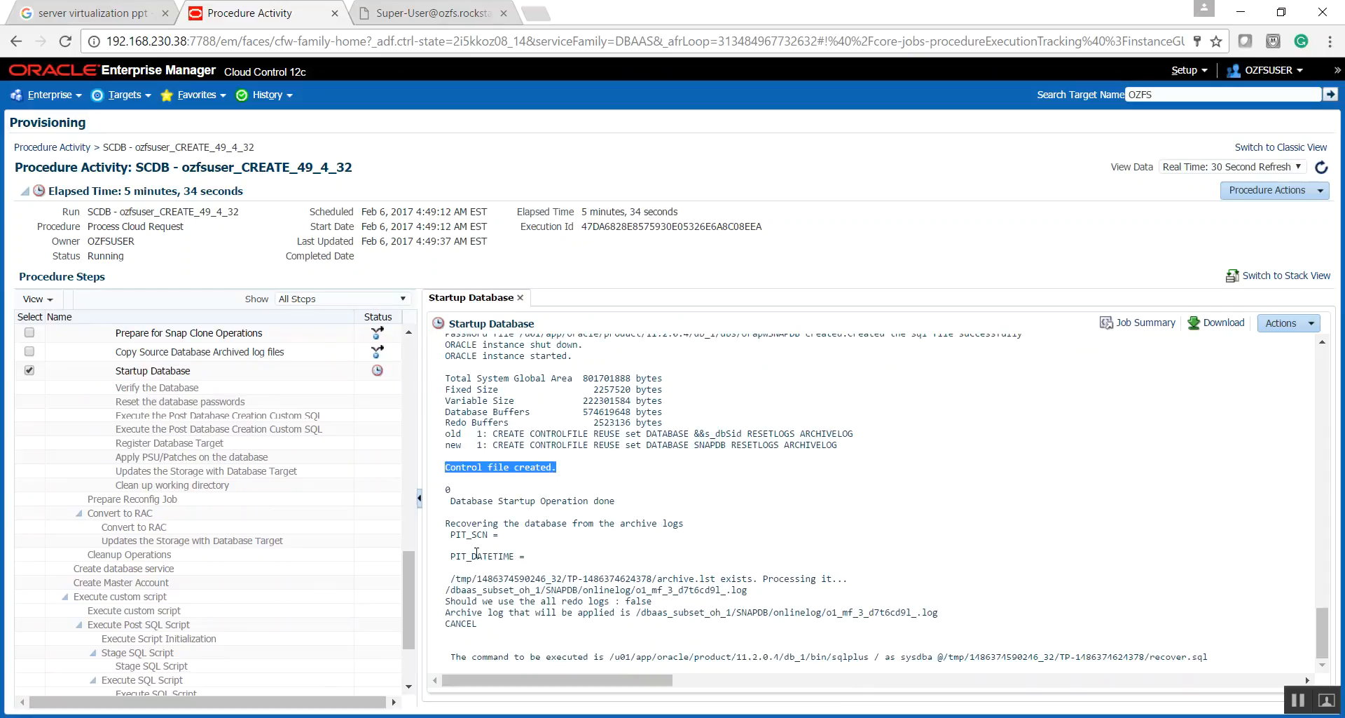
pyautogui.moveTo(448, 527); pyautogui.dragTo(650, 536)
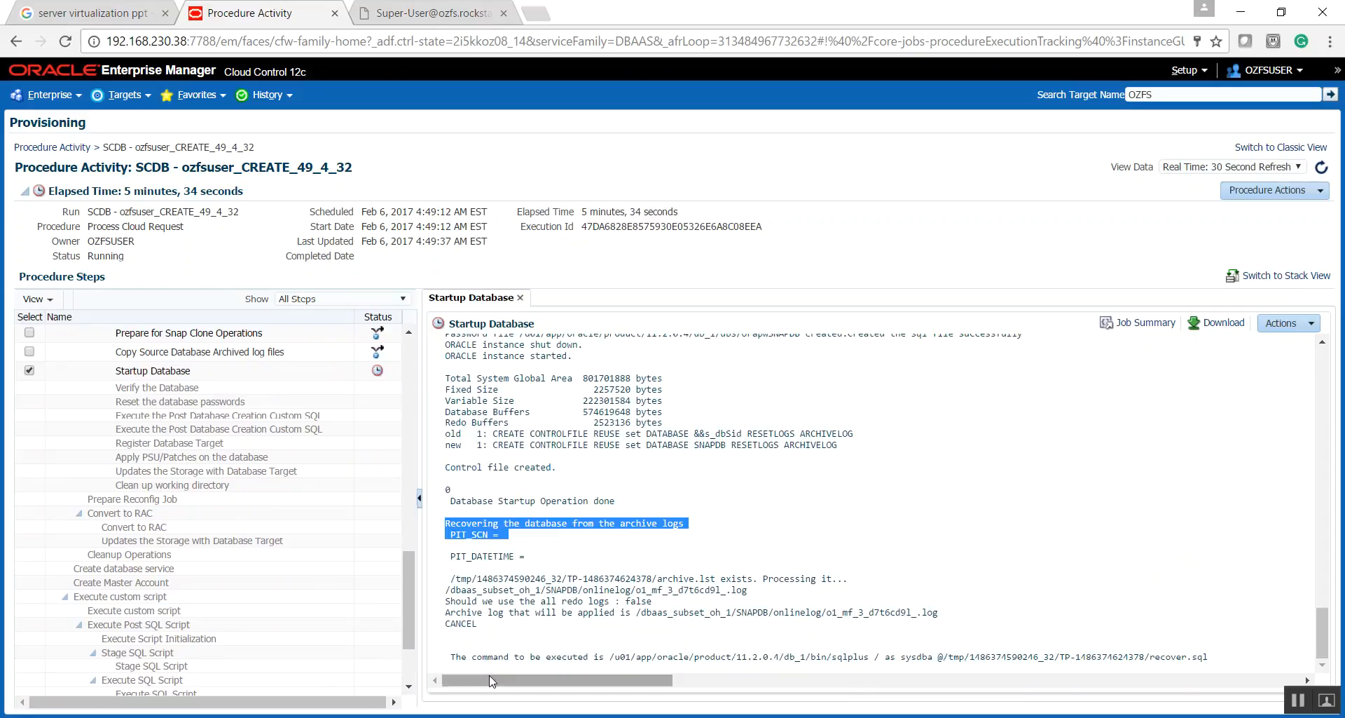
pyautogui.moveTo(455, 653); pyautogui.dragTo(1214, 664)
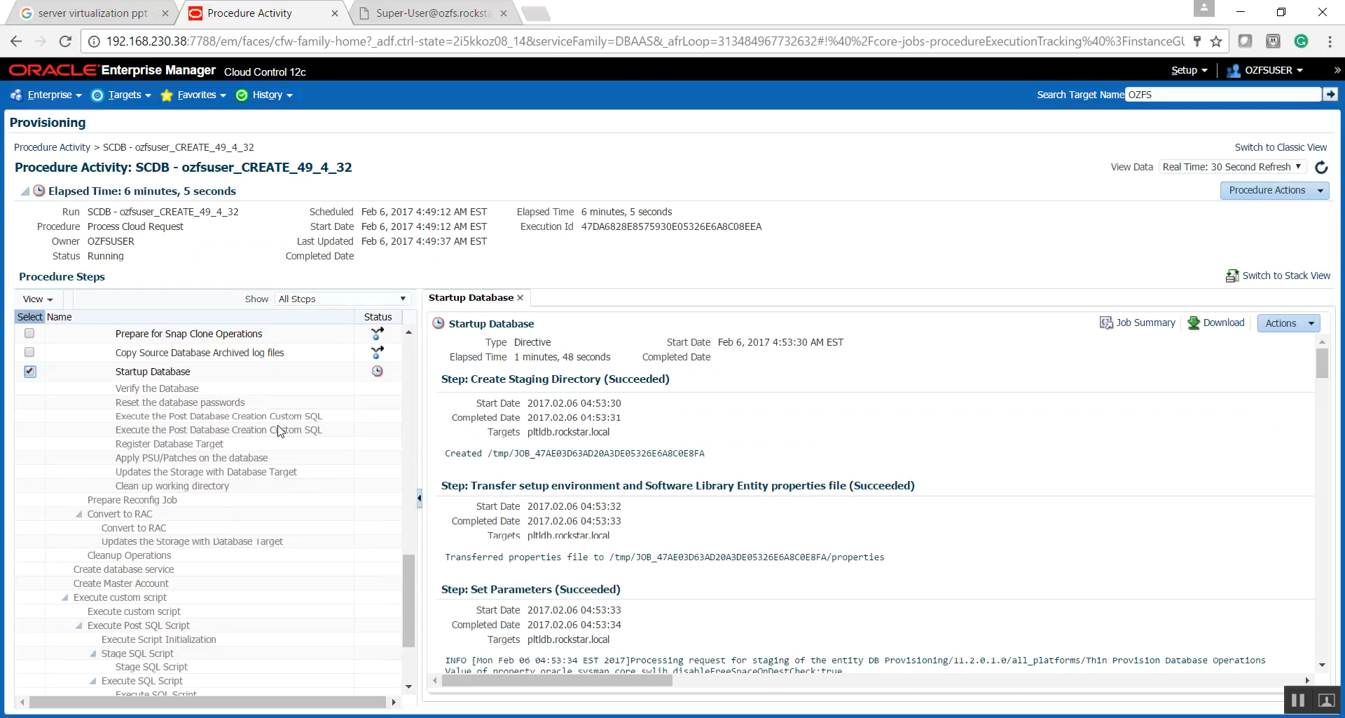
# - Review the status of the procedure steps through Post Processing Steps, returning to the start of the list
pyautogui.moveTo(121, 432)
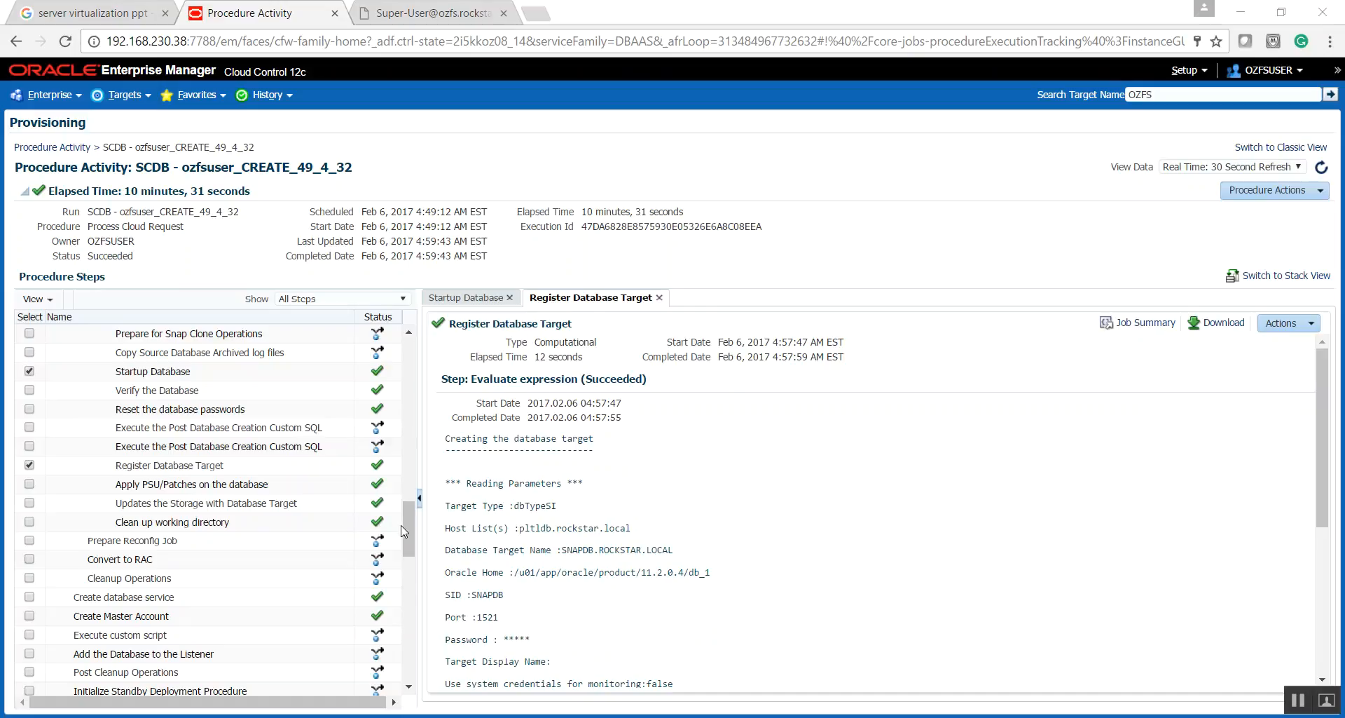
pyautogui.moveTo(409, 538); pyautogui.dragTo(407, 674)
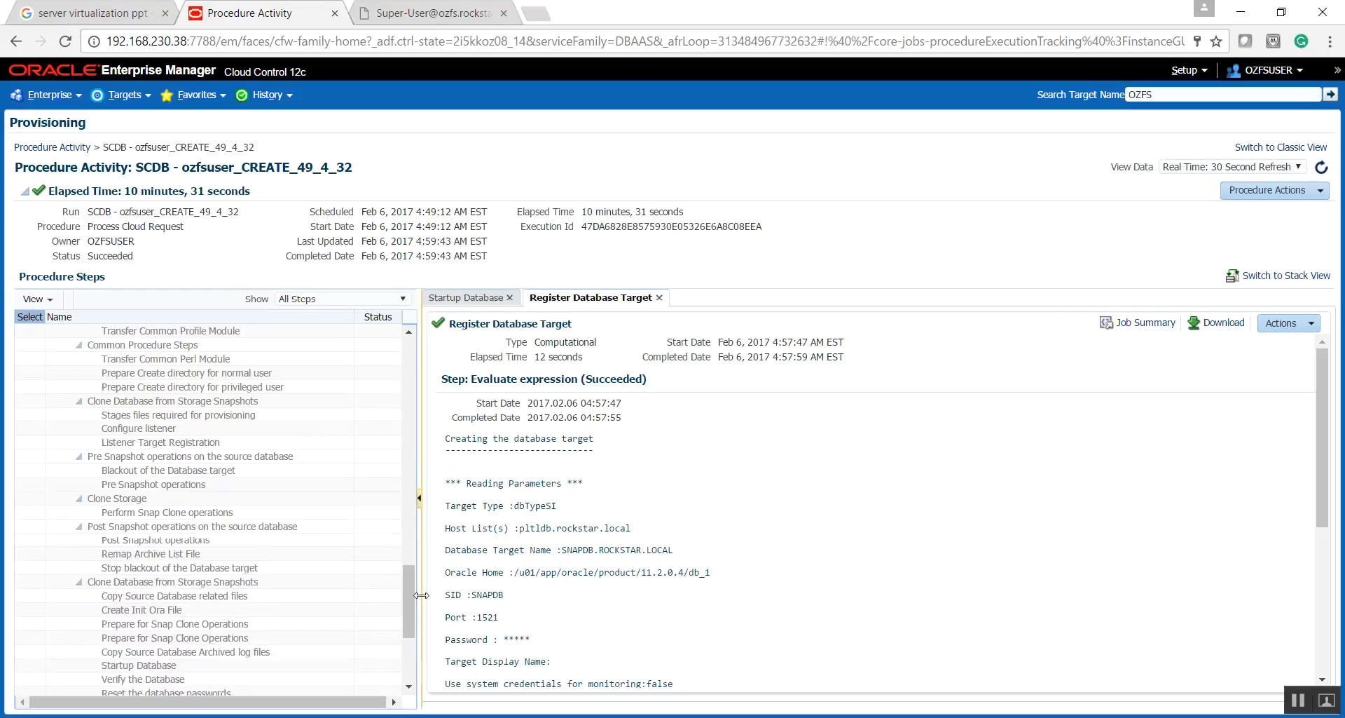
pyautogui.moveTo(409, 606); pyautogui.dragTo(410, 642)
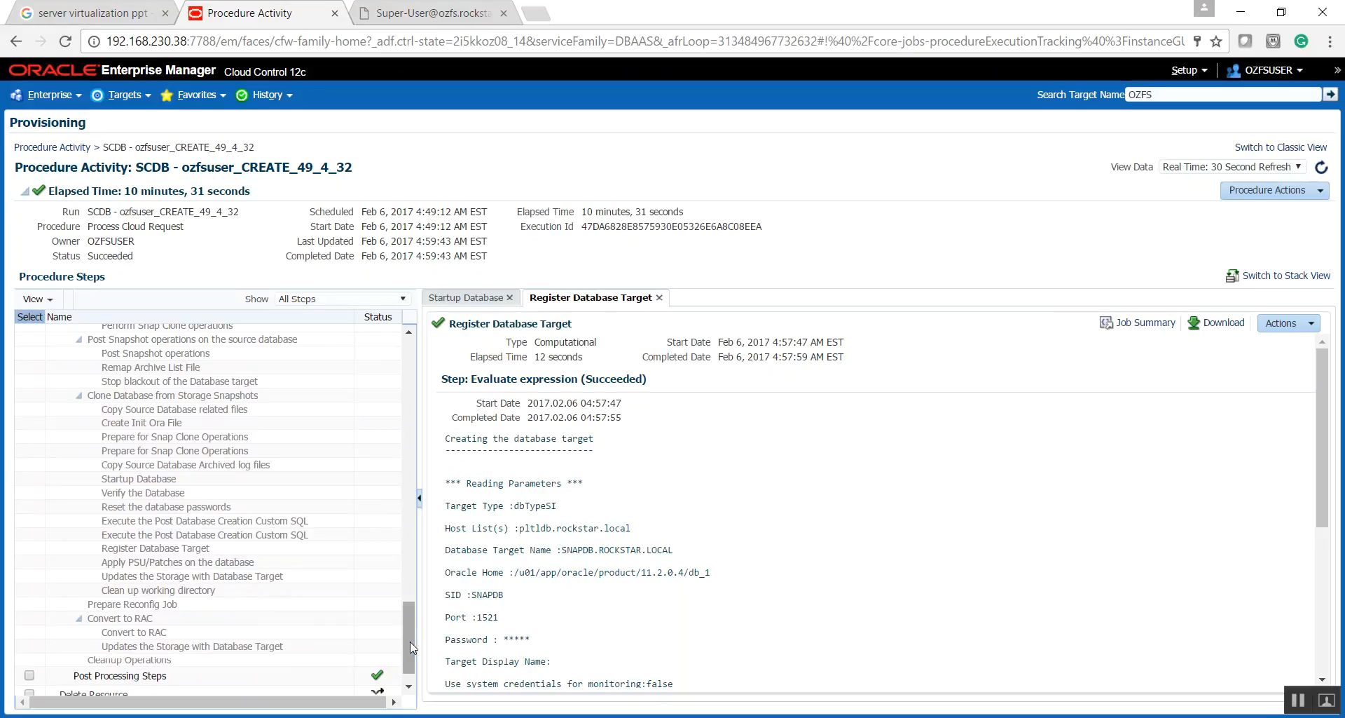
pyautogui.moveTo(408, 644); pyautogui.dragTo(409, 380)
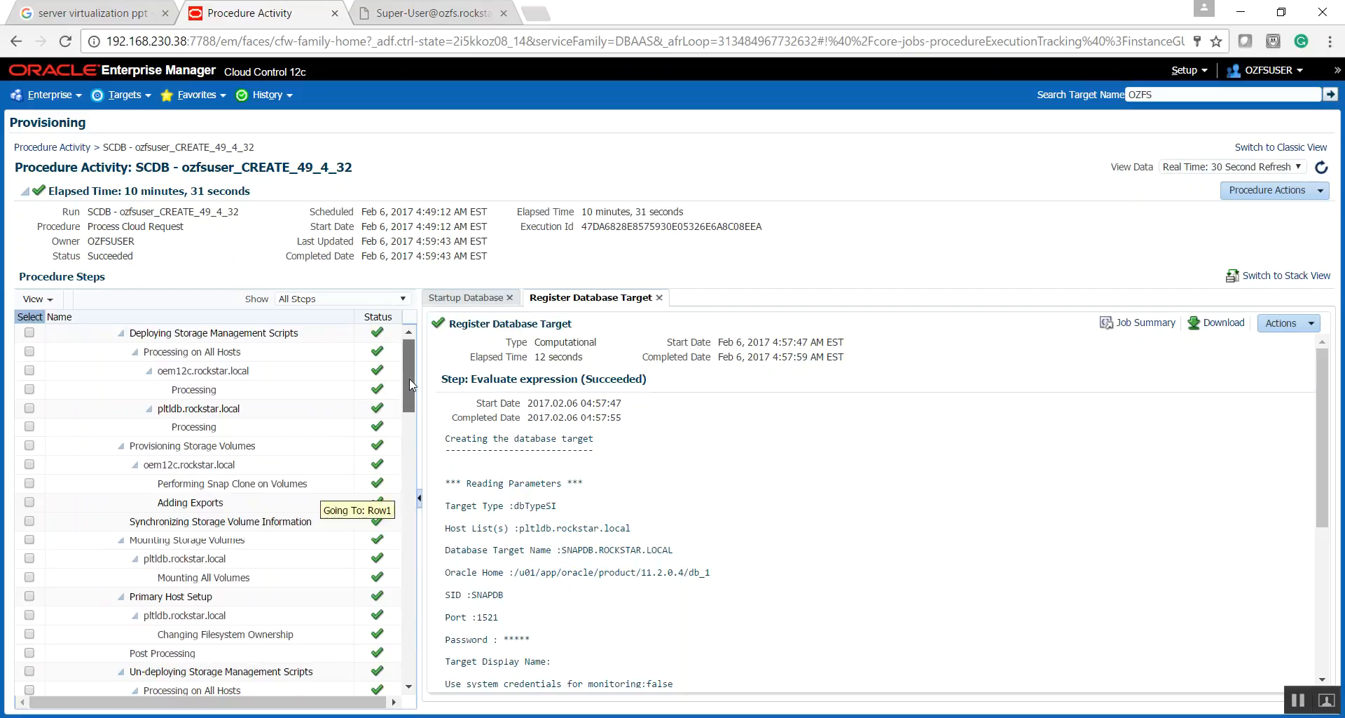
# - Go to the cloud Self Service Portal, manage Databases, and open the SNAPDB database service
pyautogui.click(77, 102)
pyautogui.moveTo(52, 287)
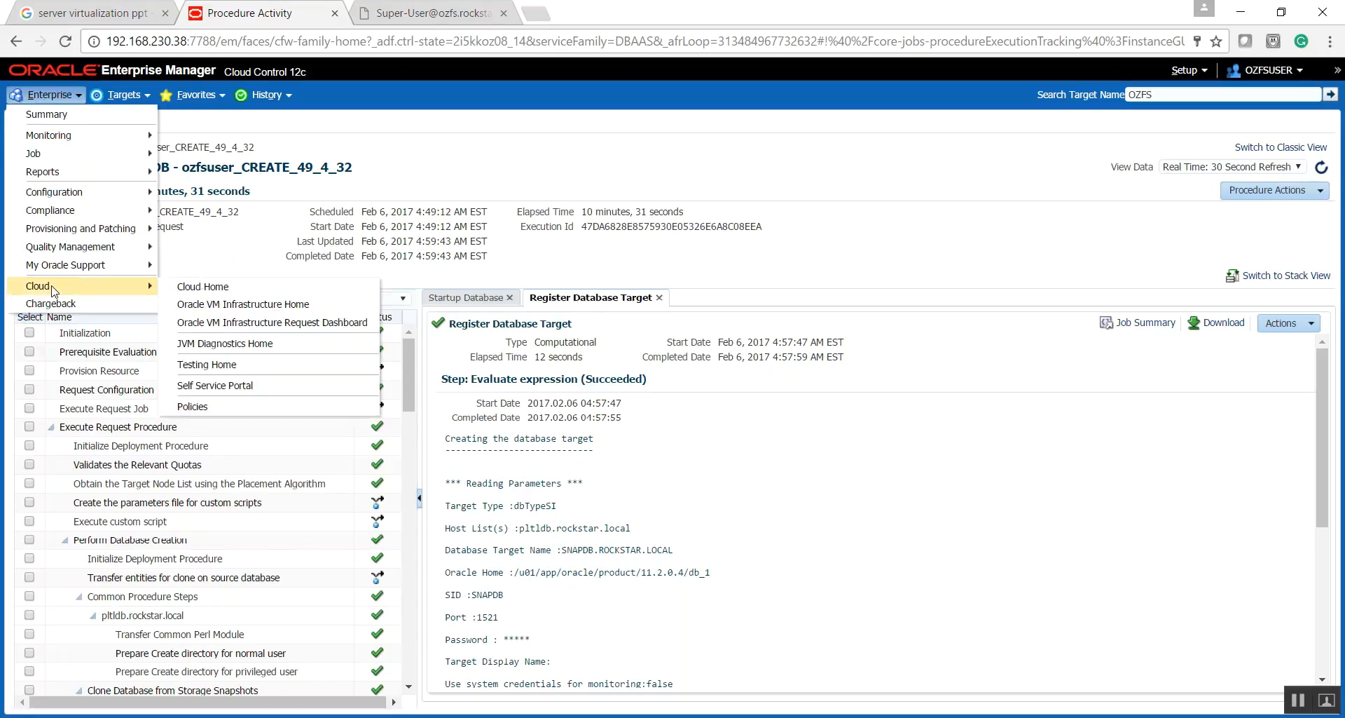
pyautogui.click(190, 395)
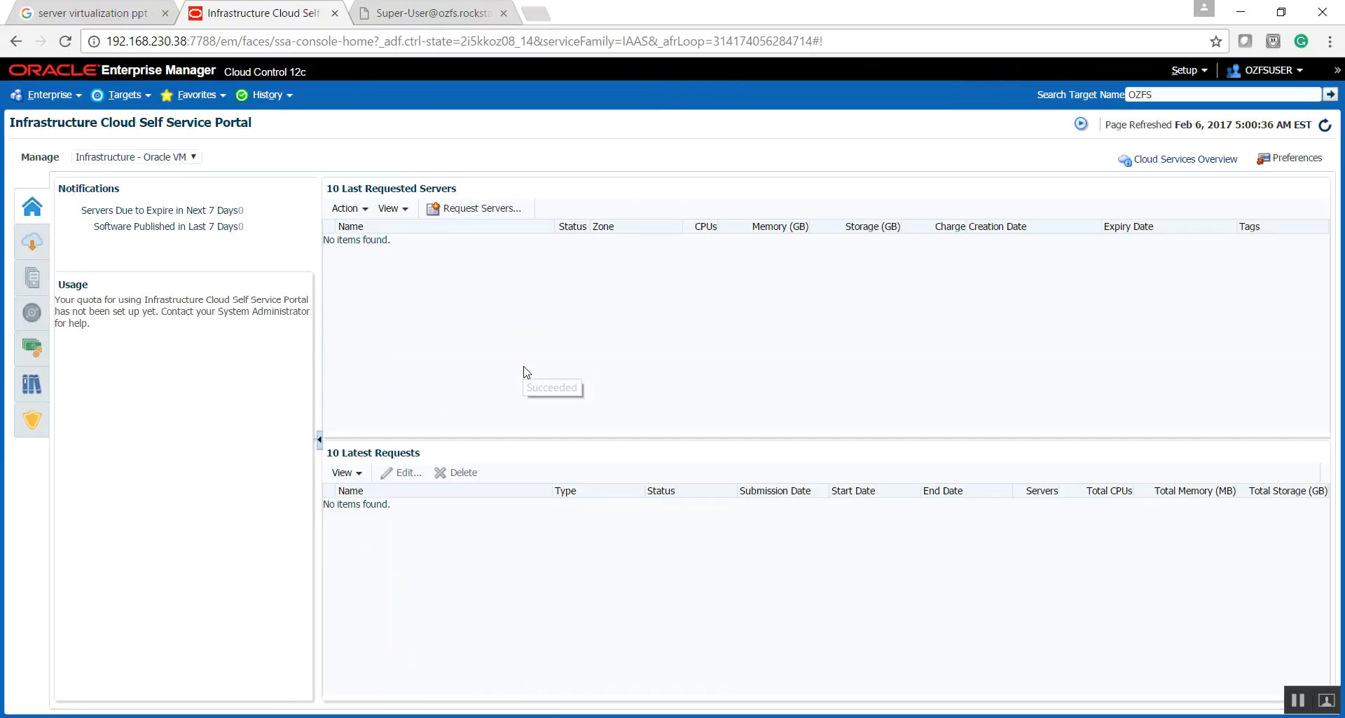
pyautogui.click(154, 157)
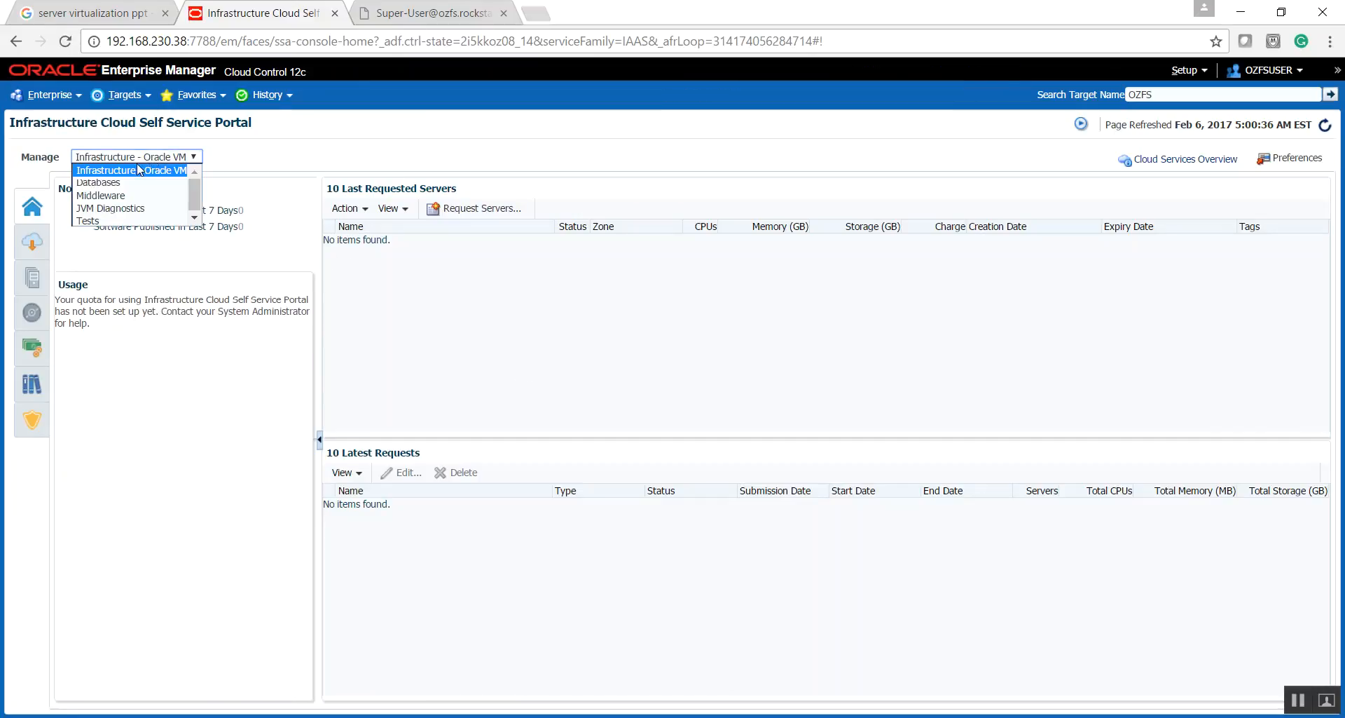
pyautogui.click(115, 184)
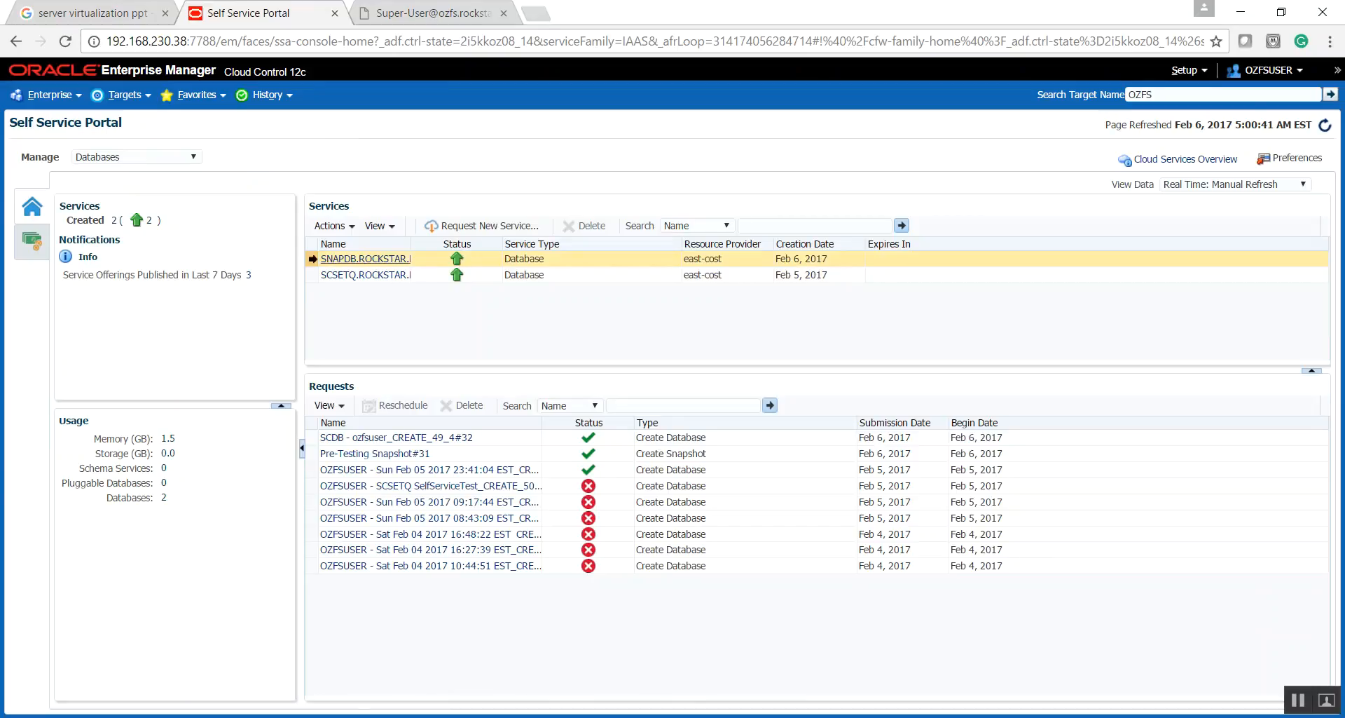
pyautogui.click(332, 262)
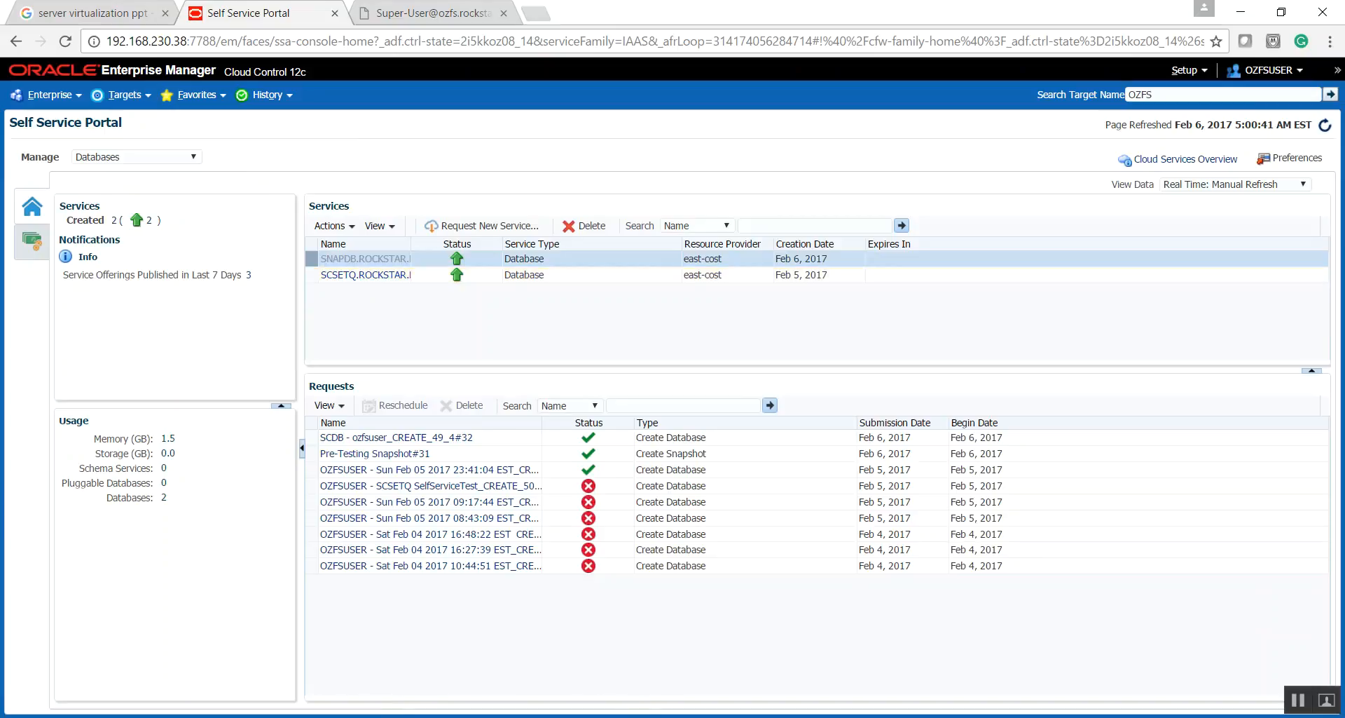
# - Switch to the pltldb terminal session, clear it, and set the Oracle environment to SNAPDB with oraenv
pyautogui.hotkey('alt', 'Tab')
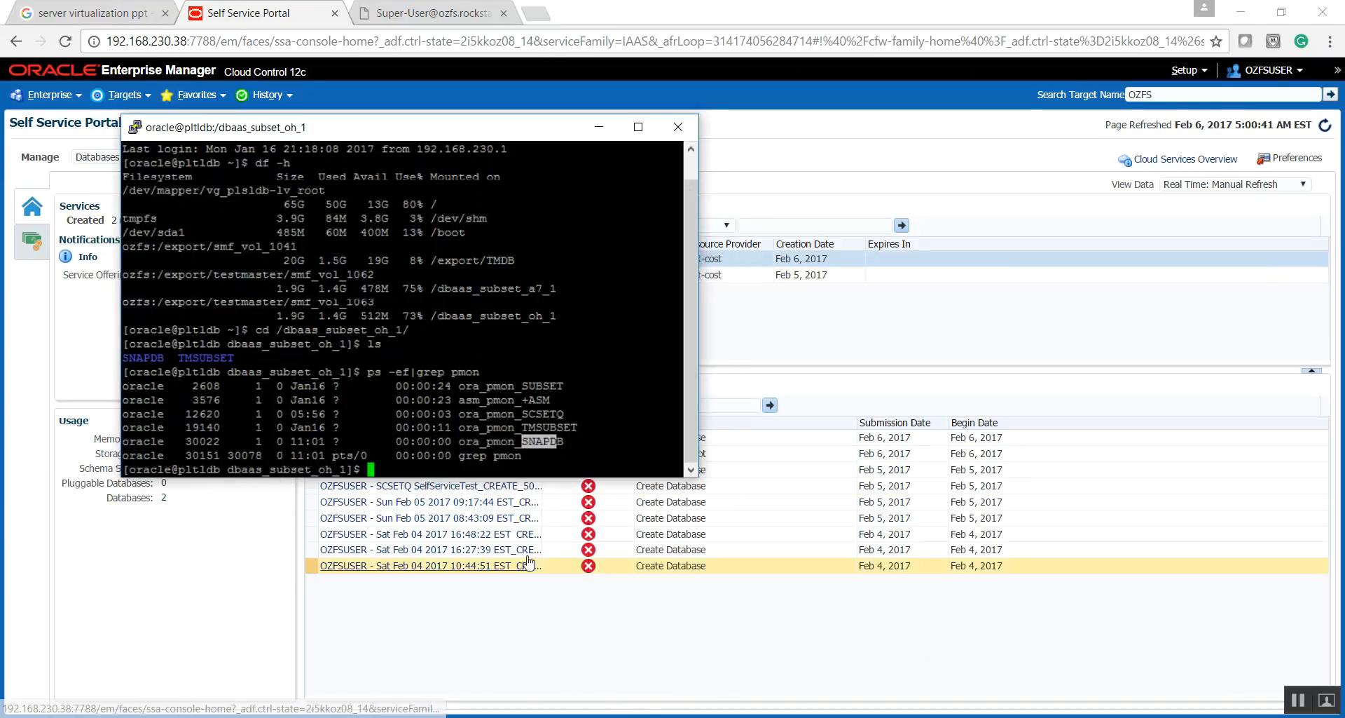
pyautogui.doubleClick(544, 446)
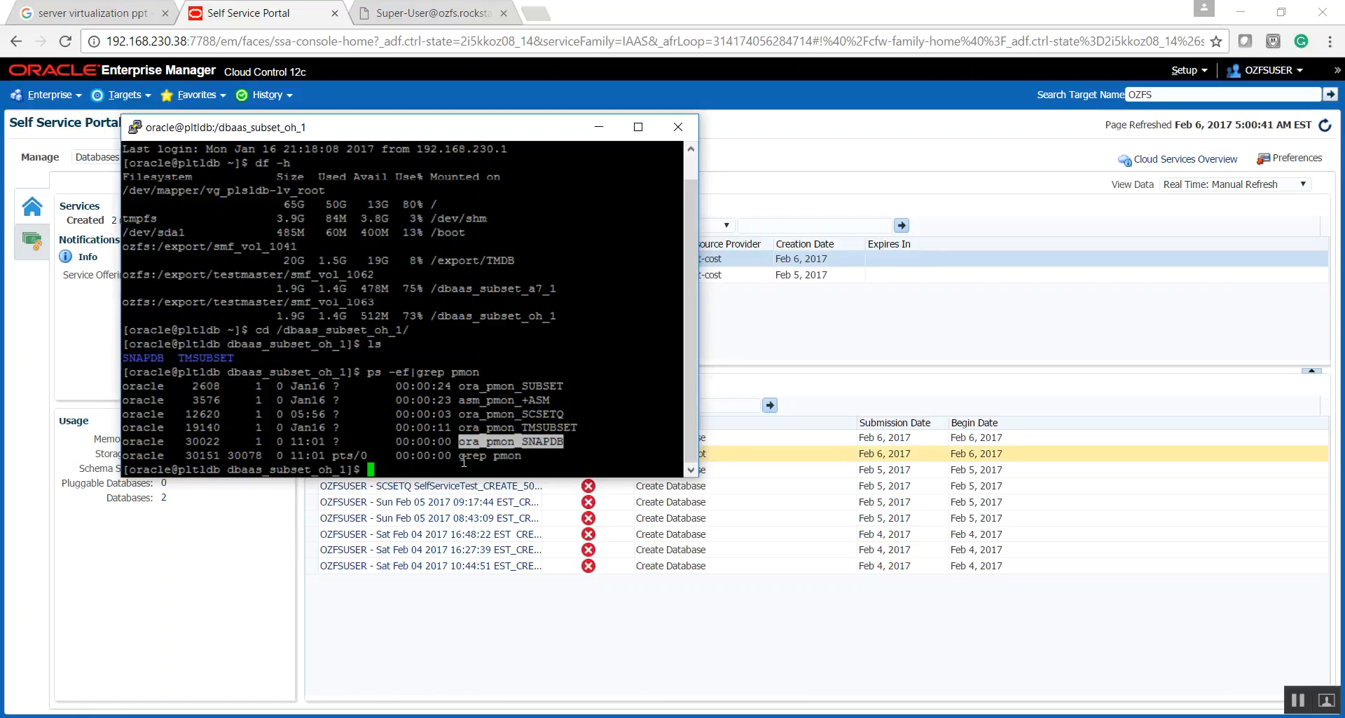
pyautogui.write('x')
pyautogui.press('Return')
pyautogui.write('. ora')
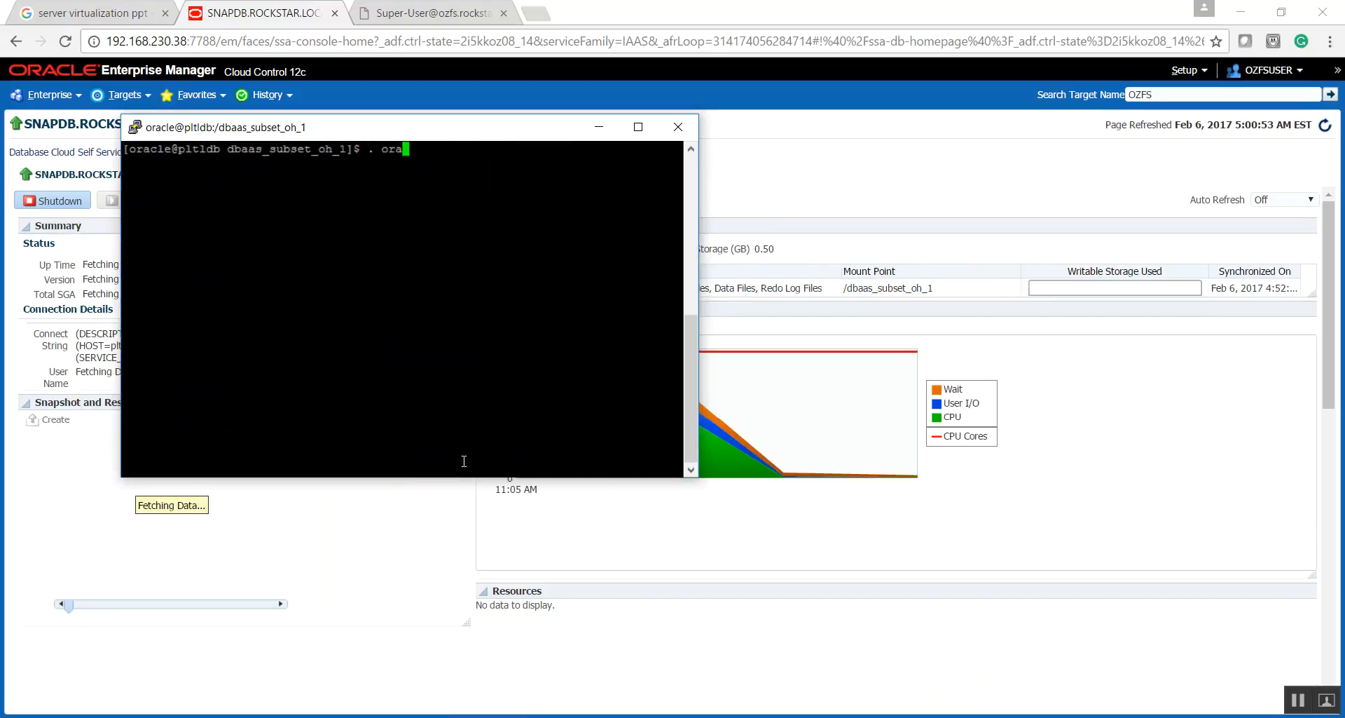
pyautogui.write('env')
pyautogui.press('Return')
pyautogui.write('SNAPD')
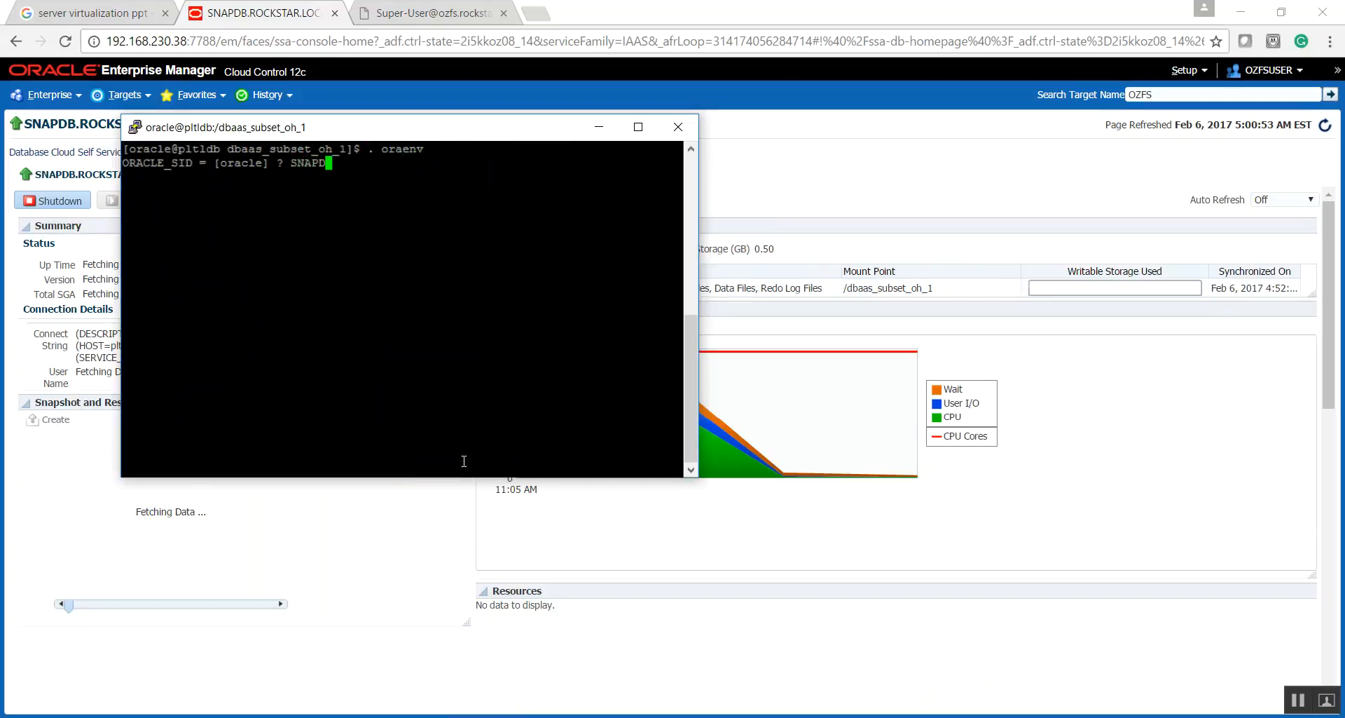
pyautogui.write('B')
pyautogui.press('Return')
# - Connect to the SNAPDB instance in SQL*Plus with operating system authentication as sysdba
pyautogui.write('sqlplus ')
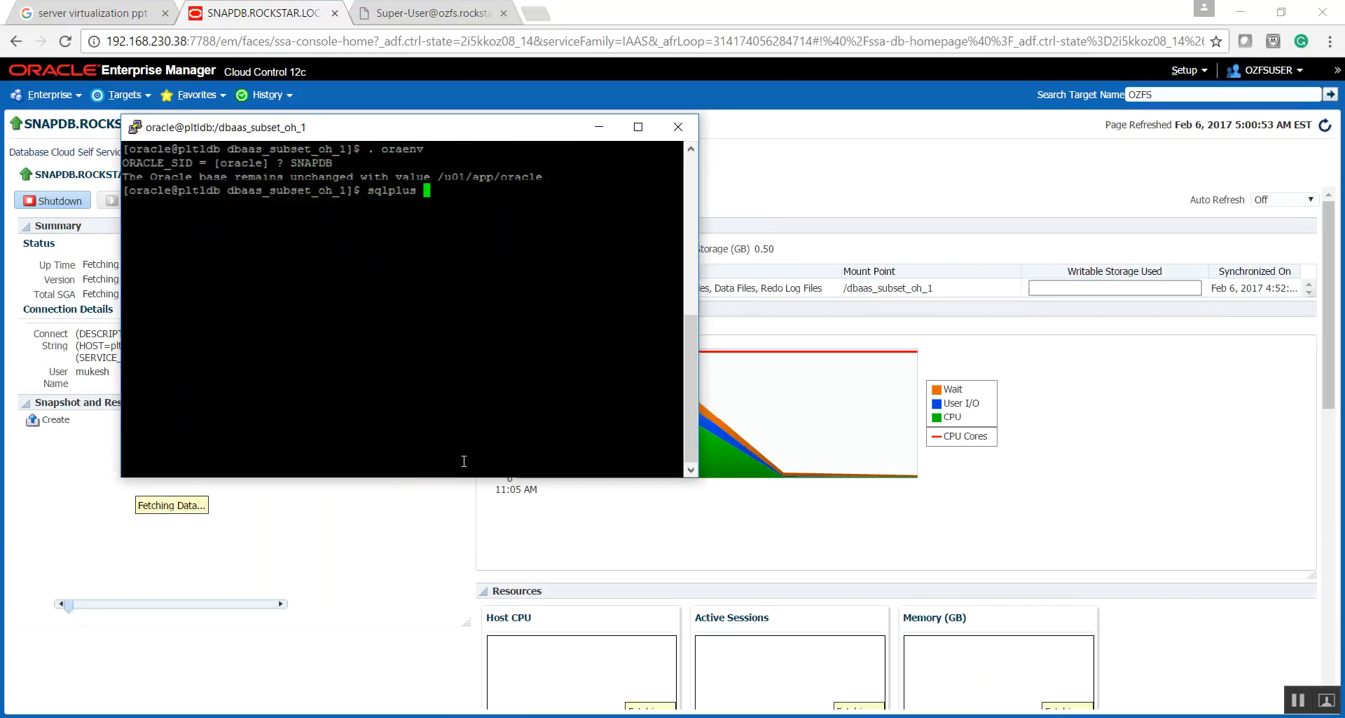
pyautogui.write('/')
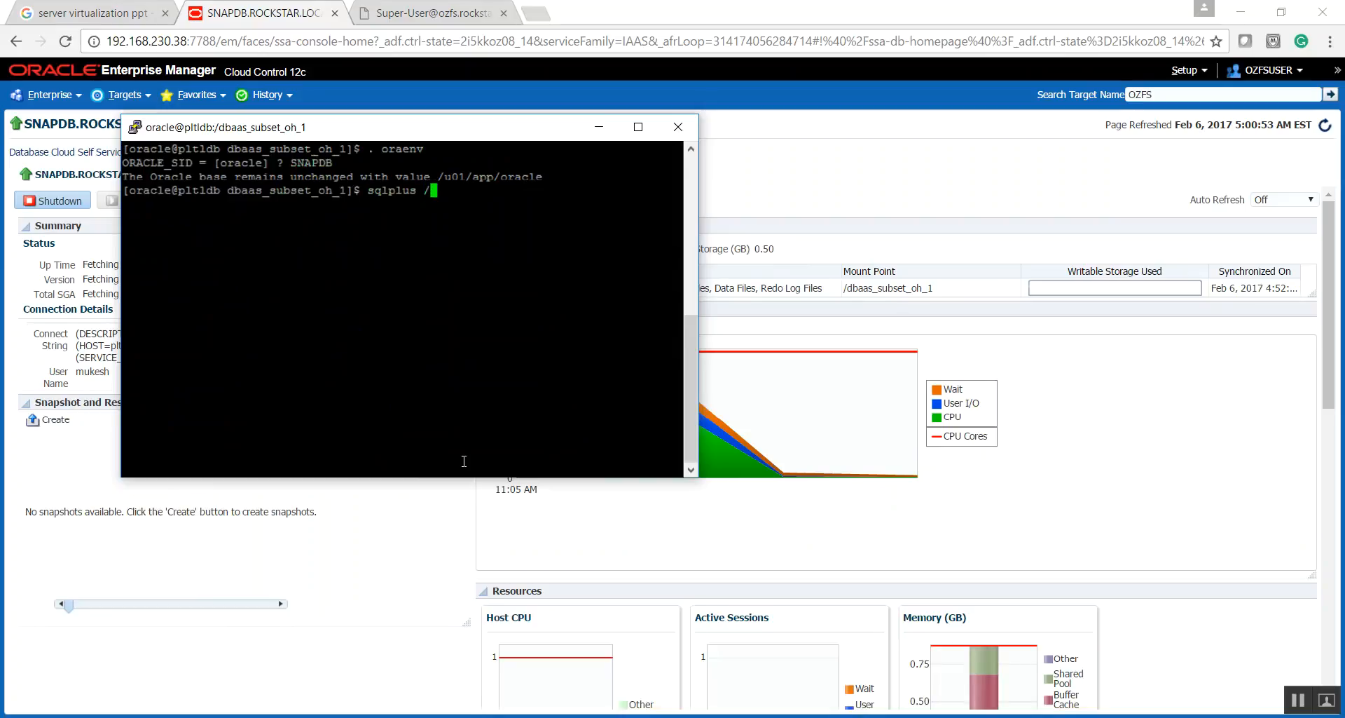
pyautogui.write(' as sysdba')
pyautogui.press('Return')
# - Query all columns of dba_users for the user name given in the service's connection details
pyautogui.write('select')
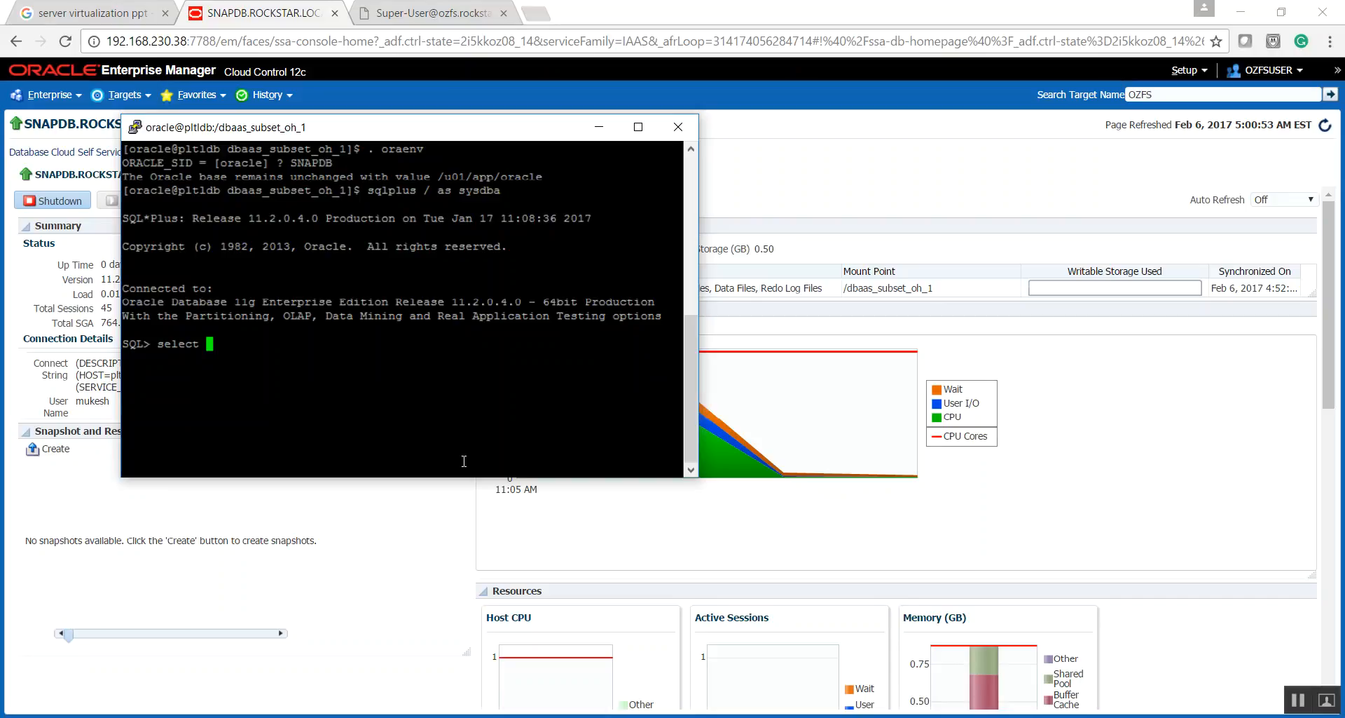
pyautogui.write(' * from dba_users where usernam')
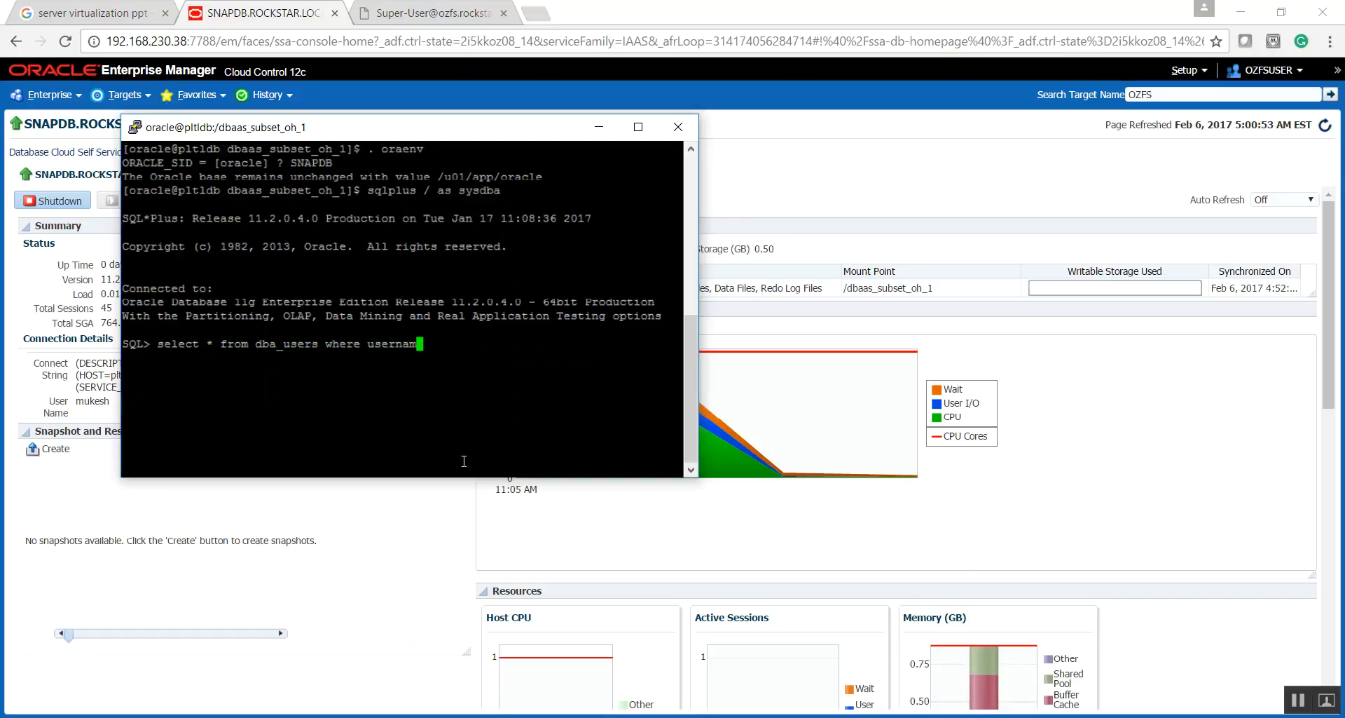
pyautogui.write("e='MUKESH';")
pyautogui.press('Return')
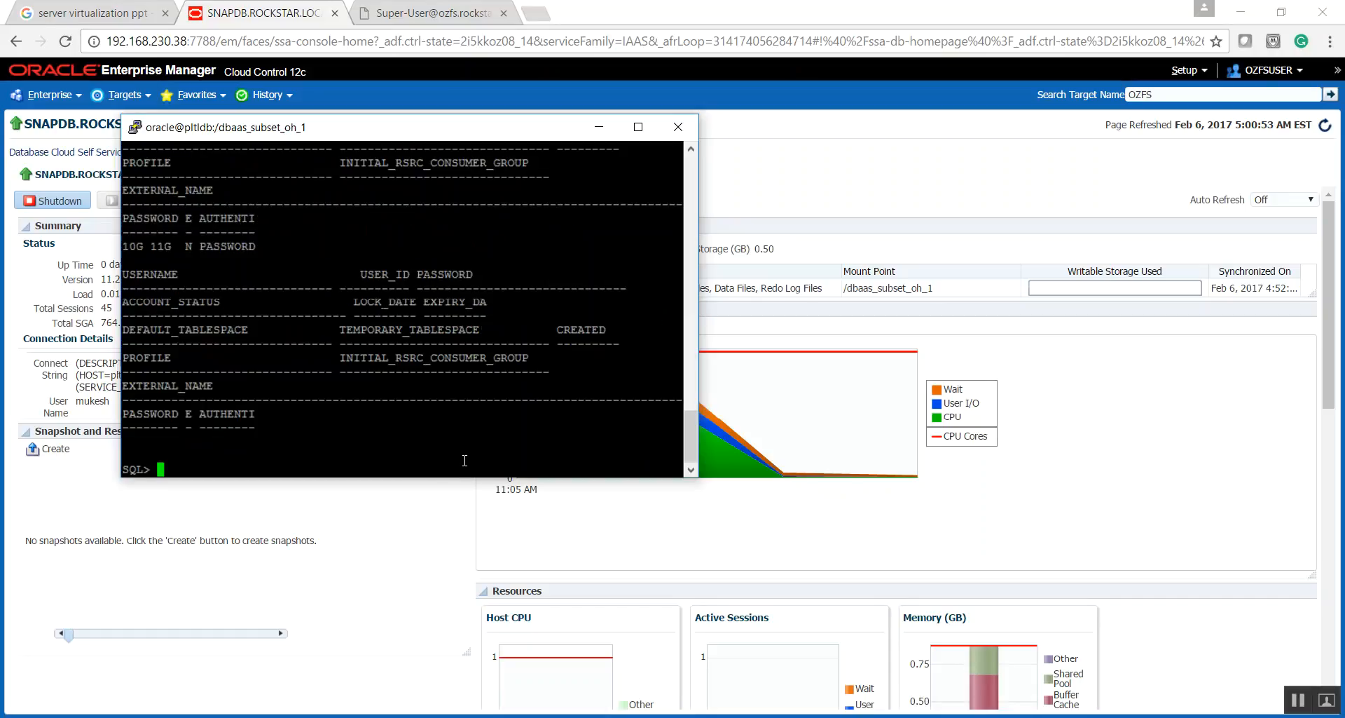
# - Query only the USERNAME column of DBA_USERS for the same user and highlight the returned name
pyautogui.write("SELECT USERNAME FROM DBA_USERS WHERE USERNAME='MUKESH';")
pyautogui.press('Return')
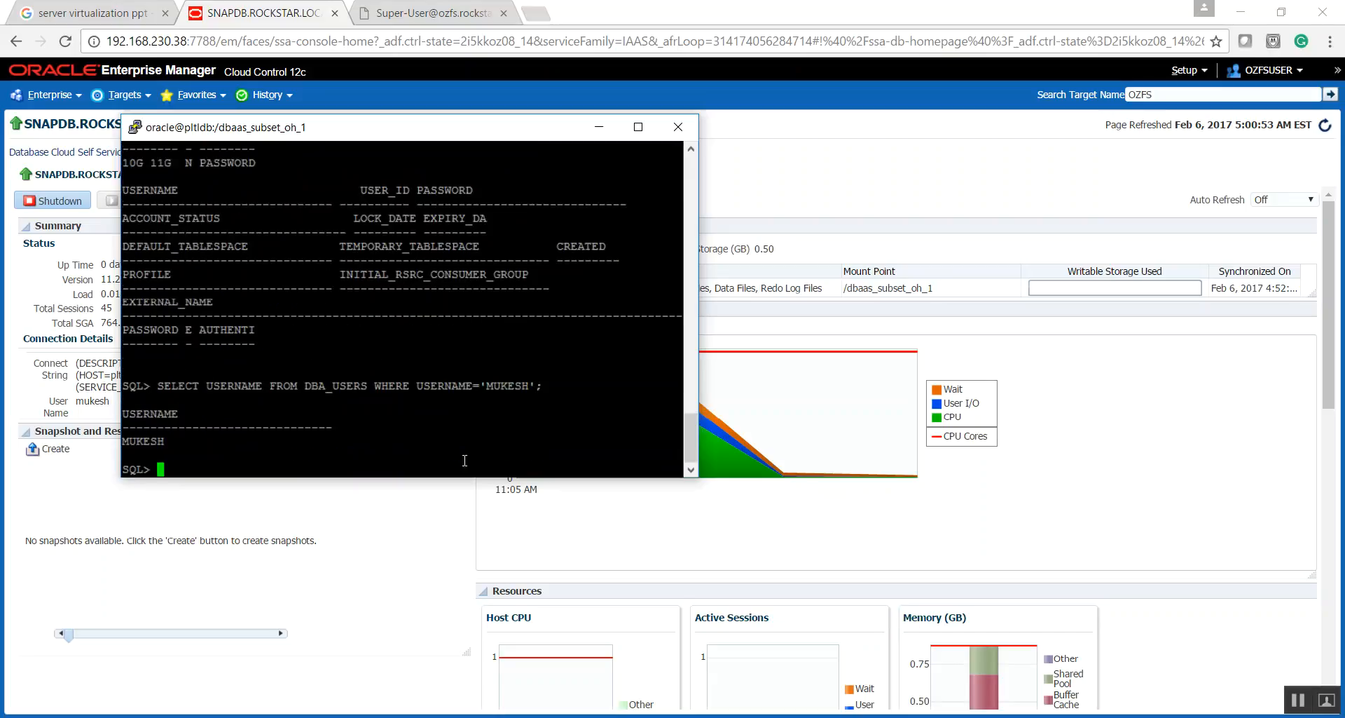
pyautogui.doubleClick(146, 441)
# - Query the database name with select name from v$database
pyautogui.write('select * f')
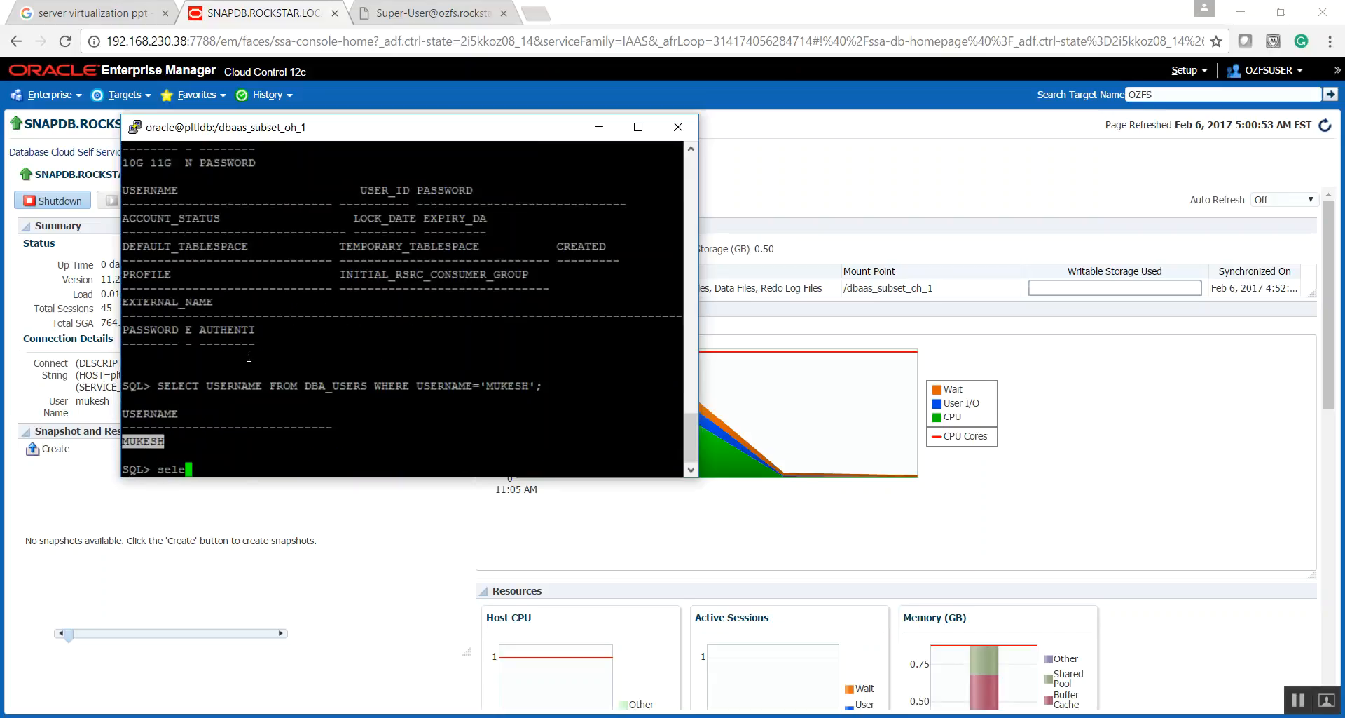
pyautogui.press('BackSpace')
pyautogui.press('BackSpace')
pyautogui.press('BackSpace')
pyautogui.write('name from v$database;')
pyautogui.press('Return')
# - Query the instance status with select status from v$instance
pyautogui.write('select status f')
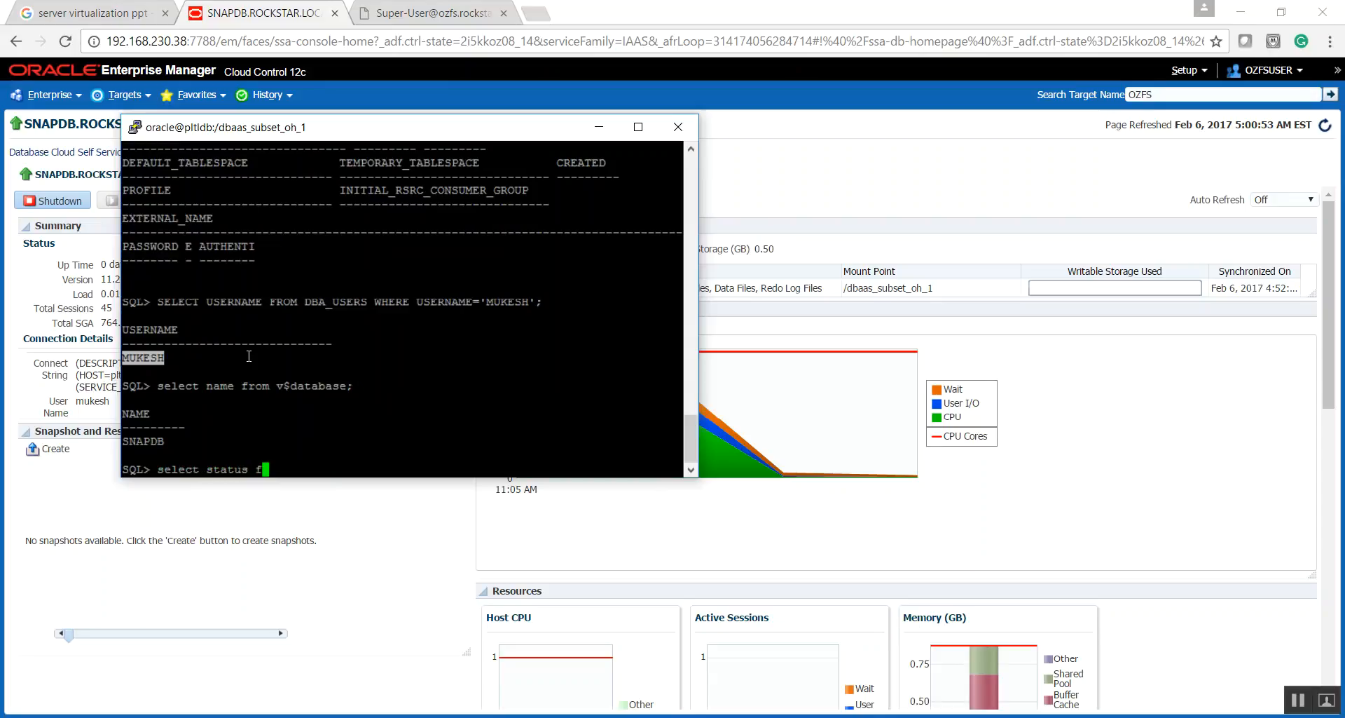
pyautogui.write('rom v$instance')
pyautogui.press('BackSpace')
pyautogui.press('BackSpace')
pyautogui.press('BackSpace')
pyautogui.press('BackSpace')
pyautogui.press('BackSpace')
pyautogui.write('tance;')
pyautogui.press('Return')
# - Query the version with select * from v$version and check the release, database name and status in the output
pyautogui.write('select * from v$version')
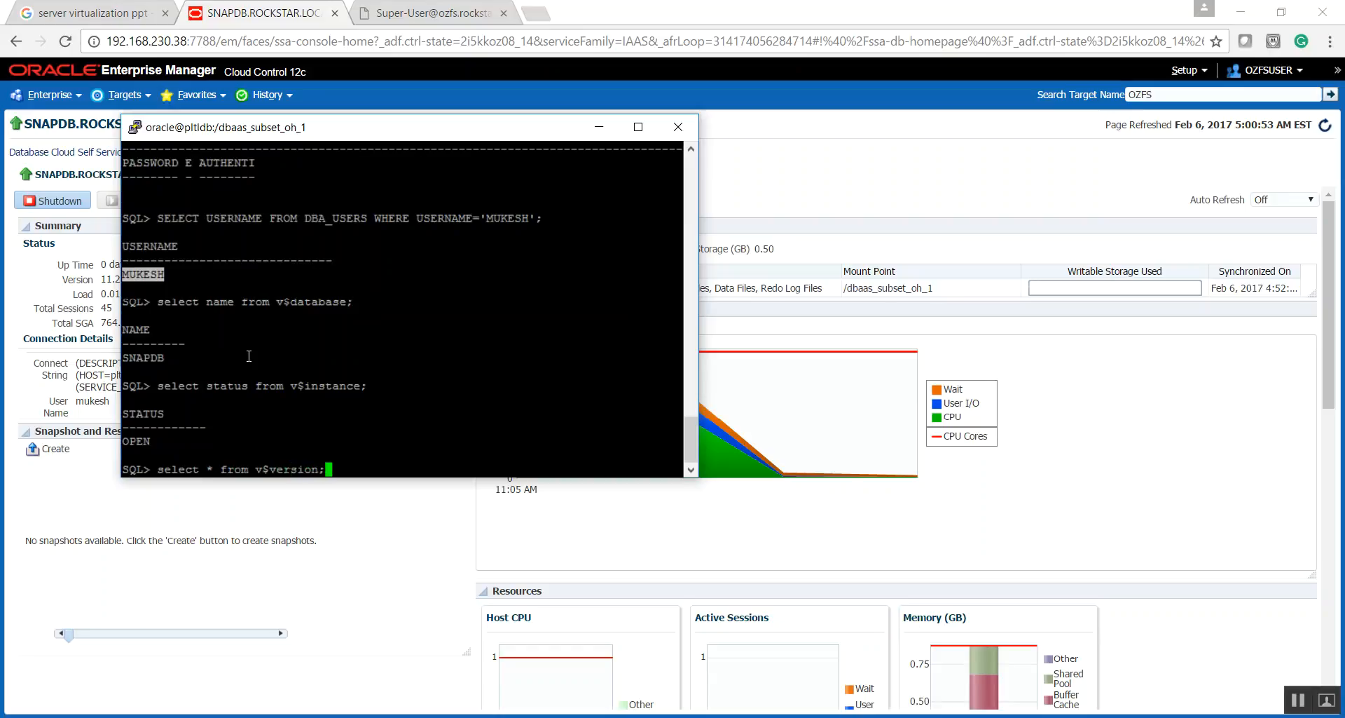
pyautogui.write(';')
pyautogui.press('Return')
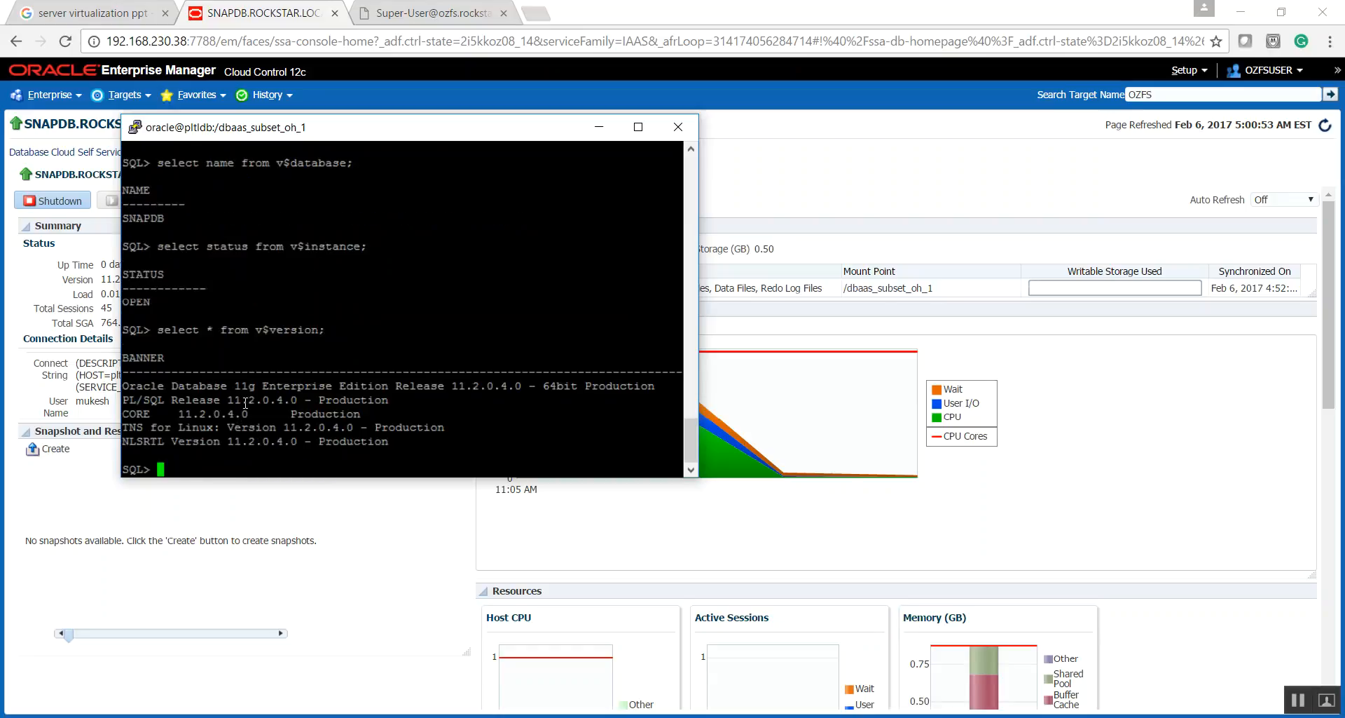
pyautogui.doubleClick(245, 401)
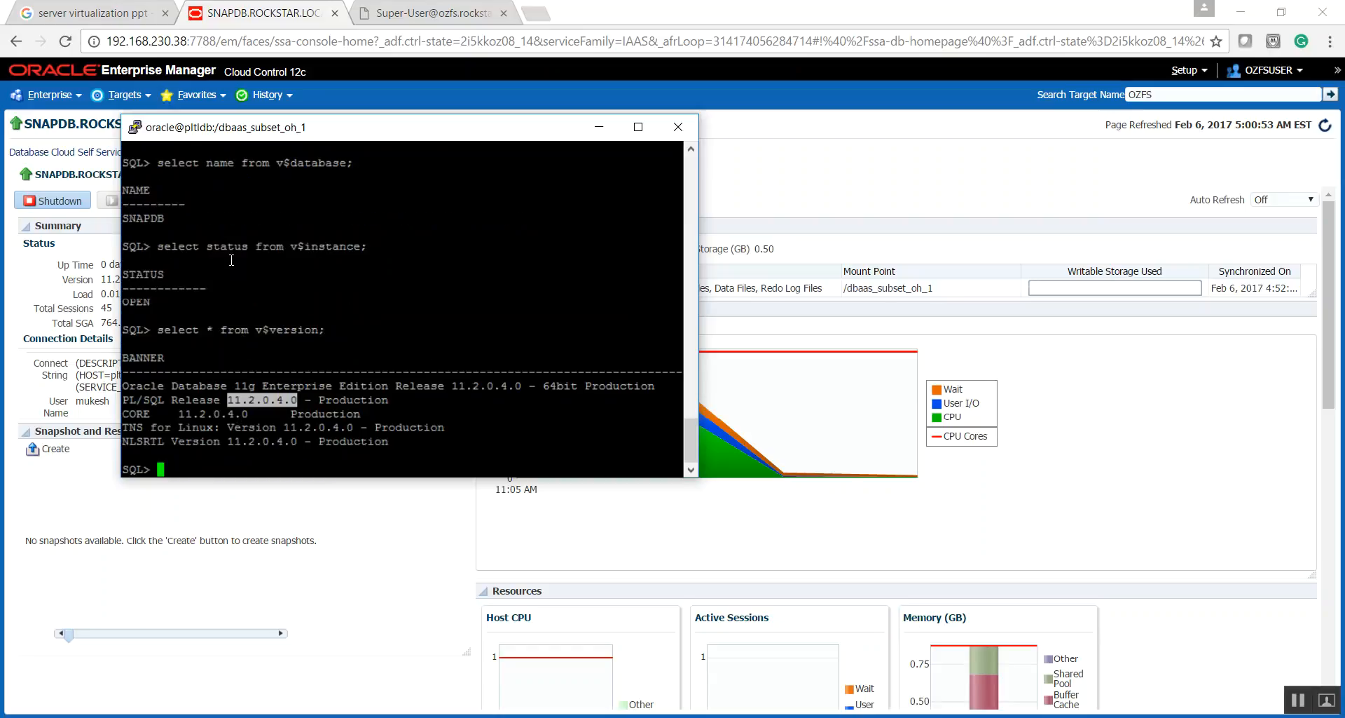
pyautogui.doubleClick(143, 219)
pyautogui.doubleClick(135, 302)
pyautogui.click(396, 286)
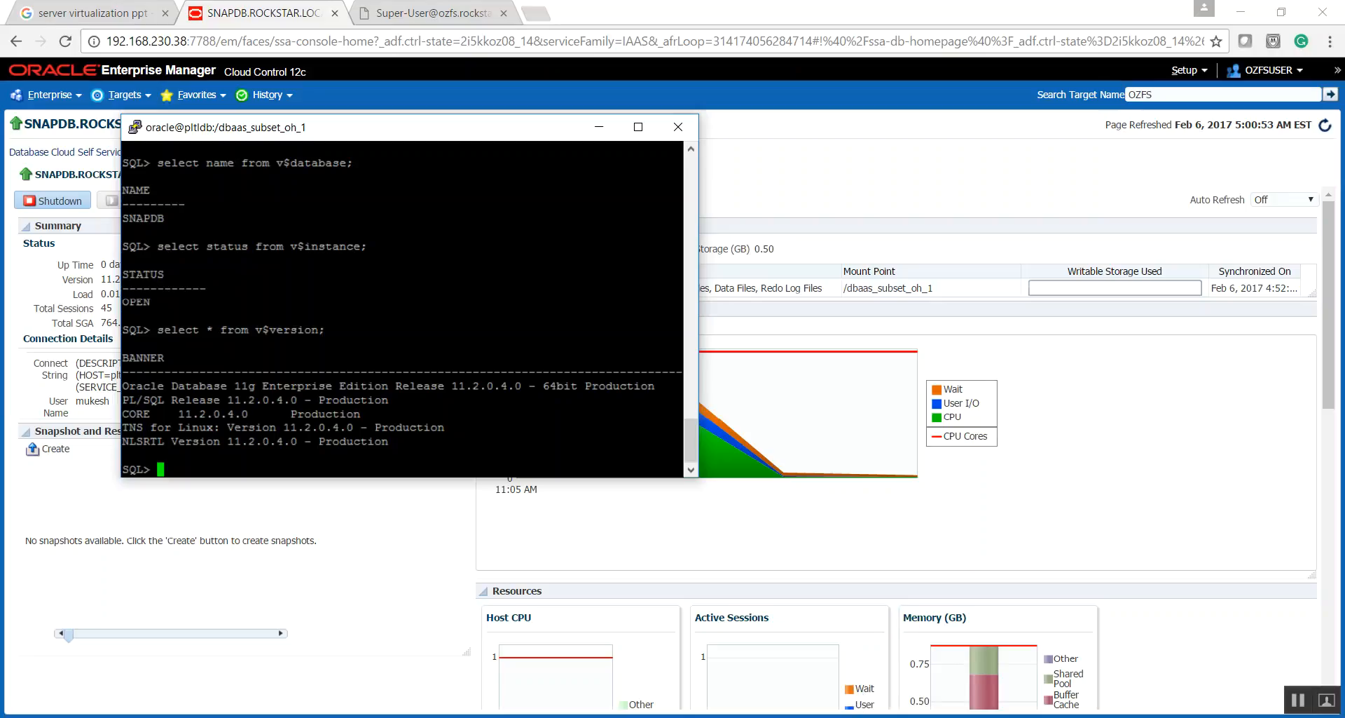
# - Switch to the PowerPoint demo outline and copy the snapshot name Pre-Test-SN from the second list item
pyautogui.click(550, 678)
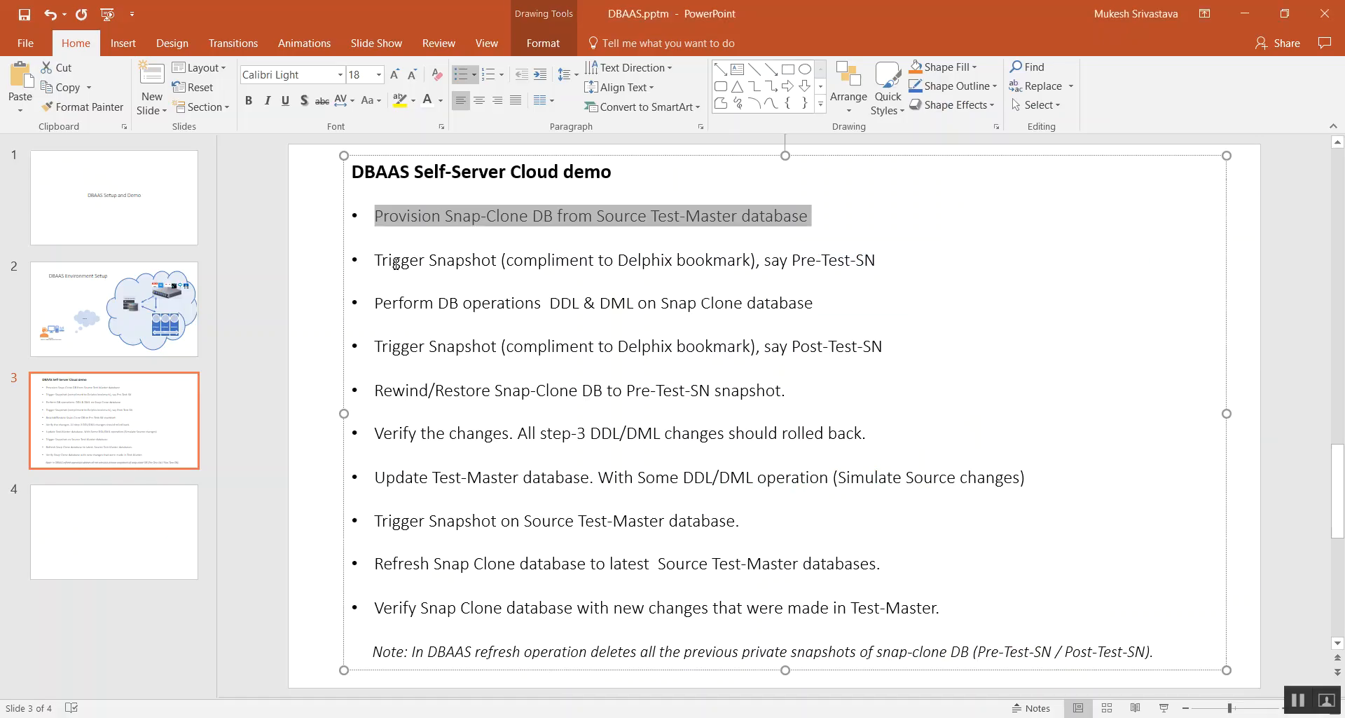
pyautogui.moveTo(382, 260); pyautogui.dragTo(876, 264)
pyautogui.hotkey('ctrl', 'c')
pyautogui.press('Down')
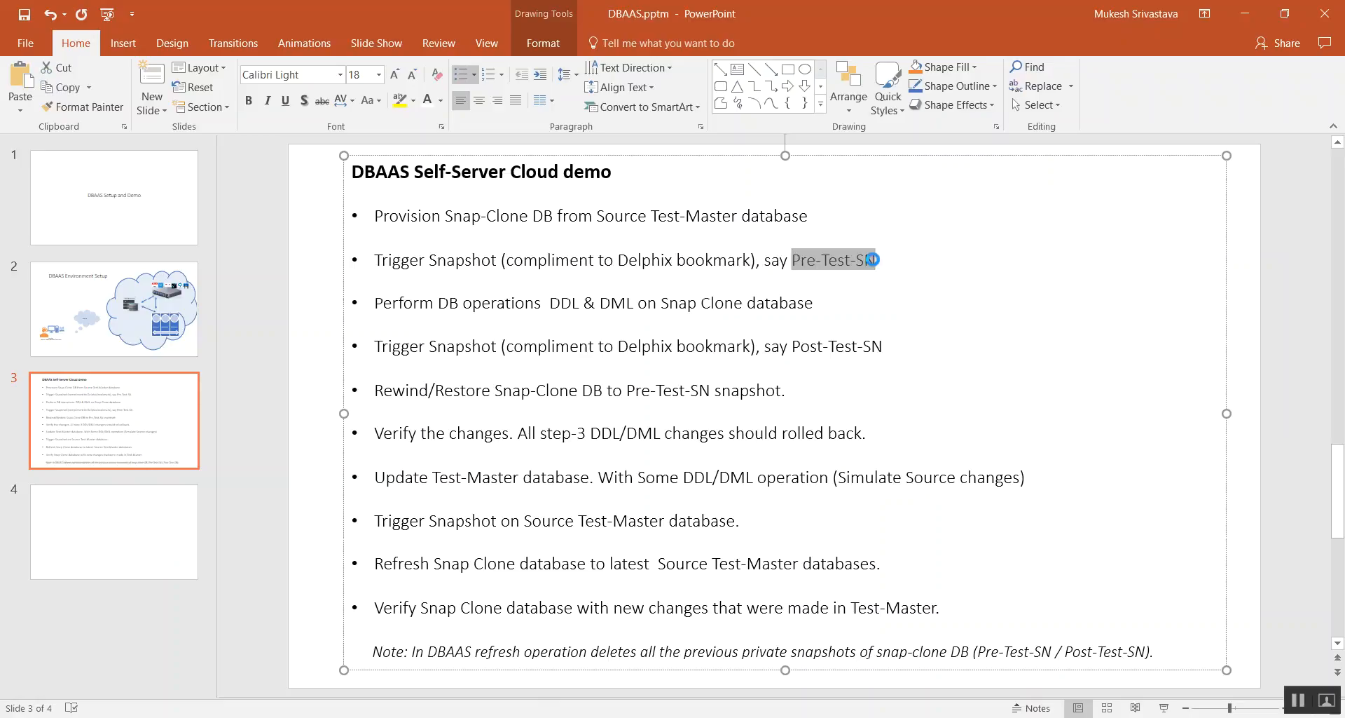
# - Switch back to Enterprise Manager and schedule a new SNAPDB snapshot with Pre-Test-SN as both name and description
pyautogui.hotkey('alt', 'Tab')
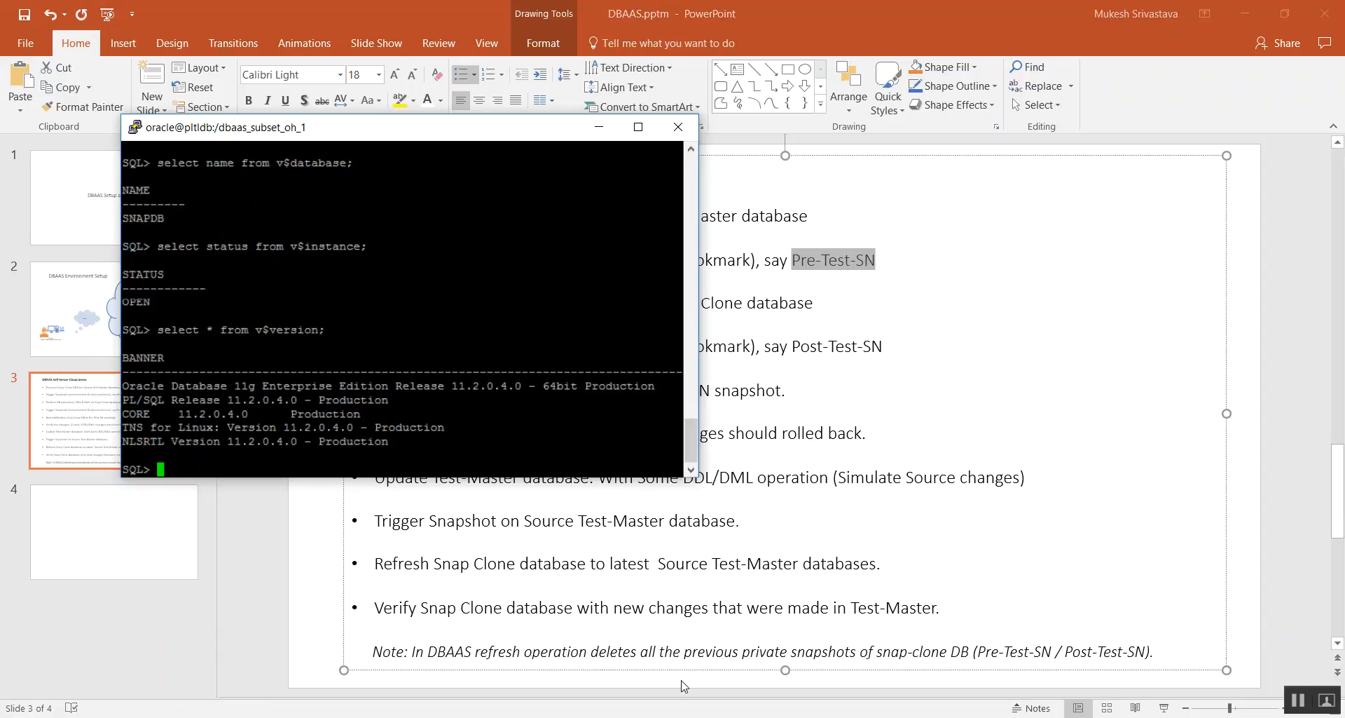
pyautogui.hotkey('alt', 'Tab')
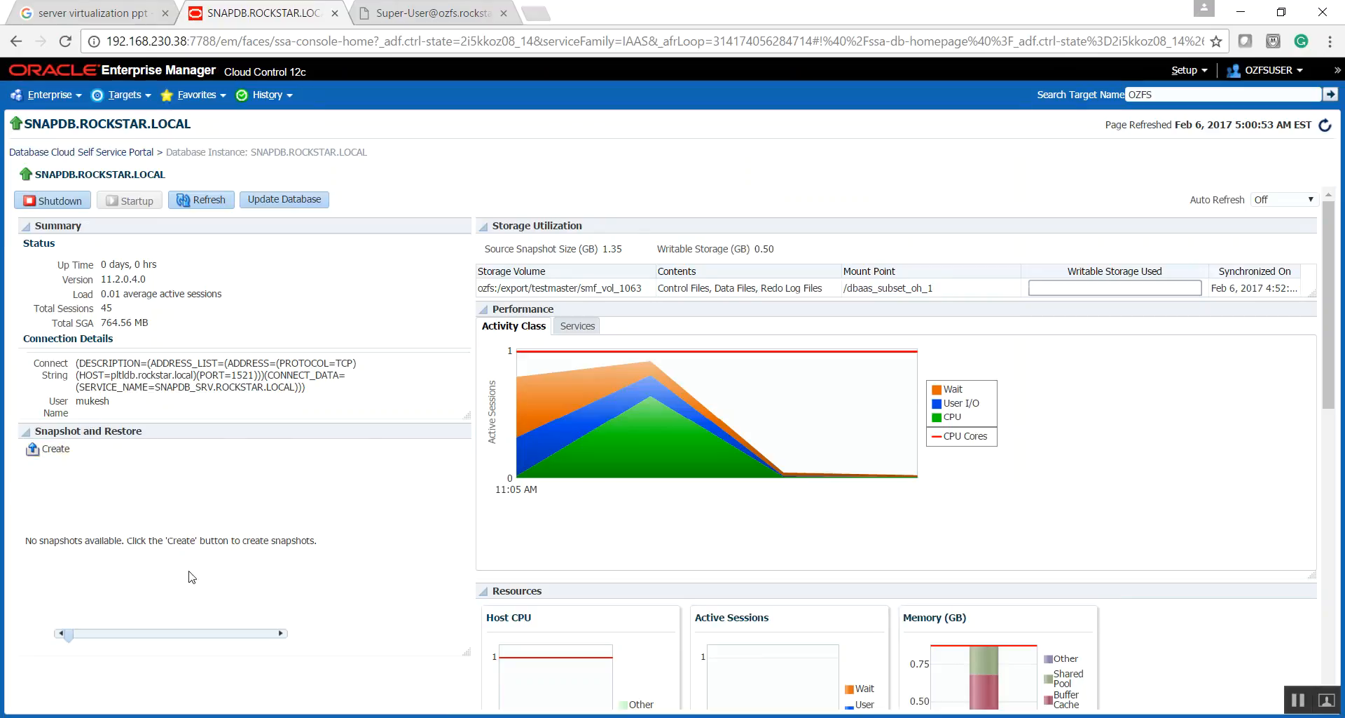
pyautogui.click(33, 452)
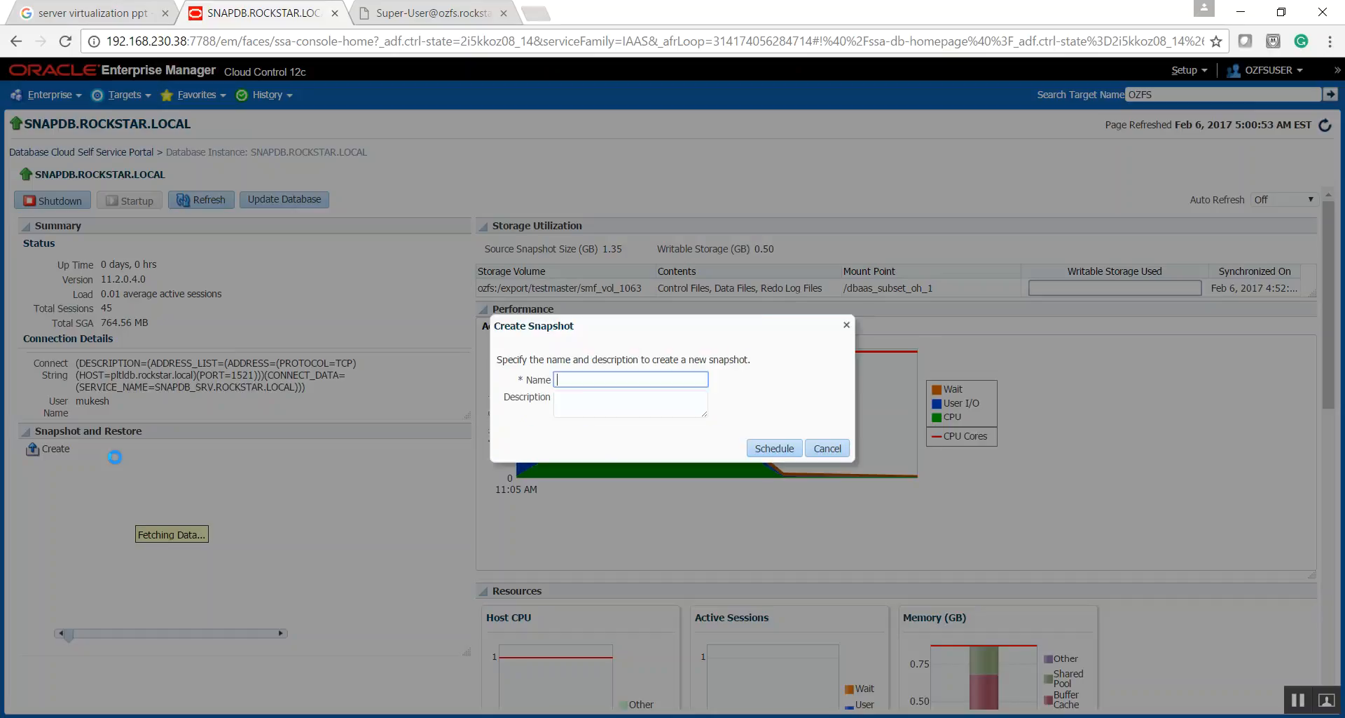
pyautogui.write('Pre-Test-SN')
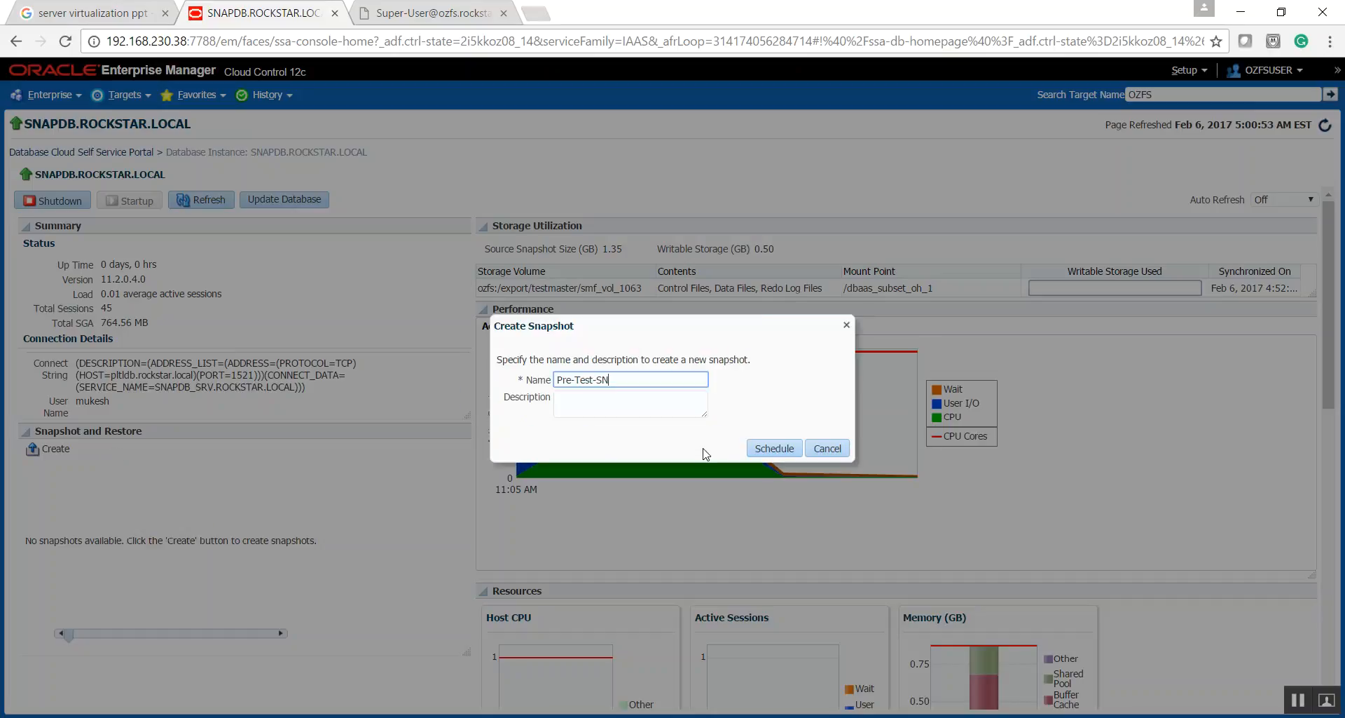
pyautogui.click(556, 405)
pyautogui.hotkey('ctrl', 'v')
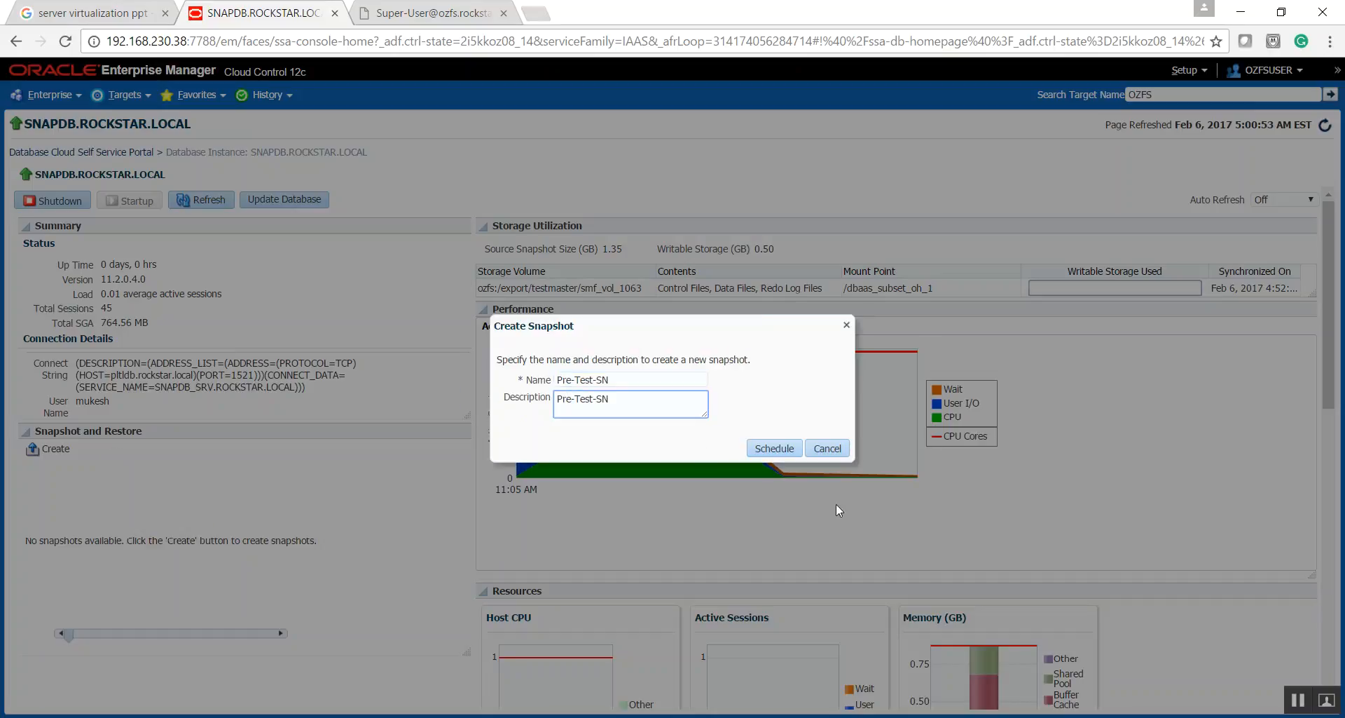
pyautogui.click(776, 449)
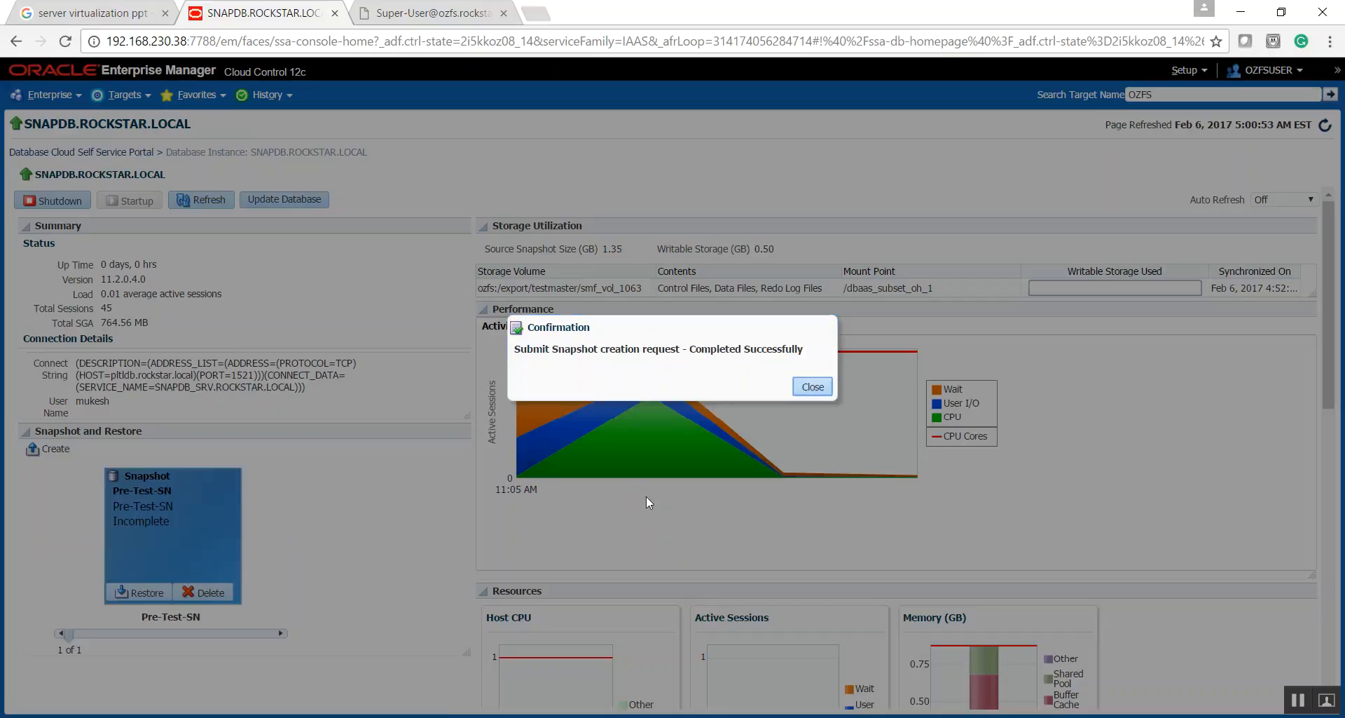
pyautogui.click(811, 390)
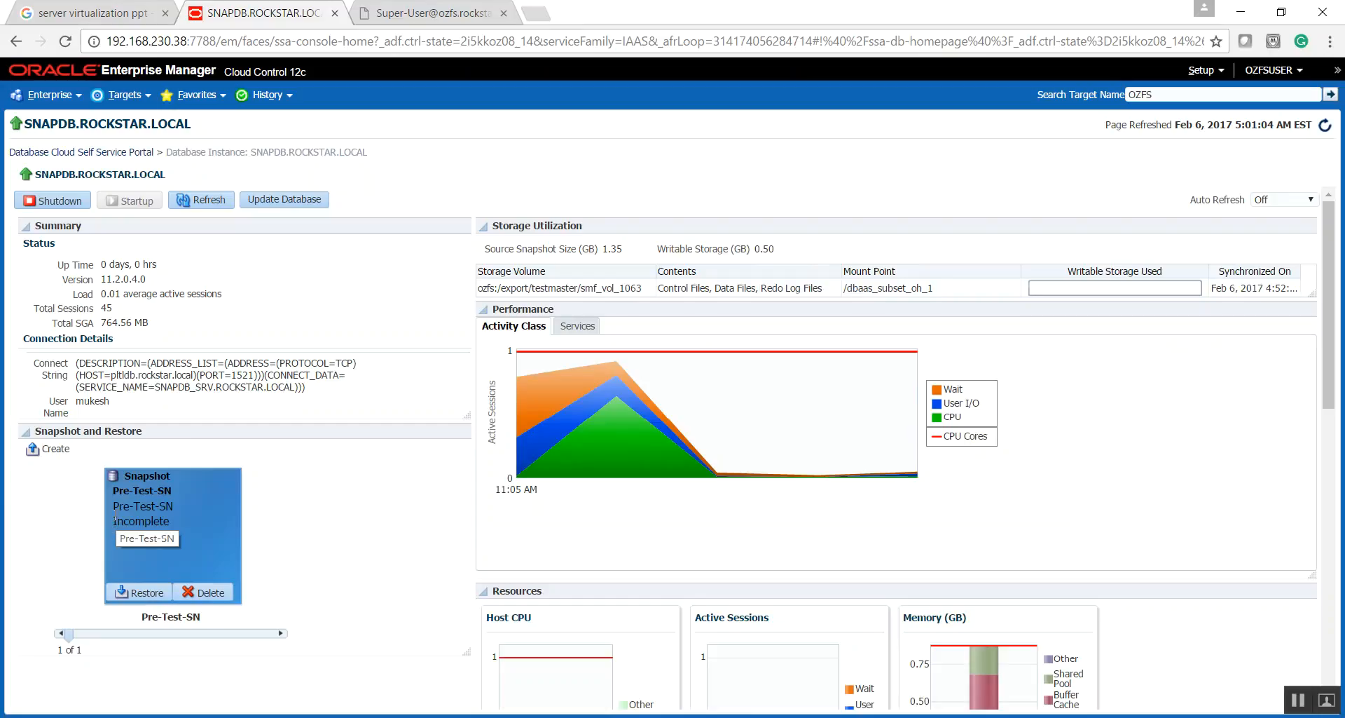
pyautogui.click(138, 518)
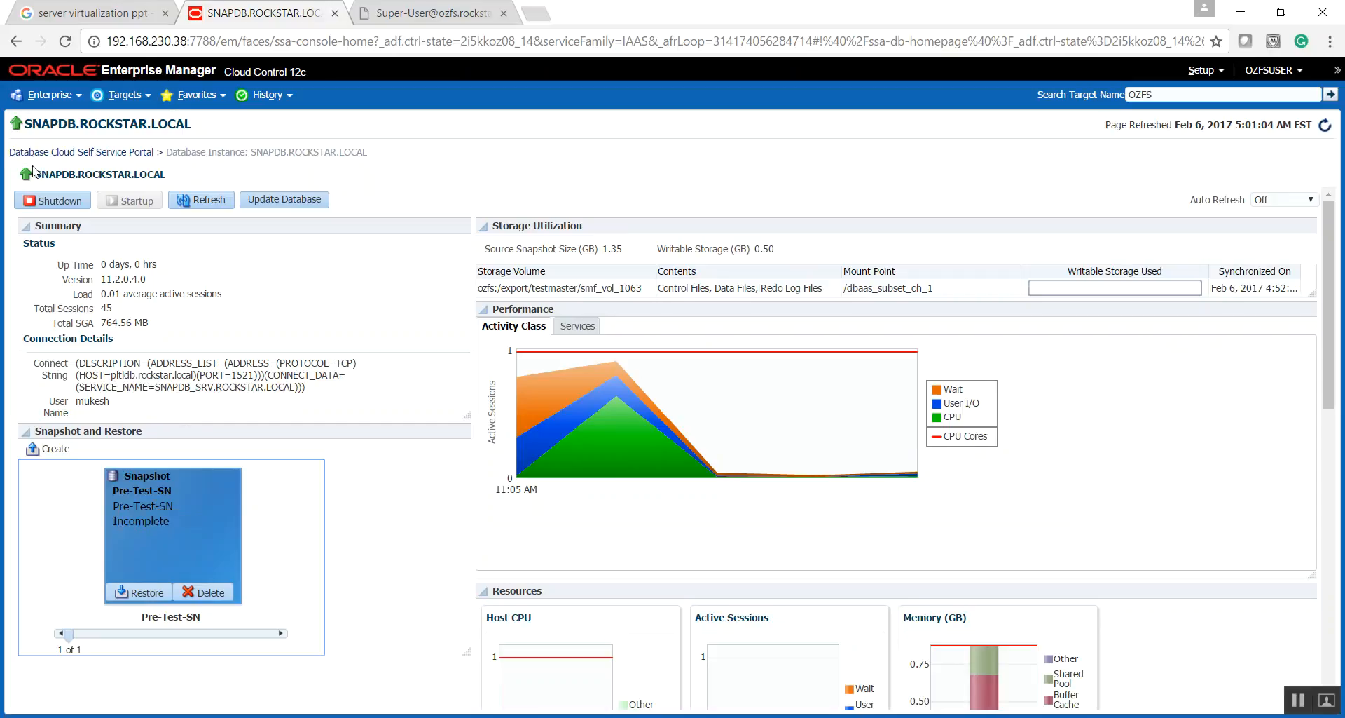
# - Go to the provisioning Procedure Activity list and open the Pre-Test-SN_33 run
pyautogui.click(70, 96)
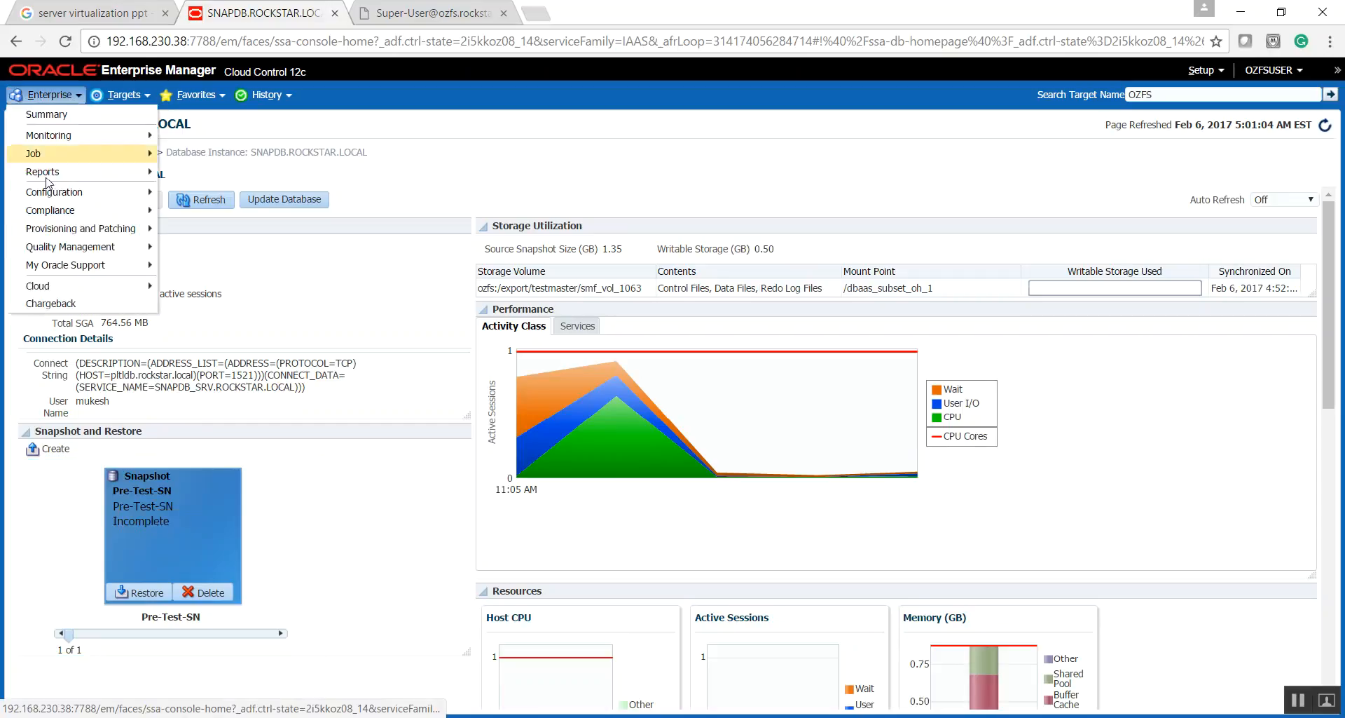
pyautogui.moveTo(95, 229)
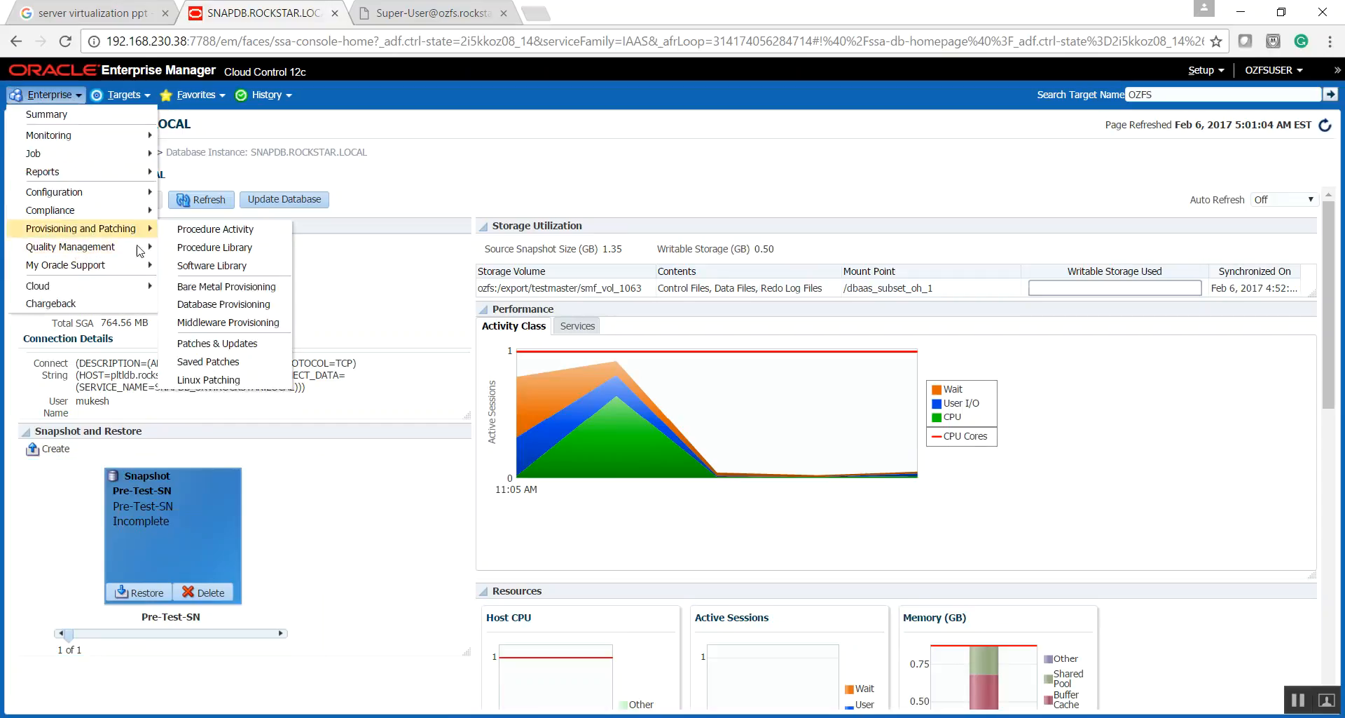
pyautogui.click(226, 237)
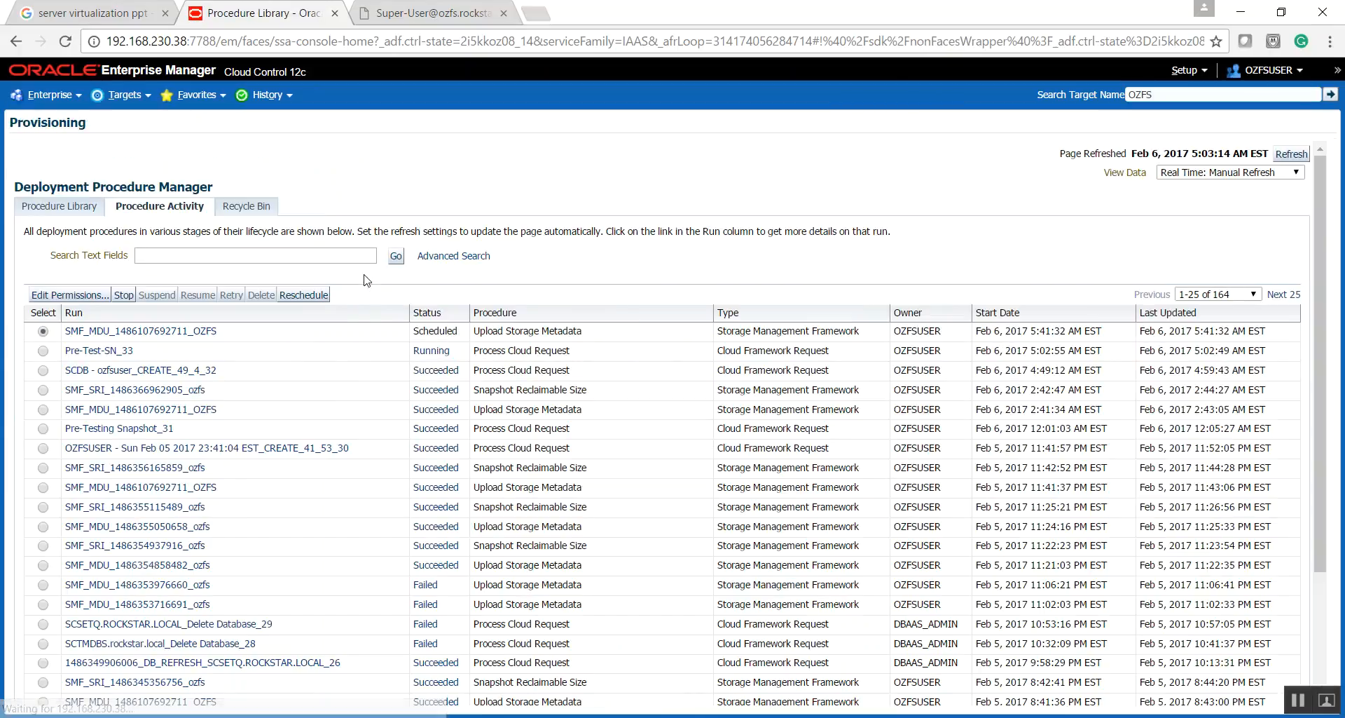
pyautogui.click(85, 355)
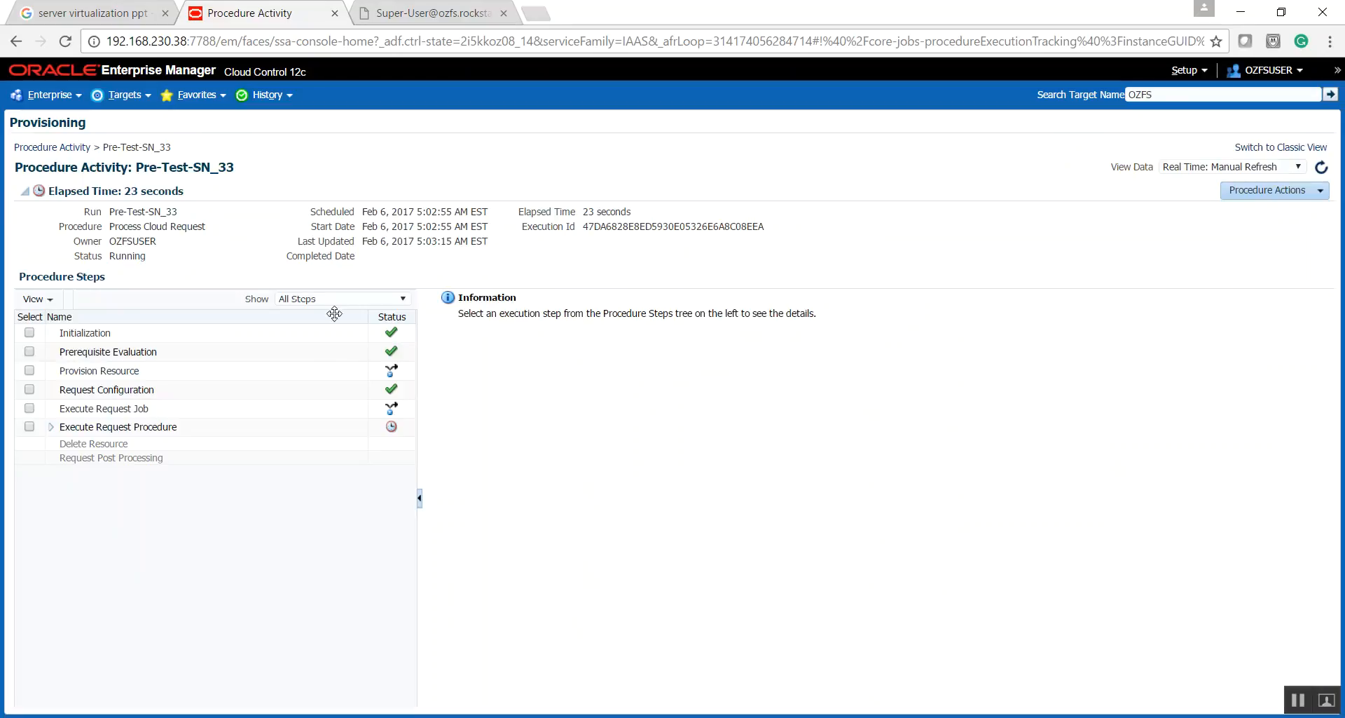
# - Set the run's data view to 30 Second Refresh and expand all procedure steps, reviewing them through Request Post Processing
pyautogui.click(1293, 171)
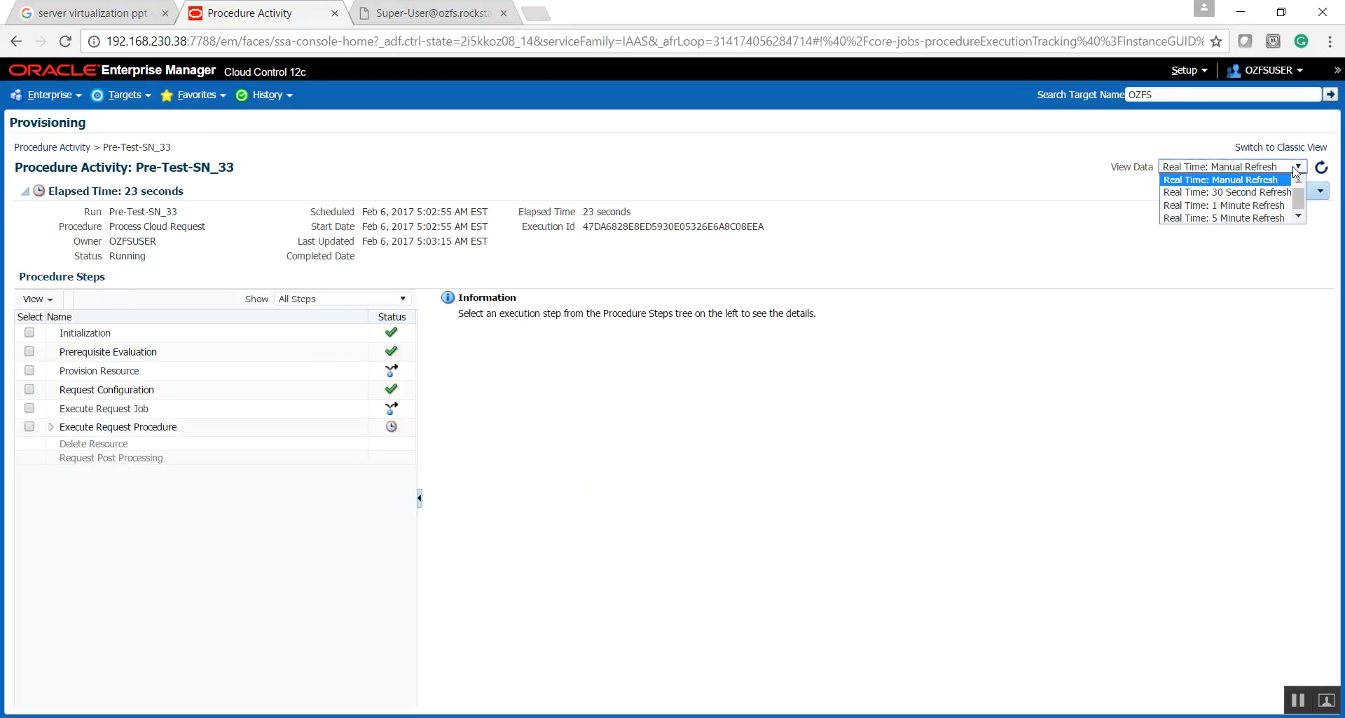
pyautogui.click(1235, 197)
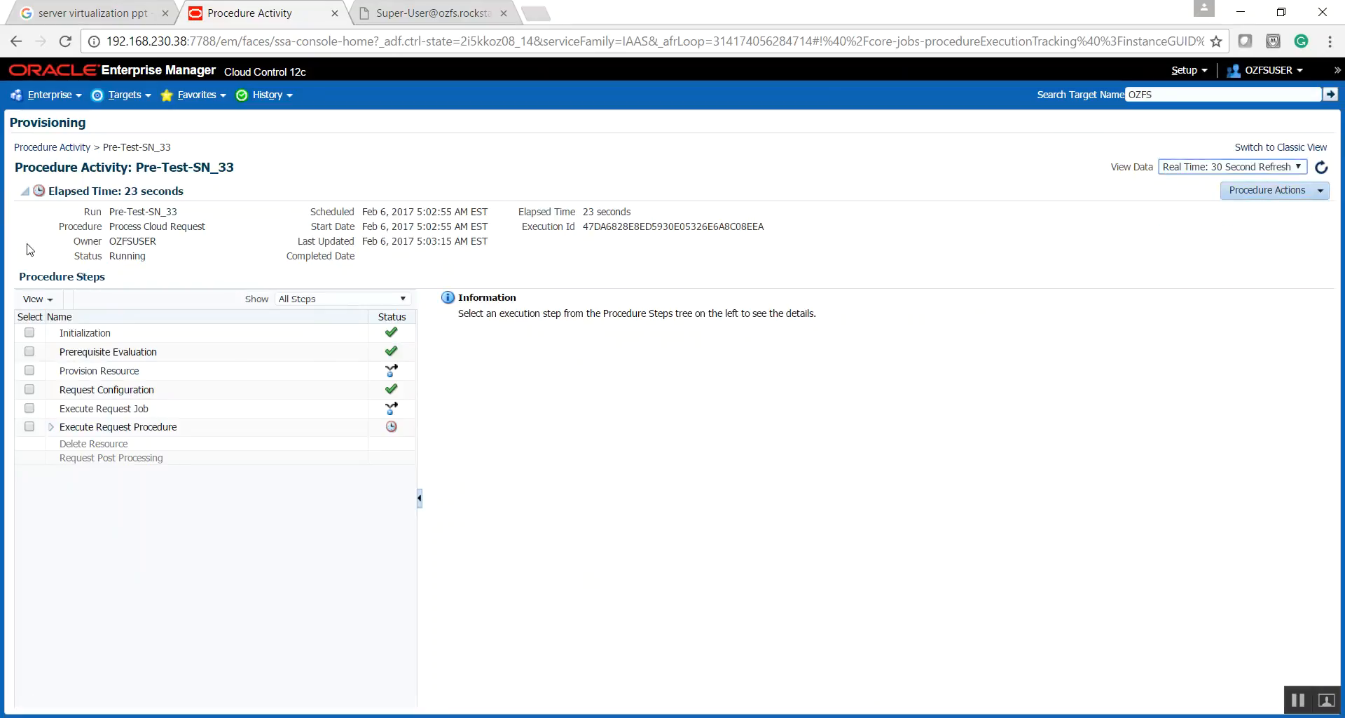
pyautogui.click(47, 301)
pyautogui.click(63, 396)
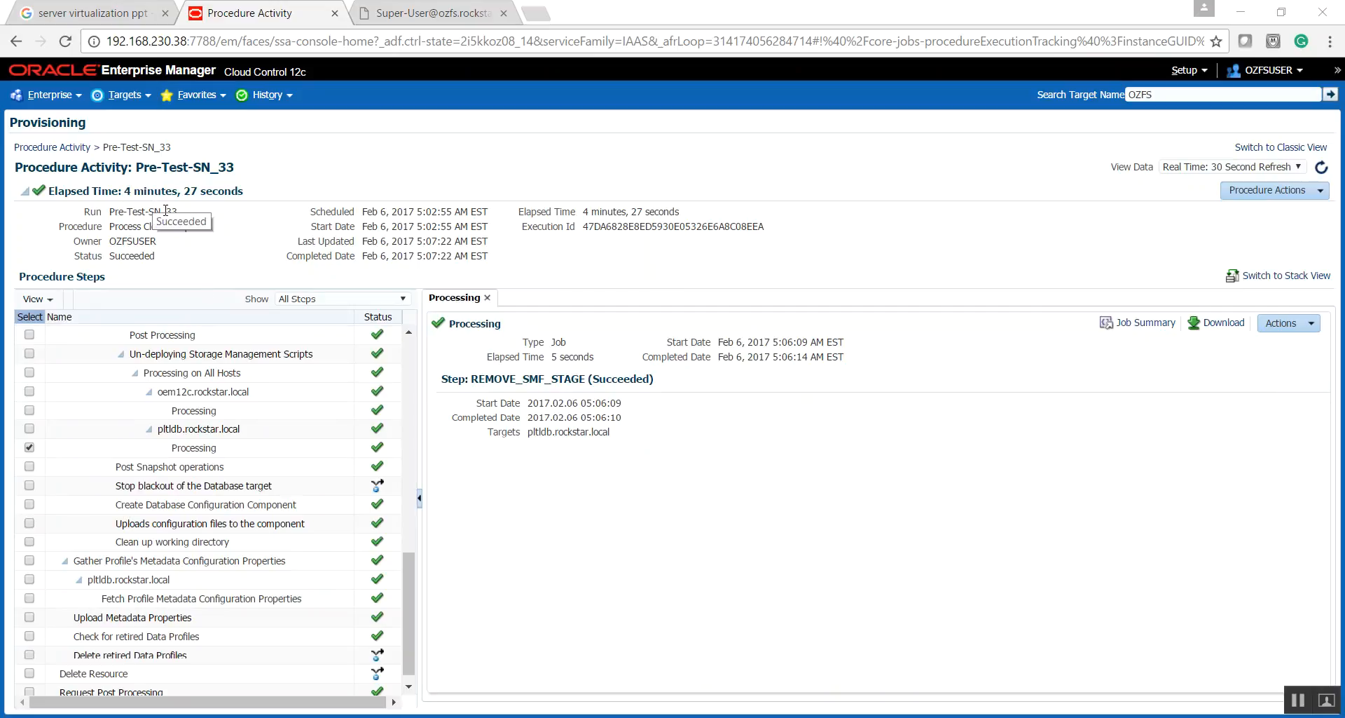
pyautogui.moveTo(413, 608); pyautogui.dragTo(443, 681)
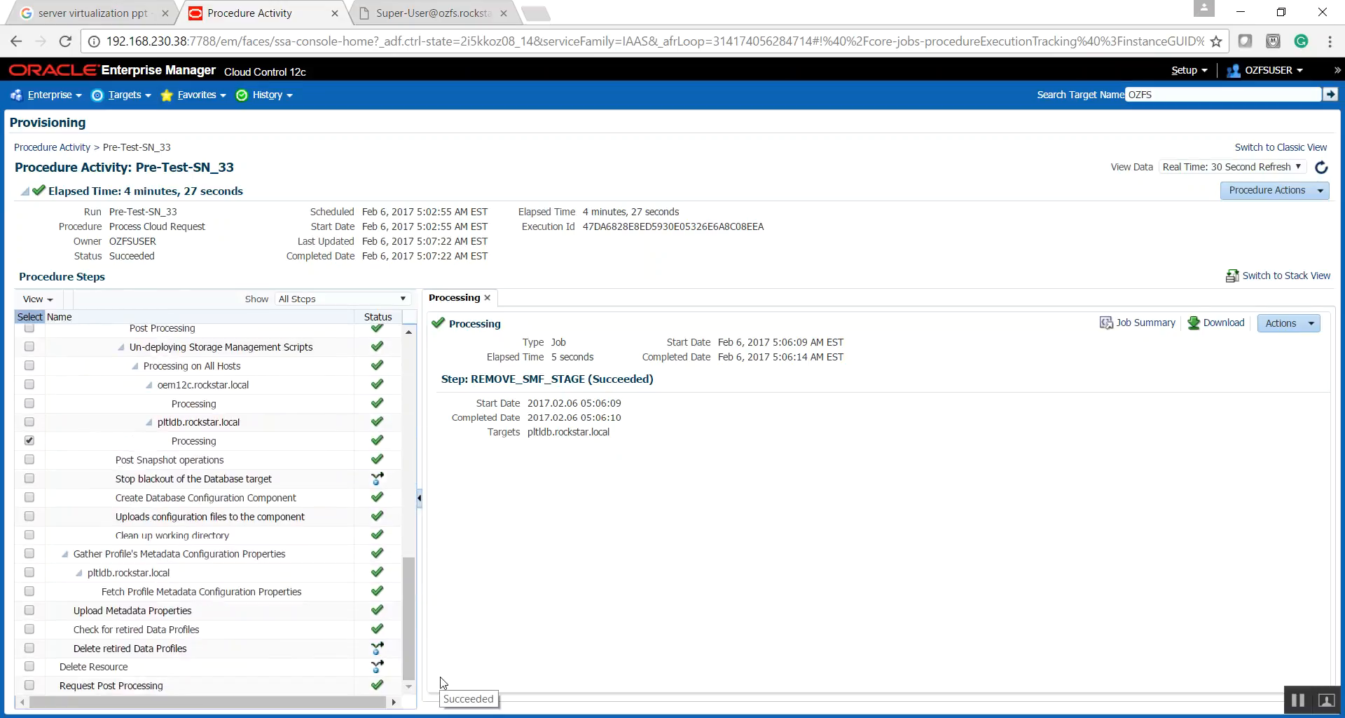
# - Go to the Self Service Portal's Databases view and open the SNAPDB.ROCKSTAR.LOCAL service to check its Pre-Test-SN snapshot
pyautogui.click(73, 92)
pyautogui.moveTo(79, 286)
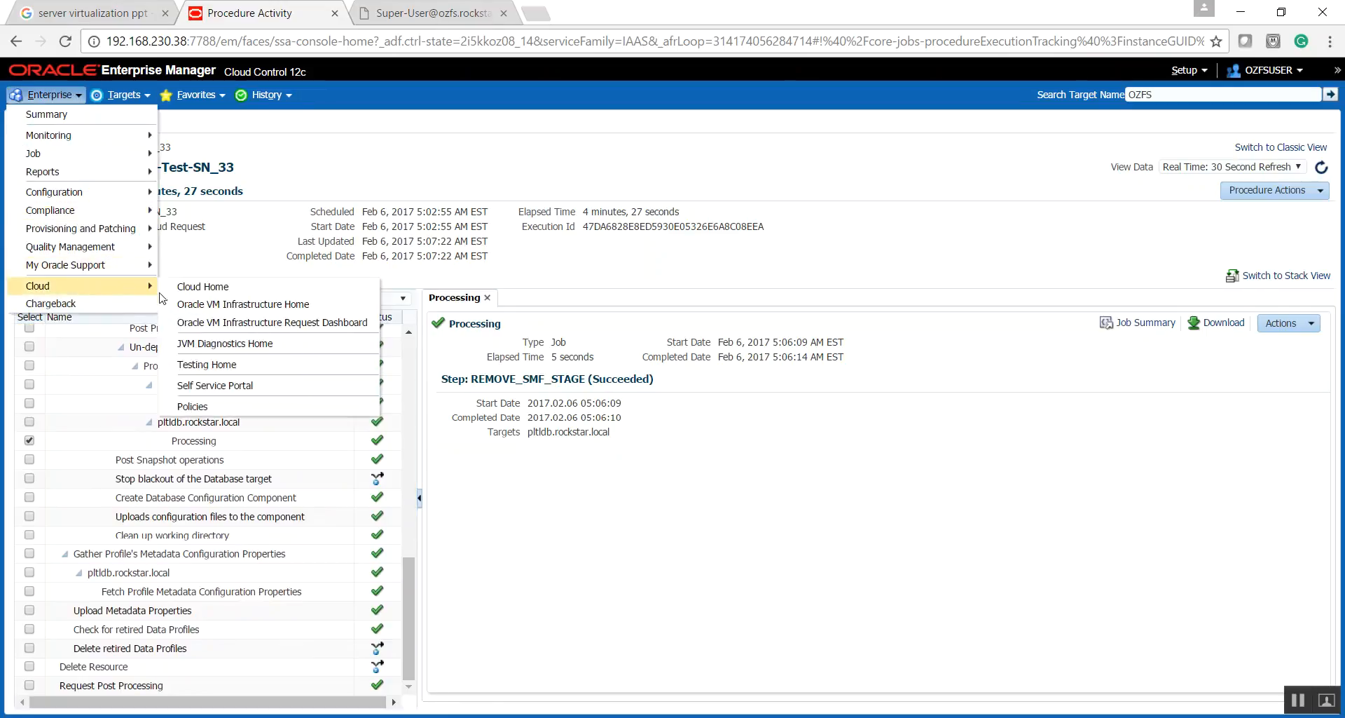
pyautogui.click(198, 386)
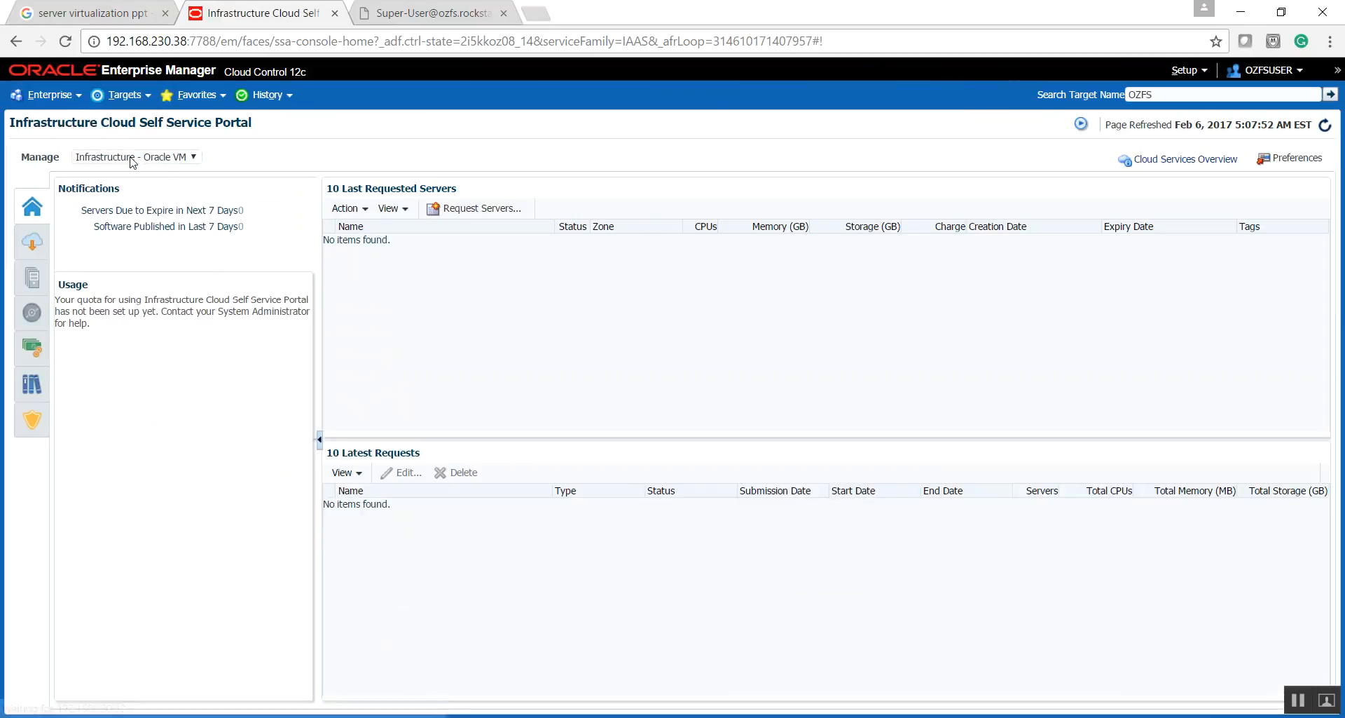
pyautogui.click(135, 158)
pyautogui.click(99, 183)
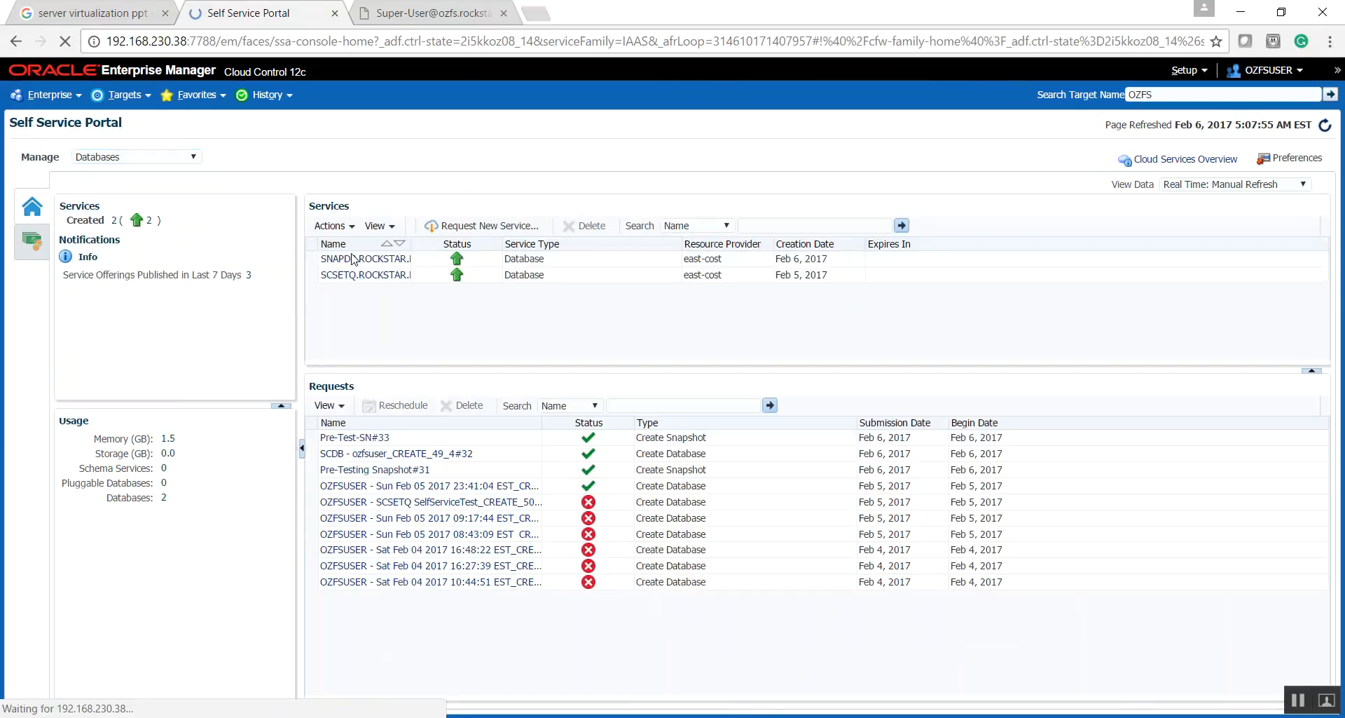
pyautogui.click(354, 266)
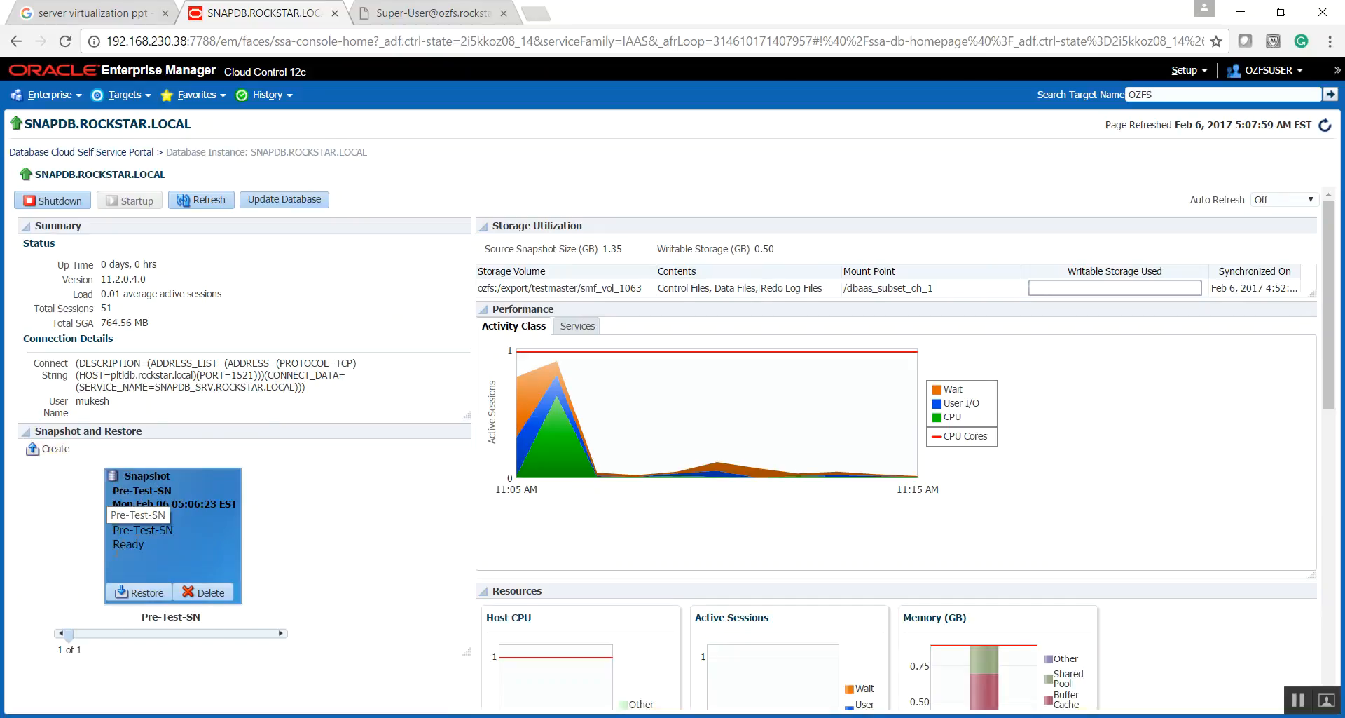
pyautogui.click(146, 552)
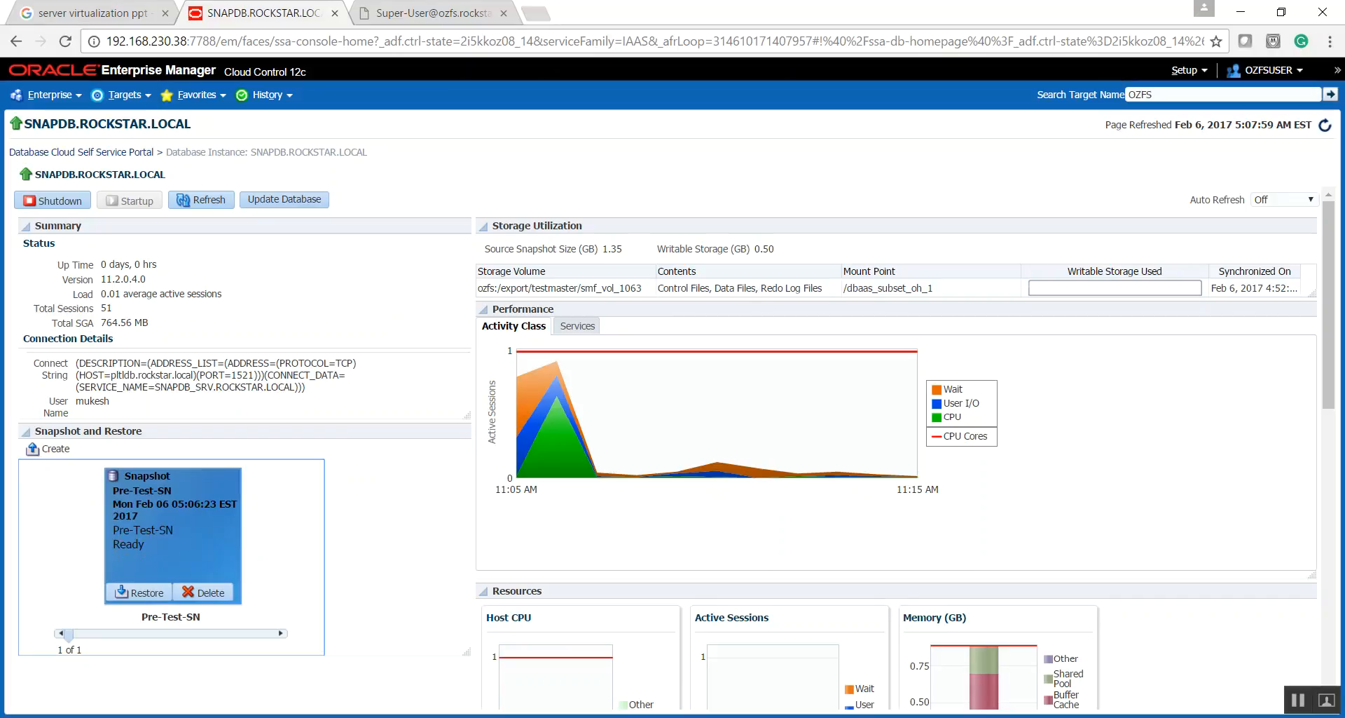
# - Switch to the PowerPoint demo outline and highlight the Pre-Test-SN snapshot item, followed by the DDL & DML operations item
pyautogui.click(558, 669)
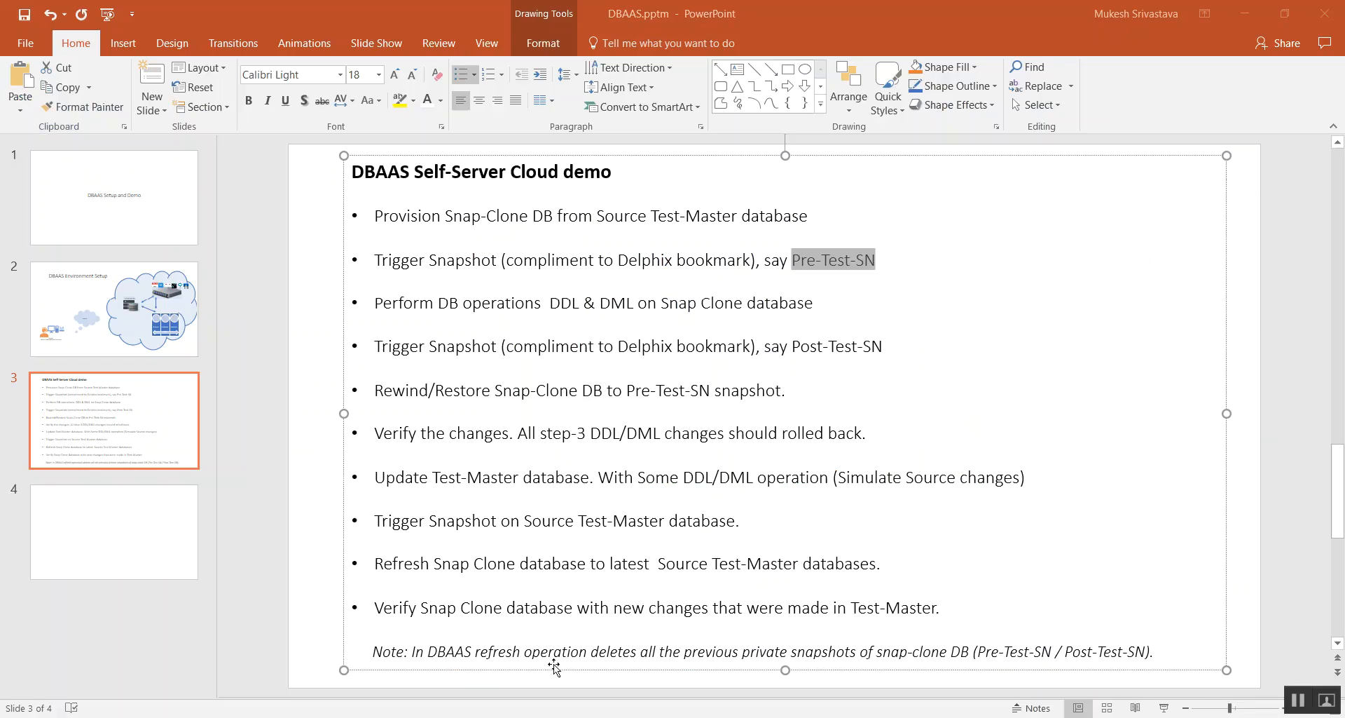
pyautogui.moveTo(374, 260); pyautogui.dragTo(785, 275)
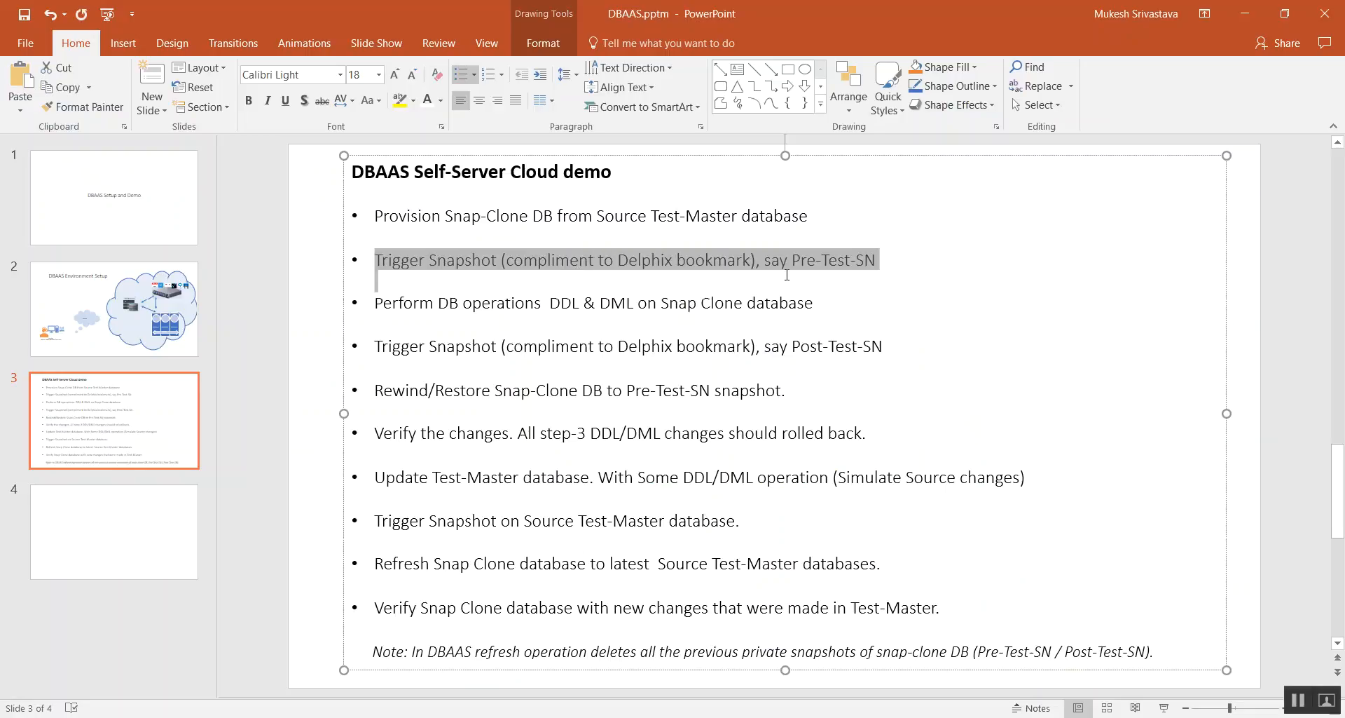
pyautogui.moveTo(387, 307); pyautogui.dragTo(780, 310)
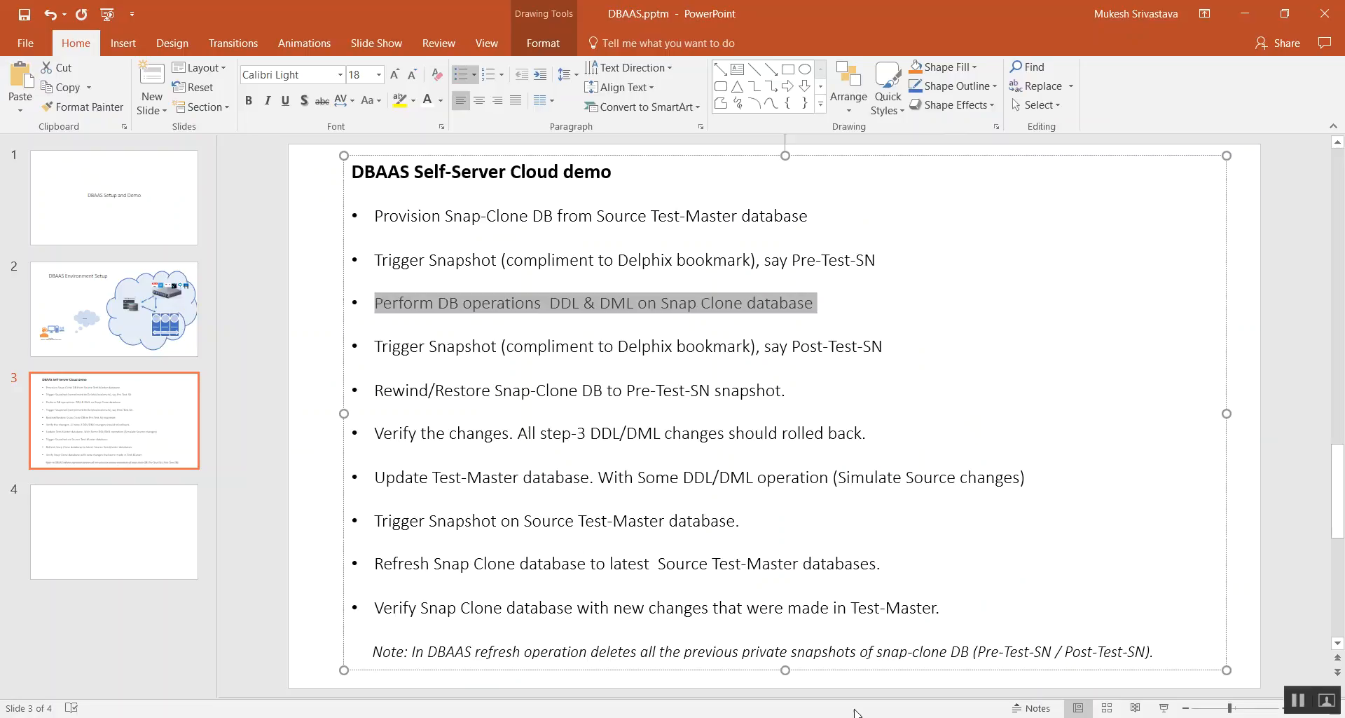
# - Switch to the SQL*Plus terminal session on SNAPDB and clear the mistyped characters at the prompt
pyautogui.hotkey('alt', 'Tab')
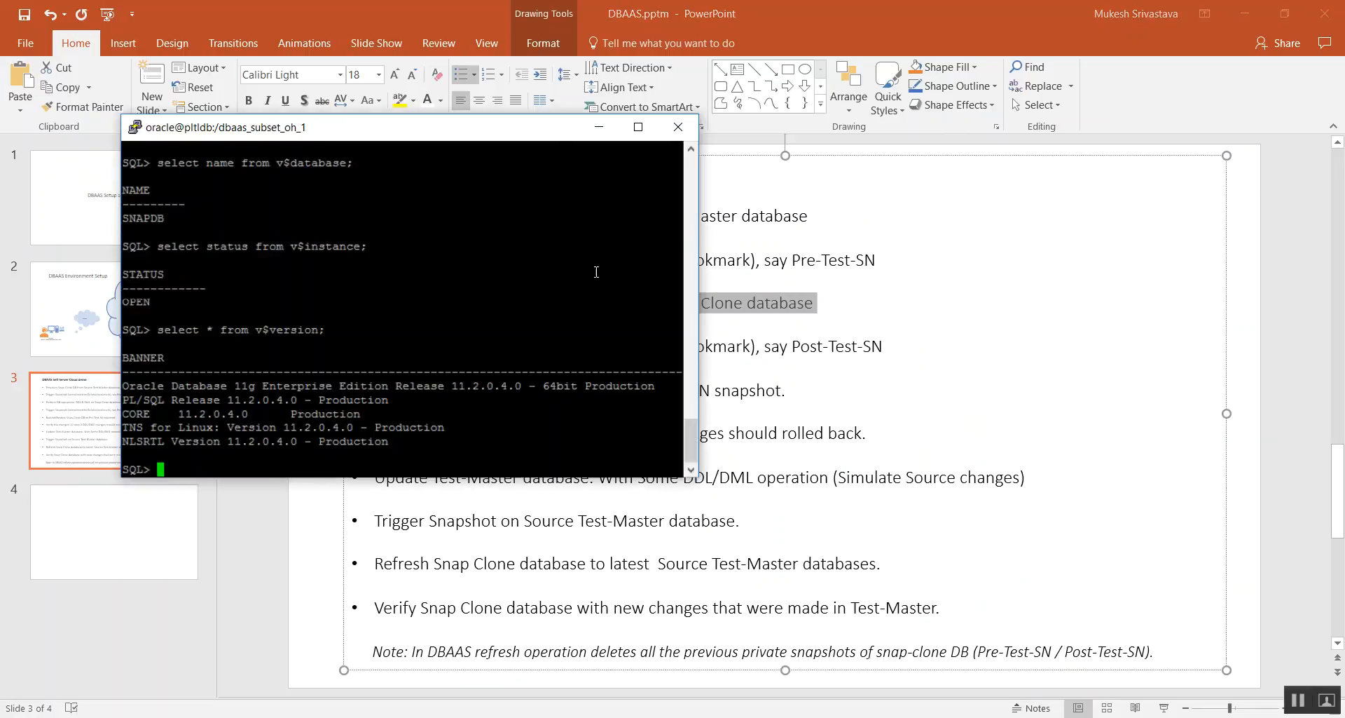
pyautogui.write('gn')
pyautogui.press('BackSpace')
pyautogui.press('BackSpace')
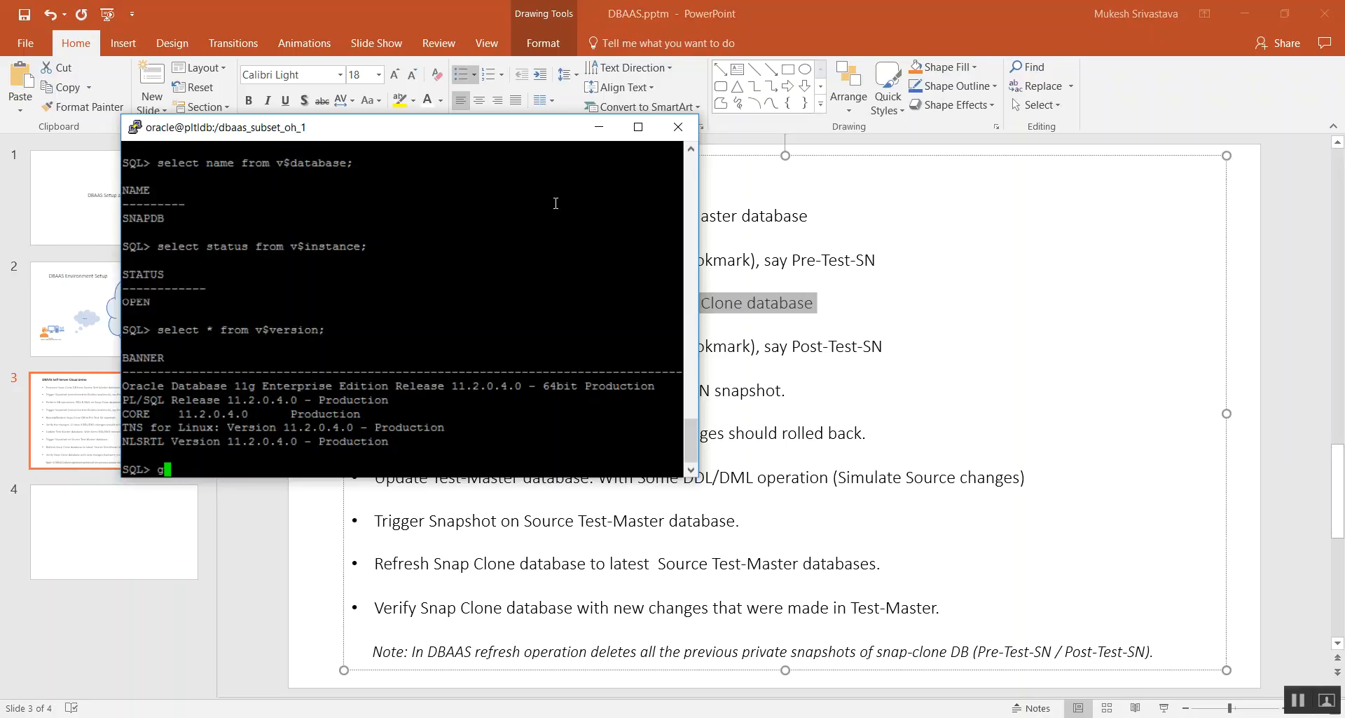
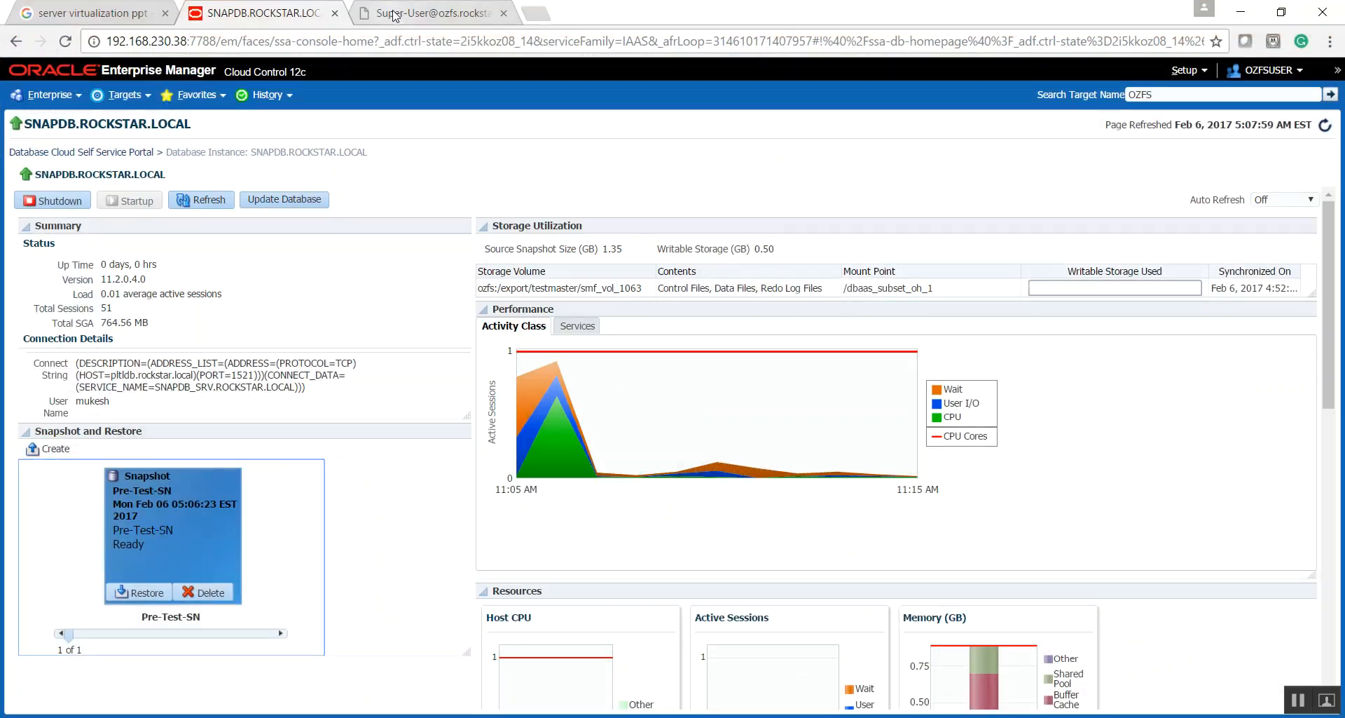
# - Check the ZFS storage appliance's Status dashboard, comparing it with the SNAPDB.ROCKSTAR.LOCAL home page
pyautogui.click(395, 10)
pyautogui.click(701, 130)
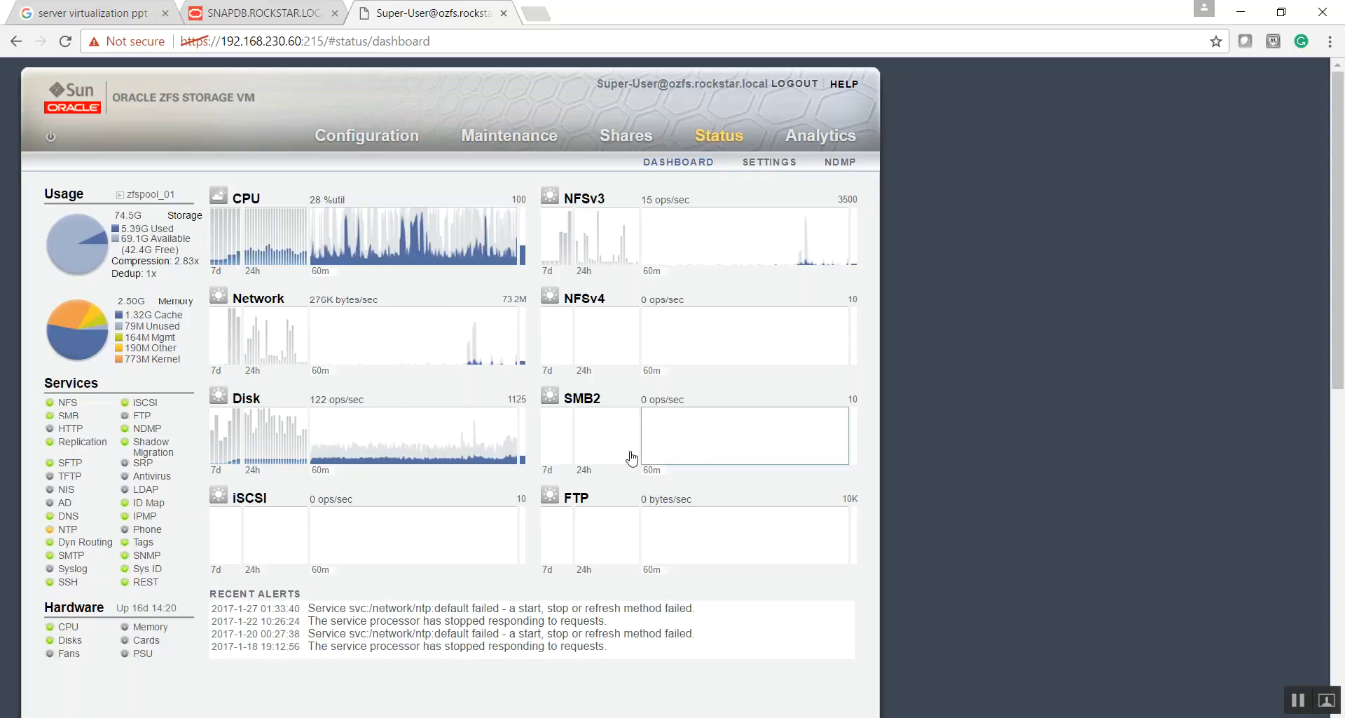
pyautogui.click(249, 12)
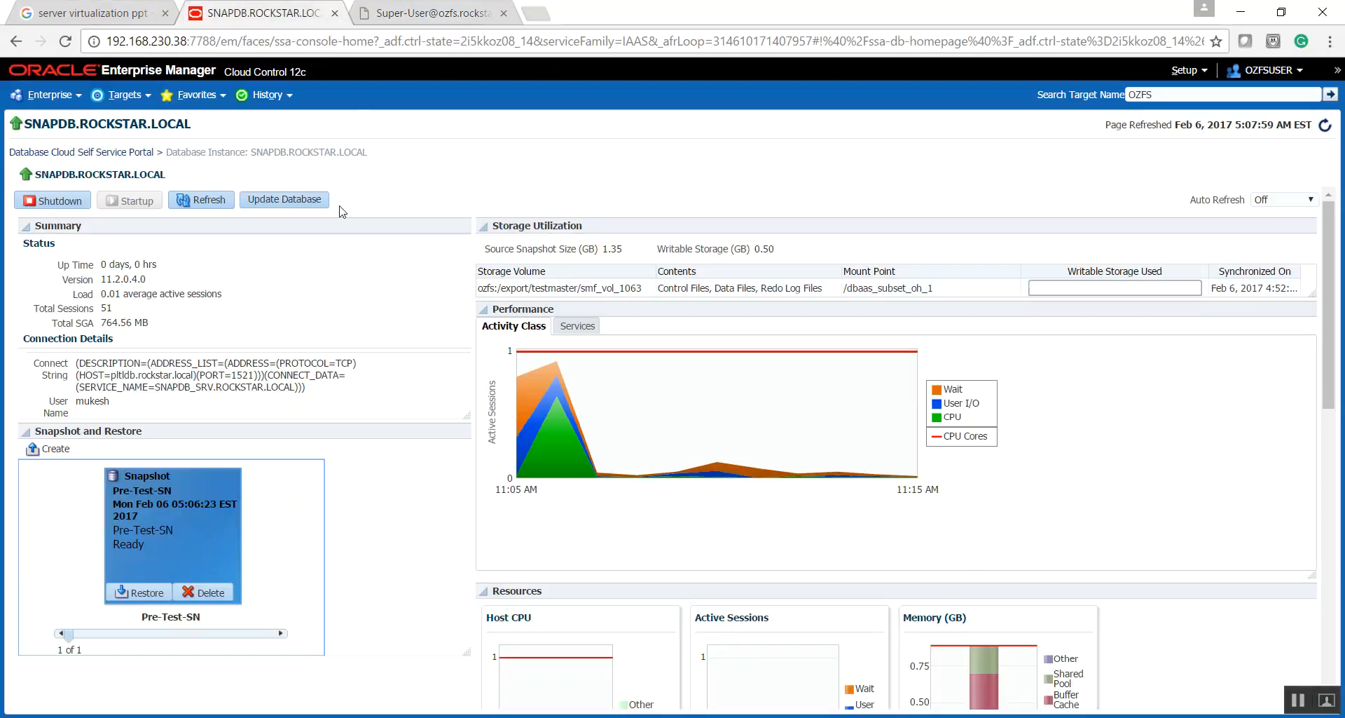
pyautogui.click(434, 13)
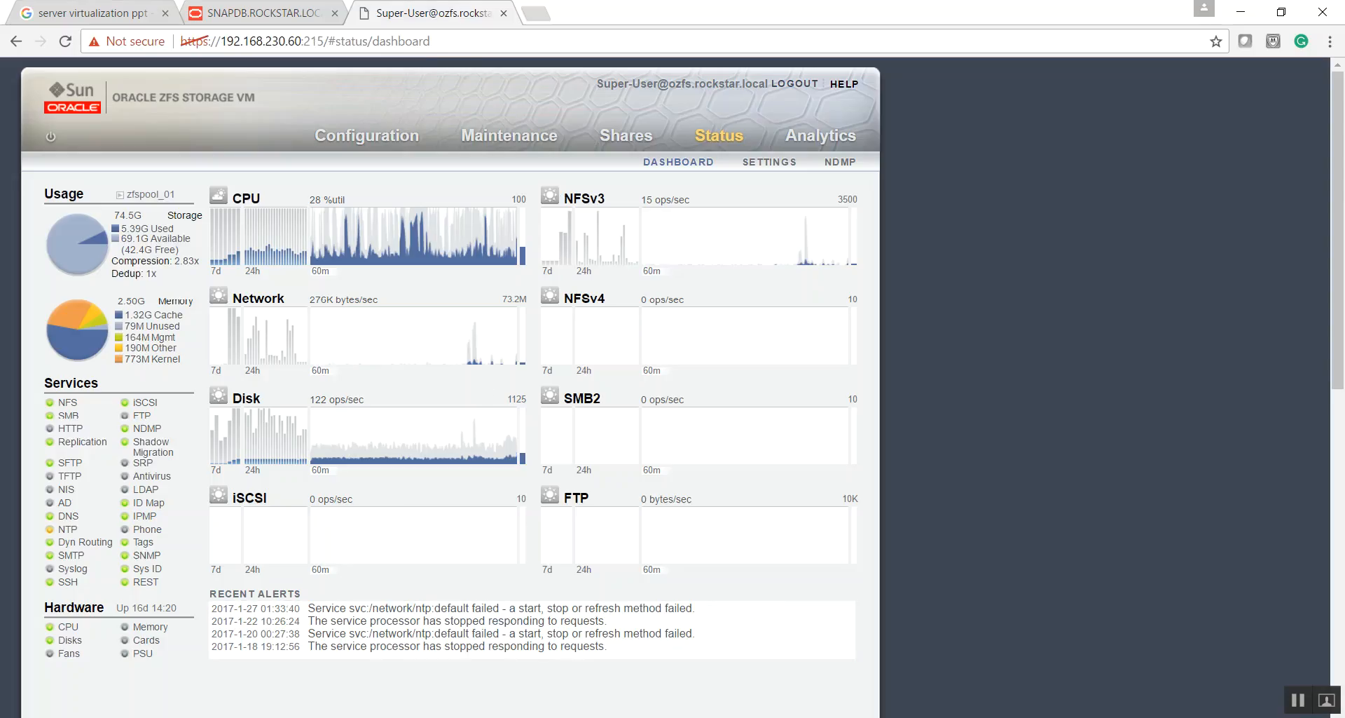
# - Switch to the SQL*Plus terminal session and query the row count of the c_hdr_tb table
pyautogui.hotkey('alt', 'Tab')
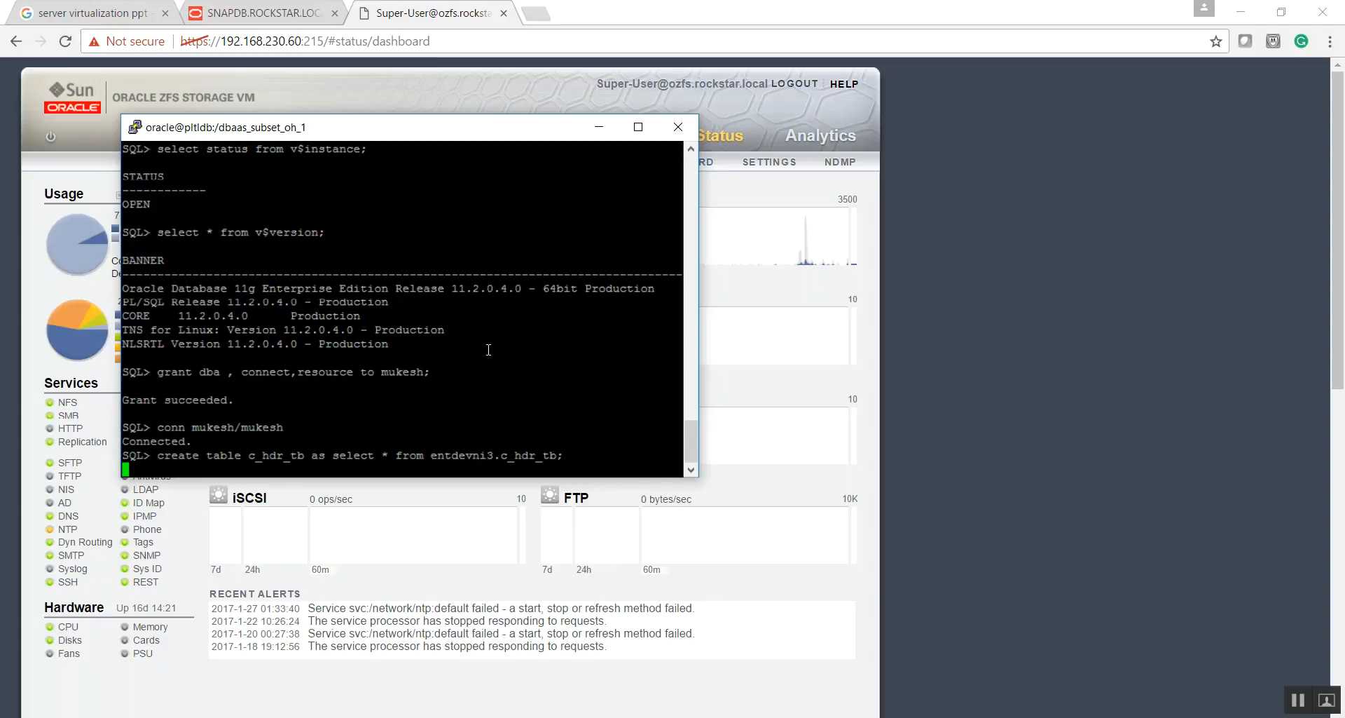
pyautogui.write('select count(*) from')
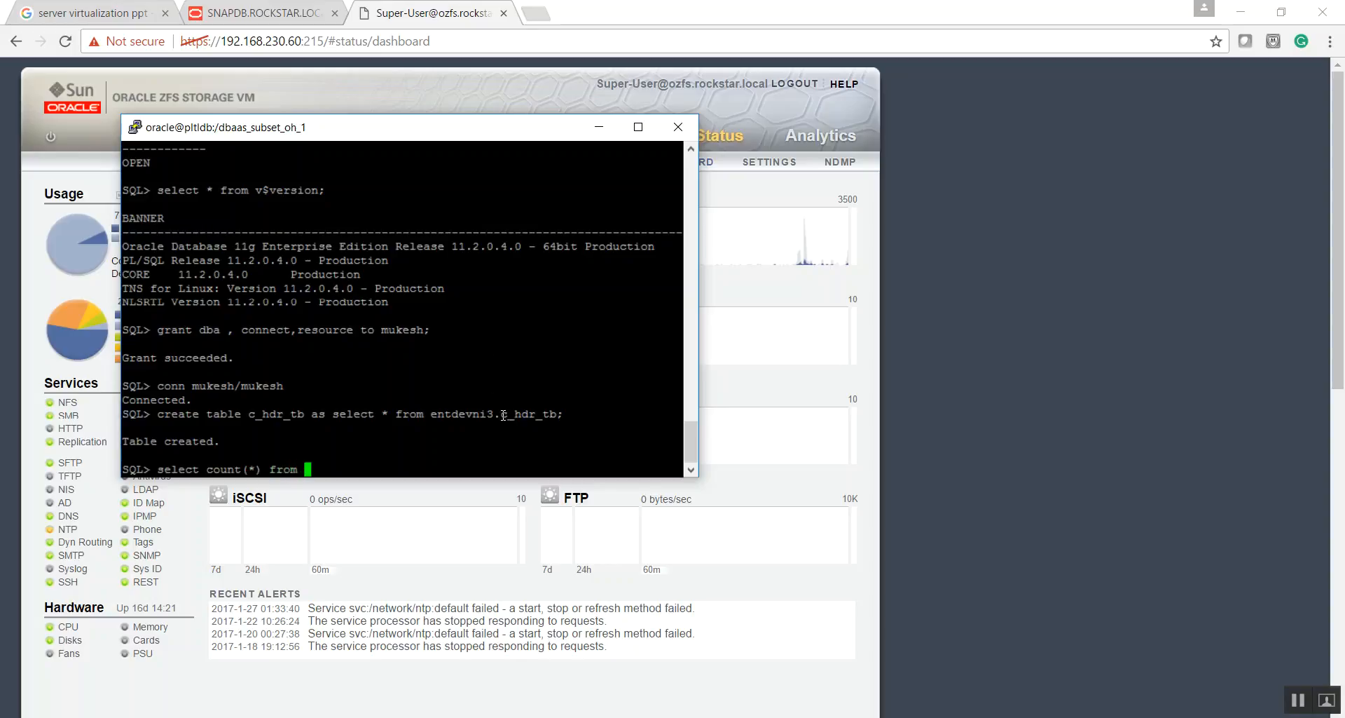
pyautogui.doubleClick(526, 414)
pyautogui.click(514, 419)
pyautogui.moveTo(250, 413); pyautogui.dragTo(306, 413)
pyautogui.click(390, 366)
pyautogui.rightClick(390, 365)
pyautogui.write(';')
pyautogui.press('Return')
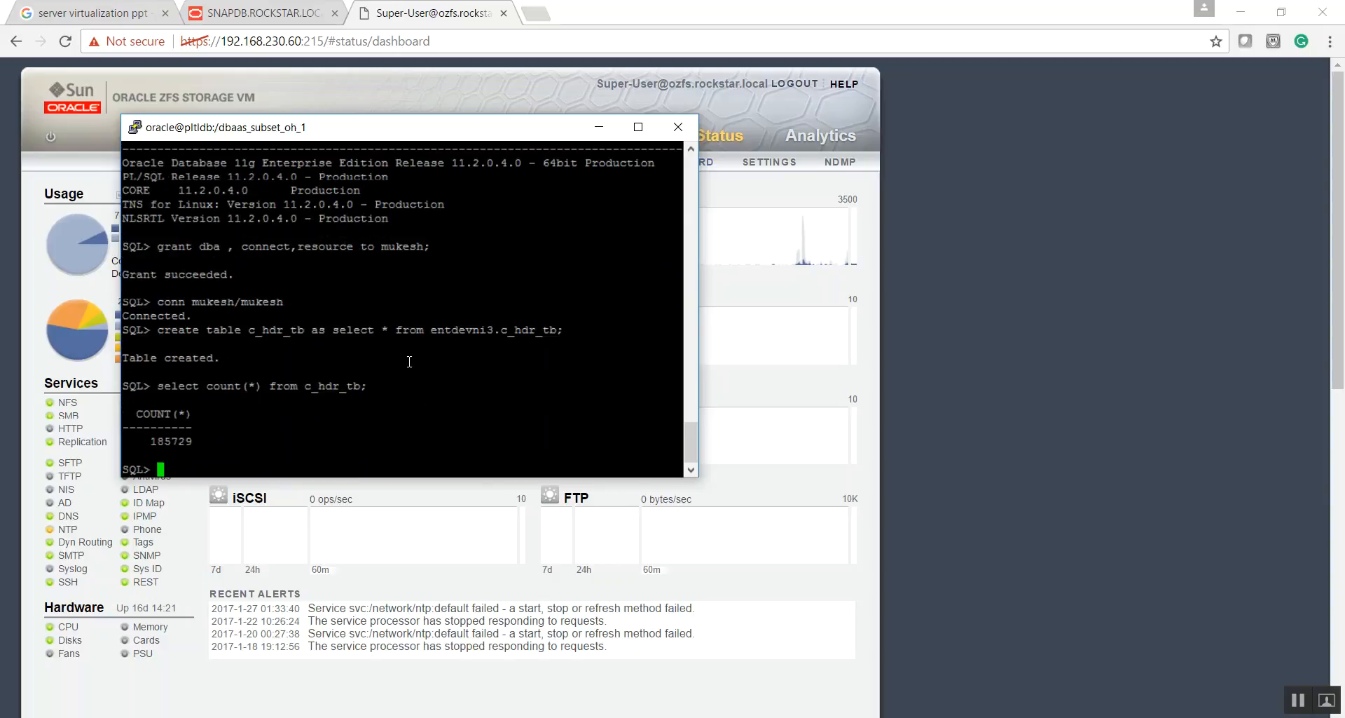
# - Highlight the returned row count, and query dba_tables for owner and table_name of the tables owned by the connected user
pyautogui.moveTo(150, 441); pyautogui.dragTo(194, 441)
pyautogui.write('selec')
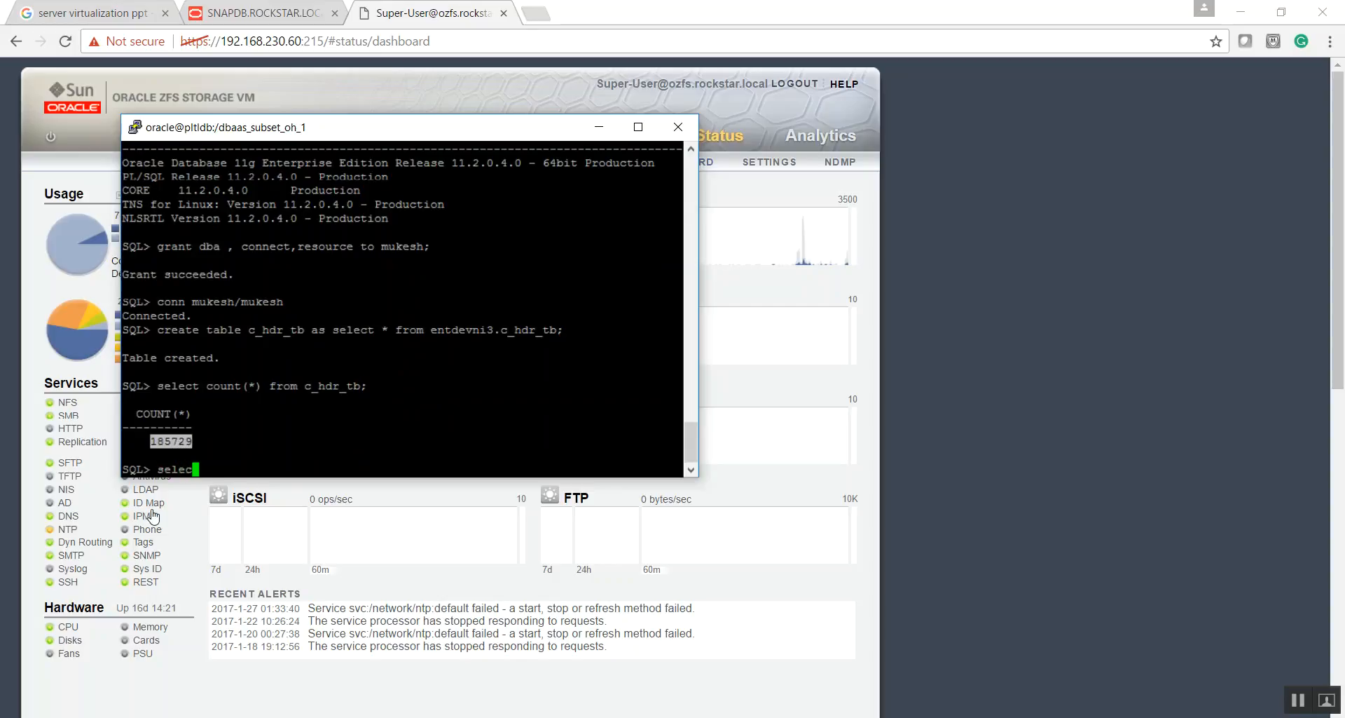
pyautogui.write("t owner,table_name from dba_tables where owner='MUKESH")
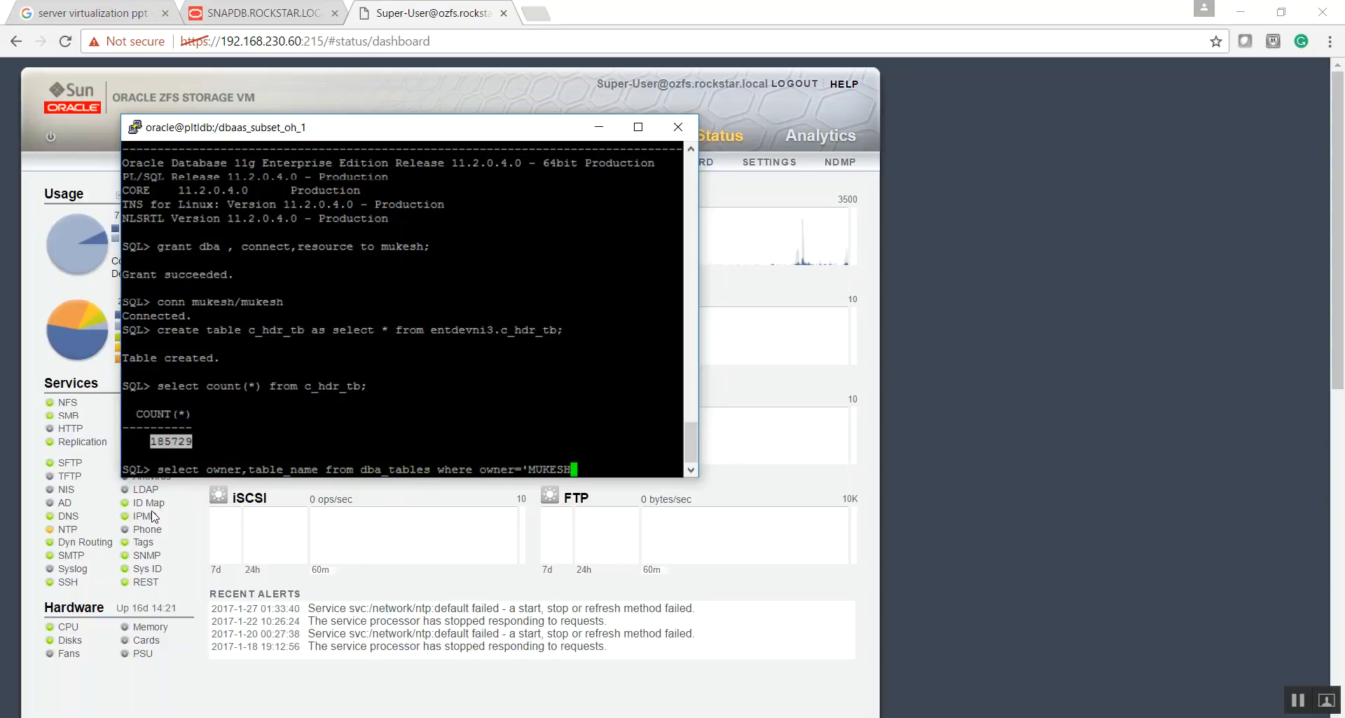
pyautogui.write("';")
pyautogui.press('Return')
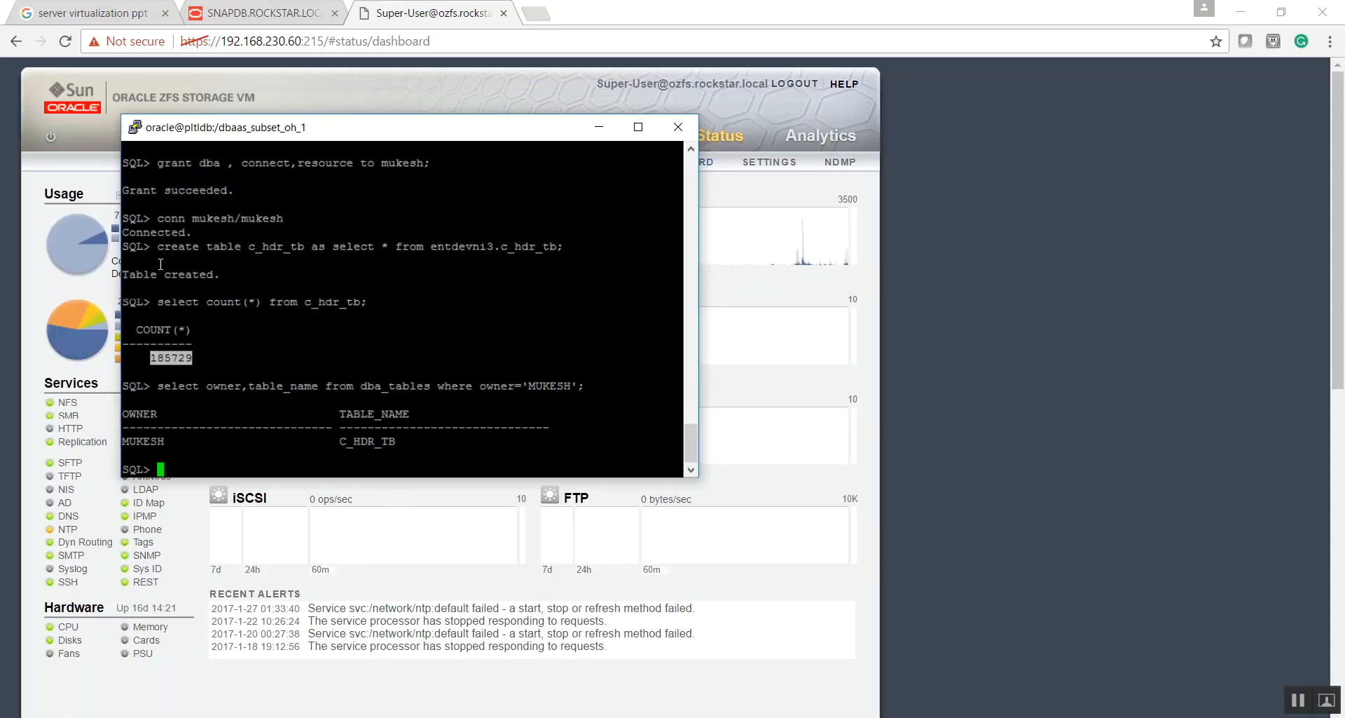
# - Create table c_hdr_tb_subset as select * from entdevni3.c_hdr_tb where rownum<1001, and commit
pyautogui.moveTo(156, 245); pyautogui.dragTo(301, 246)
pyautogui.rightClick(300, 246)
pyautogui.write('_hdr_tb_subset')
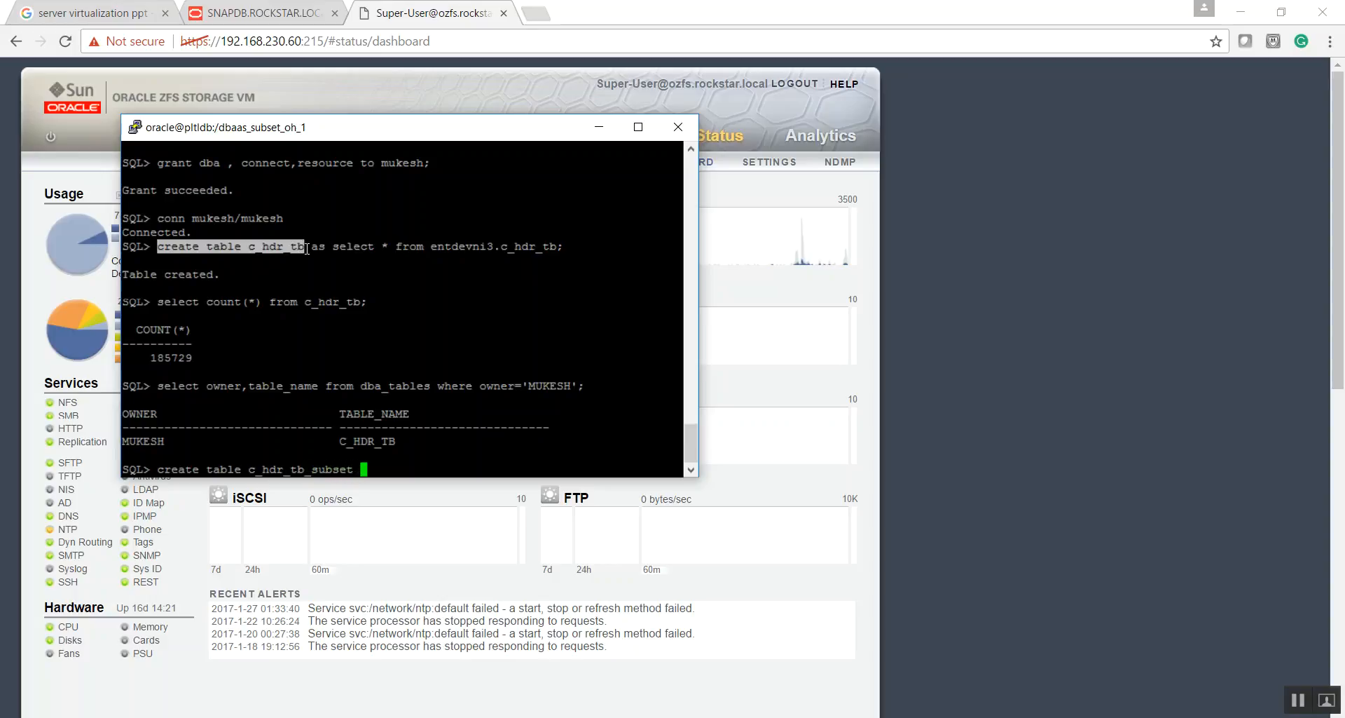
pyautogui.moveTo(311, 245); pyautogui.dragTo(551, 246)
pyautogui.rightClick(553, 246)
pyautogui.write('where rownum<')
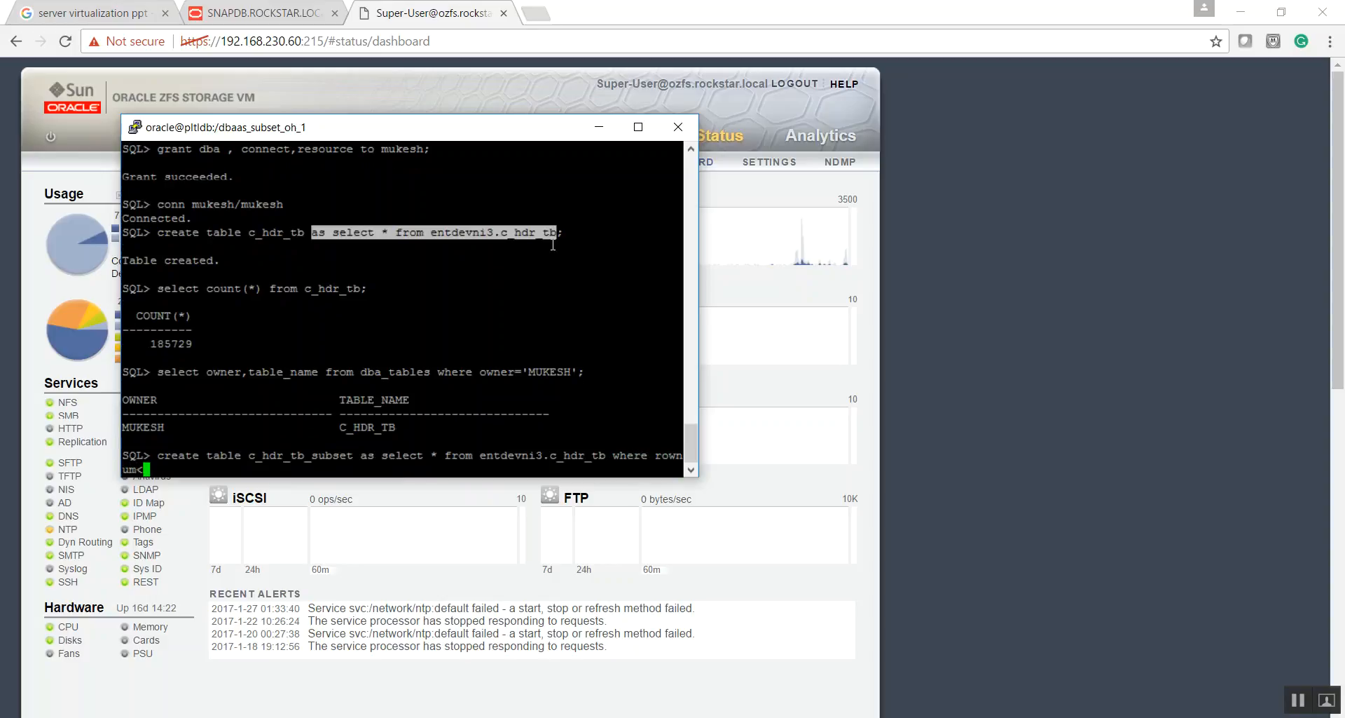
pyautogui.write('1001;')
pyautogui.press('Return')
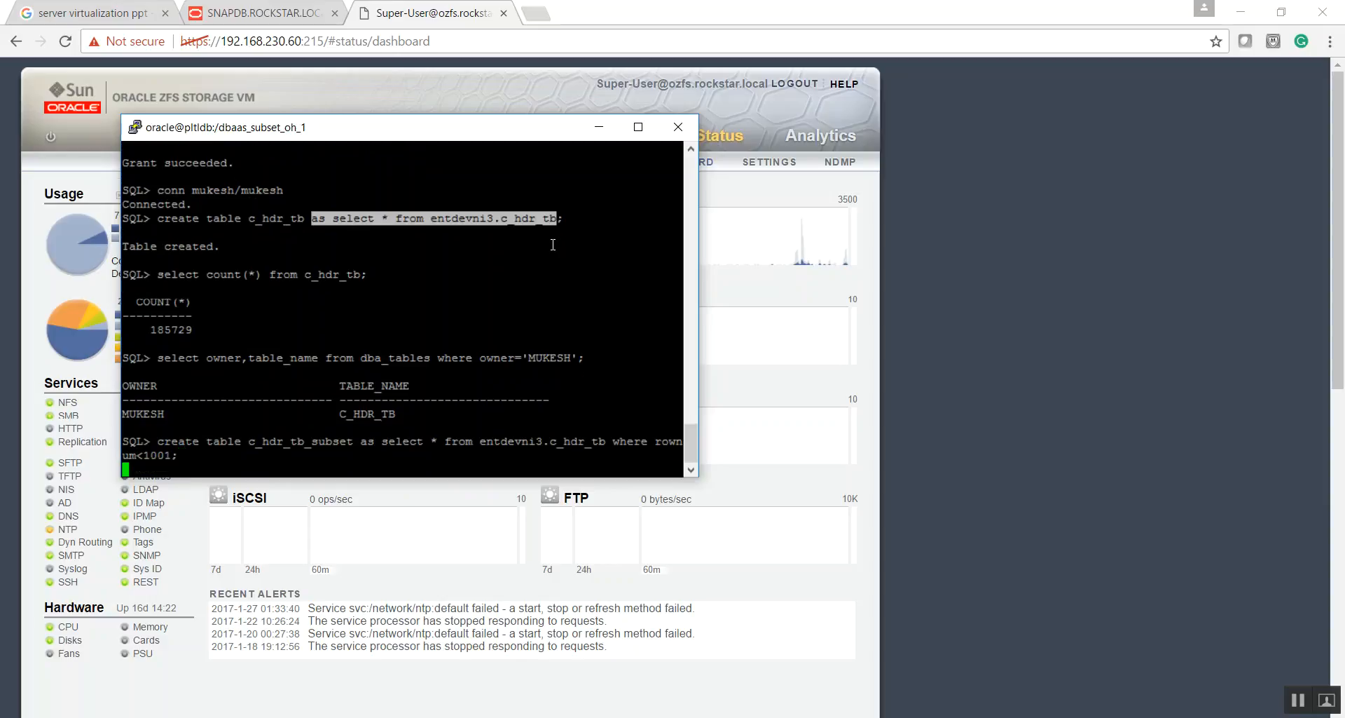
pyautogui.write('commit;')
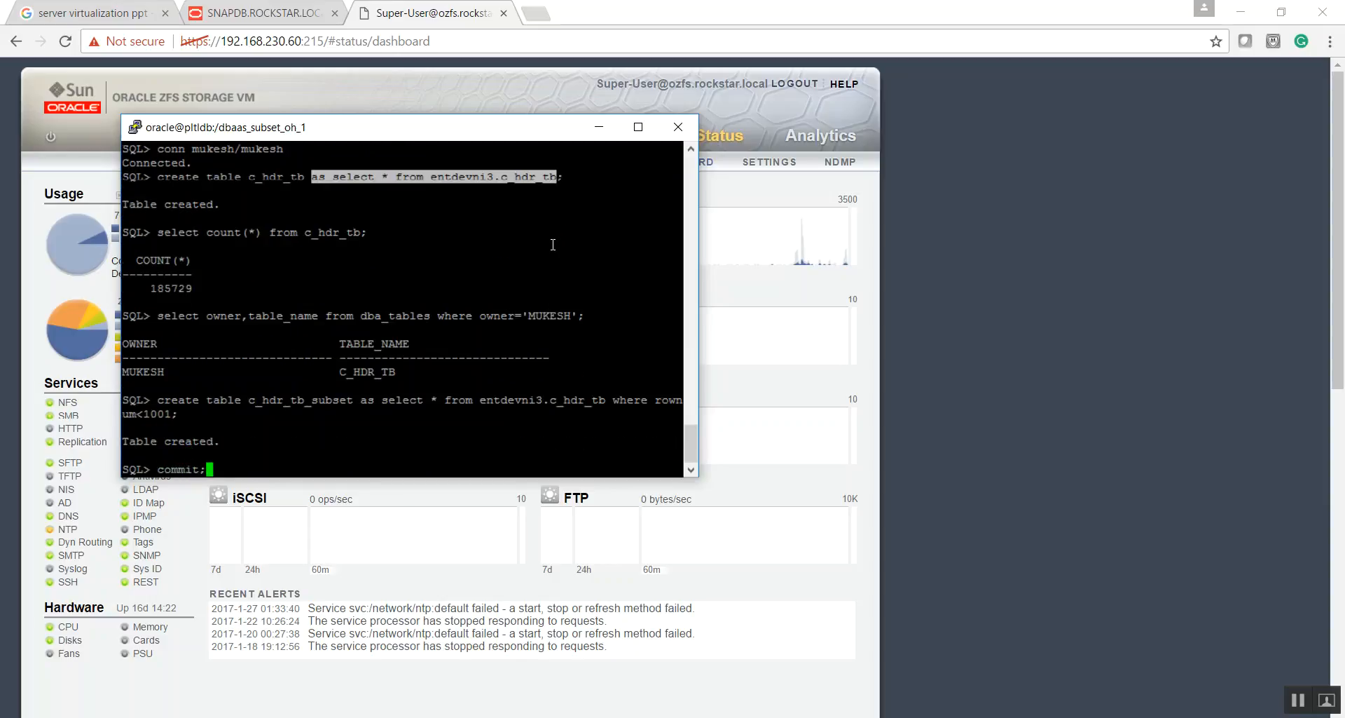
pyautogui.press('Return')
# - Rerun the dba_tables query listing owner and table_name for the connected user's tables
pyautogui.write('select')
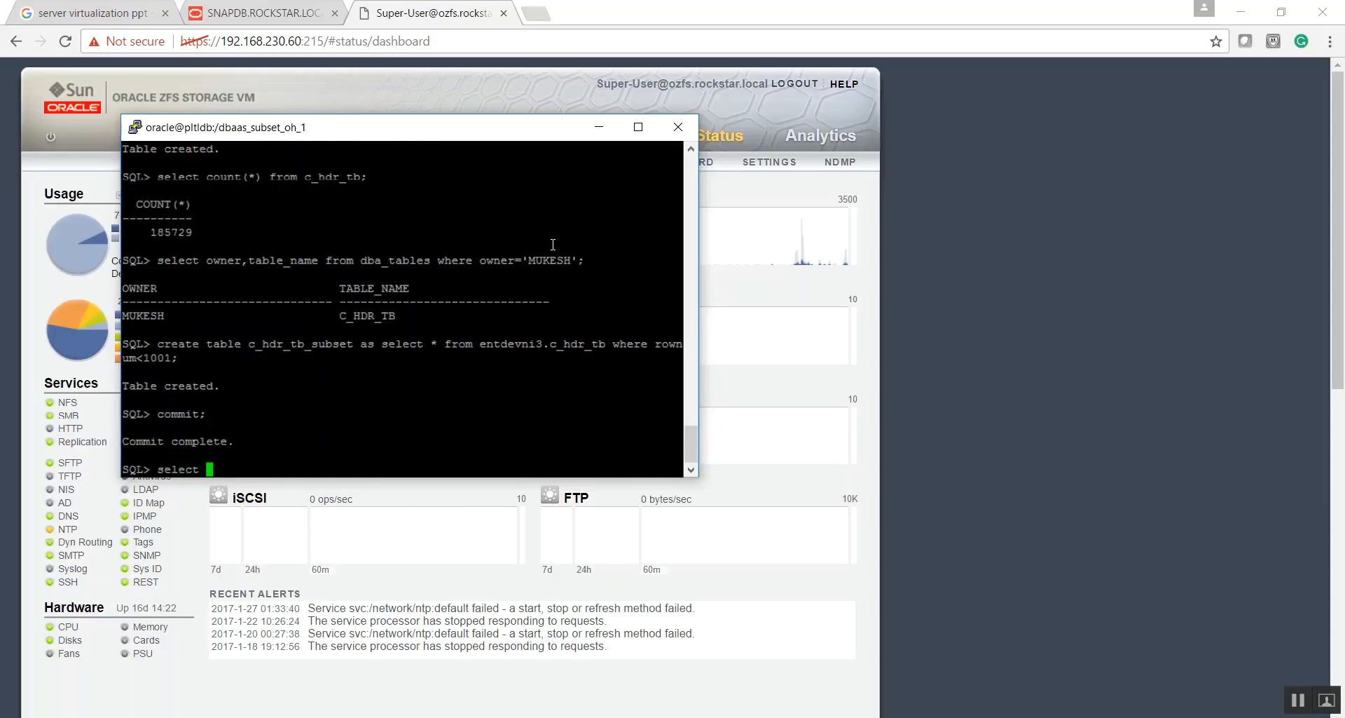
pyautogui.moveTo(157, 261); pyautogui.dragTo(579, 257)
pyautogui.click(608, 255)
pyautogui.press('BackSpace')
pyautogui.press('BackSpace')
pyautogui.press('BackSpace')
pyautogui.press('BackSpace')
pyautogui.press('BackSpace')
pyautogui.press('BackSpace')
pyautogui.press('BackSpace')
pyautogui.rightClick(393, 365)
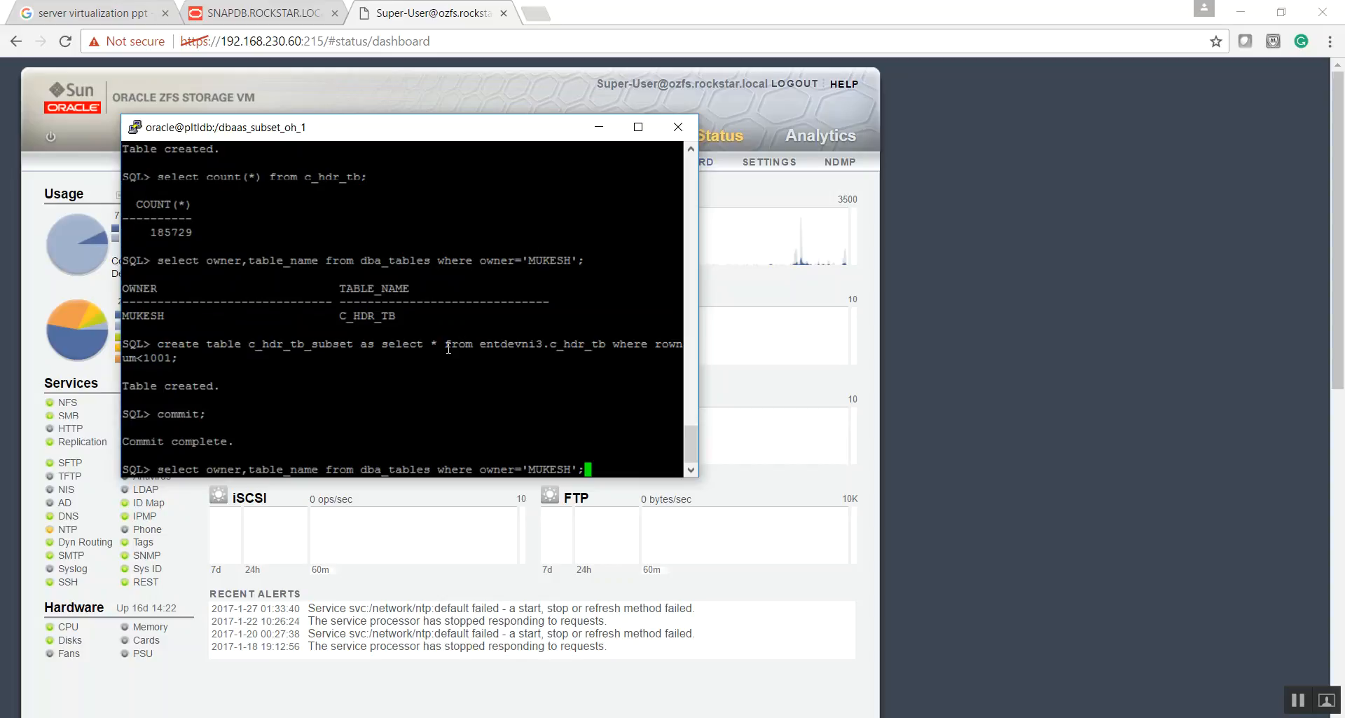
pyautogui.press('Return')
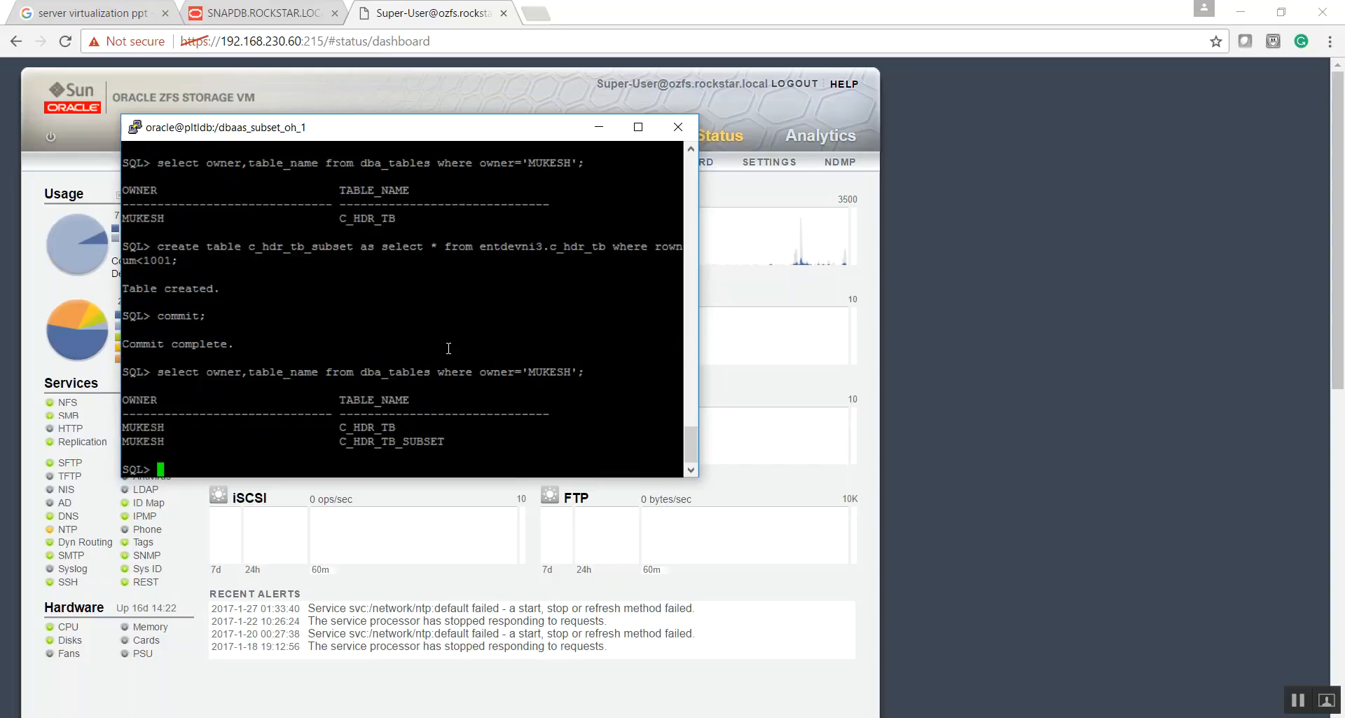
pyautogui.write('tranc')
pyautogui.press('BackSpace')
pyautogui.press('BackSpace')
pyautogui.press('BackSpace')
pyautogui.write('uncate')
pyautogui.write('table')
pyautogui.press('BackSpace')
pyautogui.press('BackSpace')
pyautogui.press('BackSpace')
pyautogui.press('BackSpace')
pyautogui.press('BackSpace')
pyautogui.press('BackSpace')
pyautogui.press('BackSpace')
pyautogui.press('BackSpace')
pyautogui.press('BackSpace')
pyautogui.press('BackSpace')
pyautogui.press('BackSpace')
pyautogui.press('BackSpace')
pyautogui.press('BackSpace')
pyautogui.press('BackSpace')
pyautogui.press('BackSpace')
pyautogui.write('dele')
pyautogui.press('BackSpace')
pyautogui.press('BackSpace')
pyautogui.press('BackSpace')
pyautogui.press('BackSpace')
# - Highlight the C_HDR_TB and C_HDR_TB_SUBSET rows in the query output to review them, and clear the highlight
pyautogui.moveTo(341, 429); pyautogui.dragTo(436, 442)
pyautogui.moveTo(131, 401); pyautogui.dragTo(436, 441)
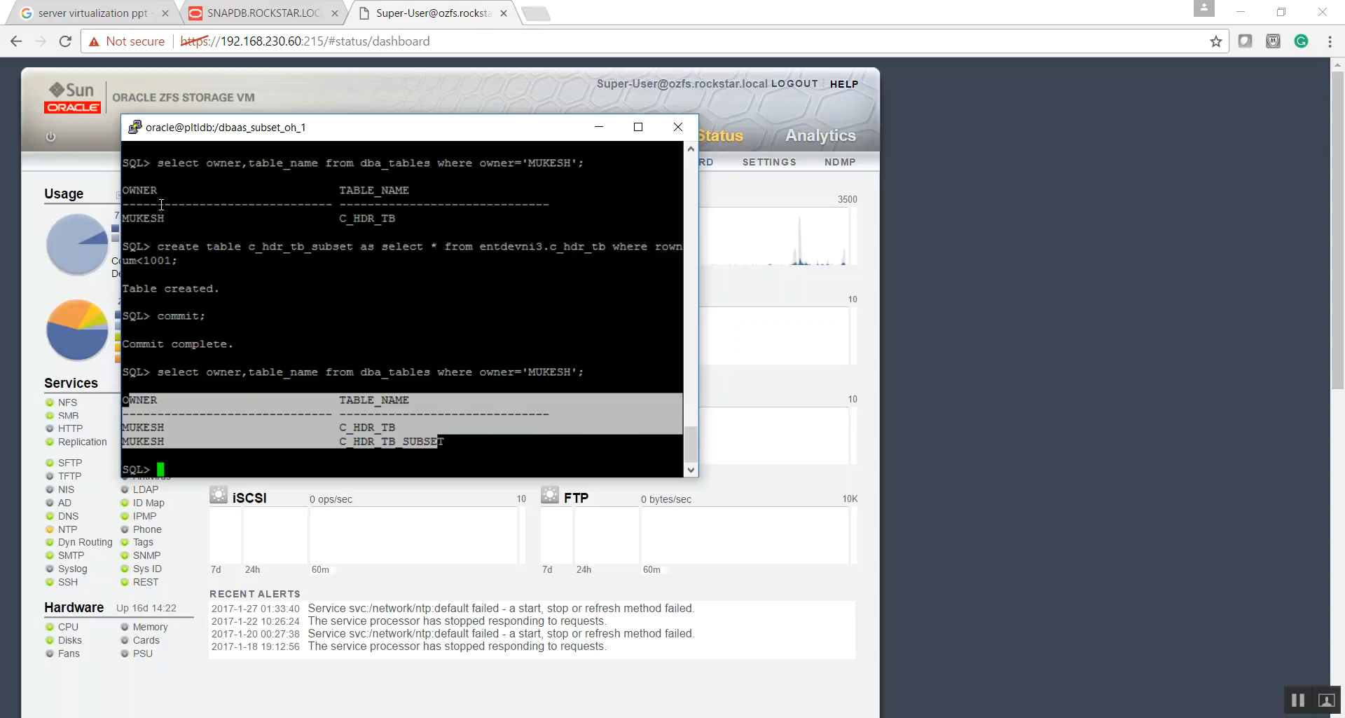
pyautogui.click(311, 306)
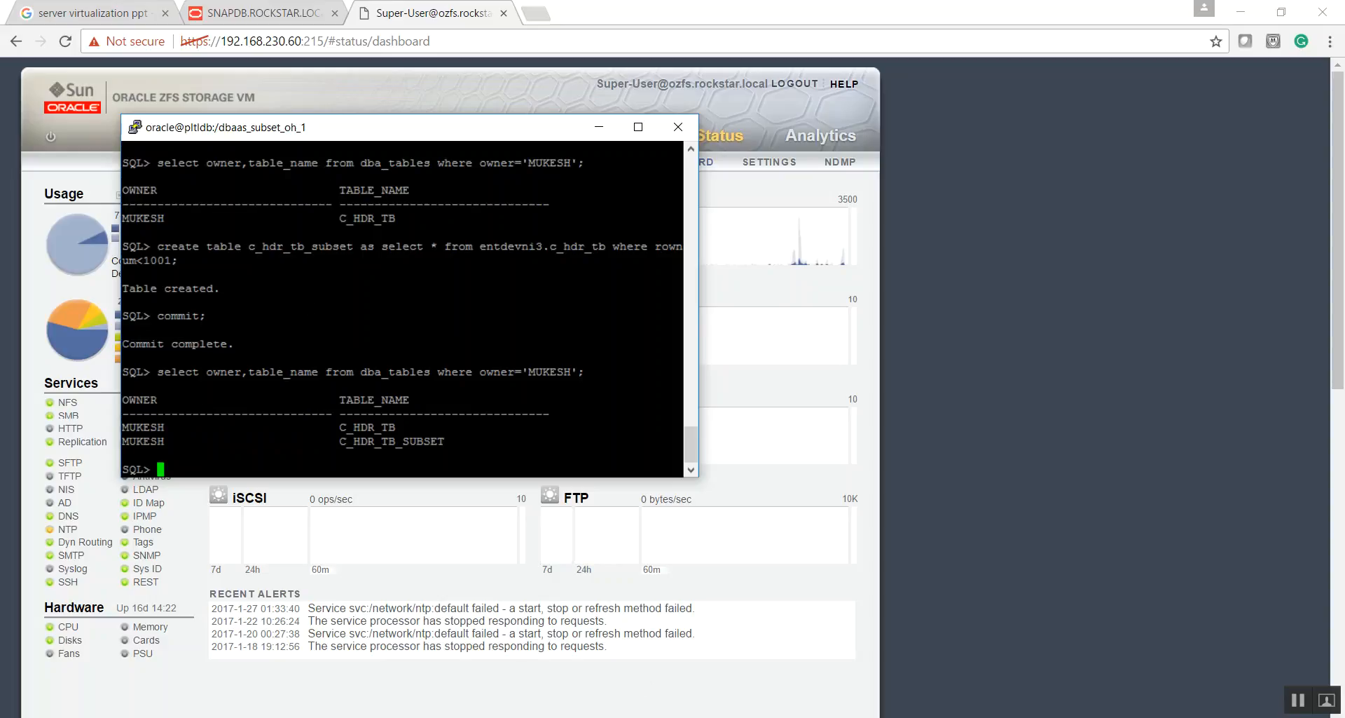
# - Switch to the PowerPoint demo outline and highlight the item about triggering the Post-Test-SN snapshot
pyautogui.click(545, 634)
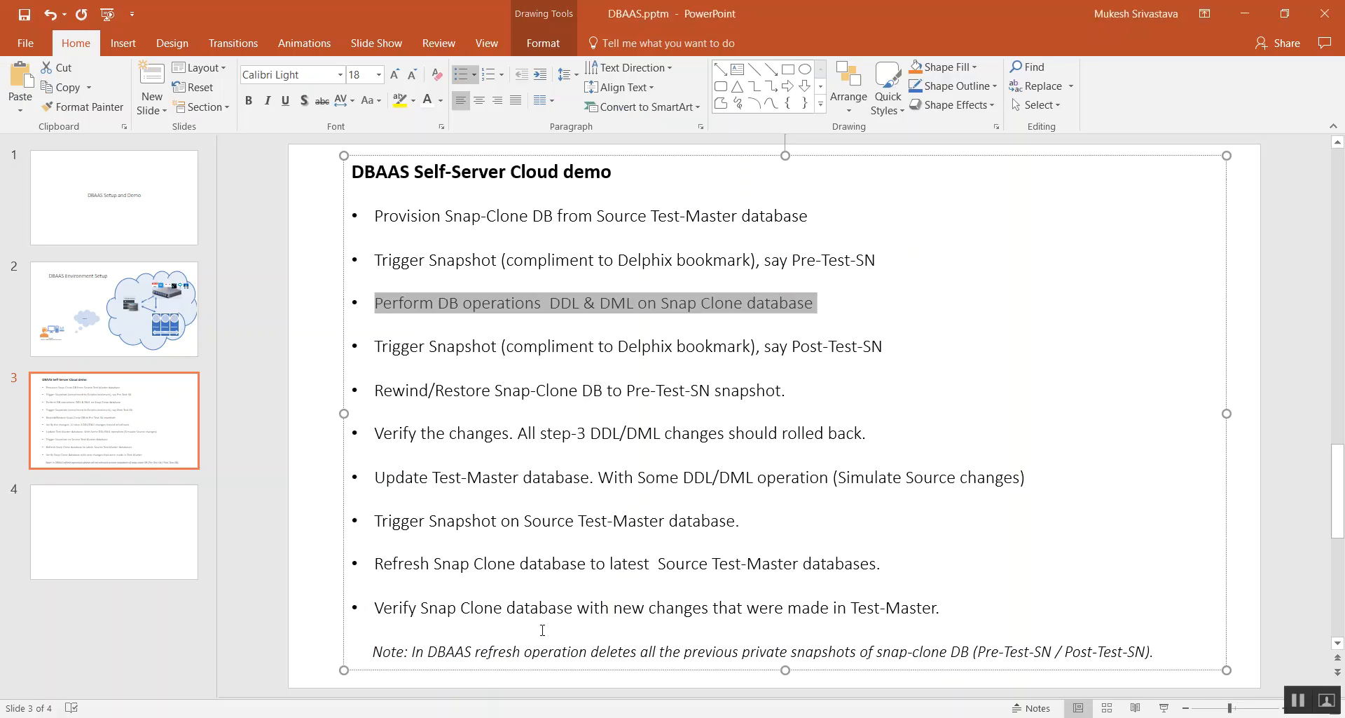
pyautogui.moveTo(379, 347); pyautogui.dragTo(872, 349)
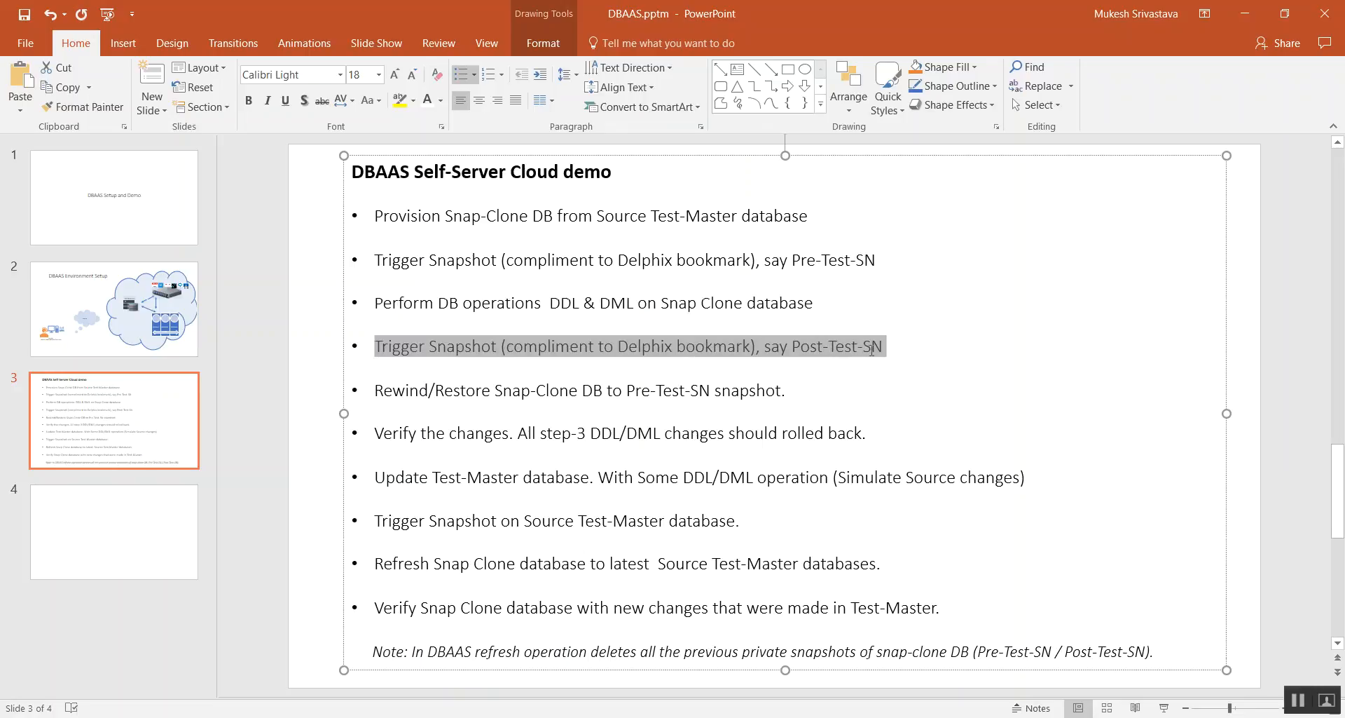
pyautogui.click(471, 366)
pyautogui.moveTo(379, 346); pyautogui.dragTo(883, 352)
# - Switch to Enterprise Manager in the browser and start creating a new snapshot of SNAPDB.ROCKSTAR.LOCAL
pyautogui.moveTo(583, 717)
pyautogui.click(569, 673)
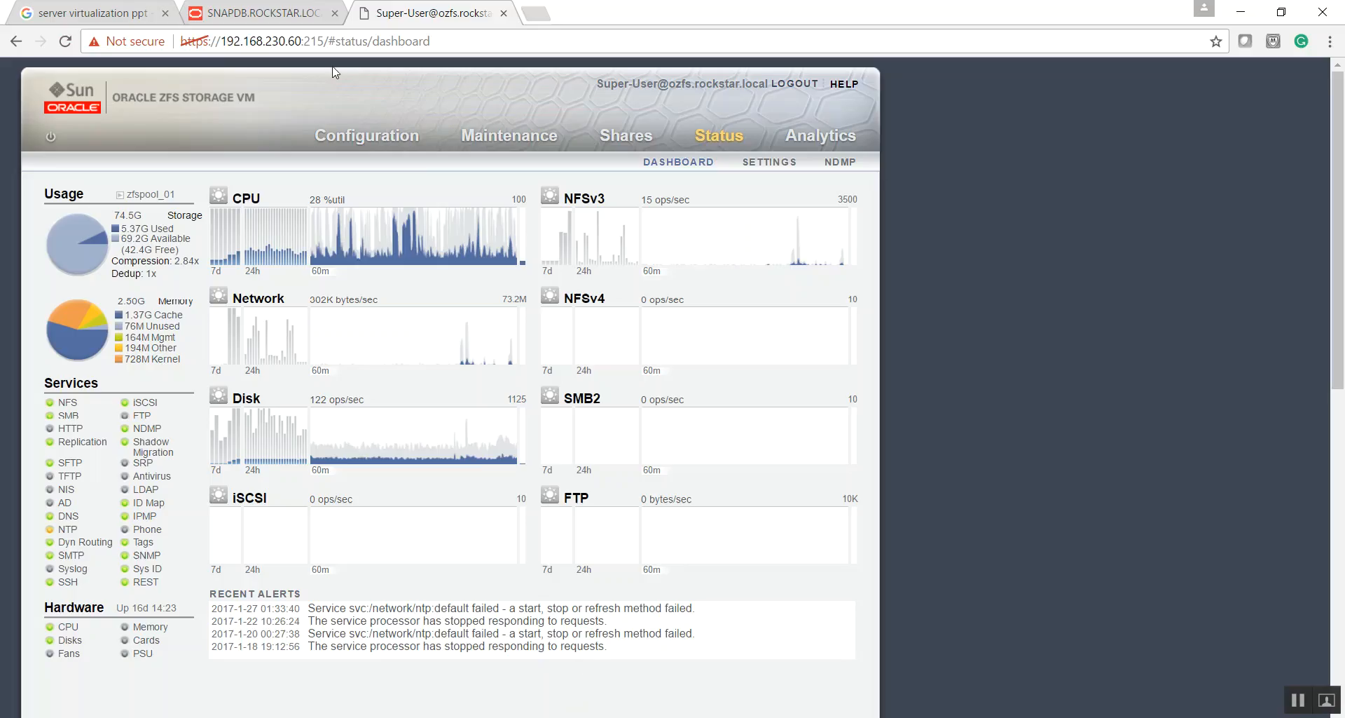
pyautogui.click(224, 9)
pyautogui.click(64, 449)
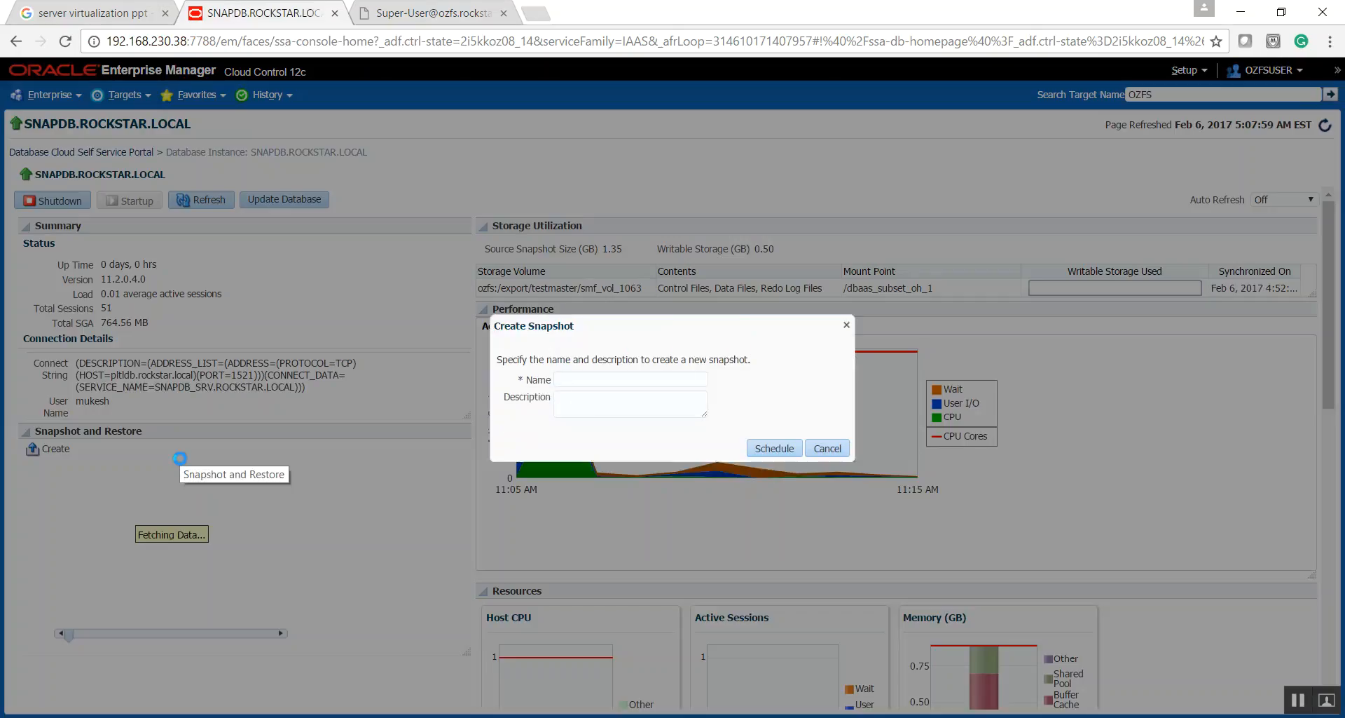
# - Switch to the PowerPoint outline and copy the snapshot name Post-Test-SN
pyautogui.hotkey('alt', 'Tab')
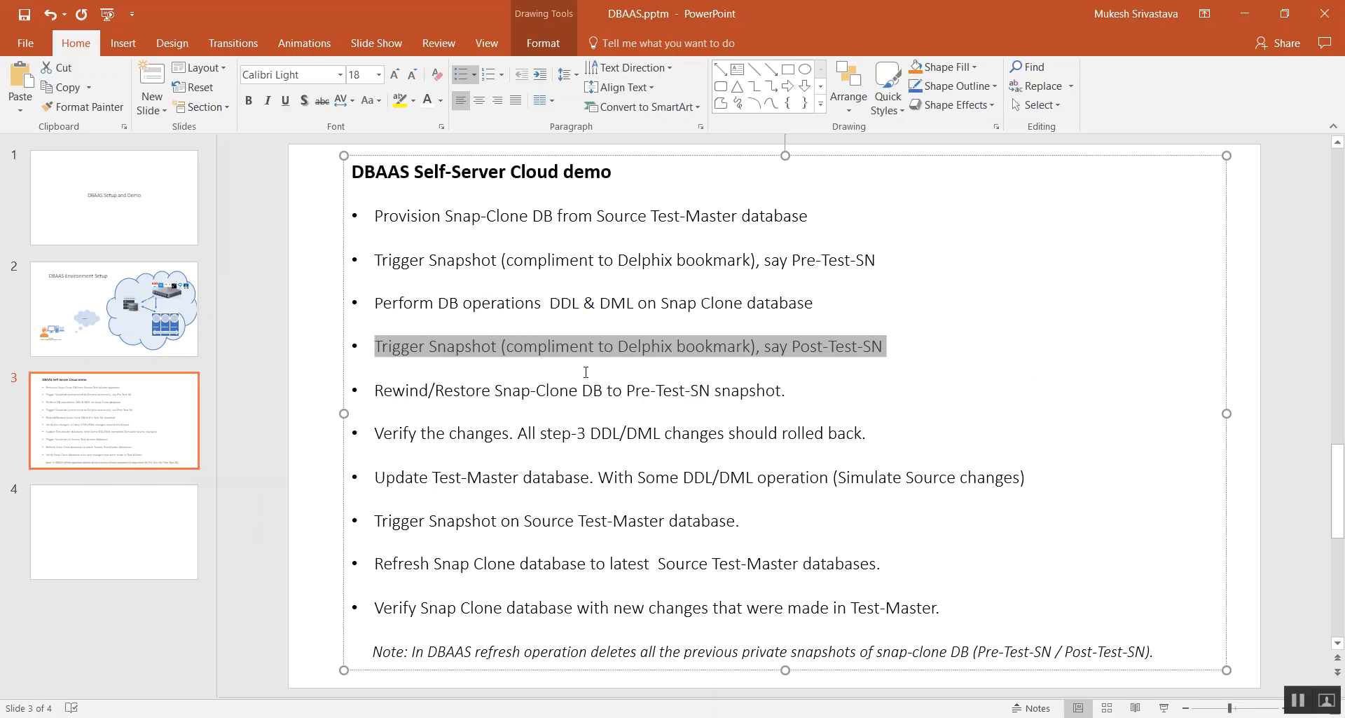
pyautogui.click(844, 346)
pyautogui.moveTo(794, 347); pyautogui.dragTo(884, 349)
pyautogui.hotkey('ctrl', 'c')
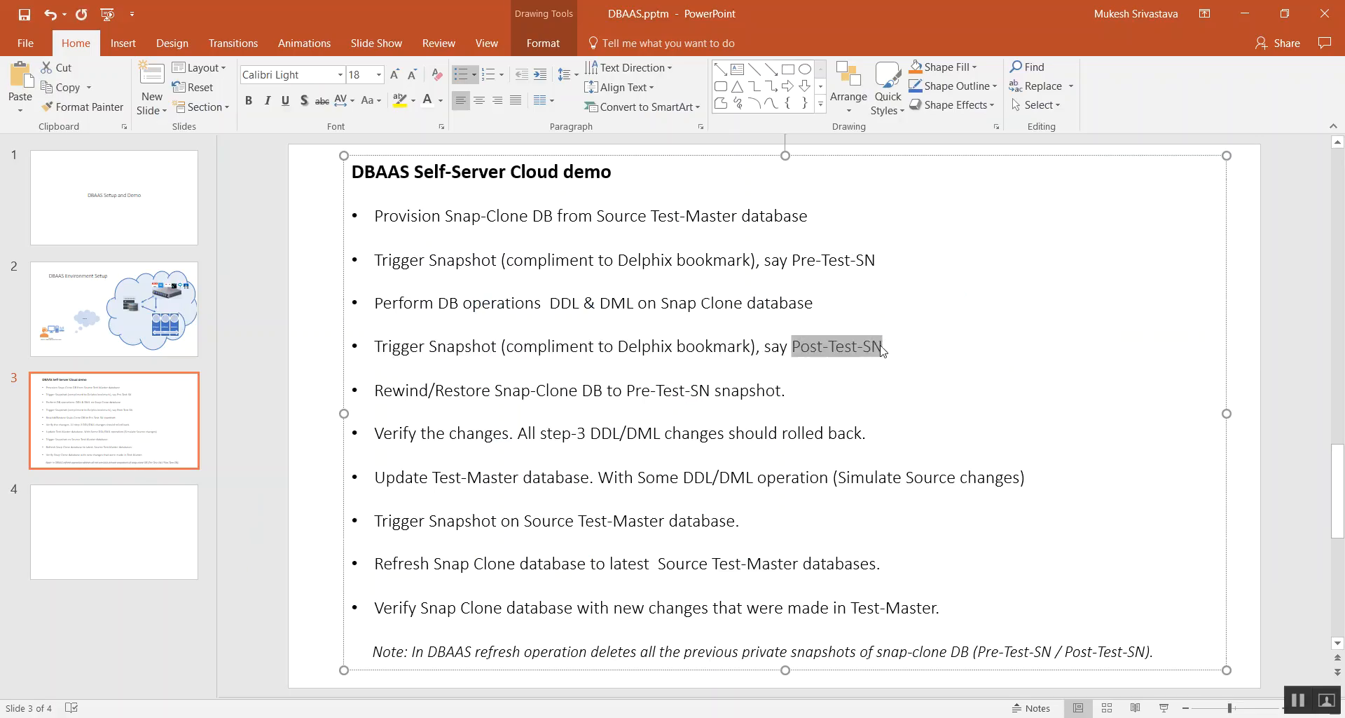
# - Switch back to Enterprise Manager and schedule the snapshot with Post-Test-SN as both name and description
pyautogui.hotkey('alt', 'Tab')
pyautogui.hotkey('ctrl', 'v')
pyautogui.press('Tab')
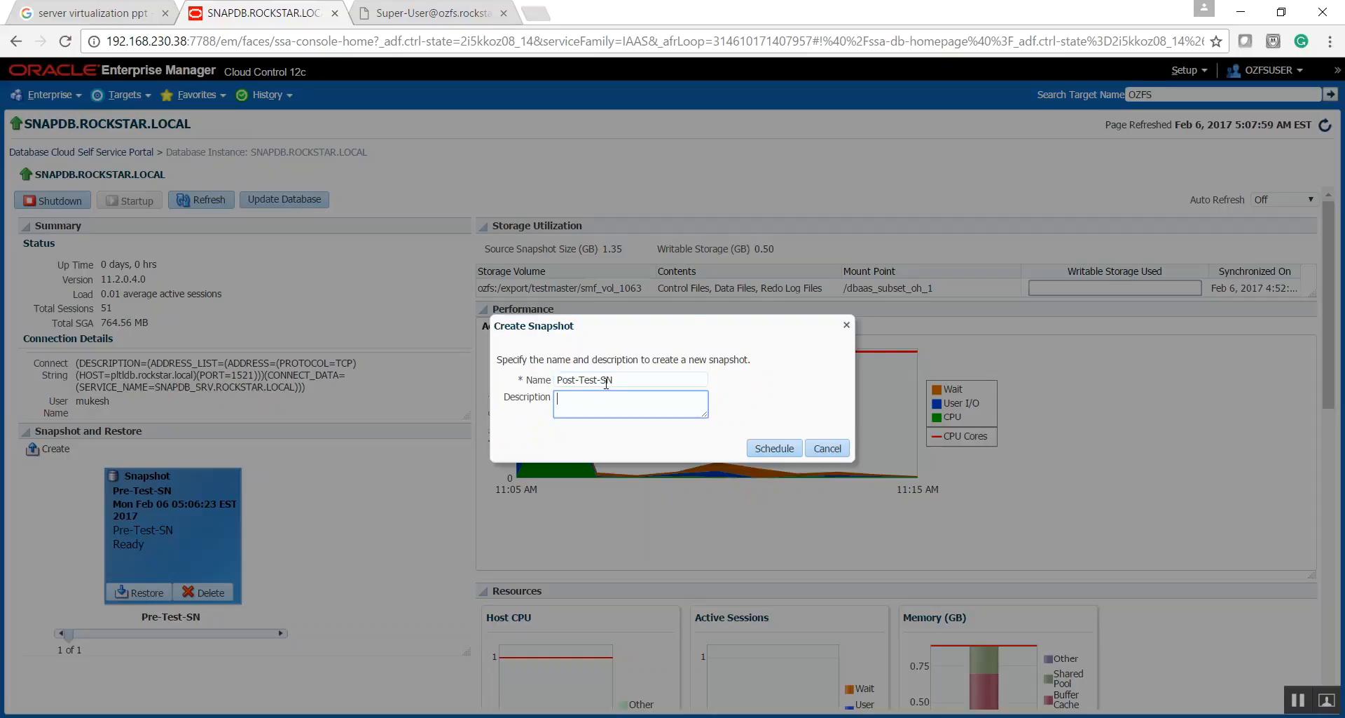
pyautogui.hotkey('ctrl', 'v')
pyautogui.click(762, 450)
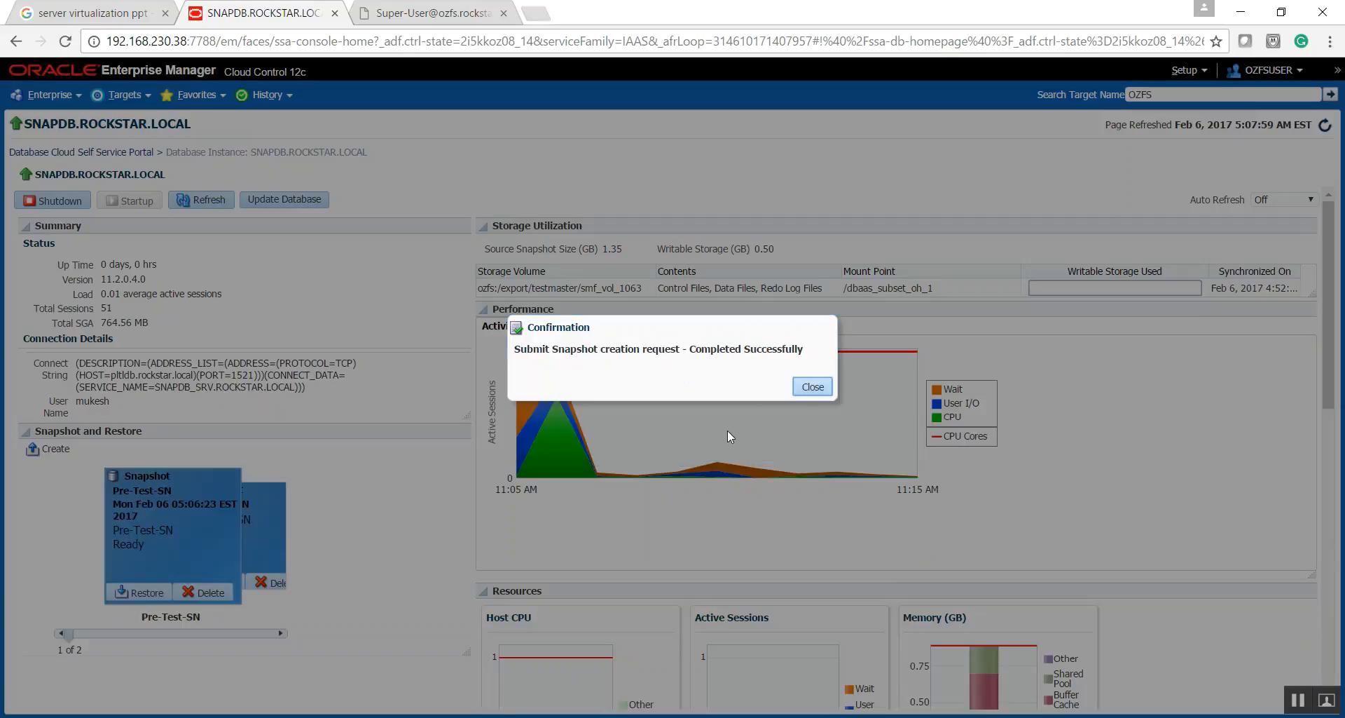
pyautogui.click(813, 387)
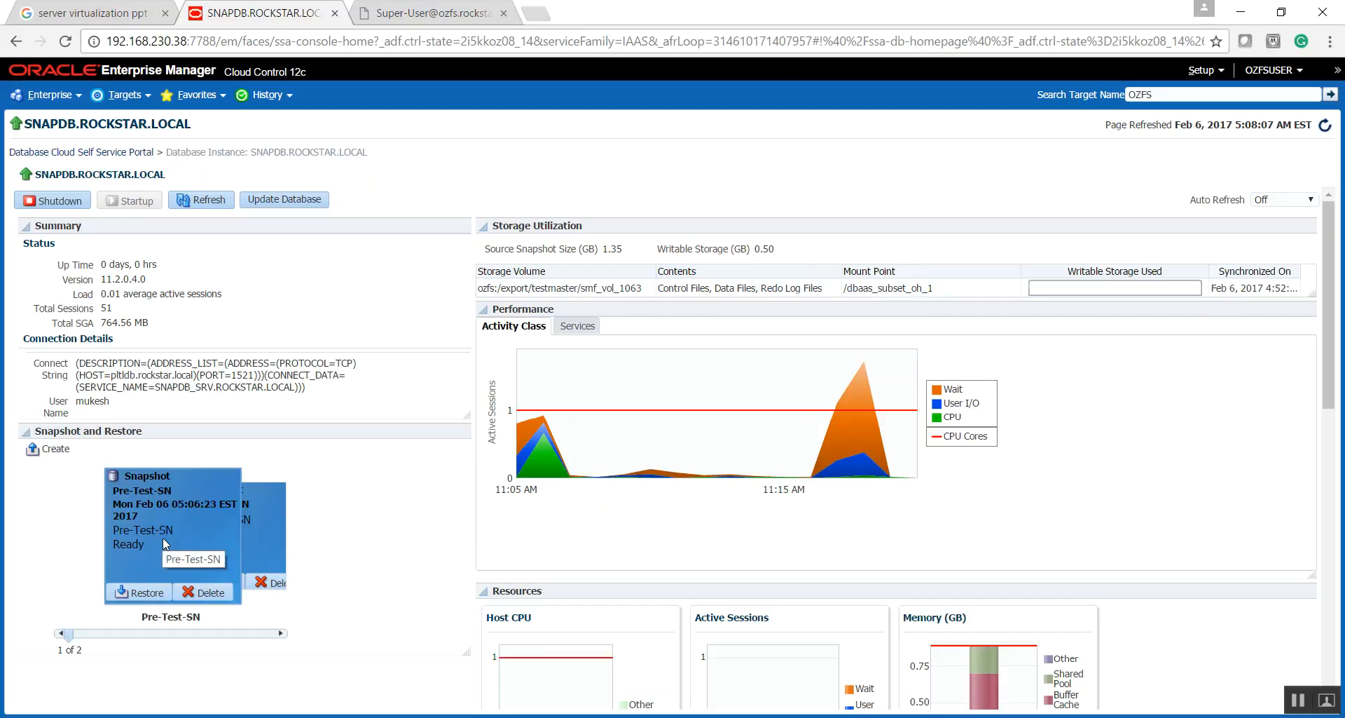
# - Bring up the Post-Test-SN snapshot card, and open the Post-Test-SN_34 run from the provisioning procedure activity
pyautogui.click(254, 536)
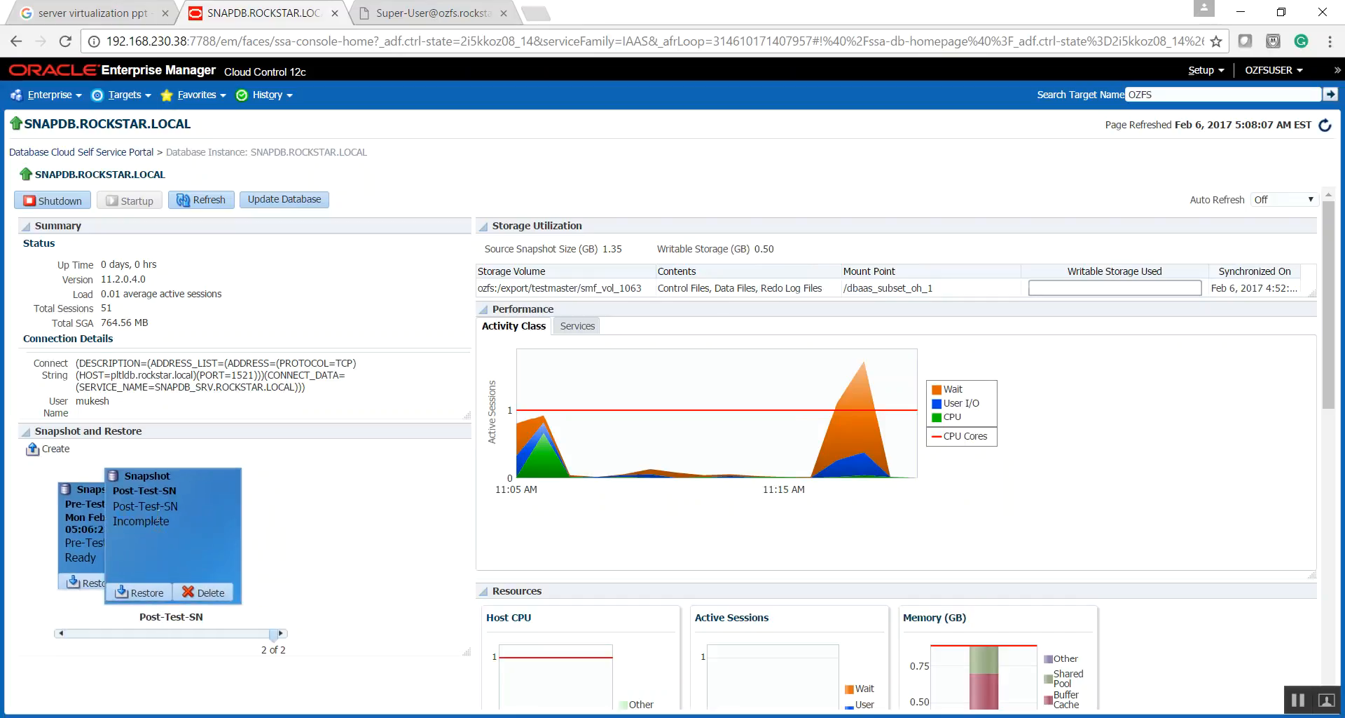
pyautogui.click(49, 95)
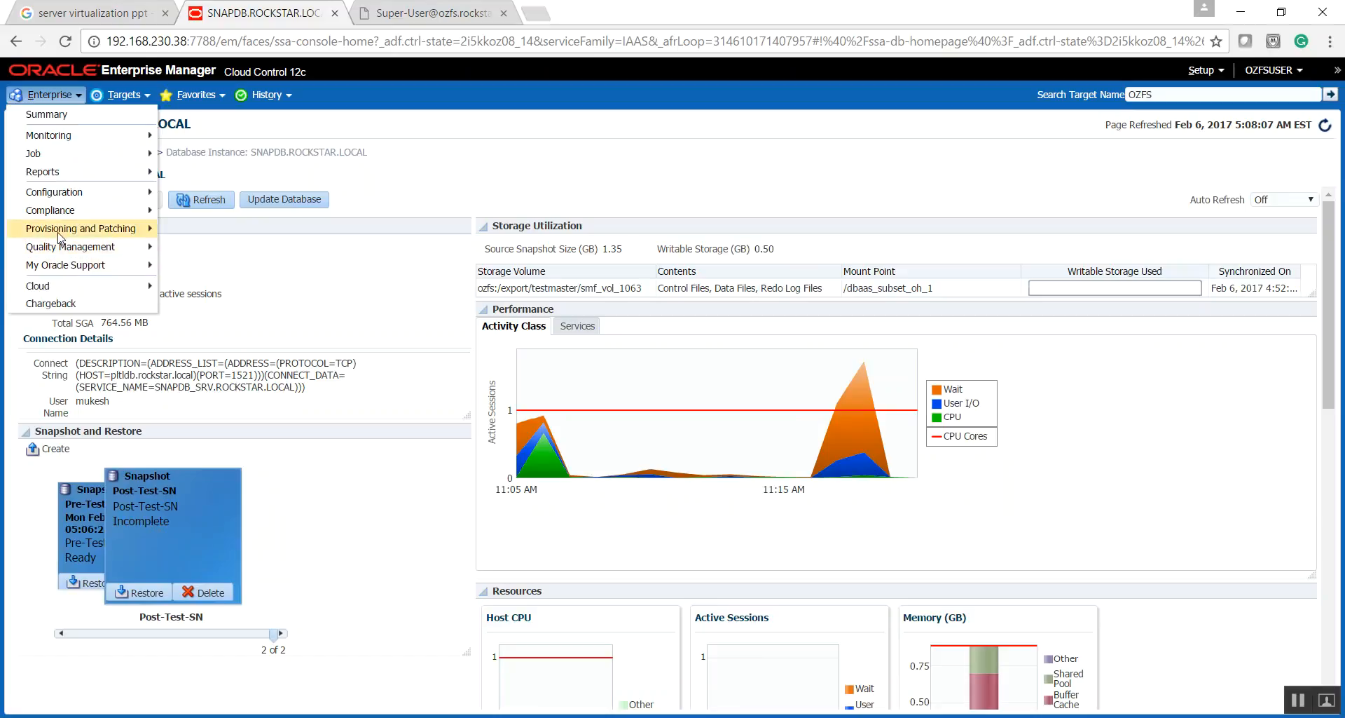
pyautogui.moveTo(73, 238)
pyautogui.click(173, 229)
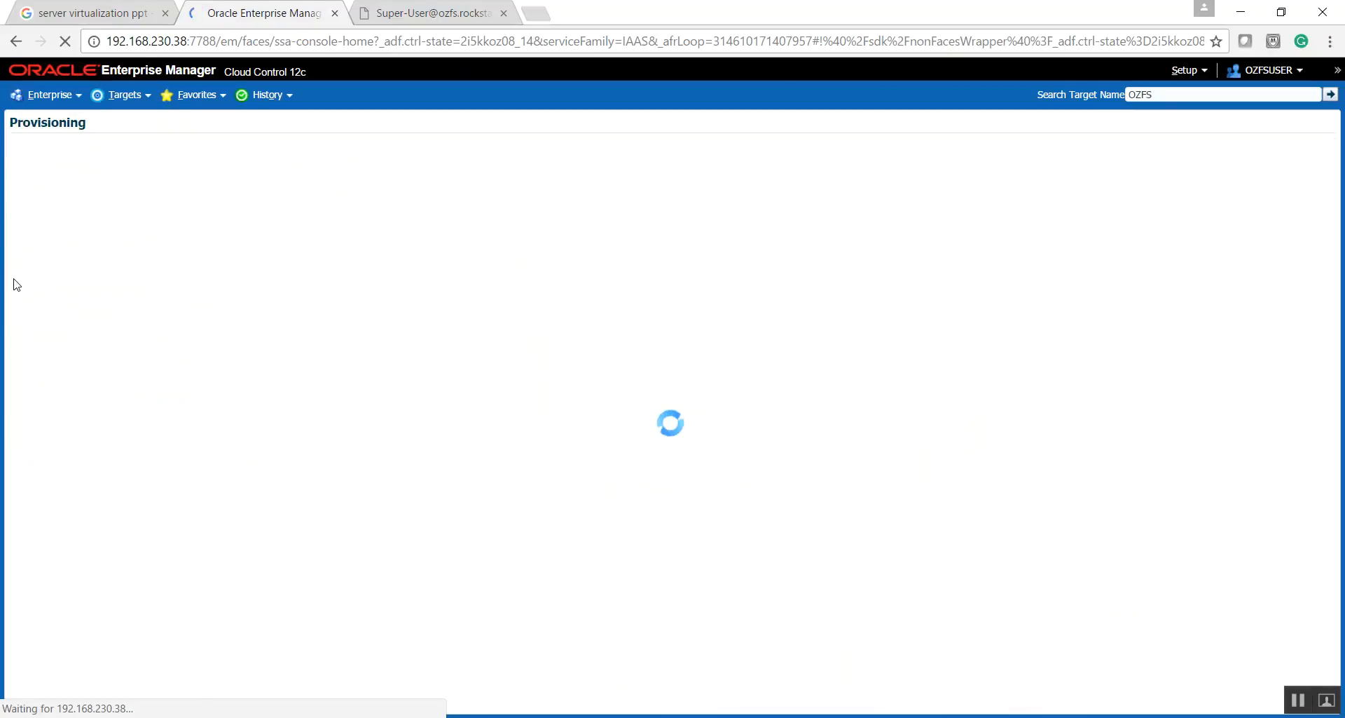
pyautogui.click(97, 350)
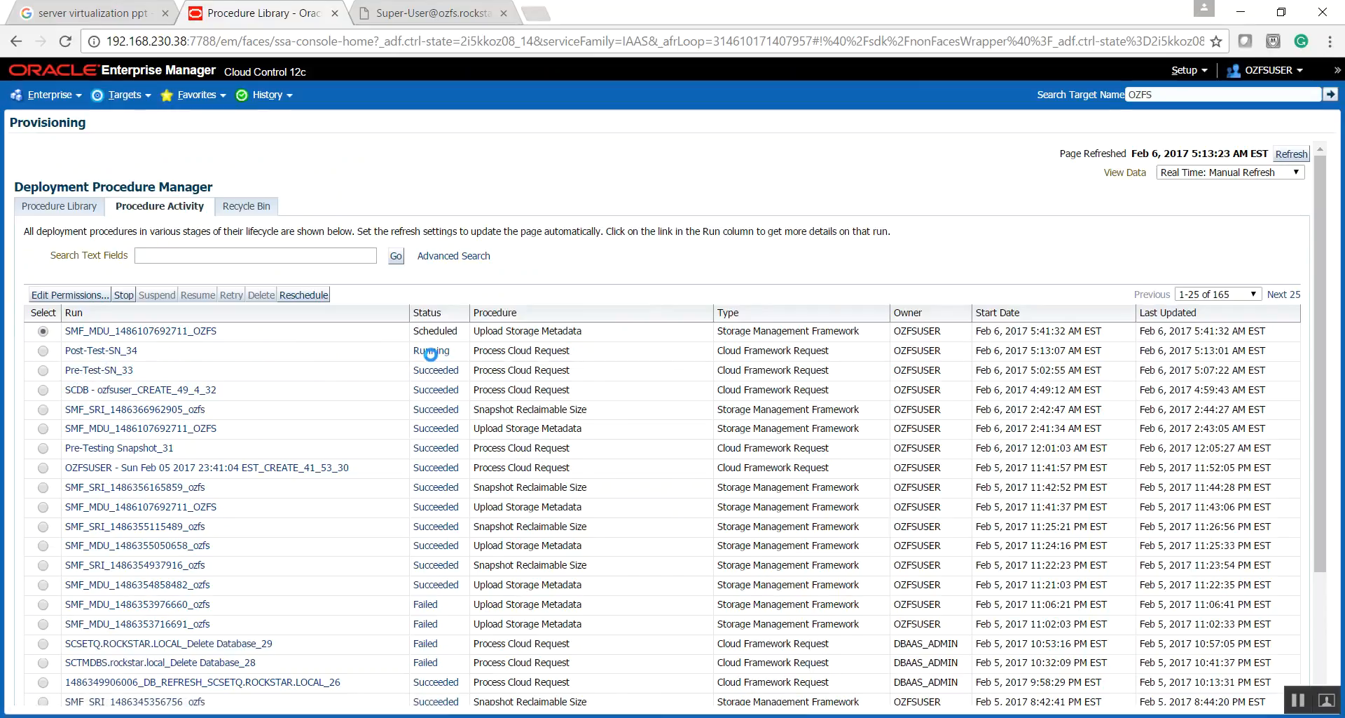
# - Set the Post-Test-SN_34 run's data view to 30 Second Refresh and expand all its procedure steps
pyautogui.click(1233, 167)
pyautogui.click(1180, 191)
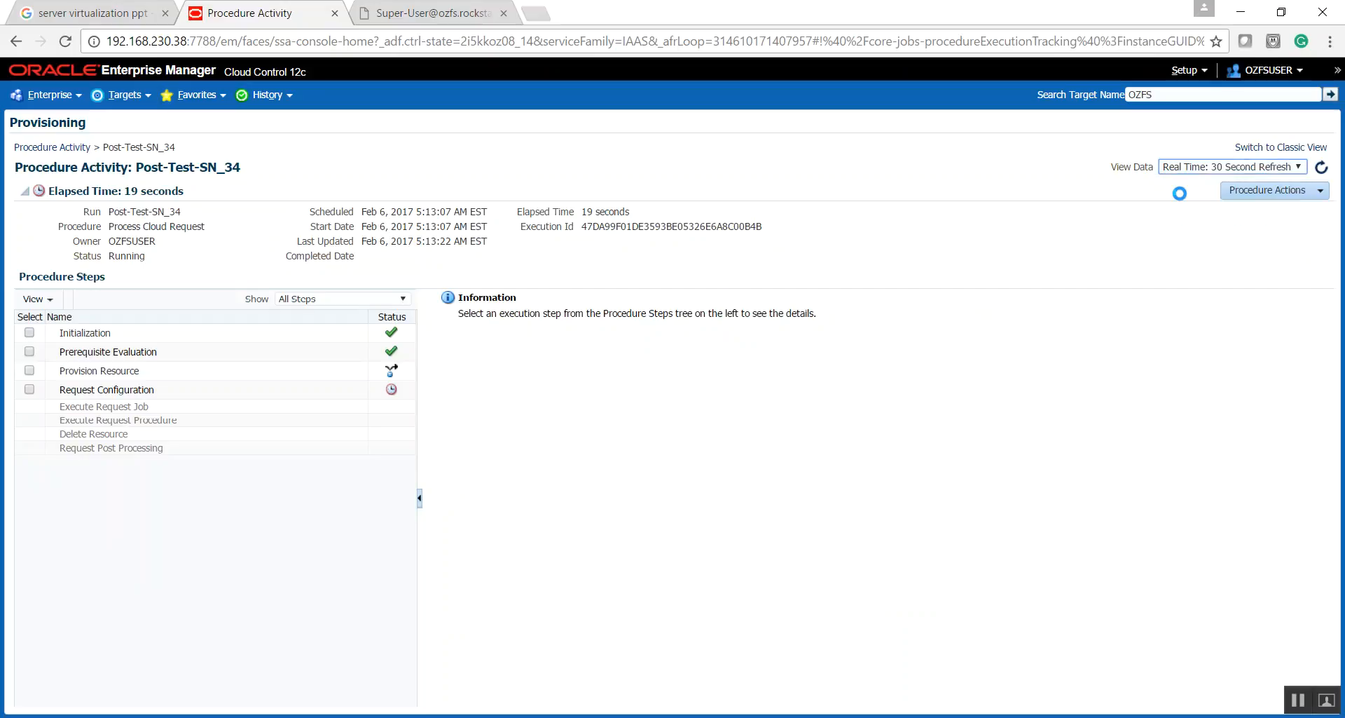
pyautogui.click(37, 297)
pyautogui.click(61, 397)
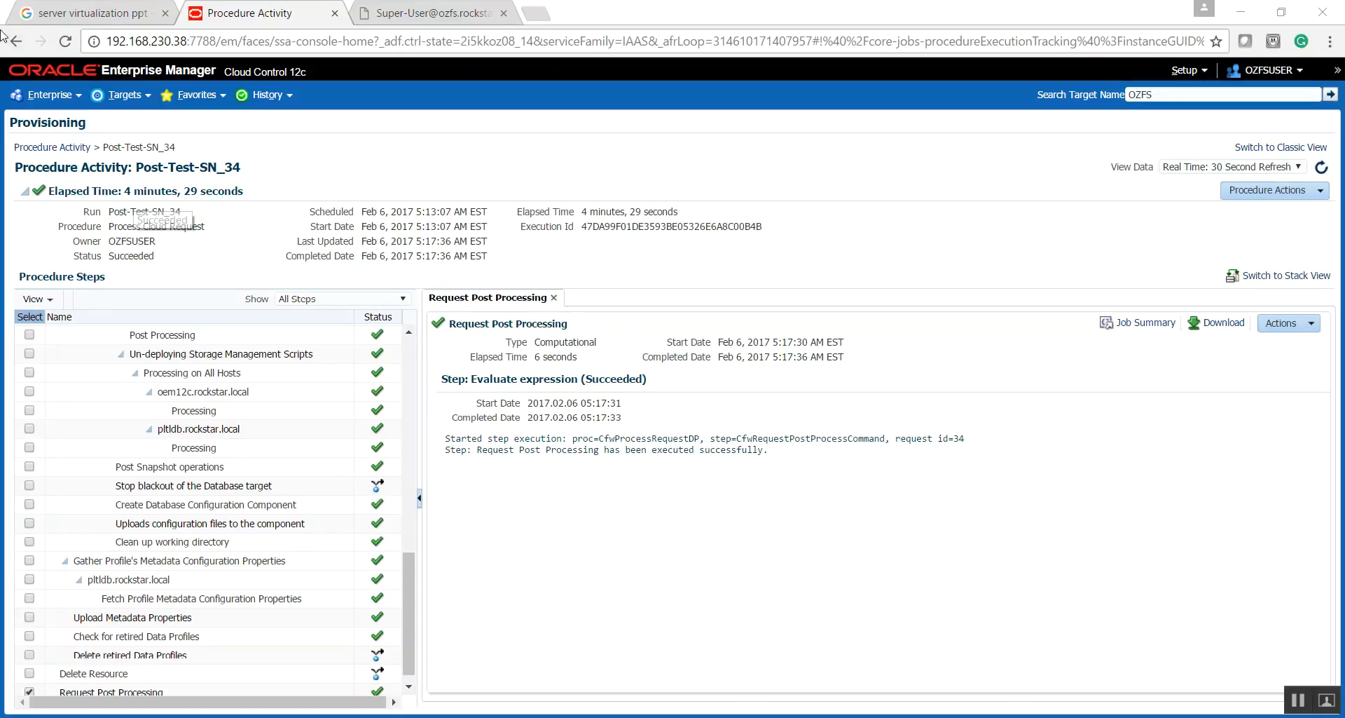
# - Go to the cloud Self Service Portal, switch it to manage Databases and open the SNAPDB.ROCKSTAR.LOCAL service
pyautogui.click(54, 96)
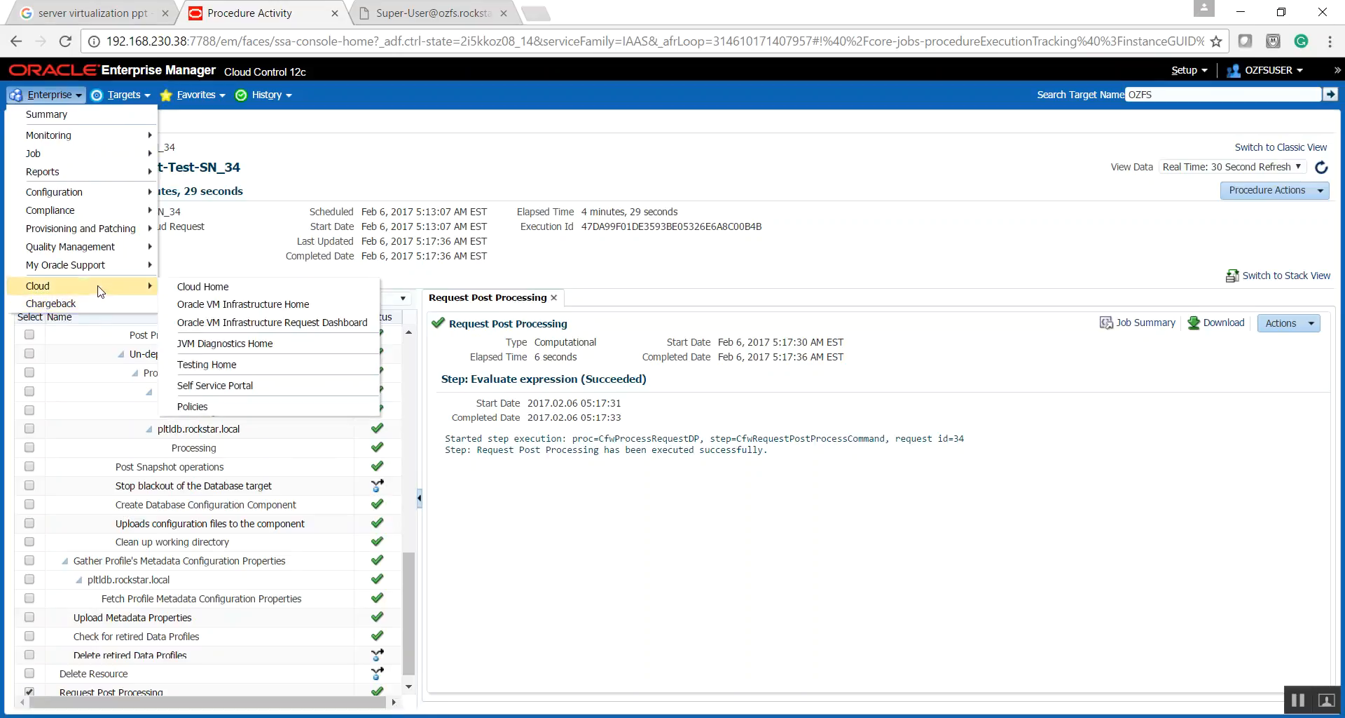
pyautogui.moveTo(118, 293)
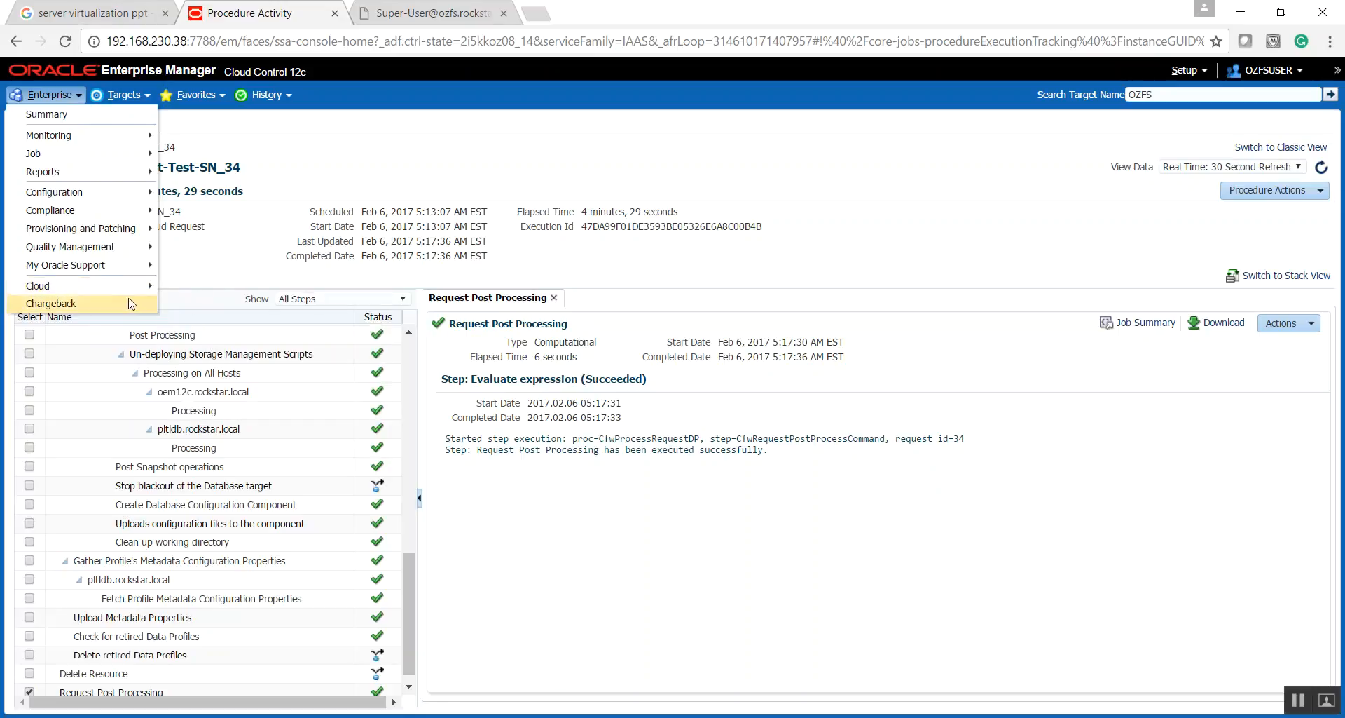
pyautogui.click(184, 384)
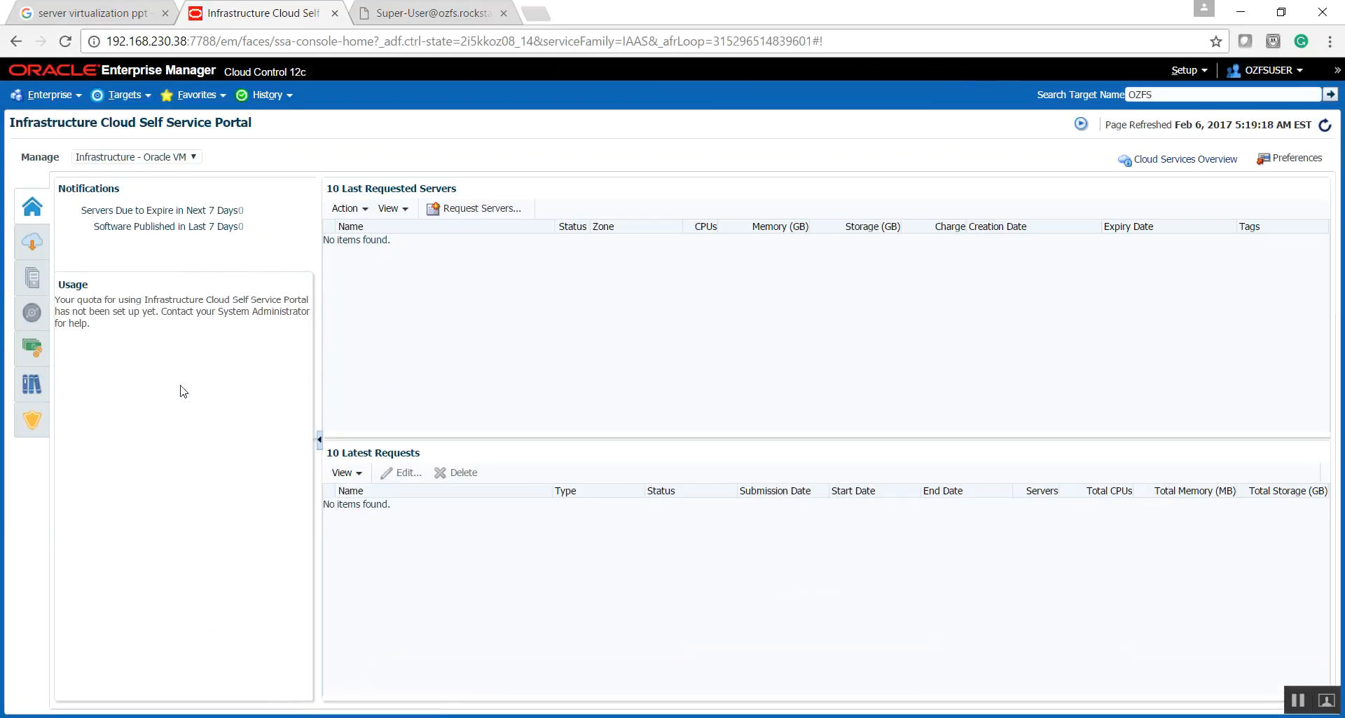
pyautogui.click(175, 157)
pyautogui.click(130, 181)
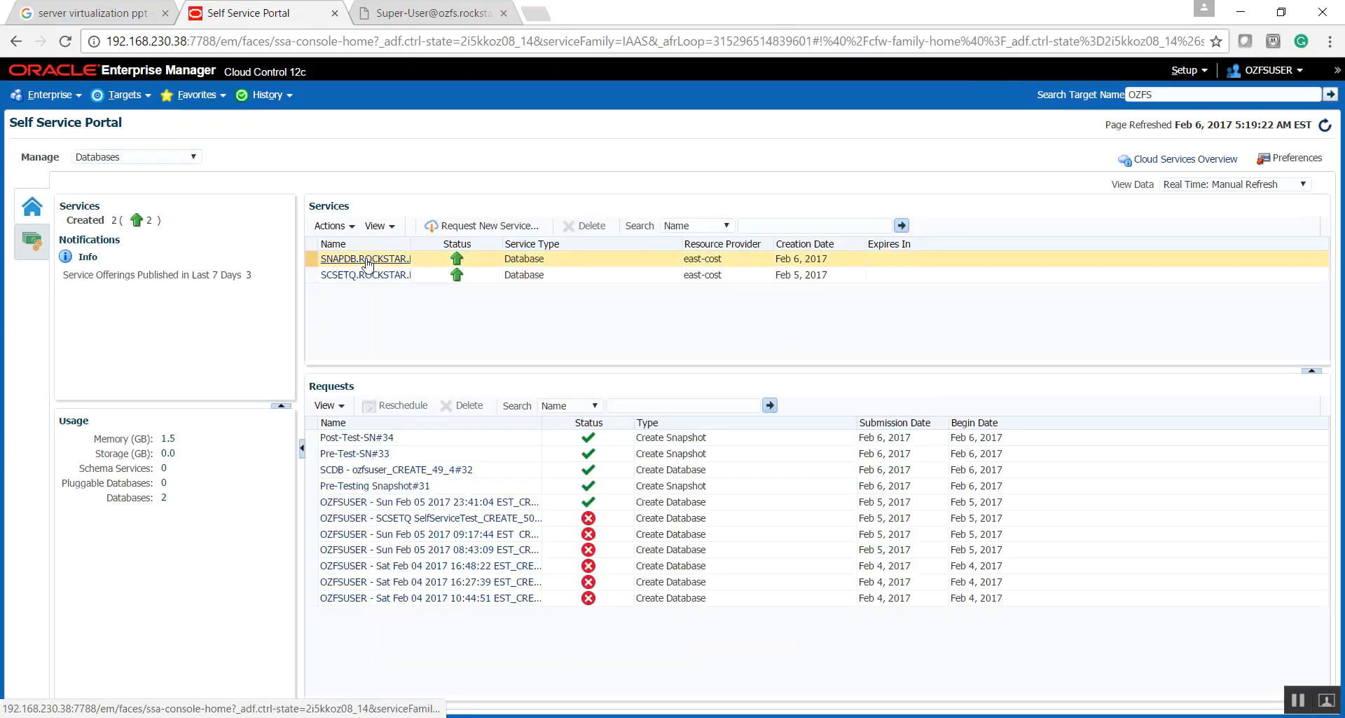
pyautogui.click(365, 264)
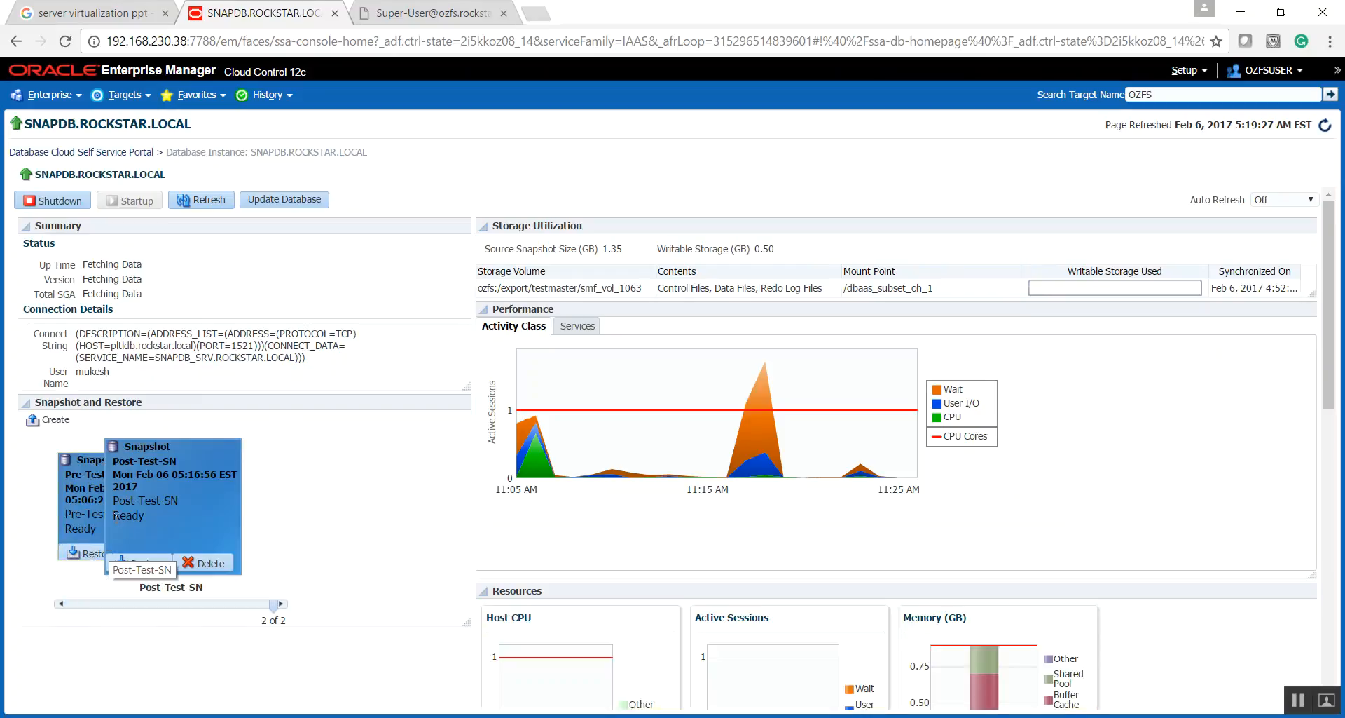
# - Bring the Pre-Test-SN snapshot card to the front in SNAPDB's Snapshot and Restore section
pyautogui.click(77, 515)
pyautogui.click(263, 533)
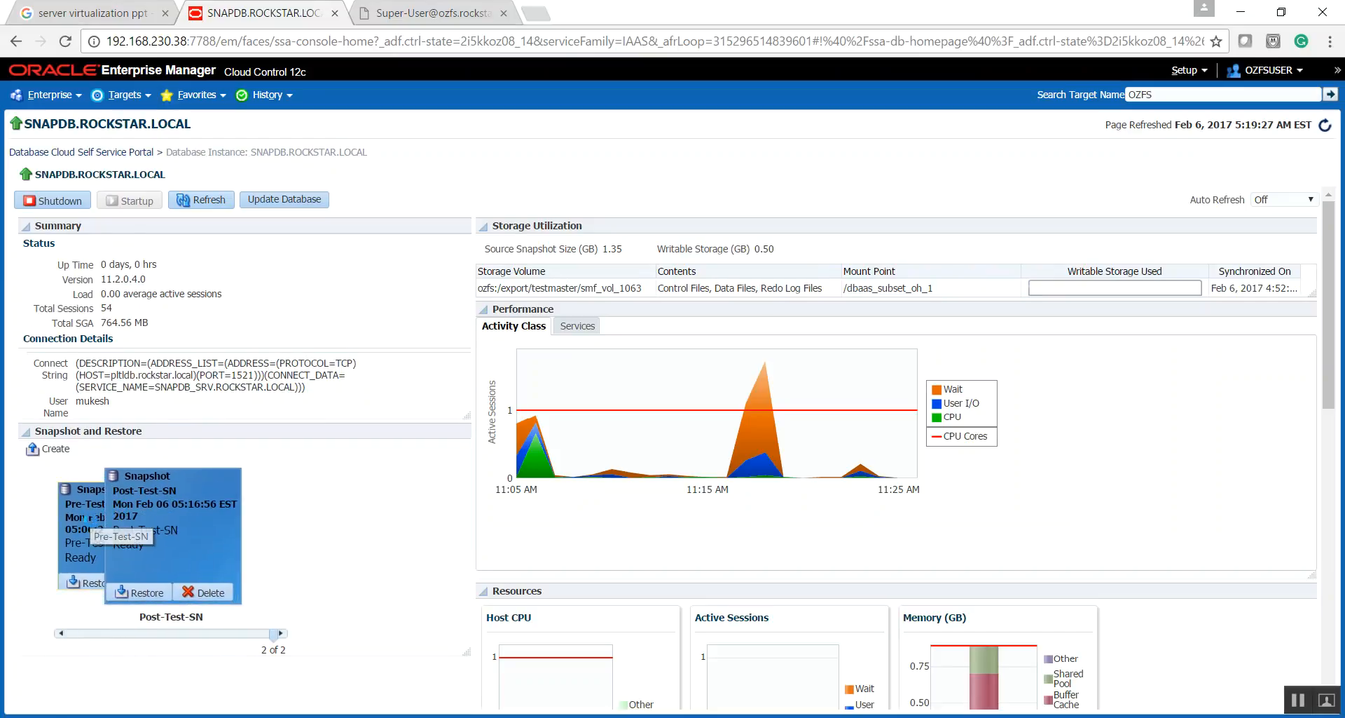
pyautogui.click(92, 525)
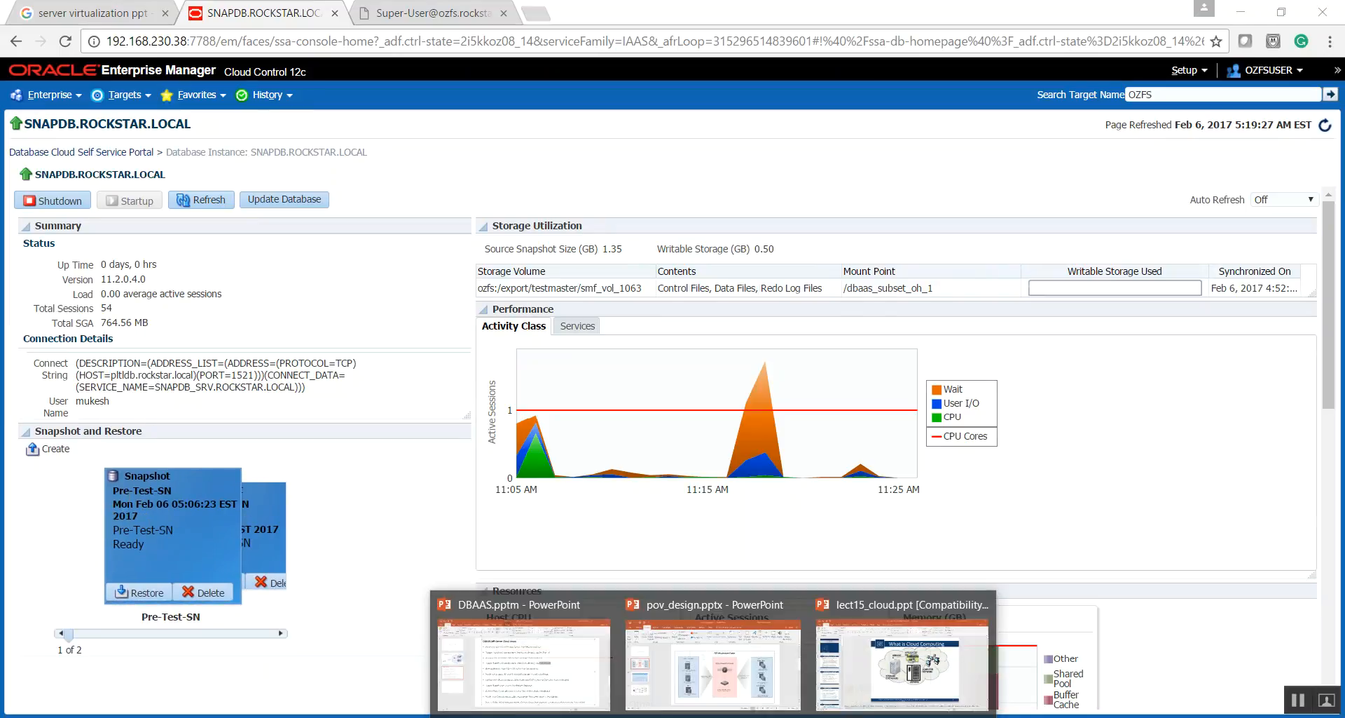
# - Switch to the DBAAS.pptm outline in PowerPoint, highlight the item about restoring the Snap-Clone DB to Pre-Test-SN, and return to Enterprise Manager
pyautogui.click(540, 648)
pyautogui.moveTo(375, 389)
pyautogui.mouseDown()
pyautogui.moveTo(607, 403)
pyautogui.moveTo(781, 390)
pyautogui.mouseUp()
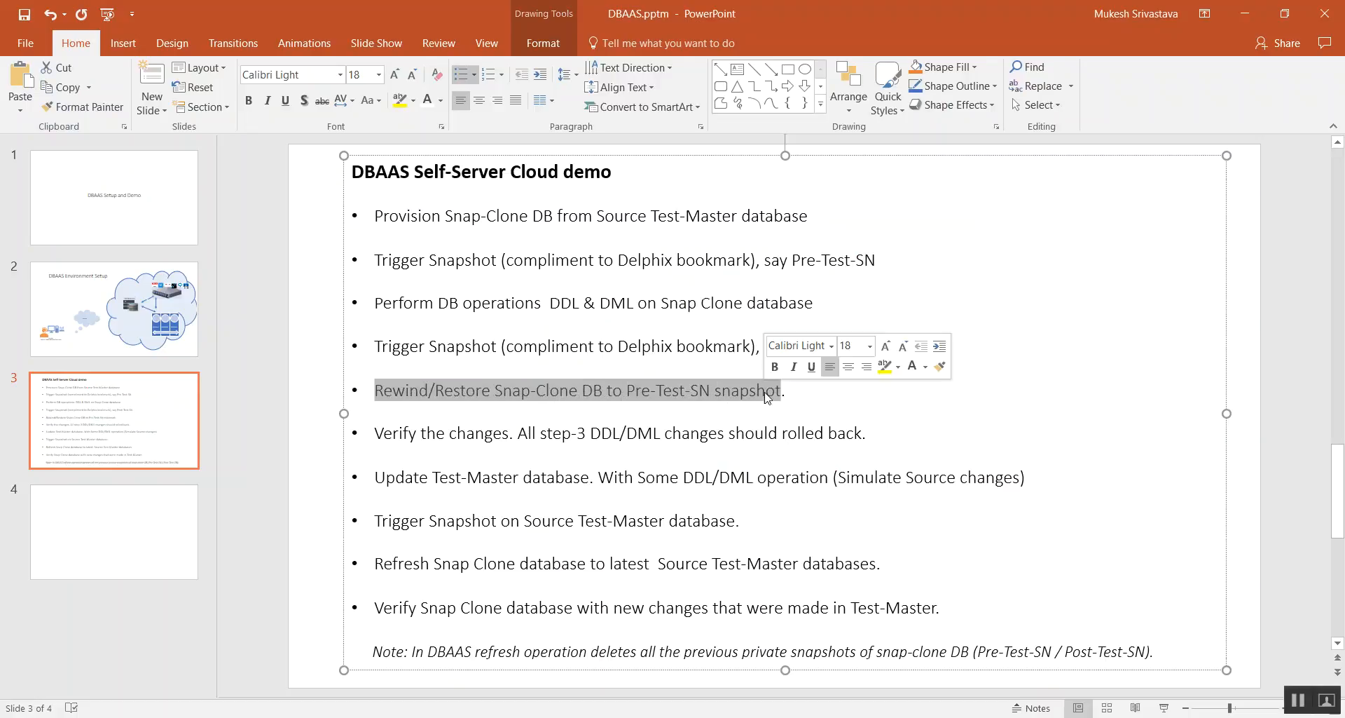
pyautogui.hotkey('alt', 'Tab')
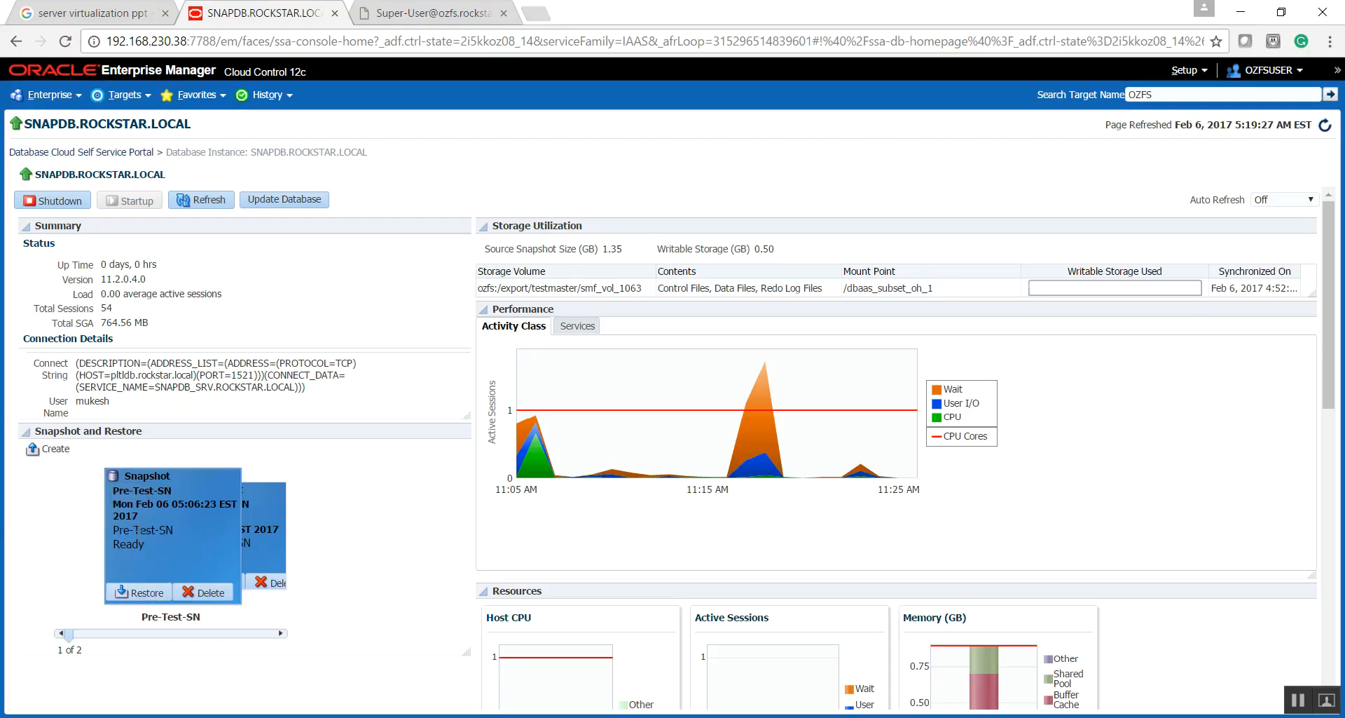
# - Flip through the snapshot cards, request a restore of SNAPDB to the Pre-Test-SN snapshot, and resubmit the restore request
pyautogui.click(255, 522)
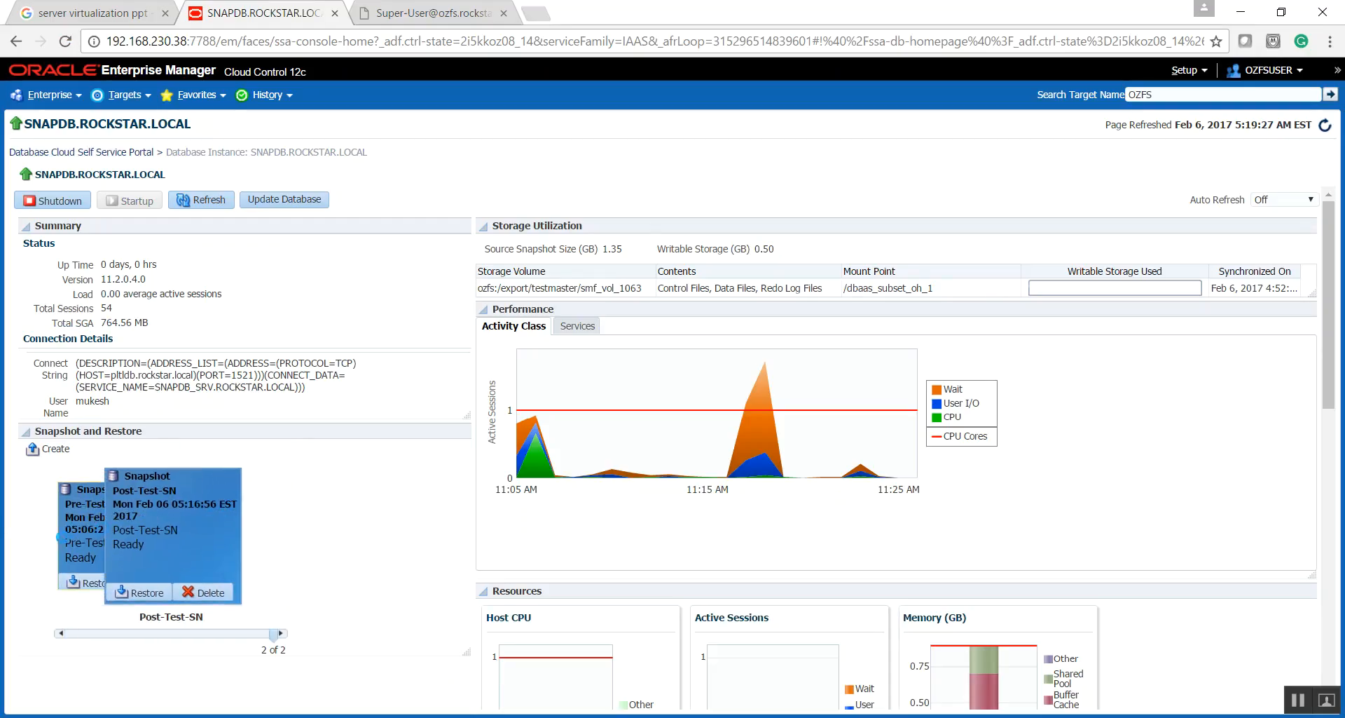
pyautogui.click(77, 540)
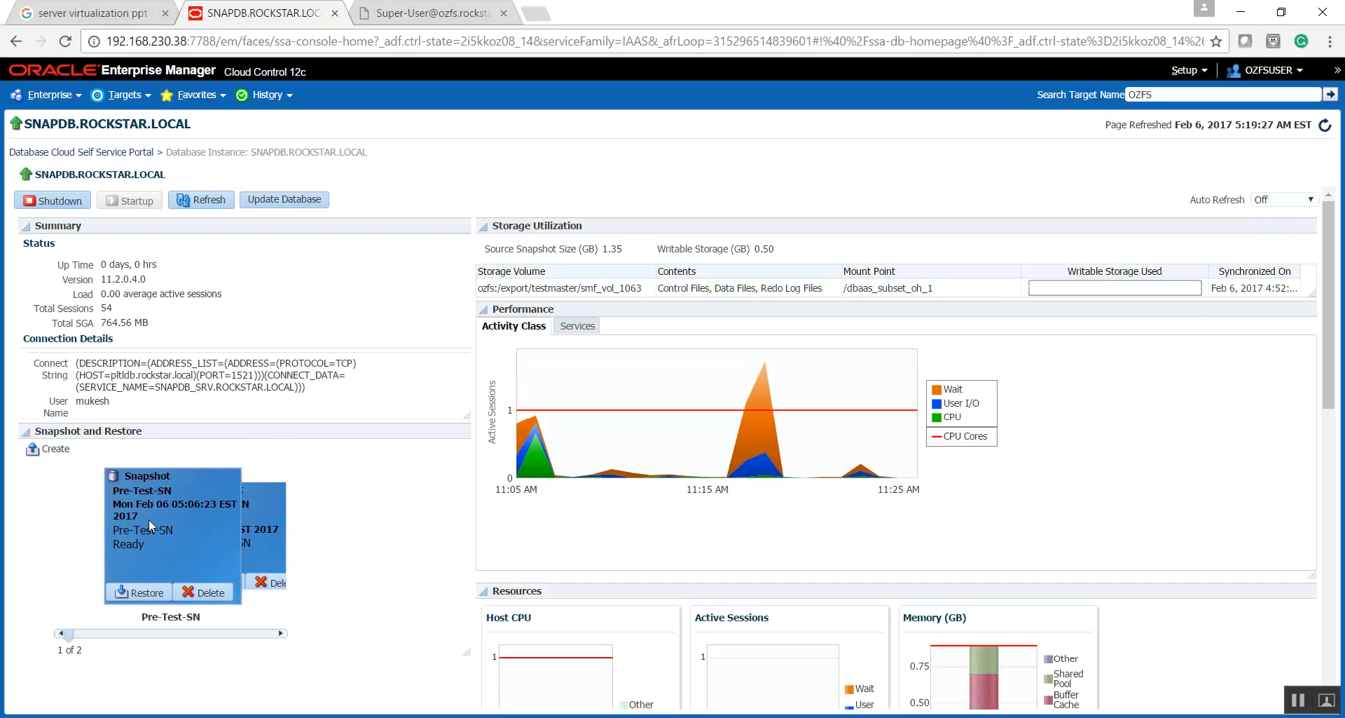
pyautogui.click(120, 491)
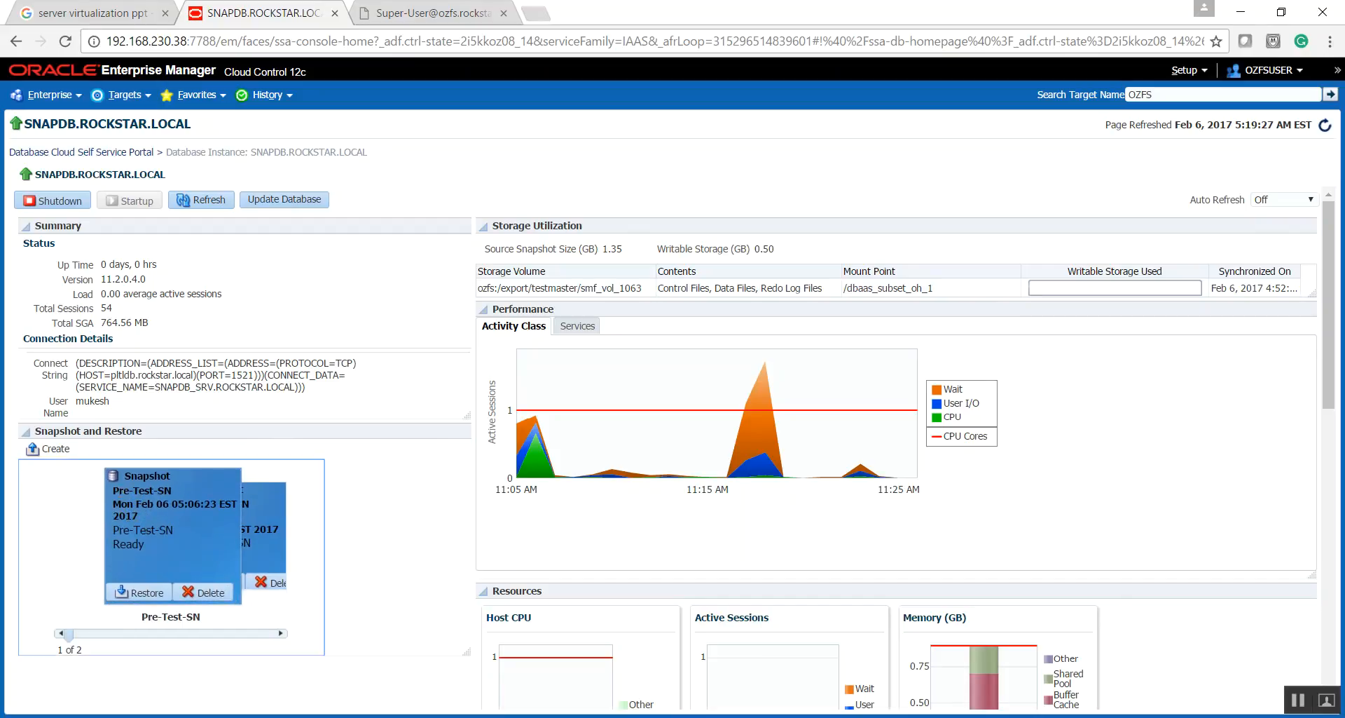
pyautogui.click(125, 591)
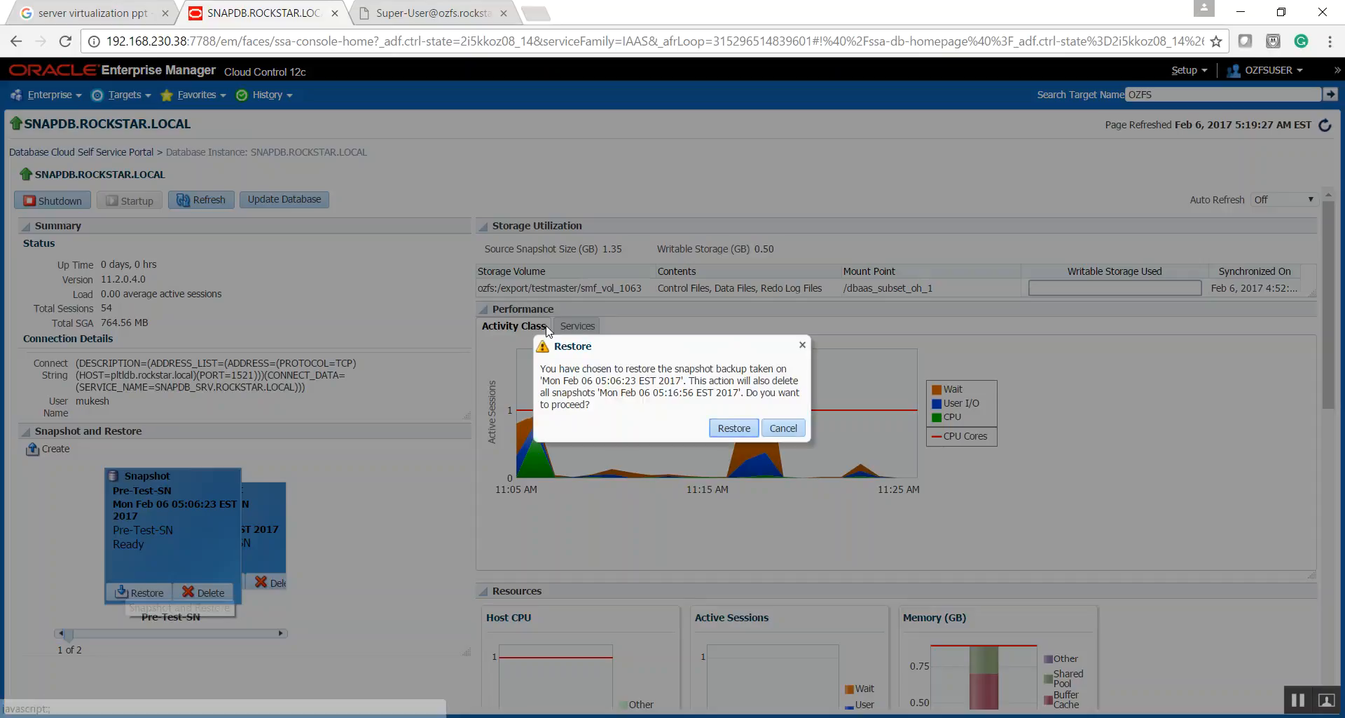
pyautogui.click(733, 429)
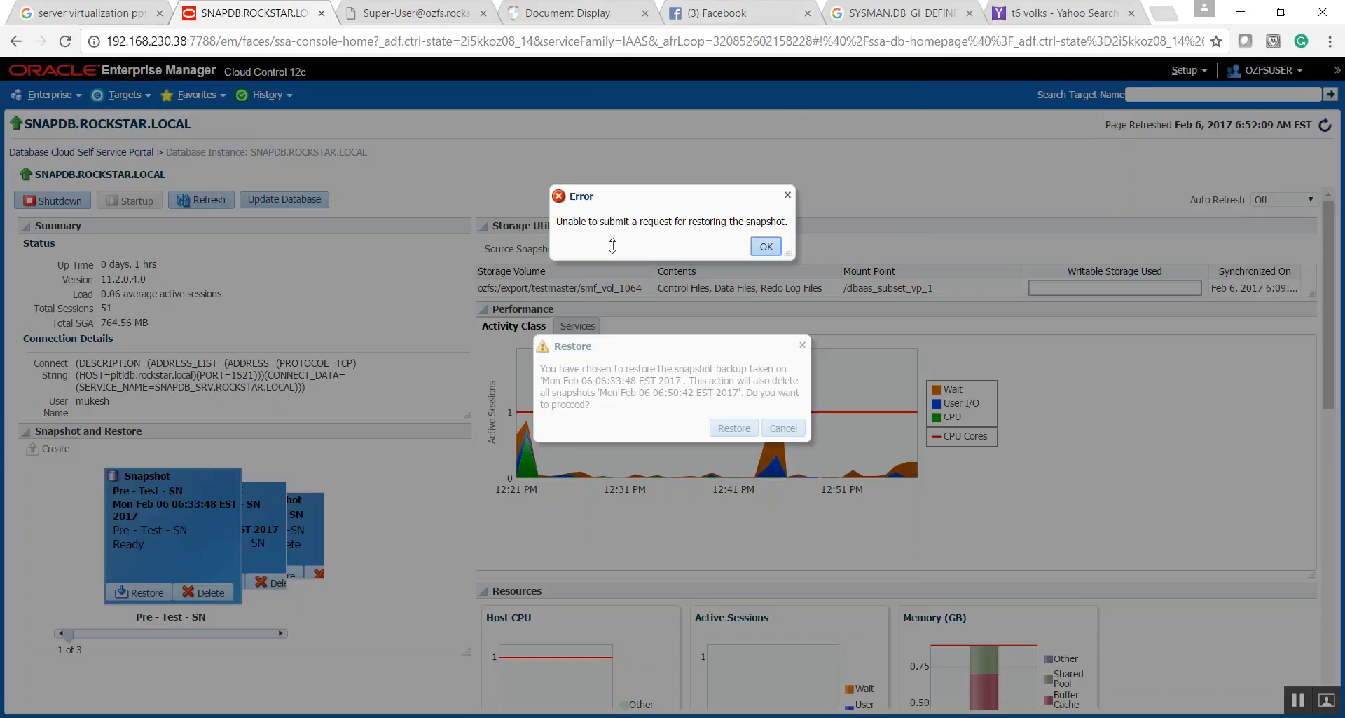
pyautogui.click(766, 247)
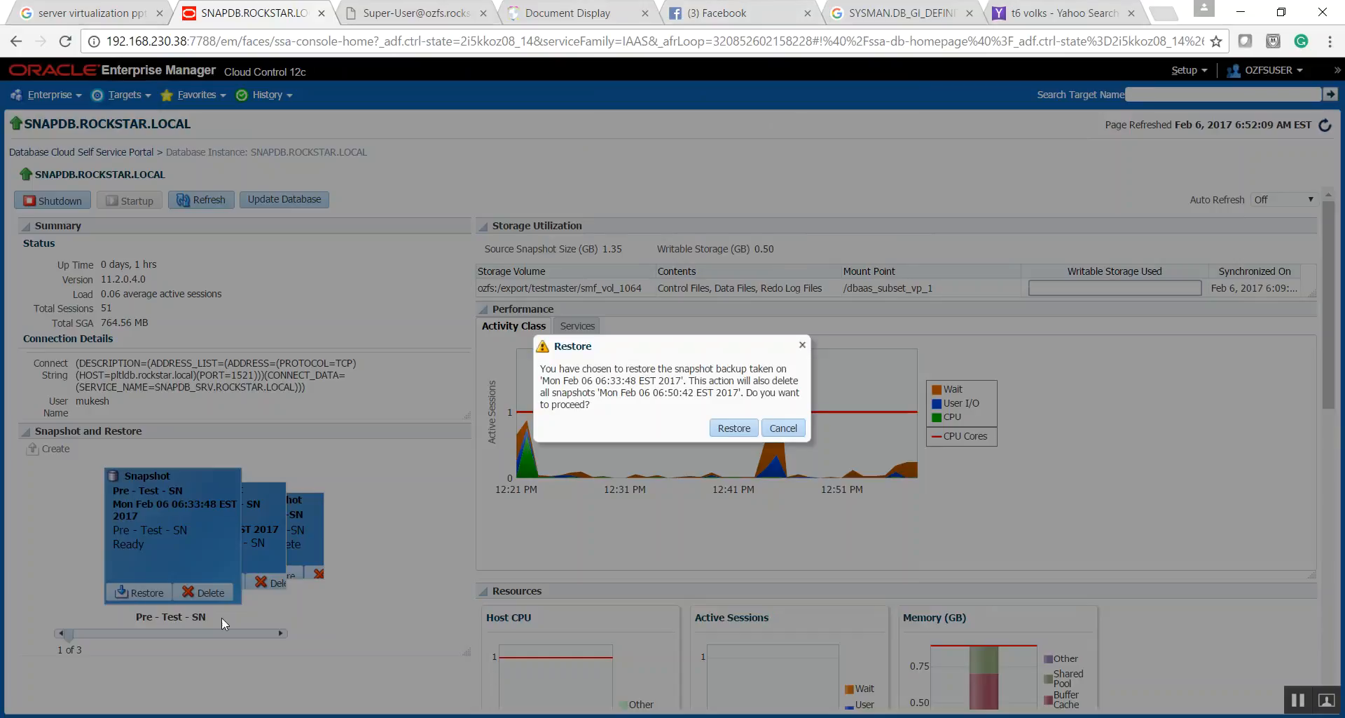
pyautogui.click(733, 428)
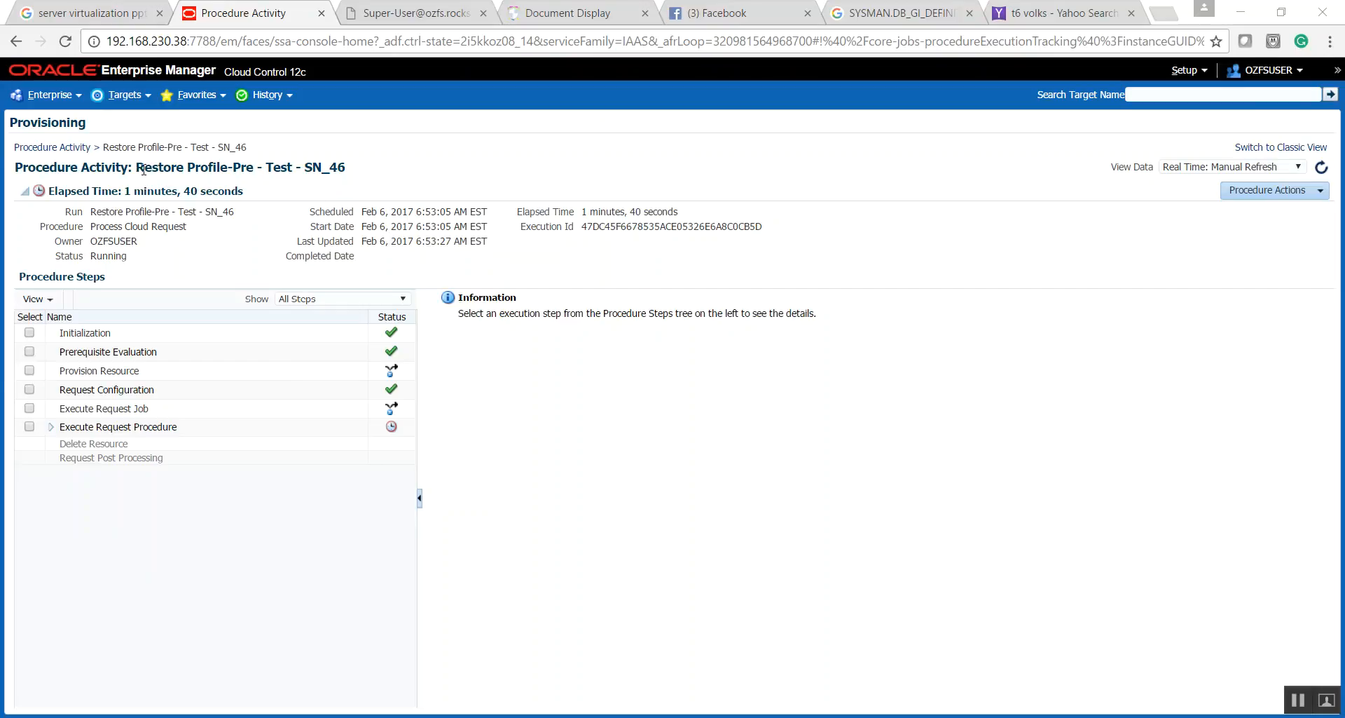
# - Expand the restore run's Execute Request Procedure and Un-Mounting Storage Volumes steps, and set the data view to 30 Second Refresh
pyautogui.click(50, 427)
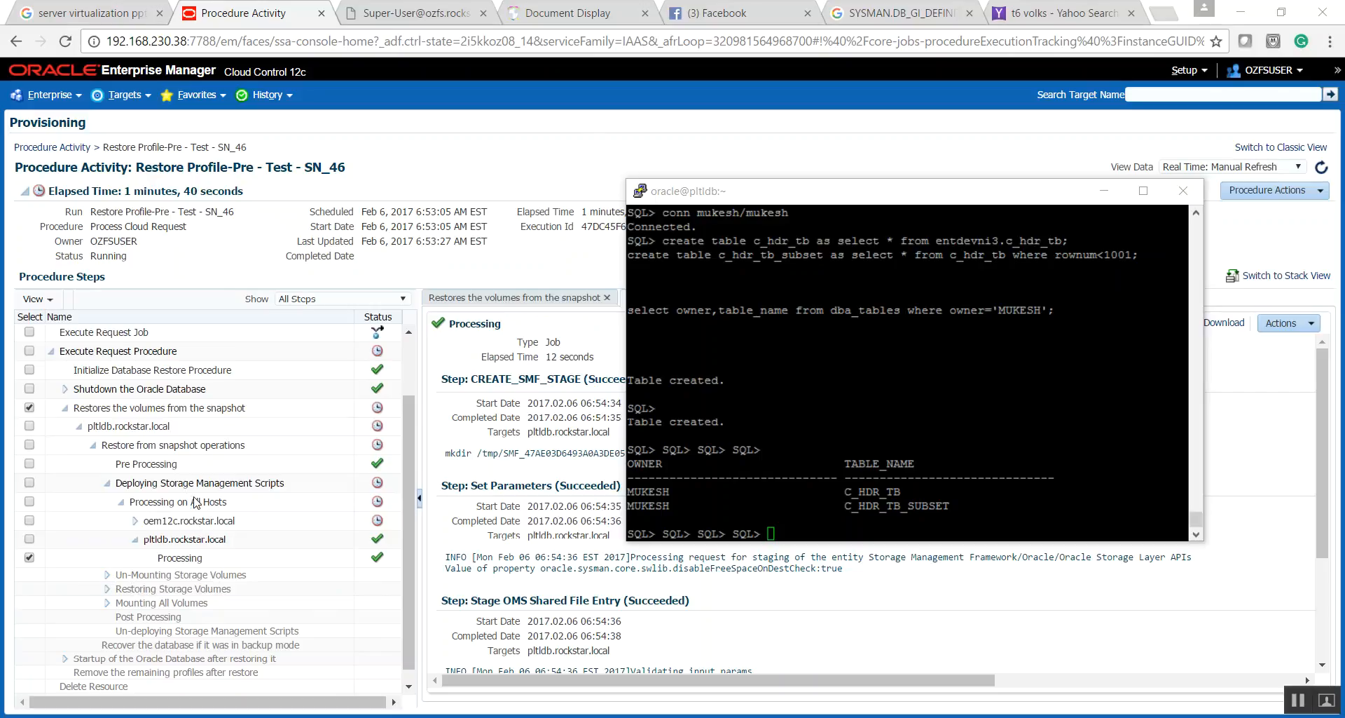
pyautogui.click(107, 575)
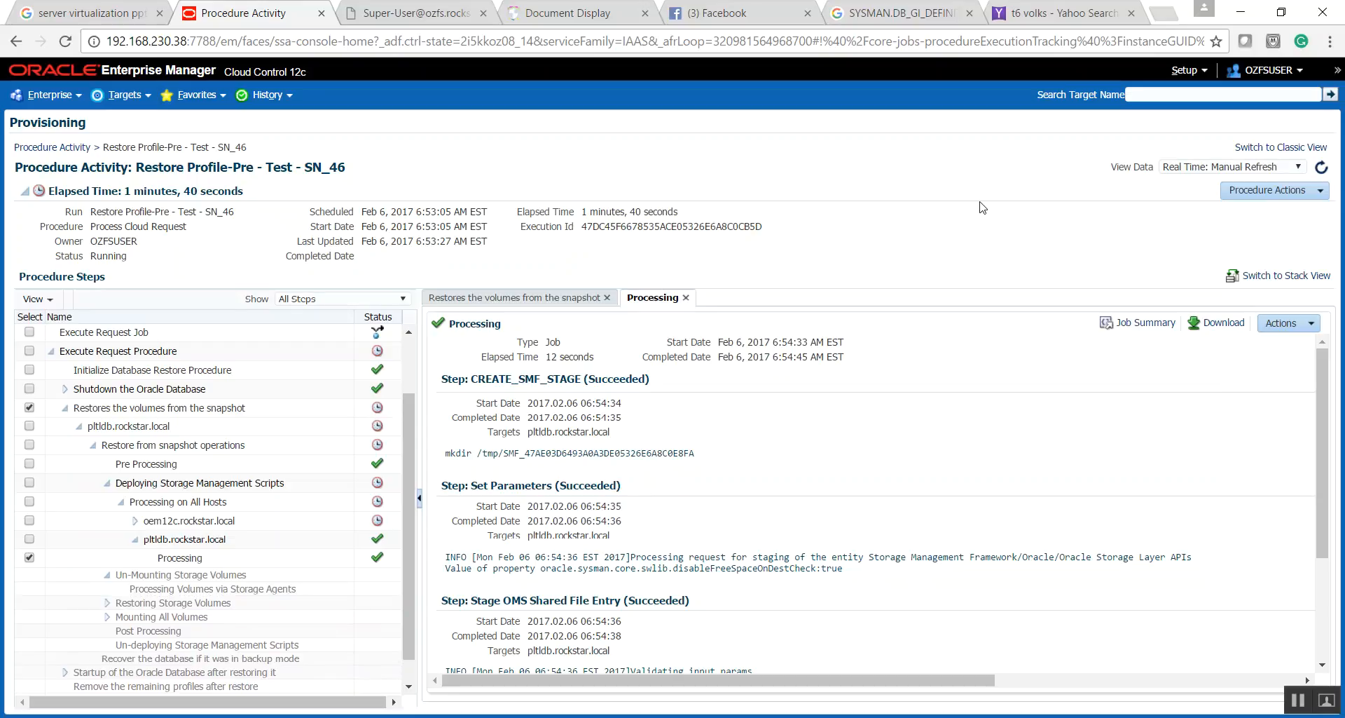
pyautogui.click(1235, 168)
pyautogui.click(1191, 187)
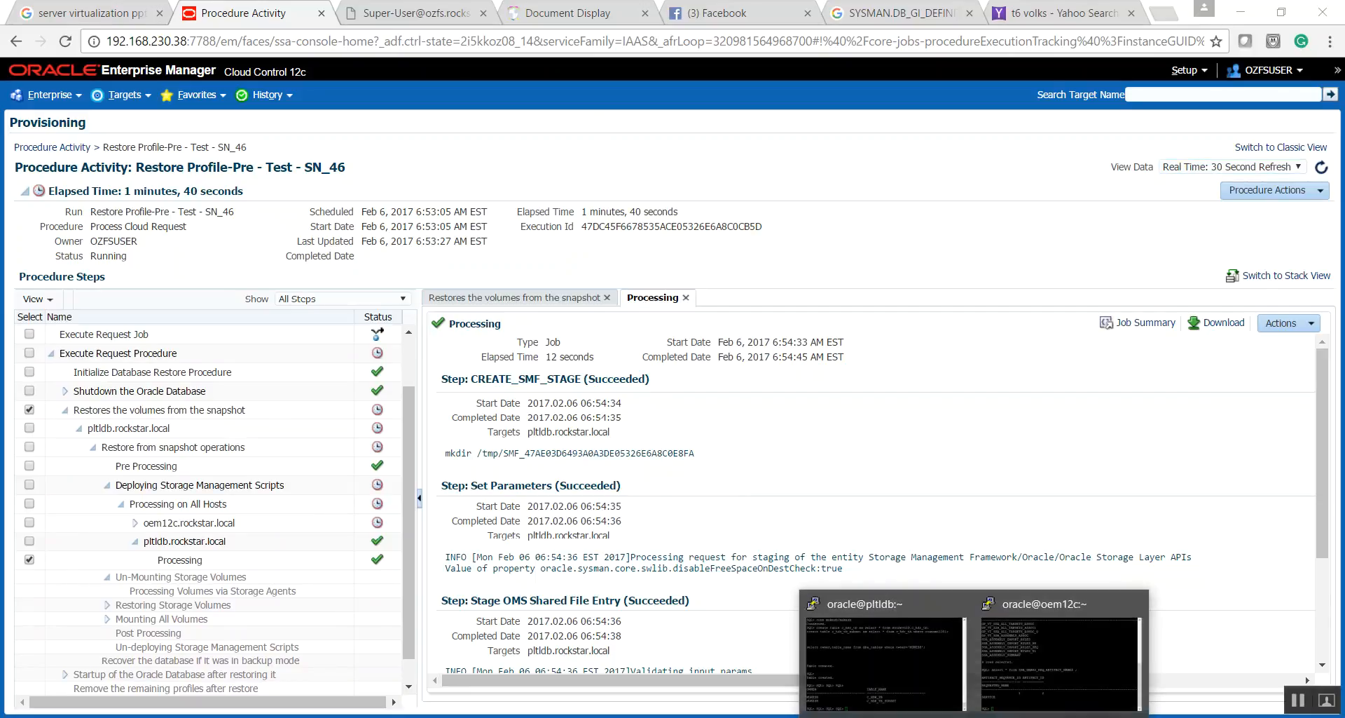
# - Switch to the pltldb terminal, exit SQL*Plus and list the SNAPDB processes with ps -ef|grep SNAPDB
pyautogui.click(893, 673)
pyautogui.write('exit')
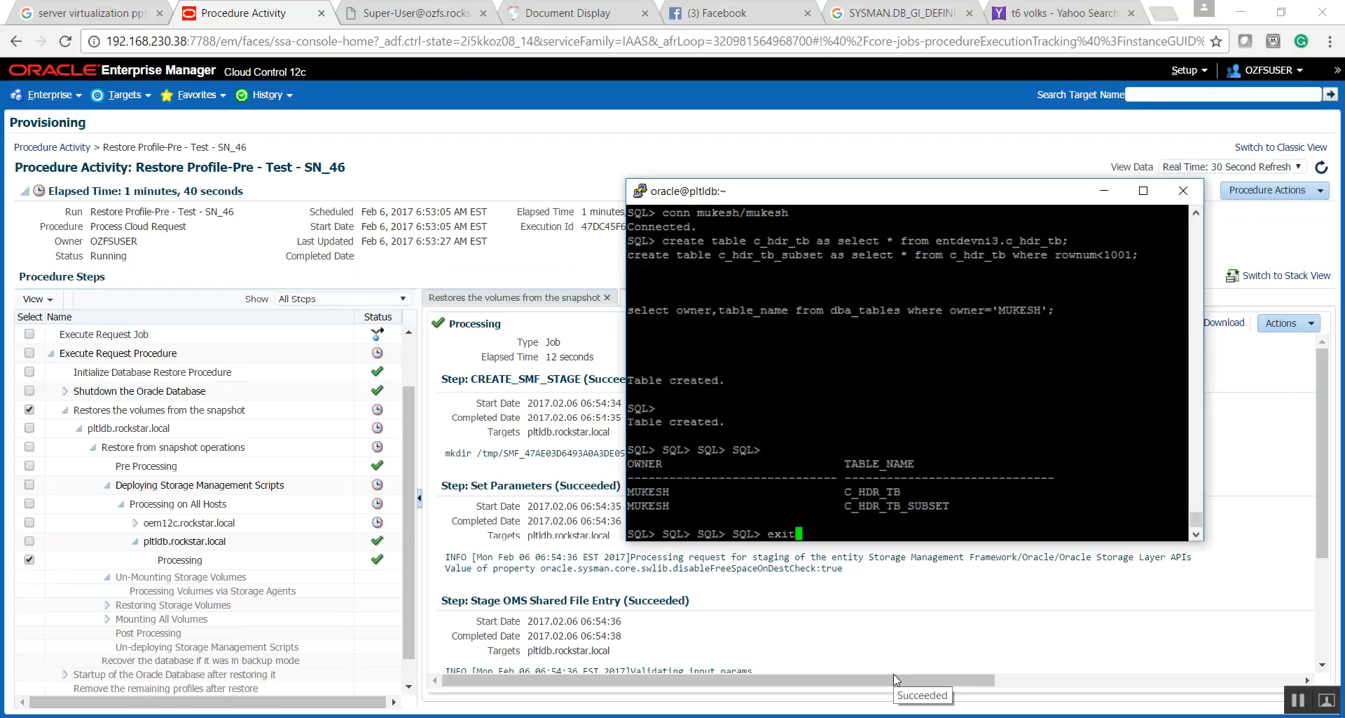
pyautogui.press('Return')
pyautogui.write('ps -ef|')
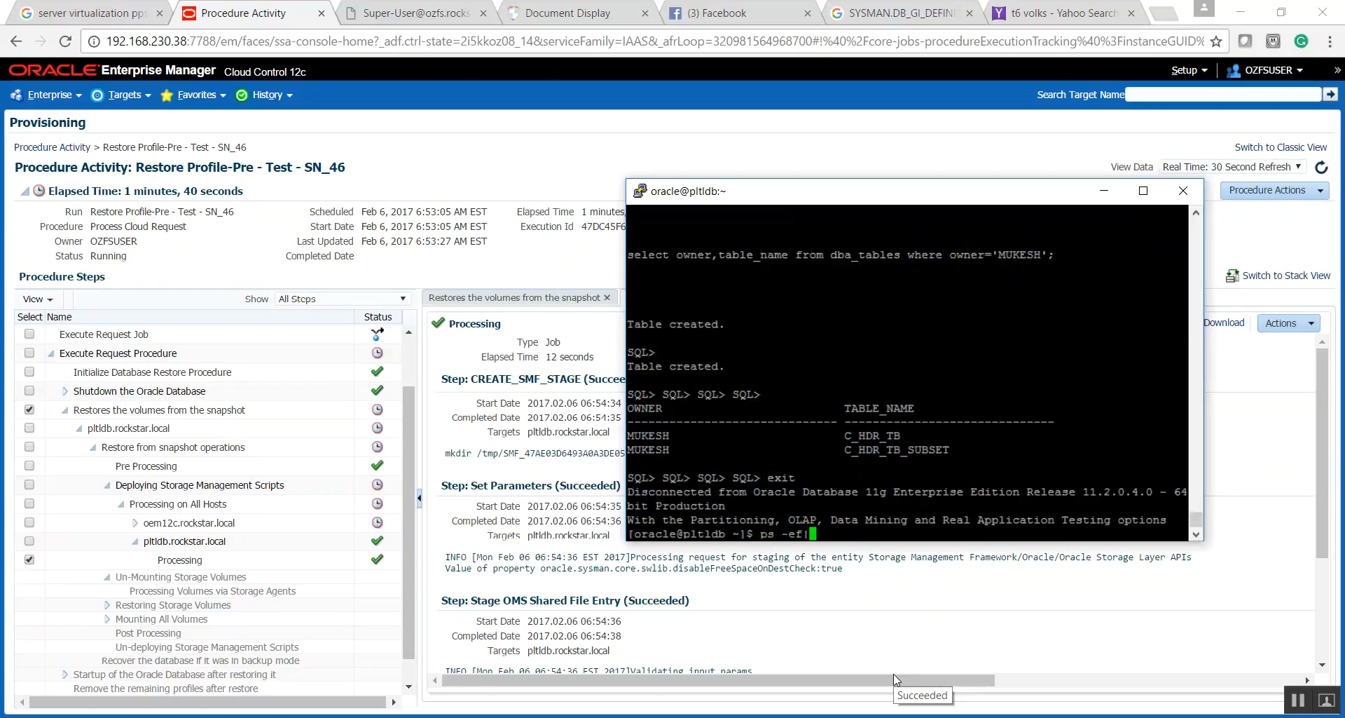
pyautogui.write('grep SNAPDB')
pyautogui.press('Return')
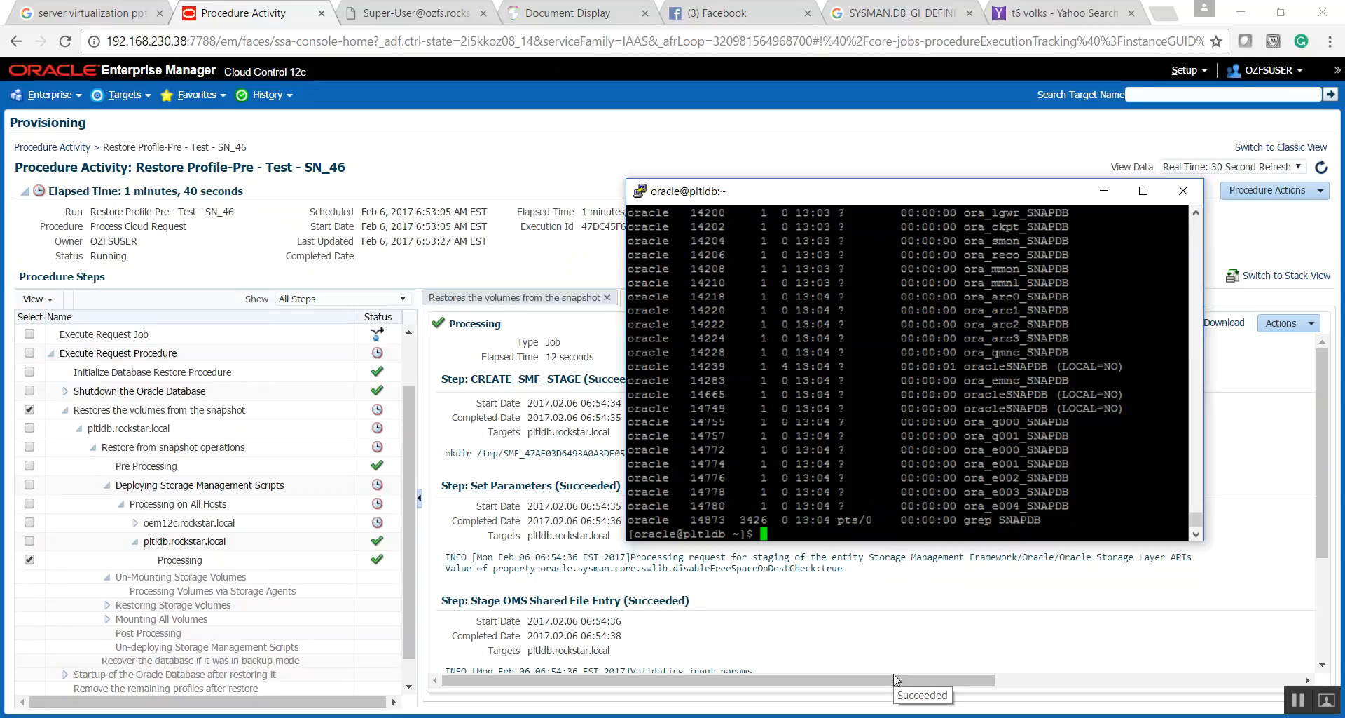
# - List the mounted file systems with df -h, change into /dbaas_subset_vp_1 and list its contents
pyautogui.write('df -h')
pyautogui.press('Return')
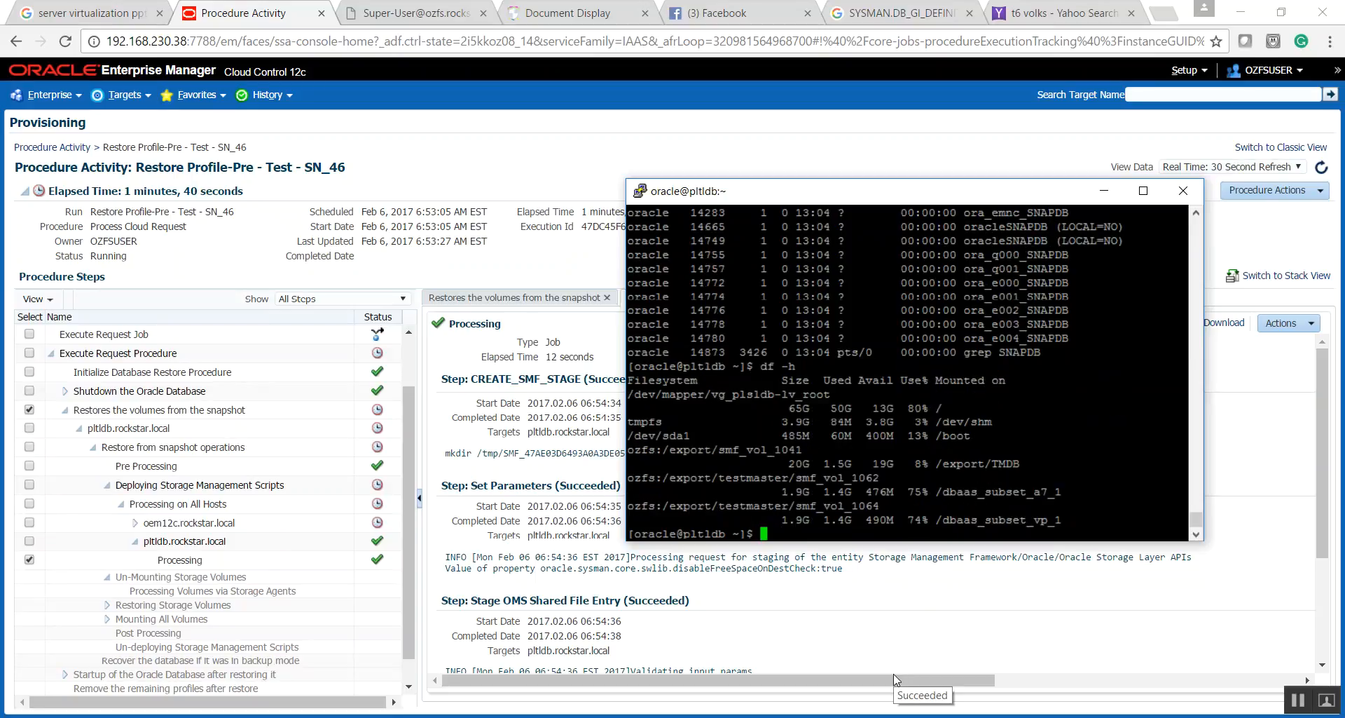
pyautogui.doubleClick(969, 521)
pyautogui.write('cd')
pyautogui.rightClick(846, 376)
pyautogui.press('Return')
pyautogui.write('ls')
pyautogui.press('Return')
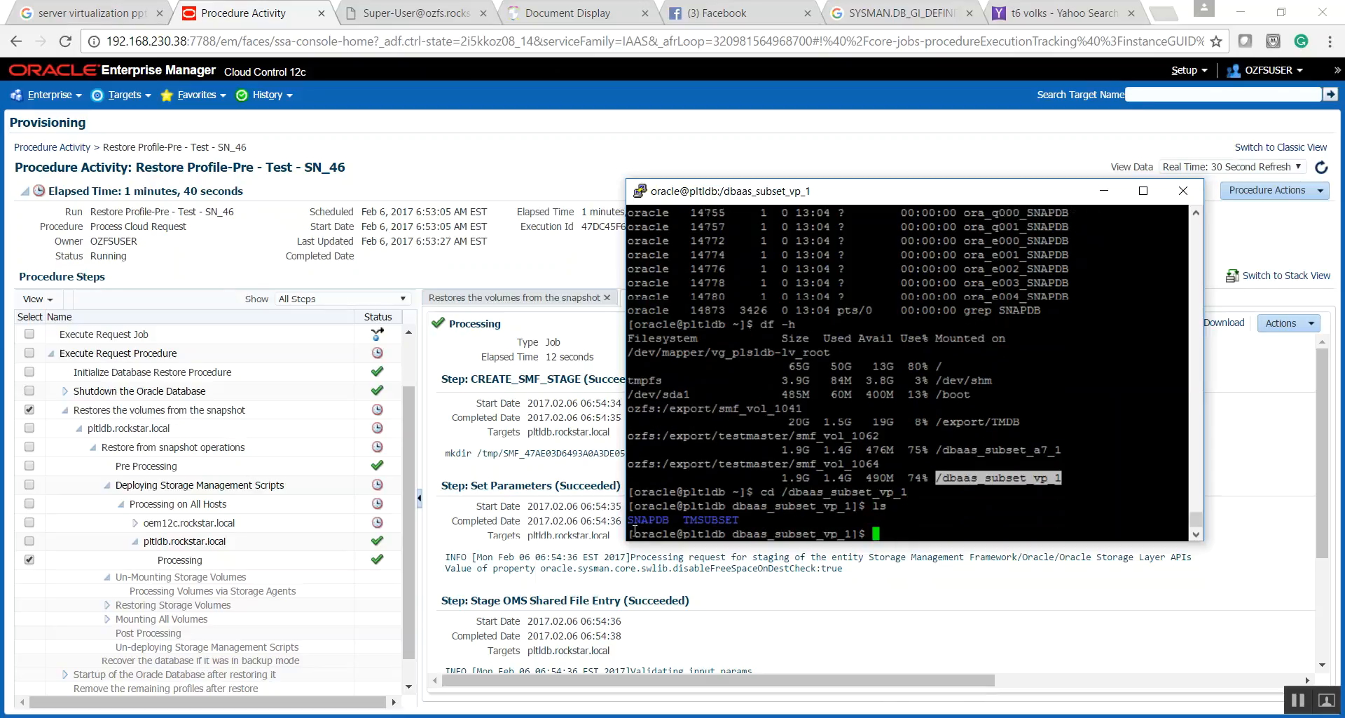
# - Run df -h again from that directory and highlight the smf_vol_1064 entry mounted on /dbaas_subset_vp_1
pyautogui.doubleClick(643, 519)
pyautogui.write('df -h')
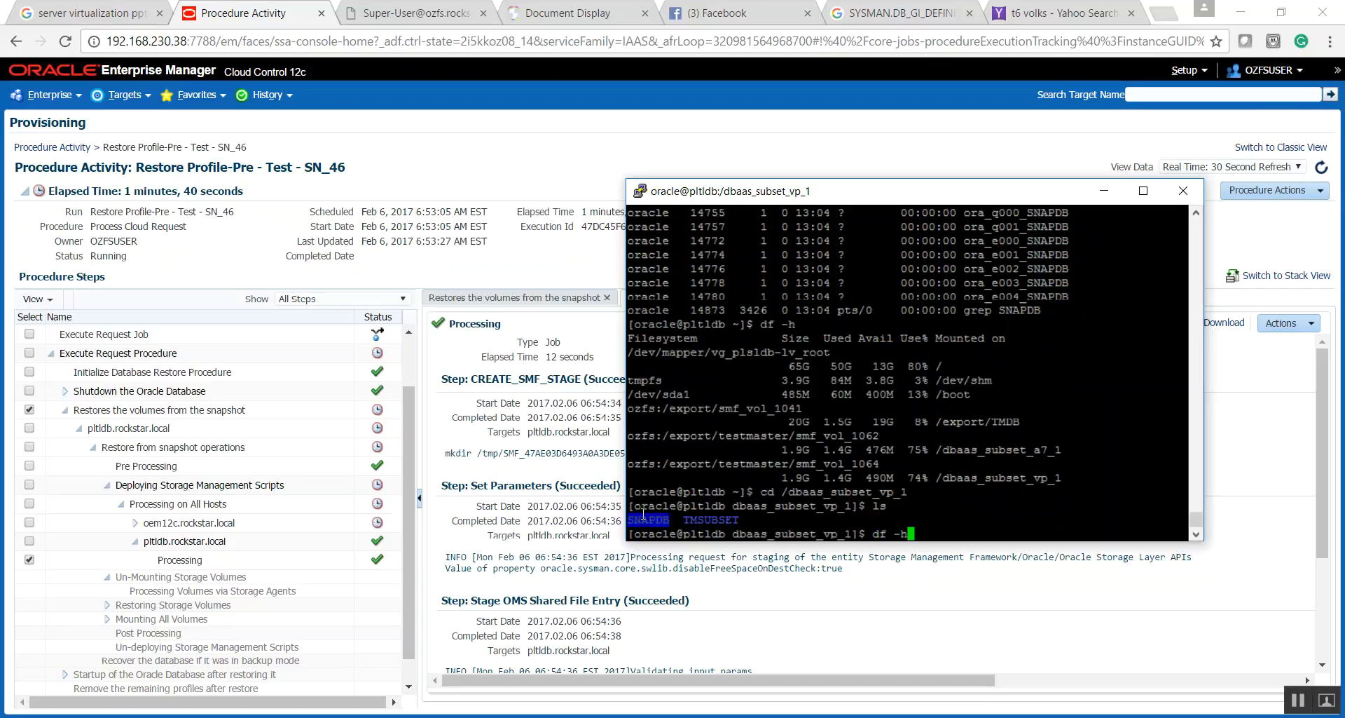
pyautogui.press('Return')
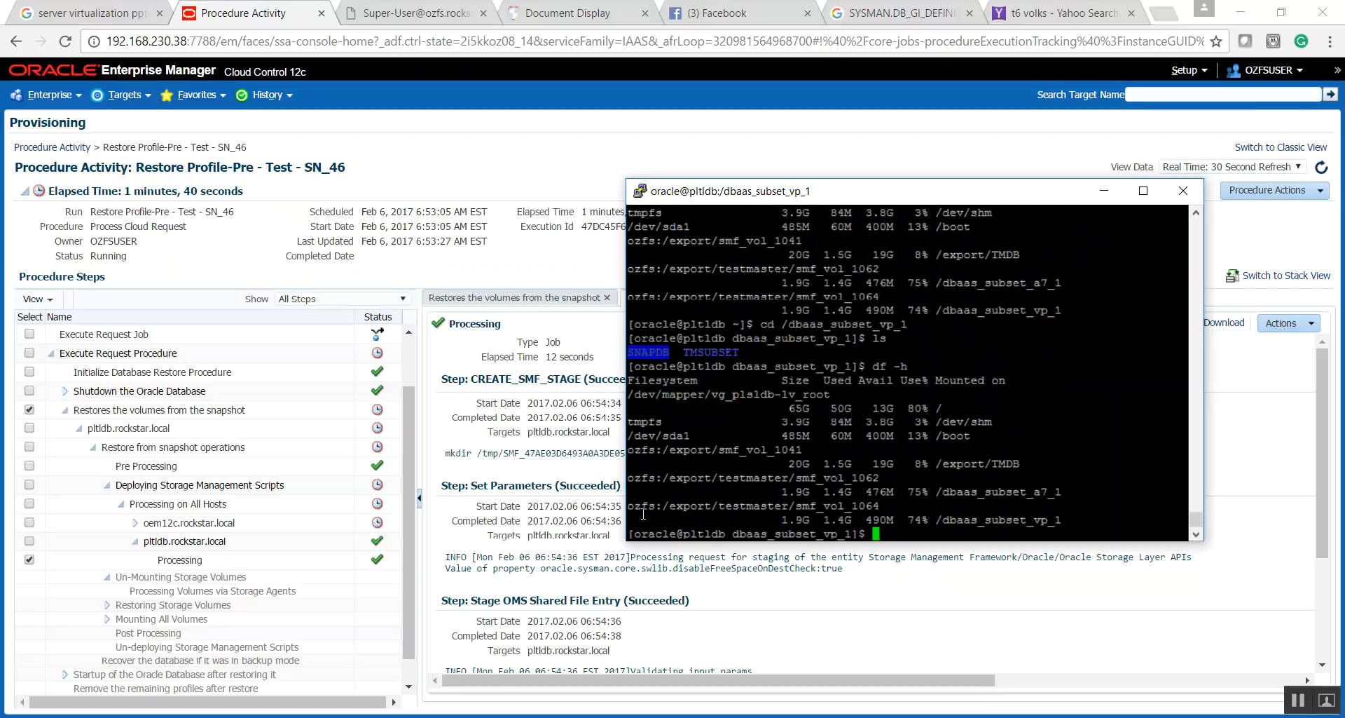
pyautogui.moveTo(1068, 527); pyautogui.dragTo(632, 499)
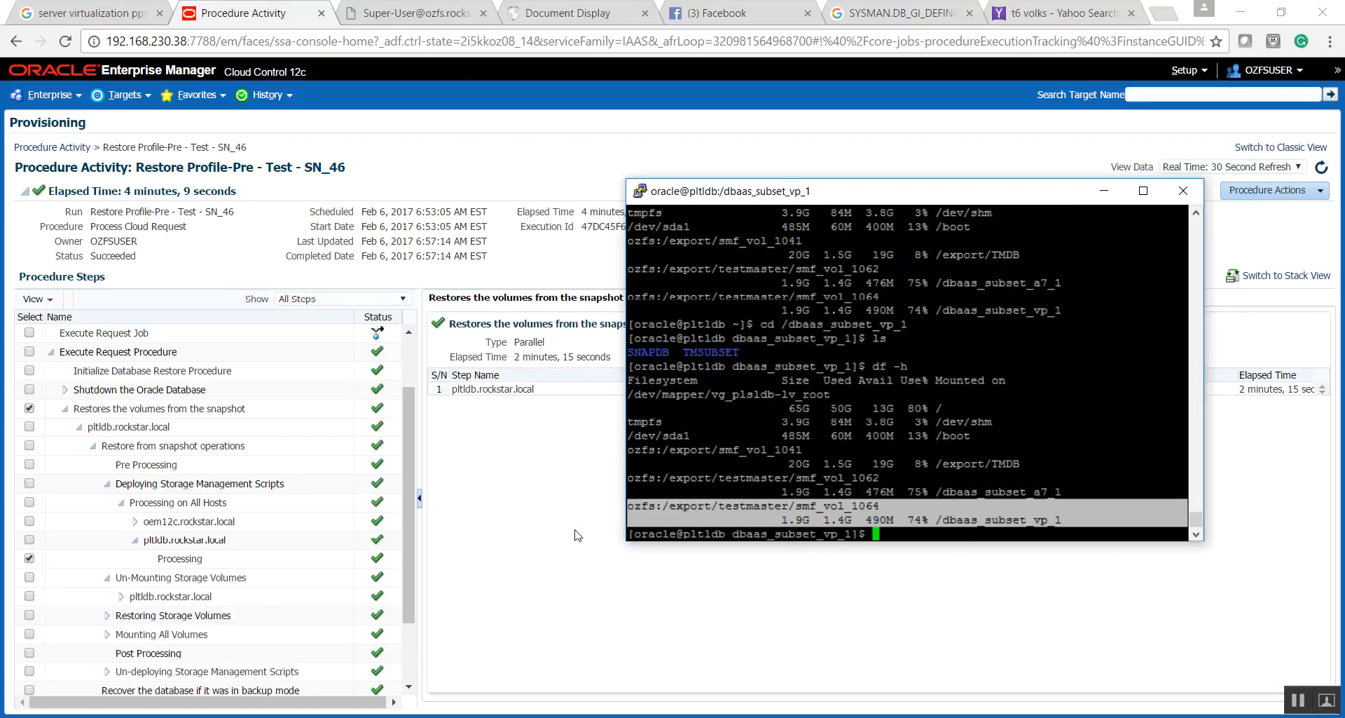
# - Return to Enterprise Manager and review the statuses of the restore run's procedure steps through Request Post Processing
pyautogui.click(410, 647)
pyautogui.scroll(-1, 410, 663)
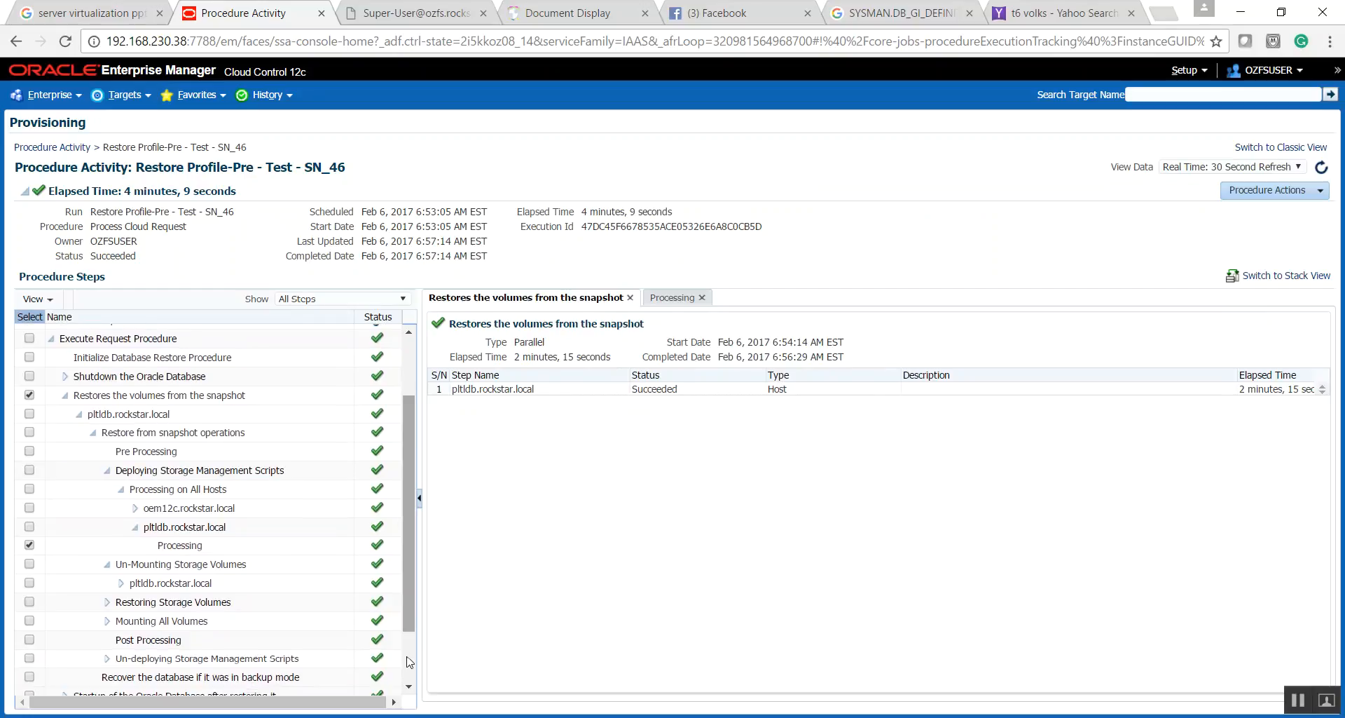
pyautogui.scroll(-2, 408, 629)
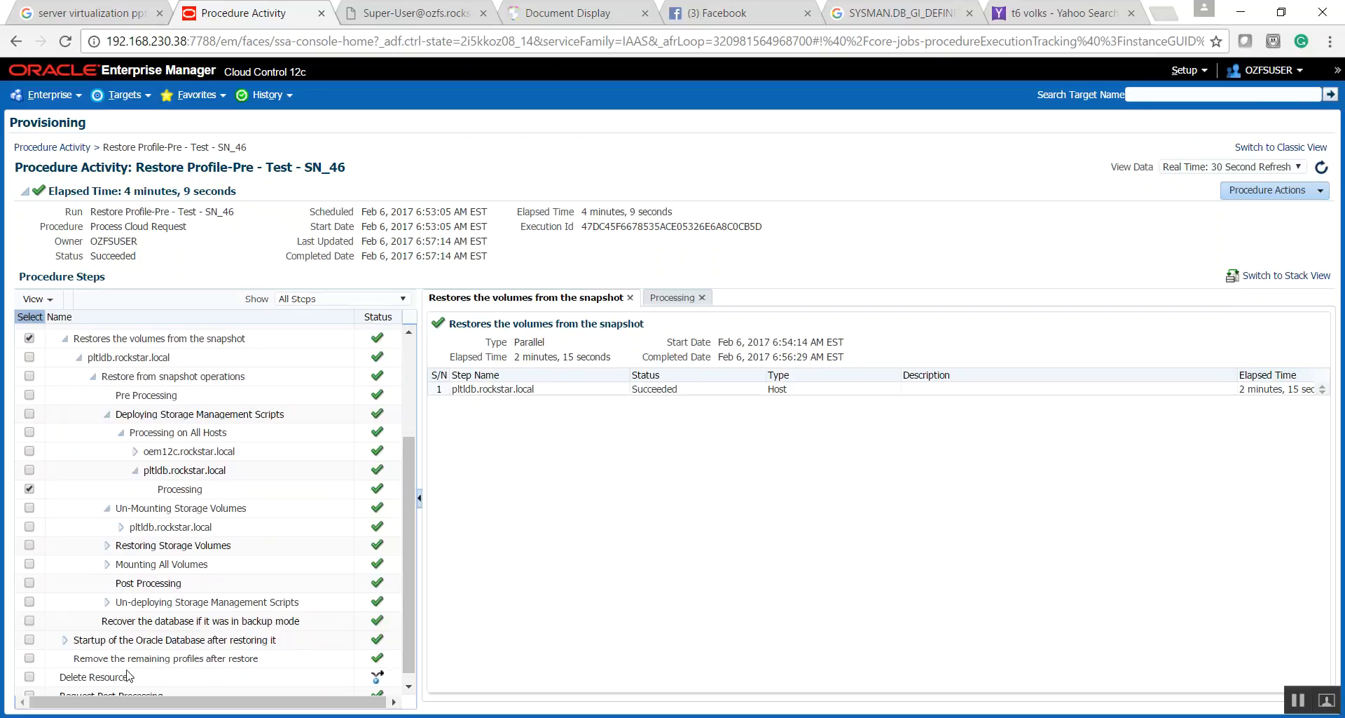
pyautogui.click(410, 684)
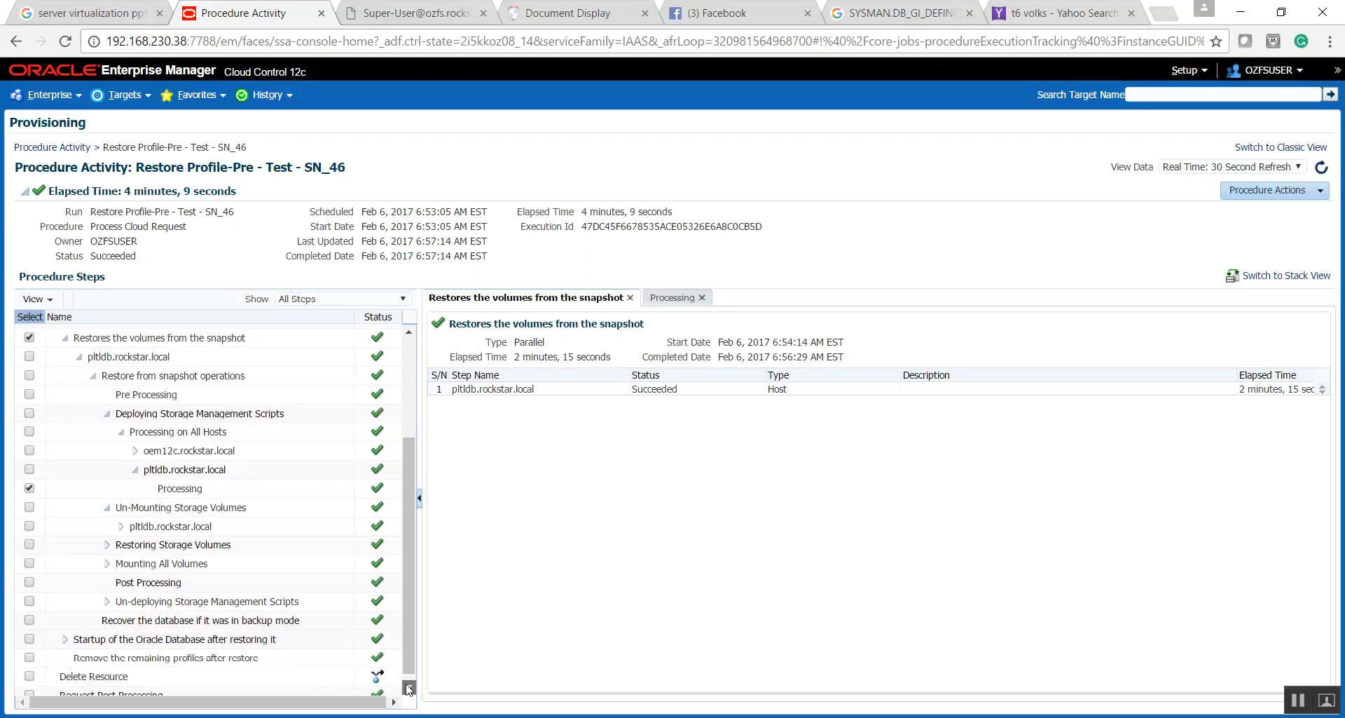
pyautogui.scroll(3, 410, 688)
pyautogui.scroll(1, 412, 676)
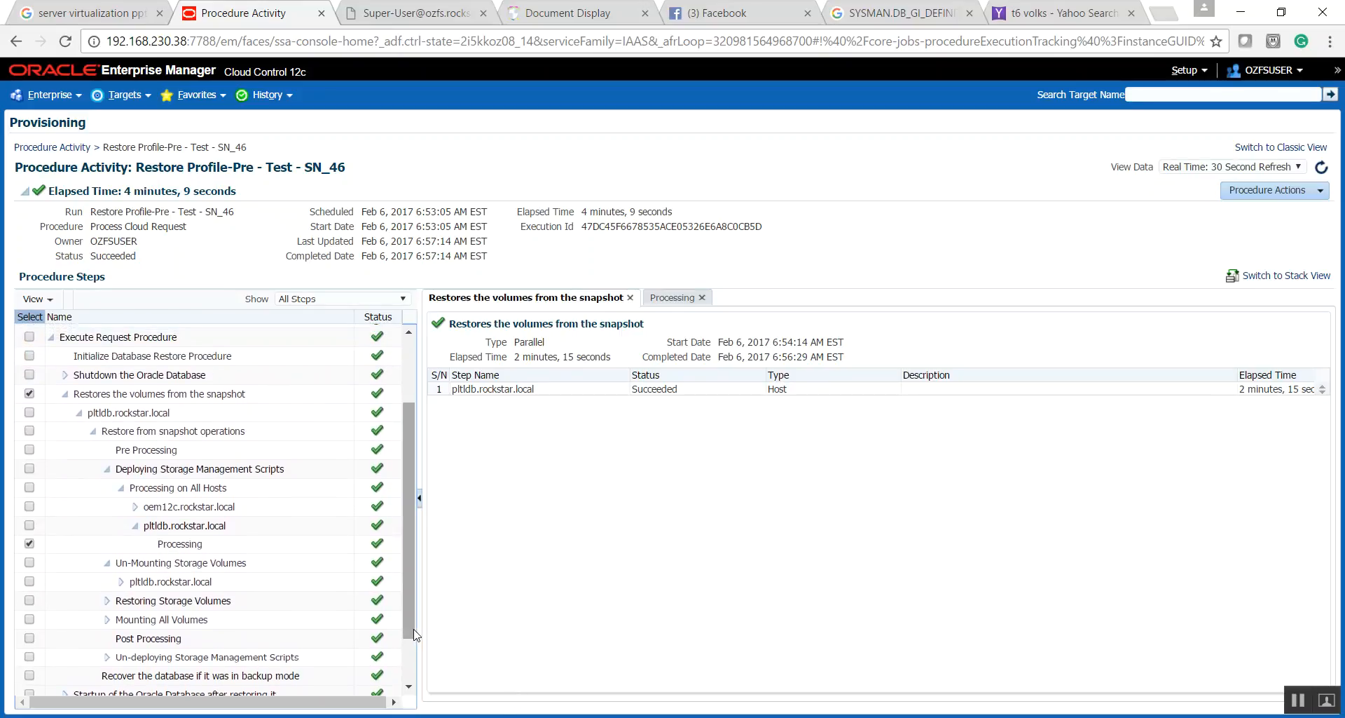
pyautogui.scroll(-3, 406, 690)
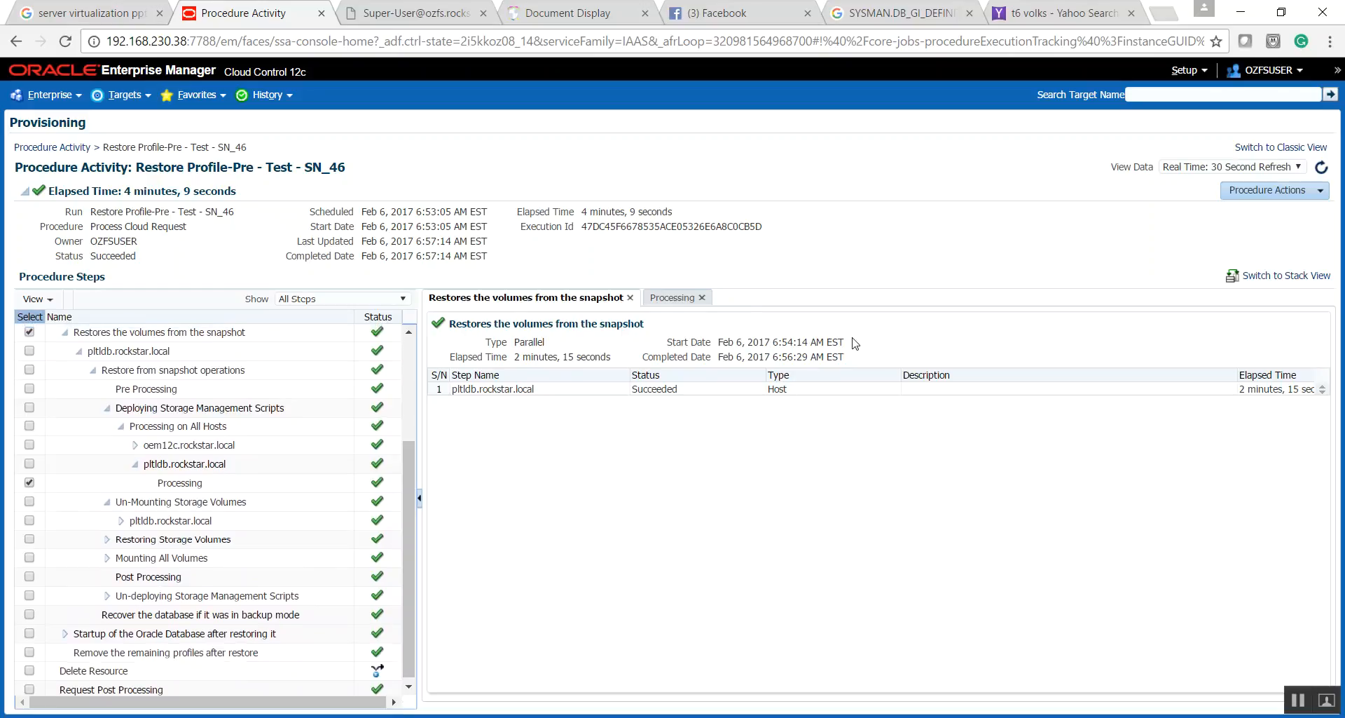
# - Highlight the run name Restore Profile-Pre - Test - SN_46 in the procedure activity title
pyautogui.moveTo(139, 168); pyautogui.dragTo(386, 168)
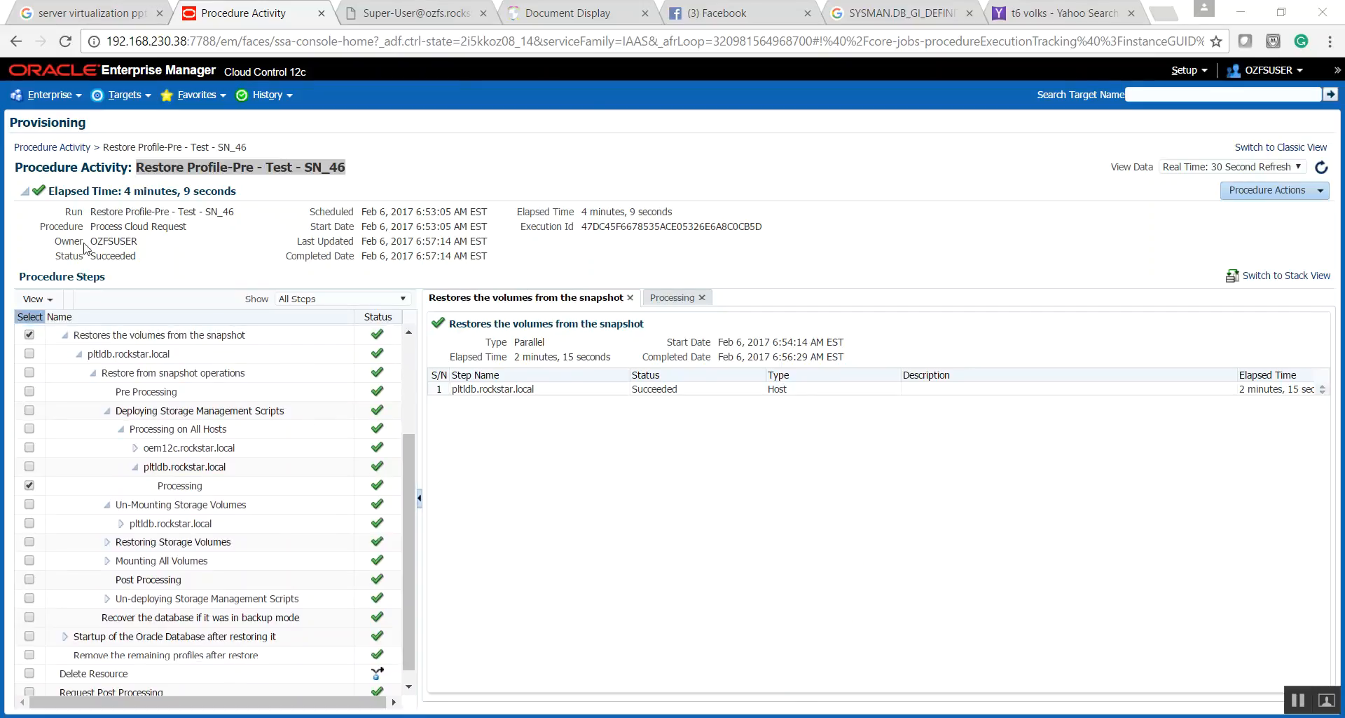
pyautogui.click(132, 186)
pyautogui.moveTo(140, 169); pyautogui.dragTo(362, 166)
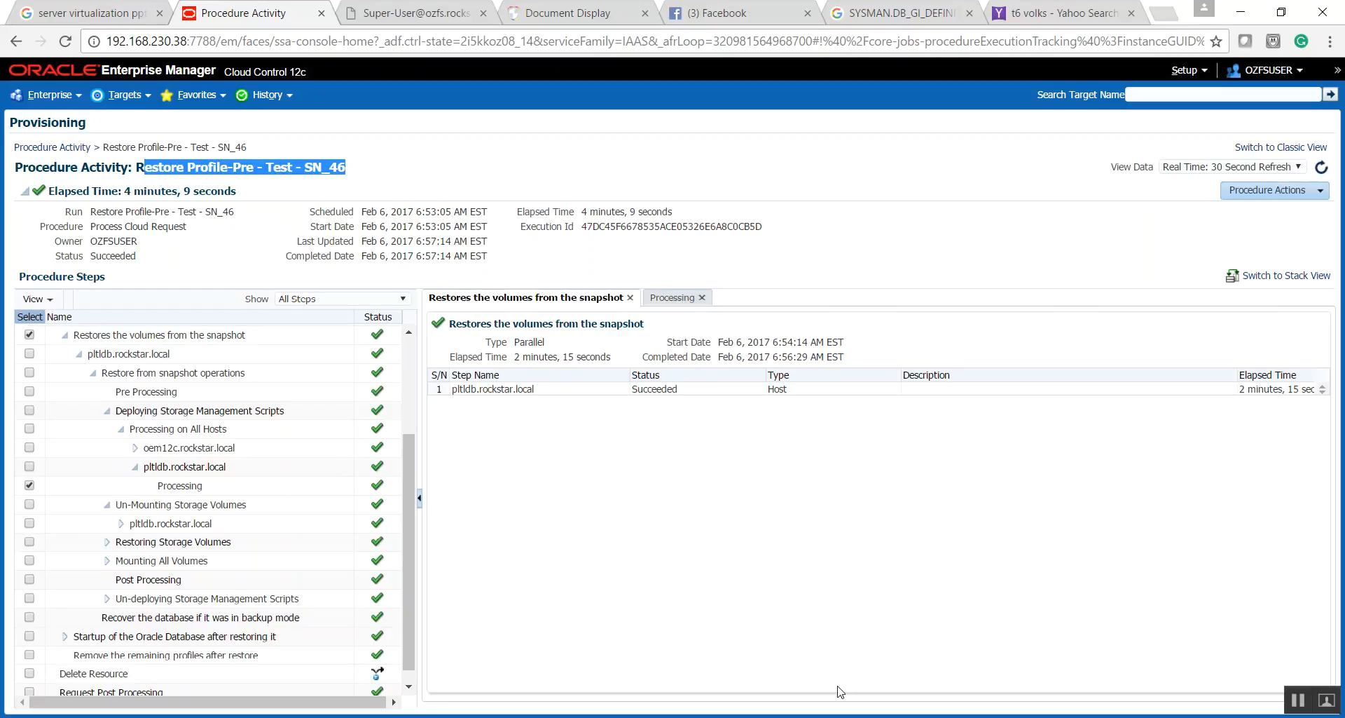
pyautogui.moveTo(974, 716)
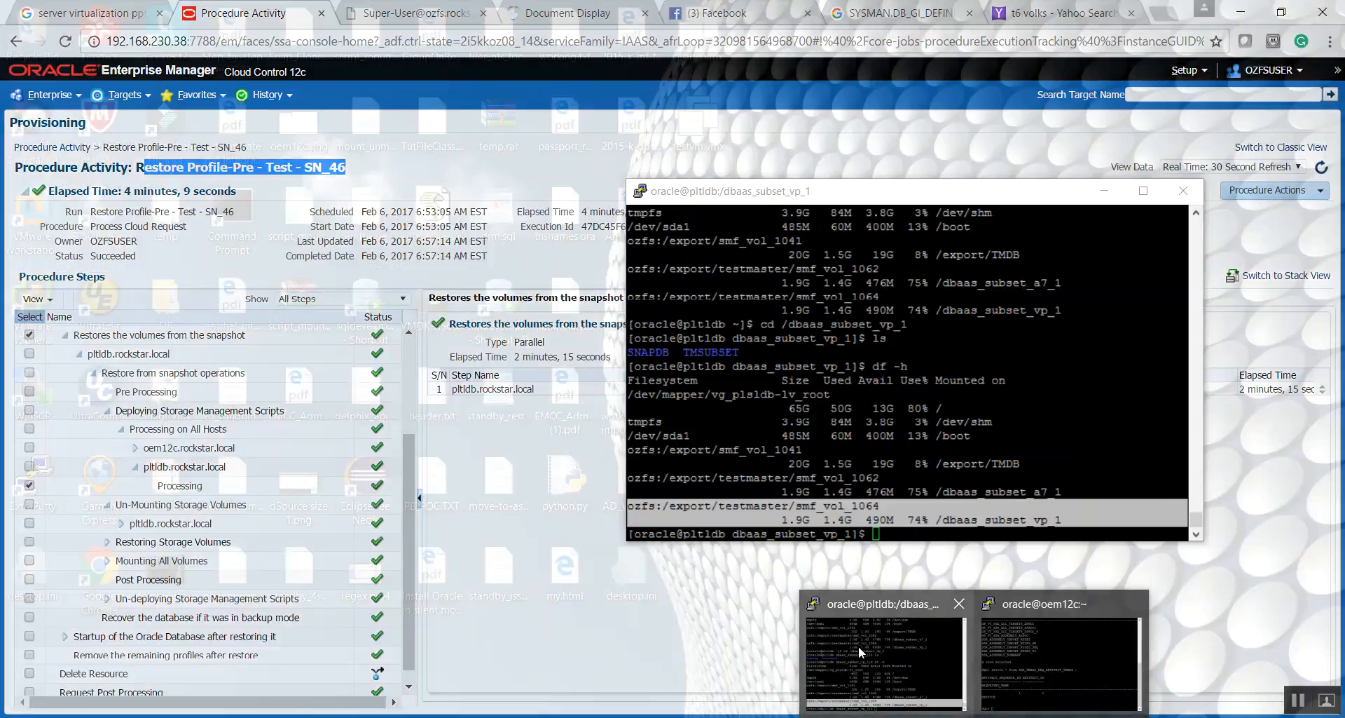
# - Switch to the pltldb terminal, start SQL*Plus as sysdba and query the database name from v$database
pyautogui.click(860, 646)
pyautogui.click(807, 447)
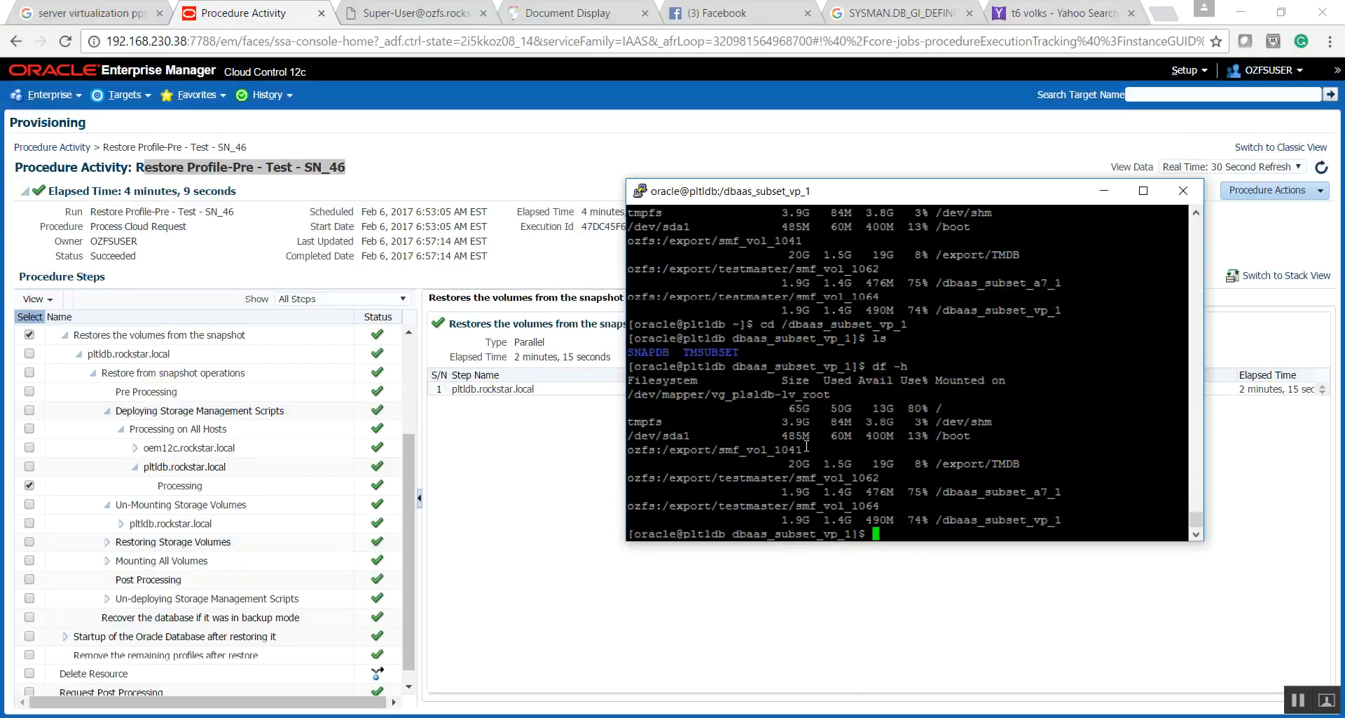
pyautogui.write('ps -ef|grep SNAPDB')
pyautogui.press('Up')
pyautogui.press('Up')
pyautogui.press('Up')
pyautogui.press('Return')
pyautogui.write('select name from v$database;')
pyautogui.press('Return')
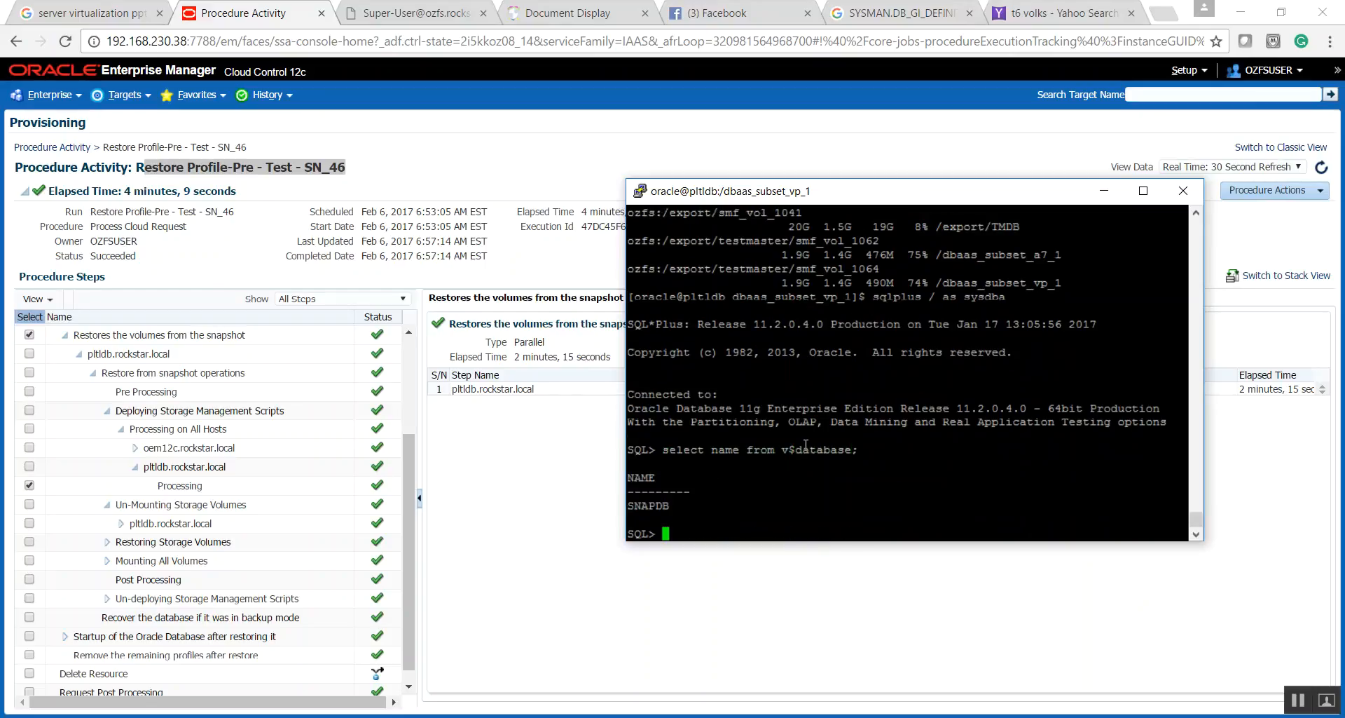
# - Connect to the test schema in SQL*Plus with its user name and password
pyautogui.write('conn')
pyautogui.doubleClick(642, 502)
pyautogui.click(815, 482)
pyautogui.press('Return')
# - Try to query owner and table_name from user_tables
pyautogui.write('sel')
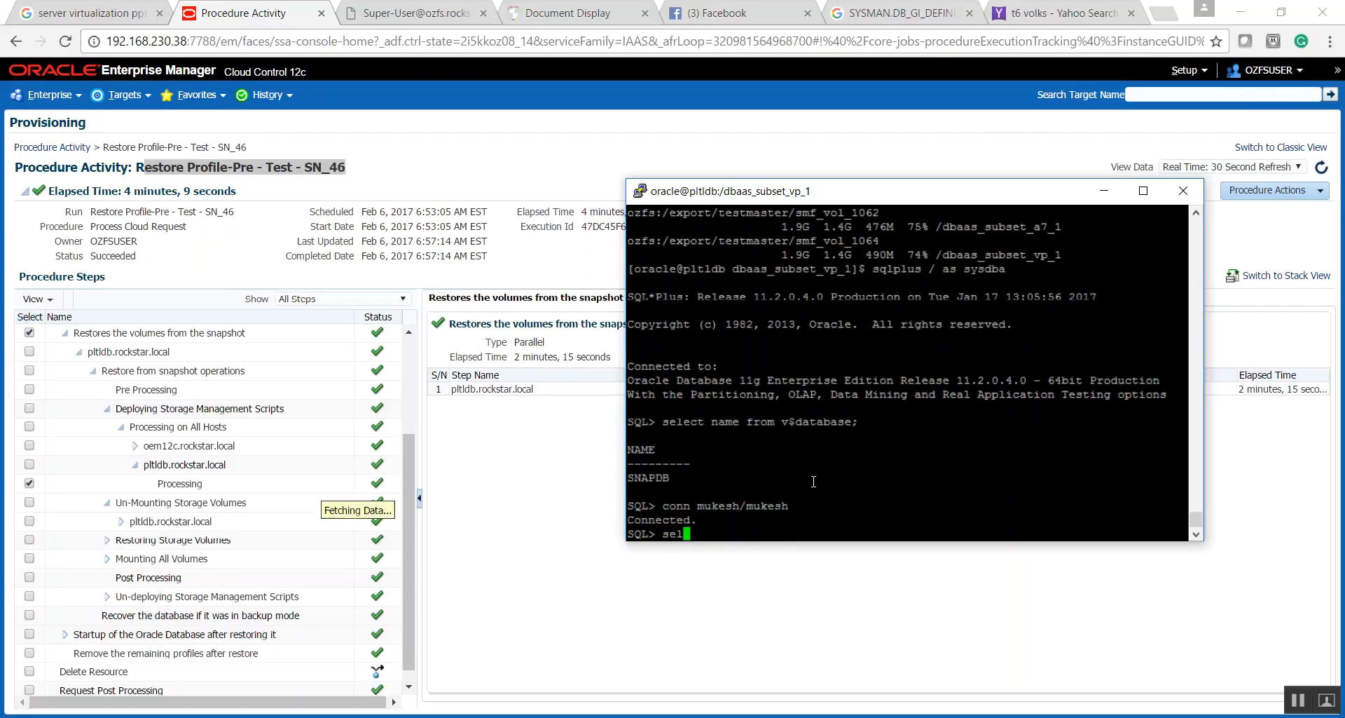
pyautogui.write('ect owner,table')
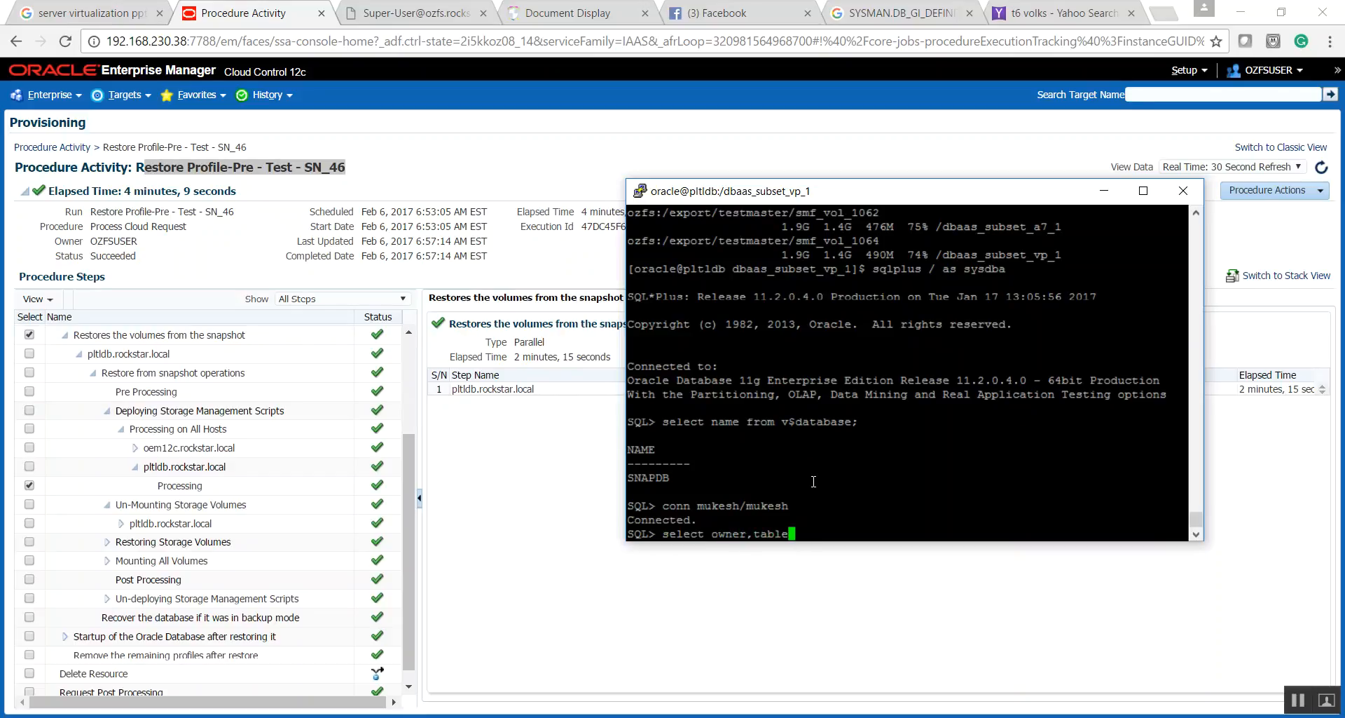
pyautogui.write('_name from user_tables;')
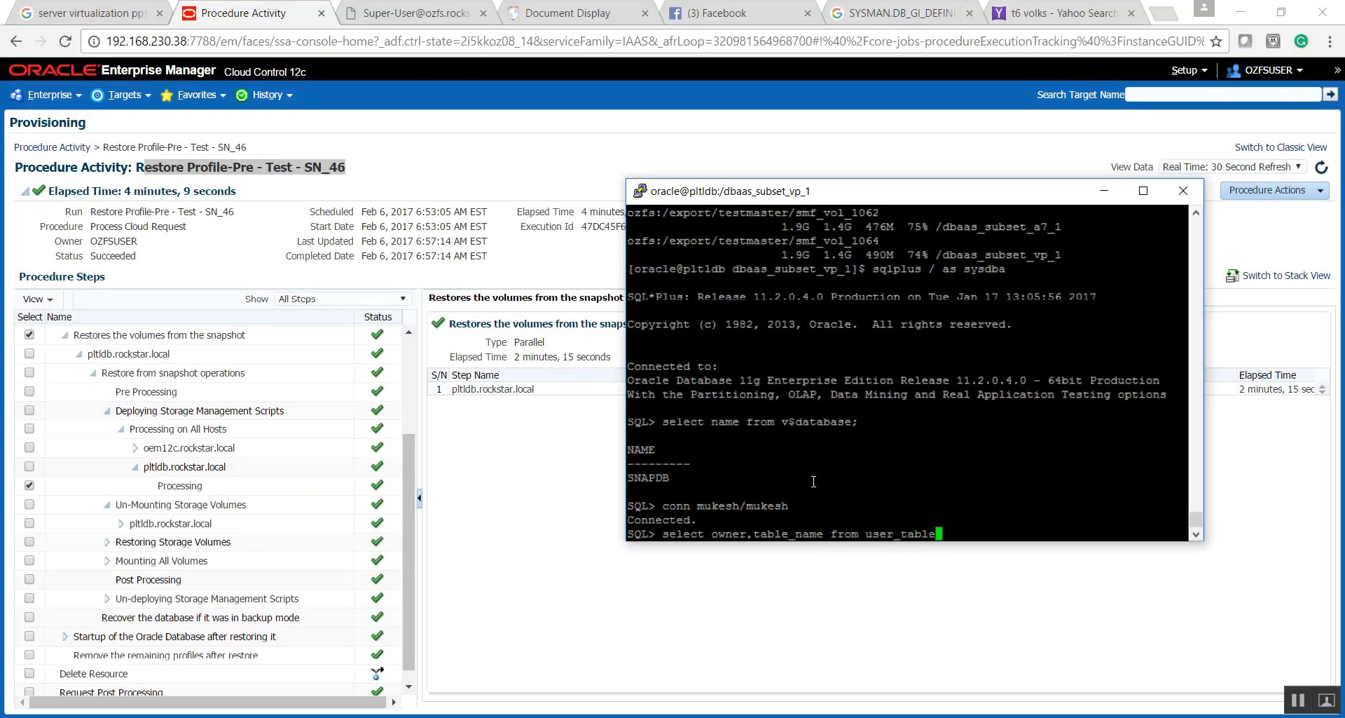
pyautogui.press('Return')
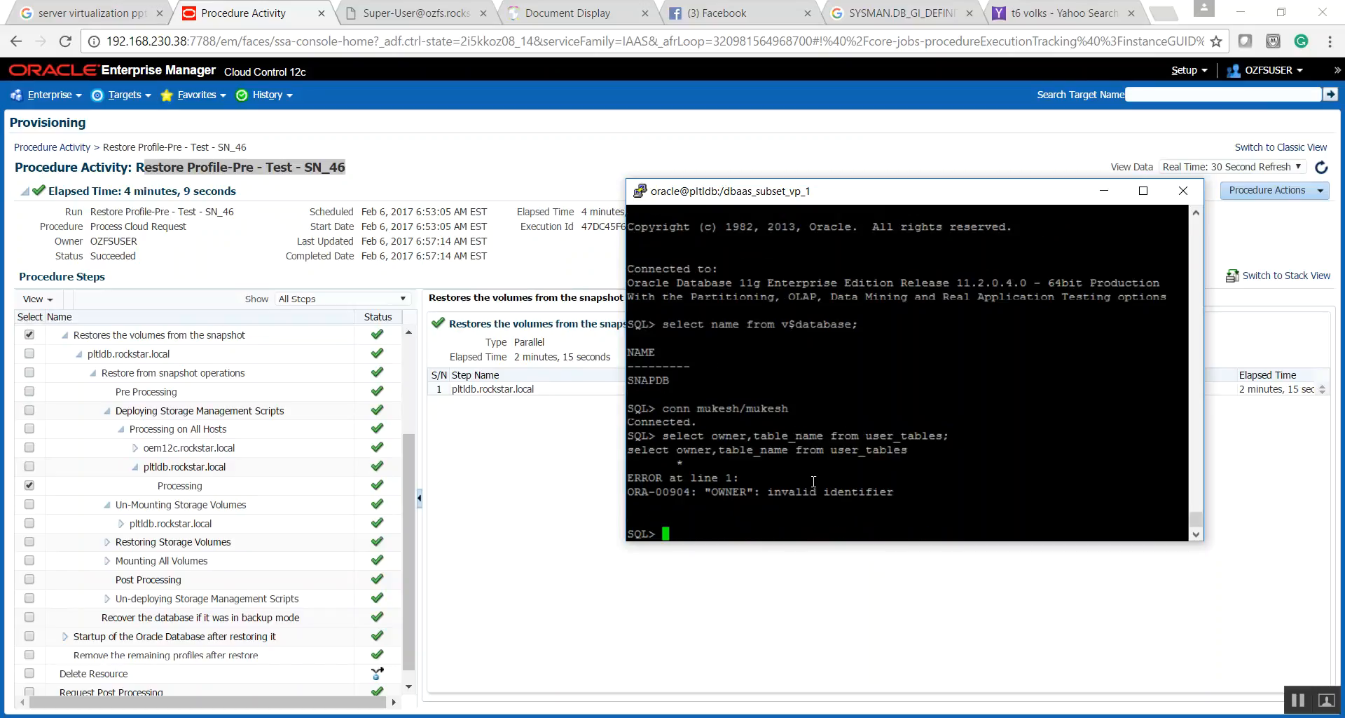
# - List the schema's tables by selecting only table_name from user_tables
pyautogui.write('select able')
pyautogui.press('BackSpace')
pyautogui.press('BackSpace')
pyautogui.press('BackSpace')
pyautogui.press('BackSpace')
pyautogui.write('table_name from ')
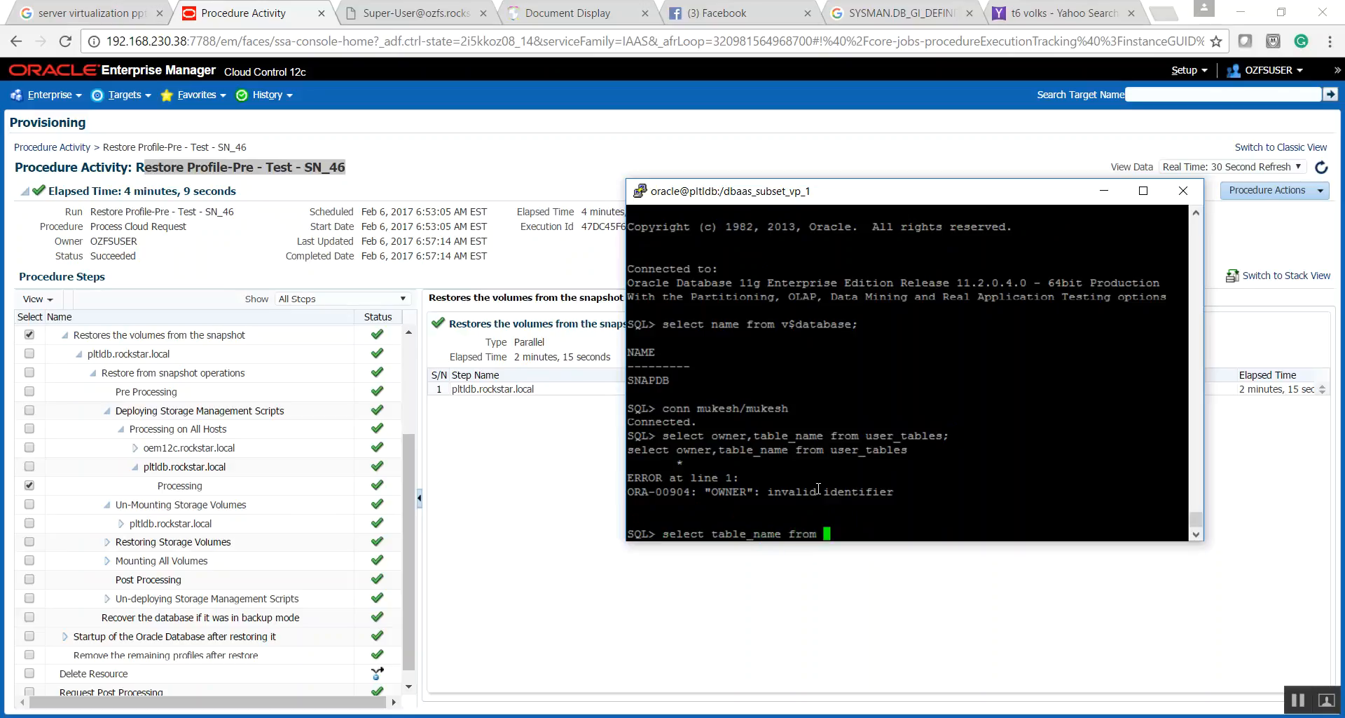
pyautogui.write('user_tables;')
pyautogui.press('Return')
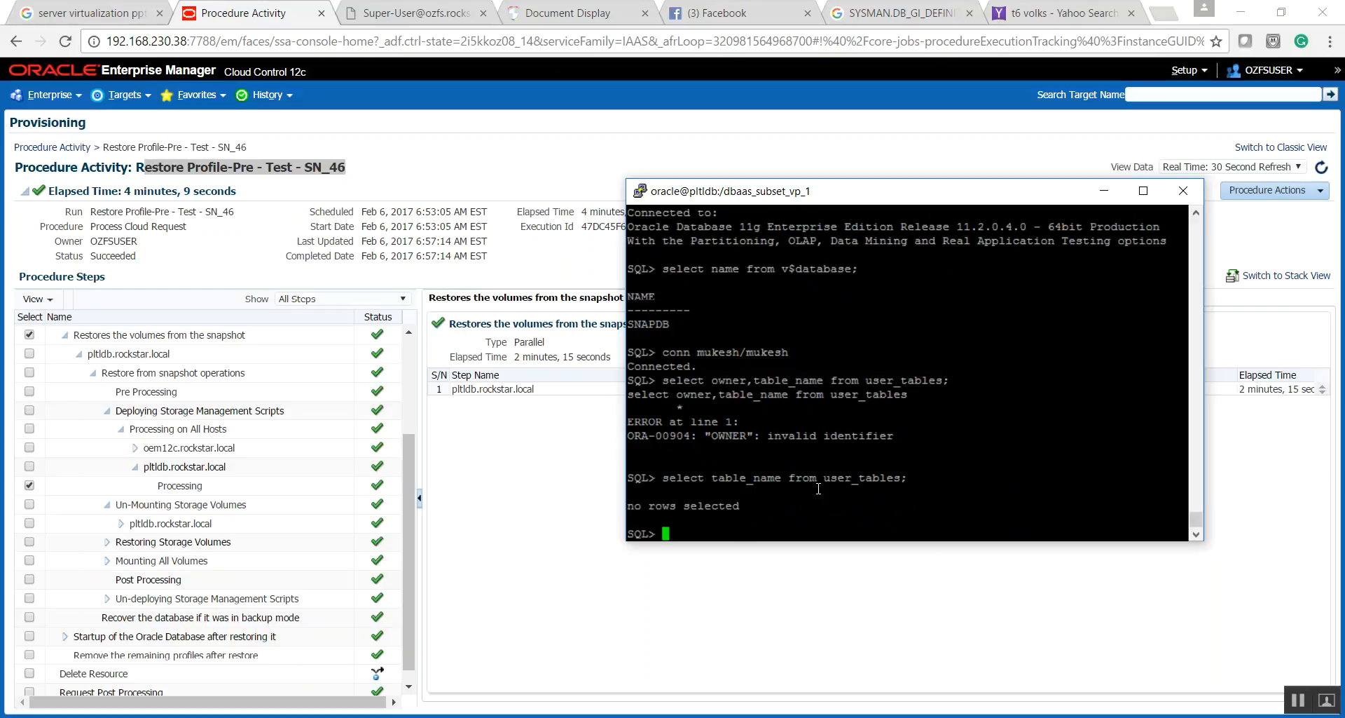
# - Highlight the earlier query output listing C_HDR_TB and C_HDR_TB_SUBSET, and return to the latest SQL prompt
pyautogui.moveTo(1195, 520); pyautogui.dragTo(1196, 479)
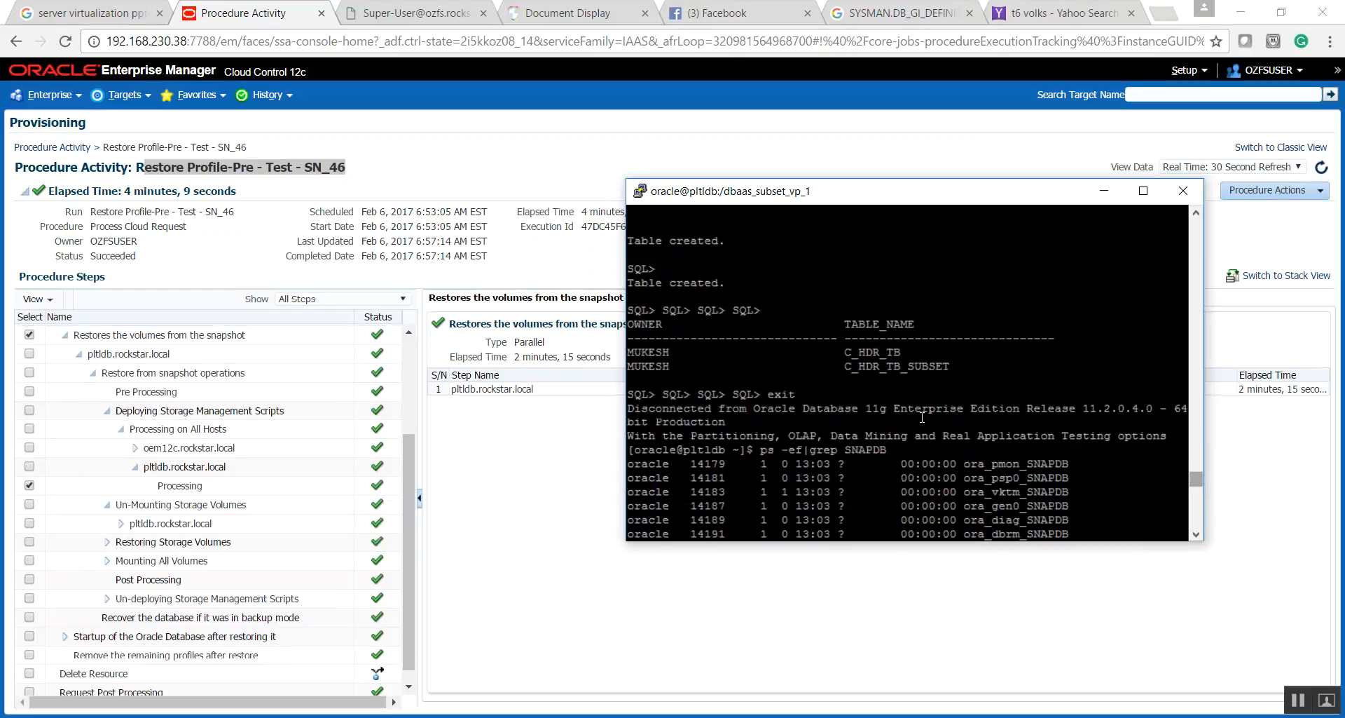
pyautogui.moveTo(925, 375); pyautogui.dragTo(630, 319)
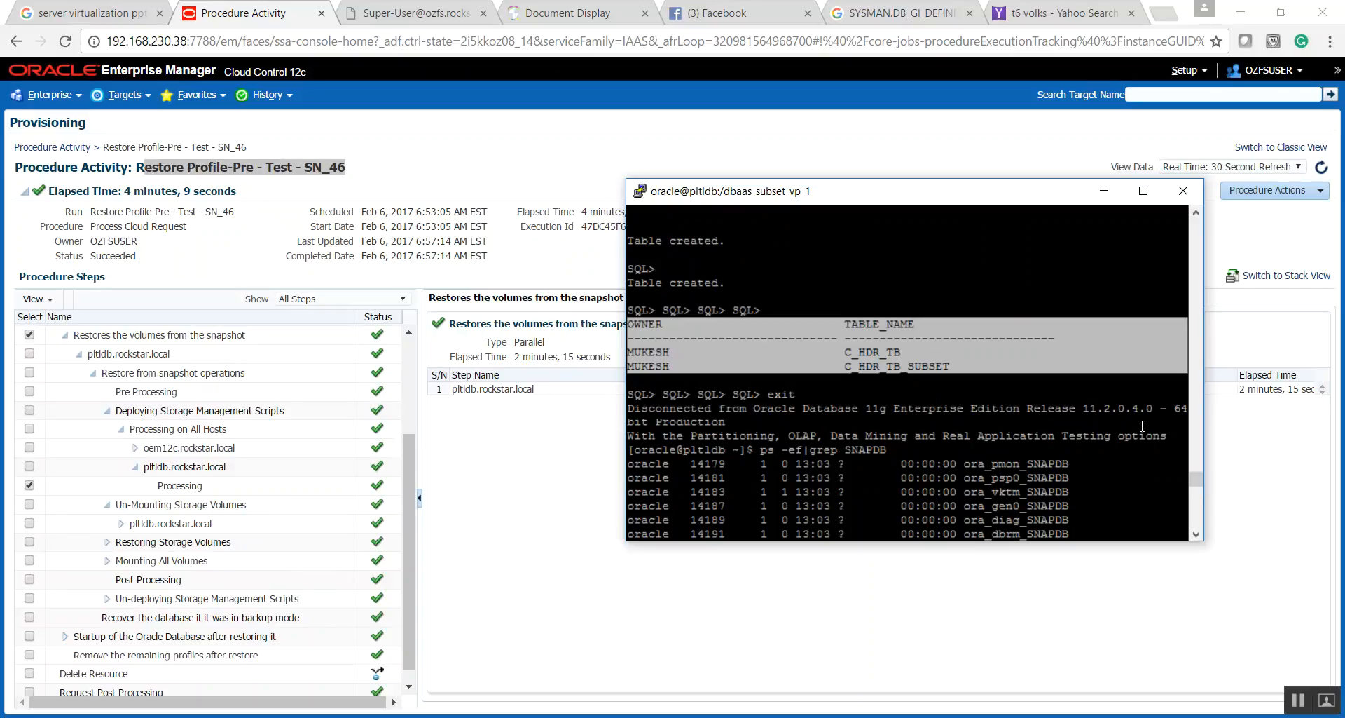
pyautogui.moveTo(1196, 484); pyautogui.dragTo(1195, 536)
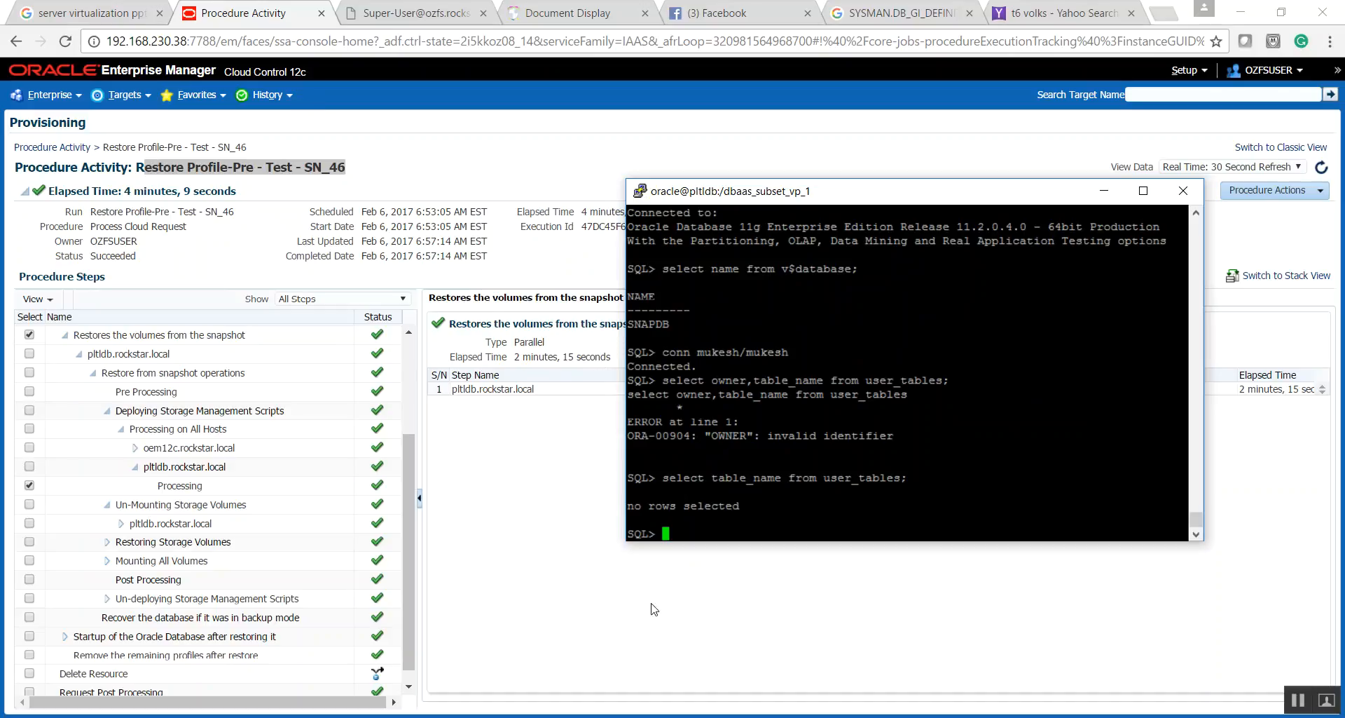
# - Switch to the PowerPoint demo slide, put Pre-Test-SN on its own bullet line and highlight Post-Test-SN in the second snapshot bullet
pyautogui.click(454, 633)
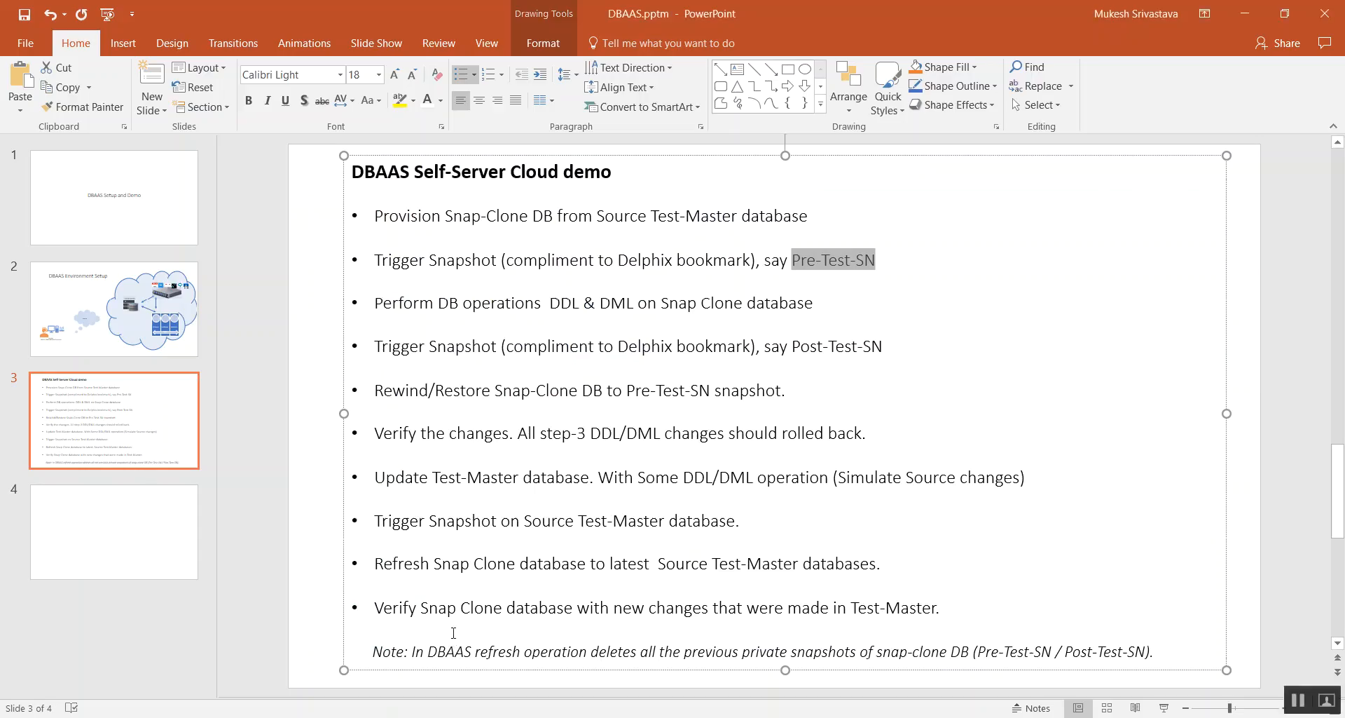
pyautogui.press('Return')
pyautogui.moveTo(795, 346); pyautogui.dragTo(884, 346)
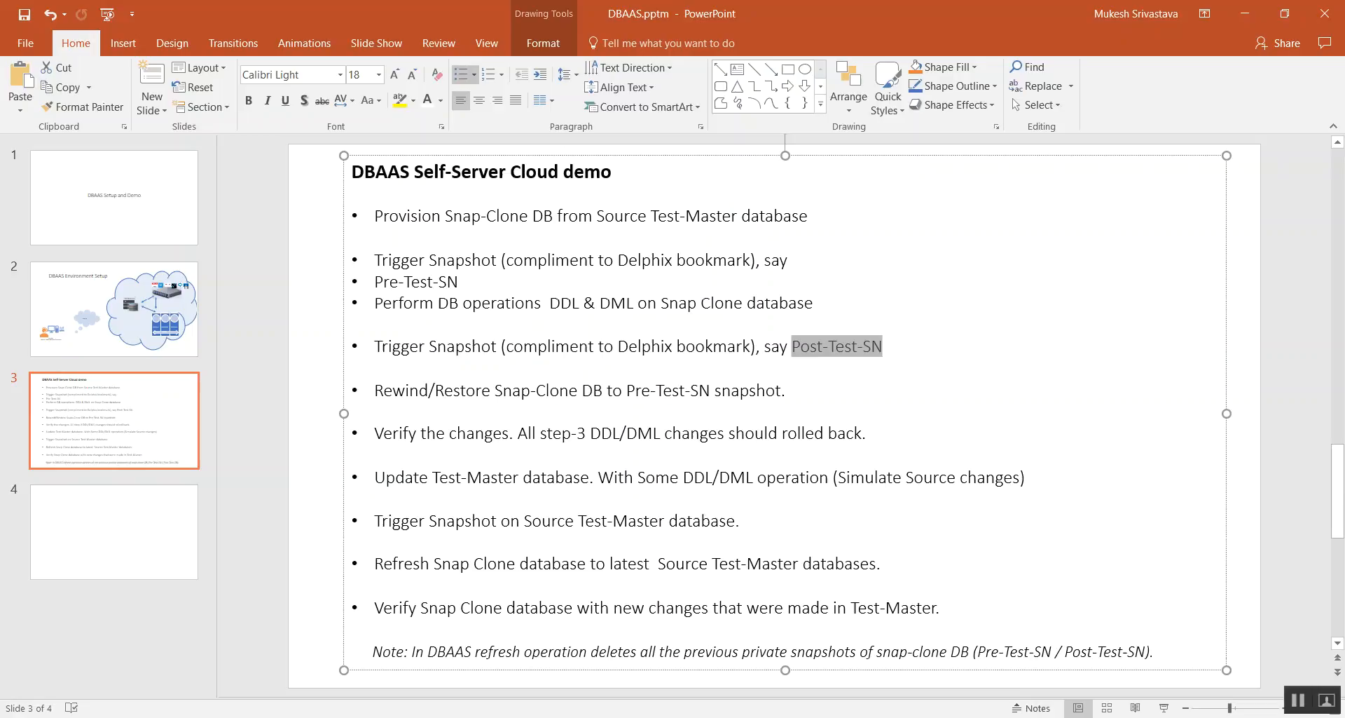
# - Return to Enterprise Manager, show Databases in the Self Service Portal and open the SNAPDB.ROCKSTAR.LOCAL service
pyautogui.hotkey('alt', 'Tab')
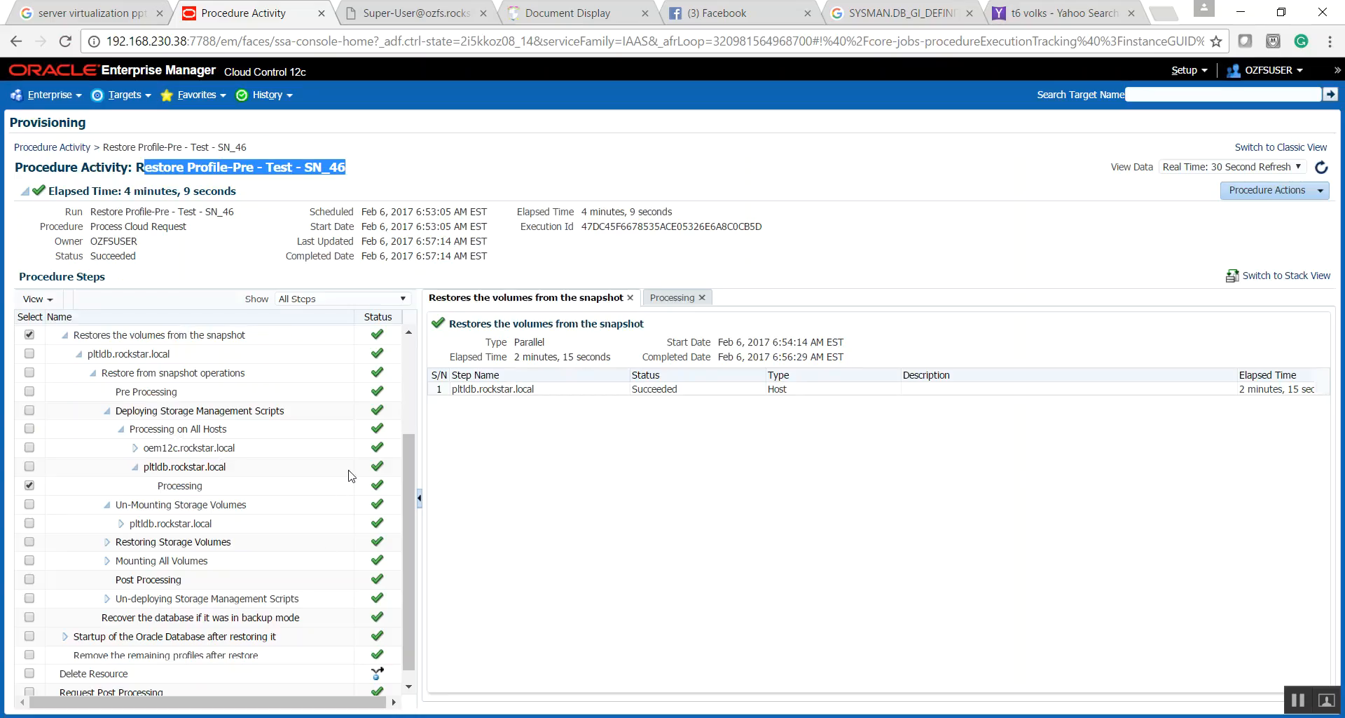
pyautogui.click(78, 94)
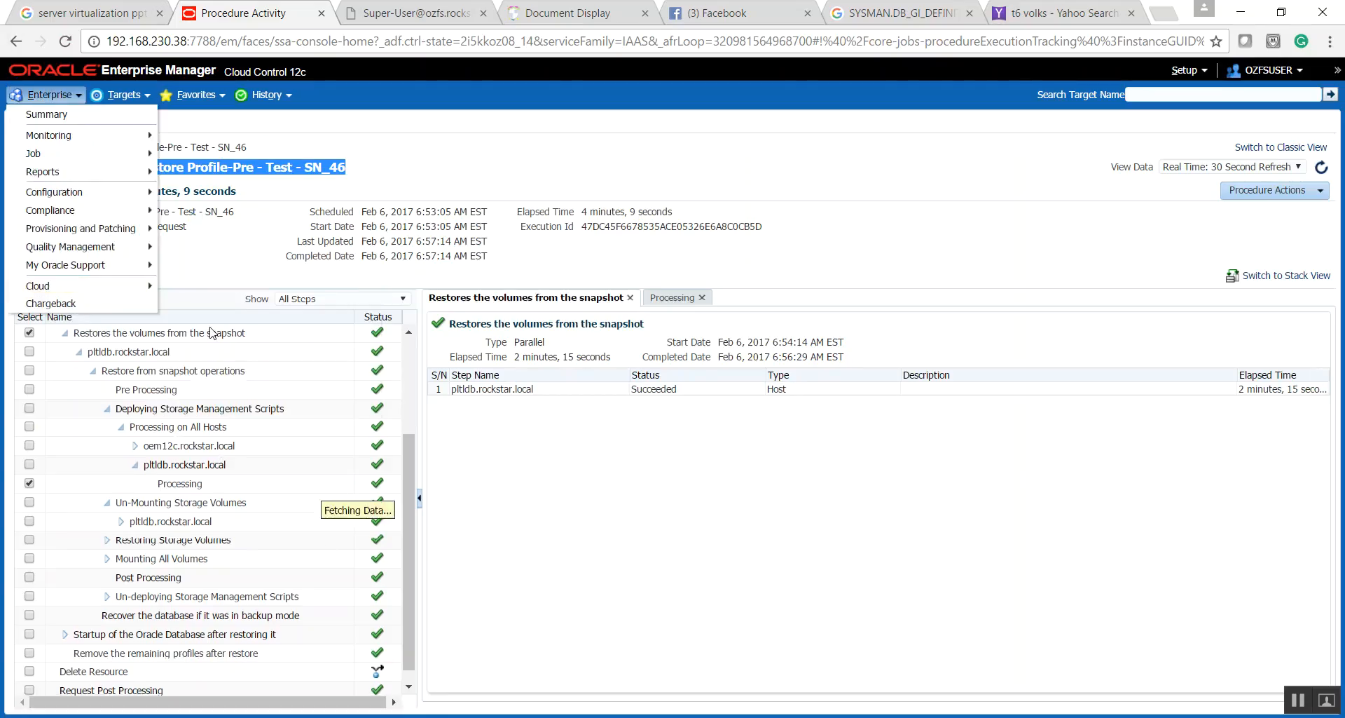
pyautogui.moveTo(111, 288)
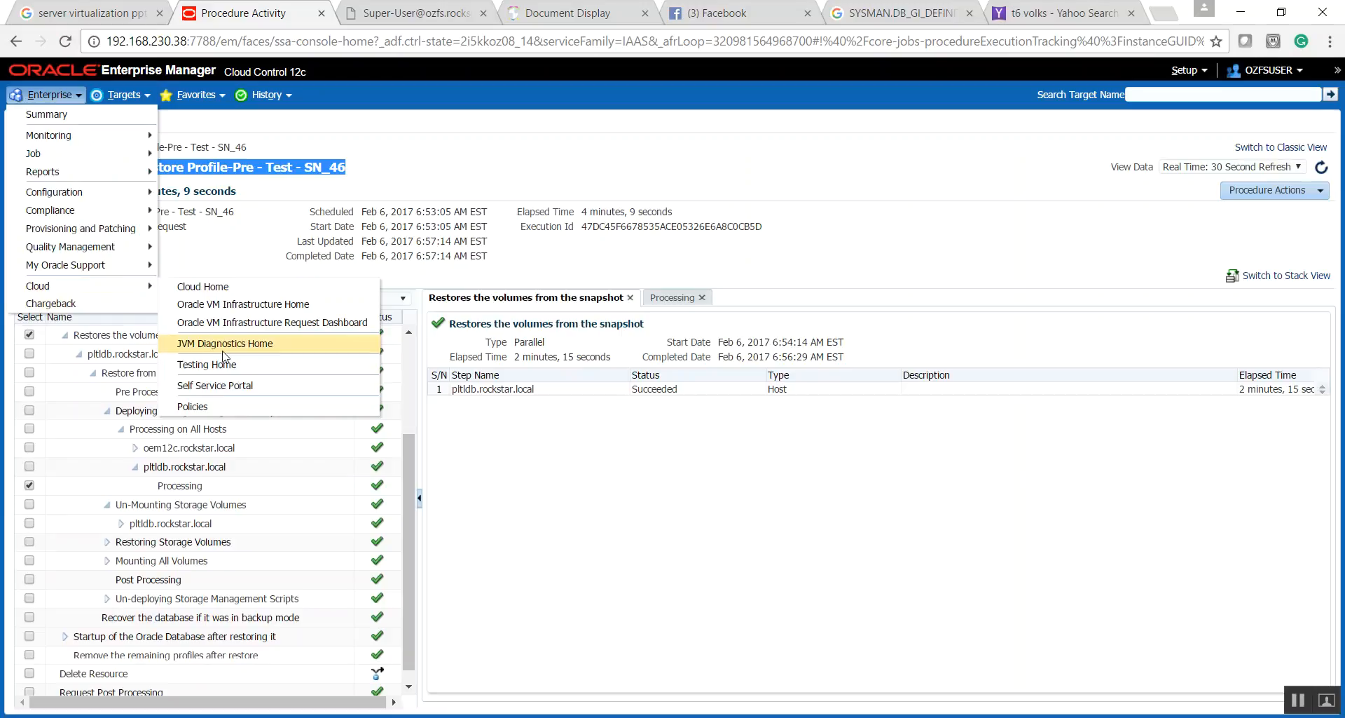
pyautogui.click(213, 386)
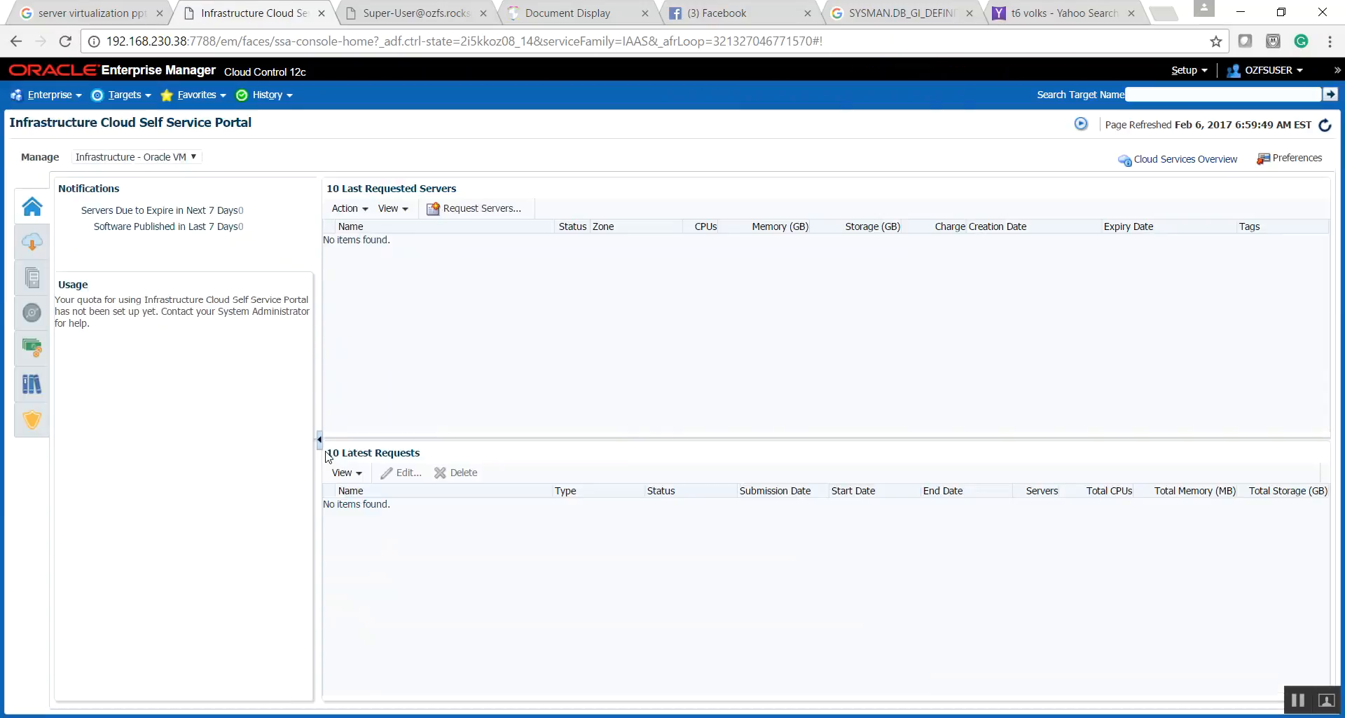
pyautogui.click(113, 160)
pyautogui.click(99, 181)
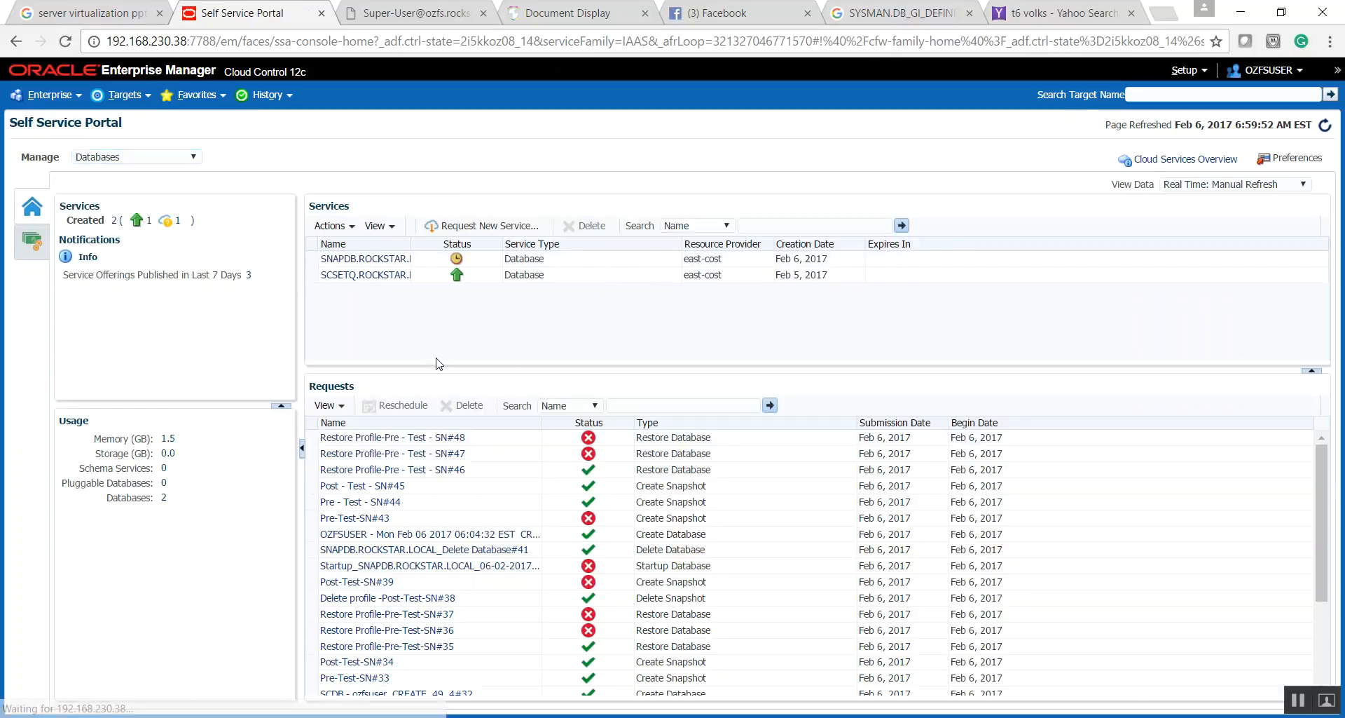
pyautogui.click(392, 261)
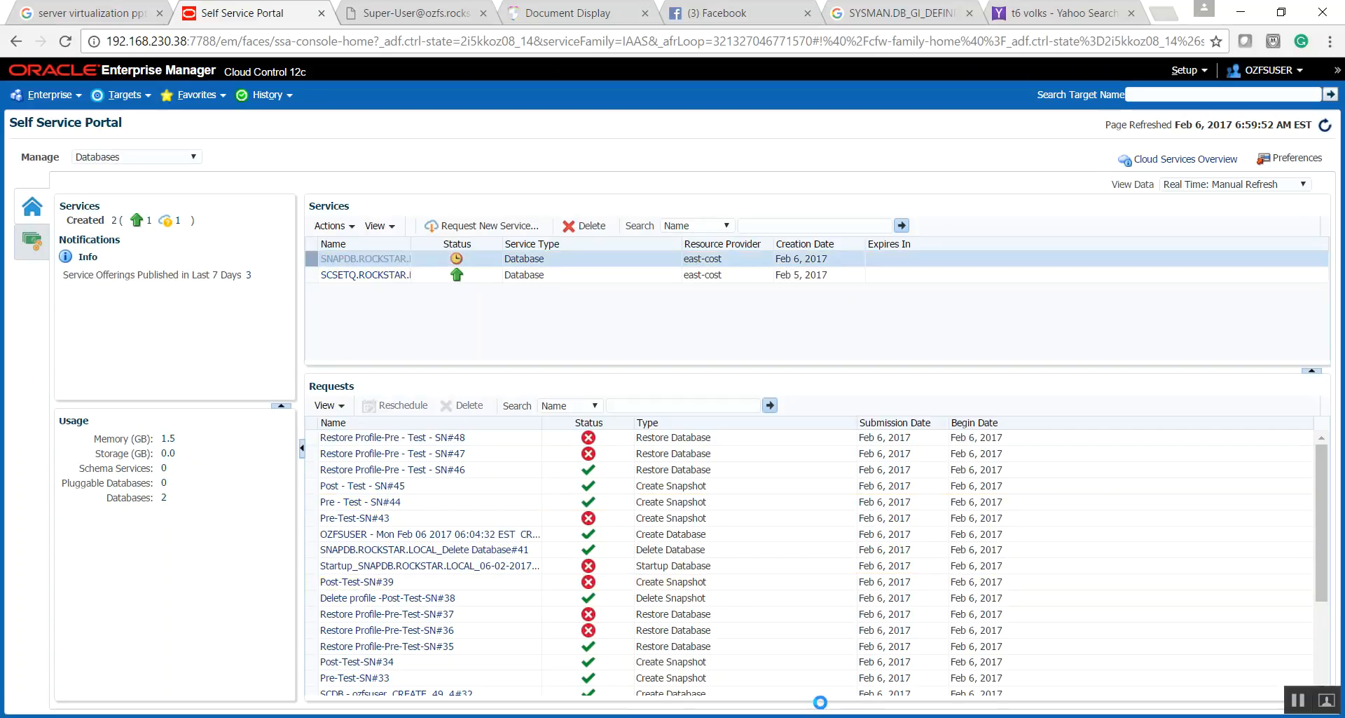
# - Check the Win2008r2 virtual machine in VMware Workstation and minimize its window
pyautogui.click(843, 717)
pyautogui.click(843, 653)
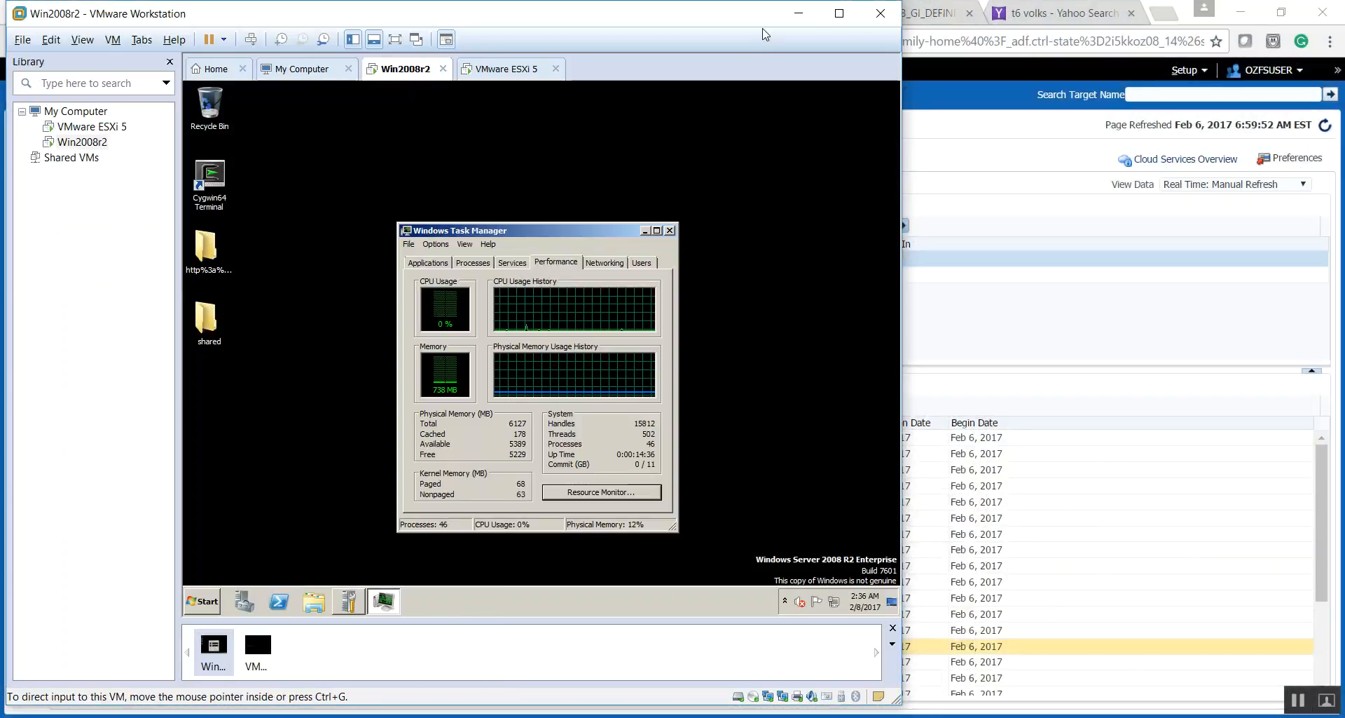
pyautogui.click(801, 18)
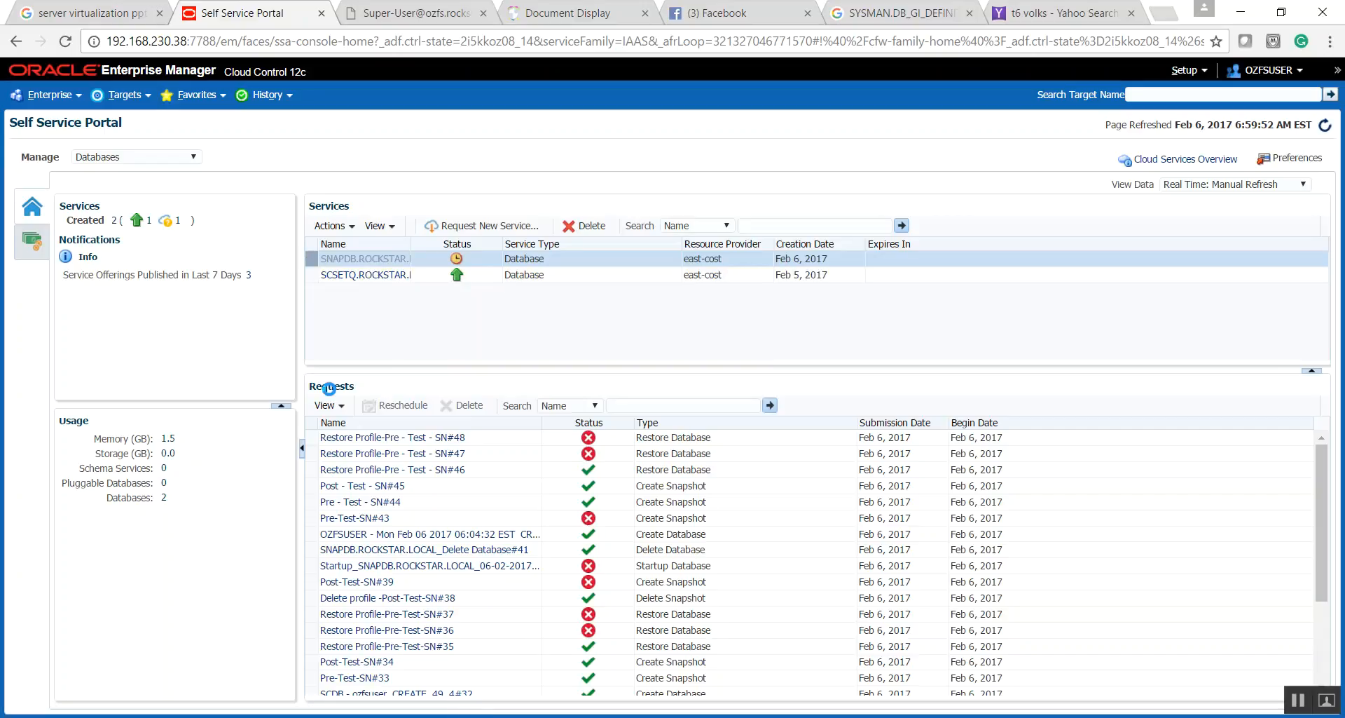
# - Return to the PowerPoint demo slide and highlight "Update Test-Master database" in its bullet
pyautogui.hotkey('alt', 'Tab')
pyautogui.moveTo(376, 477); pyautogui.dragTo(533, 485)
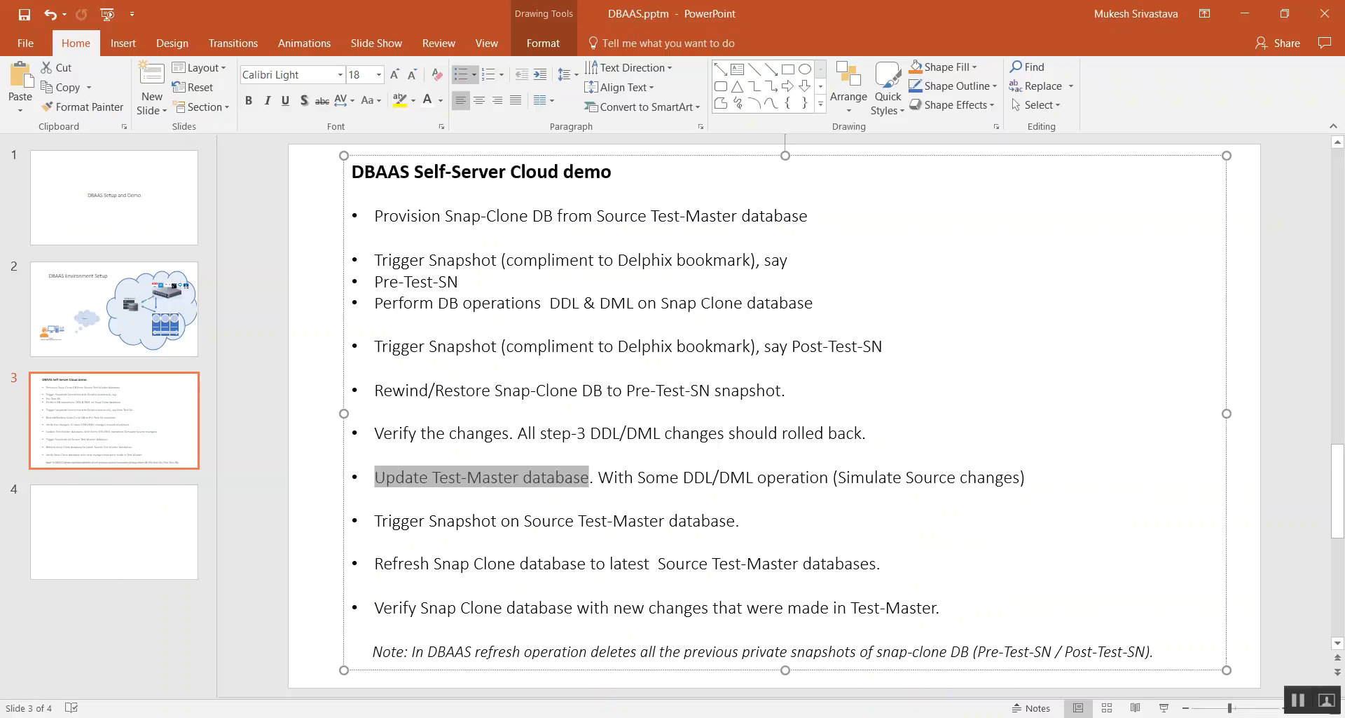
# - Exit SQL*Plus in the pltldb terminal, list the running pmon processes with ps -ef|grep pmon and highlight the TMSUBSET entry
pyautogui.moveTo(974, 716)
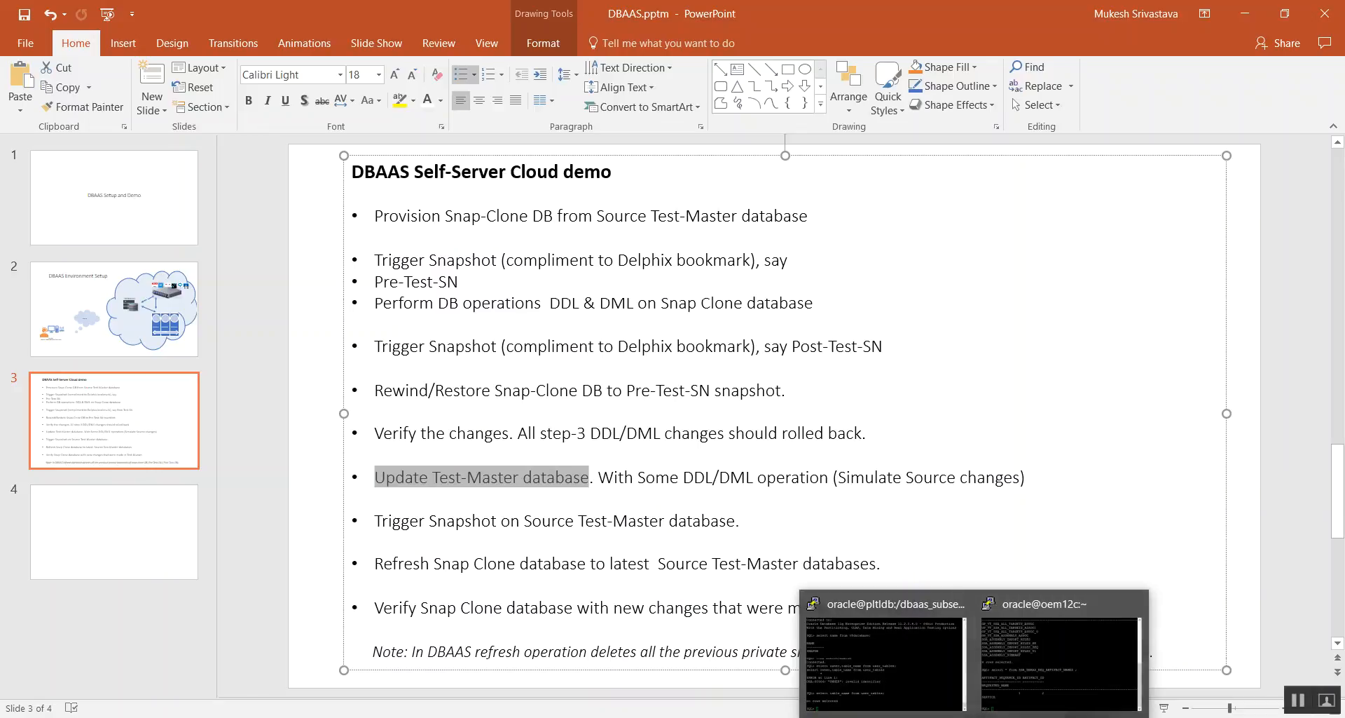
pyautogui.click(890, 649)
pyautogui.write('exit')
pyautogui.press('Return')
pyautogui.write('ps ')
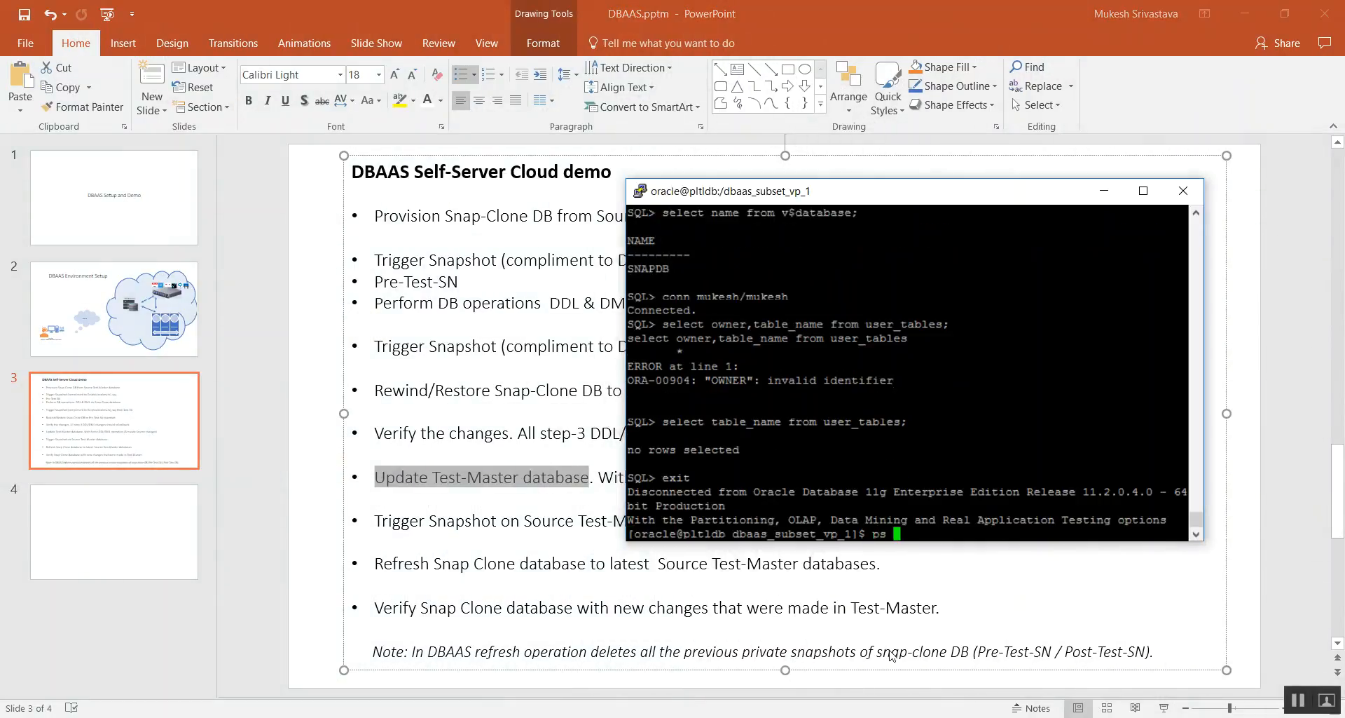
pyautogui.write('-ef|grep pmon')
pyautogui.press('Return')
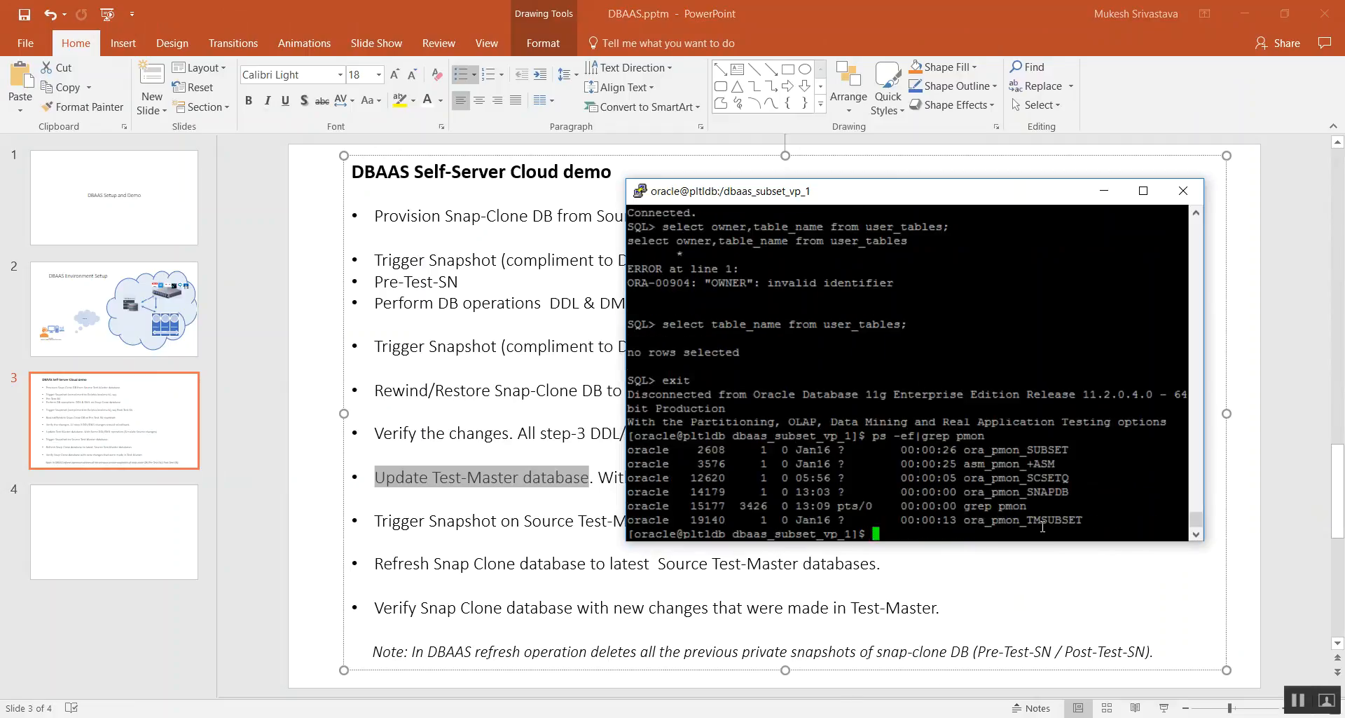
pyautogui.tripleClick(1039, 520)
# - Set the Oracle environment to TMSUBSET with . oraenv and start SQL*Plus as sysdba
pyautogui.write('. oraenv')
pyautogui.press('Return')
pyautogui.write('E')
pyautogui.press('BackSpace')
pyautogui.write('TMSUBSET')
pyautogui.press('Return')
pyautogui.write('sqlplus / as s')
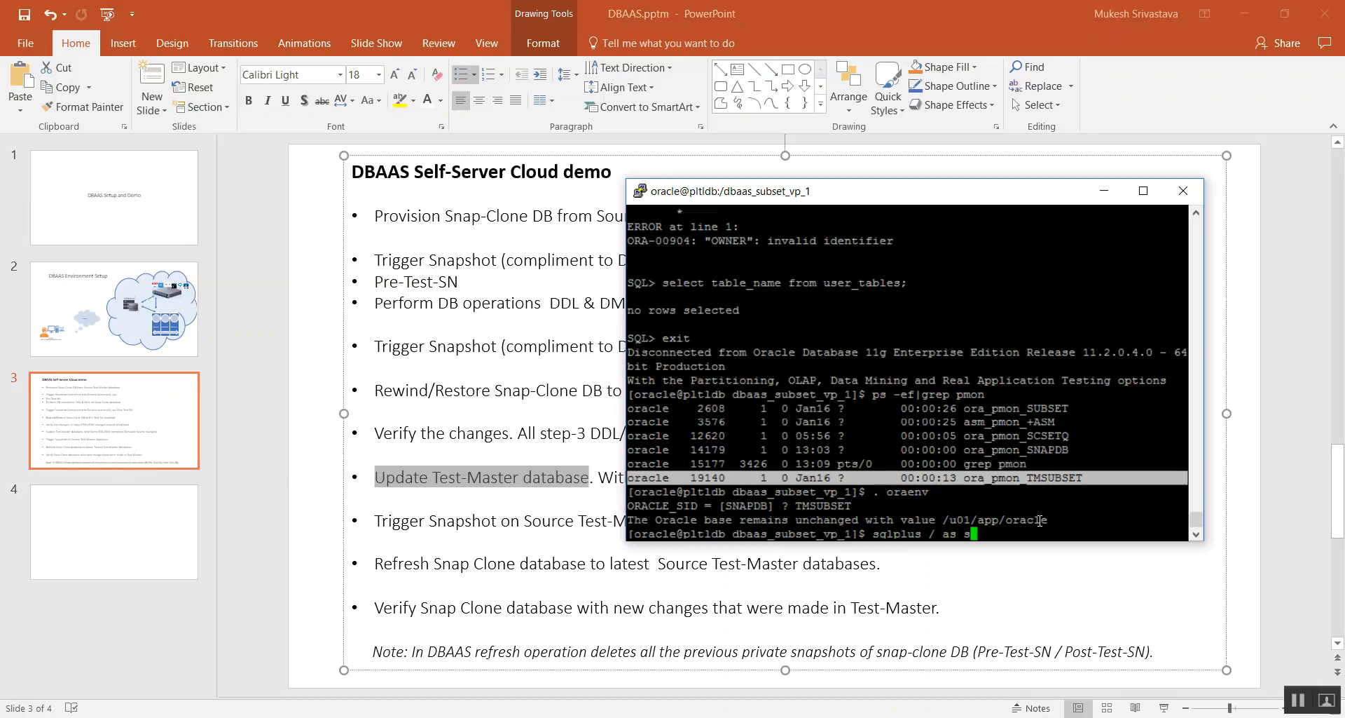
pyautogui.write('ysdba')
pyautogui.press('Return')
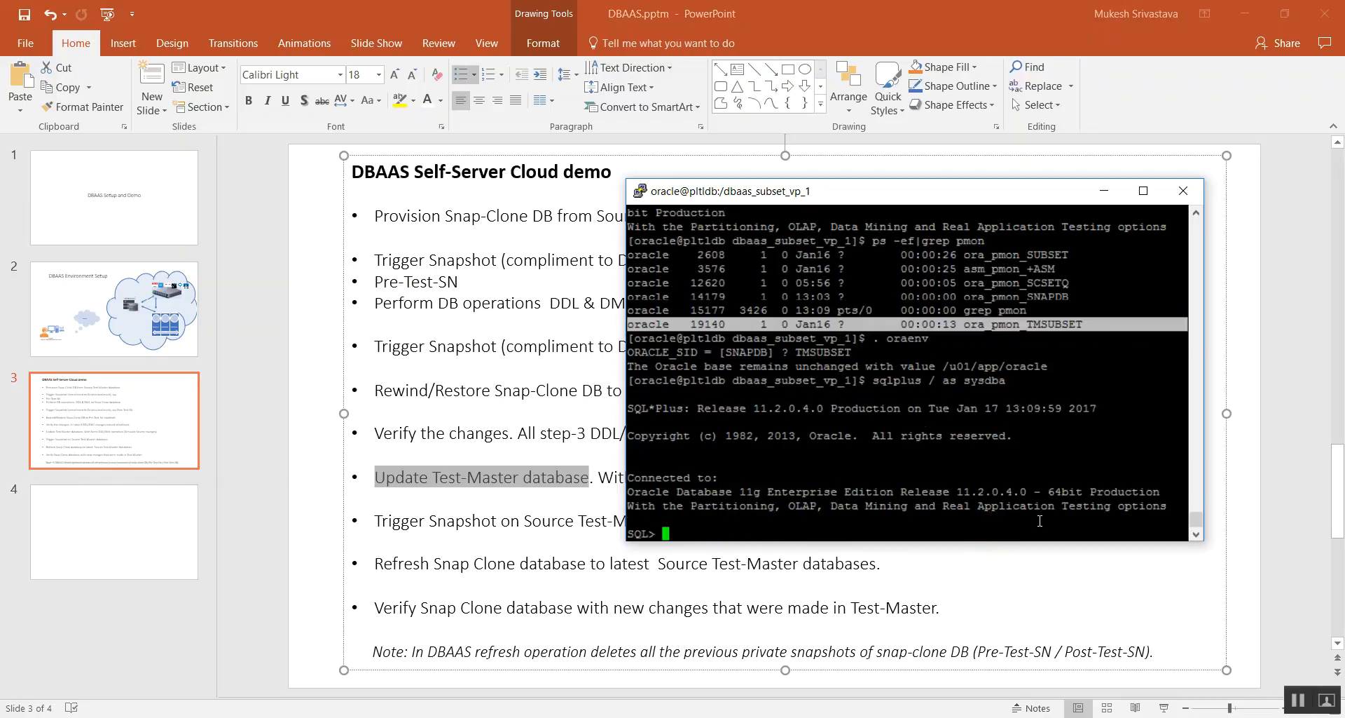
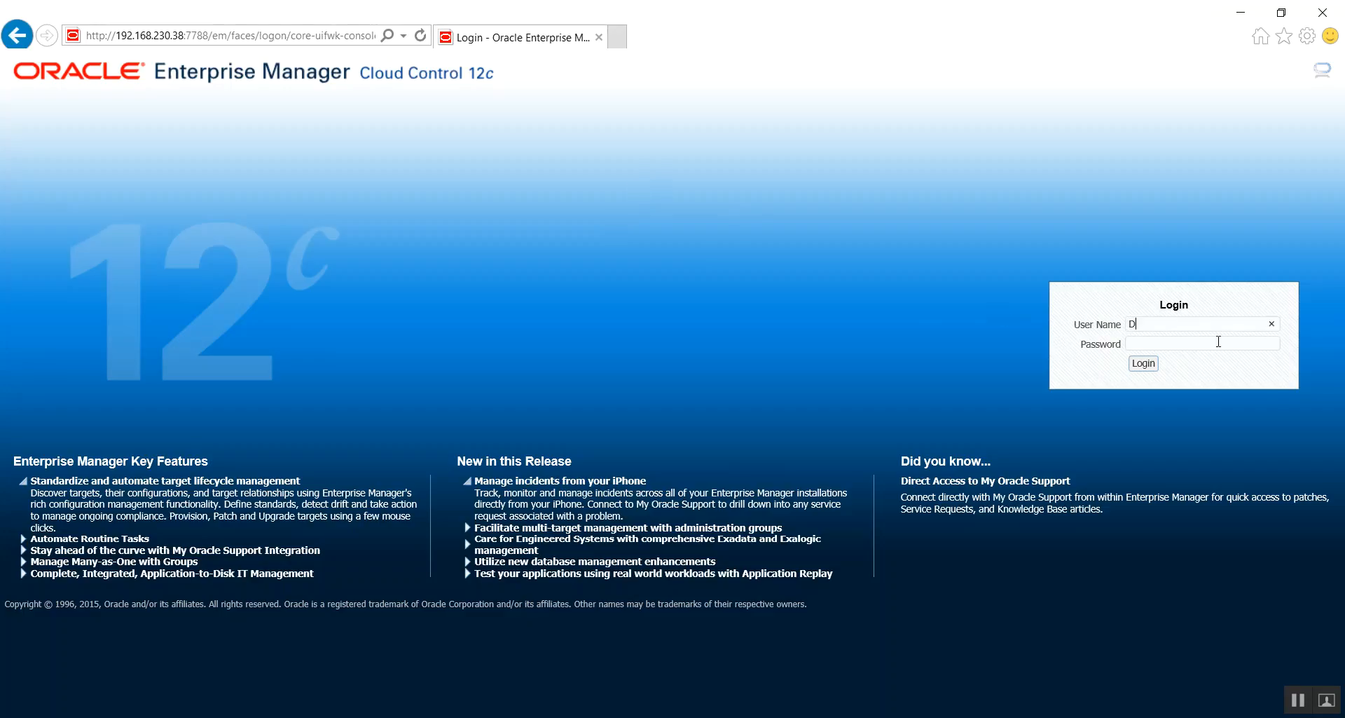
# - Log in to Enterprise Manager as DBAAS_ADMIN with the account password
pyautogui.press('Home')
pyautogui.hotkey('ctrl', 'a')
pyautogui.press('Tab')
pyautogui.hotkey('ctrl', 'v')
pyautogui.press('Return')
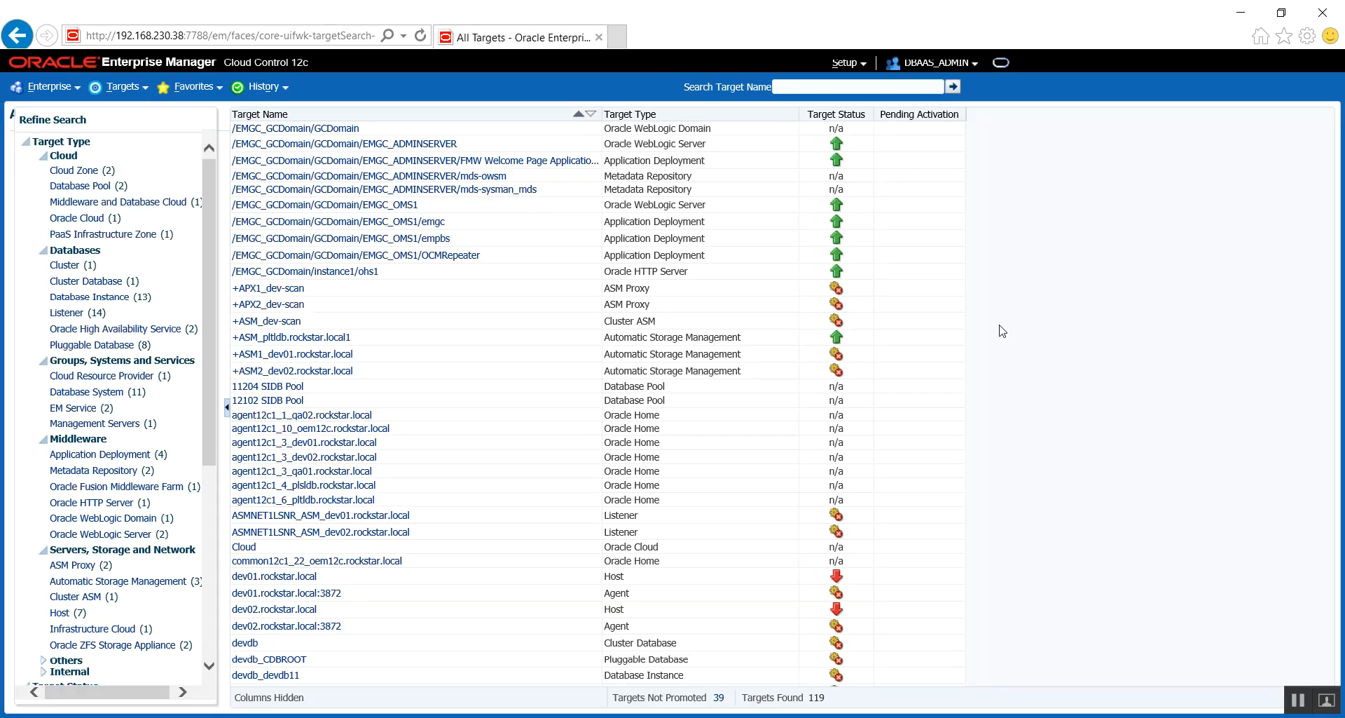
# - Open Data Sources in the database cloud setup, inspect the snapshots of Thin-Clone DB TMSUBSET Profile 11204 and close its details window
pyautogui.click(1164, 63)
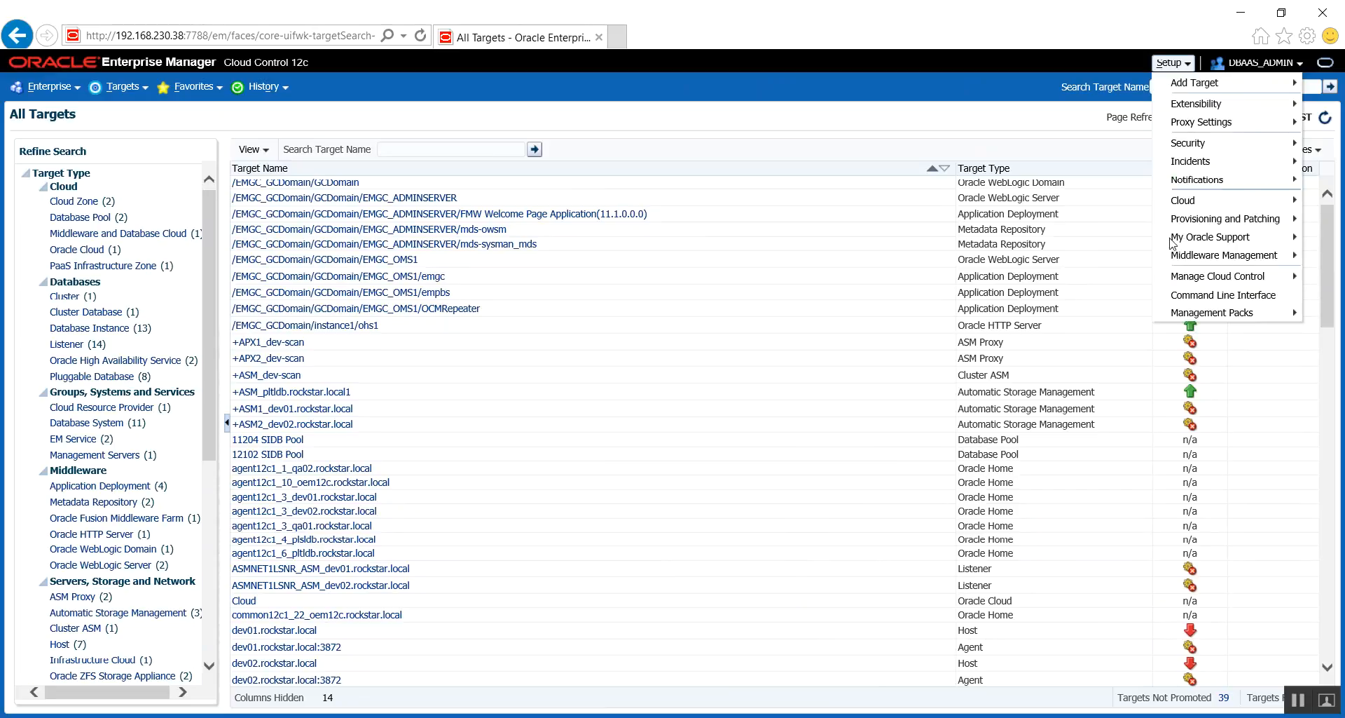
pyautogui.moveTo(1184, 200)
pyautogui.click(1093, 223)
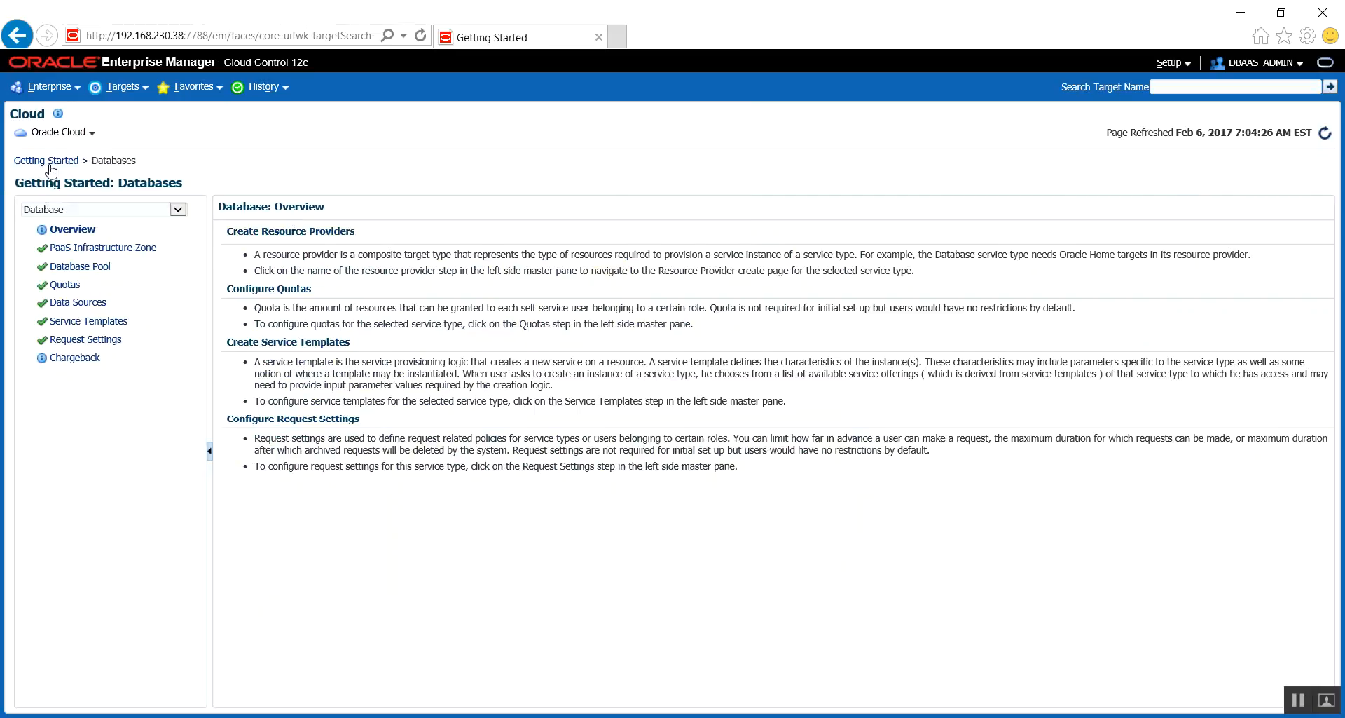
pyautogui.click(77, 302)
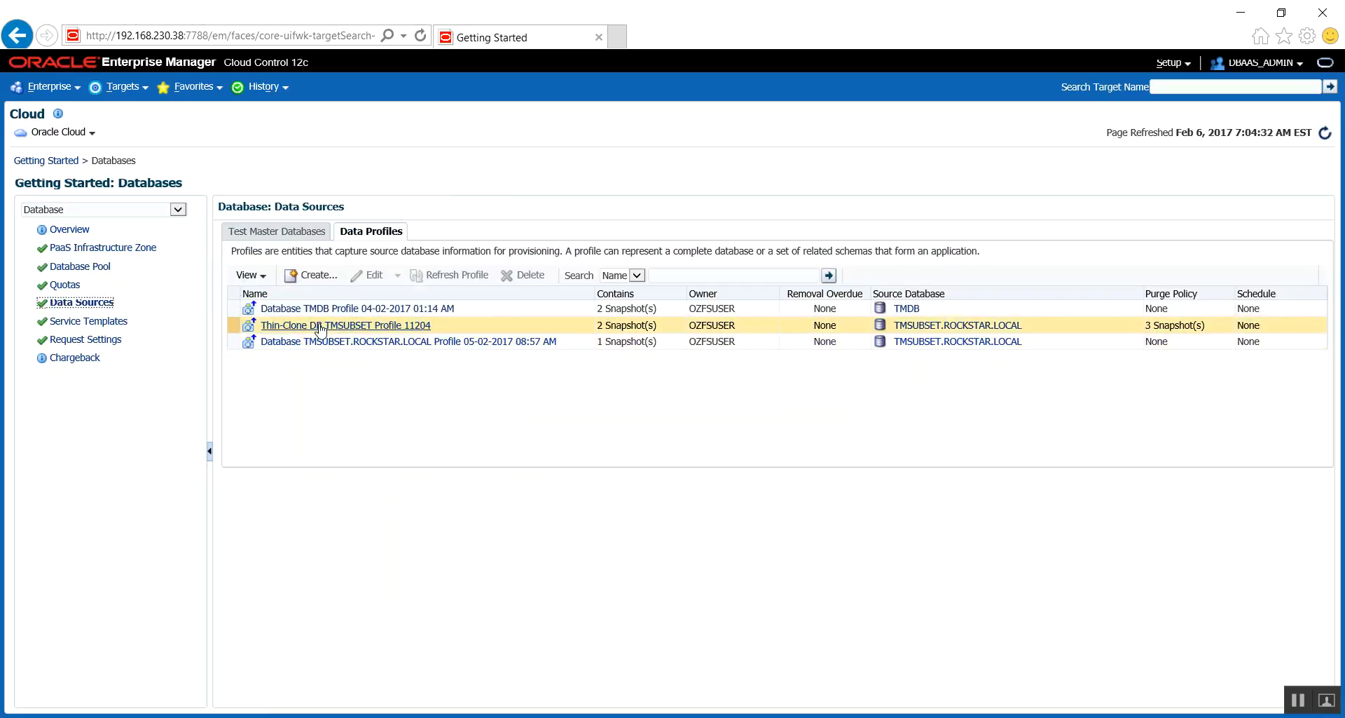
pyautogui.moveTo(321, 330)
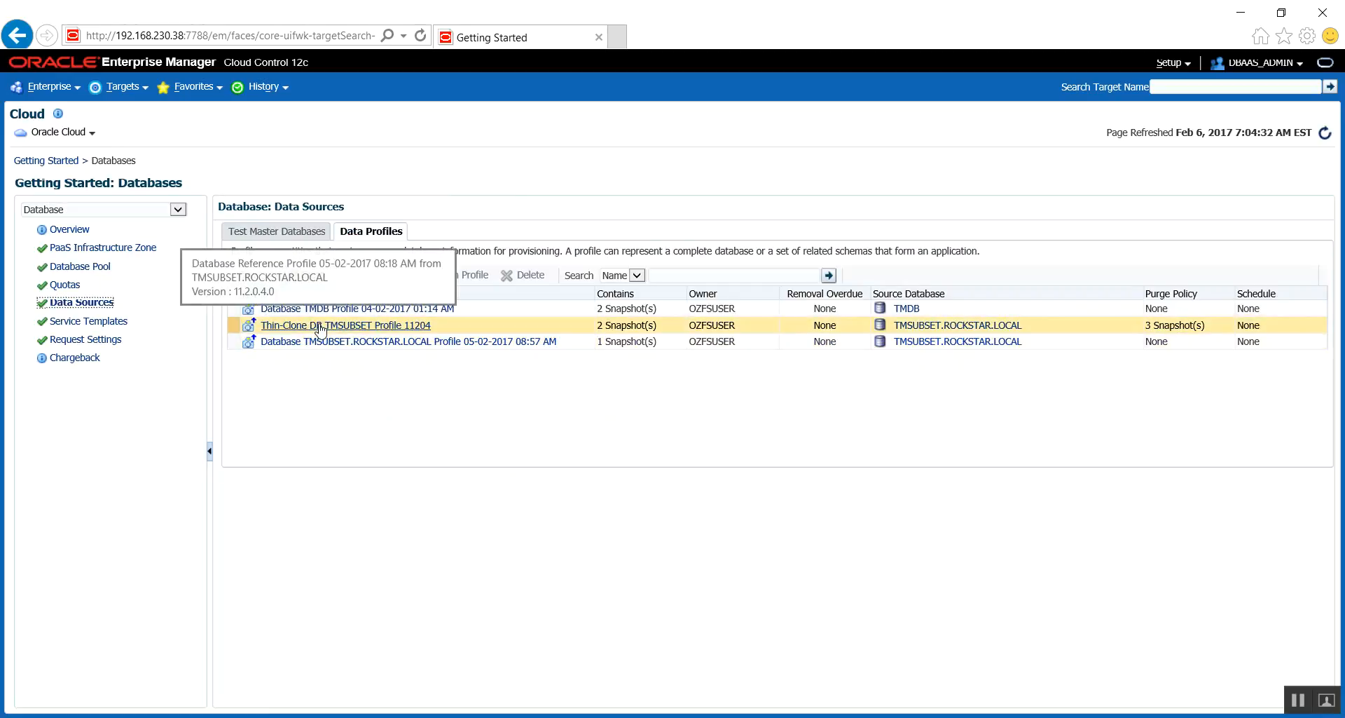
pyautogui.click(321, 329)
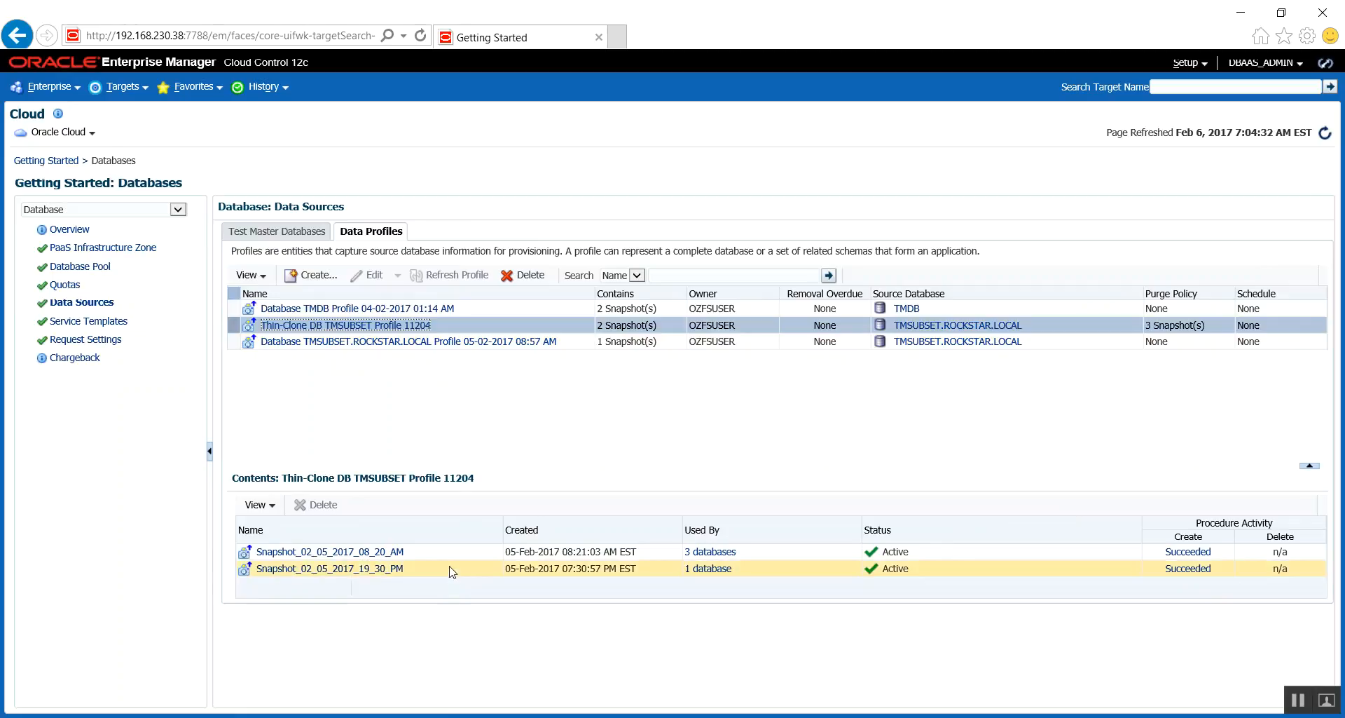
pyautogui.doubleClick(424, 571)
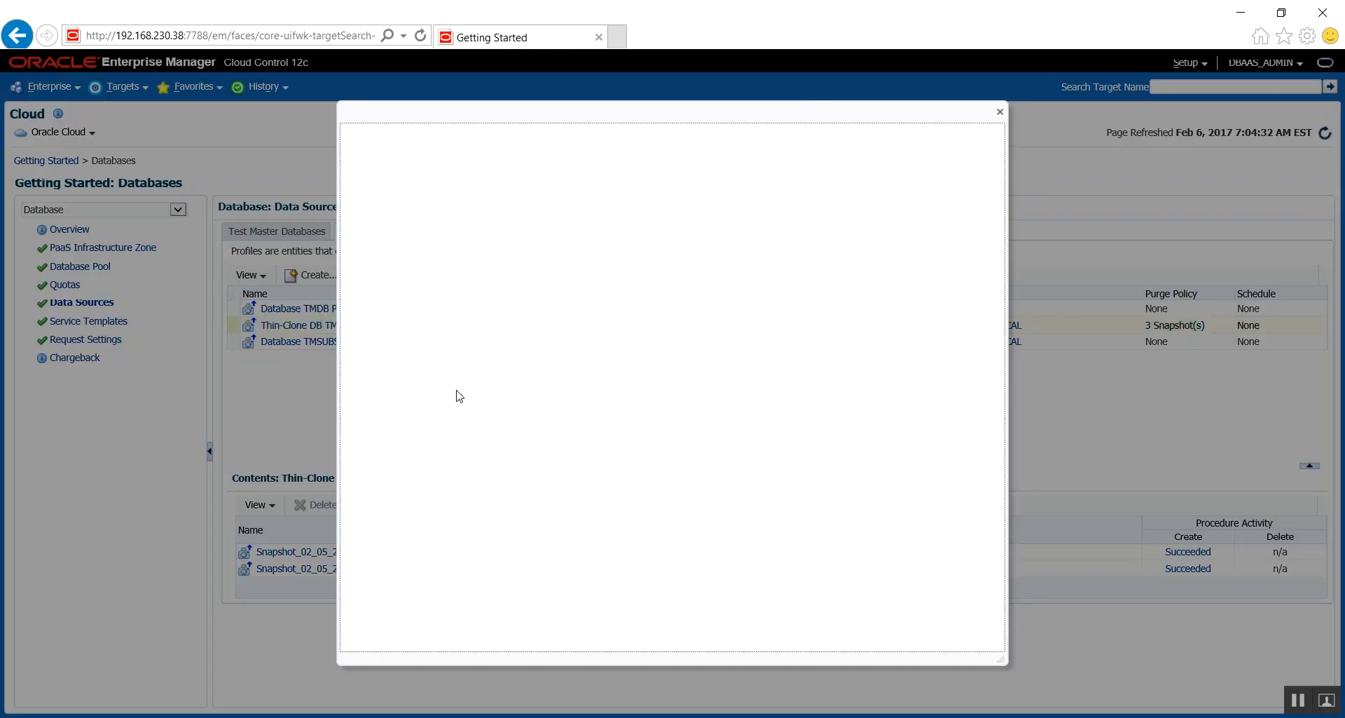
pyautogui.click(1000, 113)
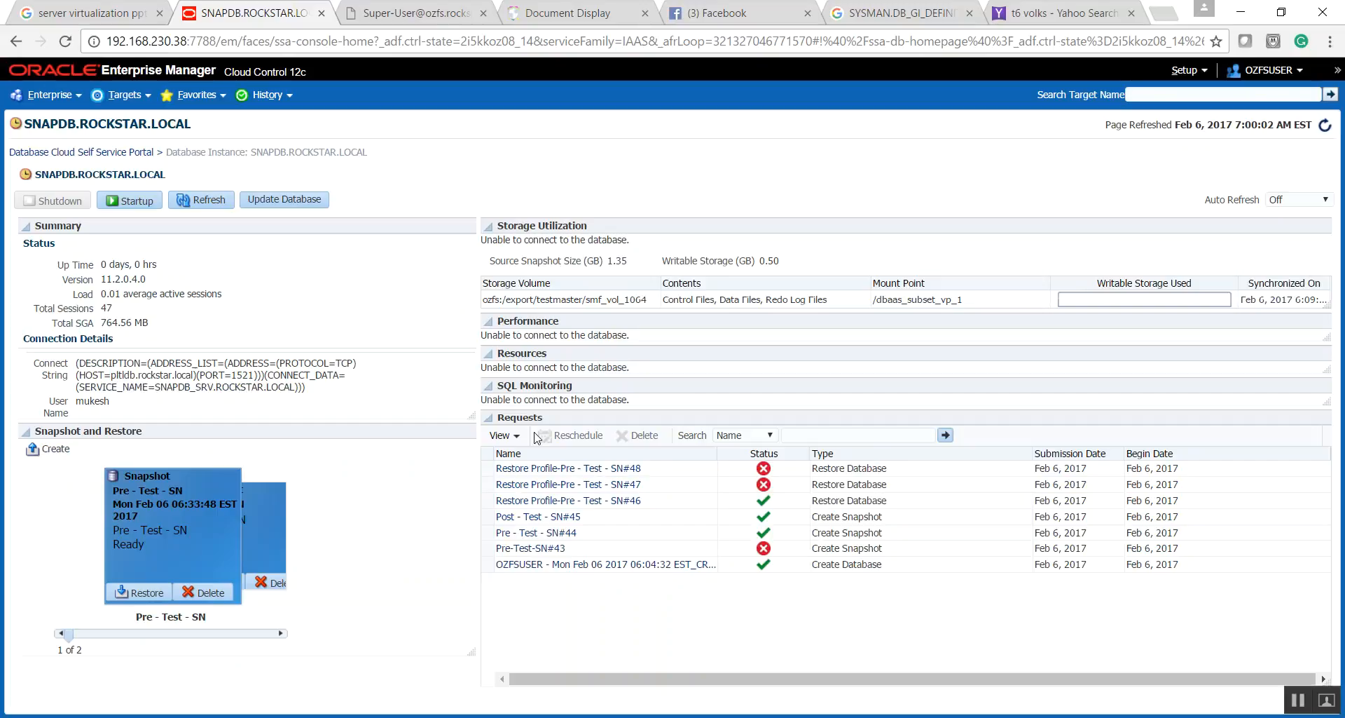
# - Switch to the OZFSUSER session in Chrome and refresh Thin-Clone DB TMSUBSET Profile 11204 from the database cloud Data Sources
pyautogui.click(1184, 70)
pyautogui.moveTo(1189, 191)
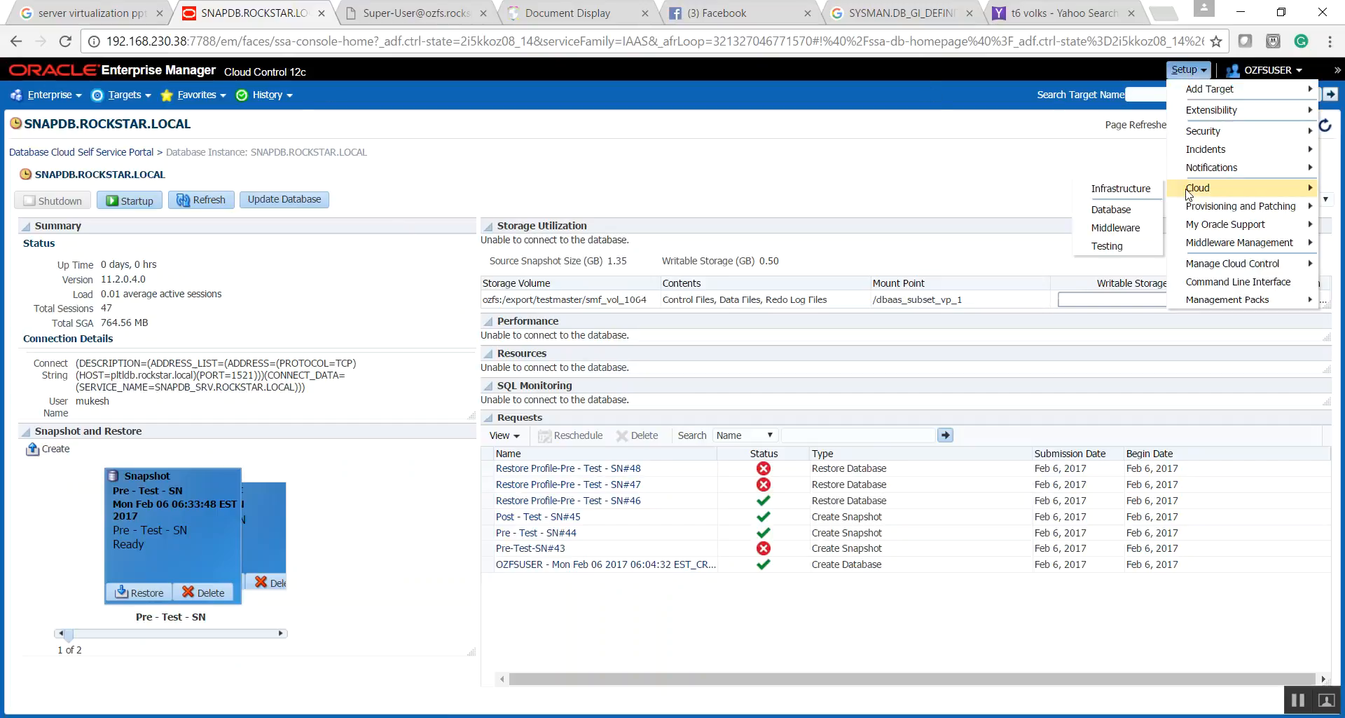
pyautogui.click(1128, 209)
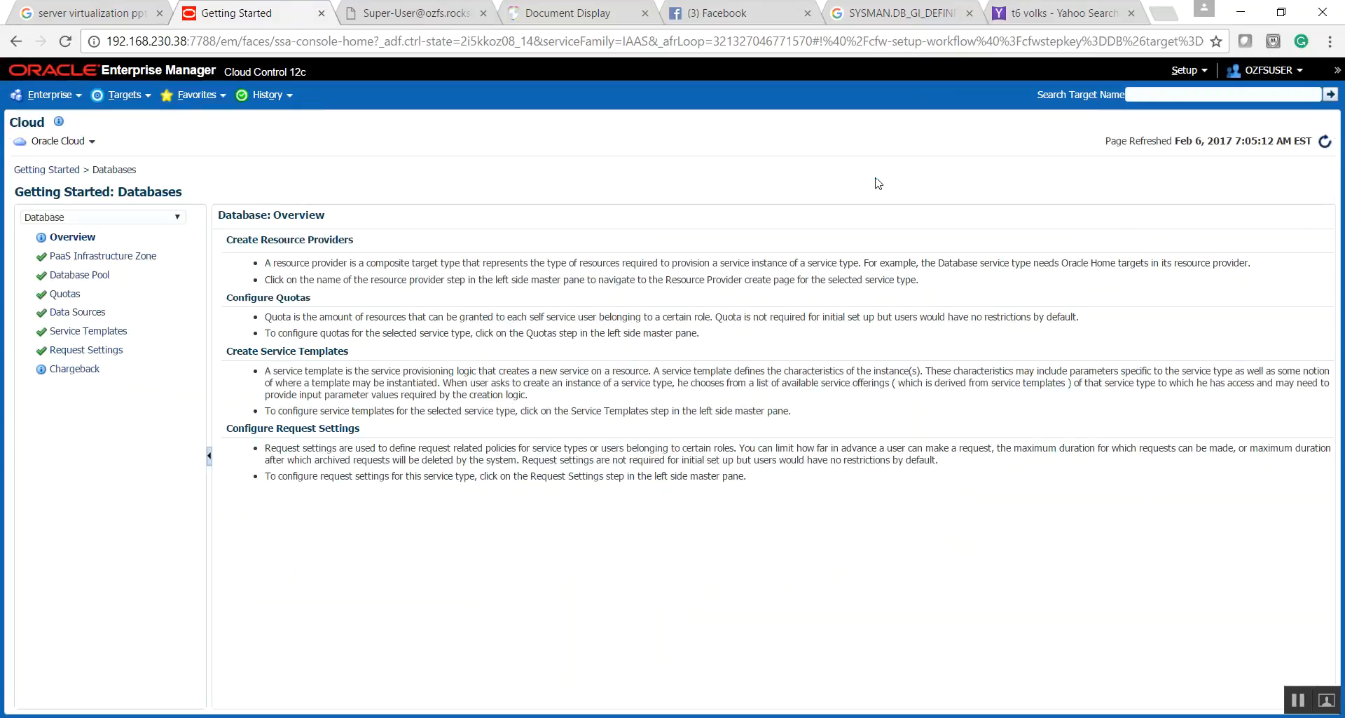
pyautogui.click(77, 312)
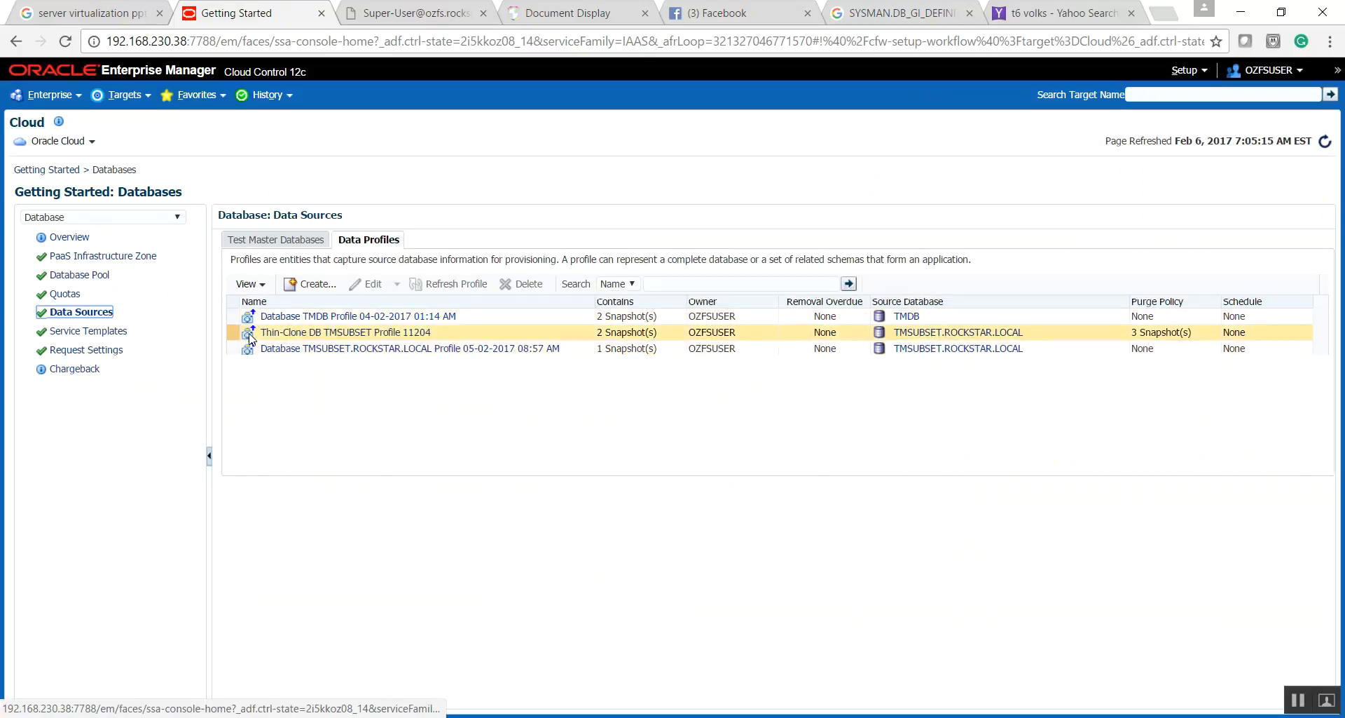
pyautogui.click(251, 337)
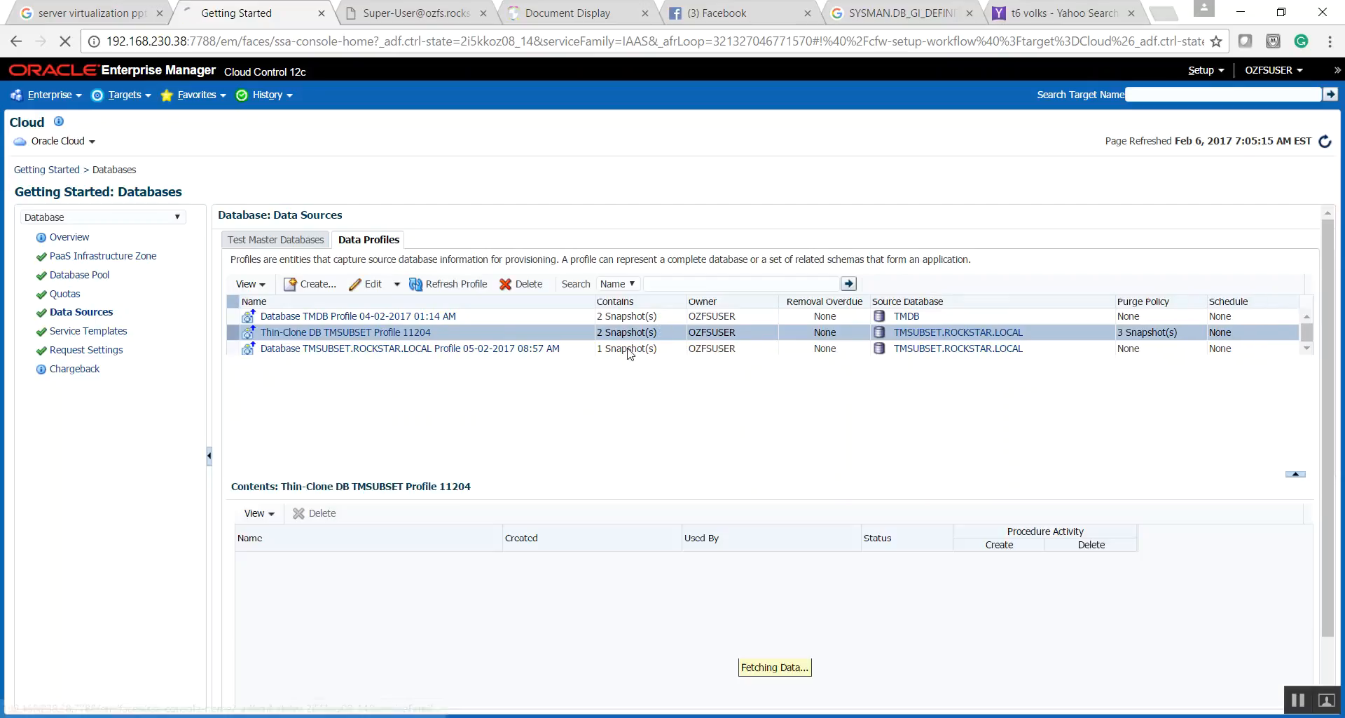
pyautogui.click(446, 287)
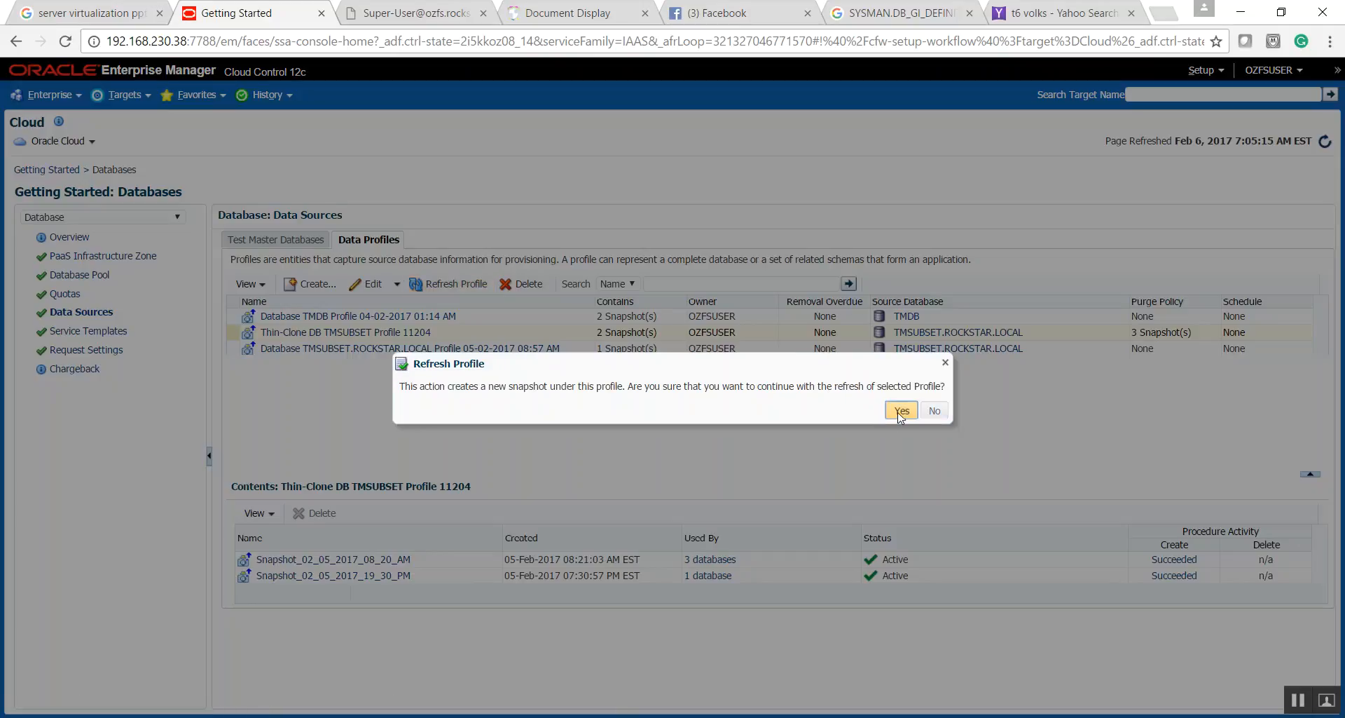
pyautogui.click(901, 411)
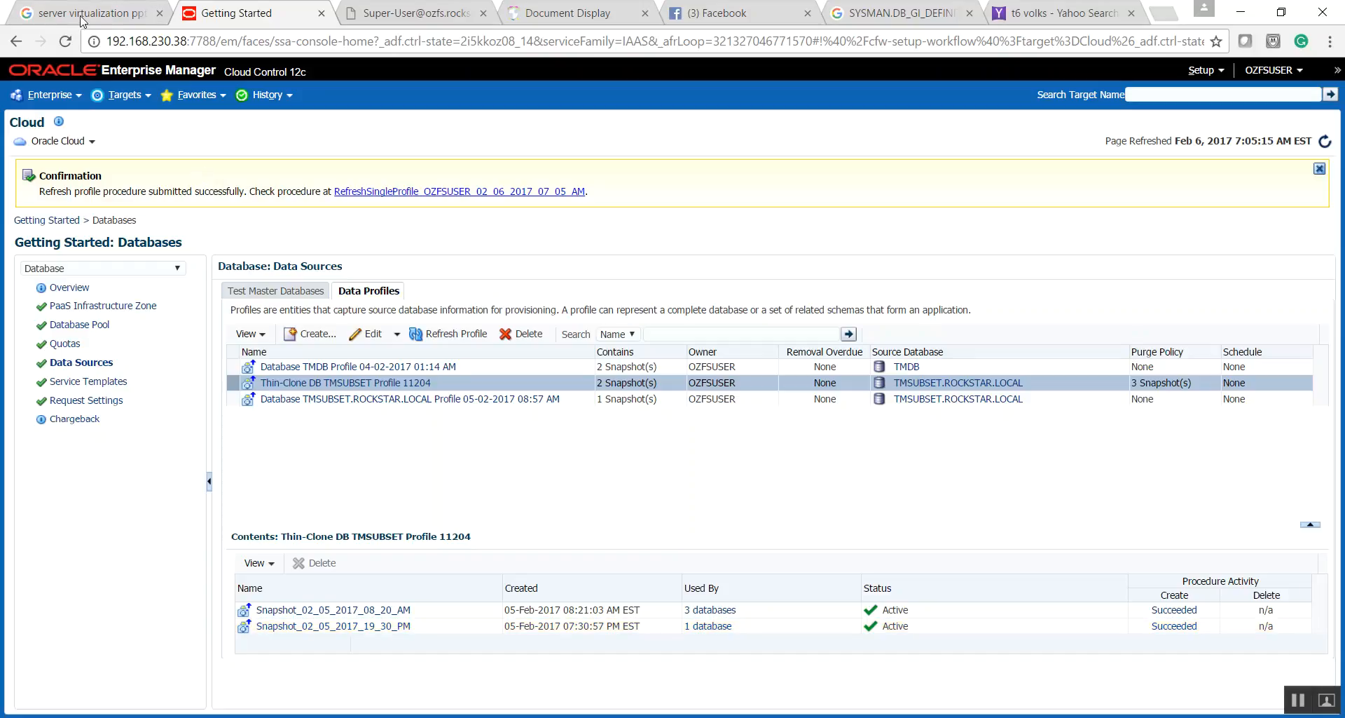
# - Open the RefreshSingleProfile_OZFSUSER_02_06_2017_07_05_AM run from the deployment procedure activity list
pyautogui.click(67, 94)
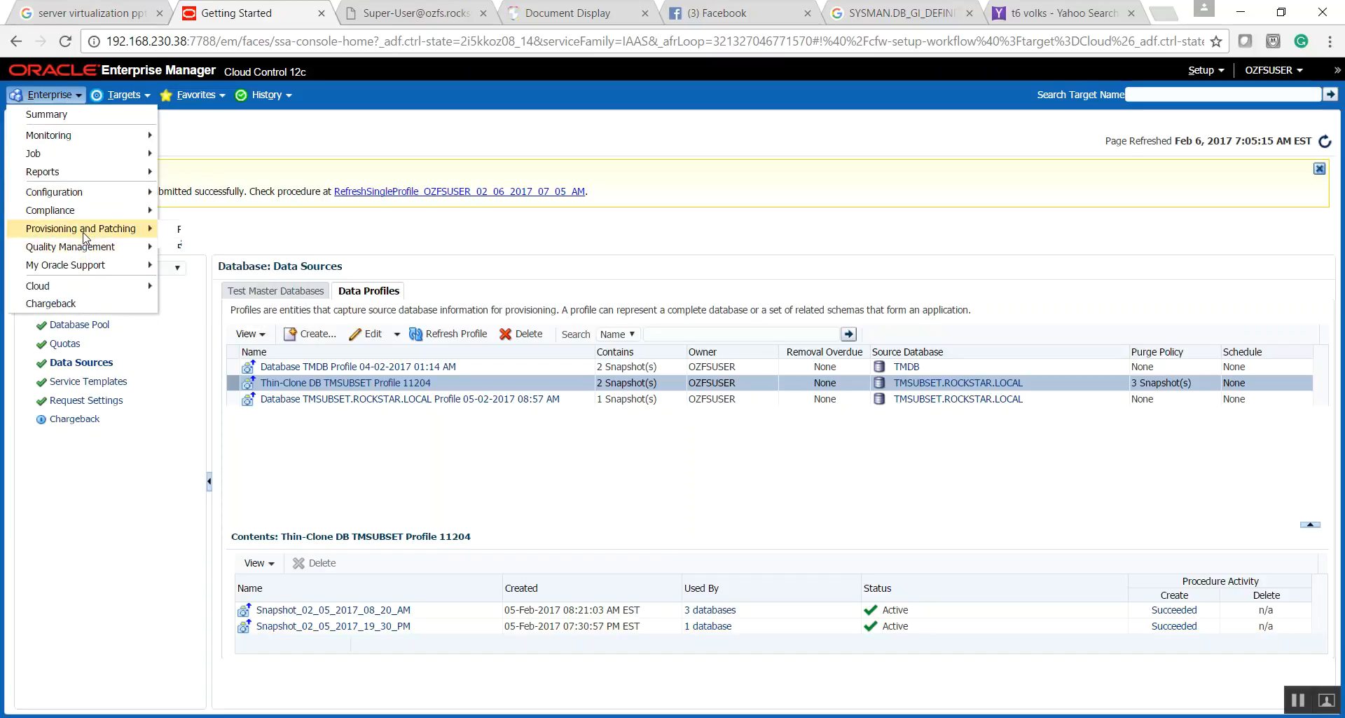
pyautogui.click(190, 234)
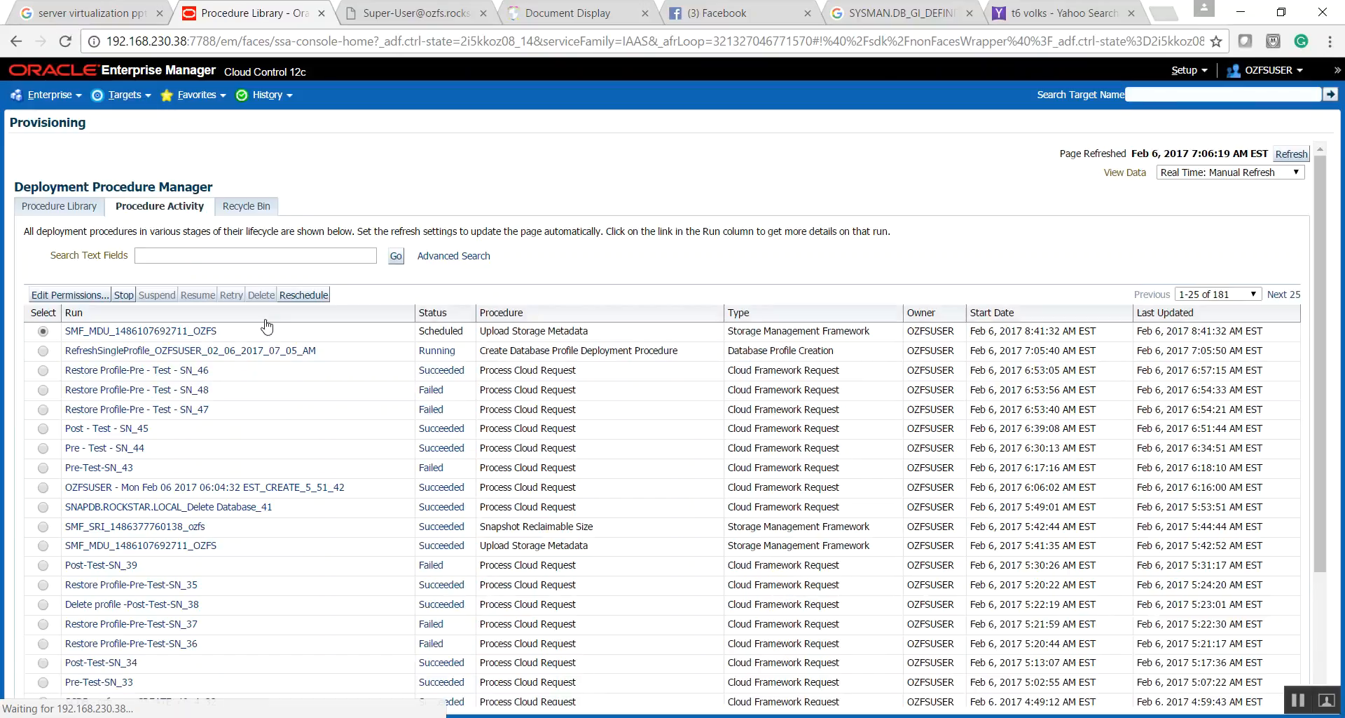
pyautogui.click(83, 354)
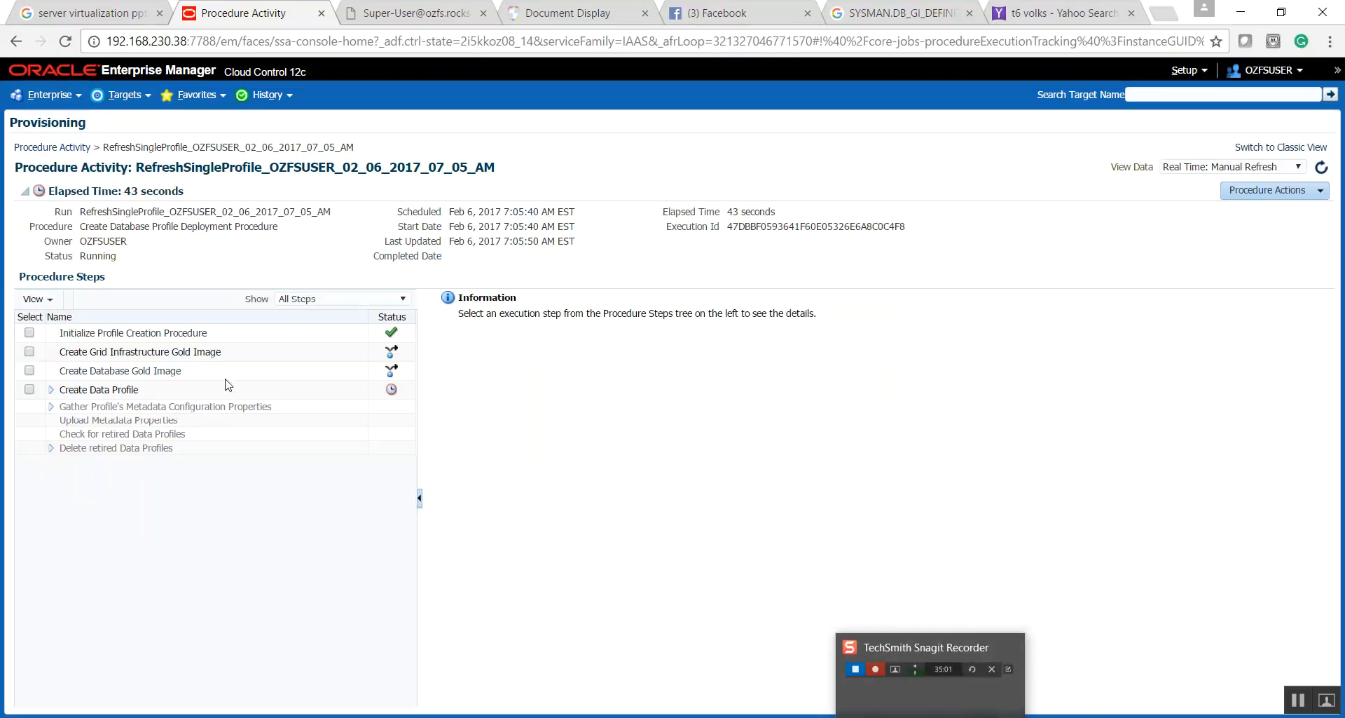
# - Monitor the refresh run at Real Time: 30 Second Refresh with its procedure steps expanded, and highlight its elapsed time
pyautogui.click(1275, 168)
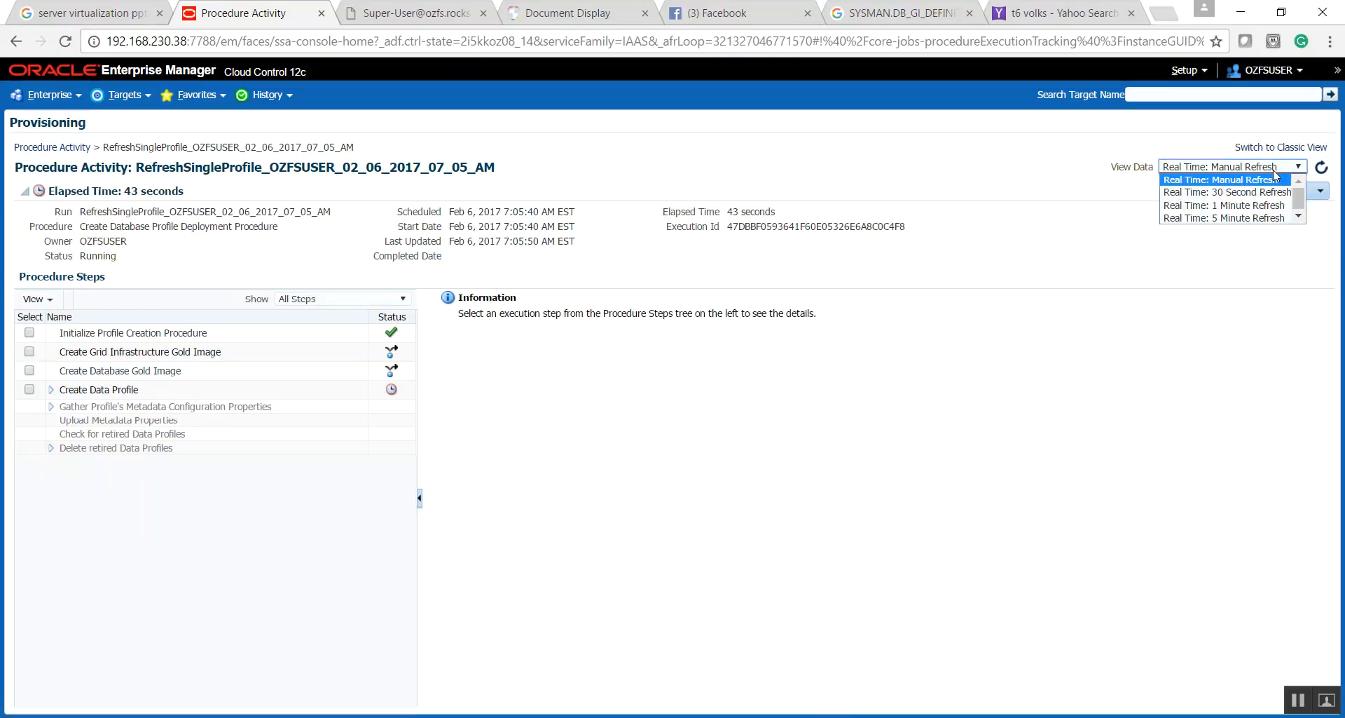
pyautogui.click(1203, 192)
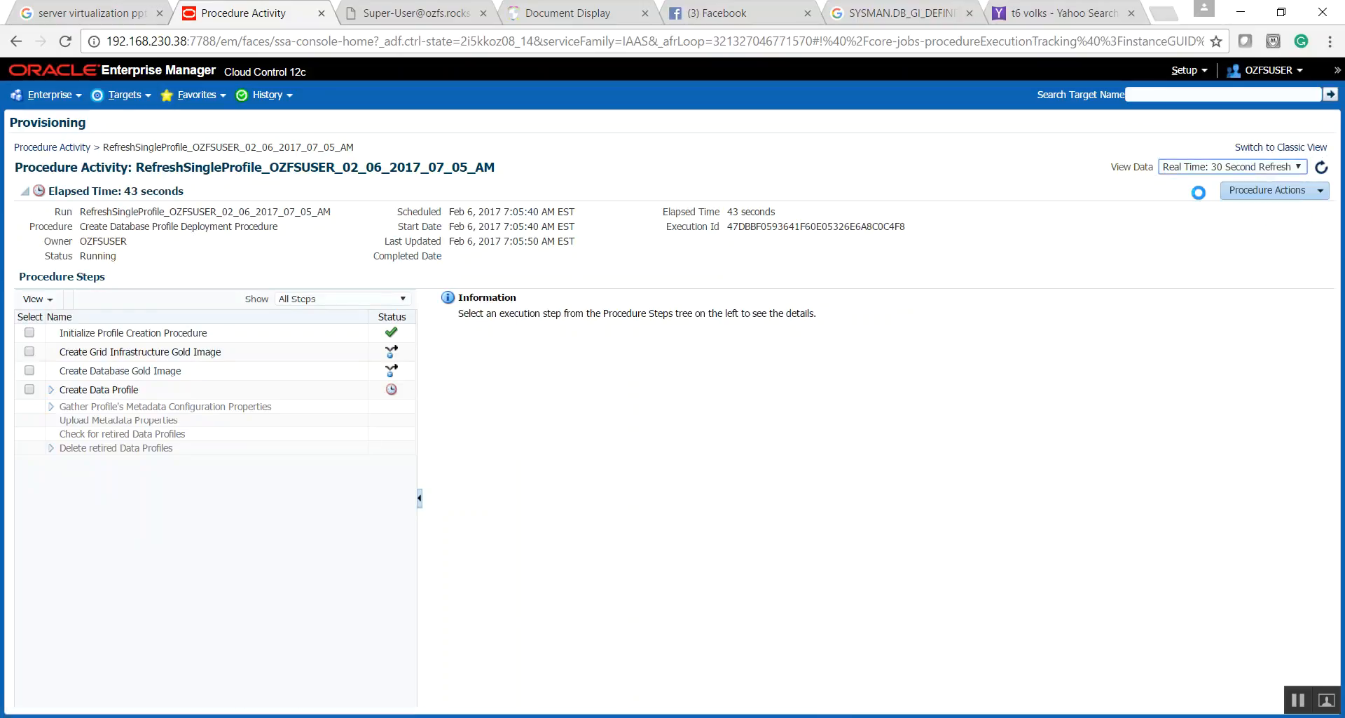
pyautogui.click(38, 298)
pyautogui.click(60, 395)
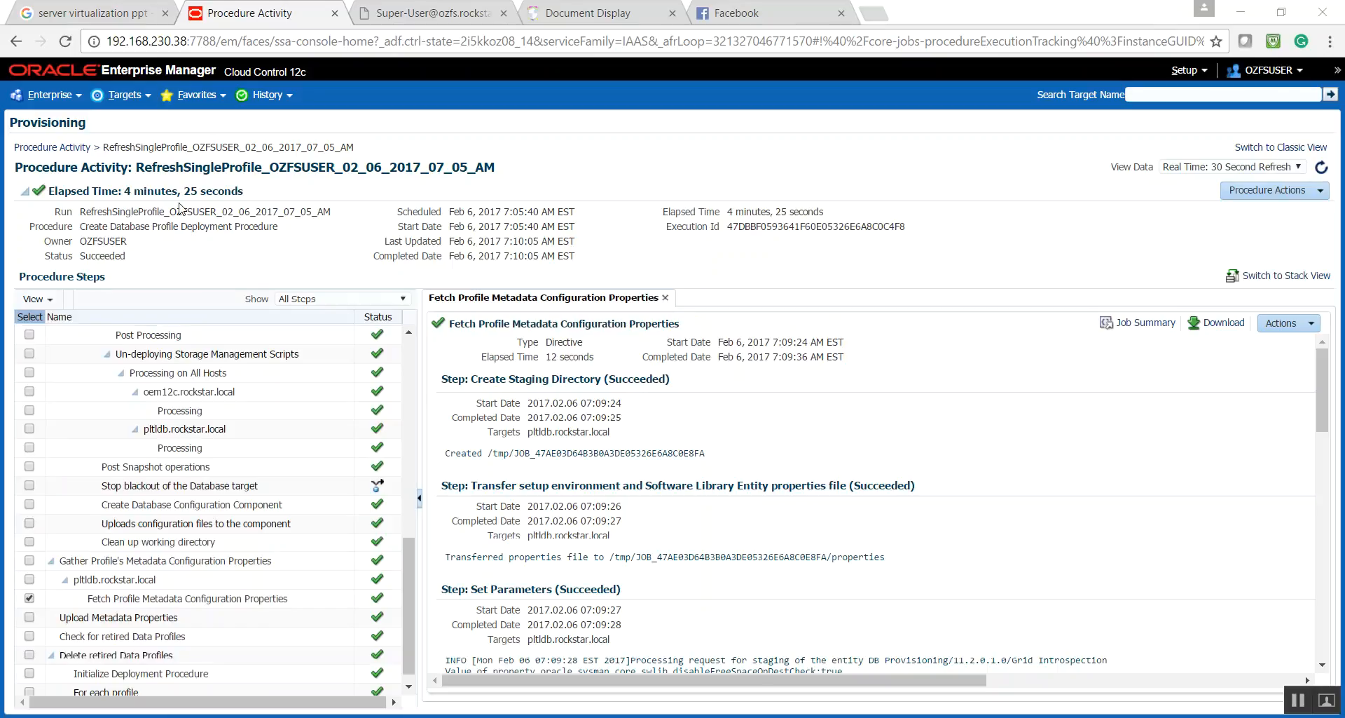
pyautogui.moveTo(126, 191); pyautogui.dragTo(243, 189)
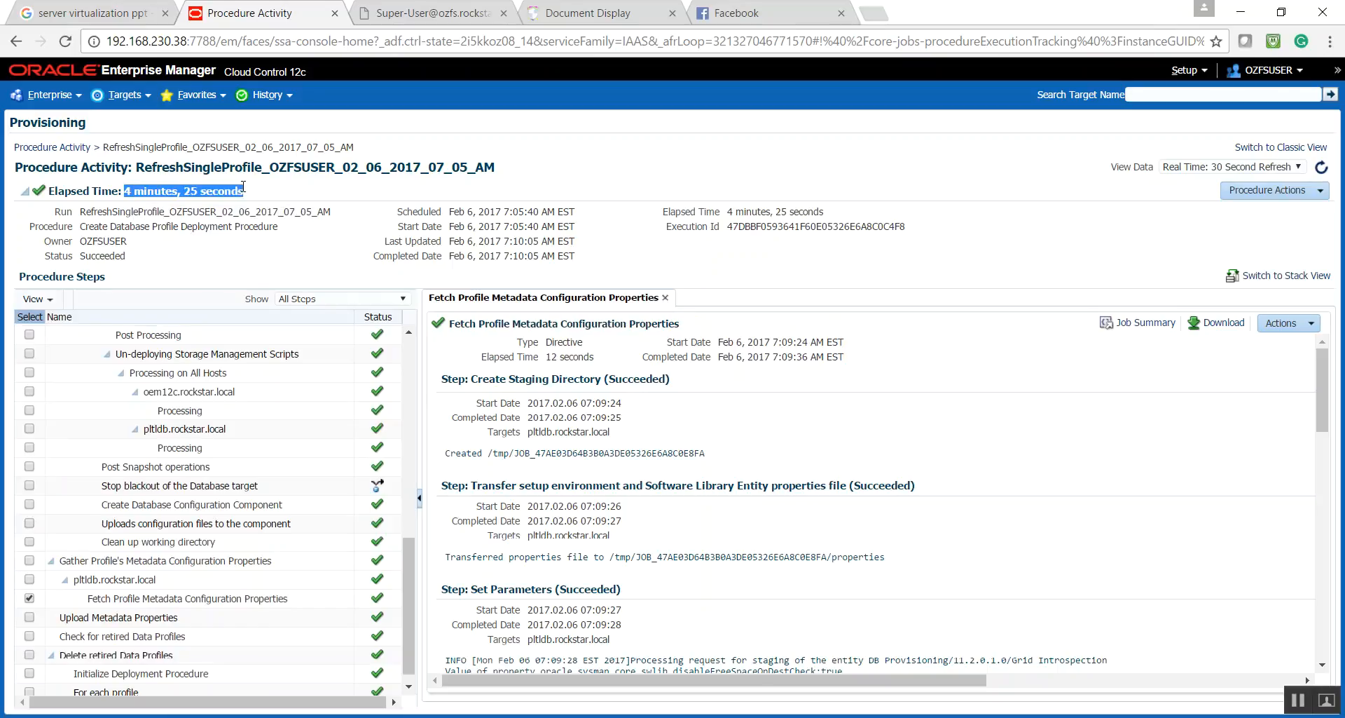
# - Return to the database cloud Data Sources and check the snapshots listed under Thin-Clone DB TMSUBSET Profile 11204
pyautogui.click(71, 100)
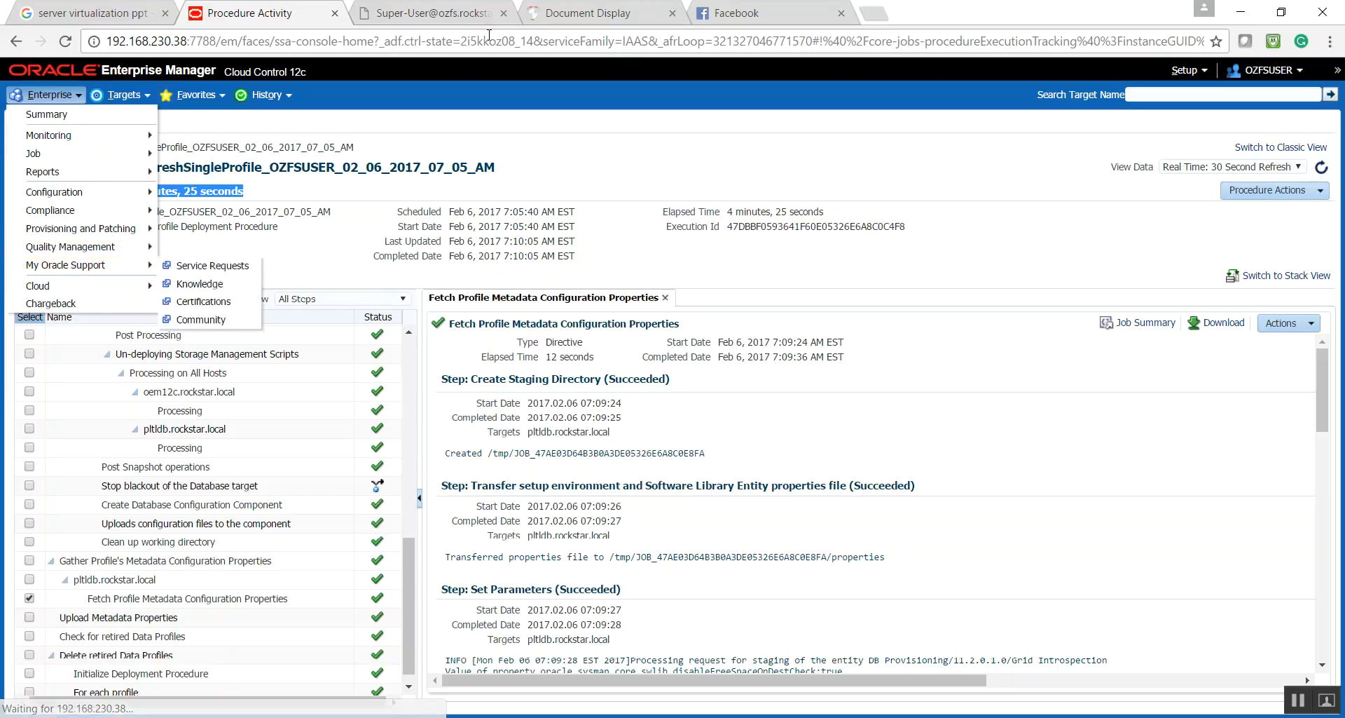
pyautogui.click(1181, 70)
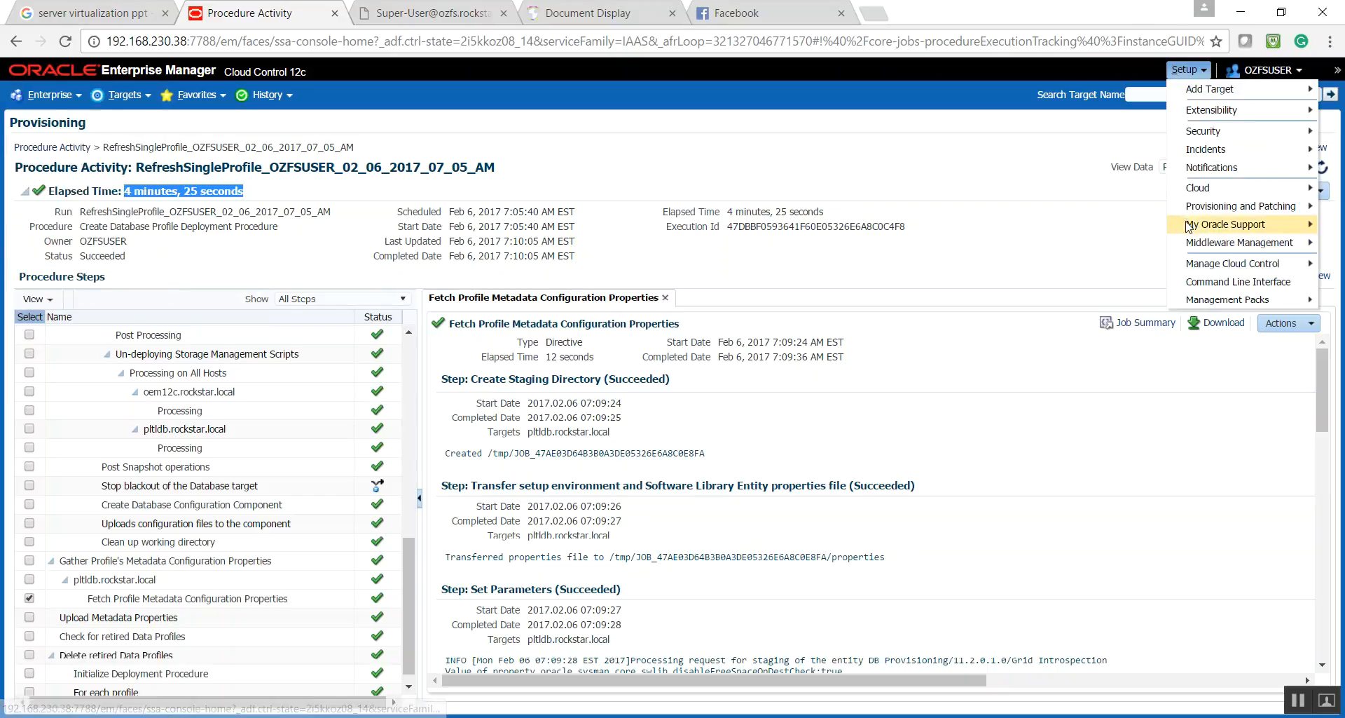
pyautogui.moveTo(1185, 193)
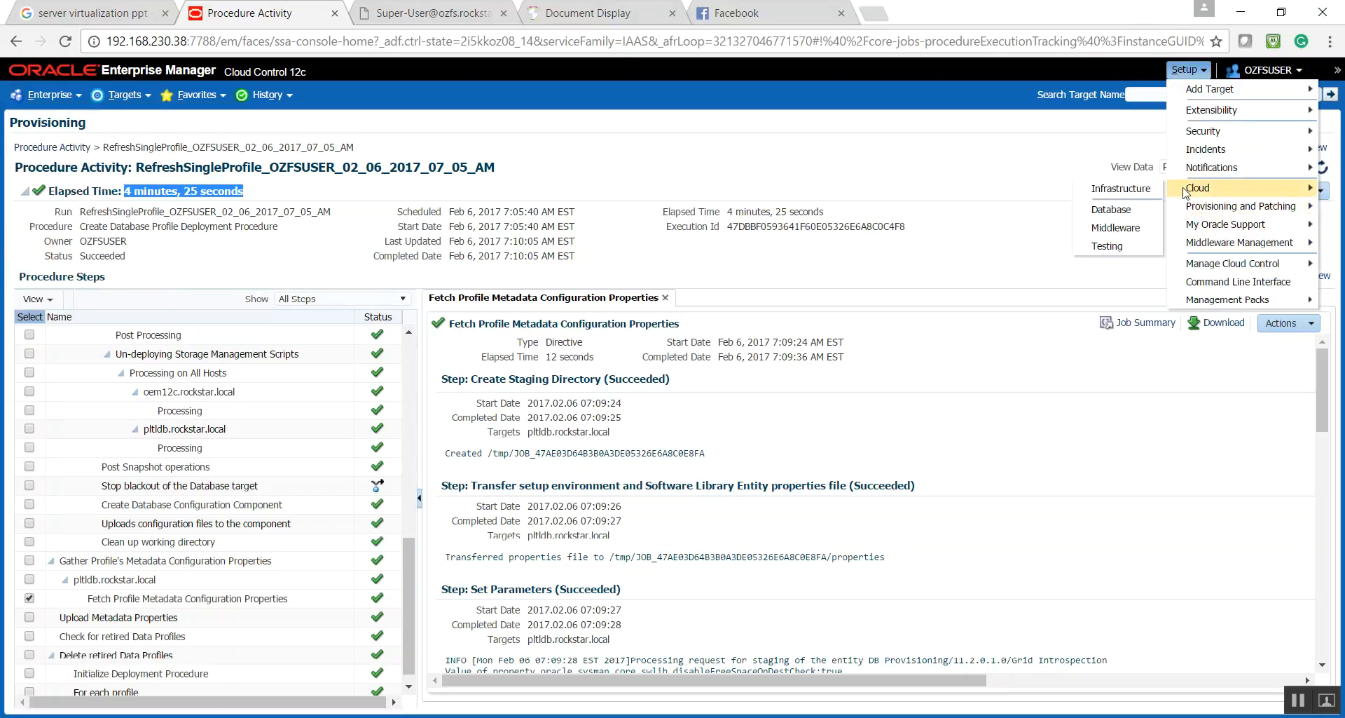
pyautogui.click(1106, 211)
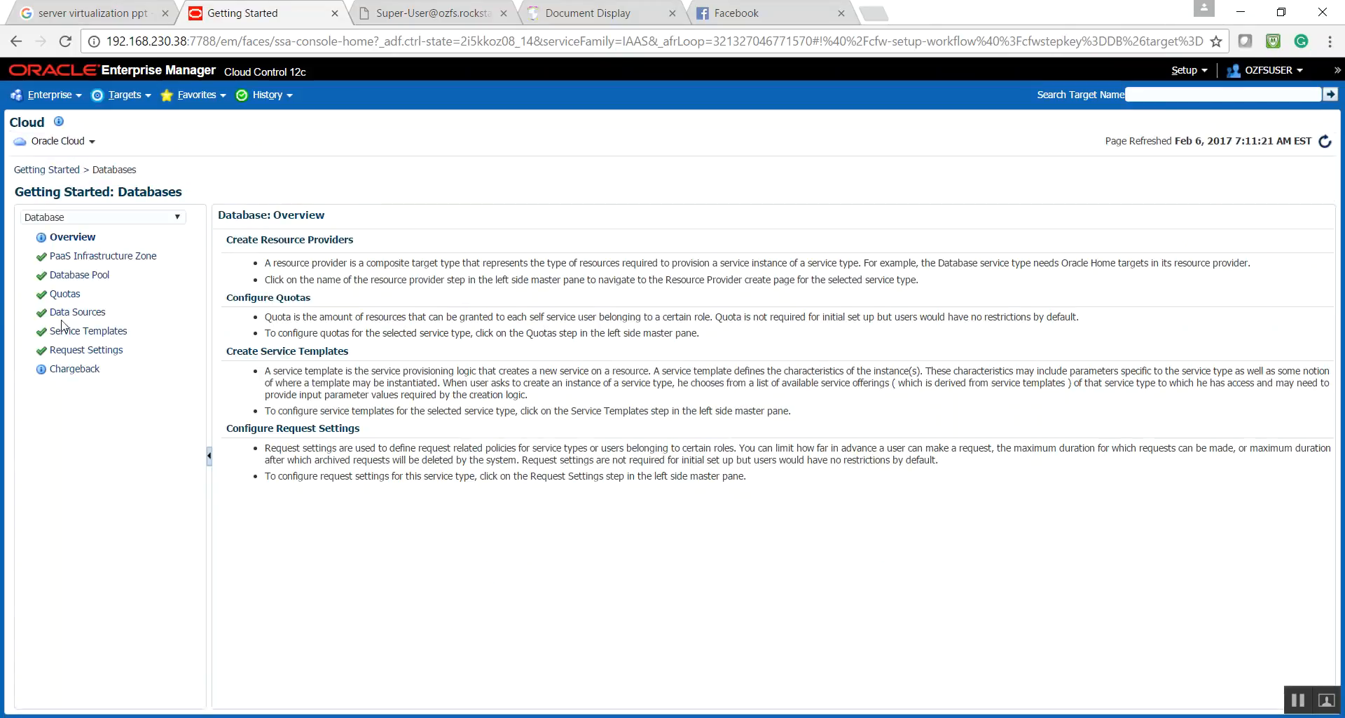
pyautogui.click(70, 313)
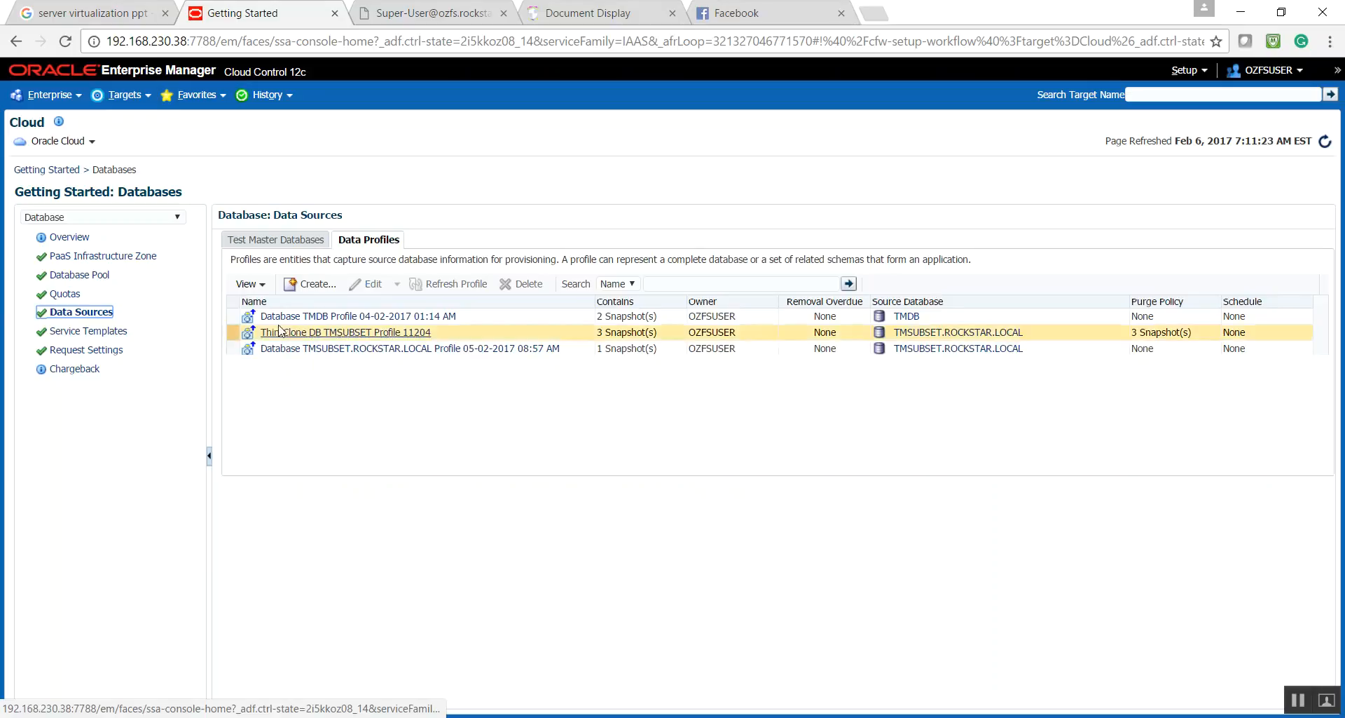
pyautogui.click(274, 333)
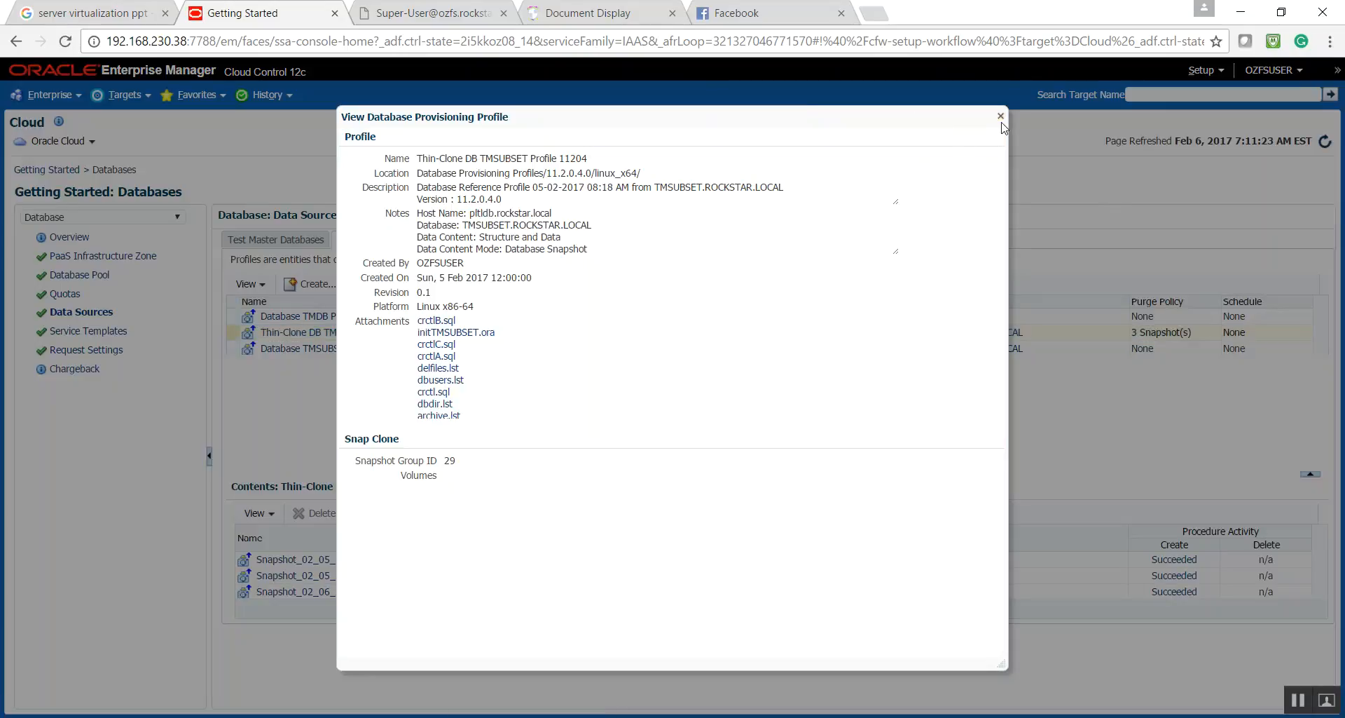
pyautogui.click(1000, 117)
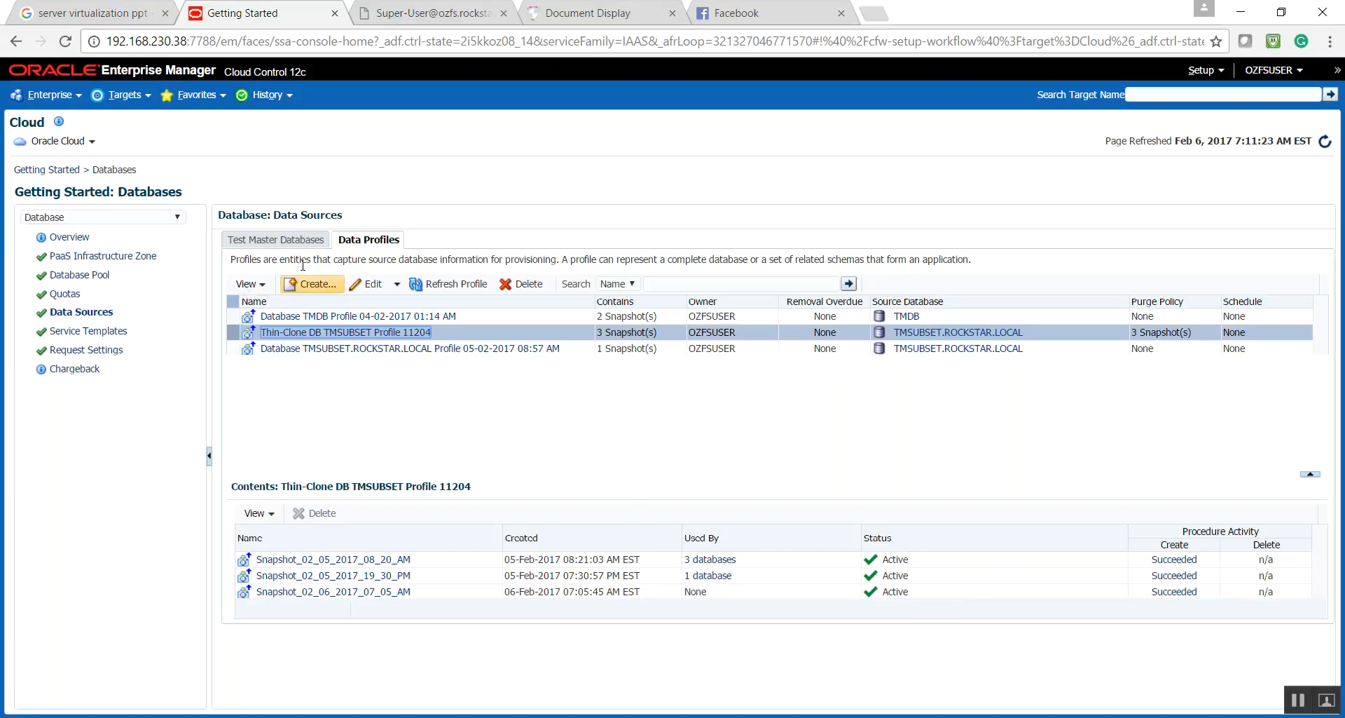
# - Go to the Self Service Portal, manage Databases and open the SNAPDB.ROCKSTAR.LOCAL service
pyautogui.click(60, 100)
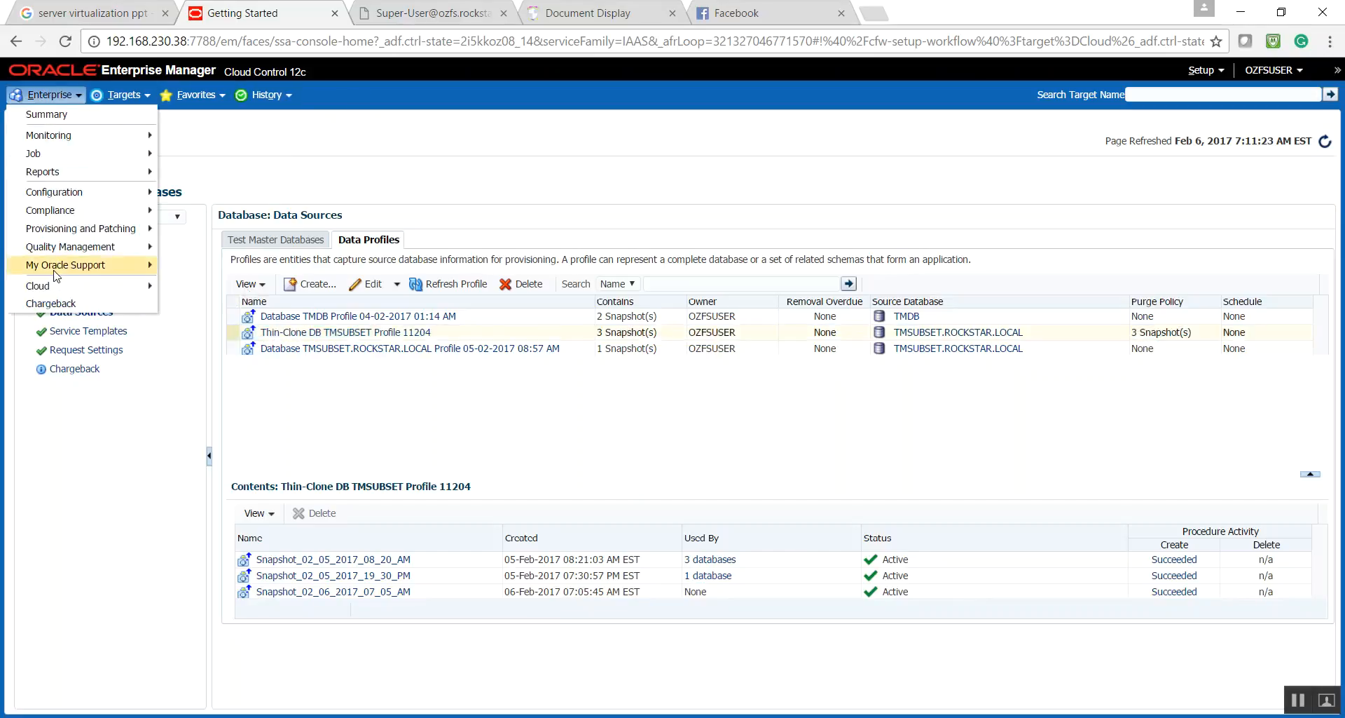
pyautogui.moveTo(56, 288)
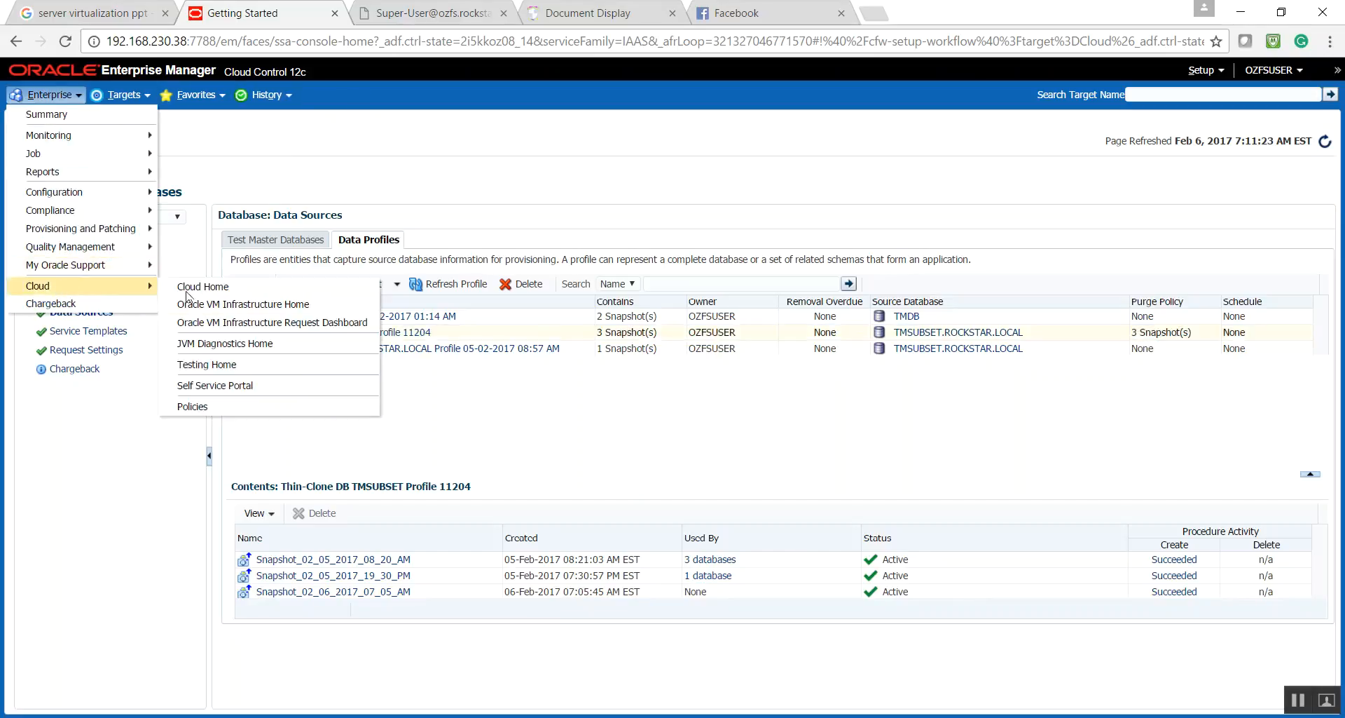
pyautogui.click(189, 386)
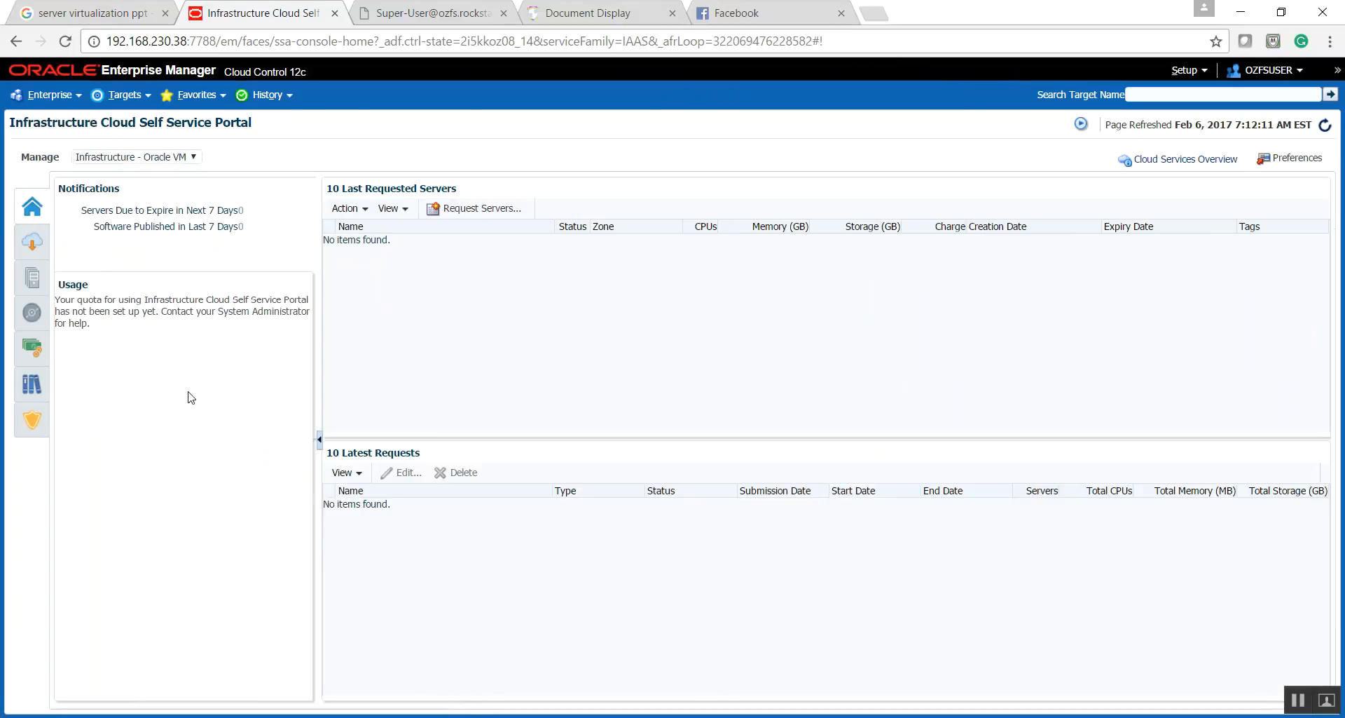
pyautogui.click(136, 157)
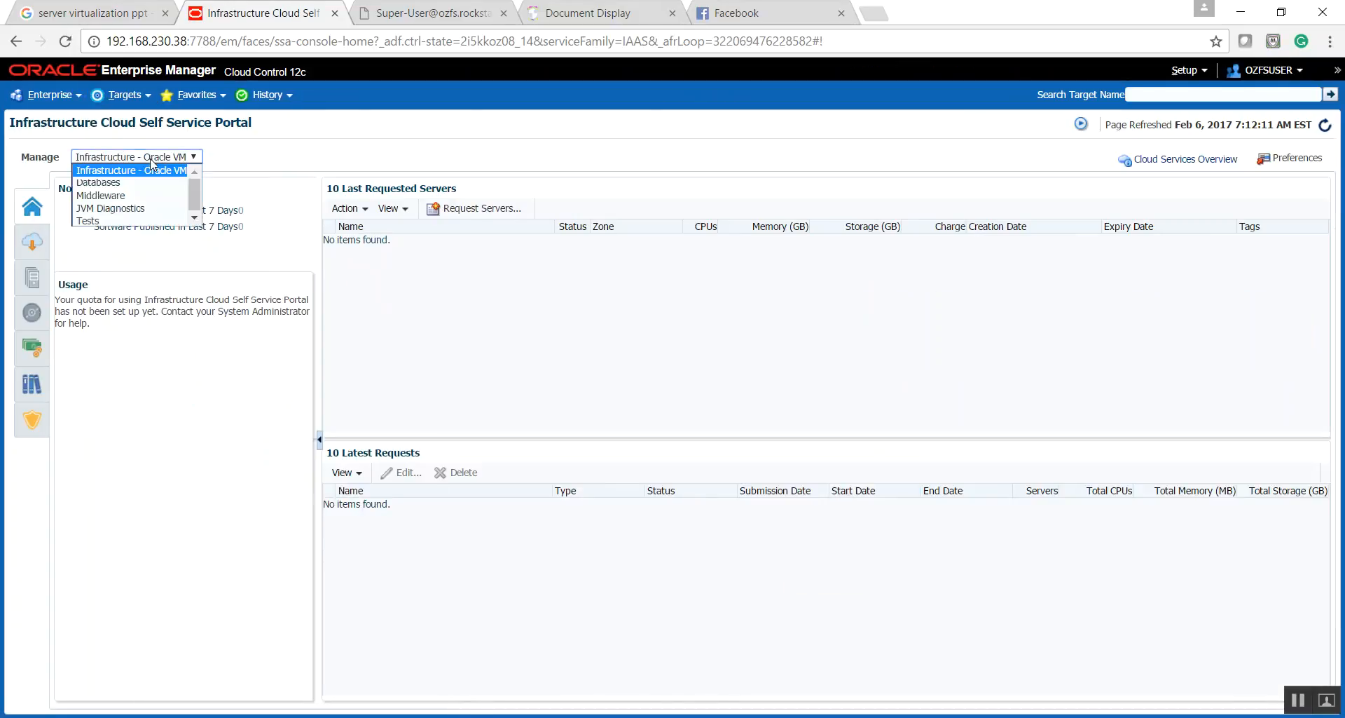
pyautogui.click(102, 181)
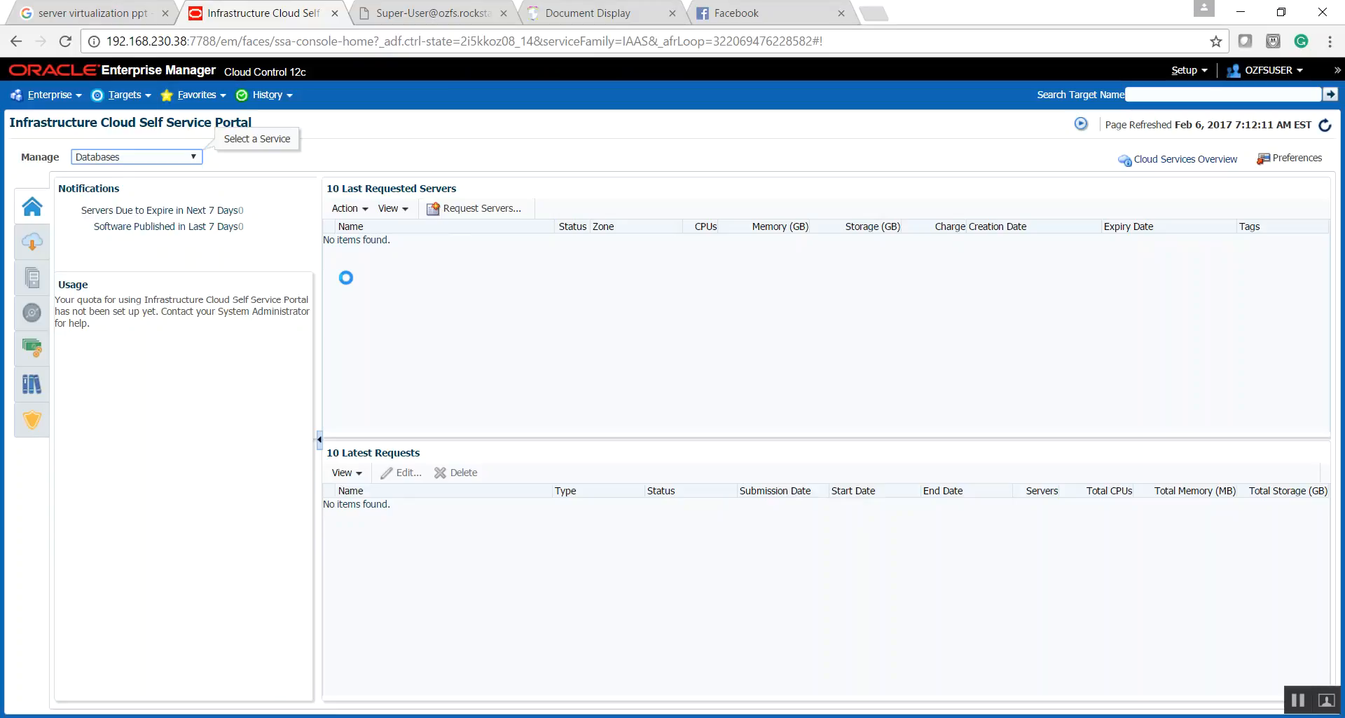
pyautogui.click(364, 259)
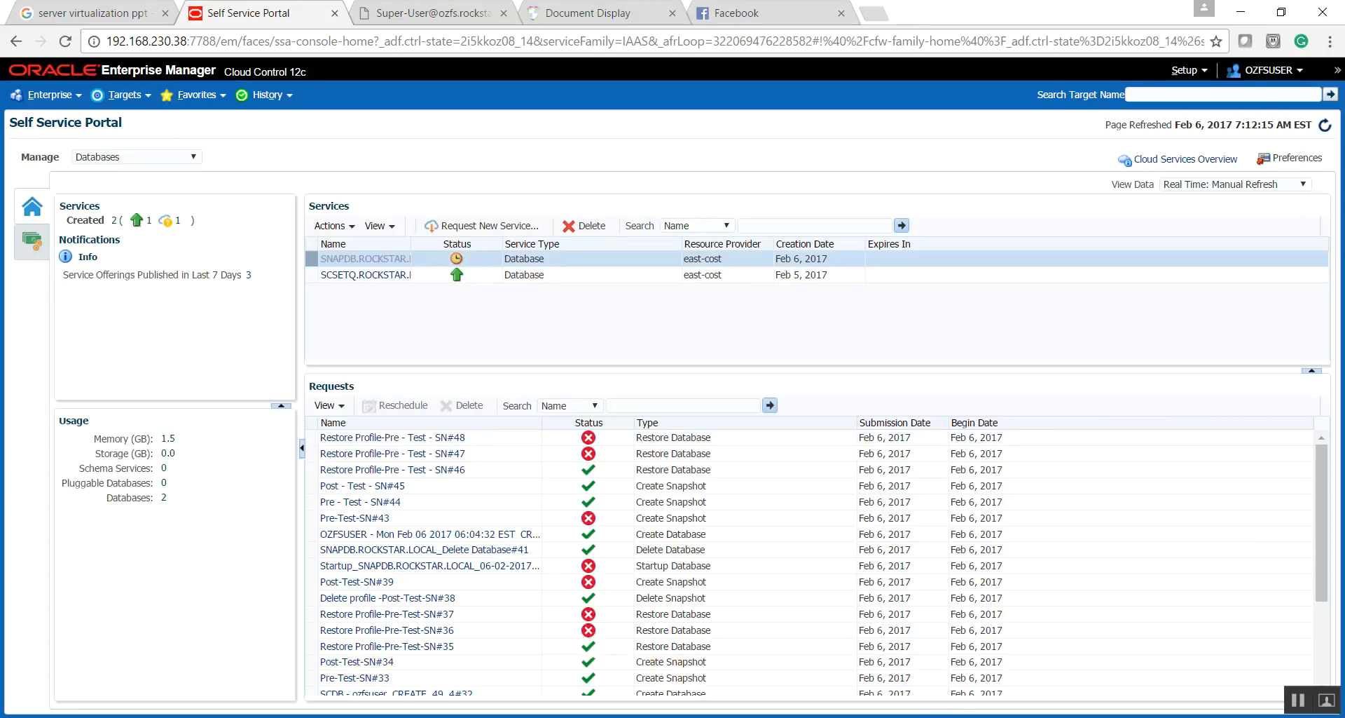
# - Switch to the oracle@pltldb terminal and exit the SQL*Plus session
pyautogui.click(974, 716)
pyautogui.click(882, 652)
pyautogui.write('exit')
pyautogui.press('Return')
# - Follow the SNAPDB alert log with tail -f /u01/app/oracle/diag/rdbms/snapdb/SNAPDB/trace/alert_SNAPDB.log, widen the terminal window and minimize it
pyautogui.write('ta')
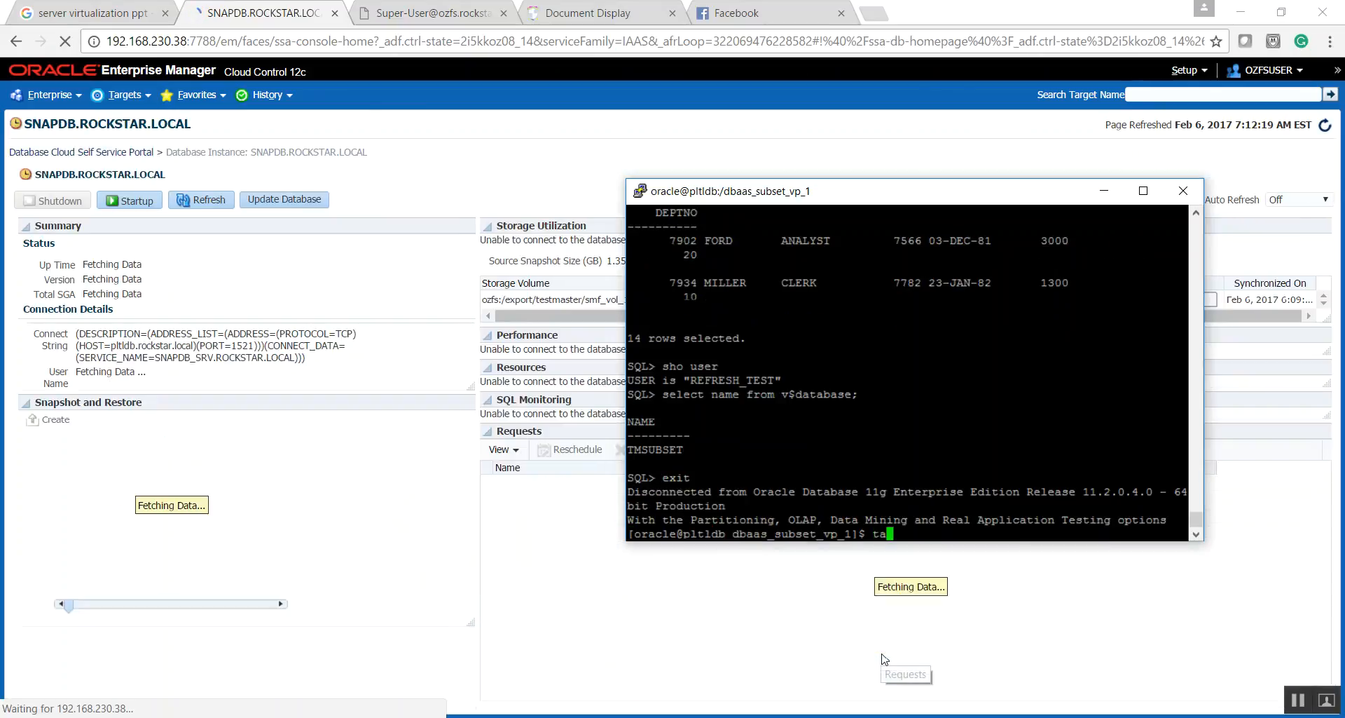
pyautogui.press('Up')
pyautogui.press('Up')
pyautogui.press('Up')
pyautogui.press('Up')
pyautogui.press('Up')
pyautogui.press('Up')
pyautogui.press('Up')
pyautogui.press('Up')
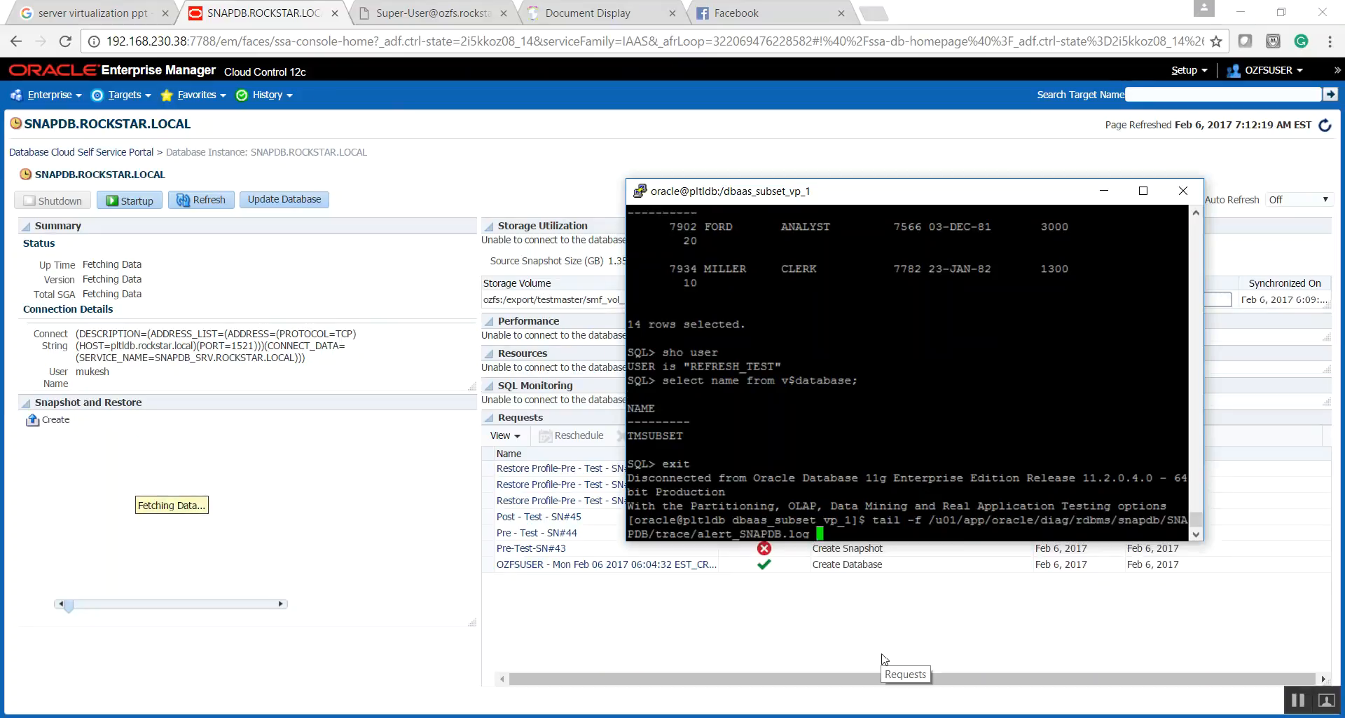
pyautogui.press('Return')
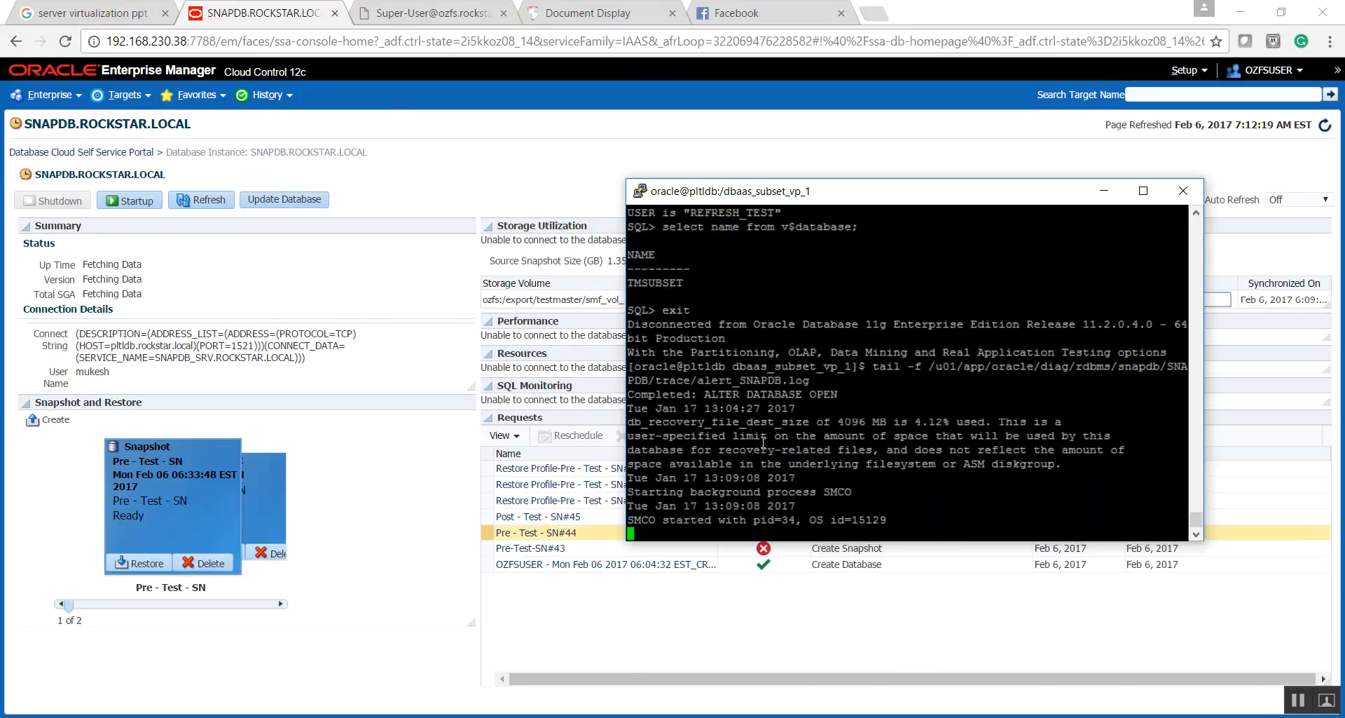
pyautogui.moveTo(943, 191); pyautogui.dragTo(760, 191)
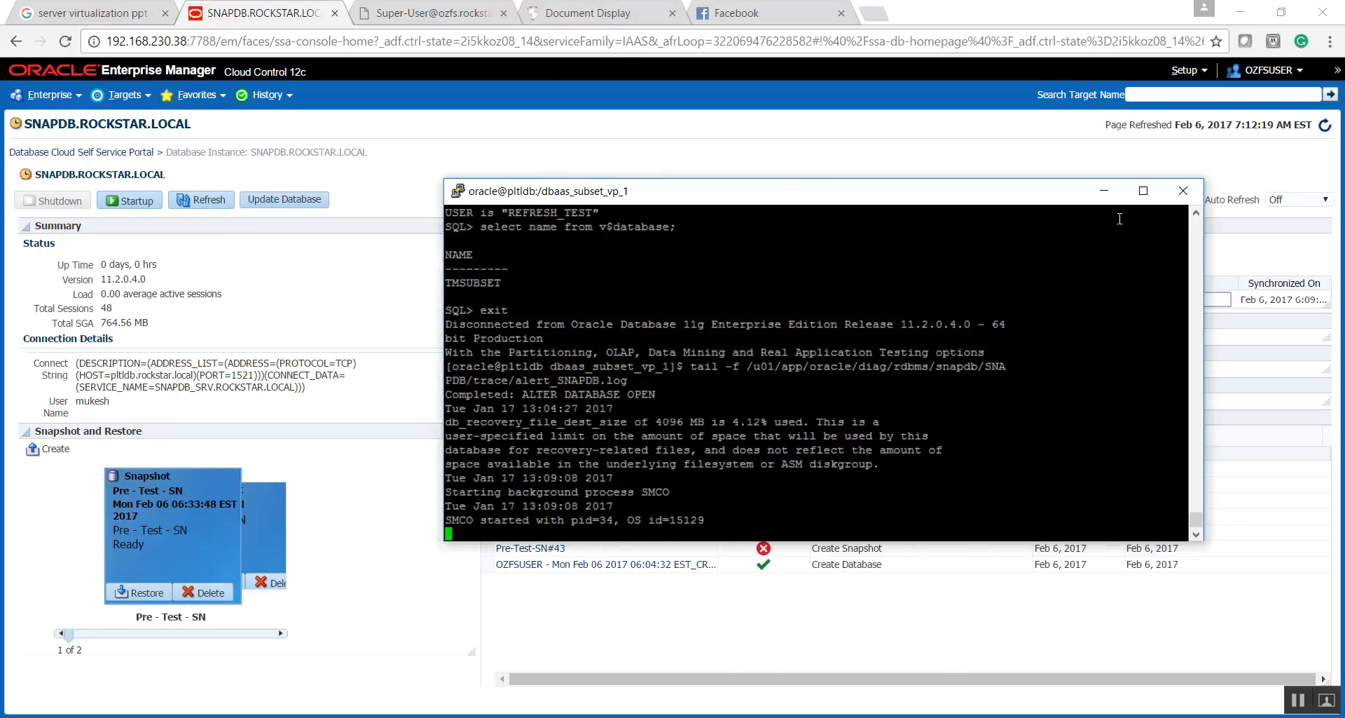
pyautogui.click(1103, 190)
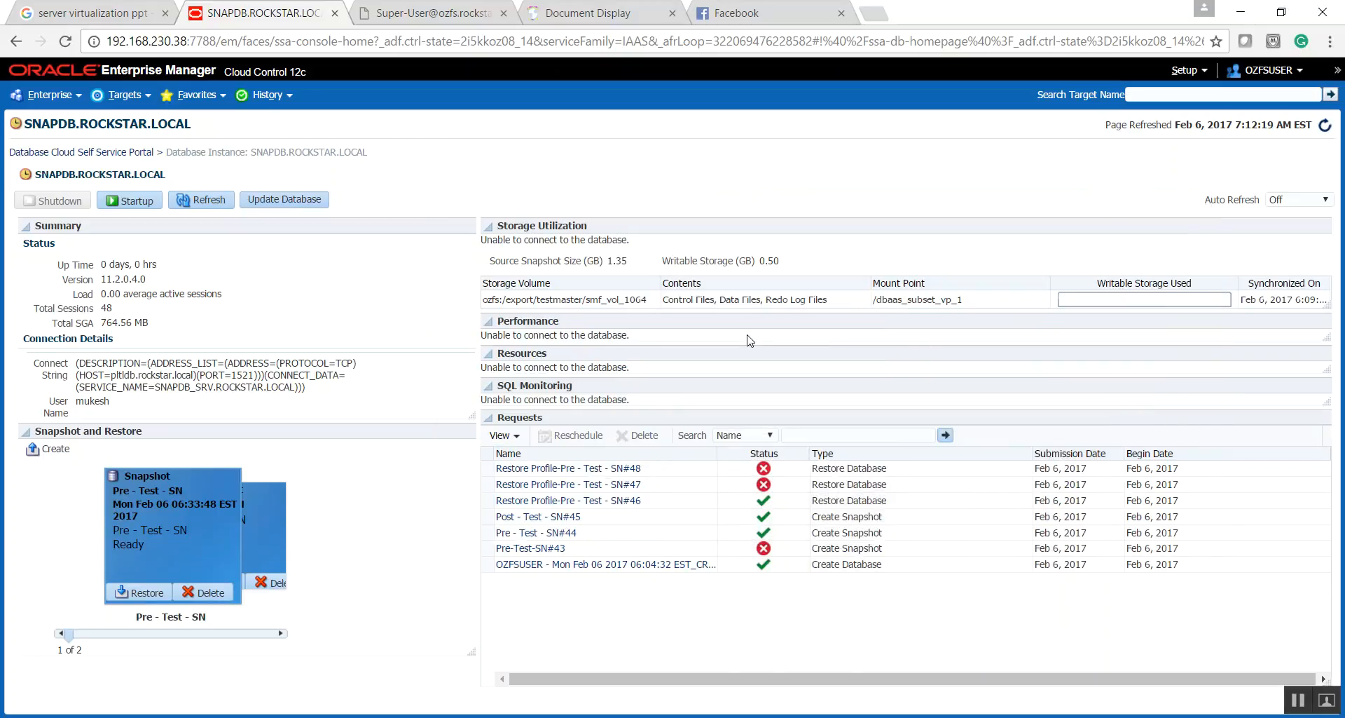
# - Open the Refresh dialog for SNAPDB.ROCKSTAR.LOCAL and reposition it so the whole dialog is accessible
pyautogui.click(210, 202)
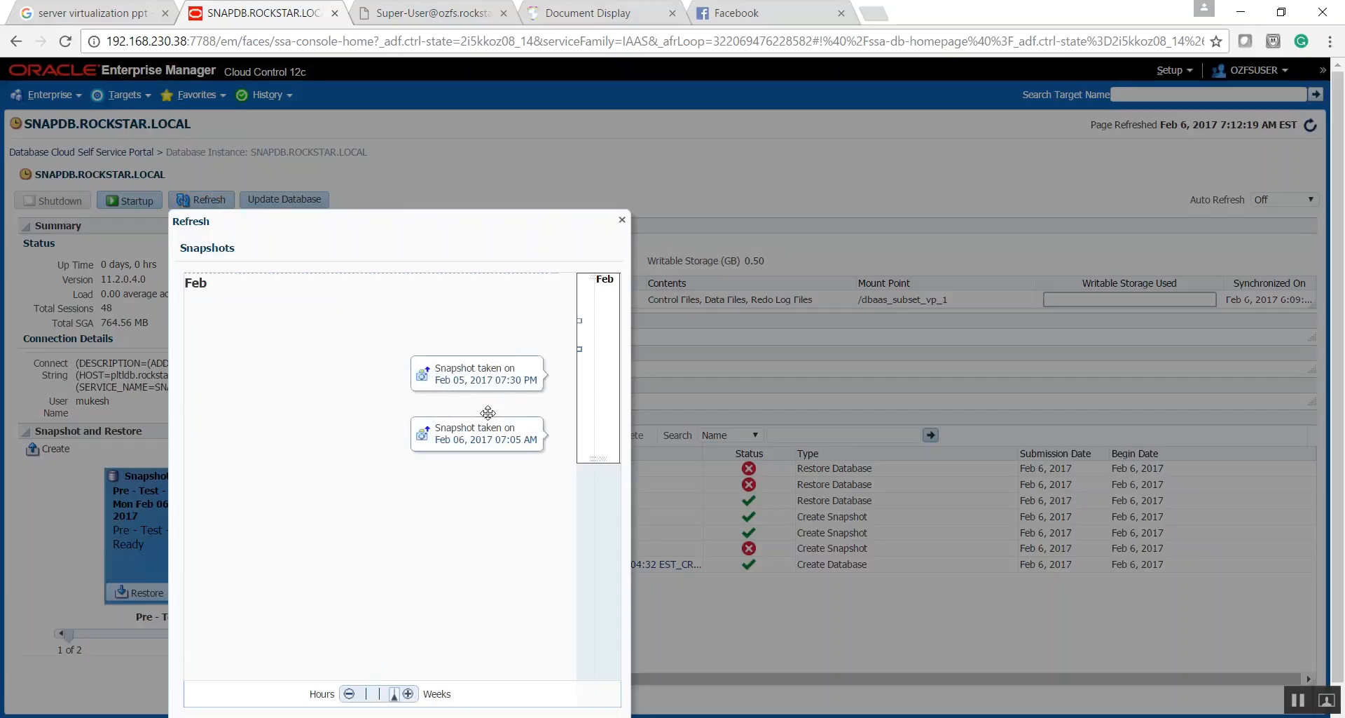
pyautogui.click(531, 443)
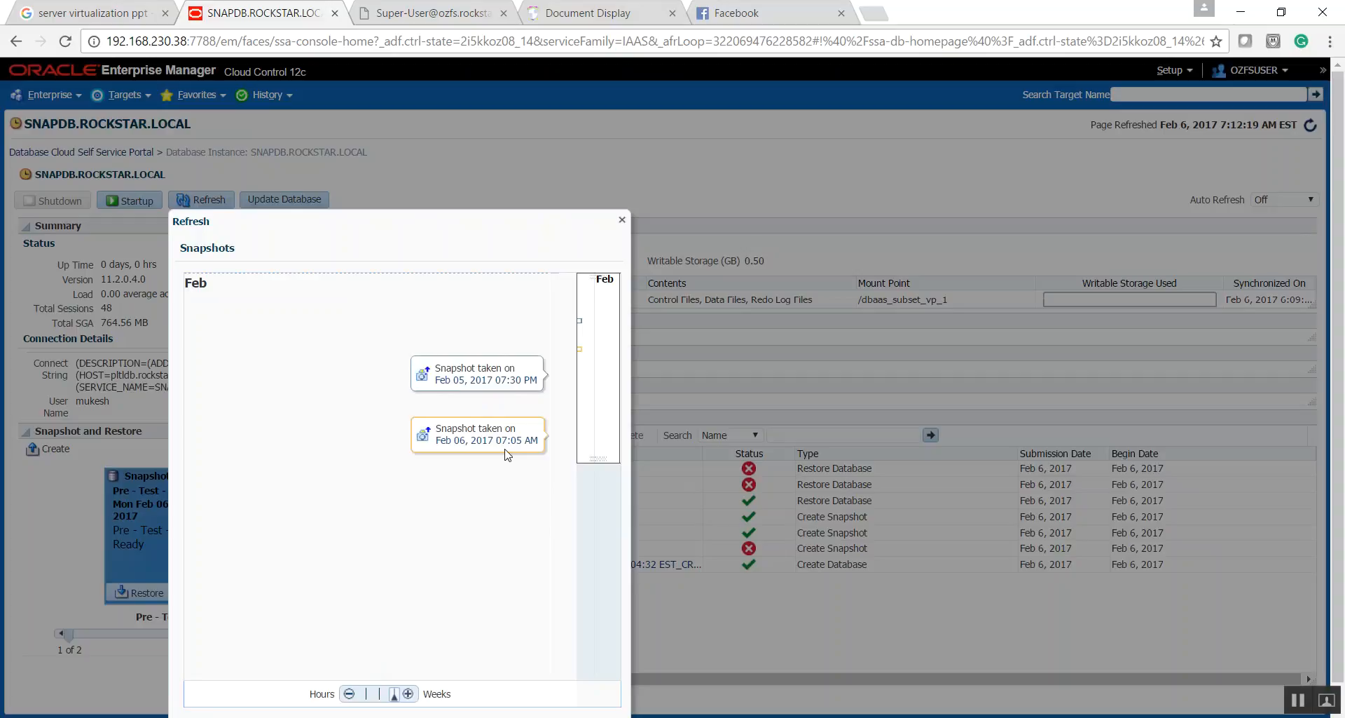
pyautogui.click(456, 448)
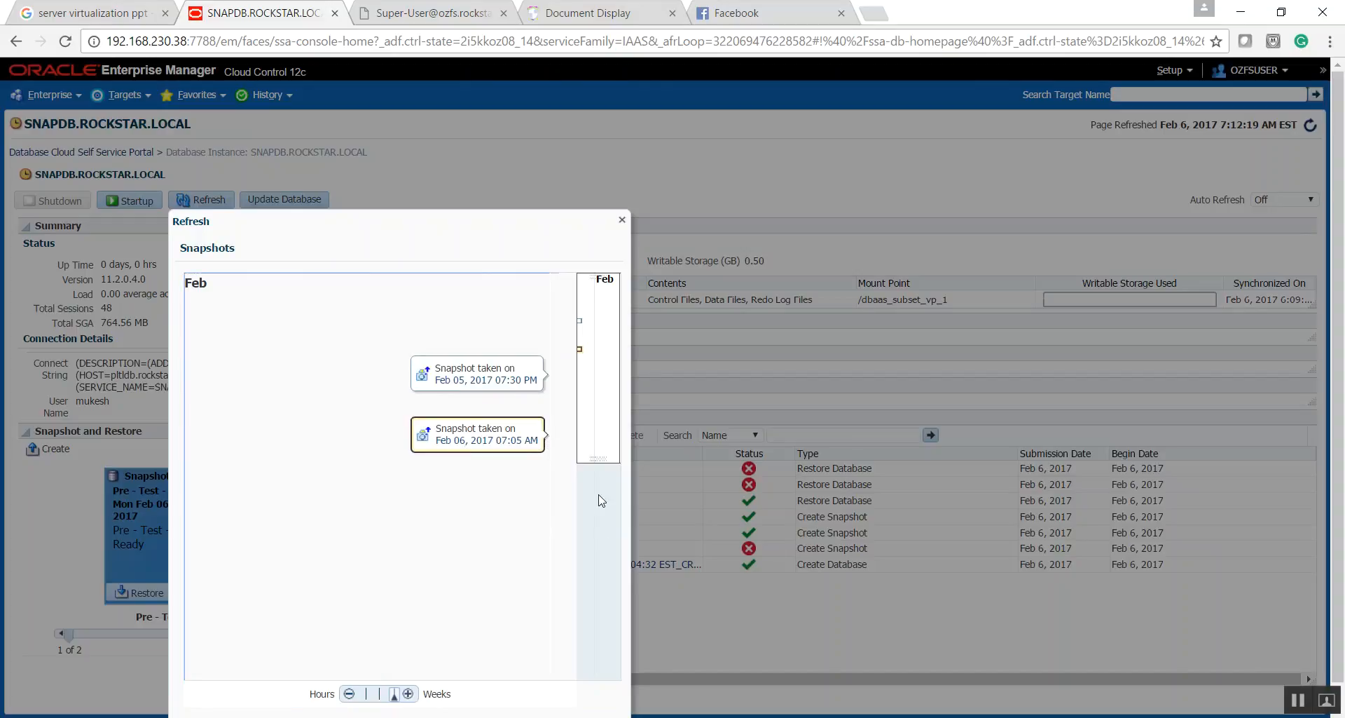
pyautogui.moveTo(369, 241); pyautogui.dragTo(514, 103)
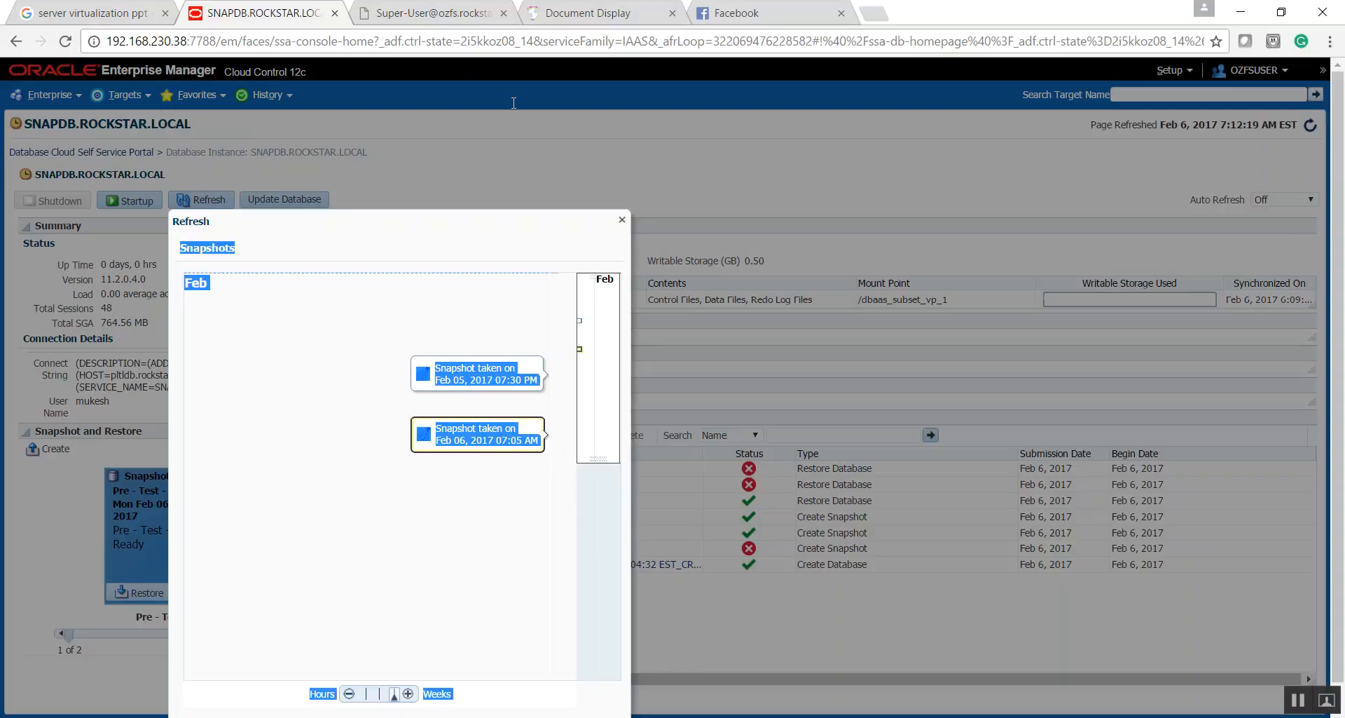
pyautogui.click(340, 433)
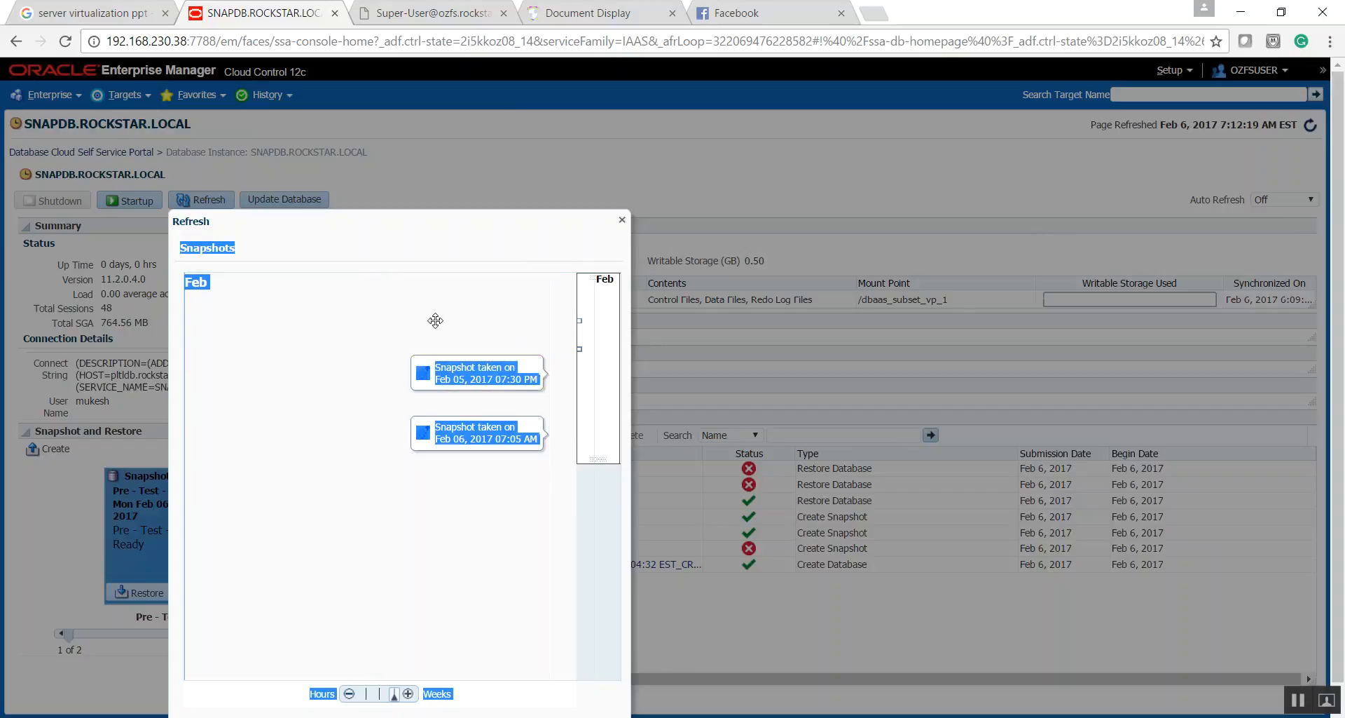
pyautogui.click(529, 133)
pyautogui.moveTo(359, 228); pyautogui.dragTo(670, 116)
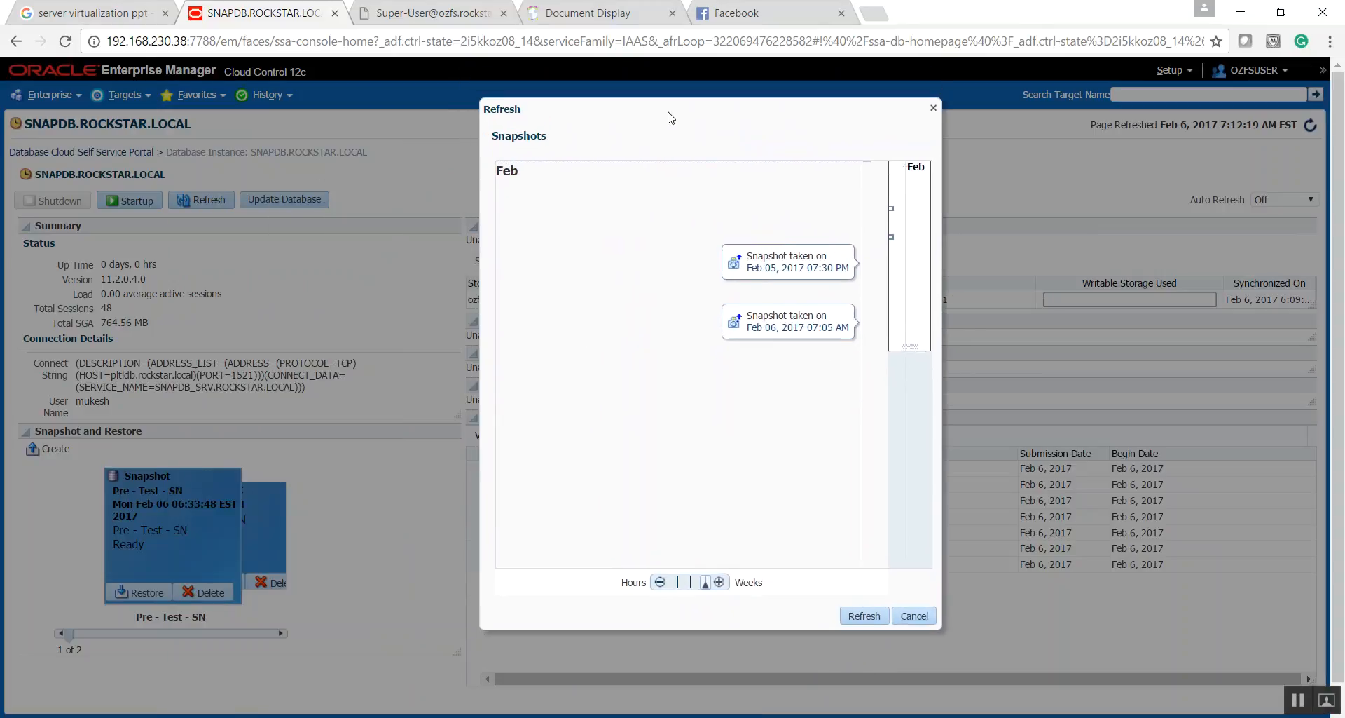
# - Refresh SNAPDB to the snapshot taken on Feb 06, 2017 07:05 AM and confirm purging its private snapshots
pyautogui.click(788, 317)
pyautogui.click(854, 616)
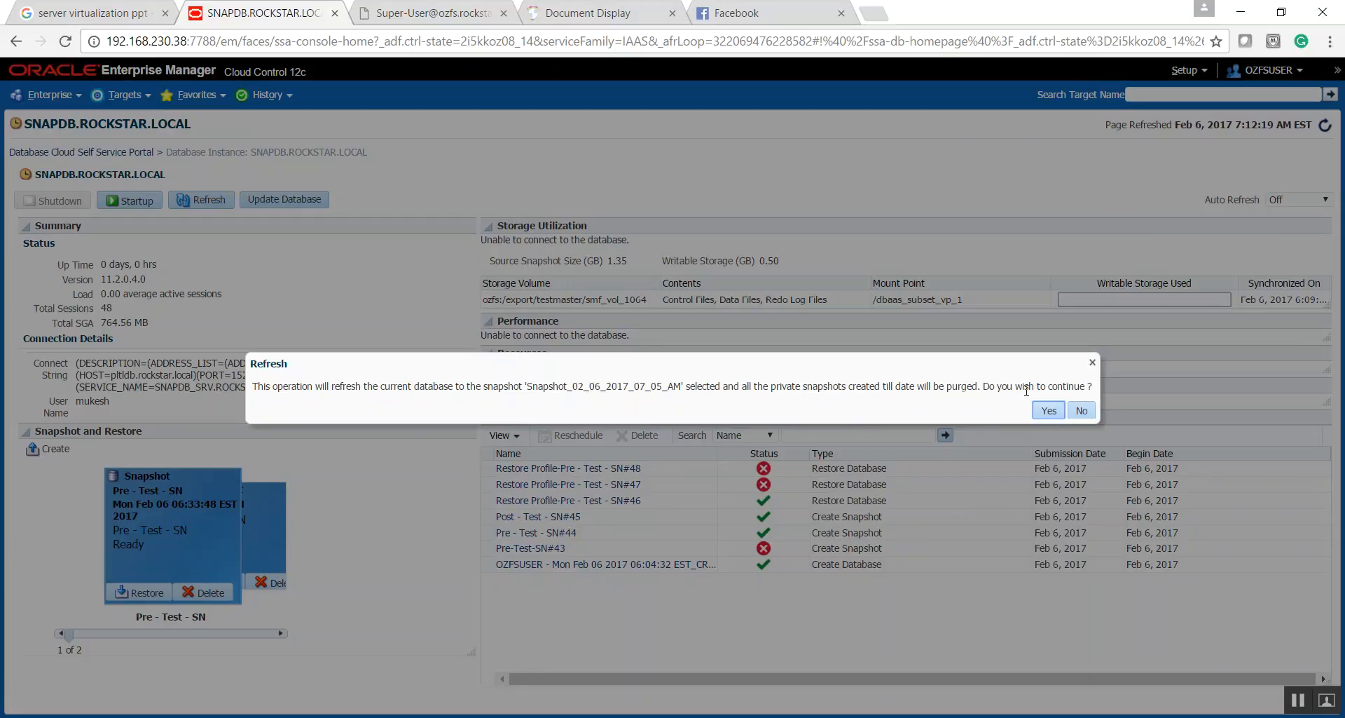
pyautogui.moveTo(775, 388); pyautogui.dragTo(843, 386)
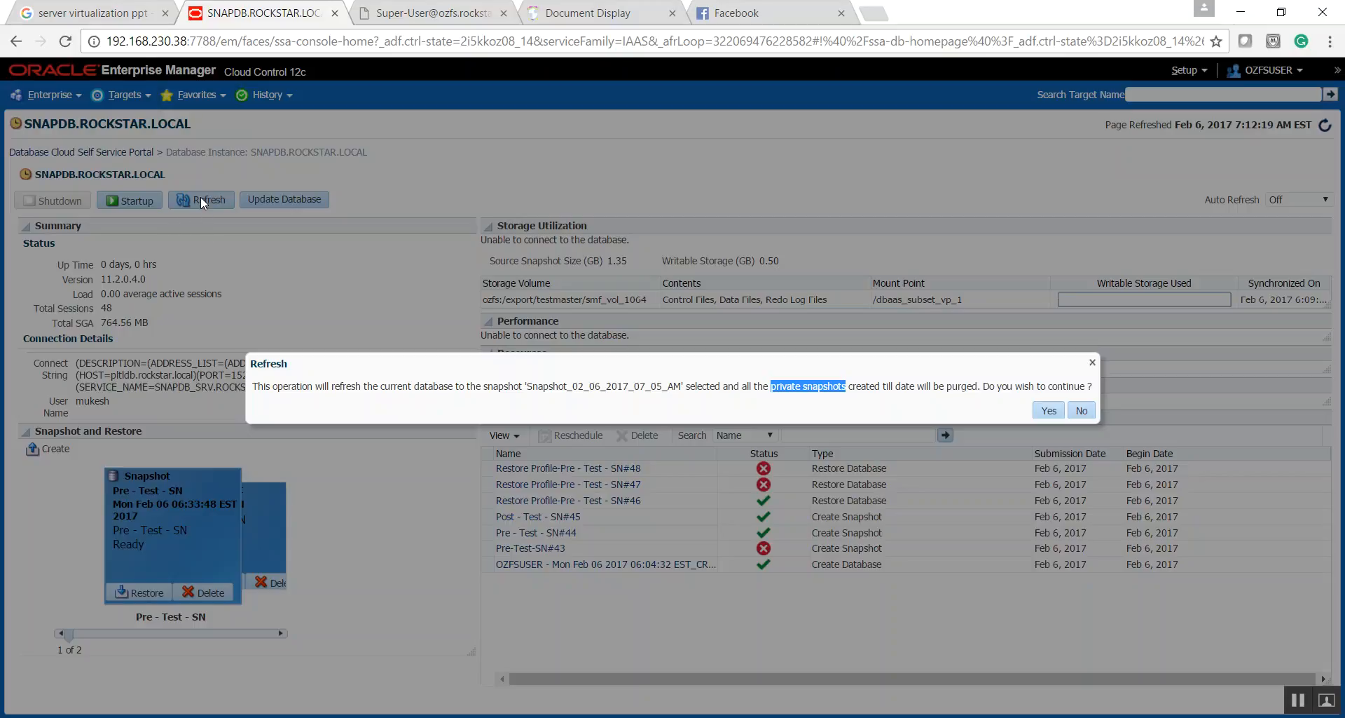
pyautogui.click(1048, 412)
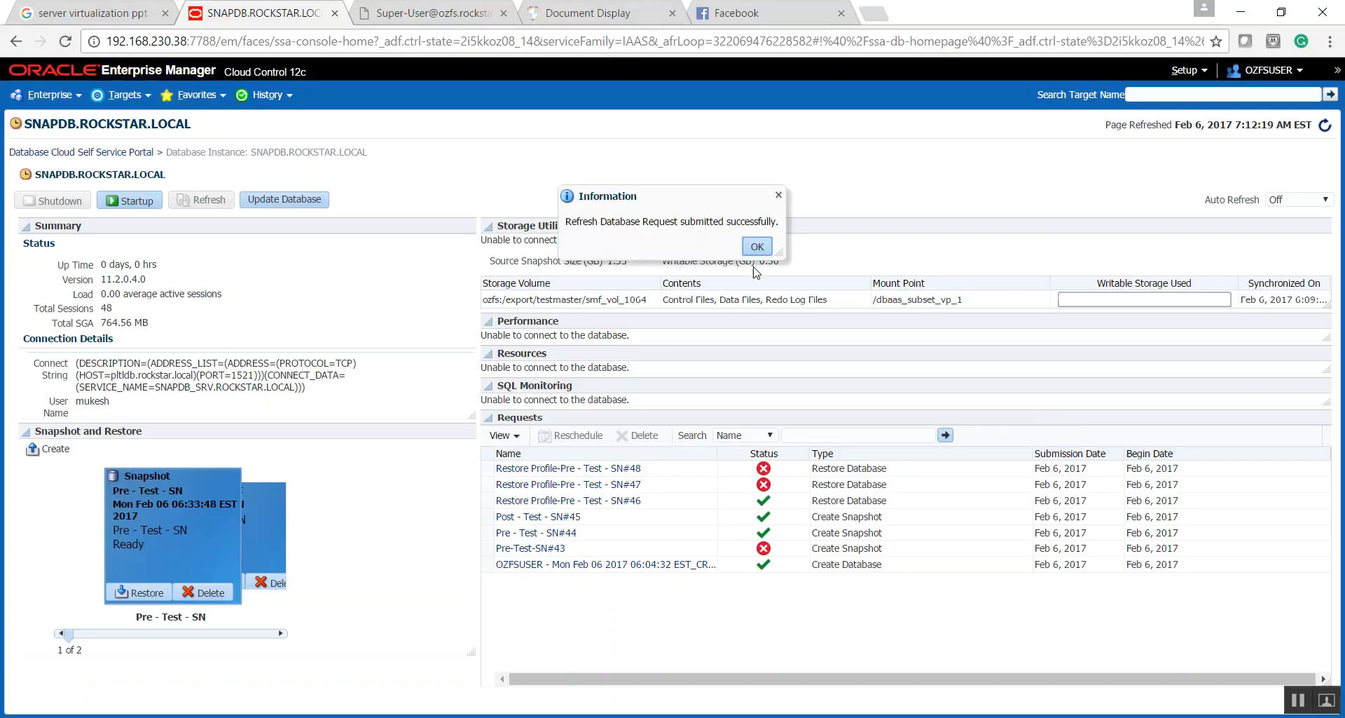
pyautogui.click(757, 247)
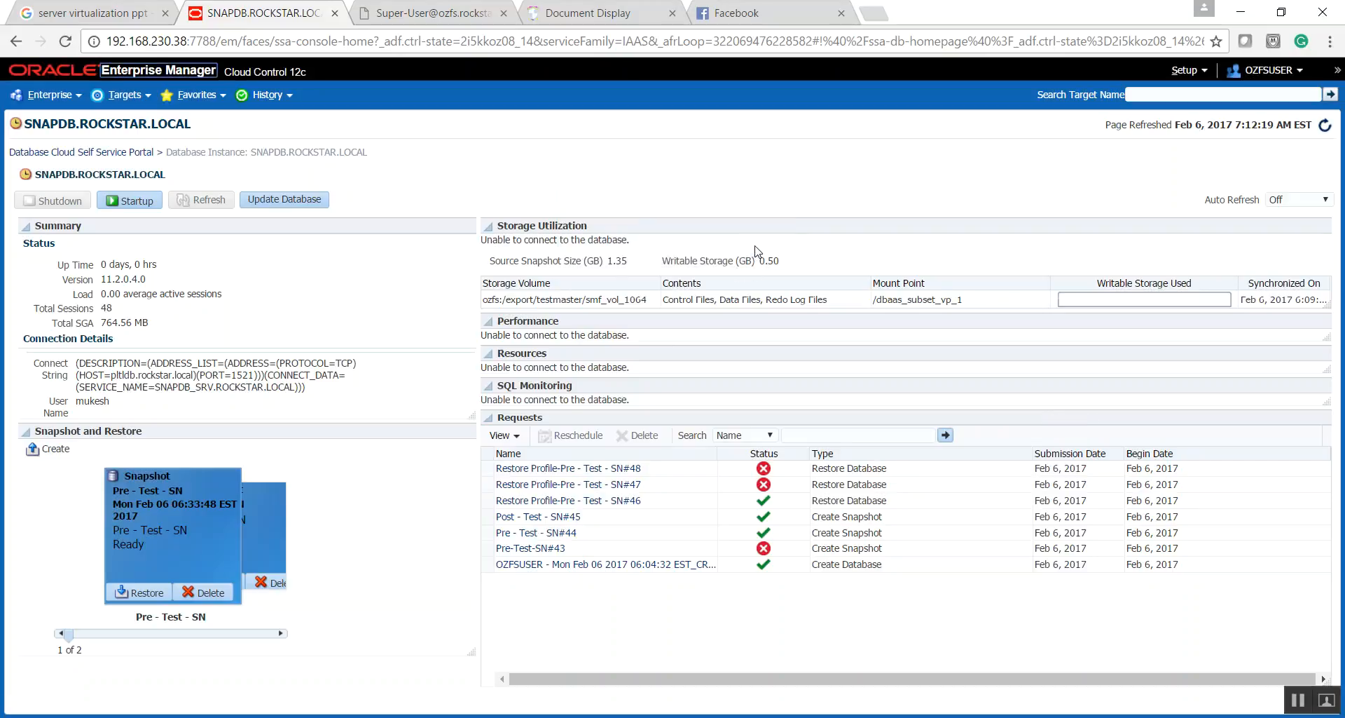
# - Open the DB_REFRESH_SNAPDB.ROCKSTAR.LOCAL run from the deployment procedure activity and highlight its name
pyautogui.click(47, 95)
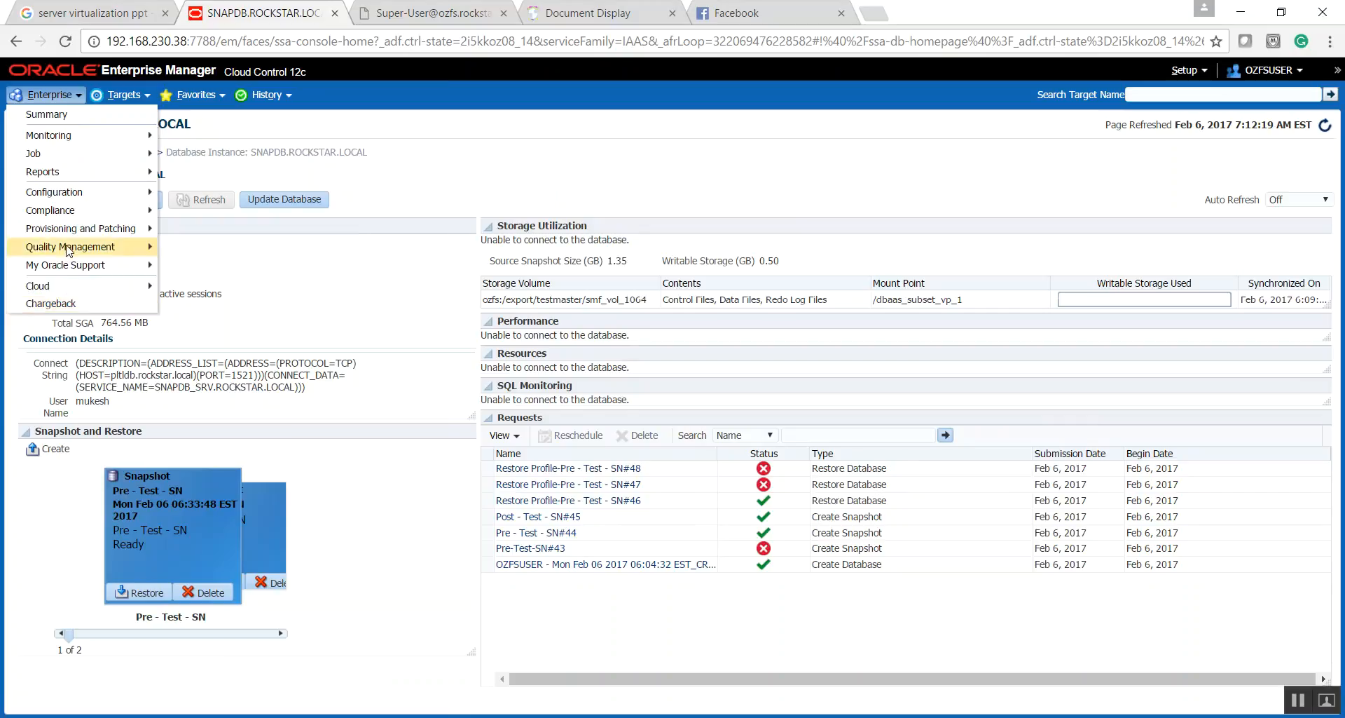
pyautogui.moveTo(84, 229)
pyautogui.click(203, 227)
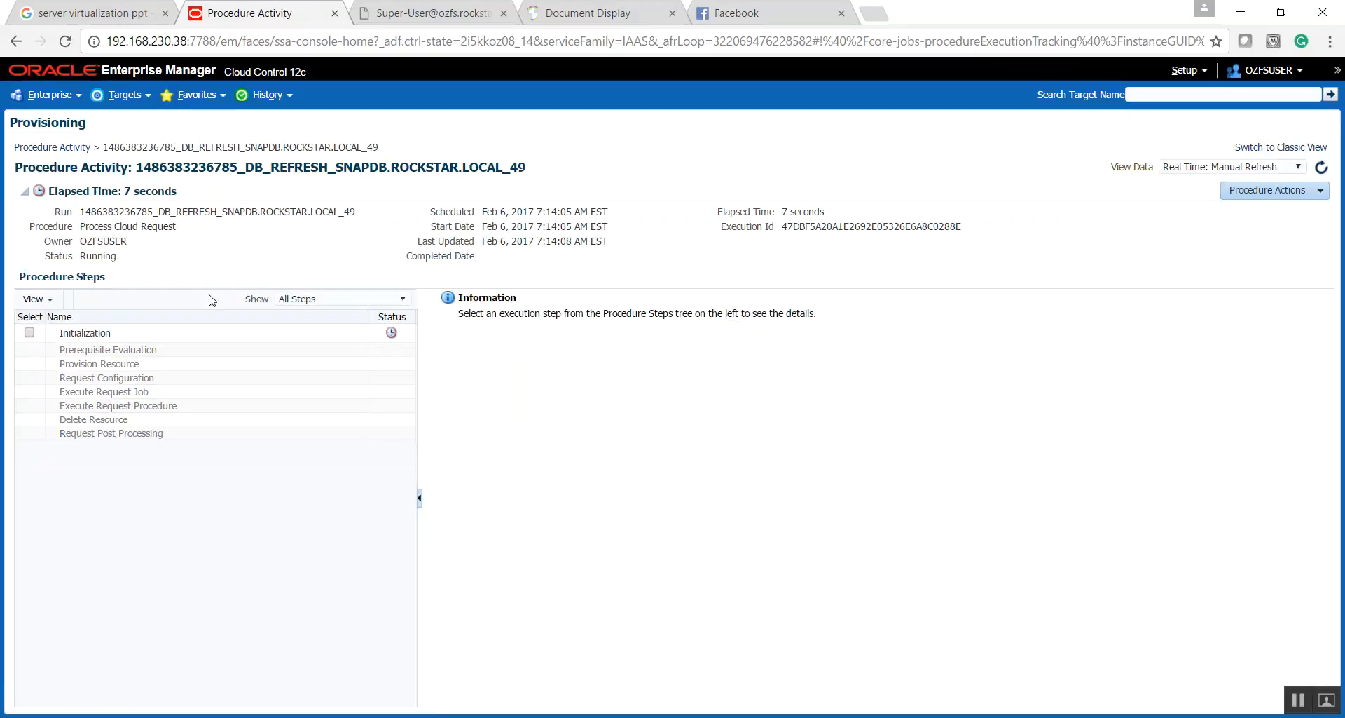
pyautogui.moveTo(245, 168); pyautogui.dragTo(502, 173)
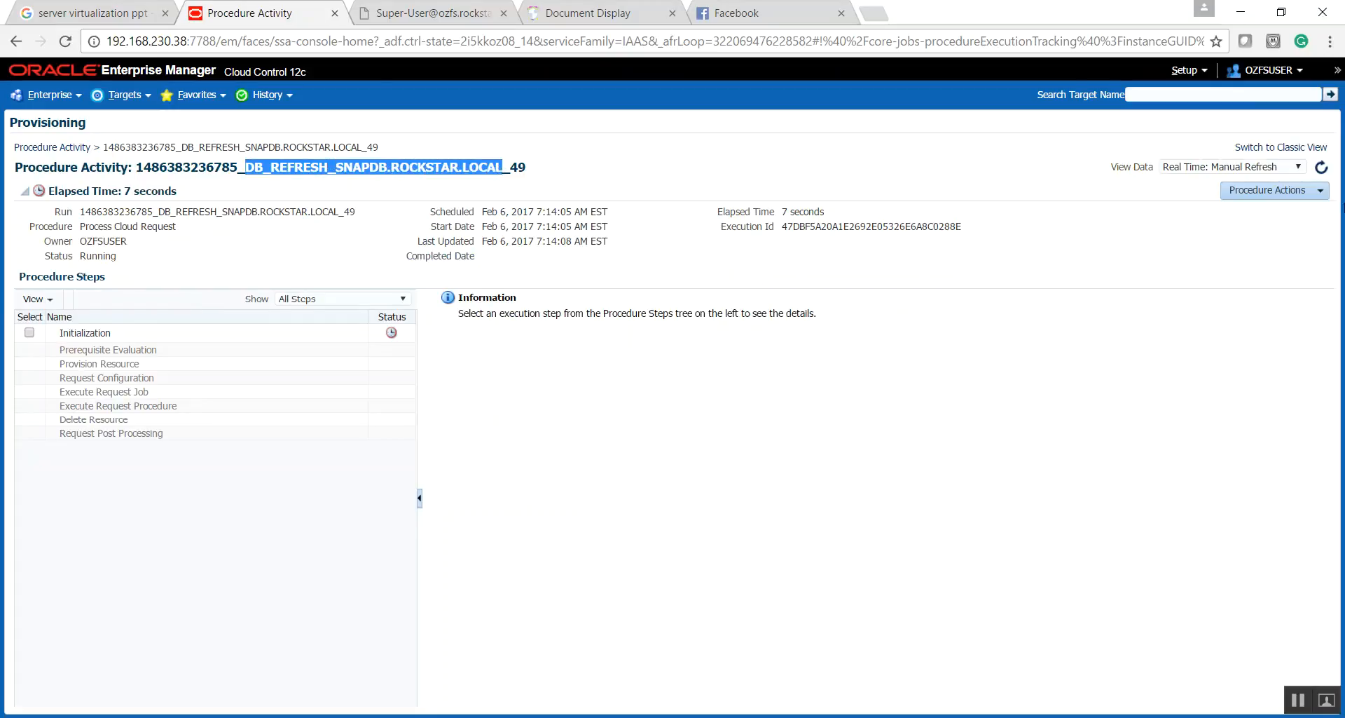
# - Set the run's view data to Real Time: 30 Second Refresh and expand all of its procedure steps
pyautogui.click(1300, 166)
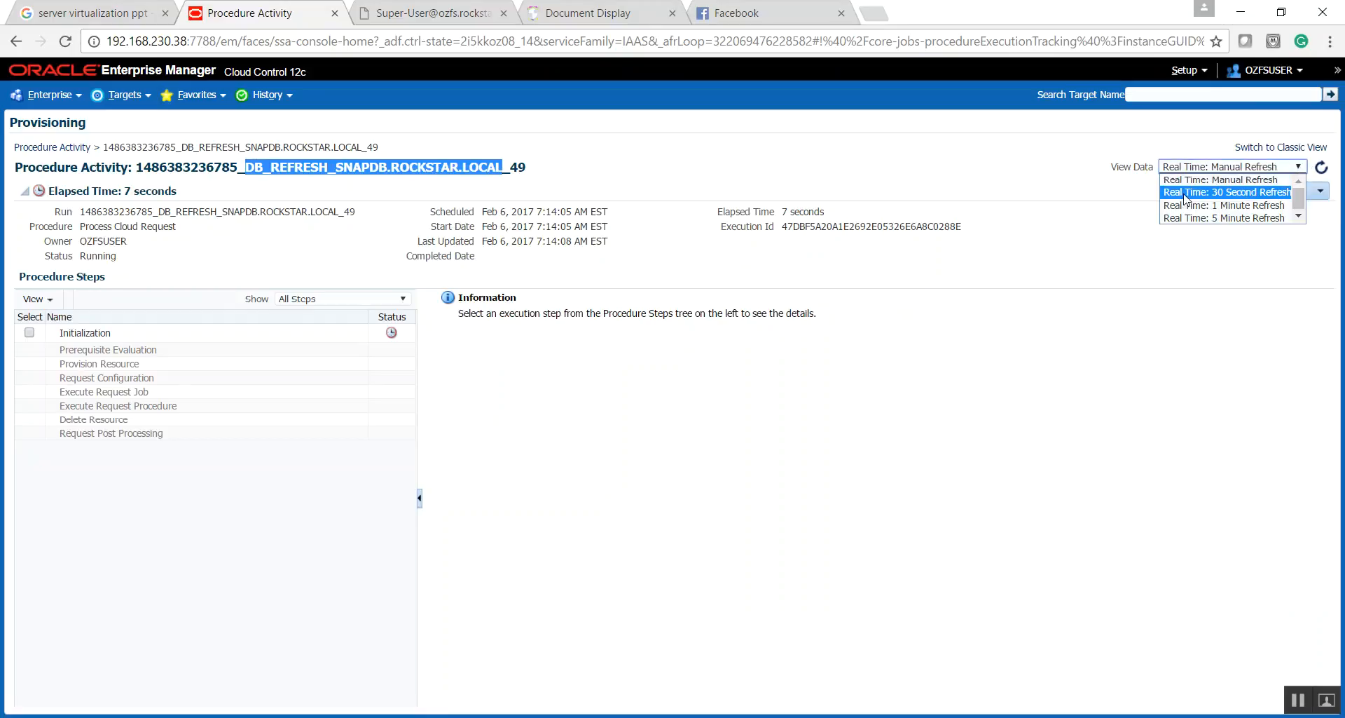
pyautogui.click(1184, 194)
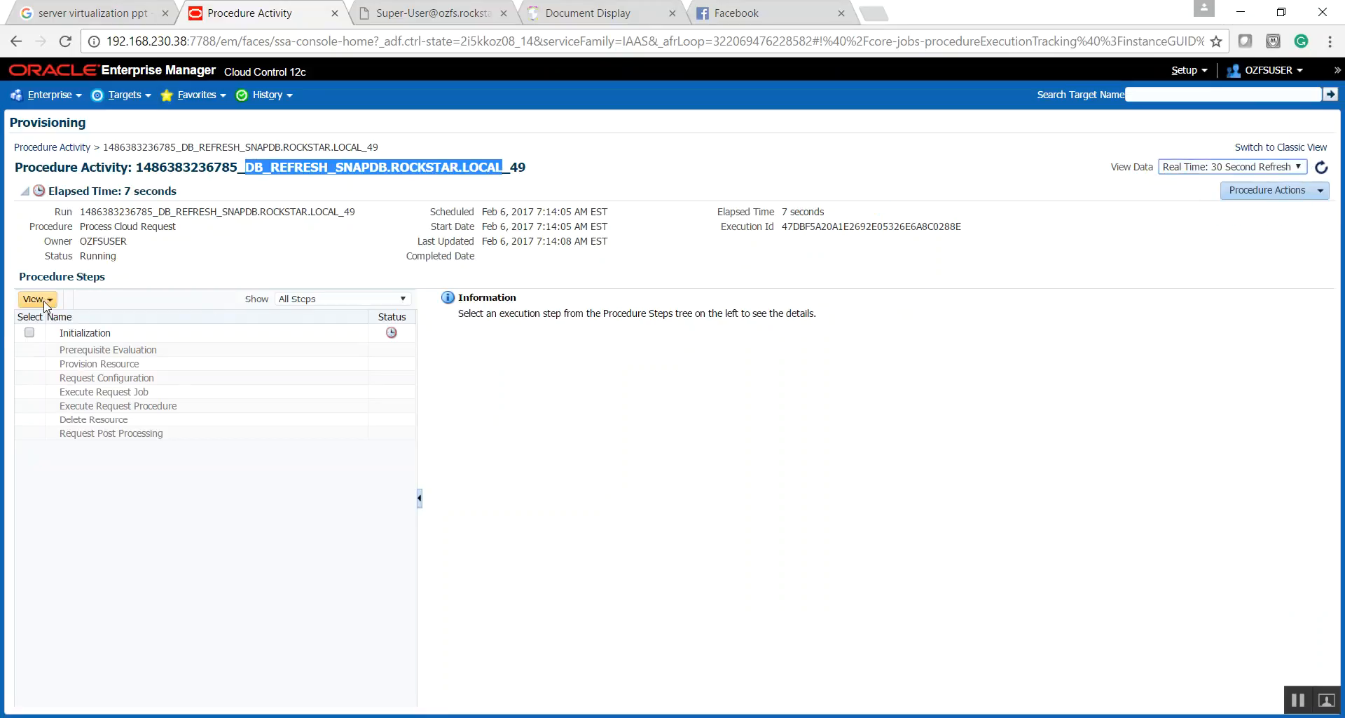
pyautogui.click(44, 300)
pyautogui.click(160, 398)
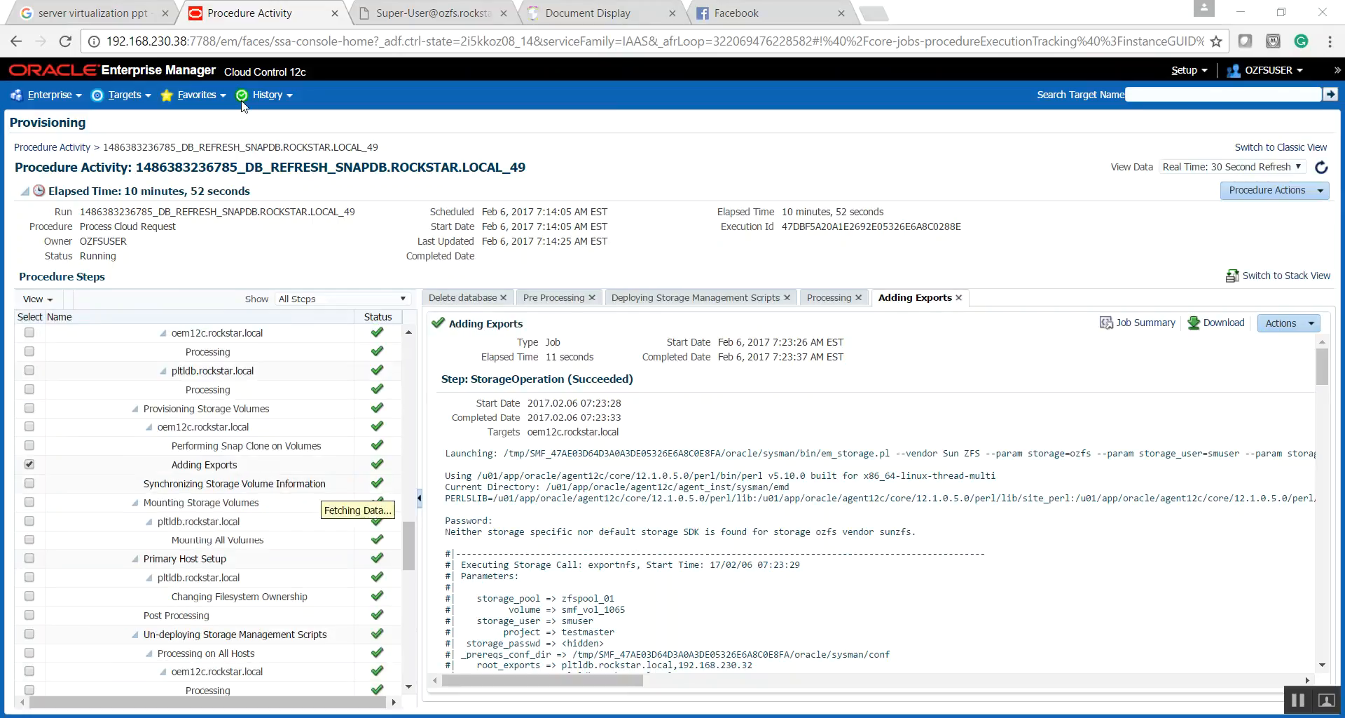
# - Highlight the refresh run's elapsed time and review the storage provisioning and mounting steps
pyautogui.moveTo(125, 190); pyautogui.dragTo(239, 191)
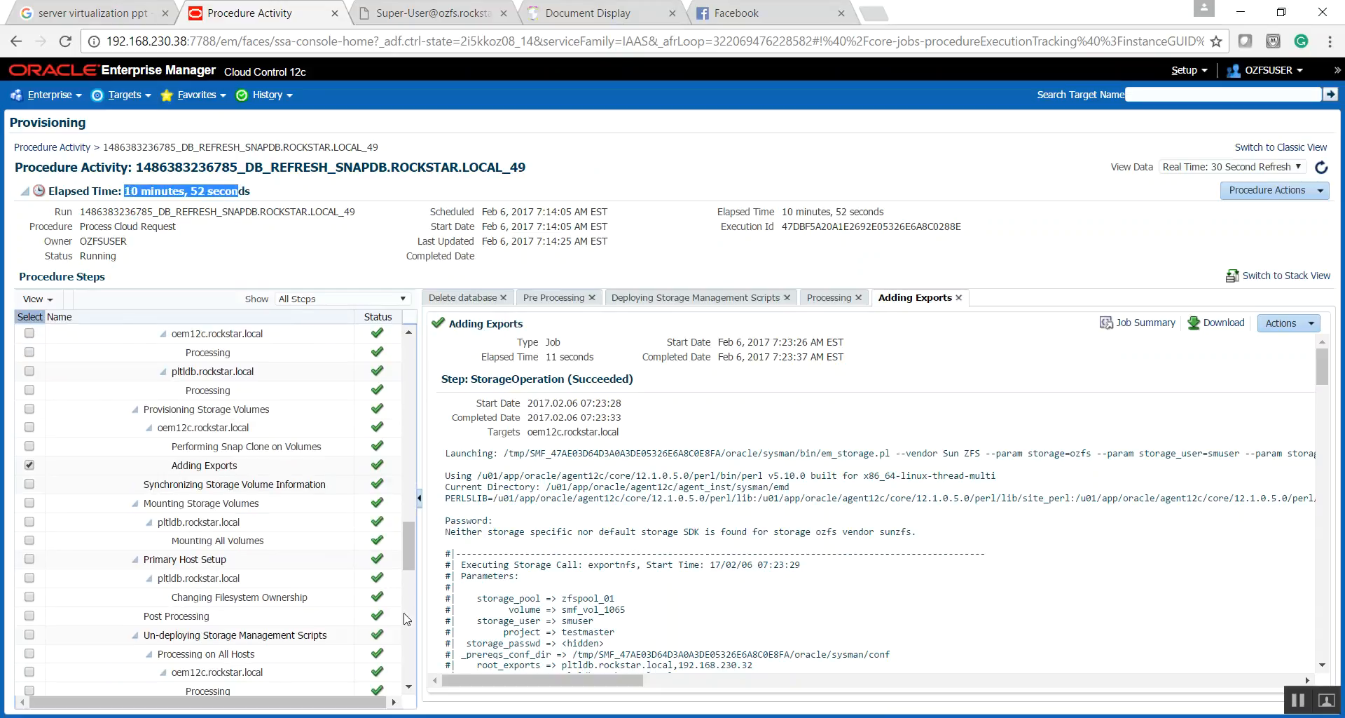
pyautogui.scroll(-2, 406, 620)
pyautogui.scroll(1, 410, 632)
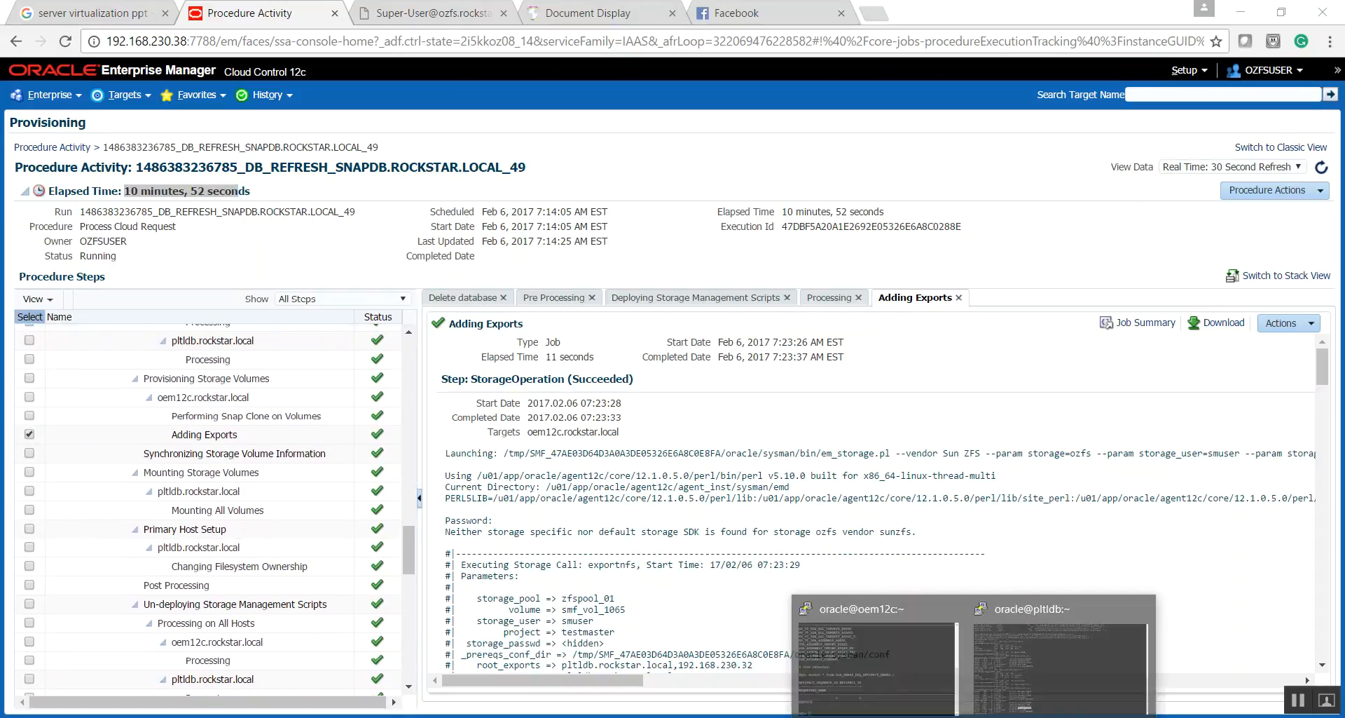
# - Check the ora_pmon_SNAPDB process in the oracle@pltldb terminal's process list, then return to the procedure activity in the browser
pyautogui.click(1007, 670)
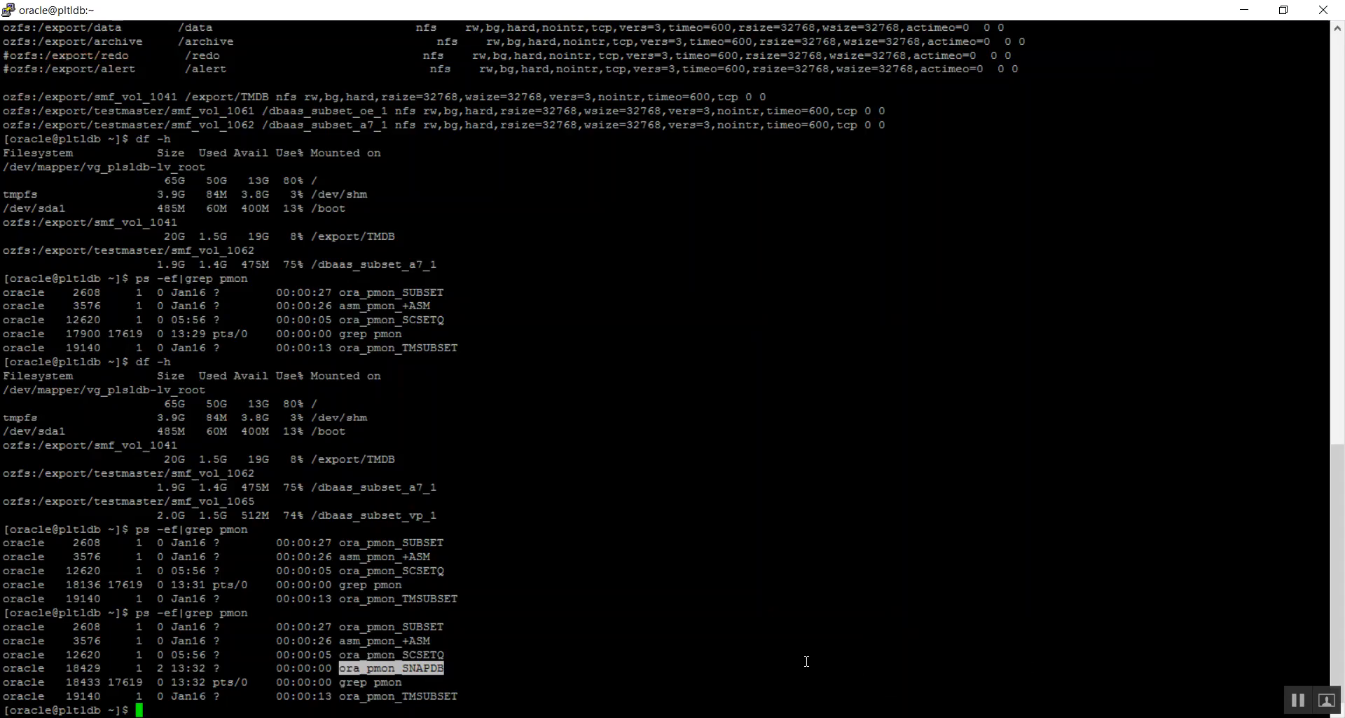
pyautogui.moveTo(407, 668); pyautogui.dragTo(441, 626)
pyautogui.tripleClick(424, 667)
pyautogui.click(425, 668)
pyautogui.doubleClick(425, 667)
pyautogui.hotkey('alt', 'Tab')
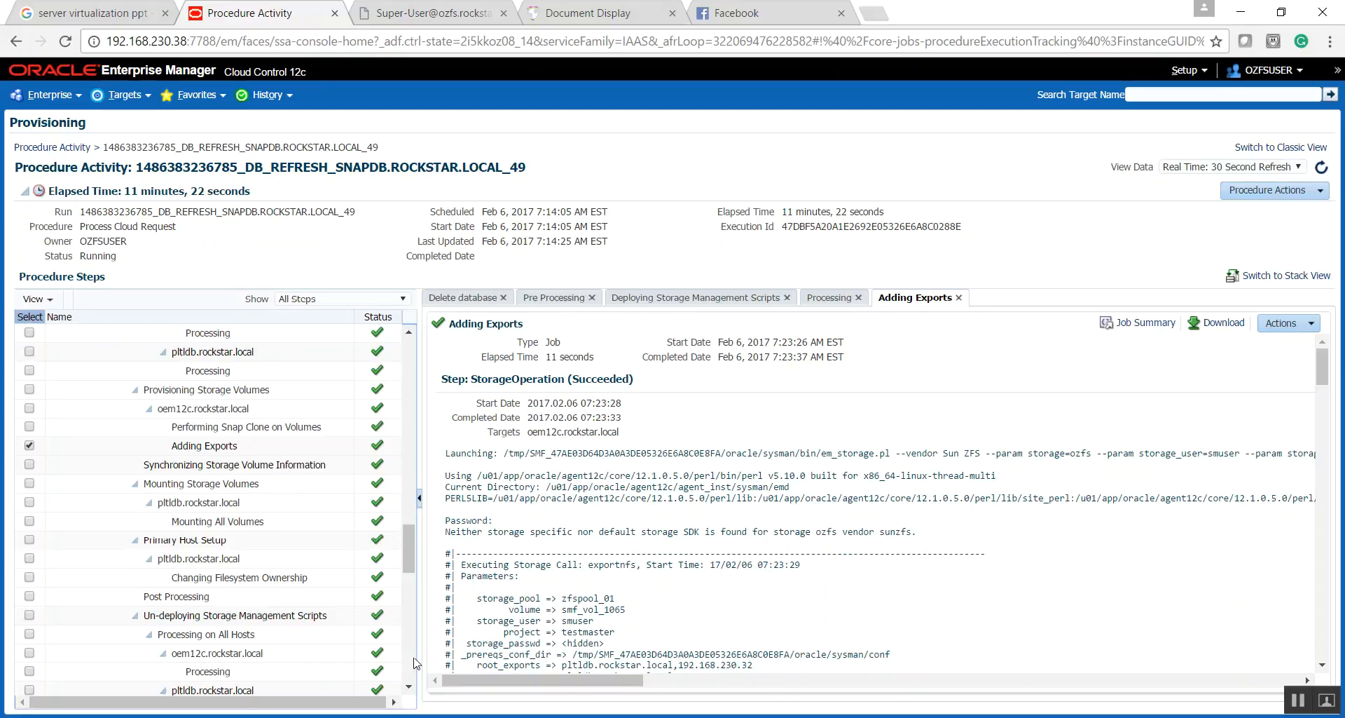
# - Find the Startup Database step in the procedure steps, open its details and go to the end of its output
pyautogui.scroll(-3, 414, 662)
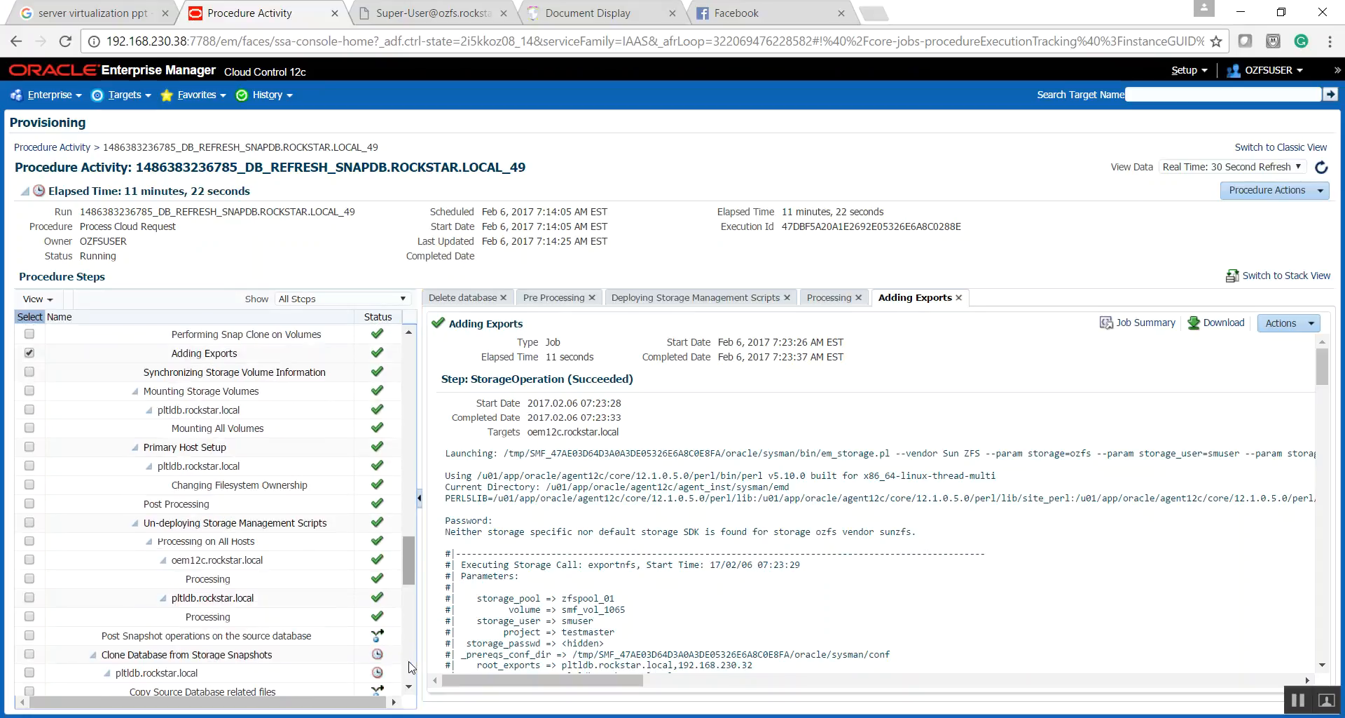
pyautogui.scroll(-2, 408, 676)
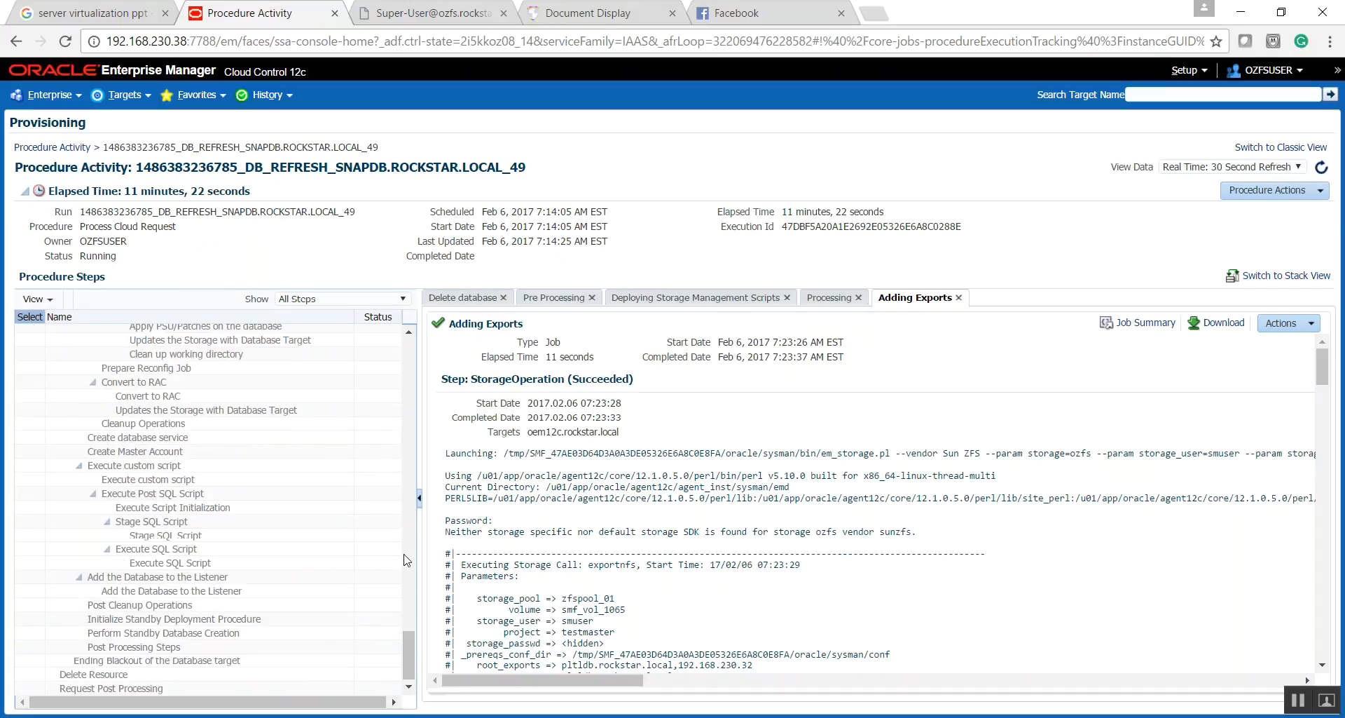
pyautogui.scroll(3, 413, 542)
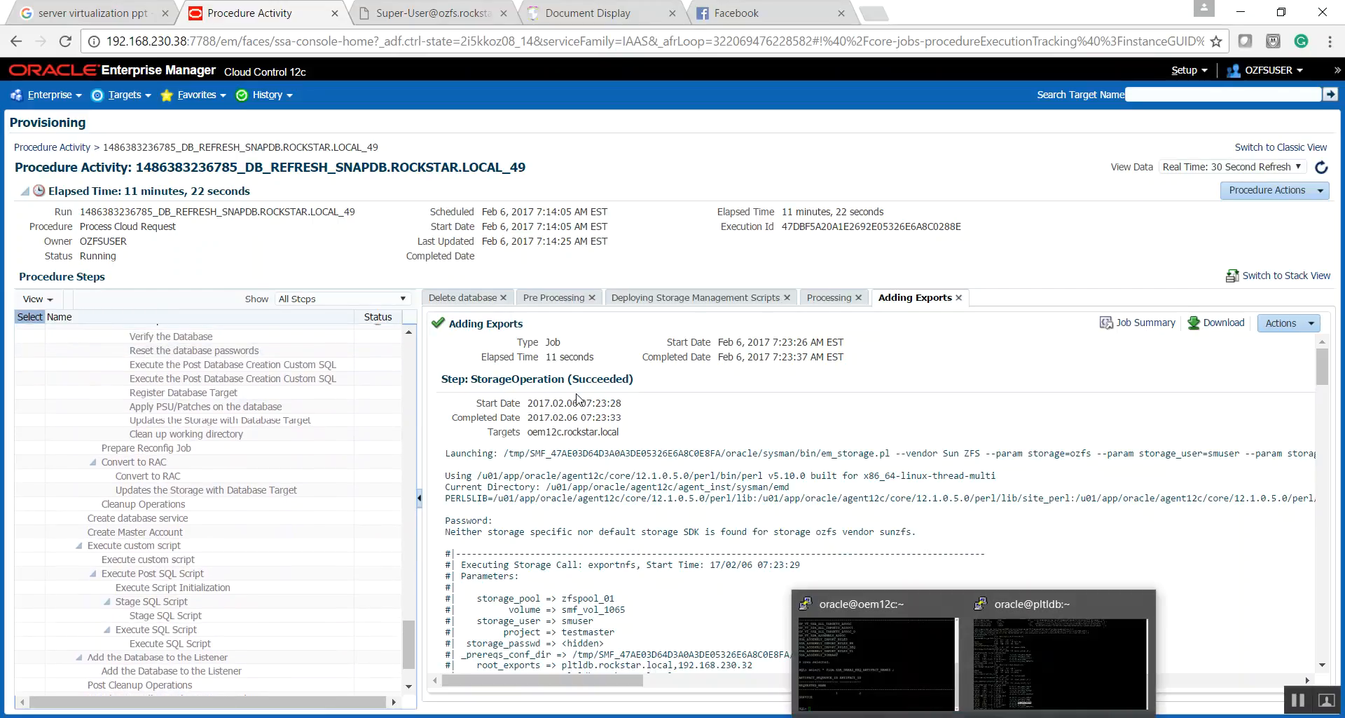
pyautogui.scroll(1, 412, 391)
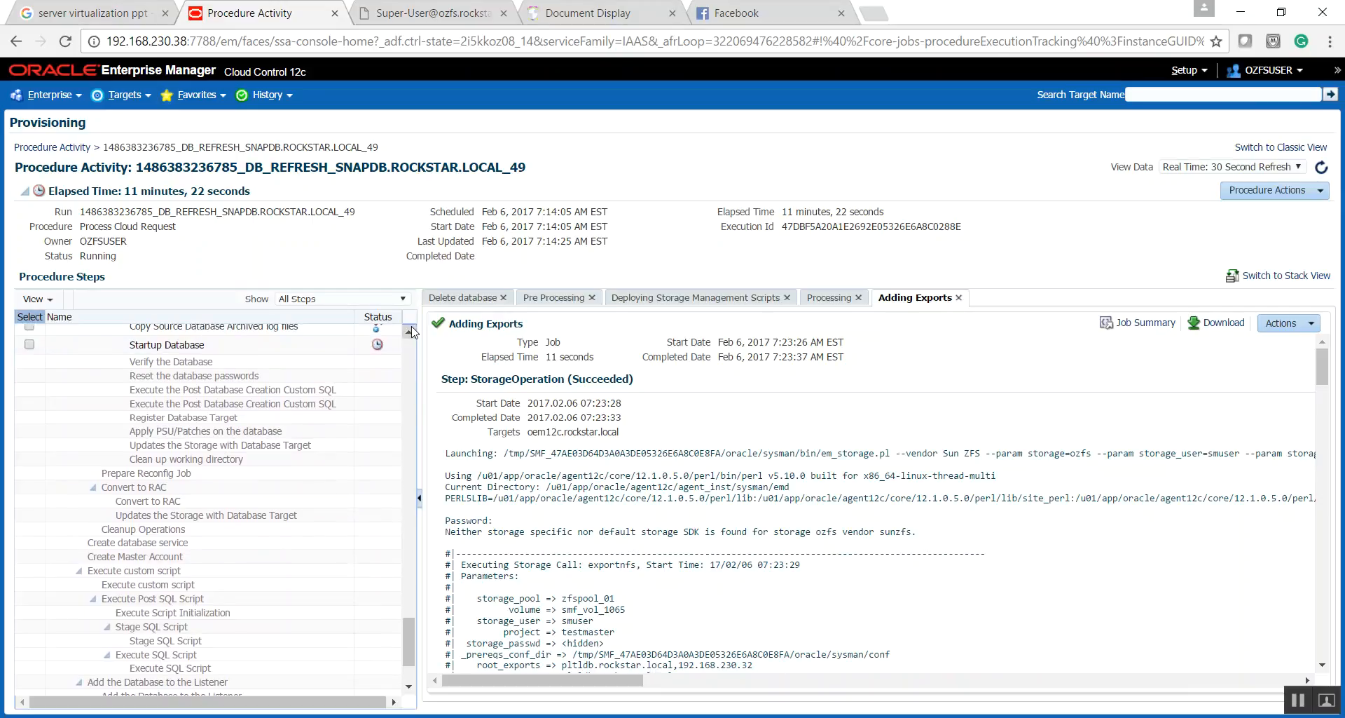
pyautogui.scroll(2, 138, 377)
pyautogui.scroll(3, 138, 376)
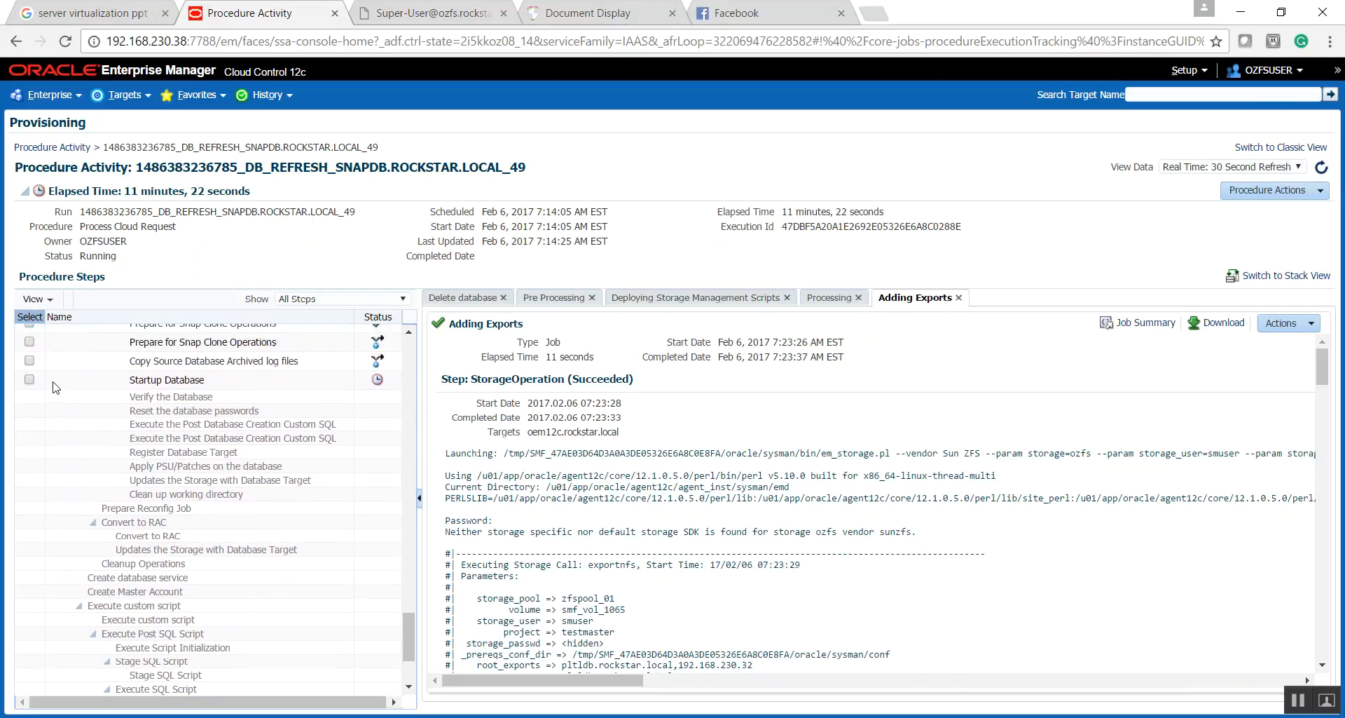
pyautogui.click(30, 398)
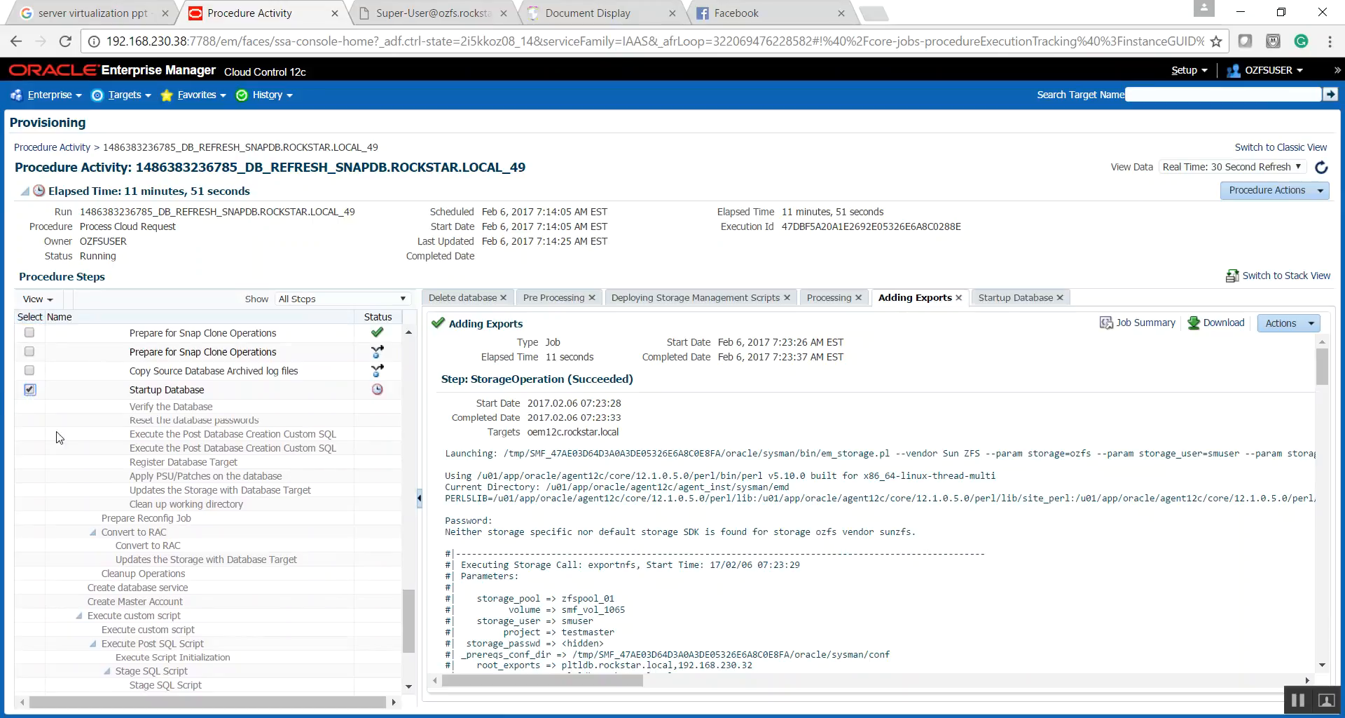
pyautogui.click(999, 299)
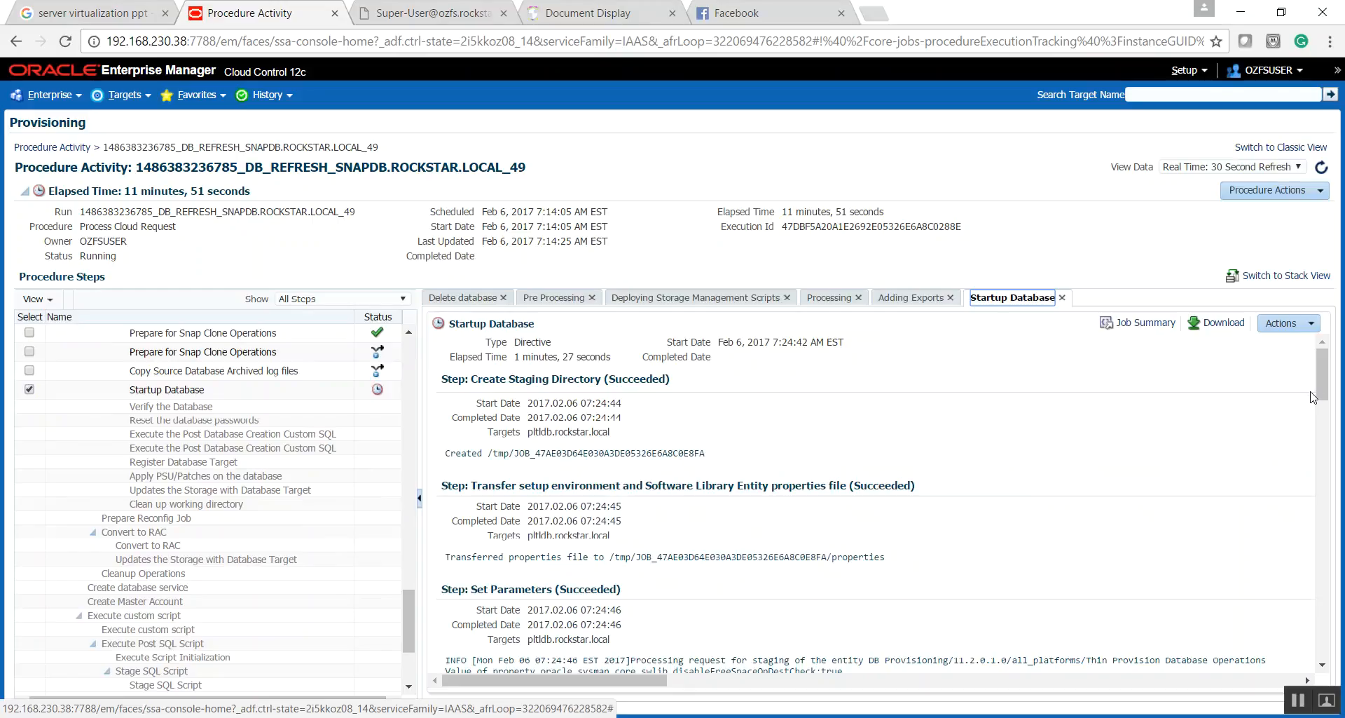
pyautogui.moveTo(1322, 387); pyautogui.dragTo(1315, 680)
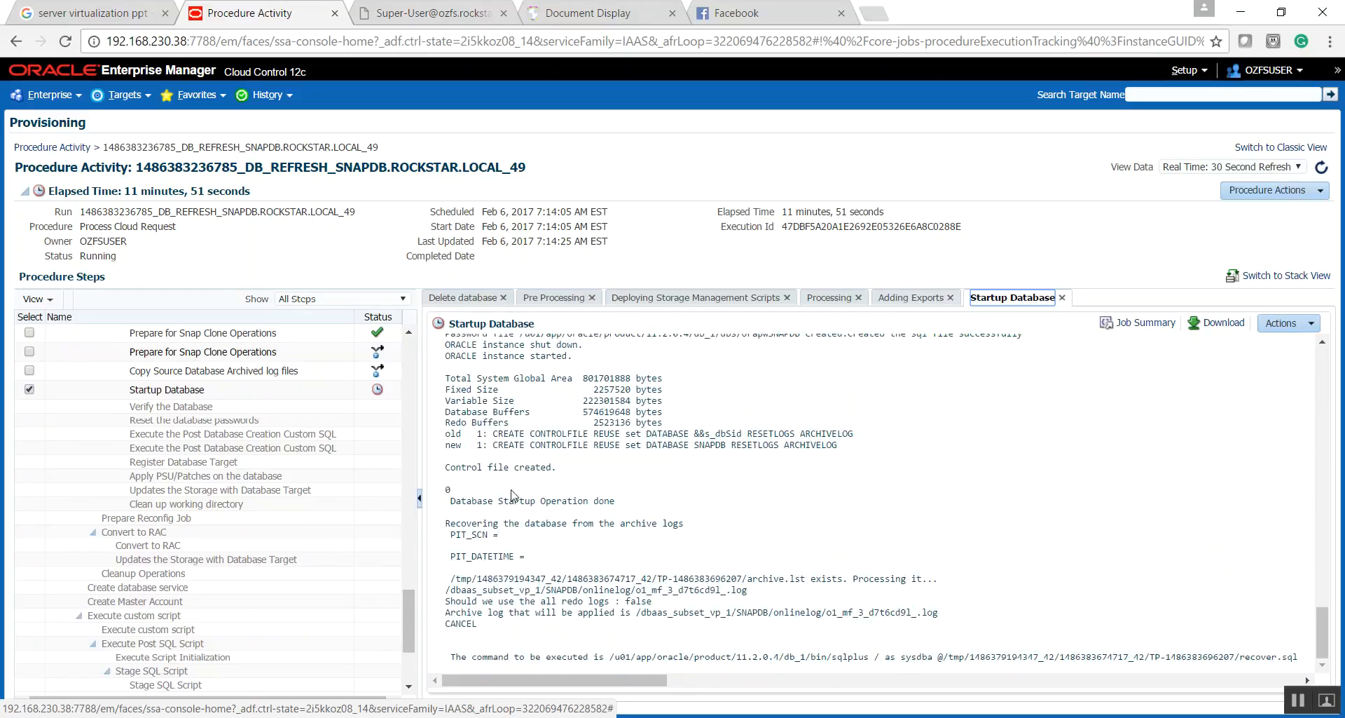
# - Highlight the control file creation line and the archive log recovery lines in the Startup Database output
pyautogui.moveTo(450, 467); pyautogui.dragTo(552, 467)
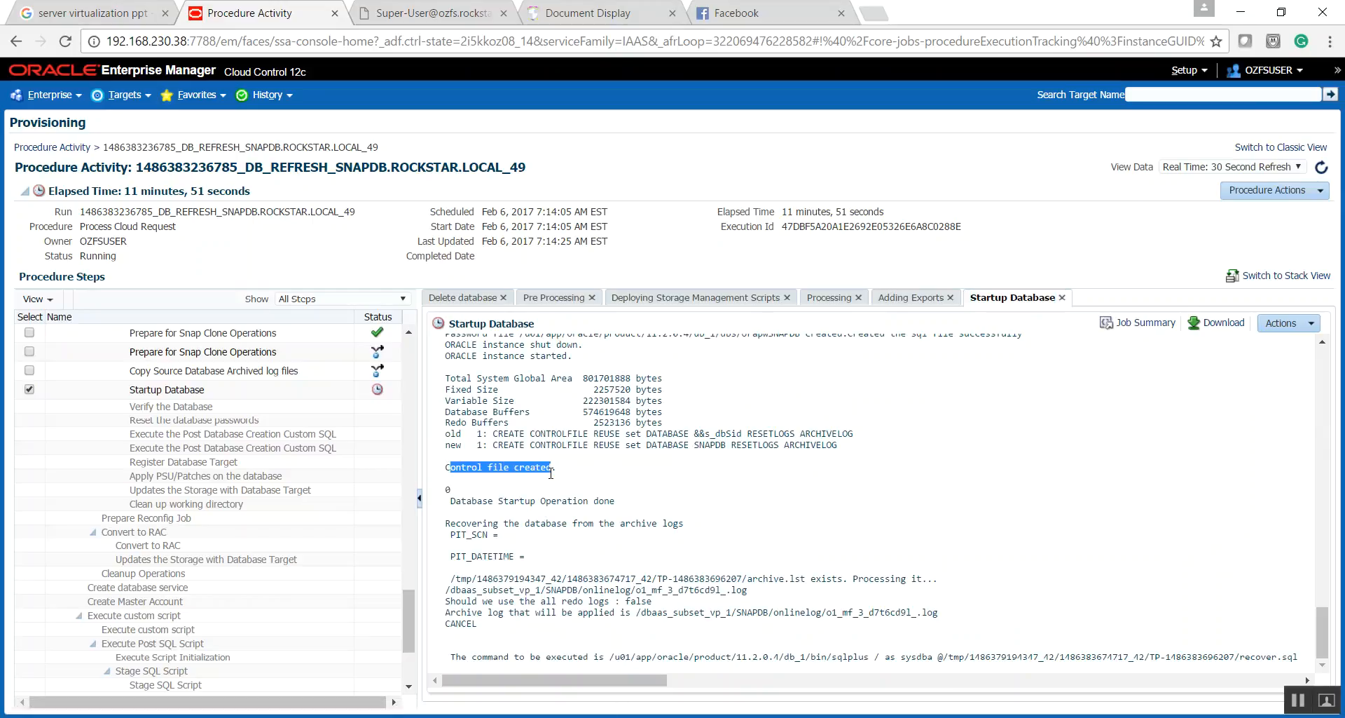
pyautogui.click(447, 592)
pyautogui.moveTo(447, 592); pyautogui.dragTo(464, 623)
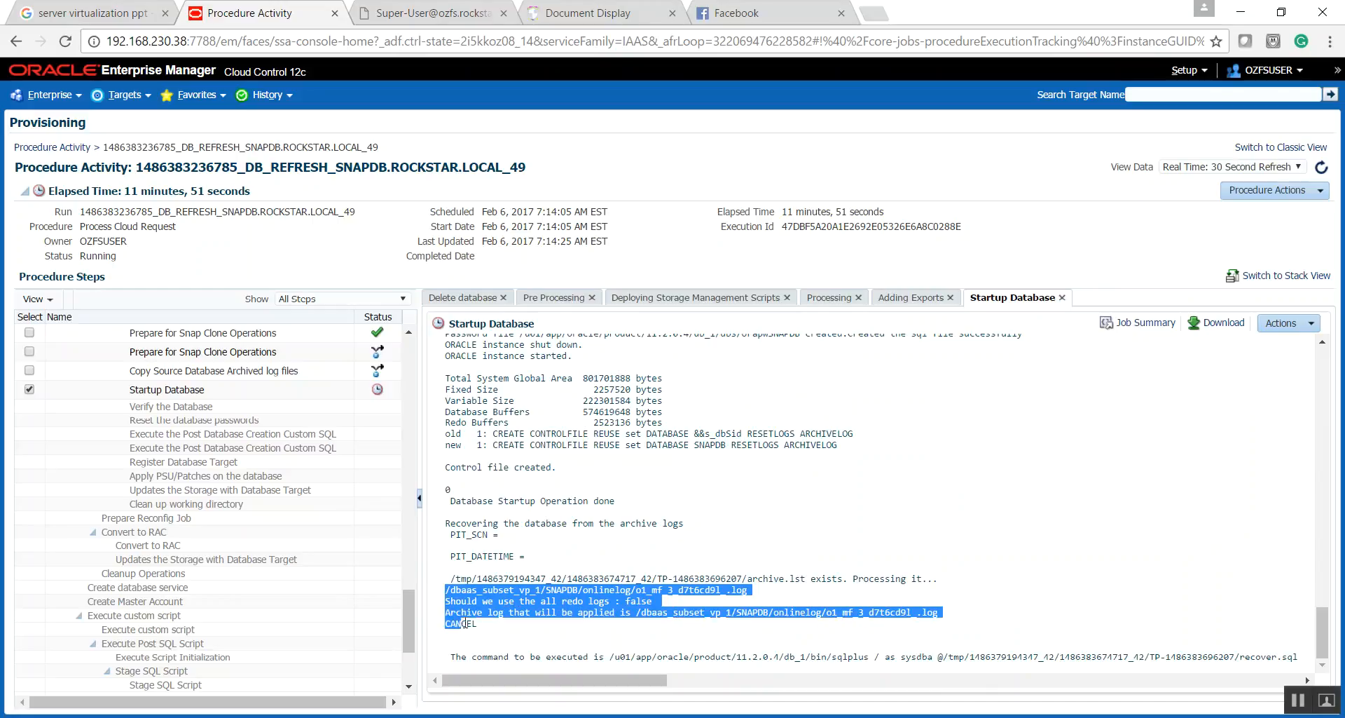
# - Set the procedure activity's data view to Real Time: Manual Refresh
pyautogui.click(451, 657)
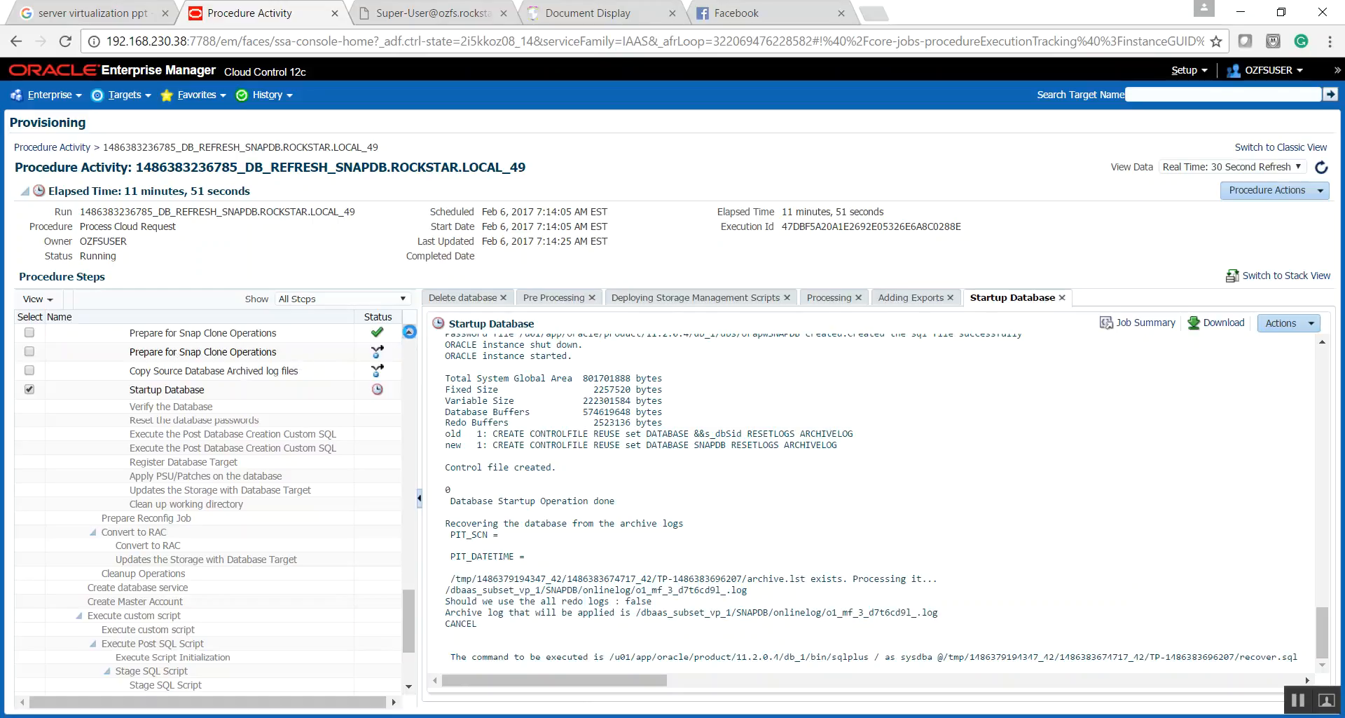
pyautogui.scroll(5, 409, 353)
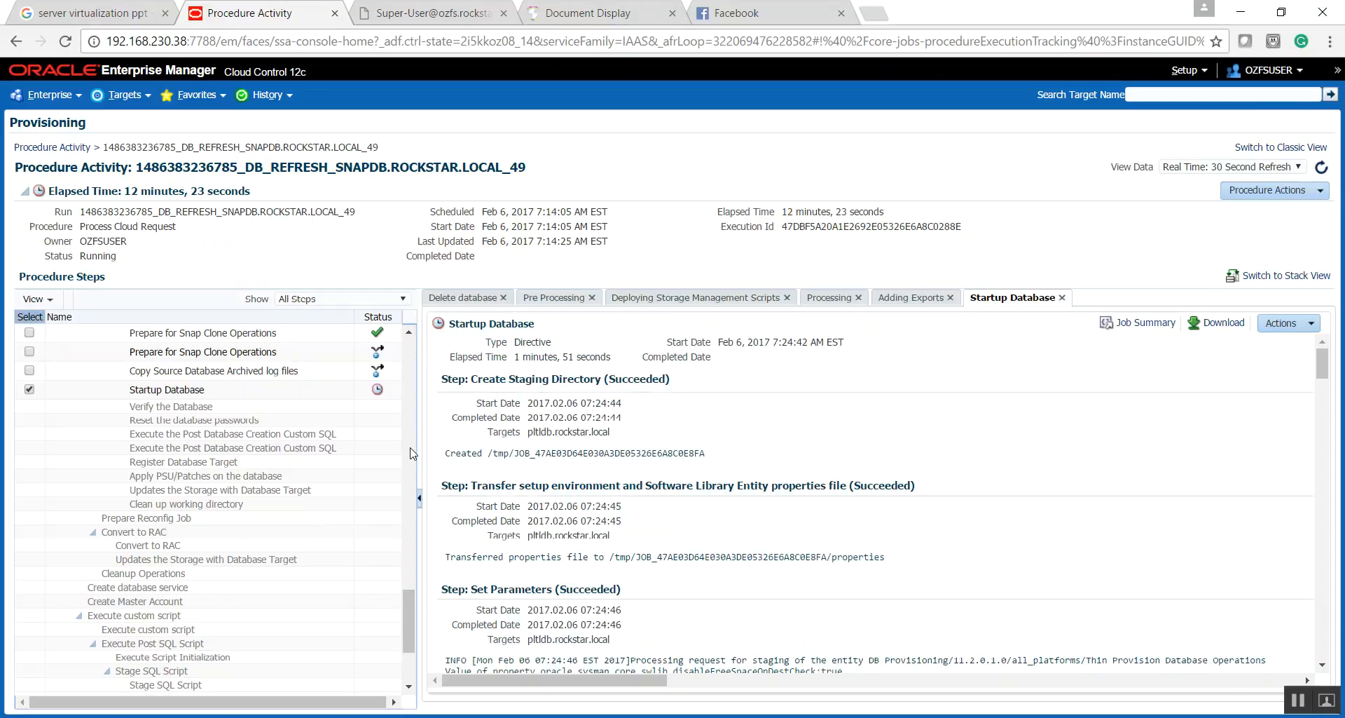
pyautogui.scroll(3, 412, 452)
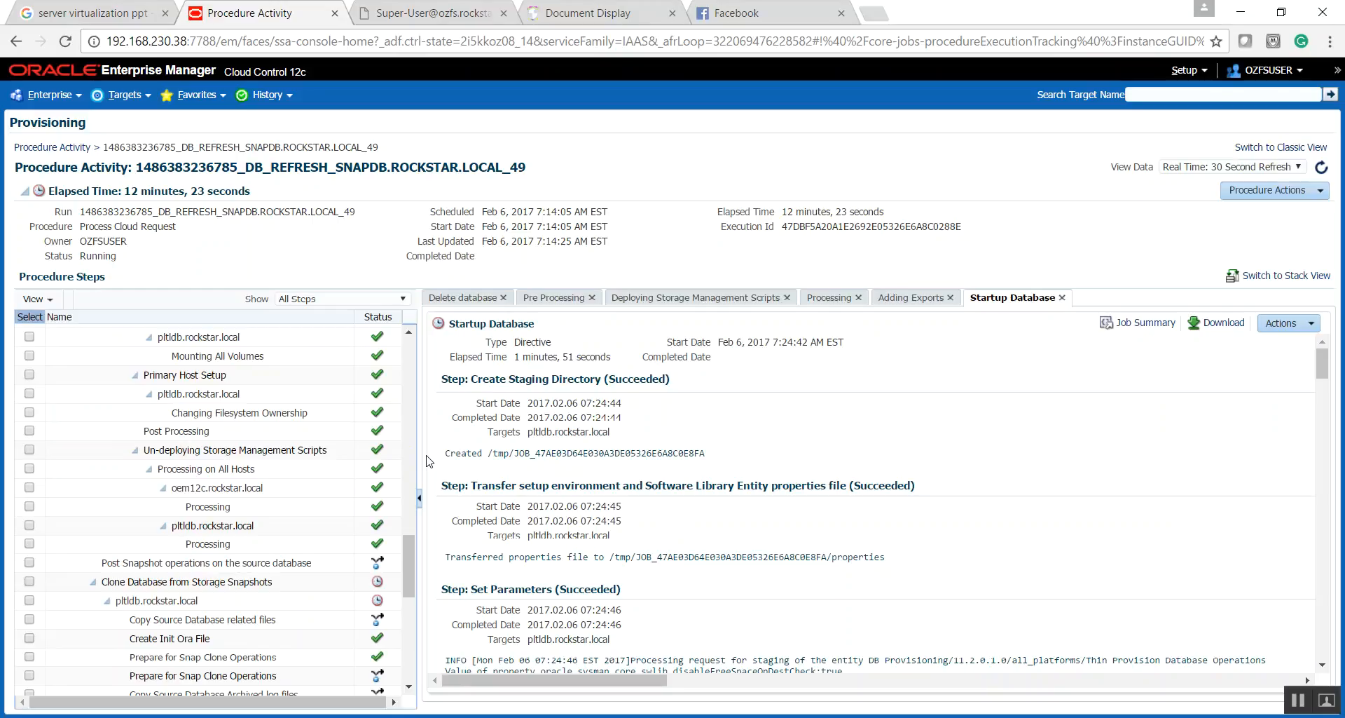
pyautogui.click(1237, 167)
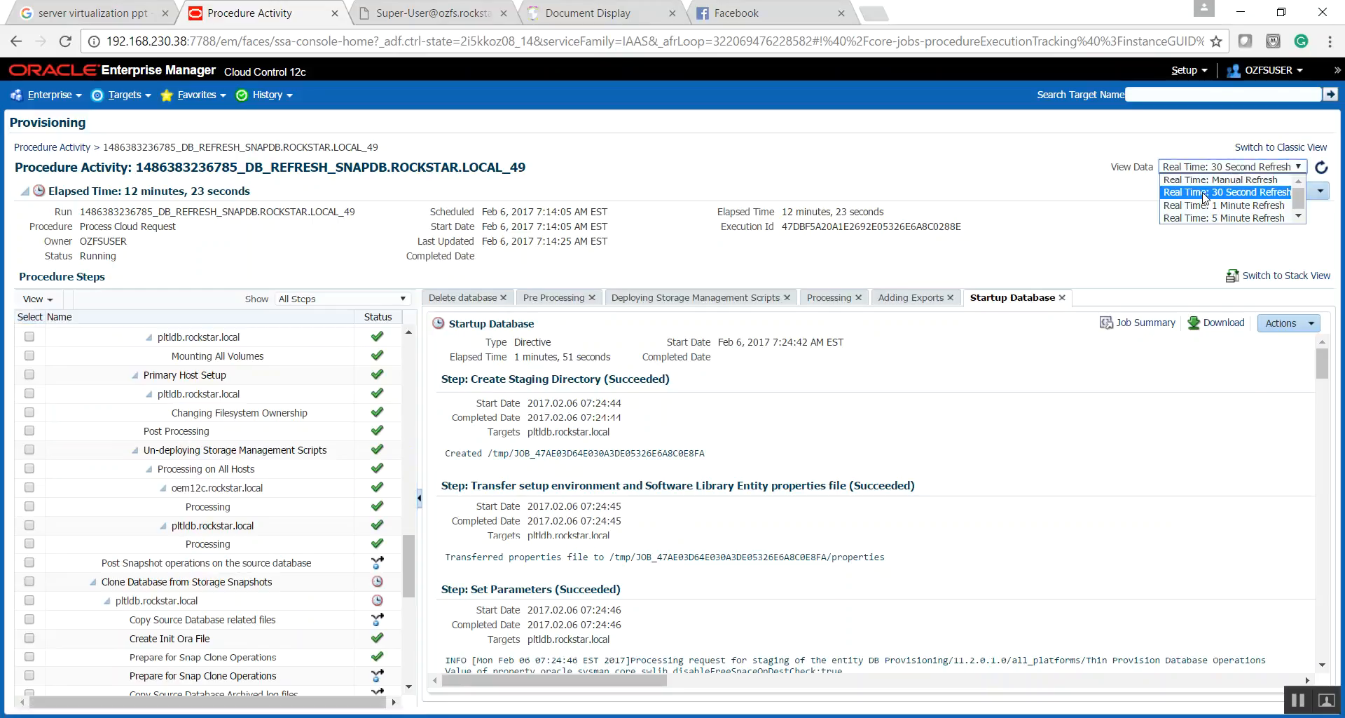
pyautogui.click(1205, 182)
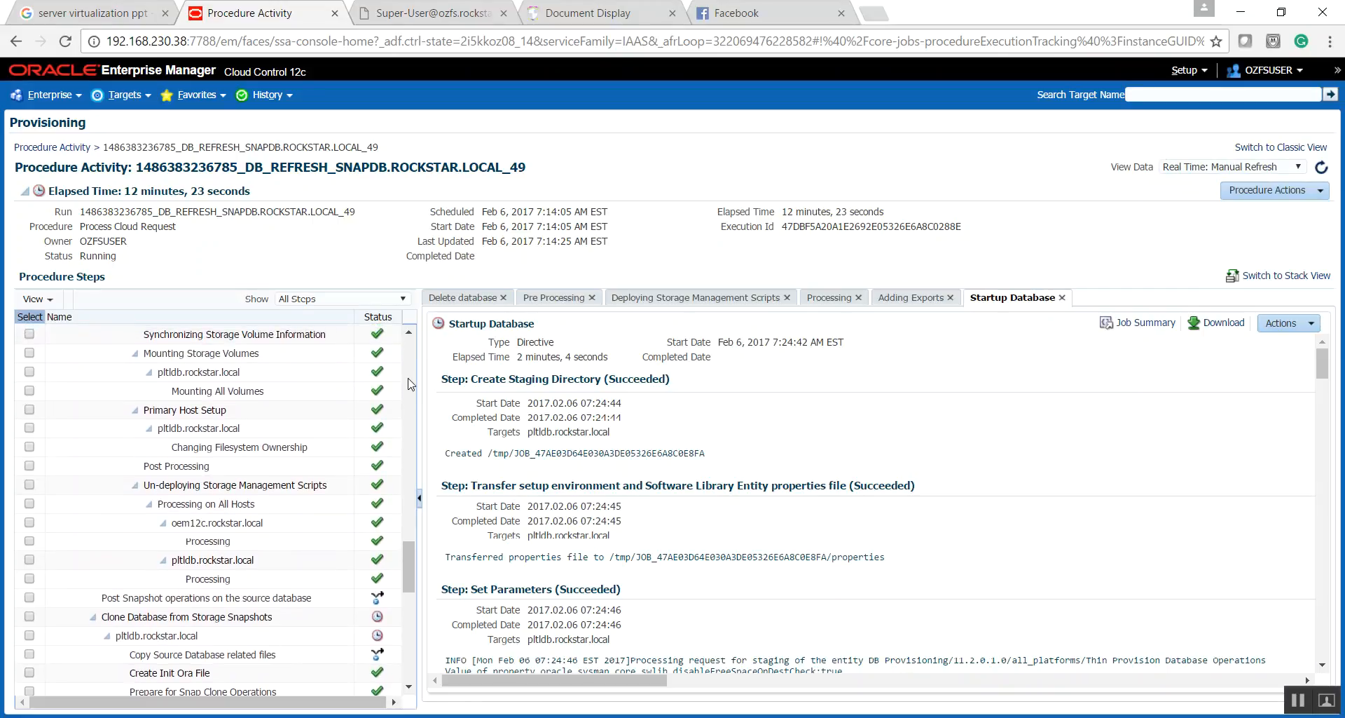
# - Review the Delete database steps, from deploying the storage management scripts through deleting storage volumes to cleaning up artifacts
pyautogui.moveTo(405, 551); pyautogui.dragTo(396, 403)
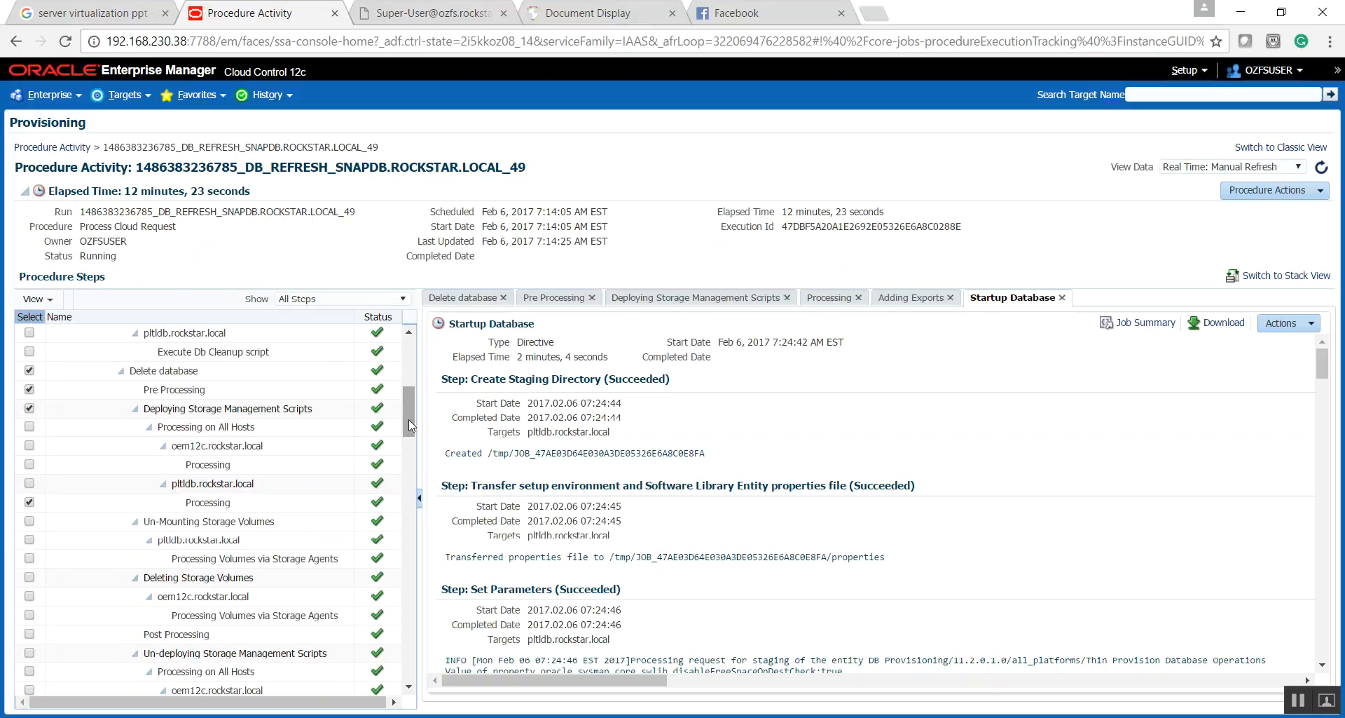
pyautogui.moveTo(408, 422); pyautogui.dragTo(411, 464)
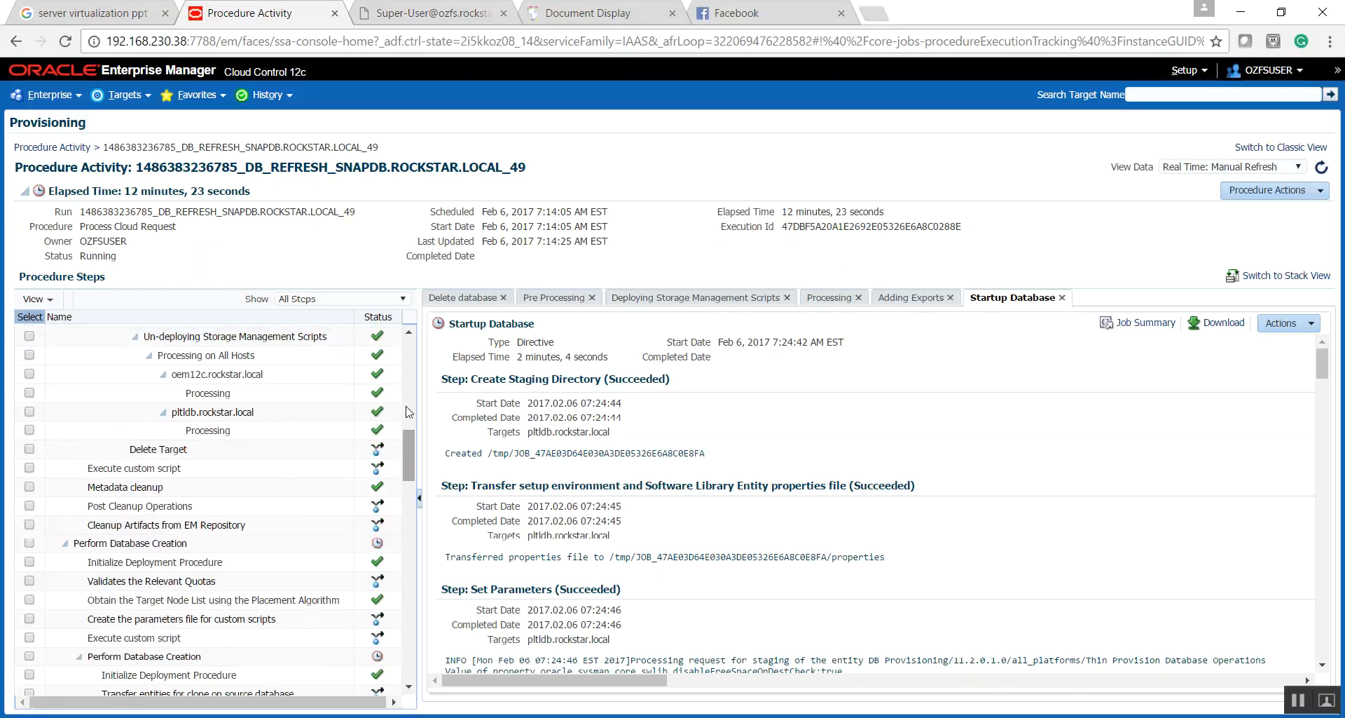
pyautogui.moveTo(414, 450); pyautogui.dragTo(412, 422)
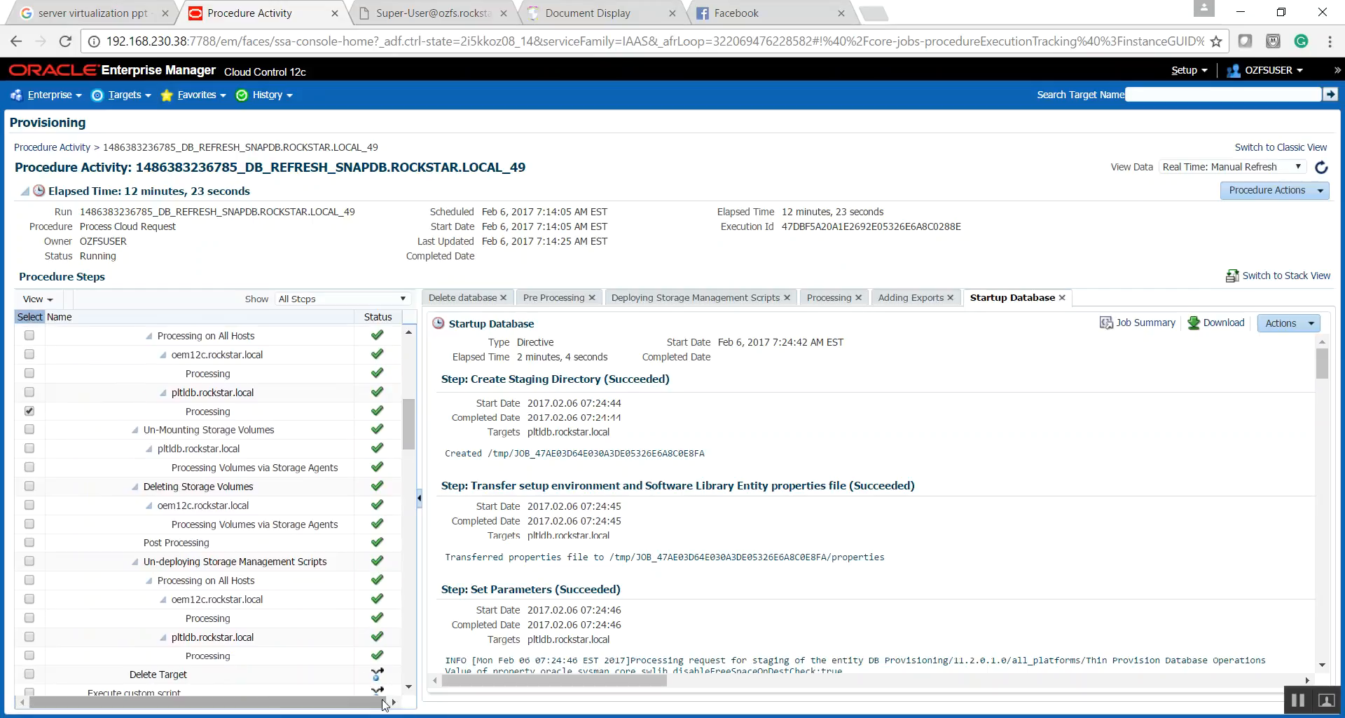
pyautogui.click(410, 688)
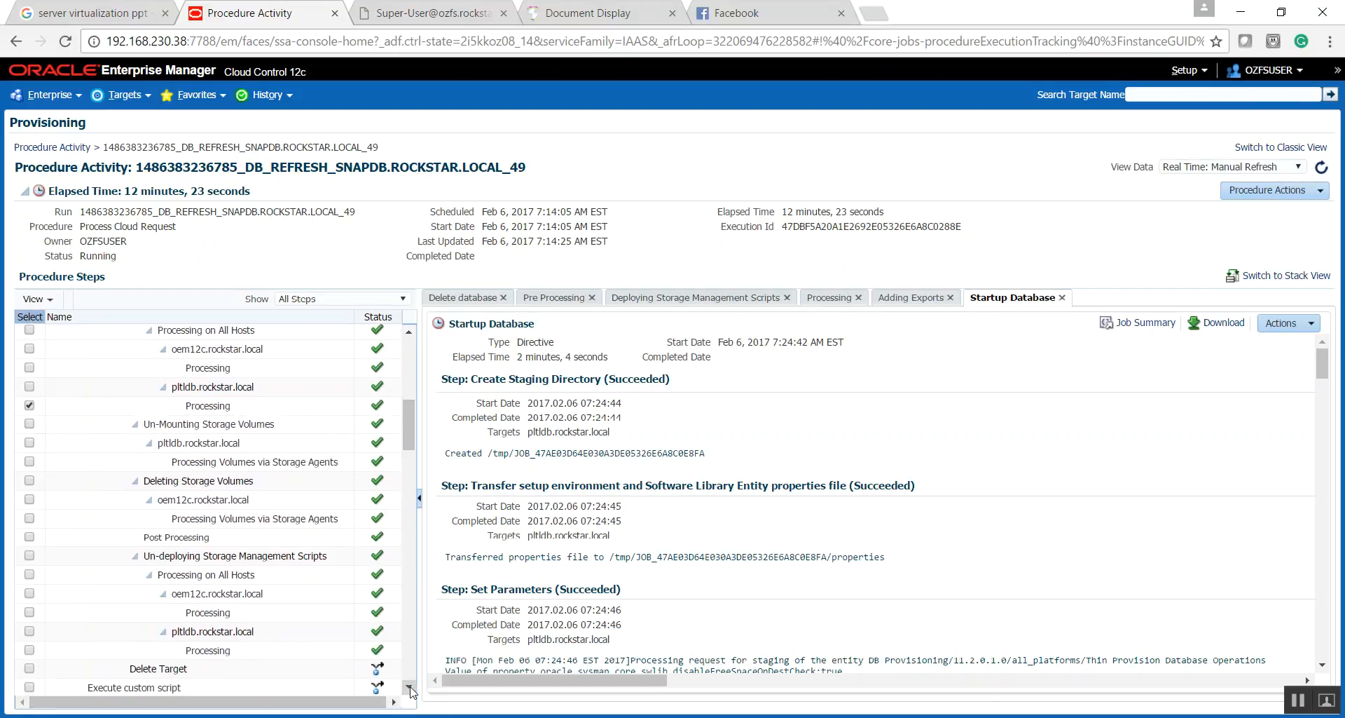
pyautogui.click(411, 664)
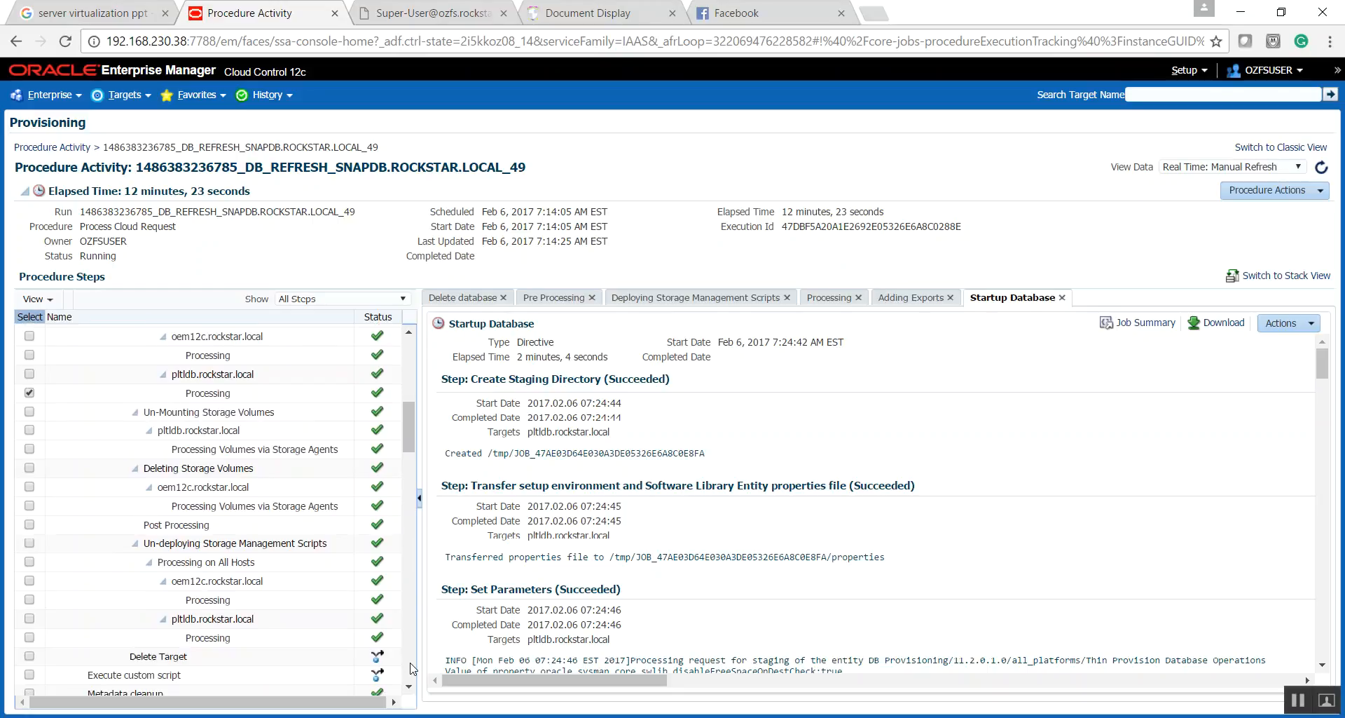
pyautogui.scroll(-2, 411, 663)
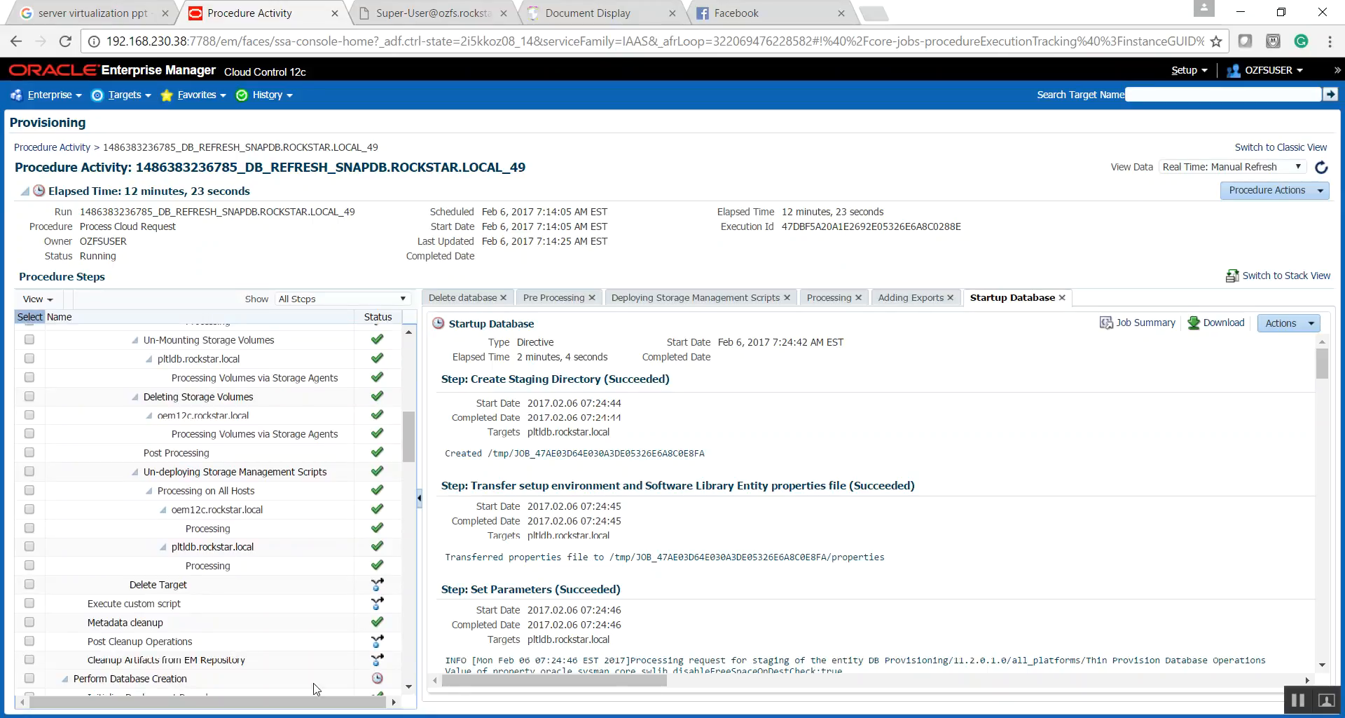
pyautogui.click(412, 689)
pyautogui.click(412, 689)
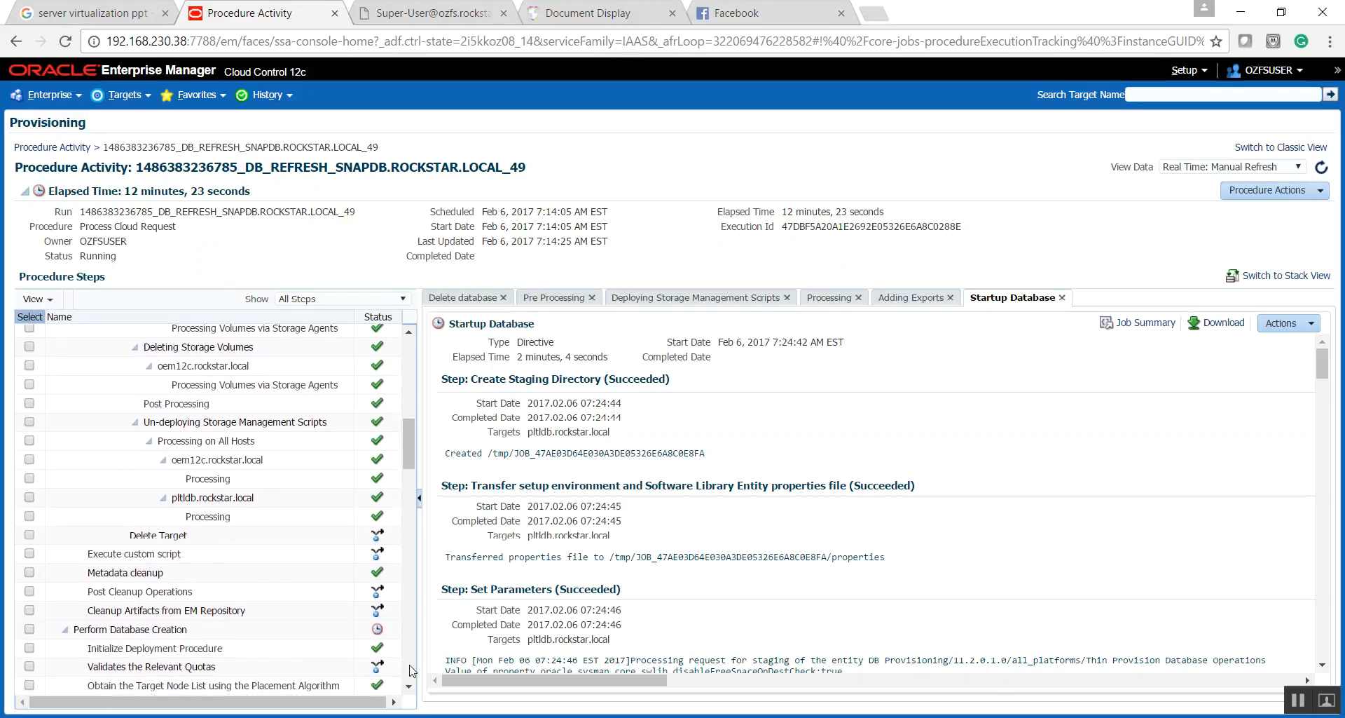
# - Review the Perform Database Creation steps down to Clone Database from Storage Snapshots
pyautogui.scroll(-2, 412, 671)
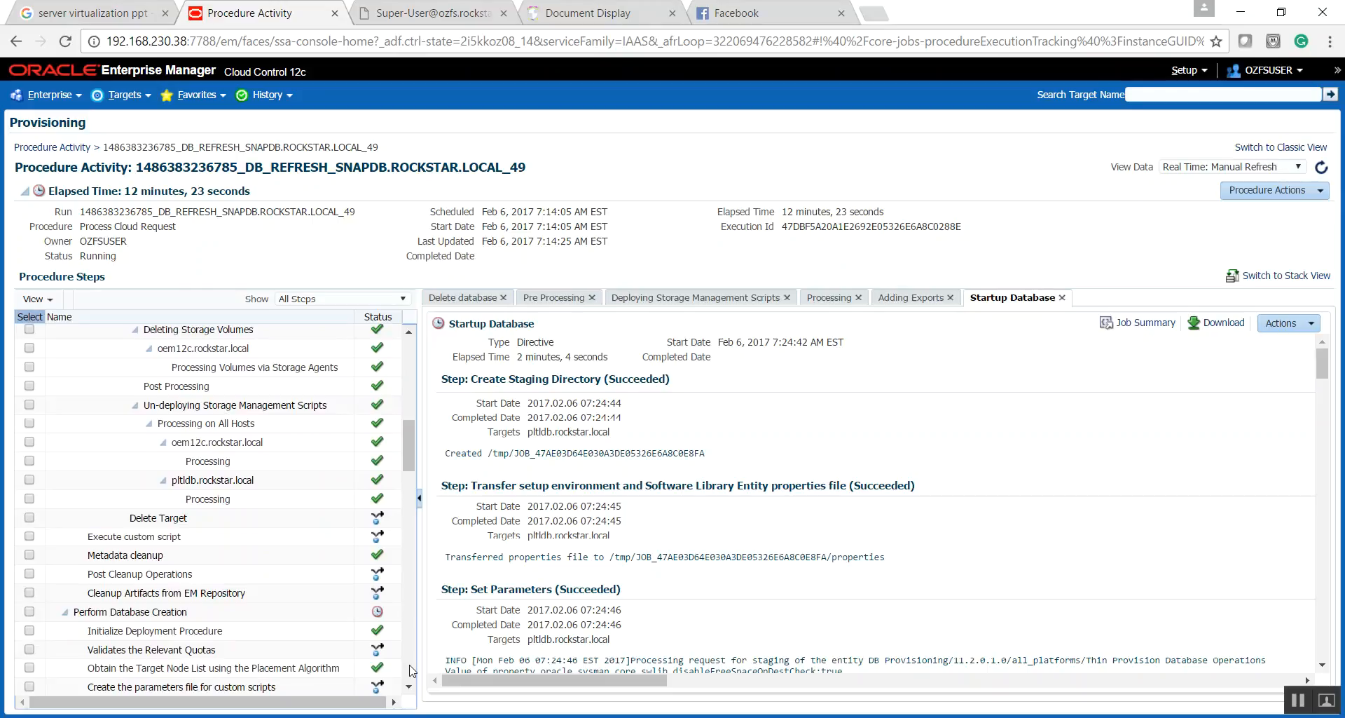
pyautogui.scroll(-2, 412, 671)
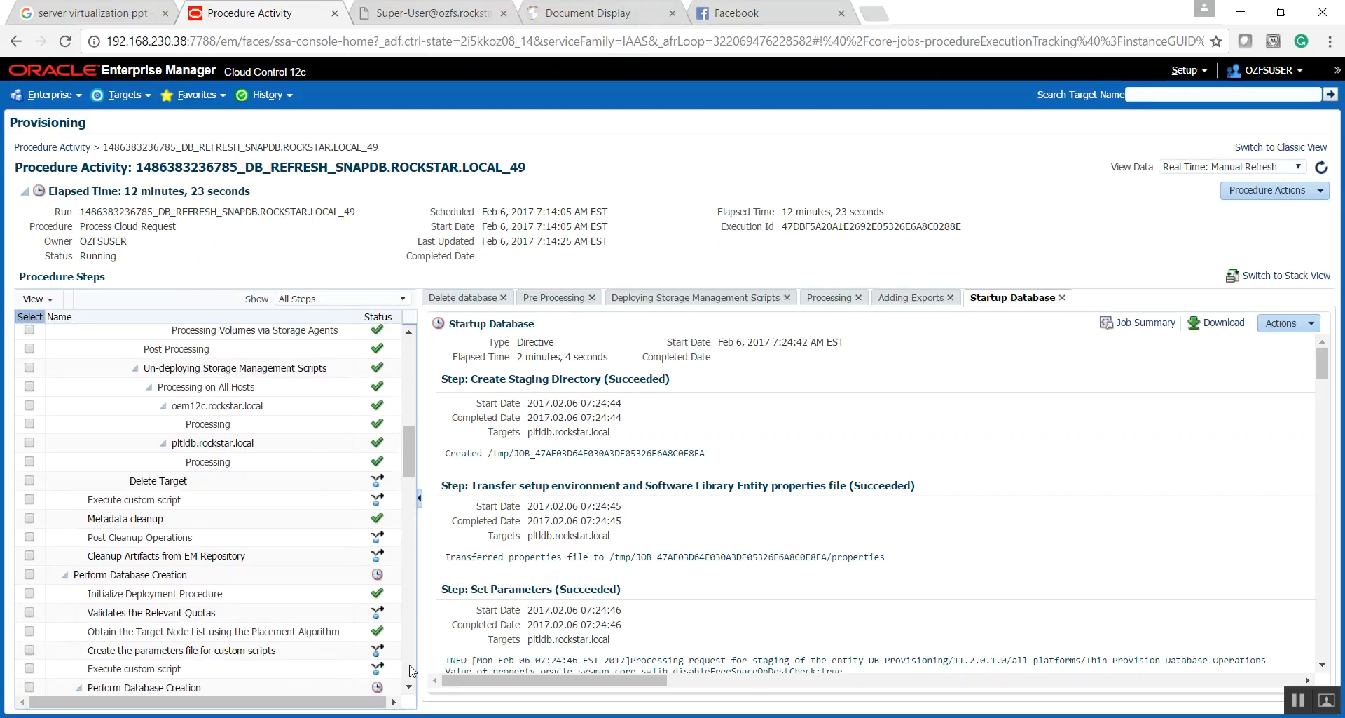
pyautogui.scroll(-10, 412, 670)
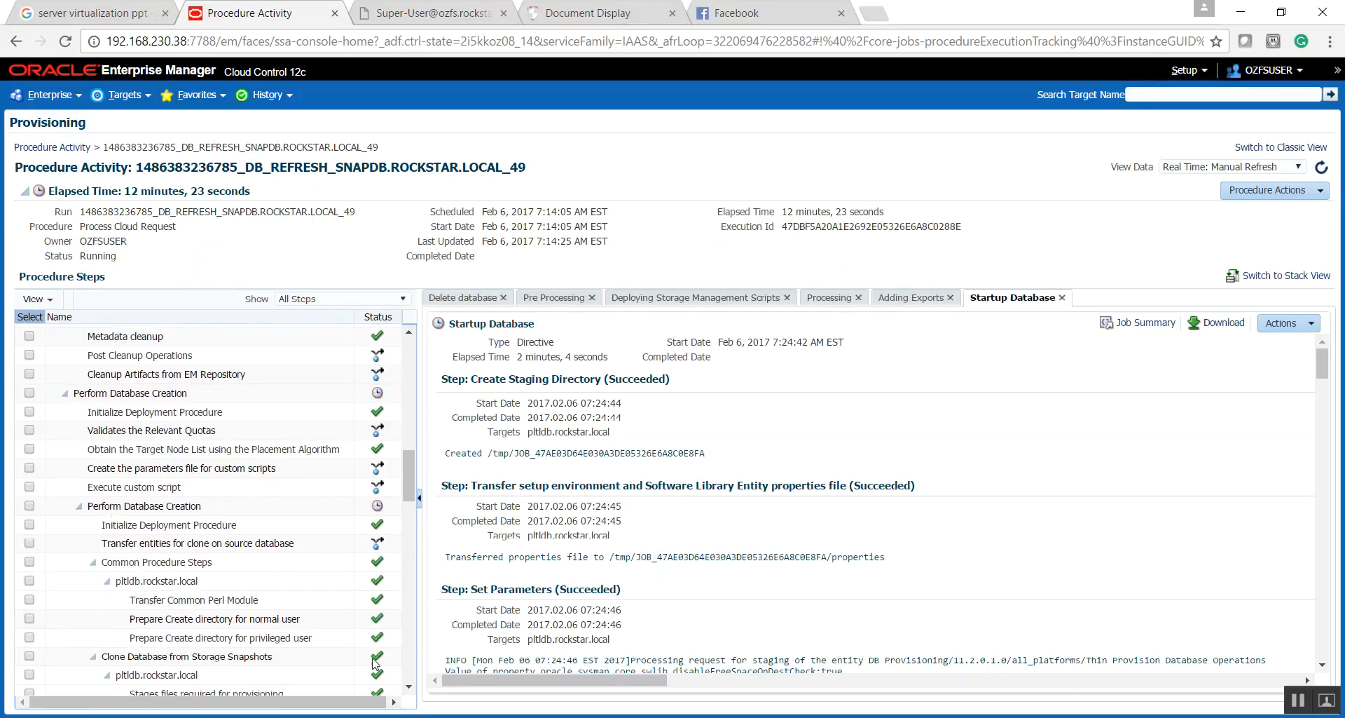
pyautogui.scroll(-1, 410, 661)
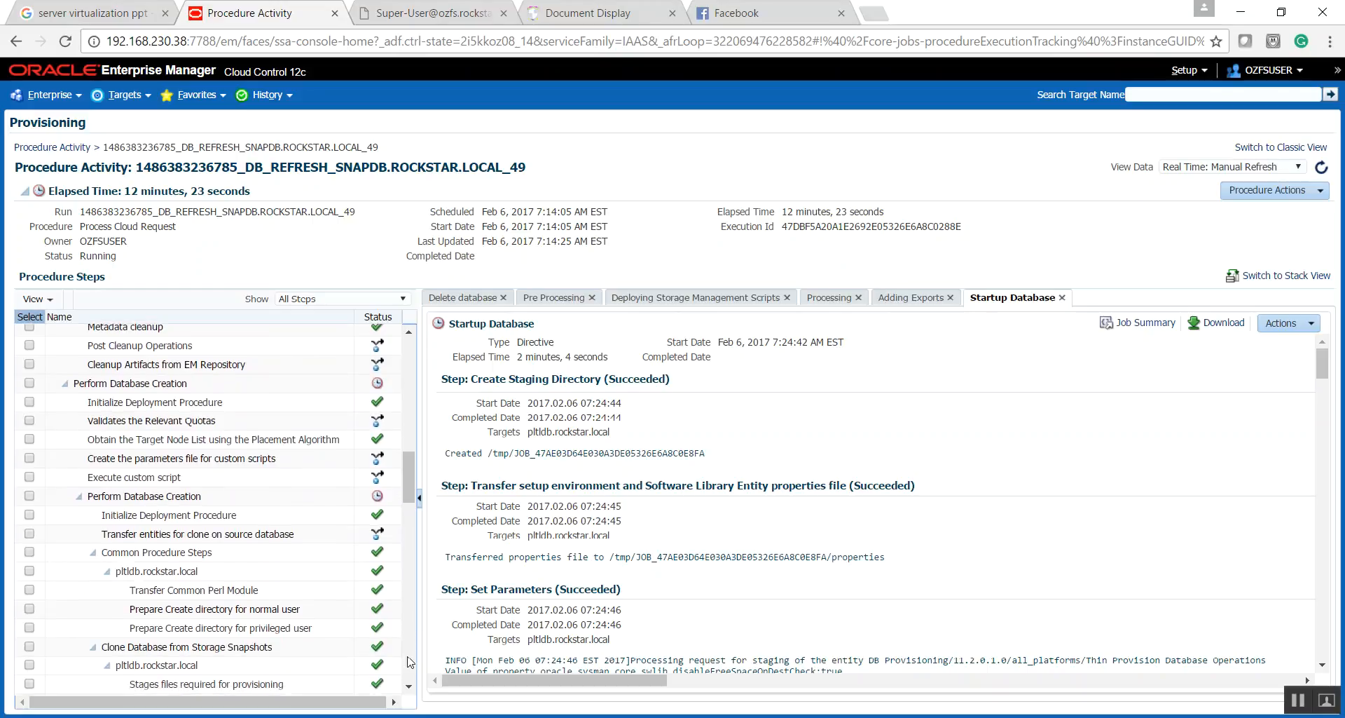
pyautogui.scroll(-3, 410, 661)
pyautogui.scroll(-2, 410, 661)
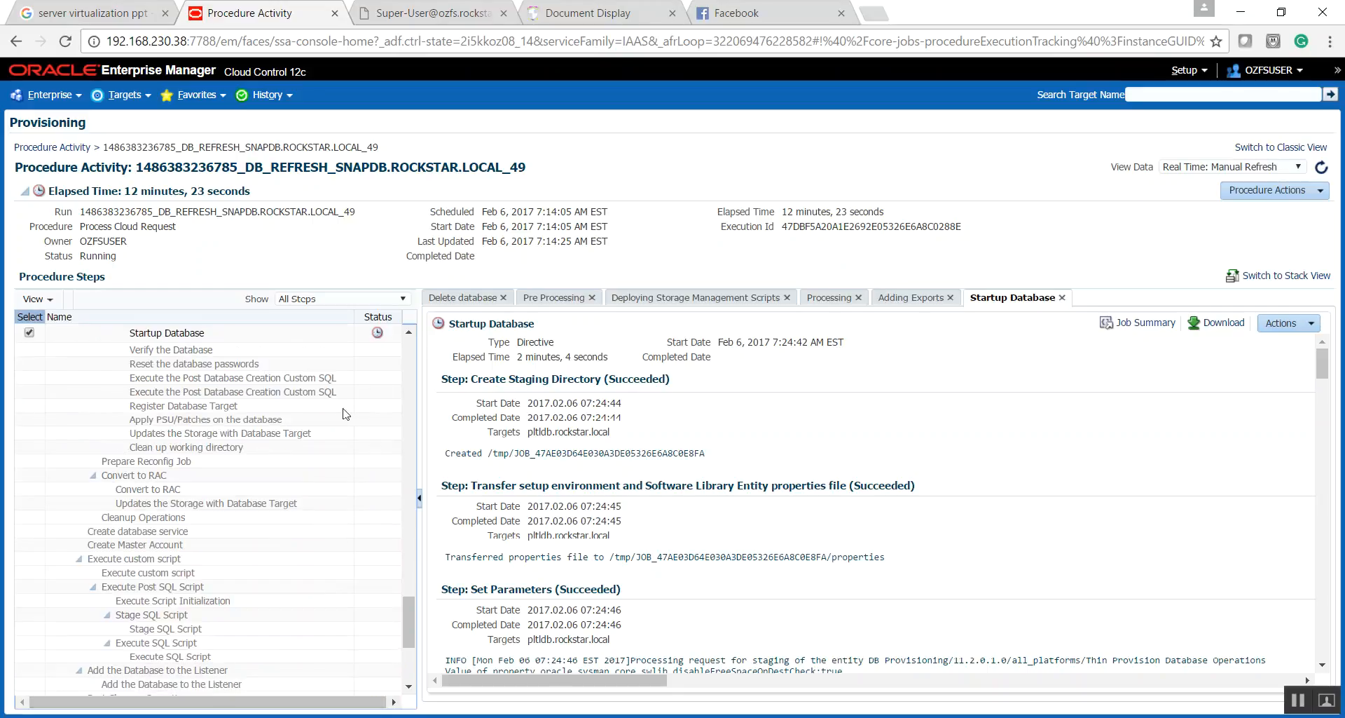
# - Highlight the completed refresh run's elapsed time and review the final procedure steps through Request Post Processing
pyautogui.click(410, 396)
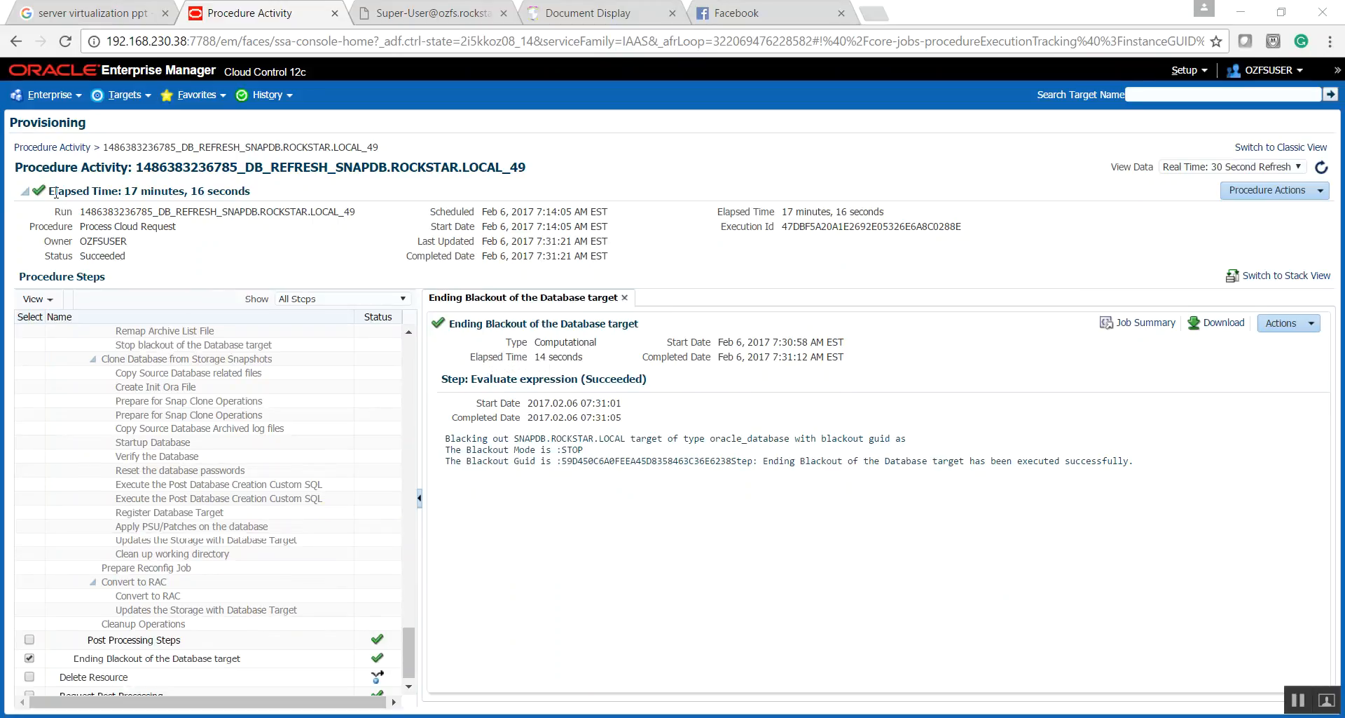
pyautogui.moveTo(138, 191); pyautogui.dragTo(251, 195)
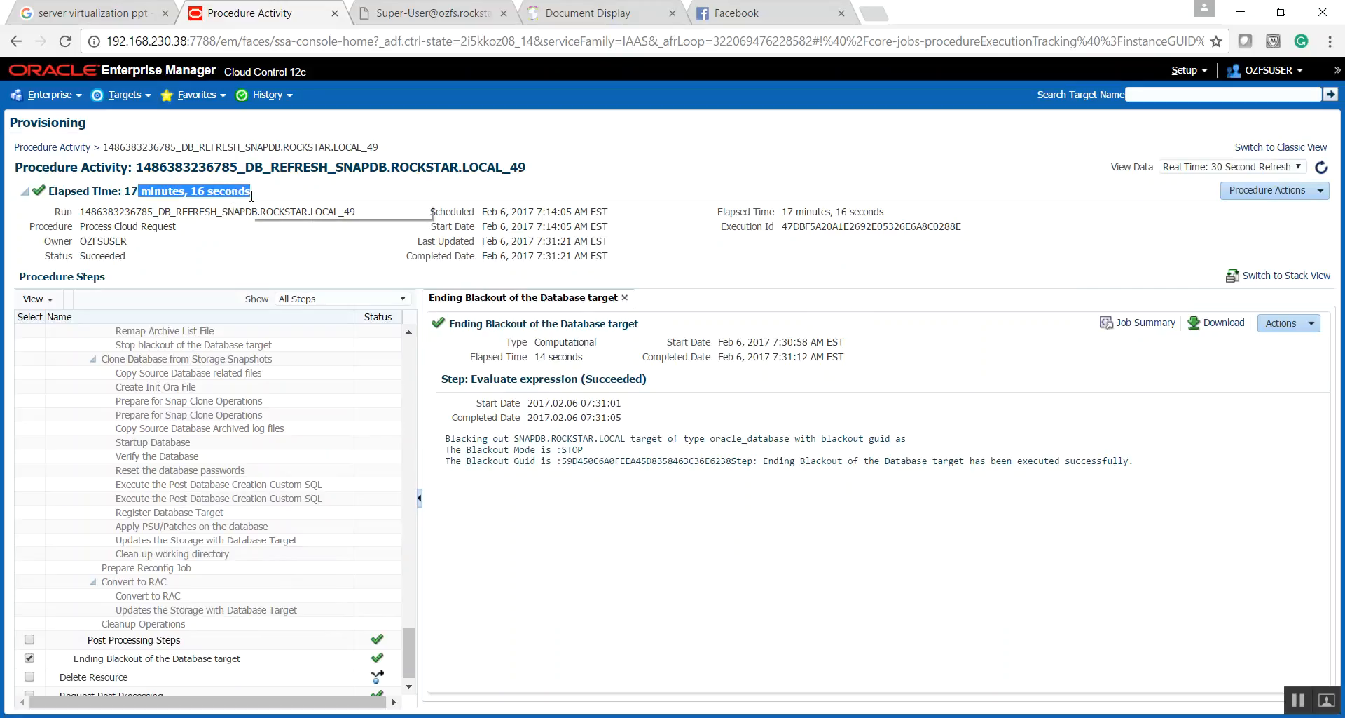
pyautogui.moveTo(409, 652); pyautogui.dragTo(405, 699)
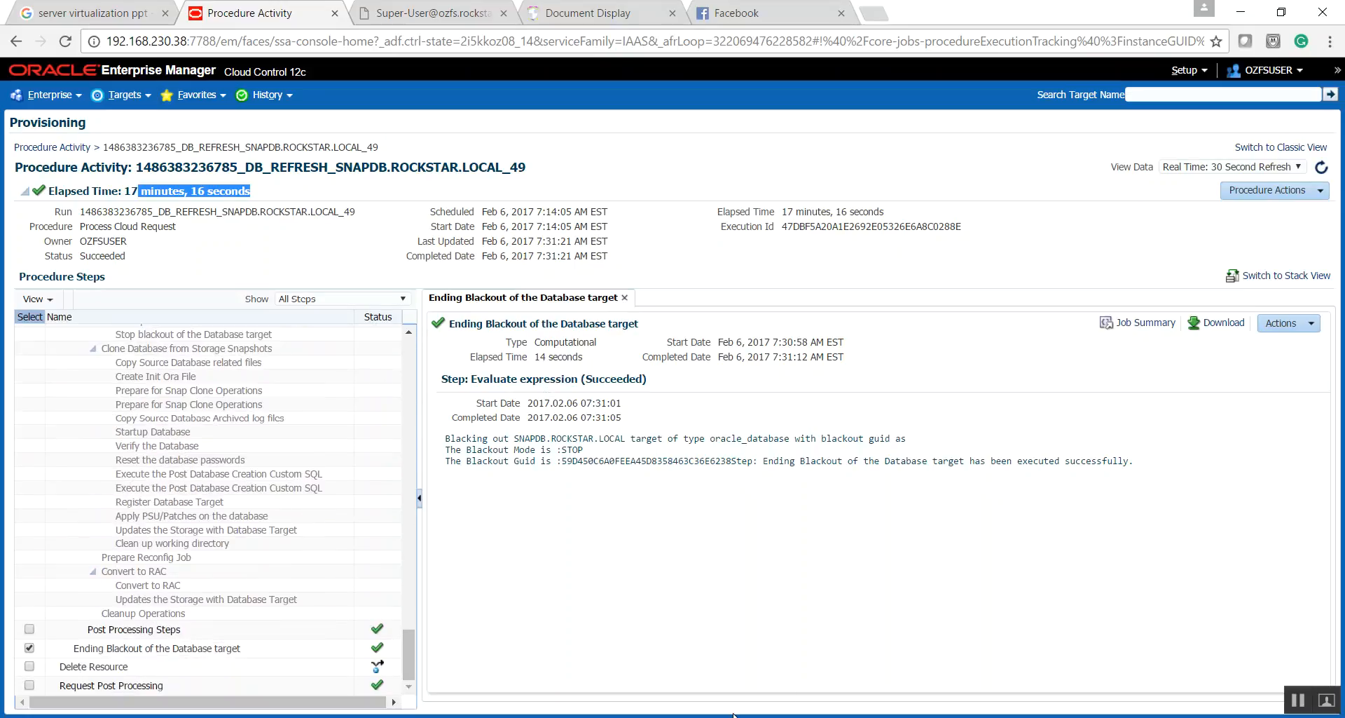
# - Switch to the oracle@pltldb terminal, load the SNAPDB environment with oraenv and start sqlplus / as sysdba
pyautogui.click(974, 717)
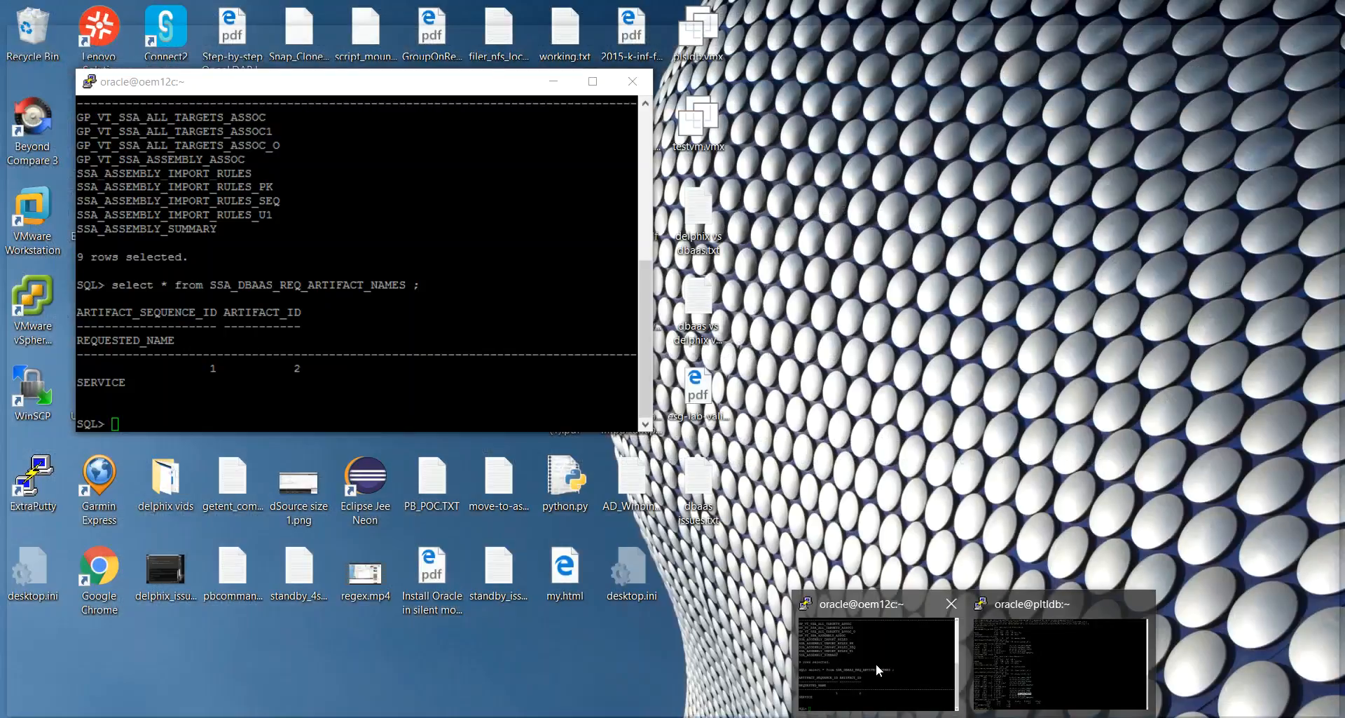
pyautogui.moveTo(1036, 670)
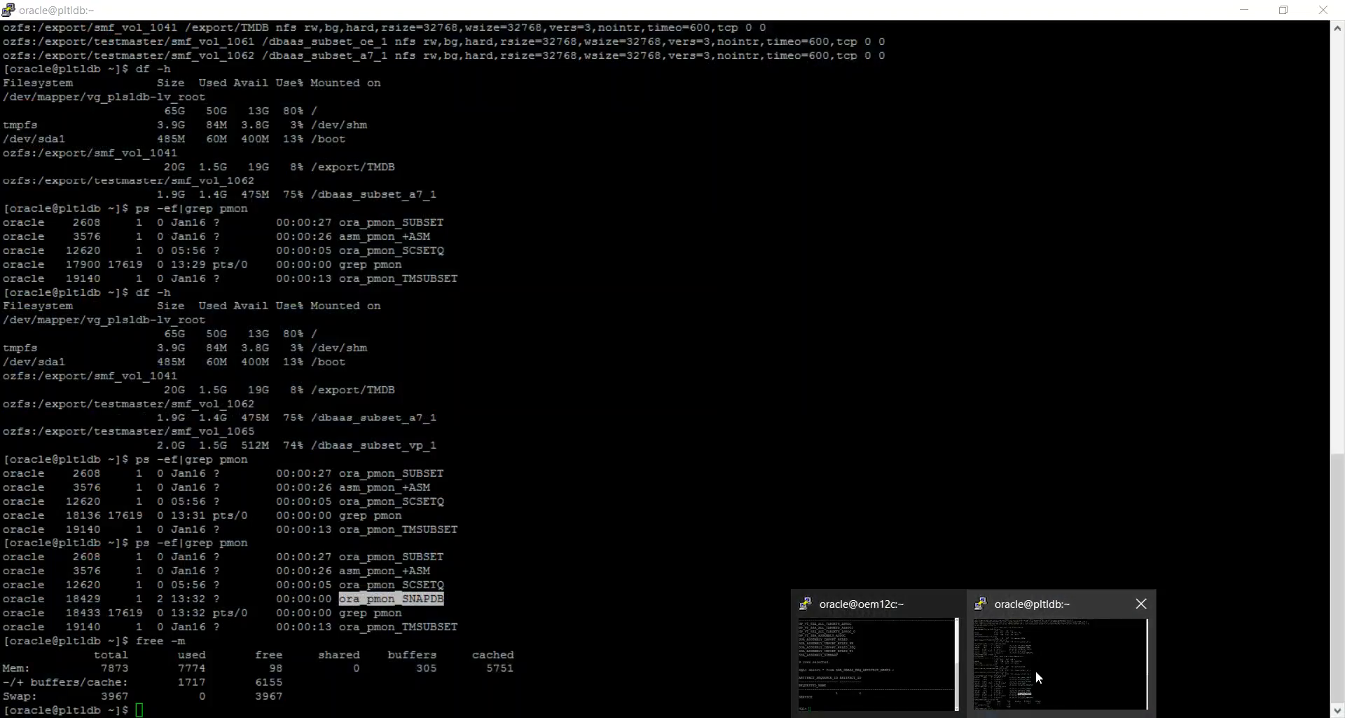
pyautogui.click(1045, 671)
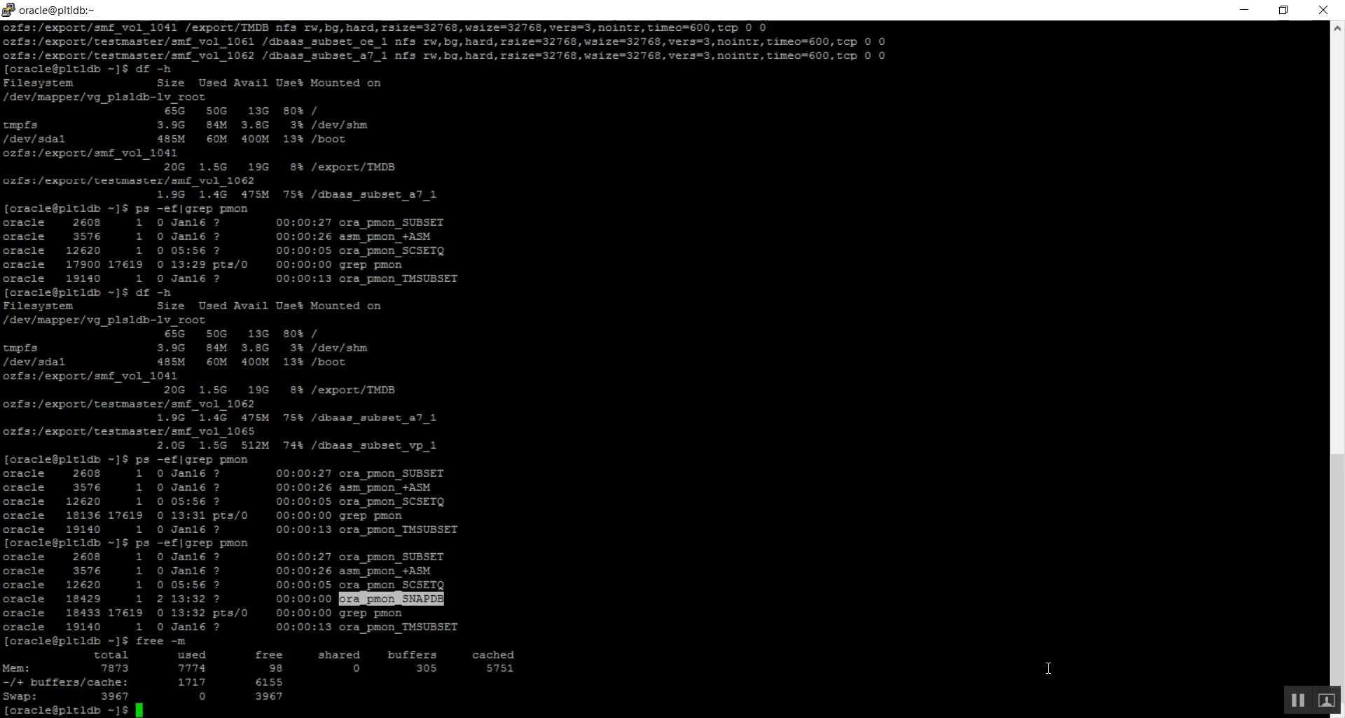
pyautogui.write('. oraenv')
pyautogui.press('Return')
pyautogui.press('Return')
pyautogui.write('sqlplus / as sysdba')
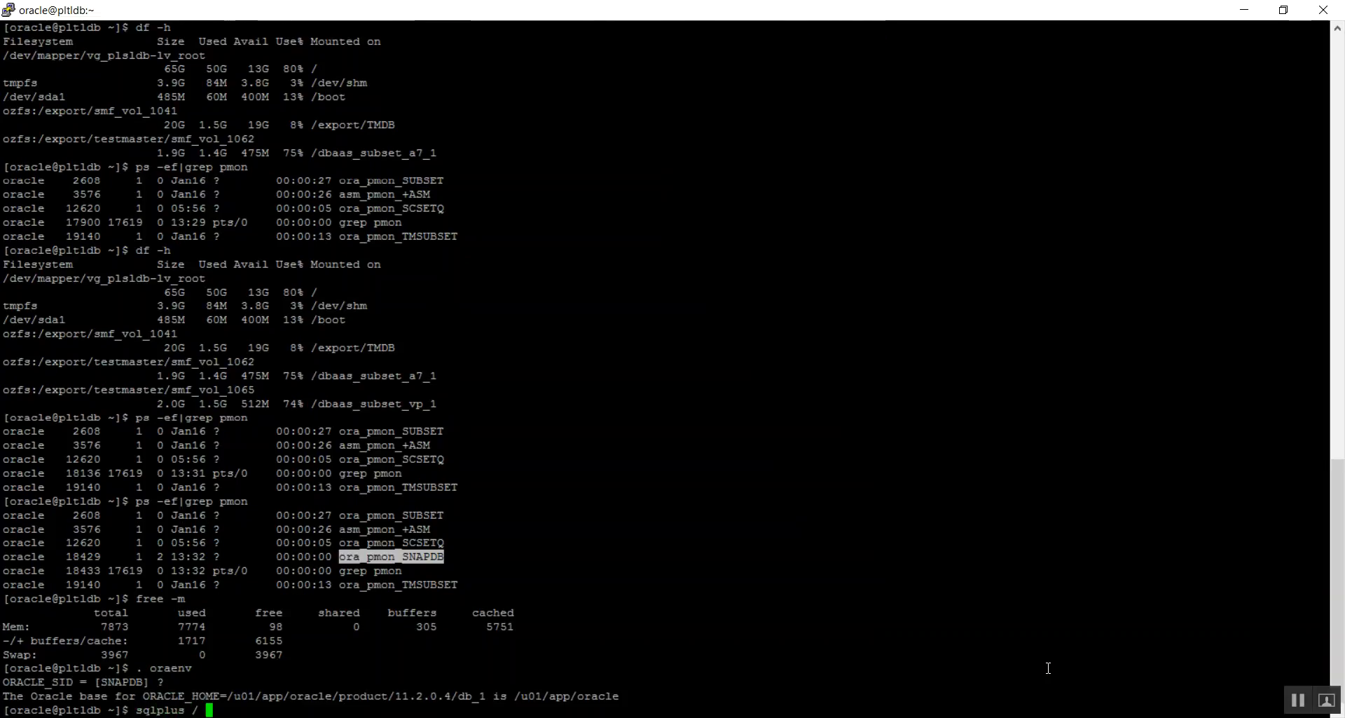
pyautogui.press('Return')
# - Query username from dba_users where username ='REFRESH_TEST' and highlight the name in the result
pyautogui.write('select username ')
pyautogui.write('from dba_user')
pyautogui.write('s where username ')
pyautogui.write("='REFR")
pyautogui.write('EH')
pyautogui.write('H')
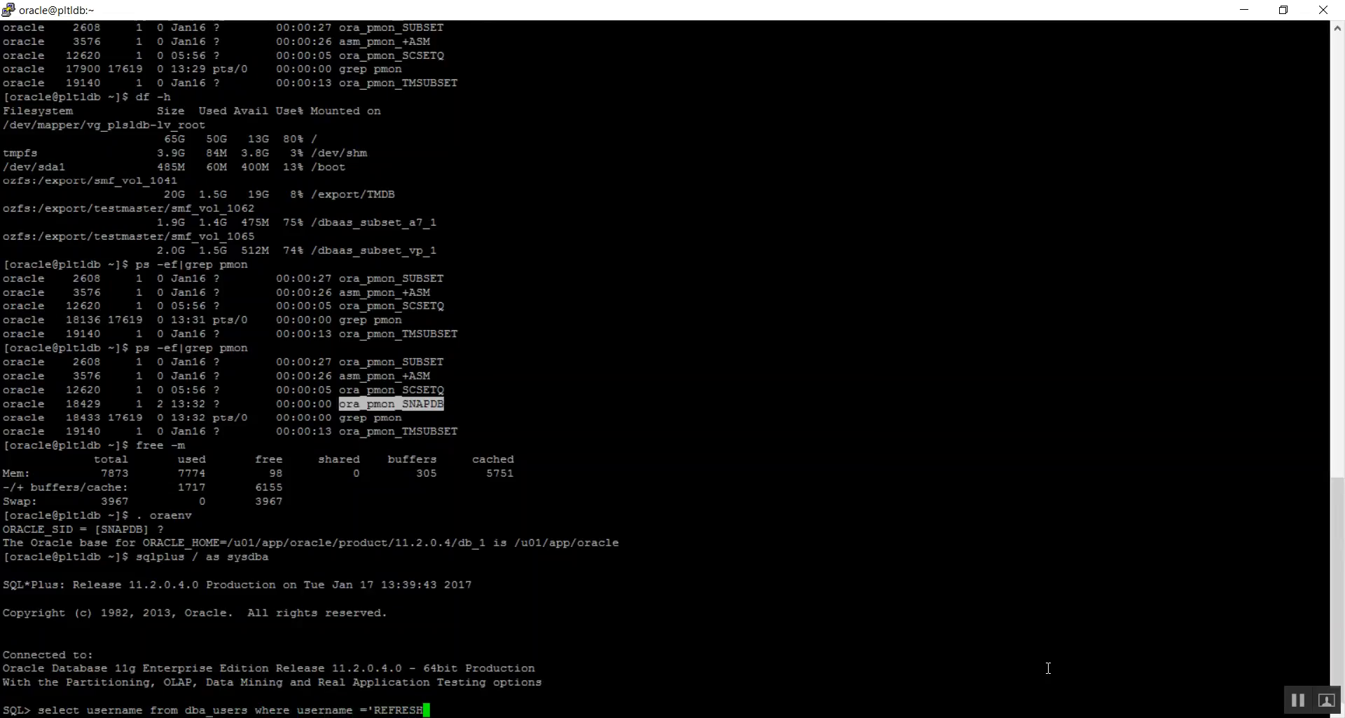
pyautogui.write("_TEST';")
pyautogui.press('Return')
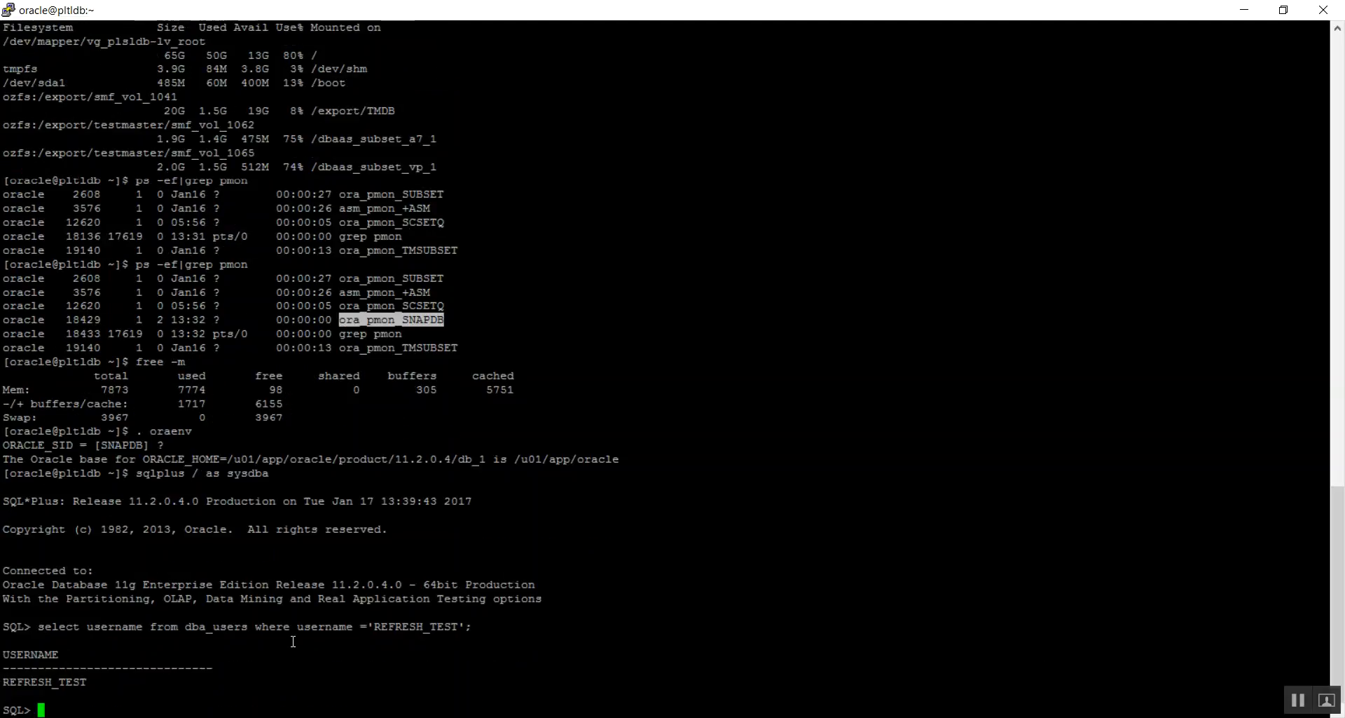
pyautogui.doubleClick(21, 680)
pyautogui.hotkey('ctrl', 'c')
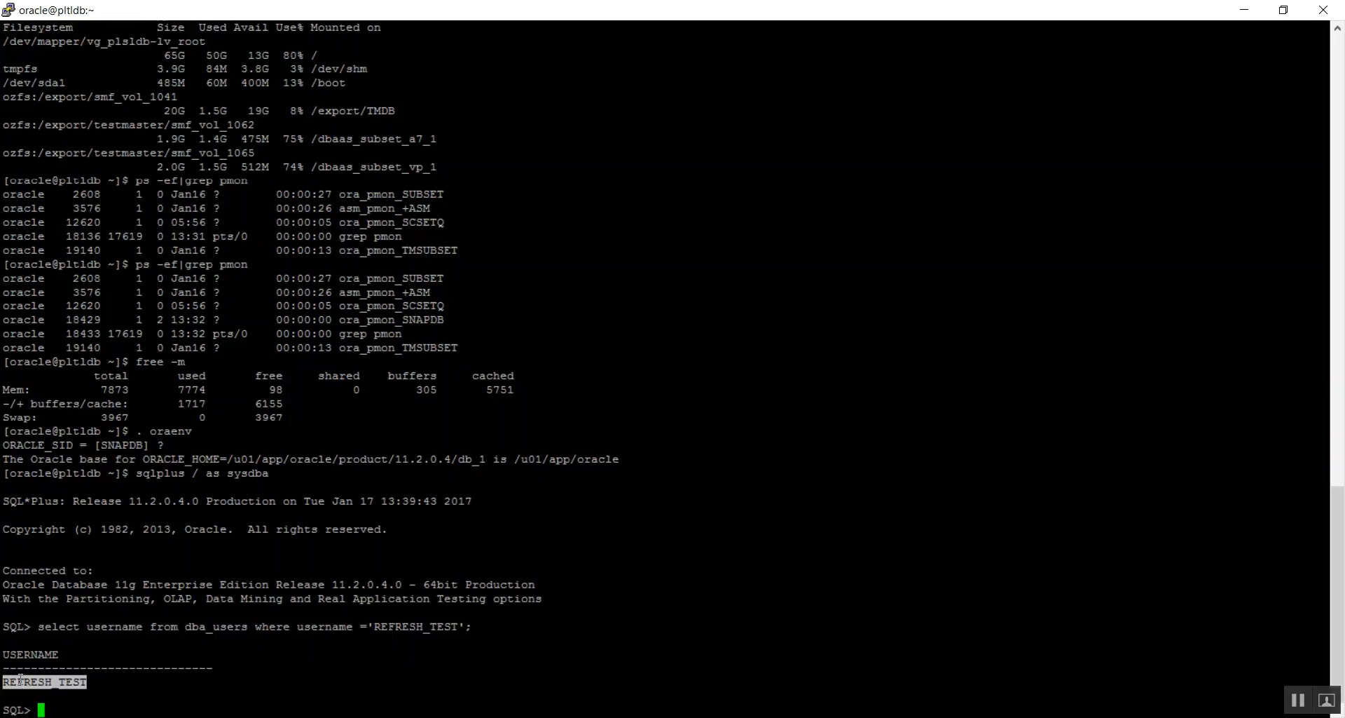
# - Try to connect as REFRESH_TEST with the account password and look back through the terminal history
pyautogui.write('conn')
pyautogui.doubleClick(56, 683)
pyautogui.rightClick(55, 691)
pyautogui.write('/')
pyautogui.rightClick(215, 559)
pyautogui.press('Return')
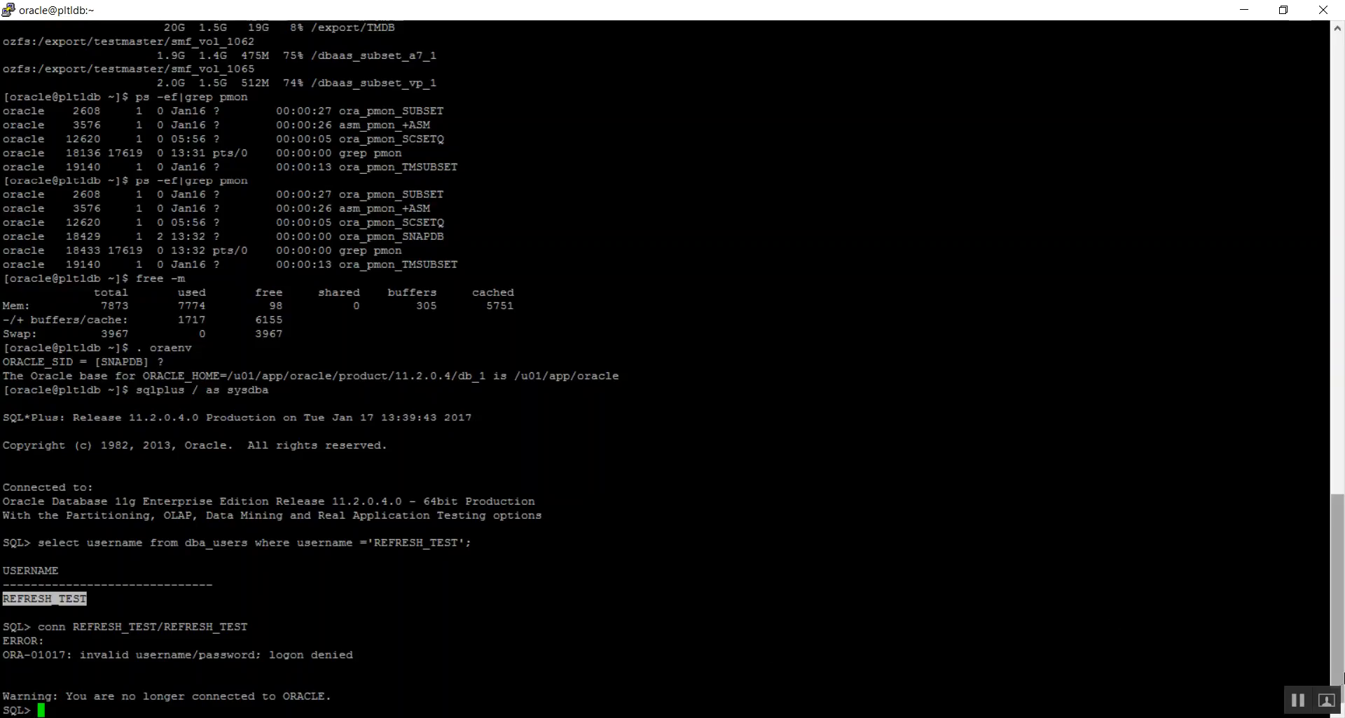
pyautogui.moveTo(1342, 655); pyautogui.dragTo(1343, 142)
pyautogui.moveTo(1343, 187); pyautogui.dragTo(1256, 700)
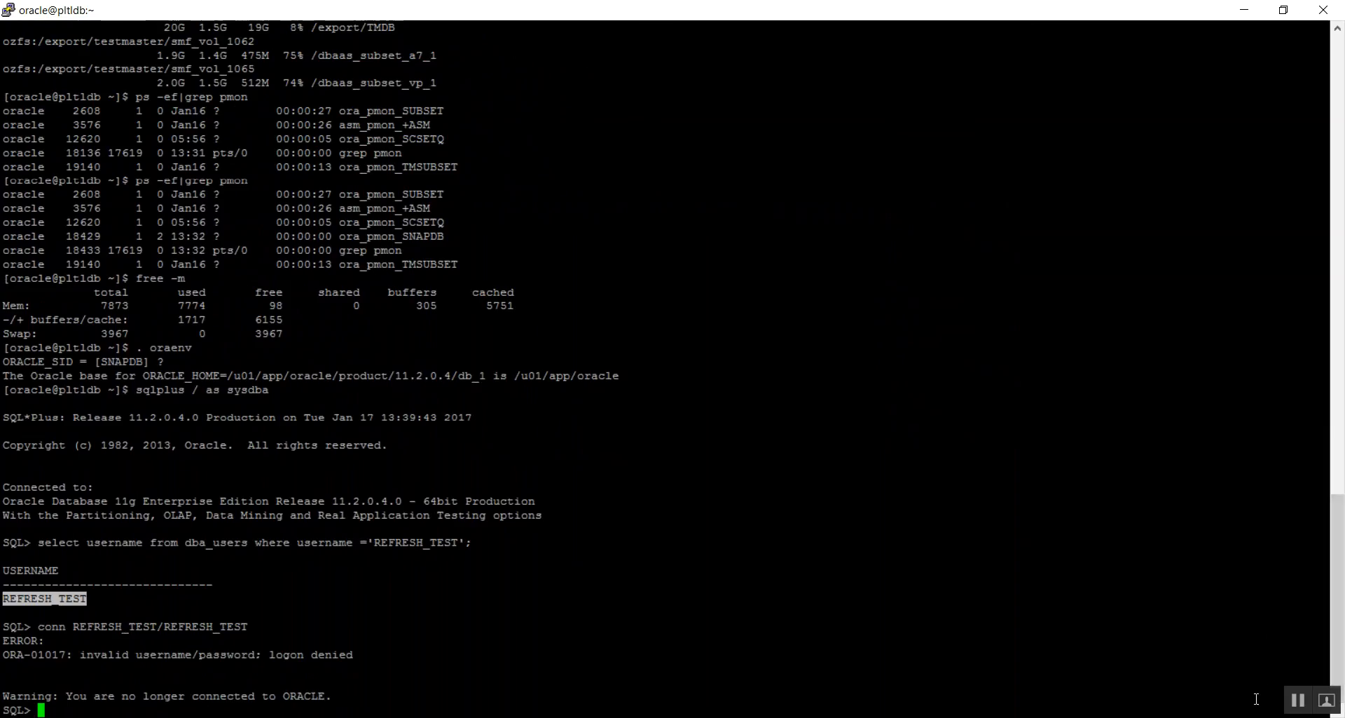
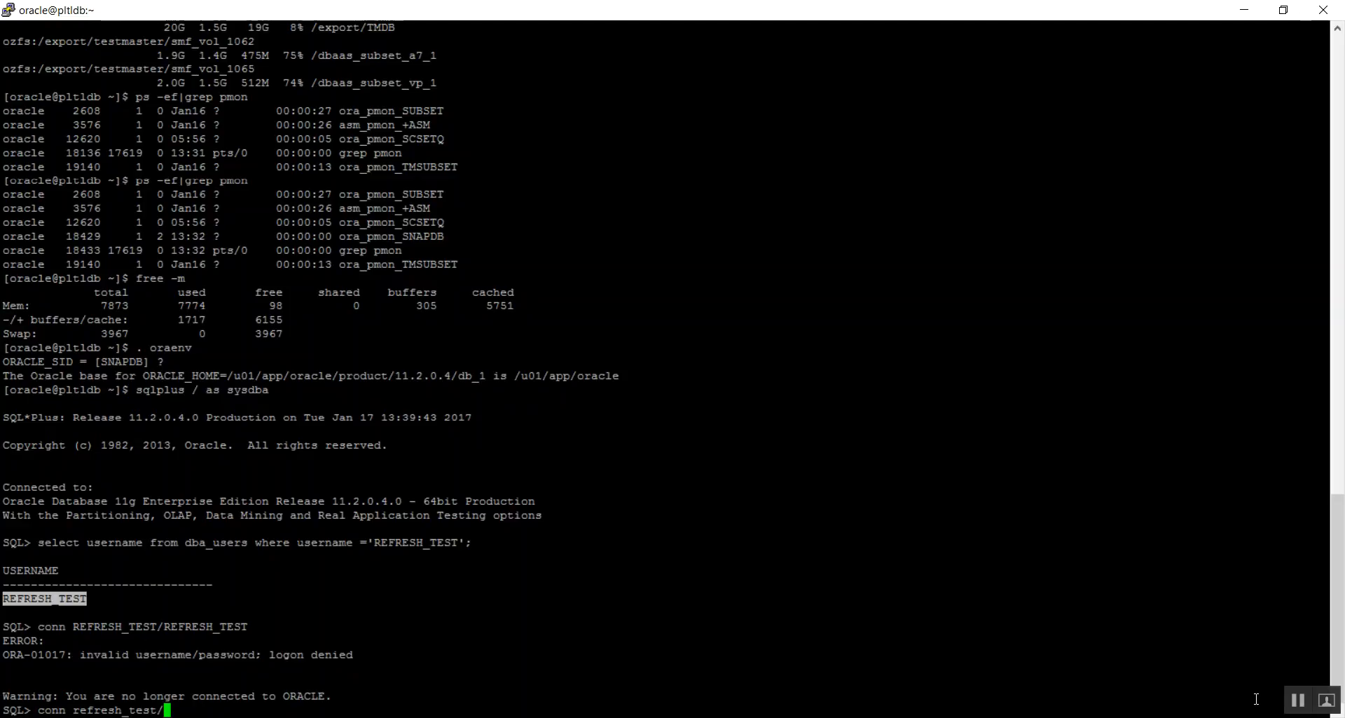
# - Connect to the database as refresh_test in lowercase, entering the account password
pyautogui.press('Return')
# - Show the current database user, list its tables with select * from tab; and highlight the EMP row
pyautogui.write('sho ')
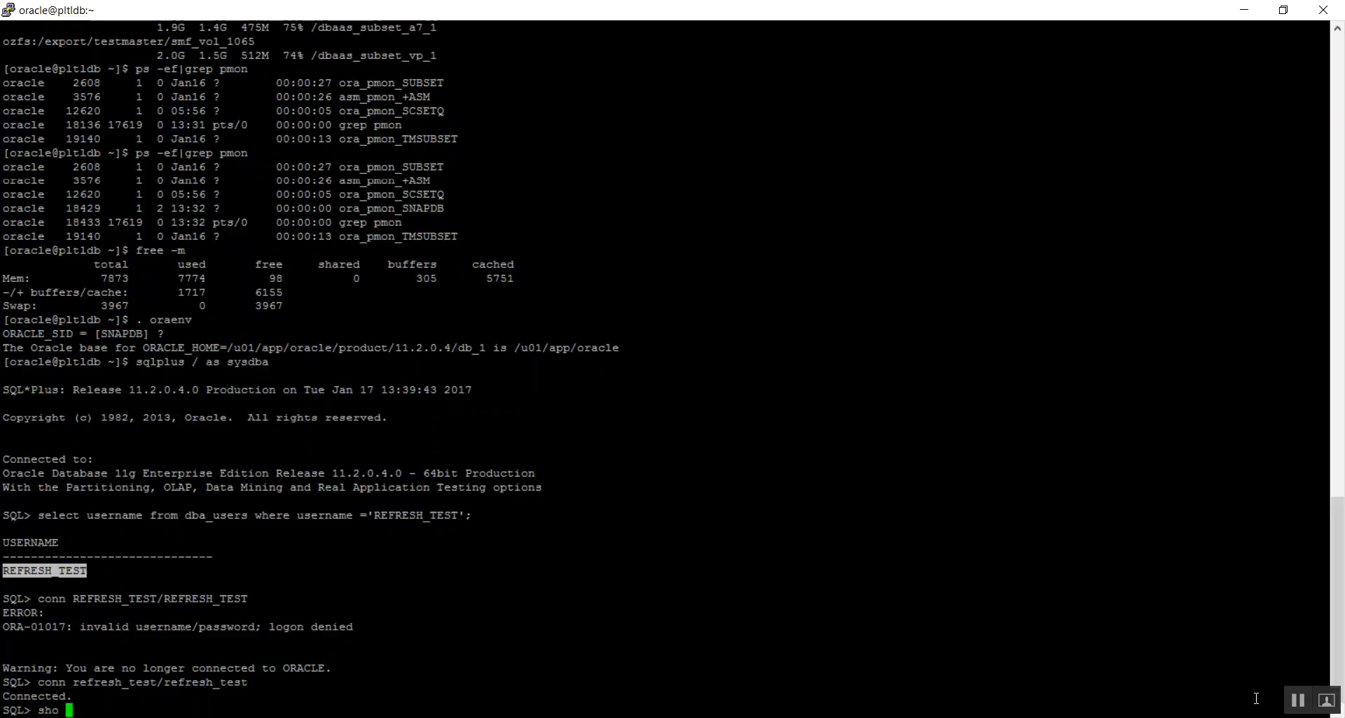
pyautogui.write('user')
pyautogui.press('Return')
pyautogui.write('select * from tab;')
pyautogui.press('Return')
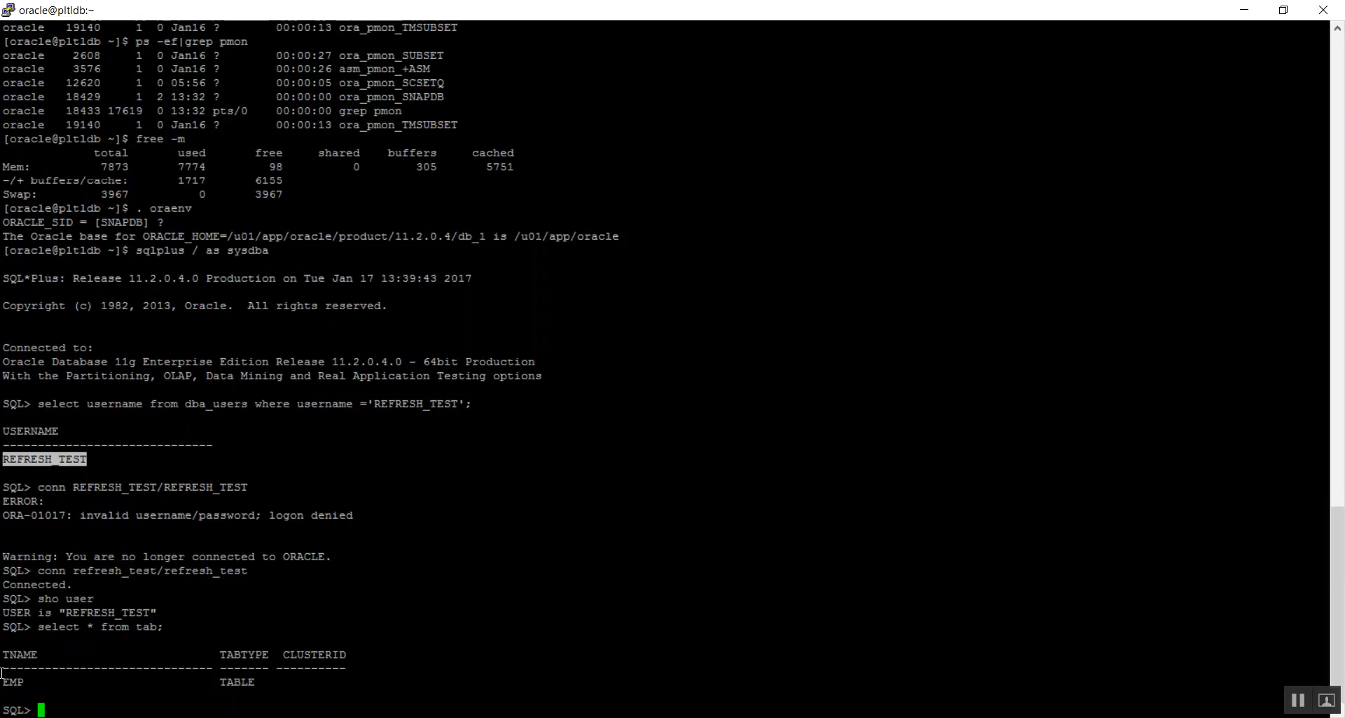
pyautogui.moveTo(3, 685); pyautogui.dragTo(300, 678)
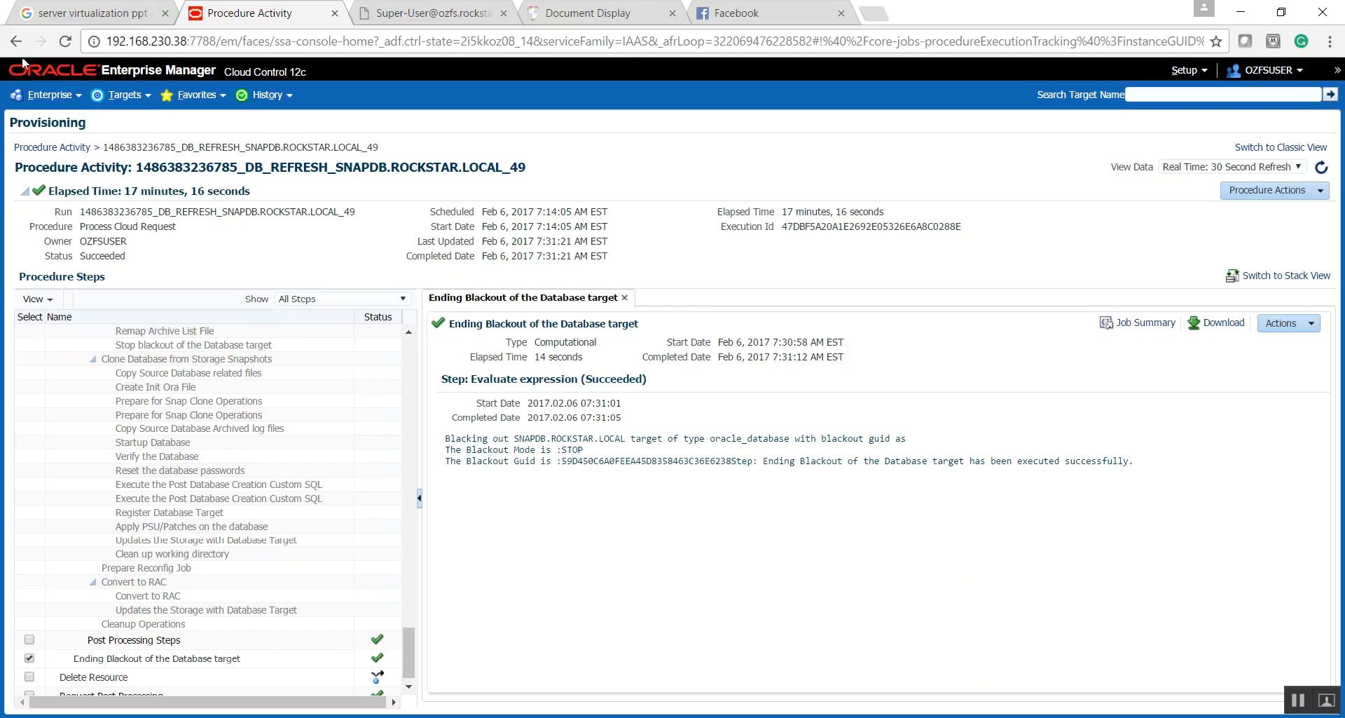
# - Open the cloud Self Service Portal and set it to manage Databases
pyautogui.click(43, 94)
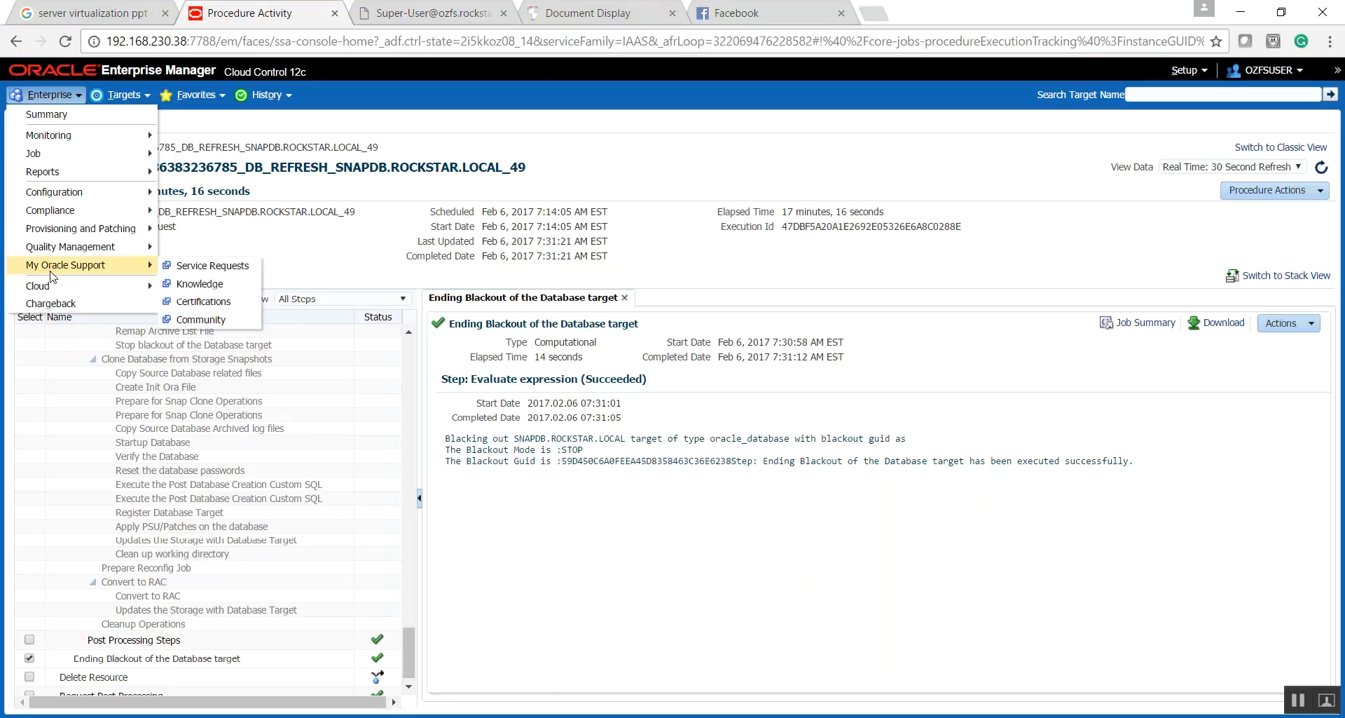
pyautogui.moveTo(55, 287)
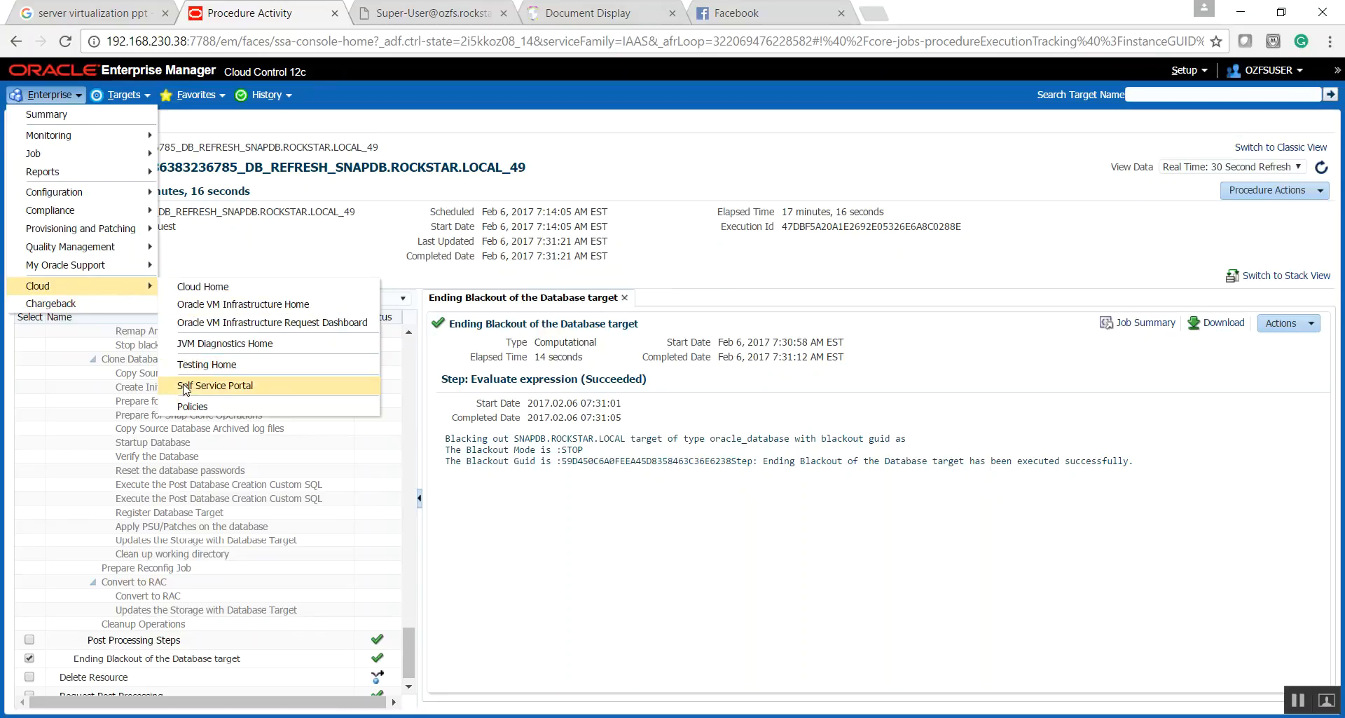
pyautogui.click(186, 388)
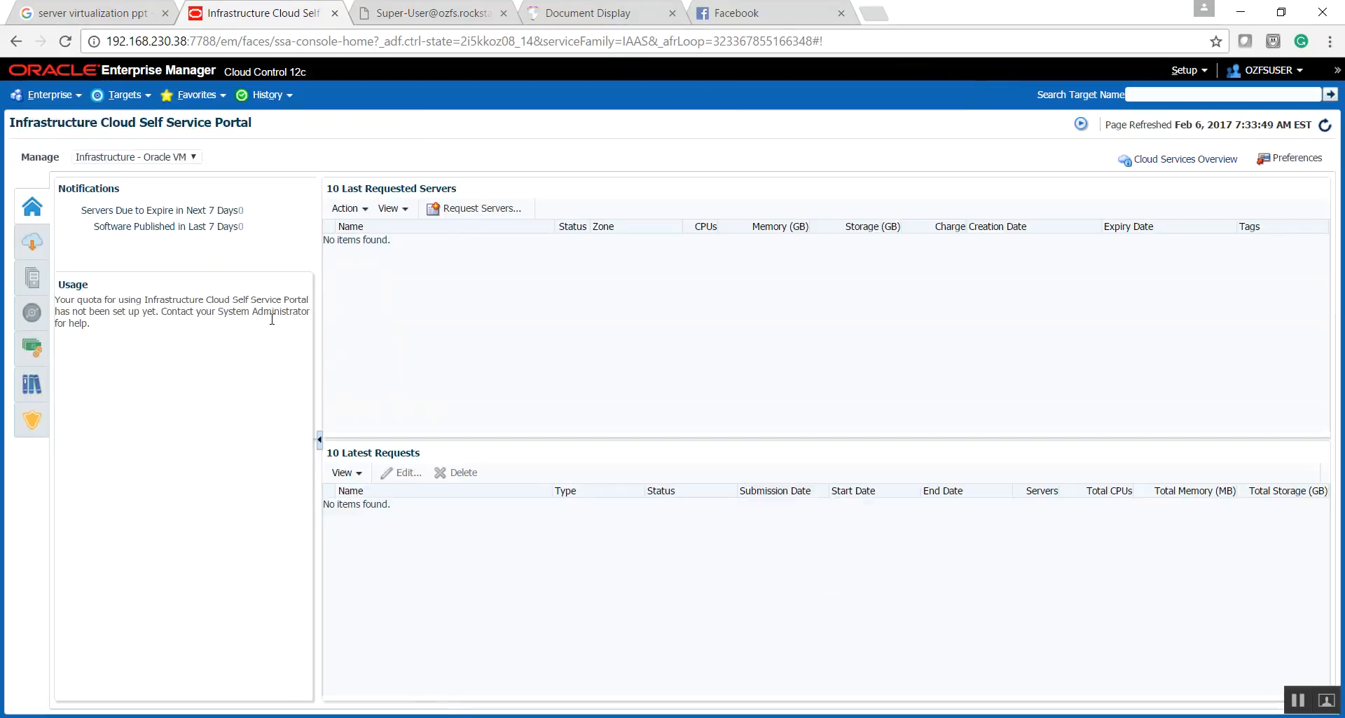
pyautogui.click(131, 166)
pyautogui.click(134, 195)
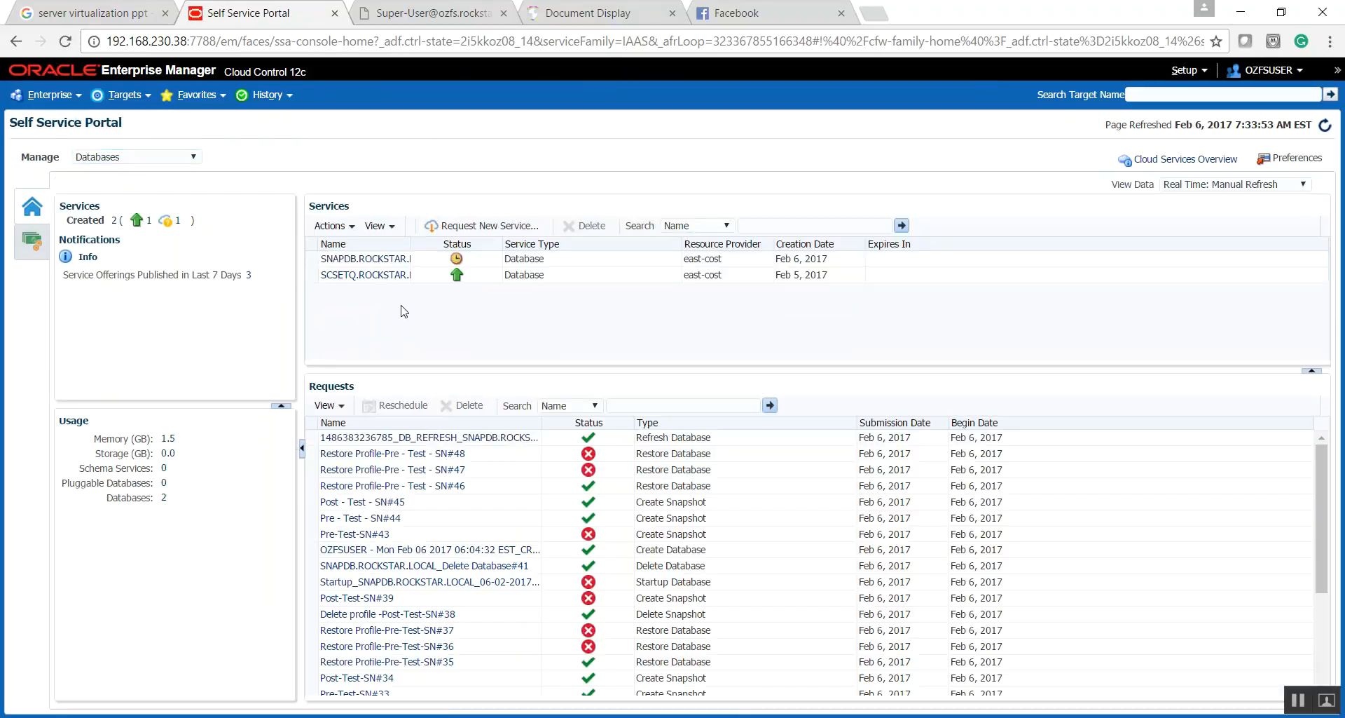
# - Open the SNAPDB.ROCKSTAR.LOCAL database service's home page from the services list to review its status and requests
pyautogui.click(386, 261)
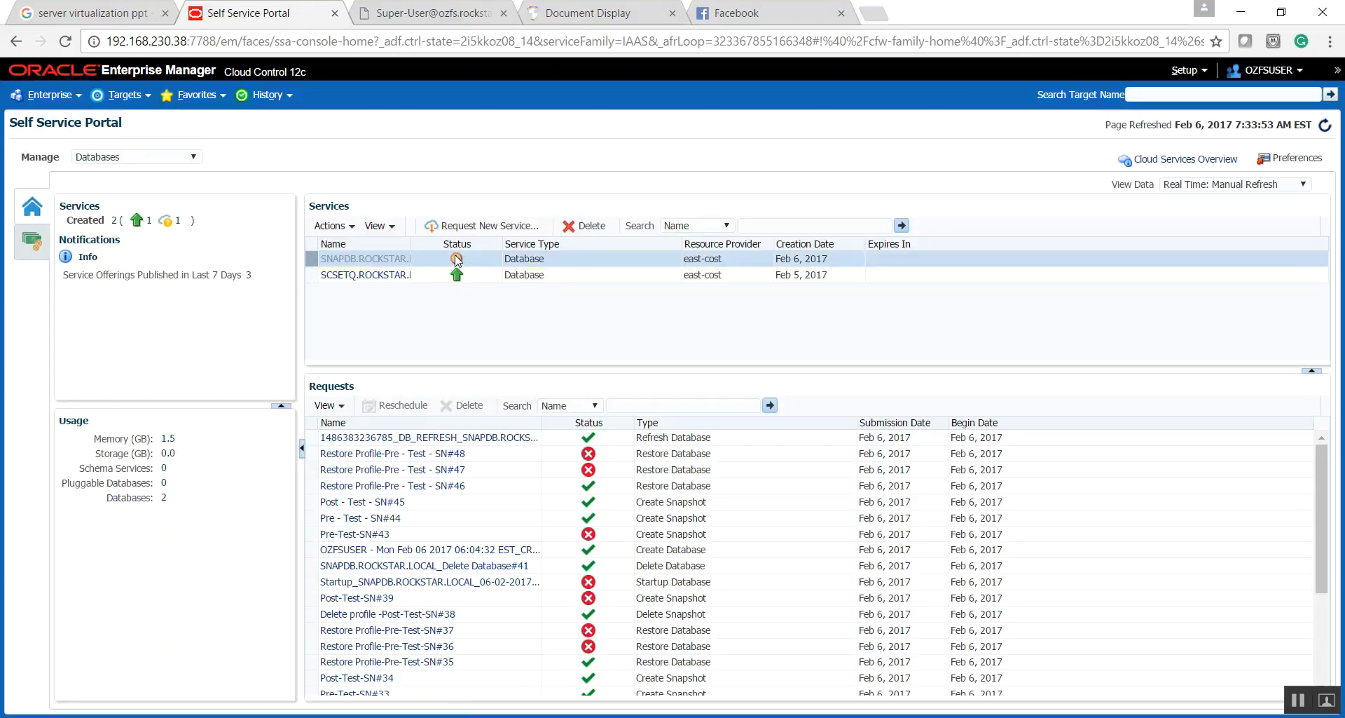
pyautogui.moveTo(456, 263)
pyautogui.click(456, 261)
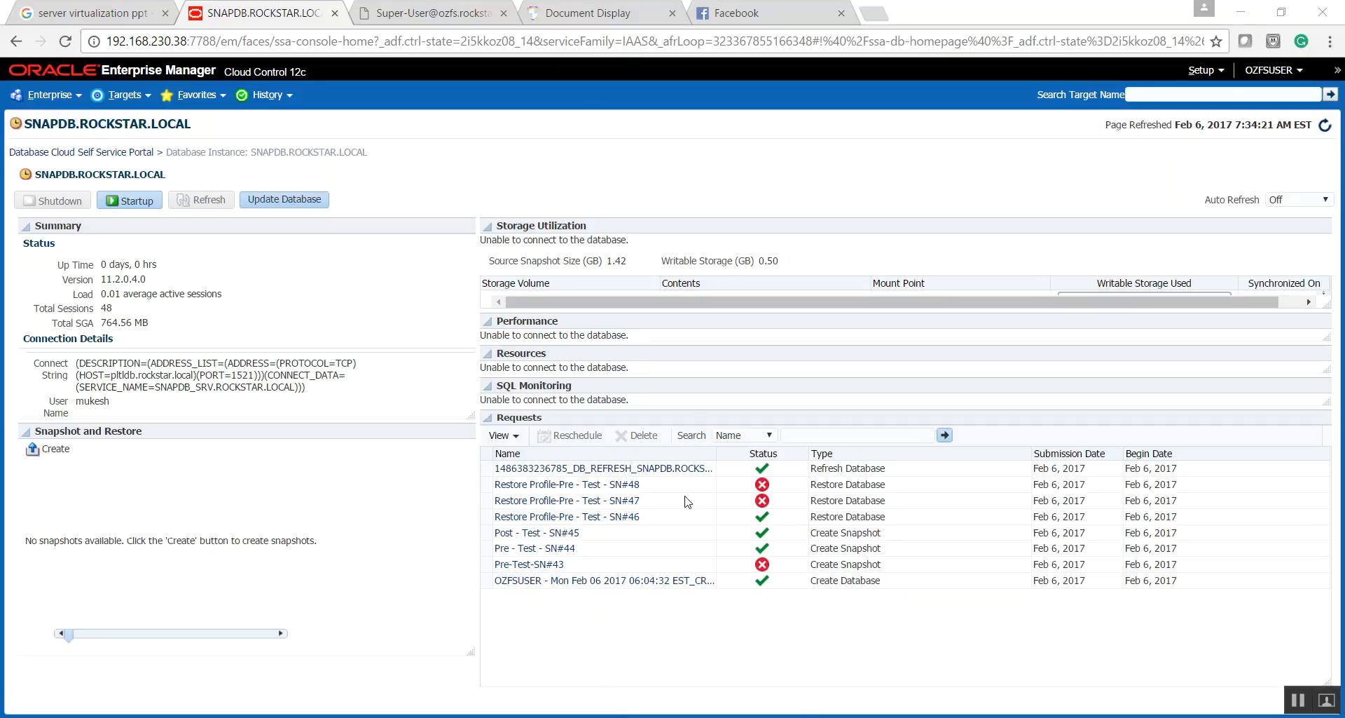
# - Switch to the DBAAS.pptm presentation in PowerPoint and highlight the bullet about provisioning the Snap-Clone DB from the Source Test-Master database
pyautogui.moveTo(701, 708)
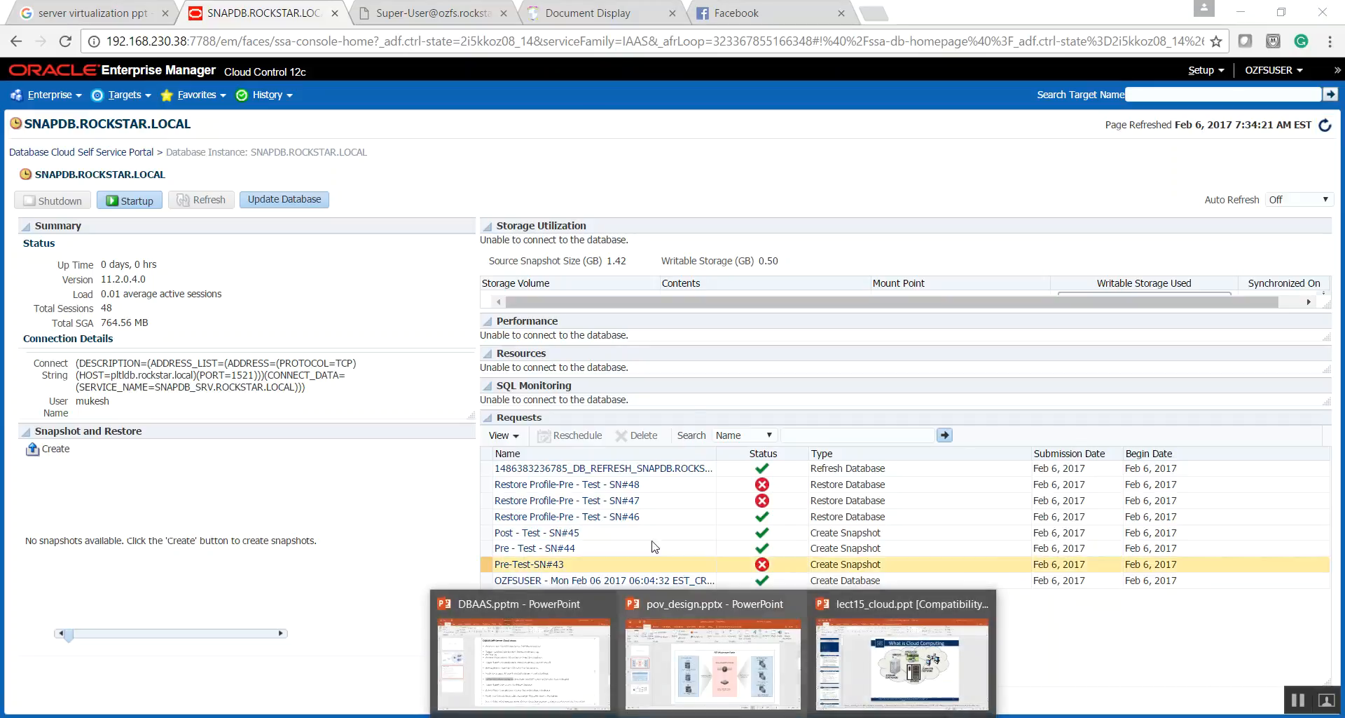
pyautogui.click(568, 661)
pyautogui.moveTo(379, 217); pyautogui.dragTo(795, 220)
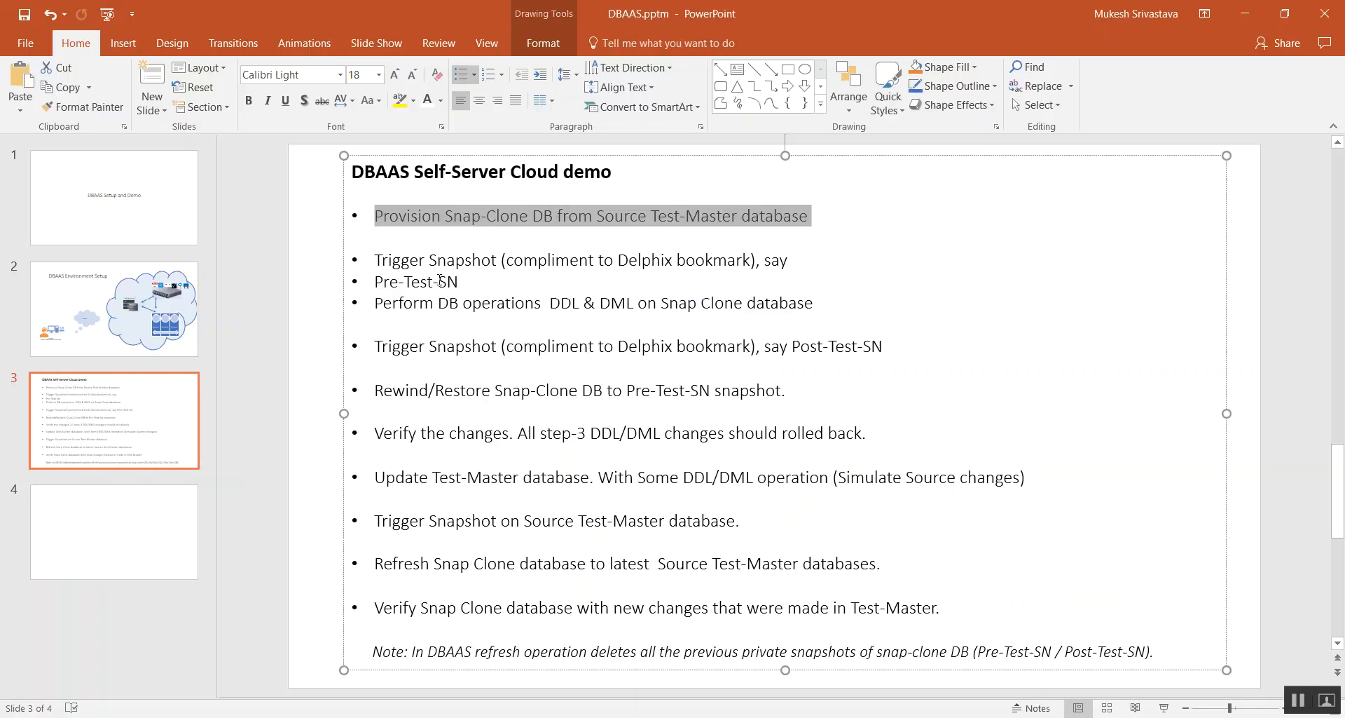
# - Join the Pre-Test-SN bullet to the end of the first Trigger Snapshot bullet and add an unbulleted blank line below it
pyautogui.click(376, 282)
pyautogui.press('BackSpace')
pyautogui.press('BackSpace')
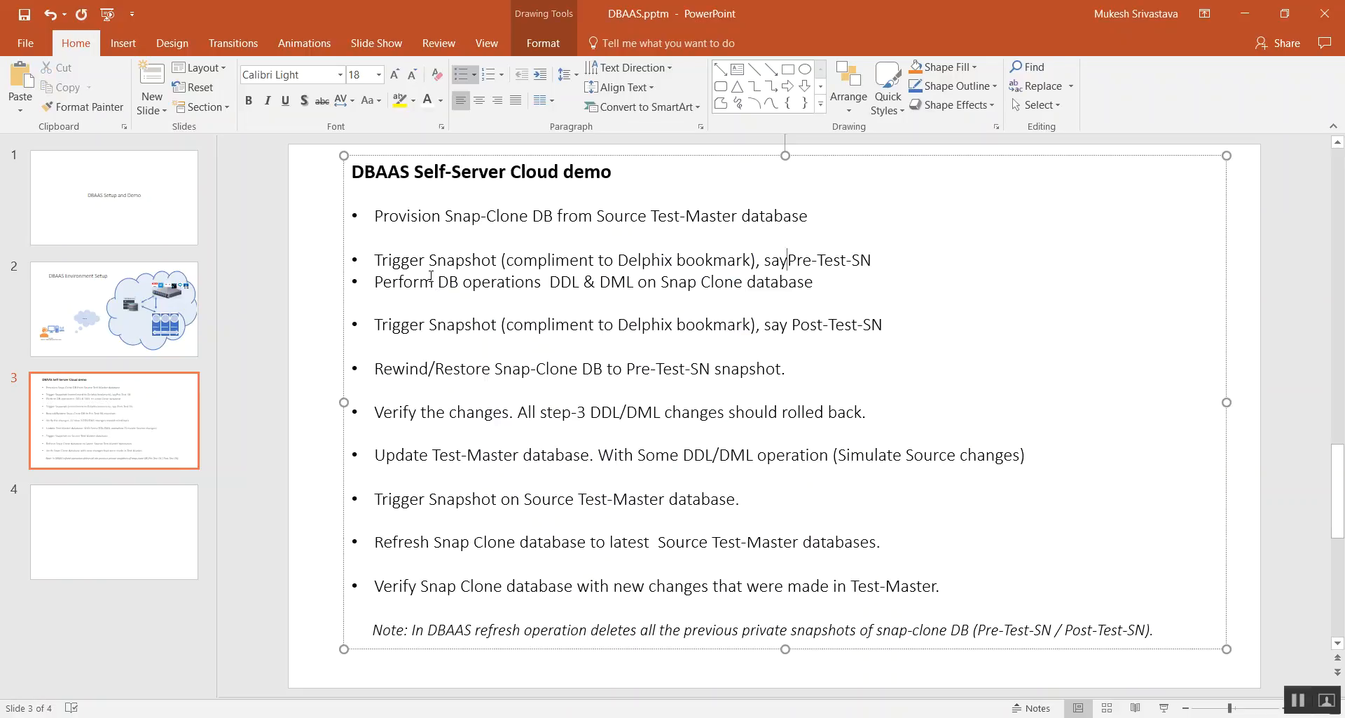
pyautogui.click(907, 263)
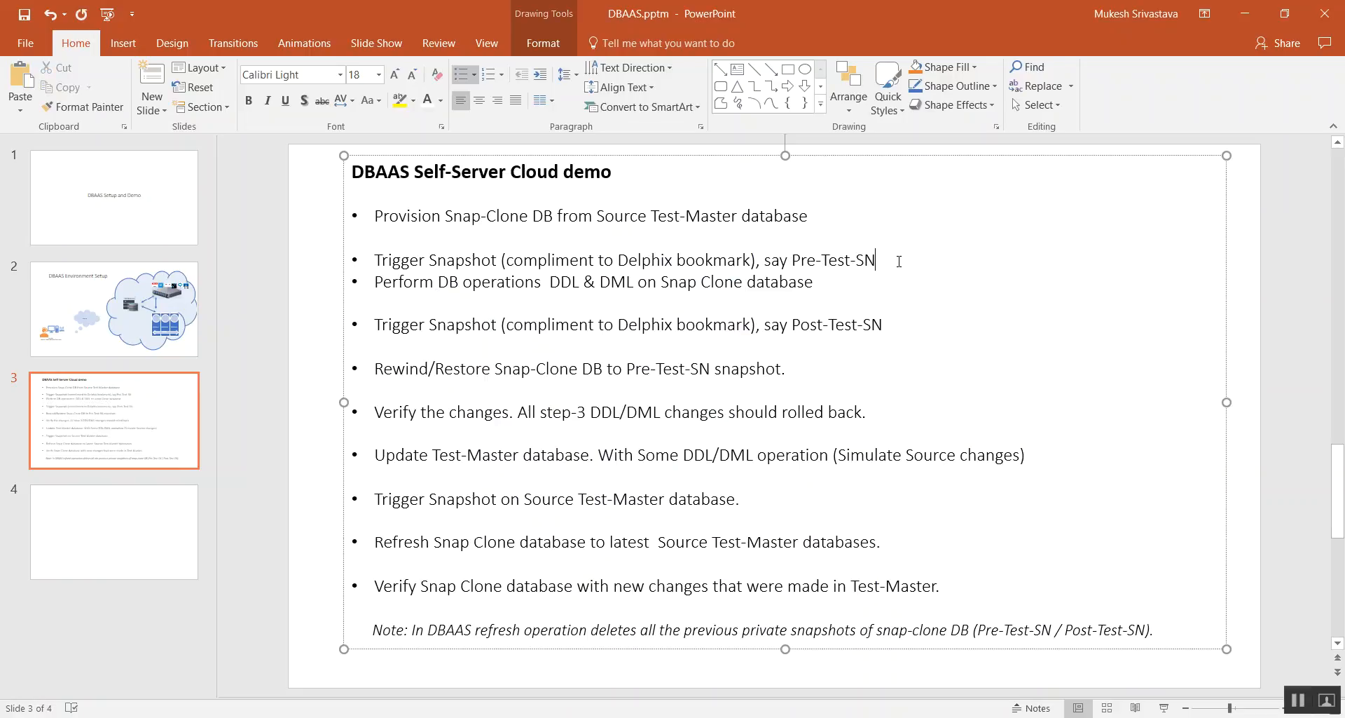
pyautogui.press('Return')
pyautogui.press('BackSpace')
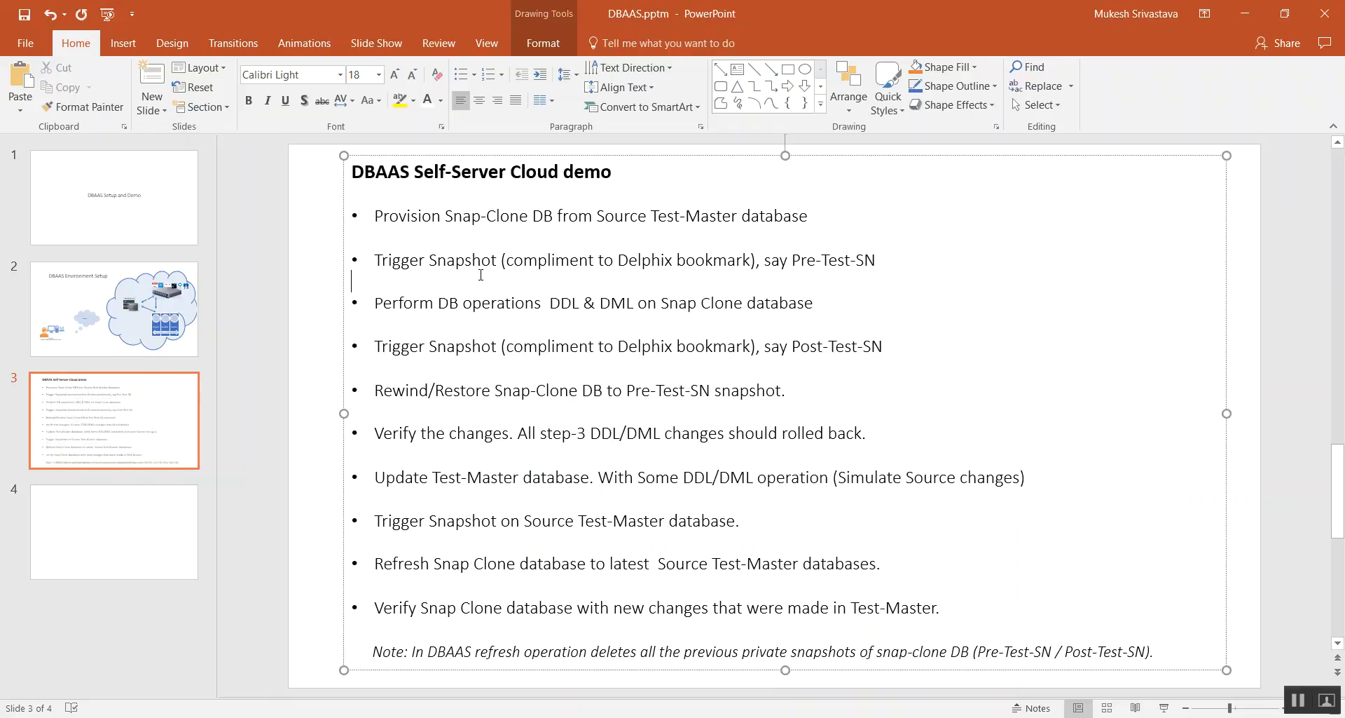